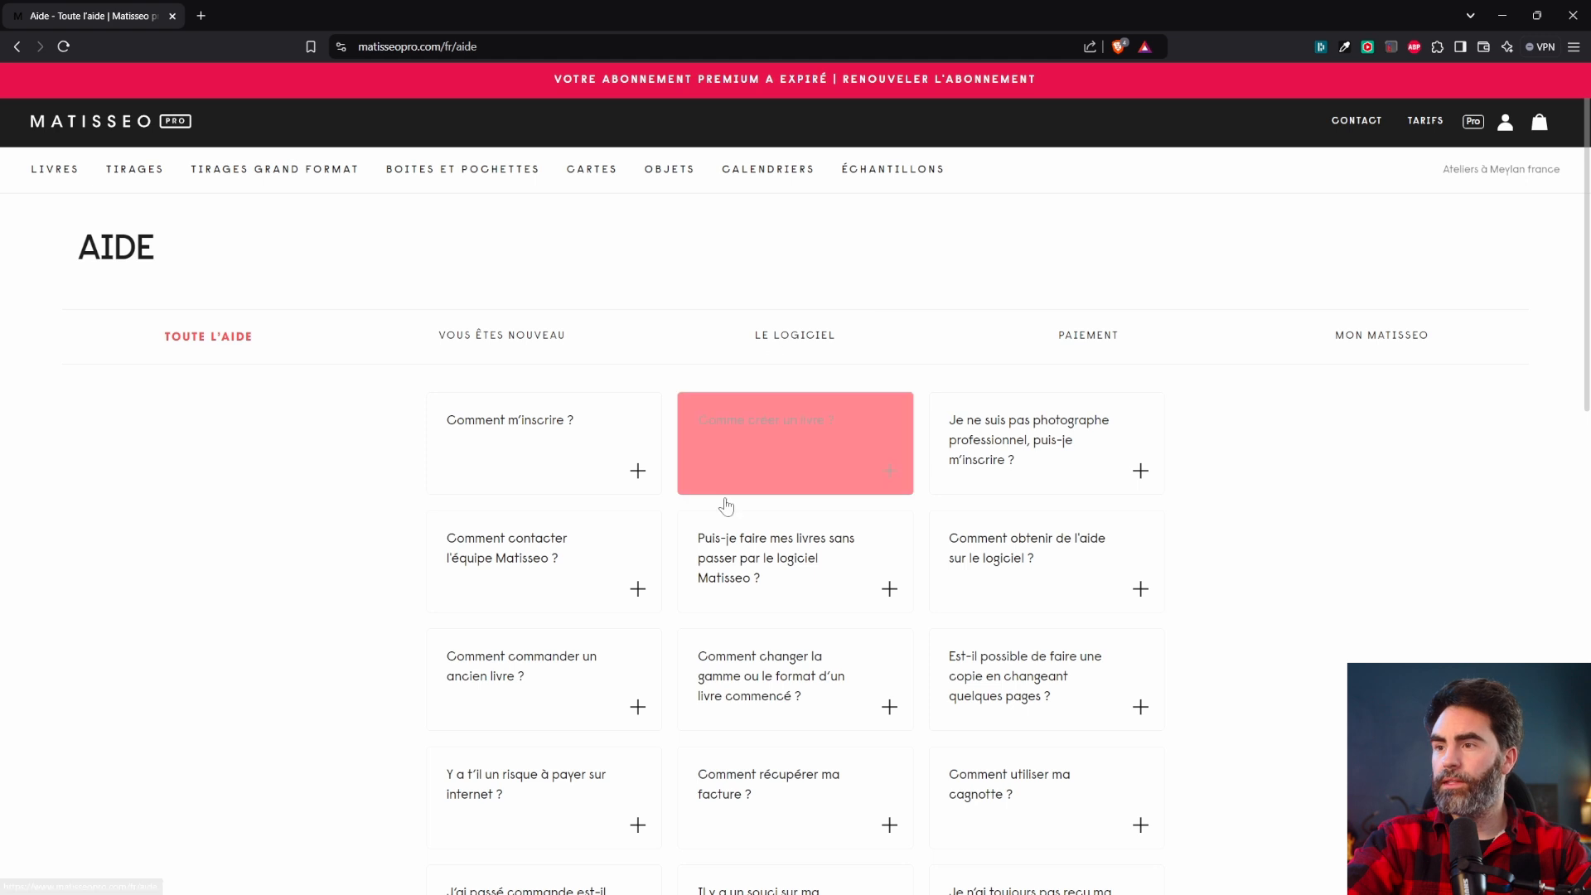
Read the help article on making books without Matisseo, then set the book resolution to 300 dpi.
left_click(763, 580)
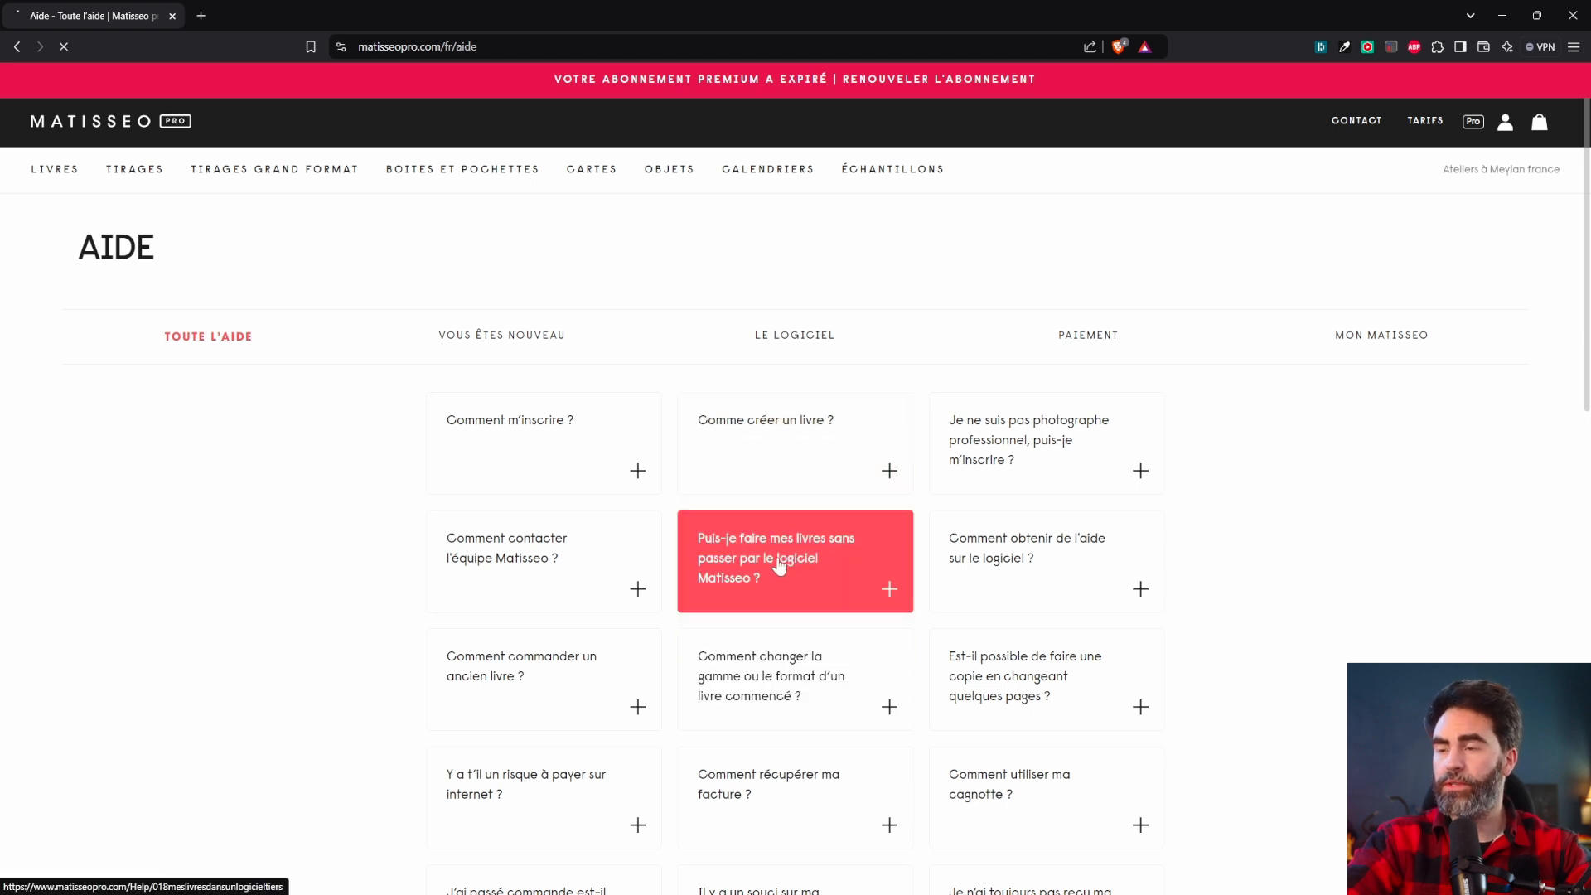
scroll(1105, 504, "down", 5)
scroll(1107, 504, "down", 2)
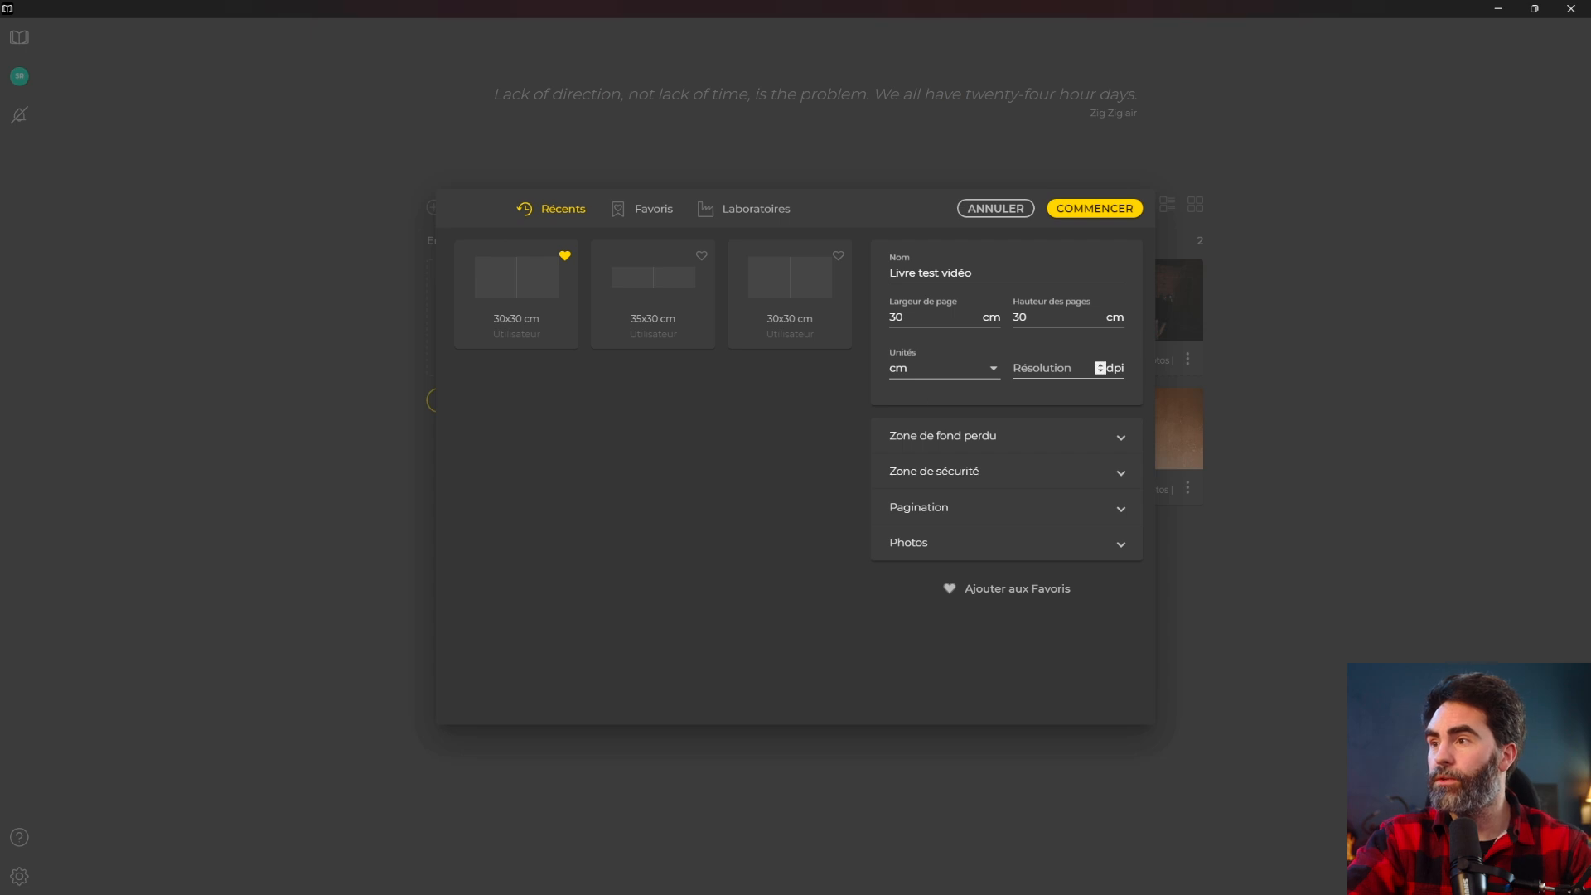
left_click(1099, 367)
type("300")
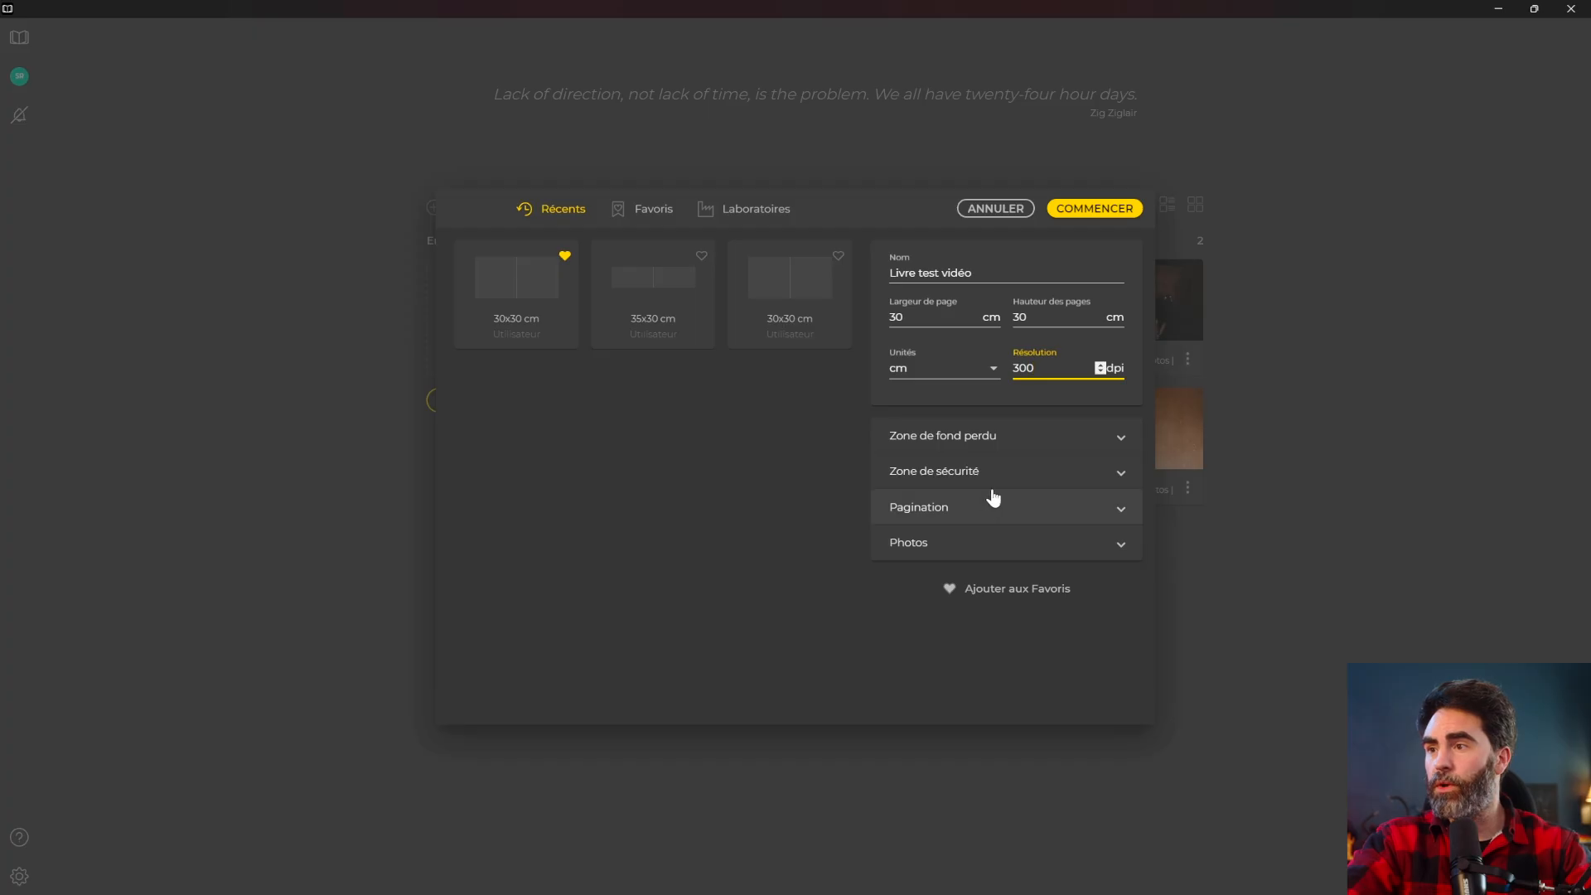
Set a 0.3 cm bleed and a 1 cm safety margin on the book.
left_click(1005, 446)
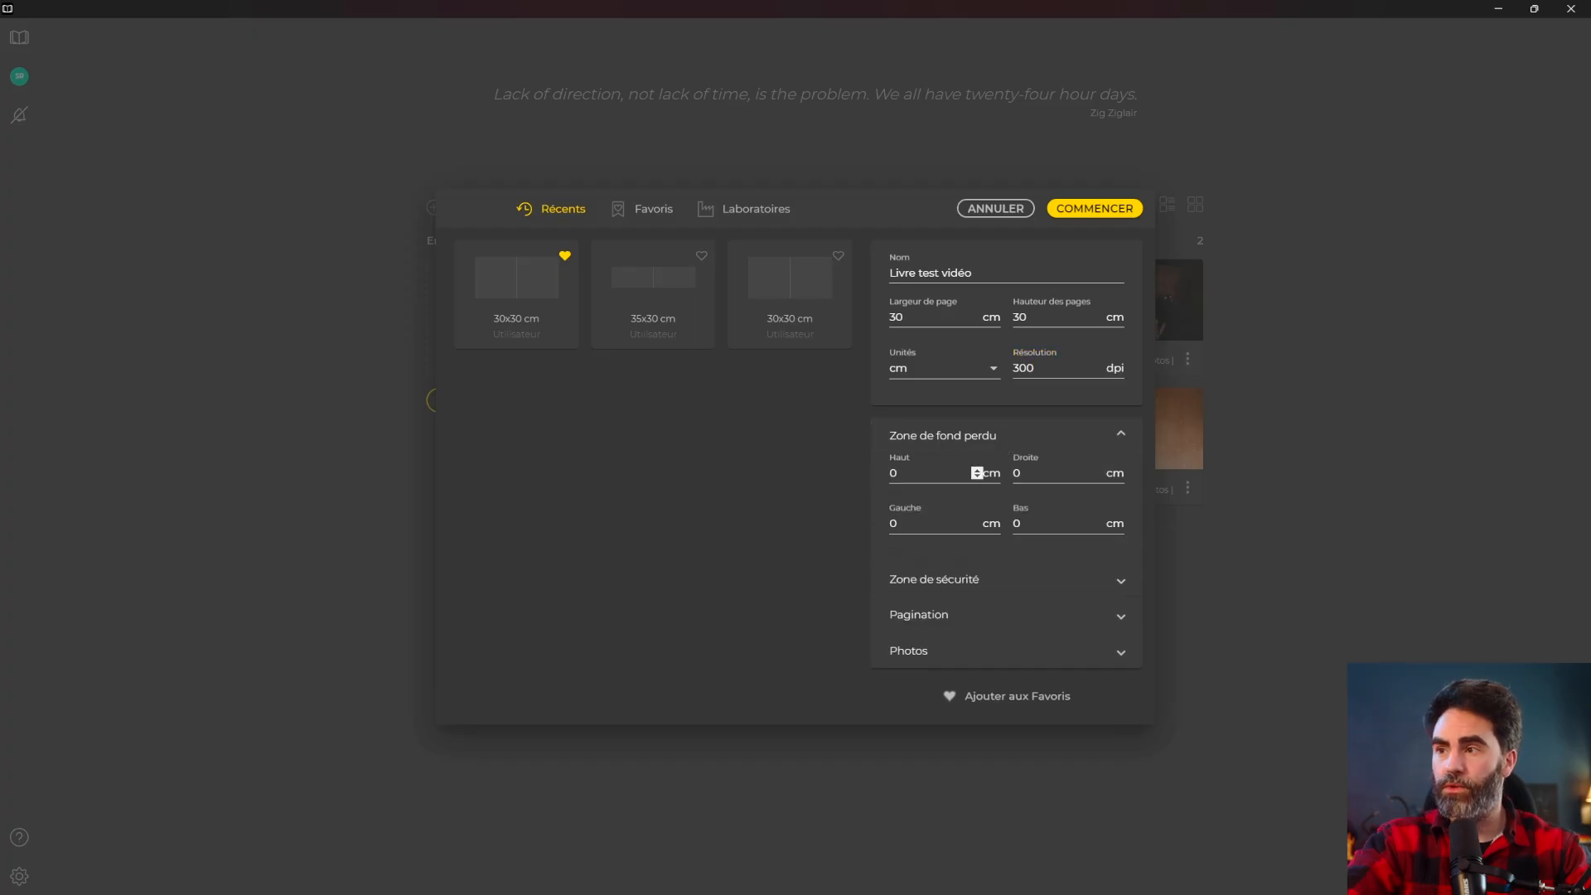
type(".3")
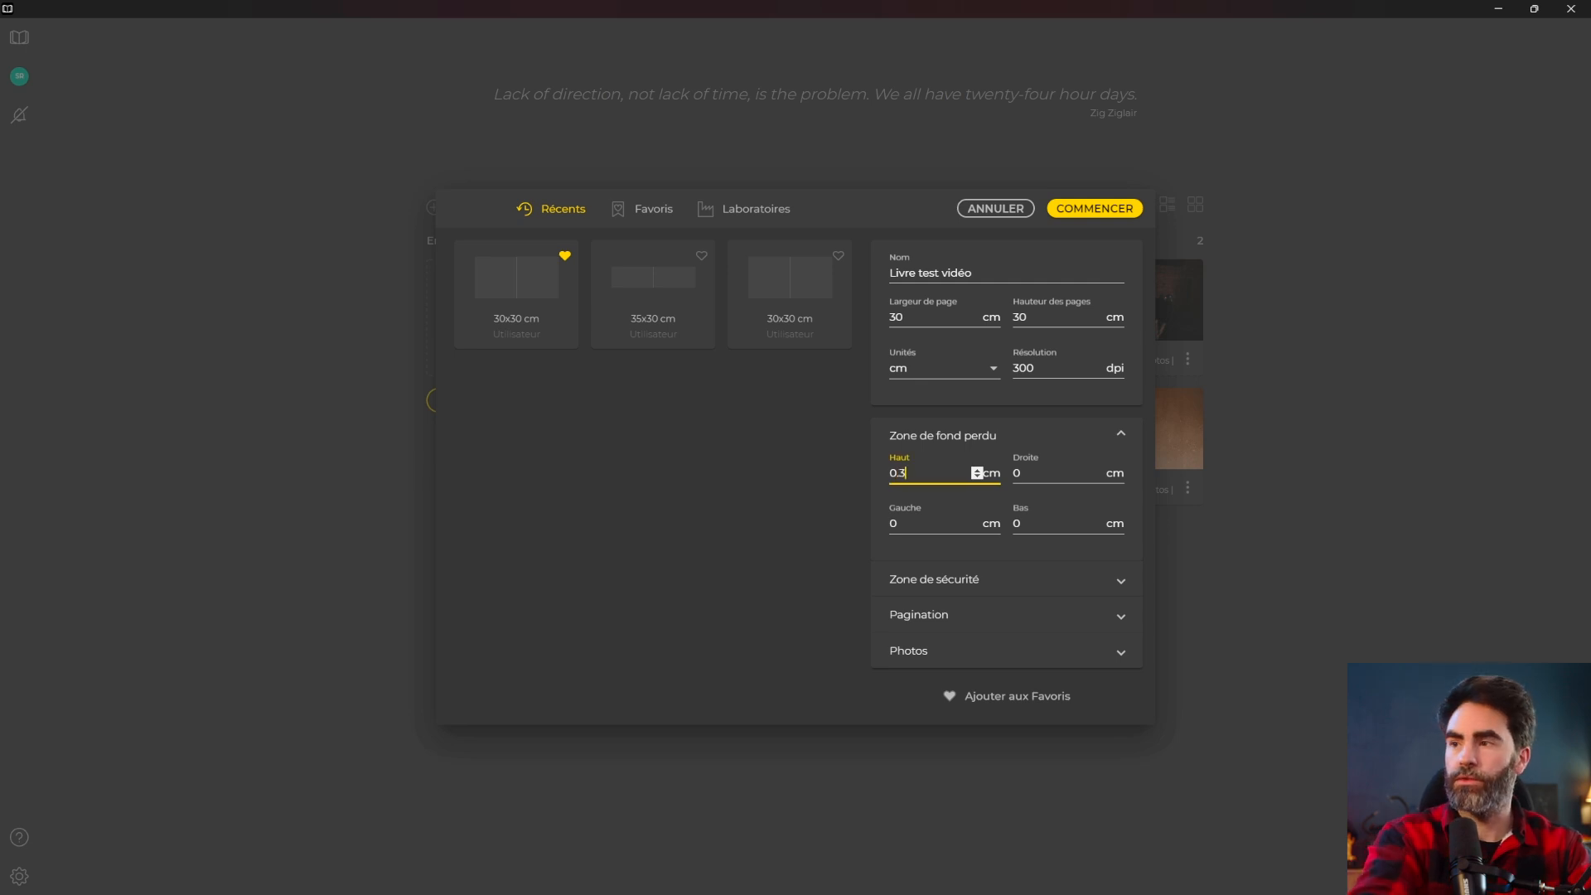
key("Tab")
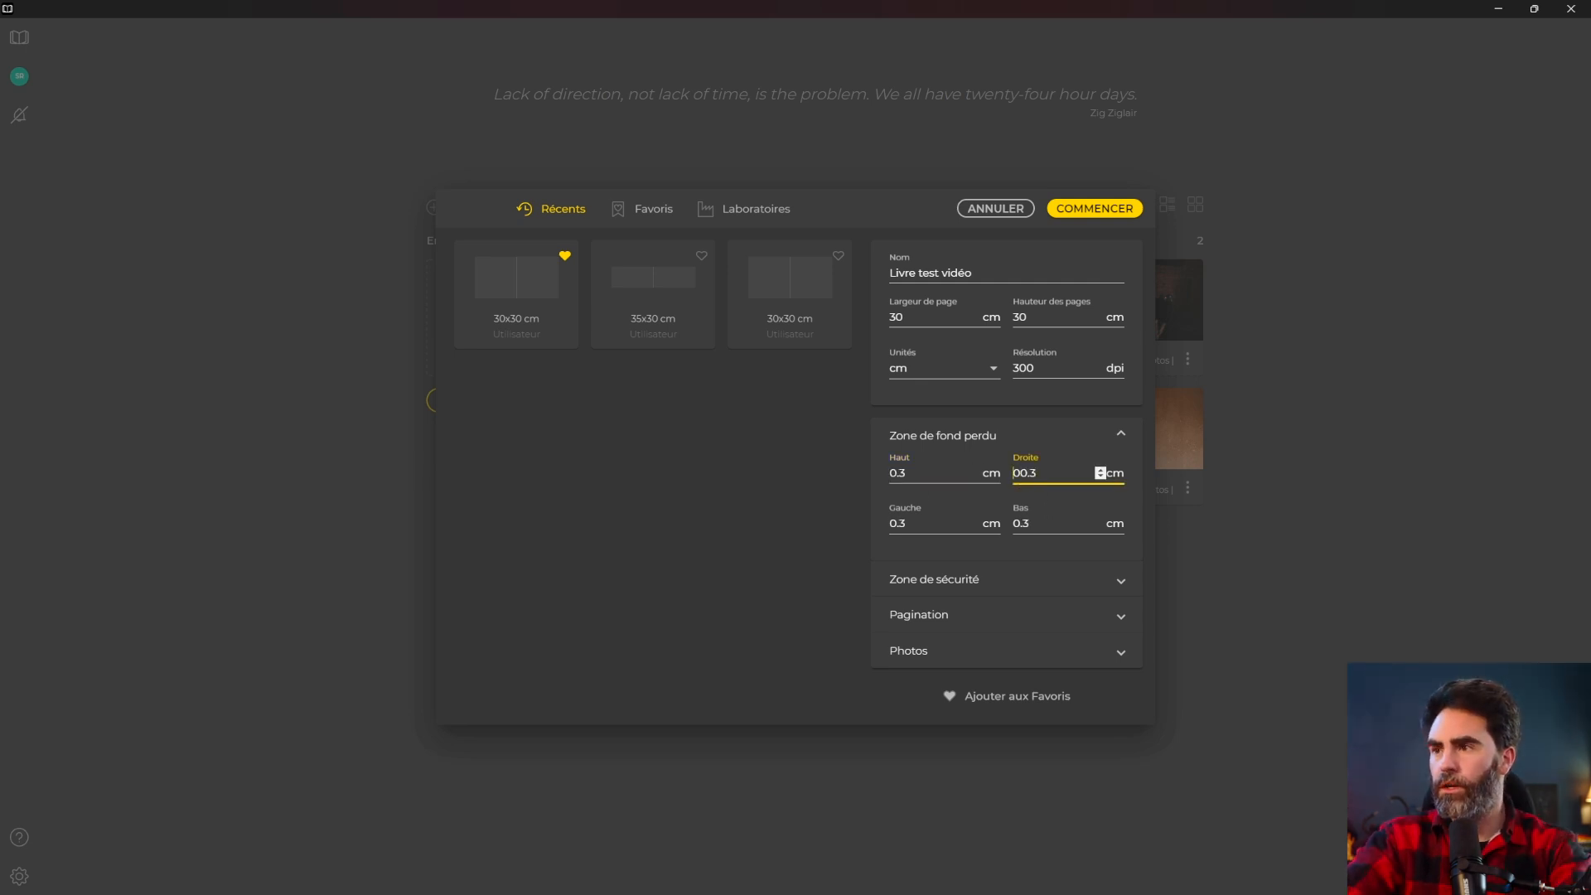
left_click(986, 579)
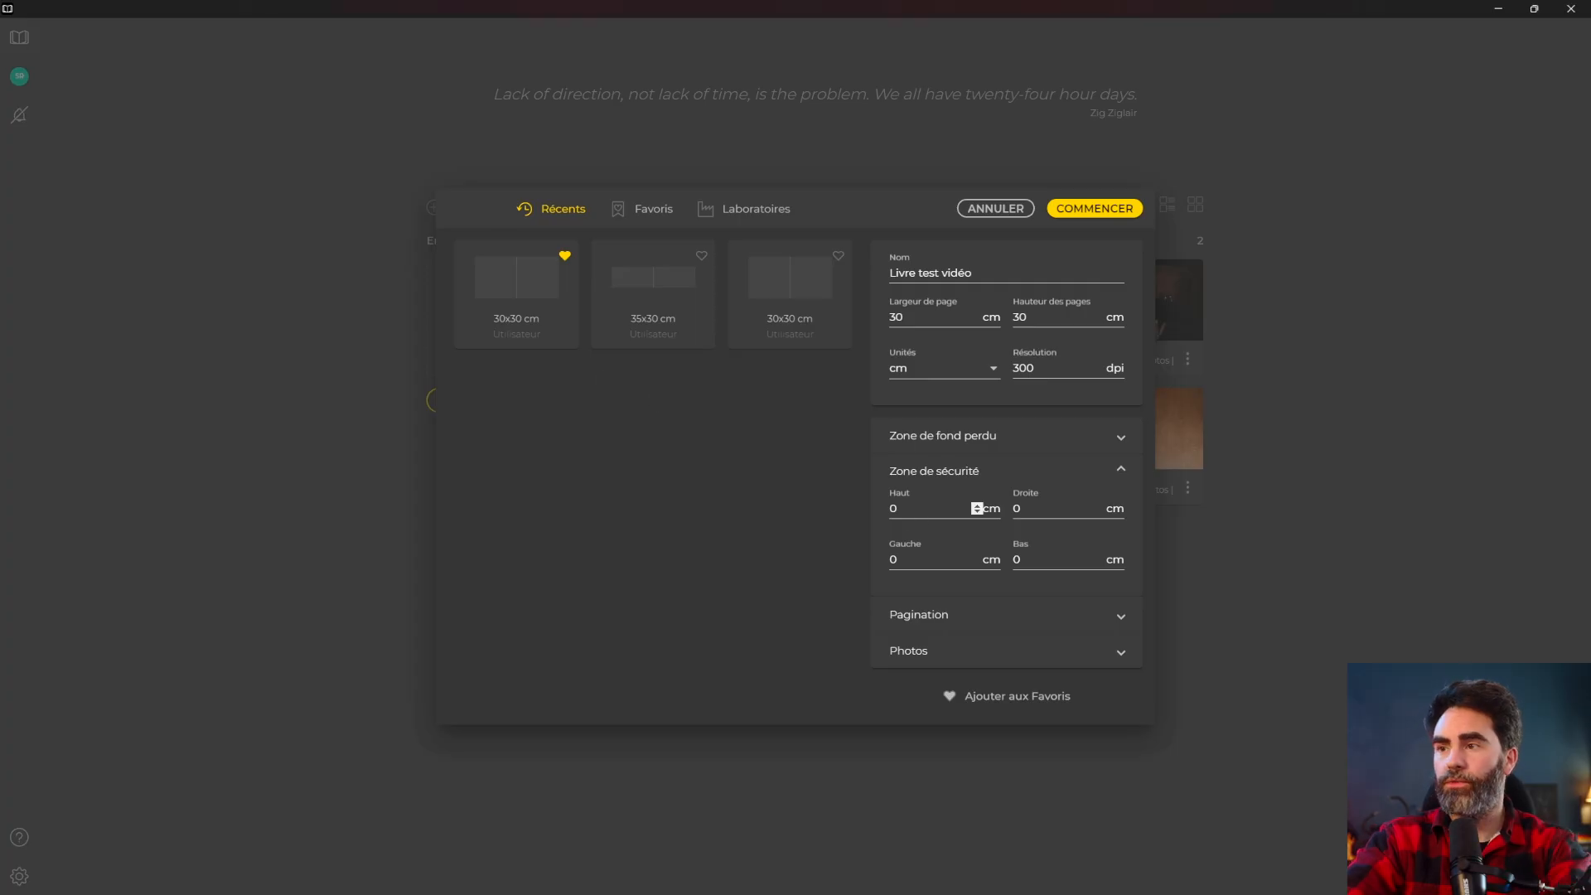
left_click(898, 510)
left_click(1069, 508)
type("1")
Keep Double pagination and starting page, with photos limited to the Zone de coupe.
left_click(1101, 614)
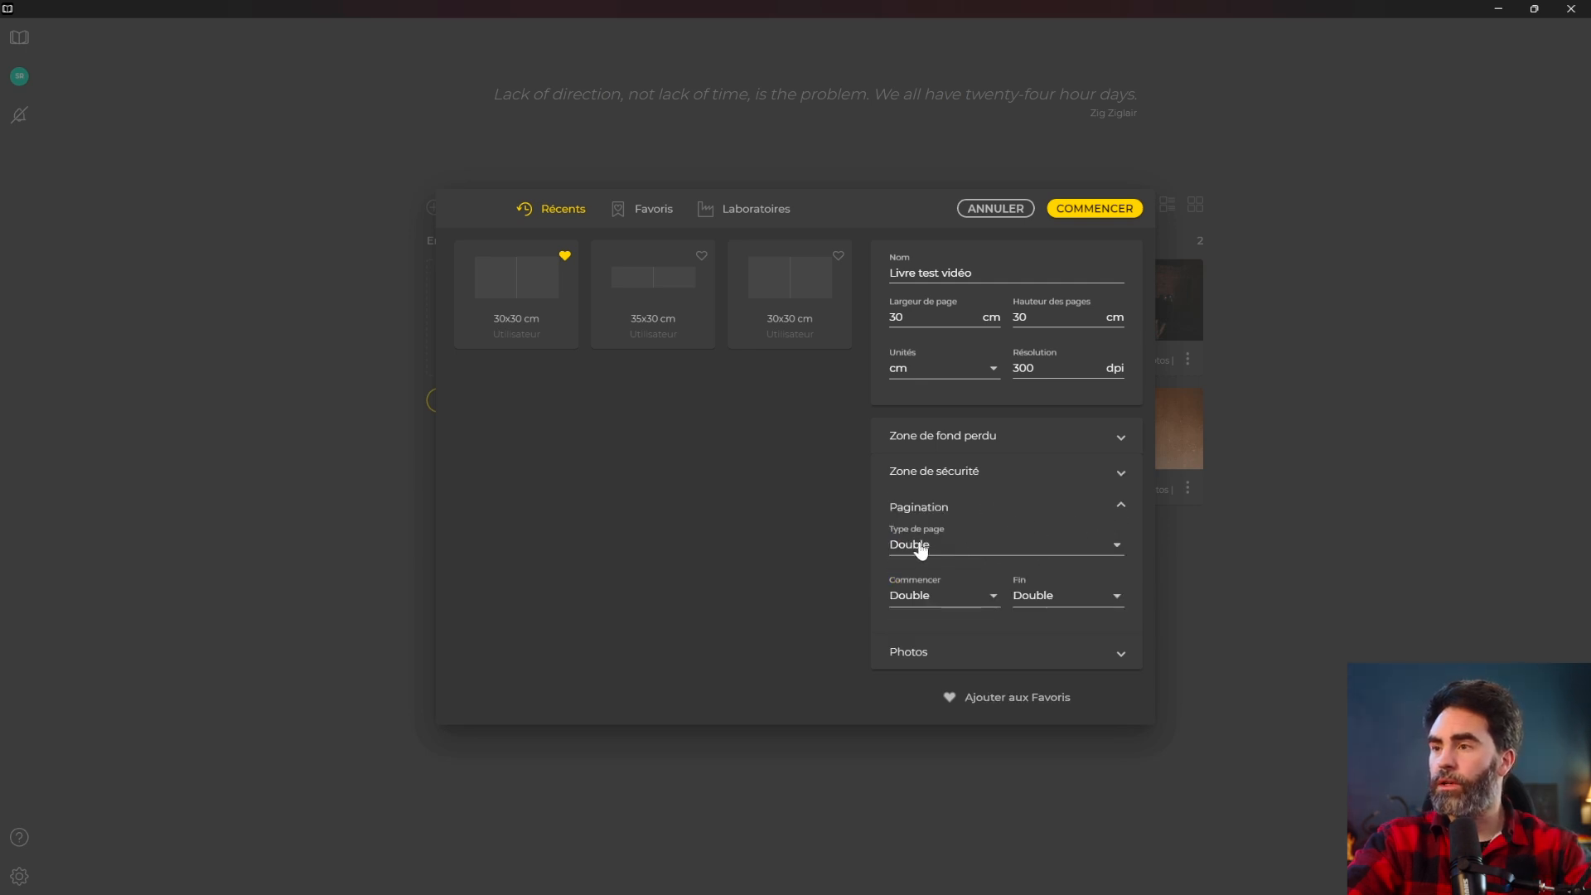
left_click(922, 546)
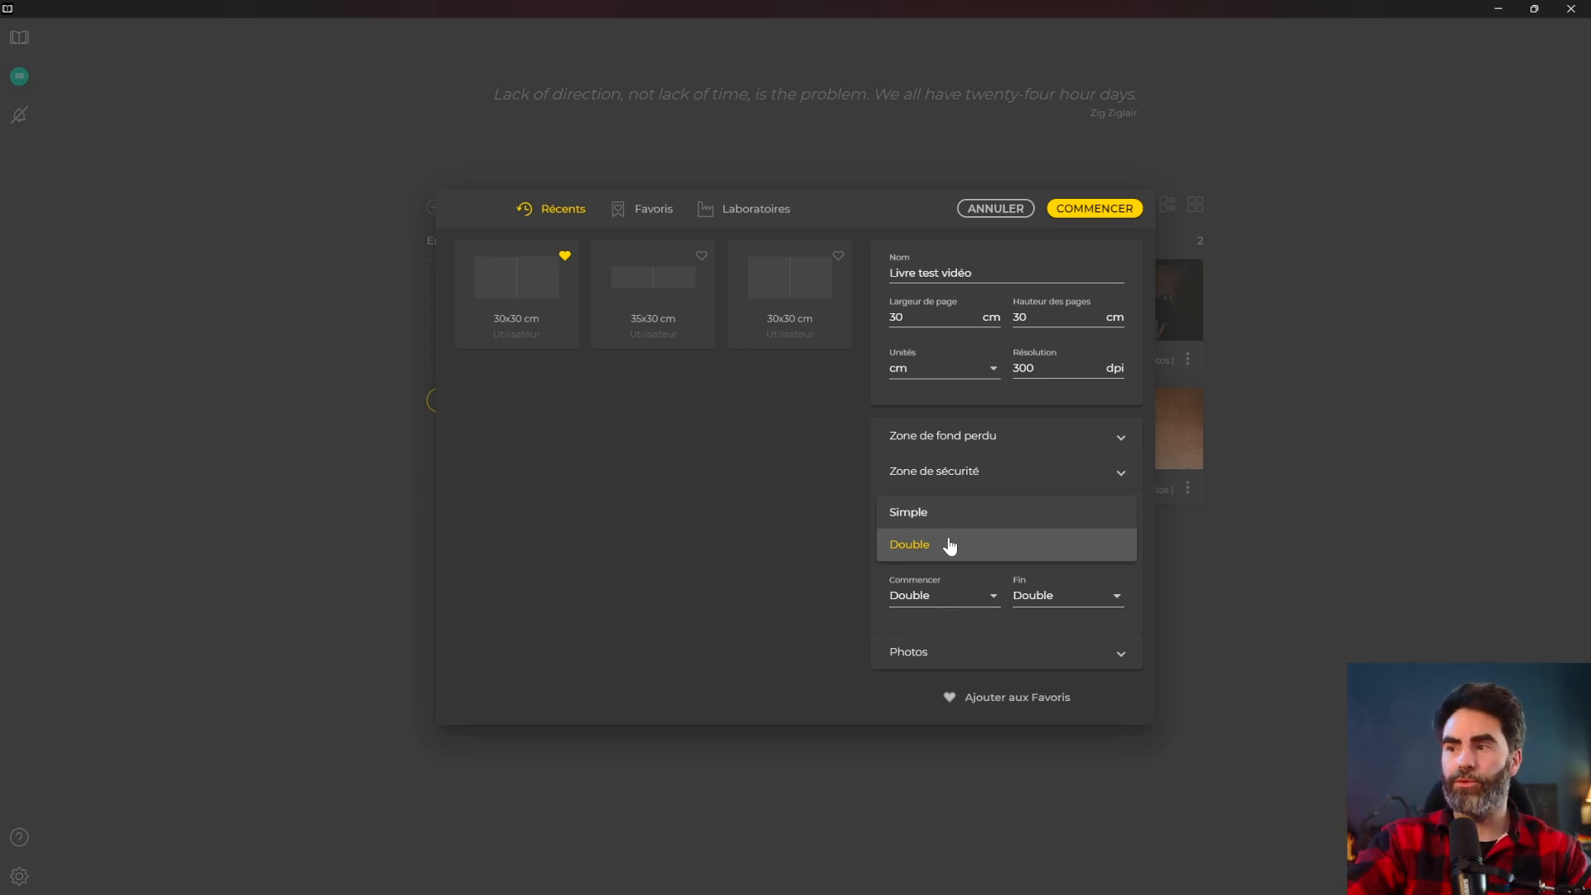
left_click(949, 545)
left_click(951, 598)
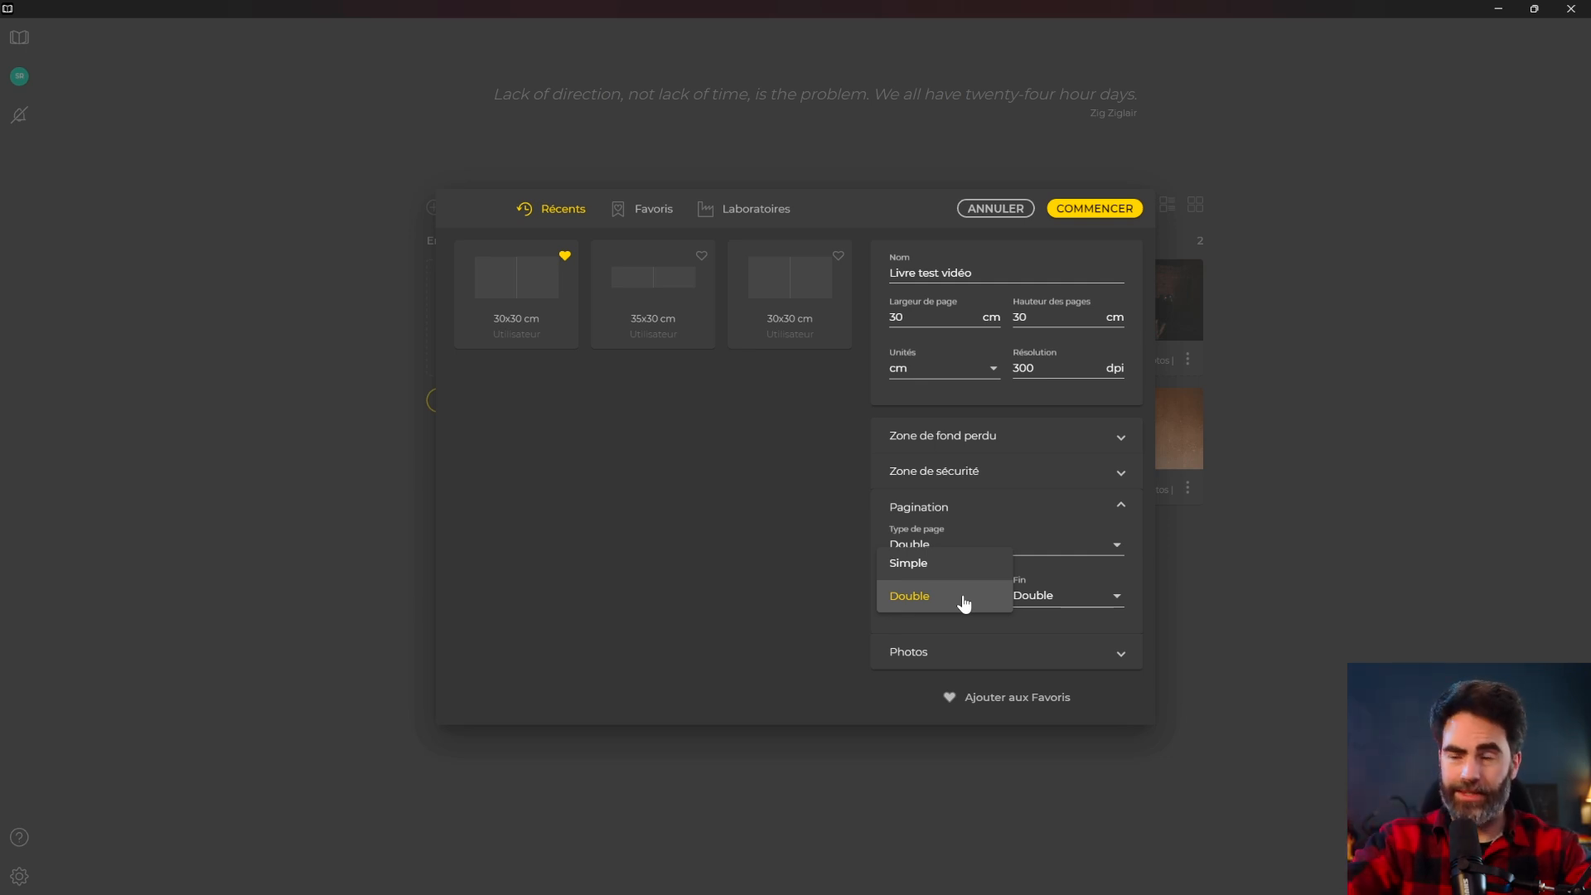
left_click(951, 609)
left_click(944, 654)
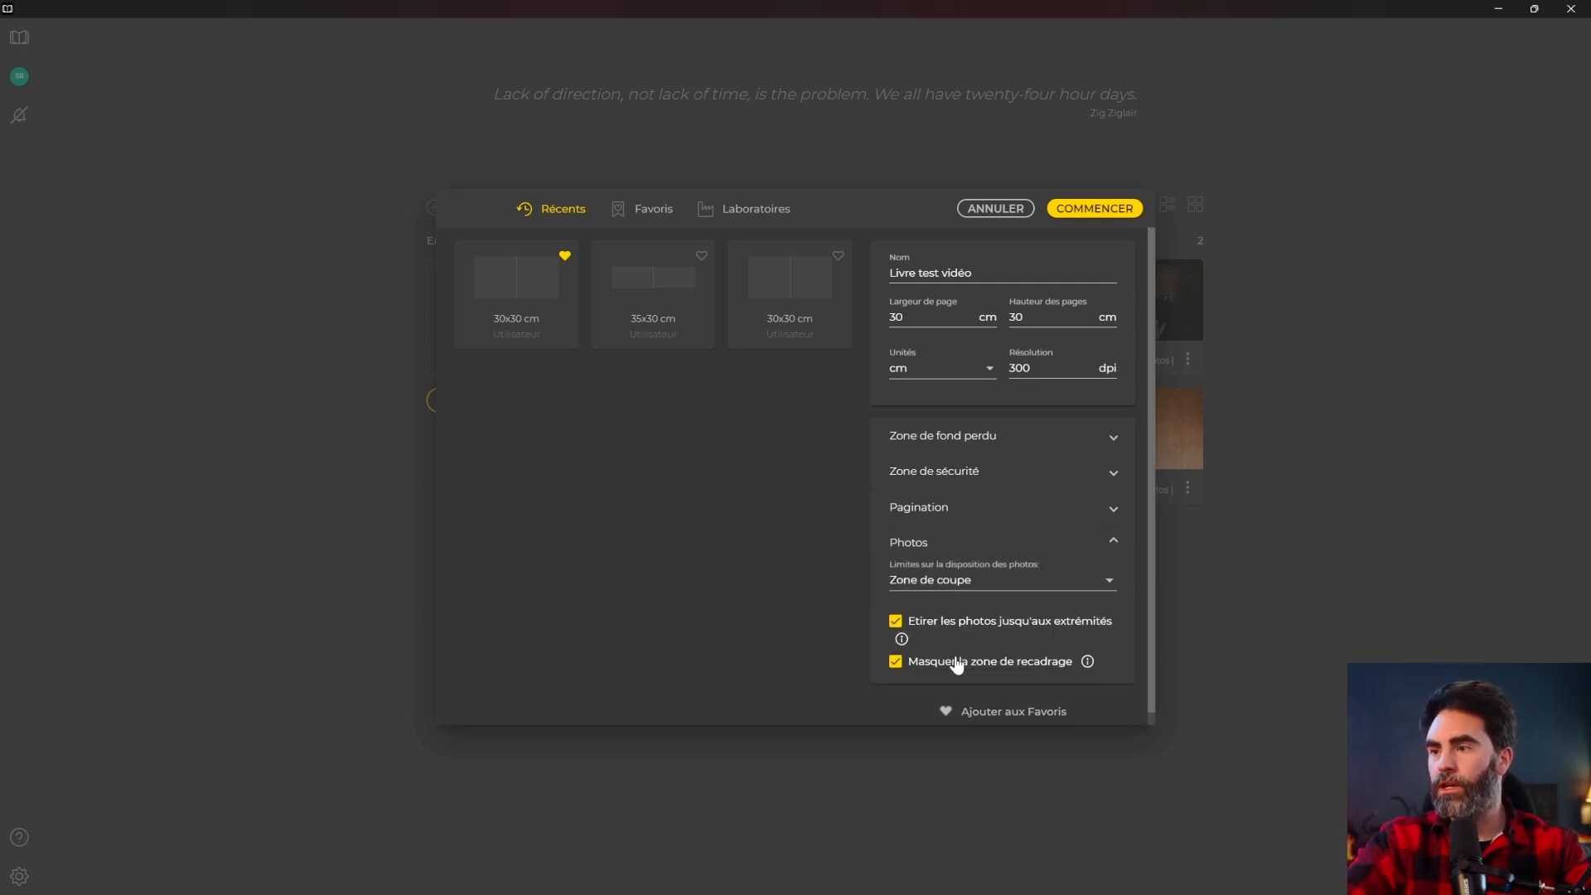
left_click(939, 579)
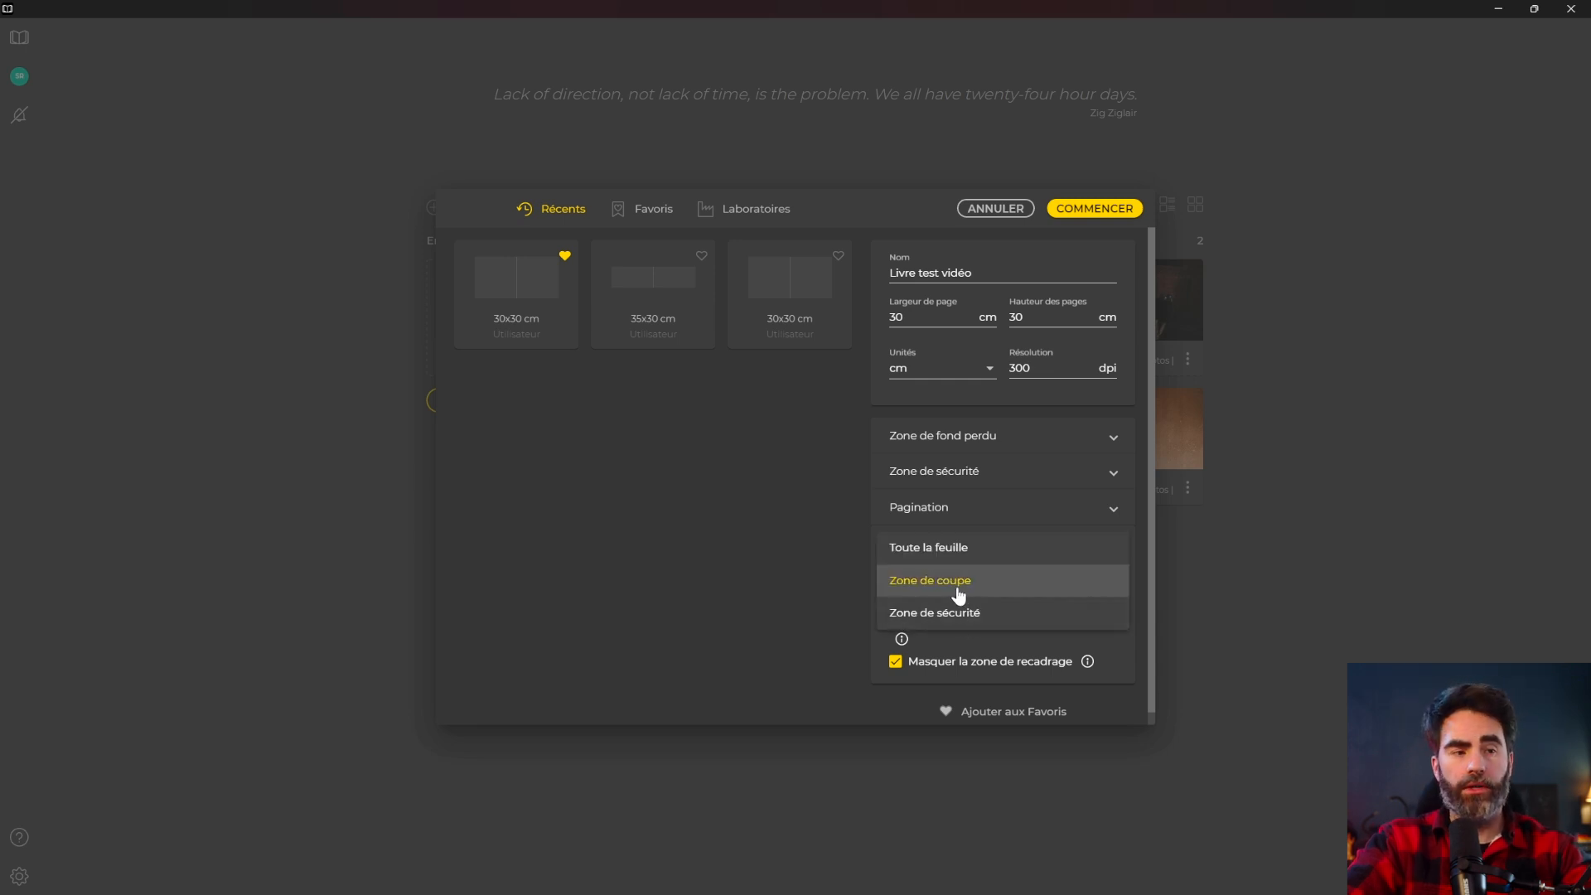
left_click(958, 584)
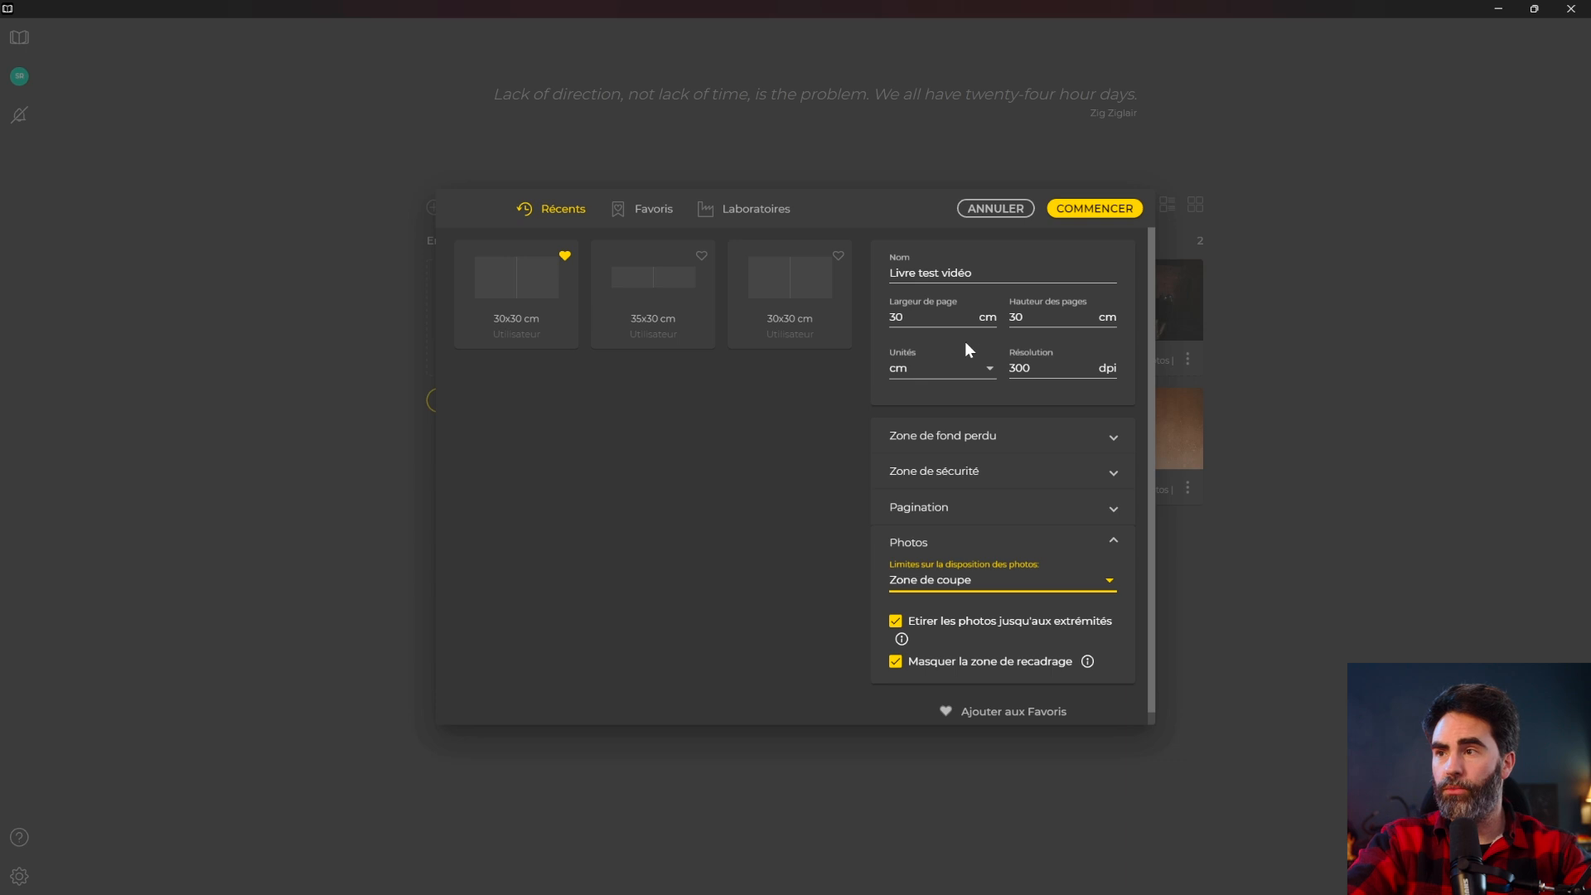
scroll(981, 579, "down", 1)
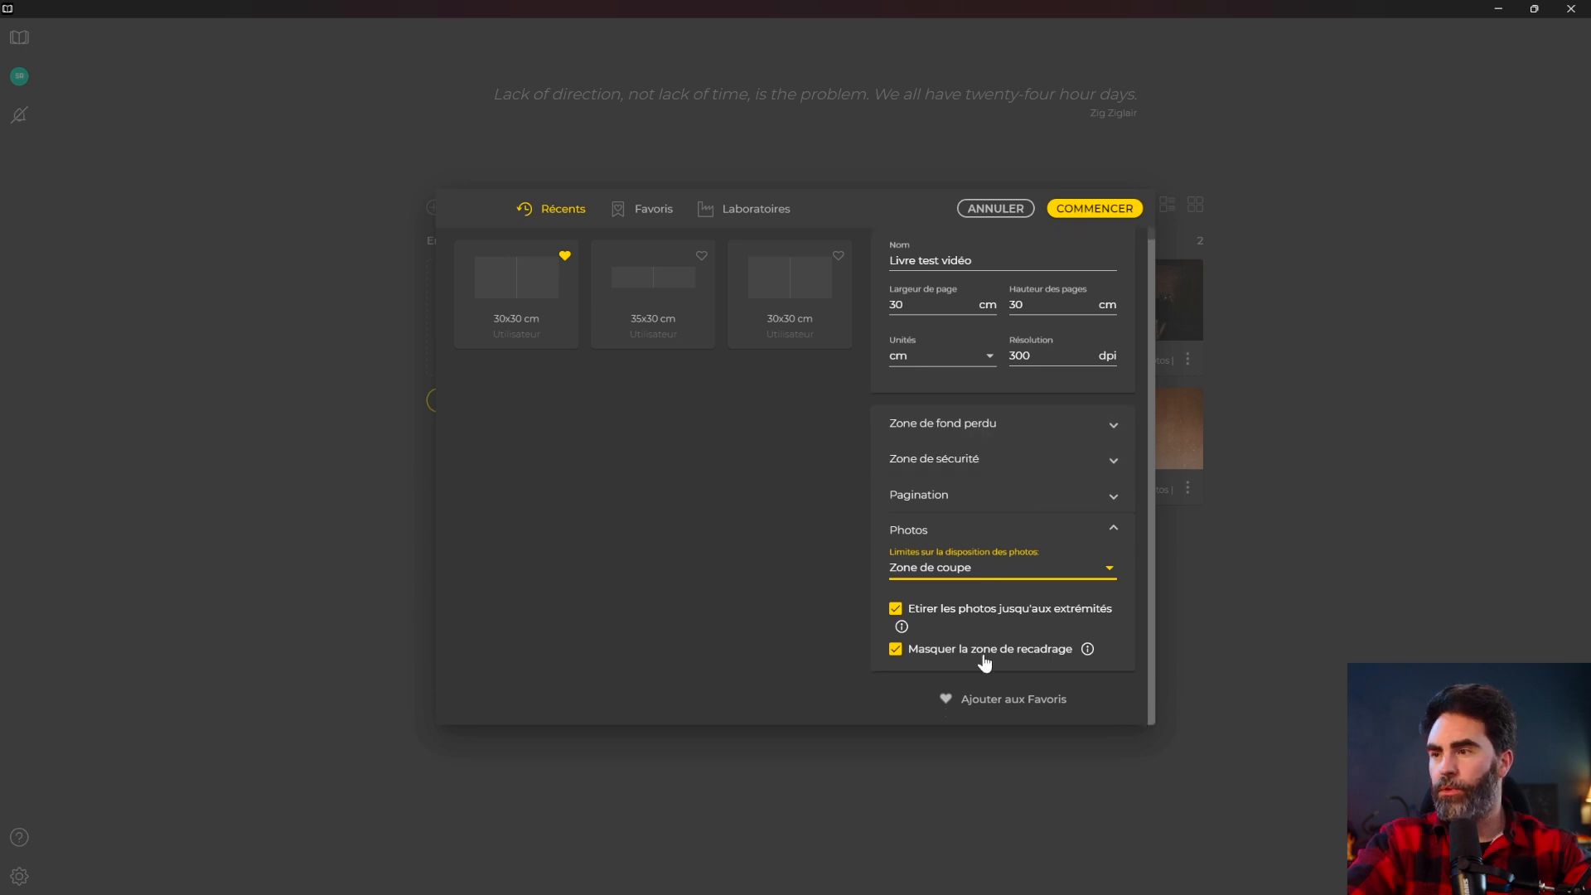
left_click(1084, 652)
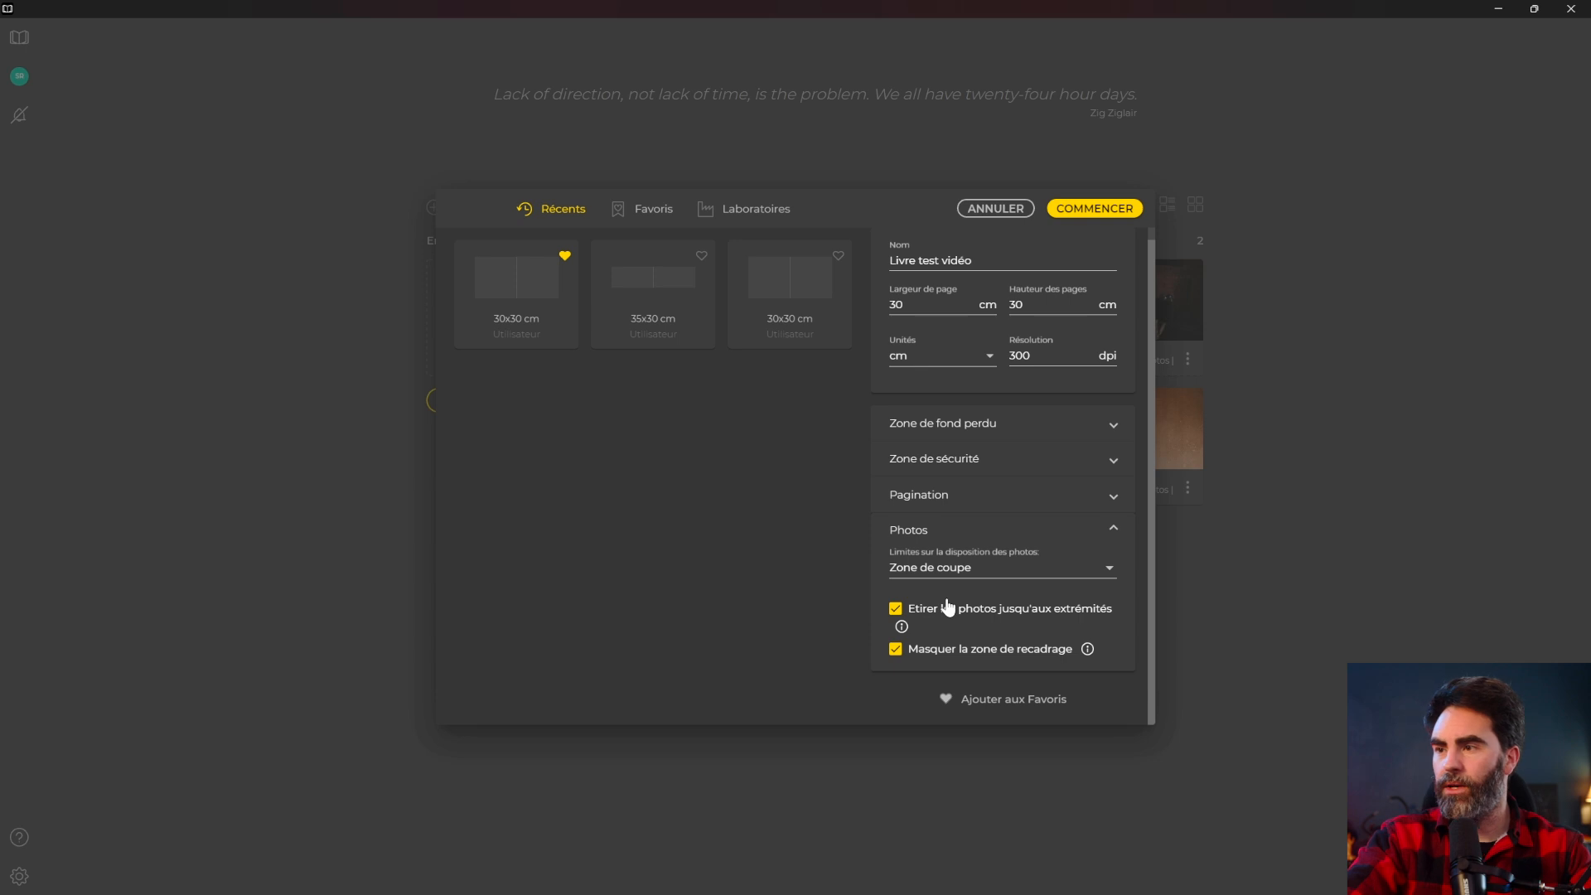
scroll(1089, 440, "up", 1)
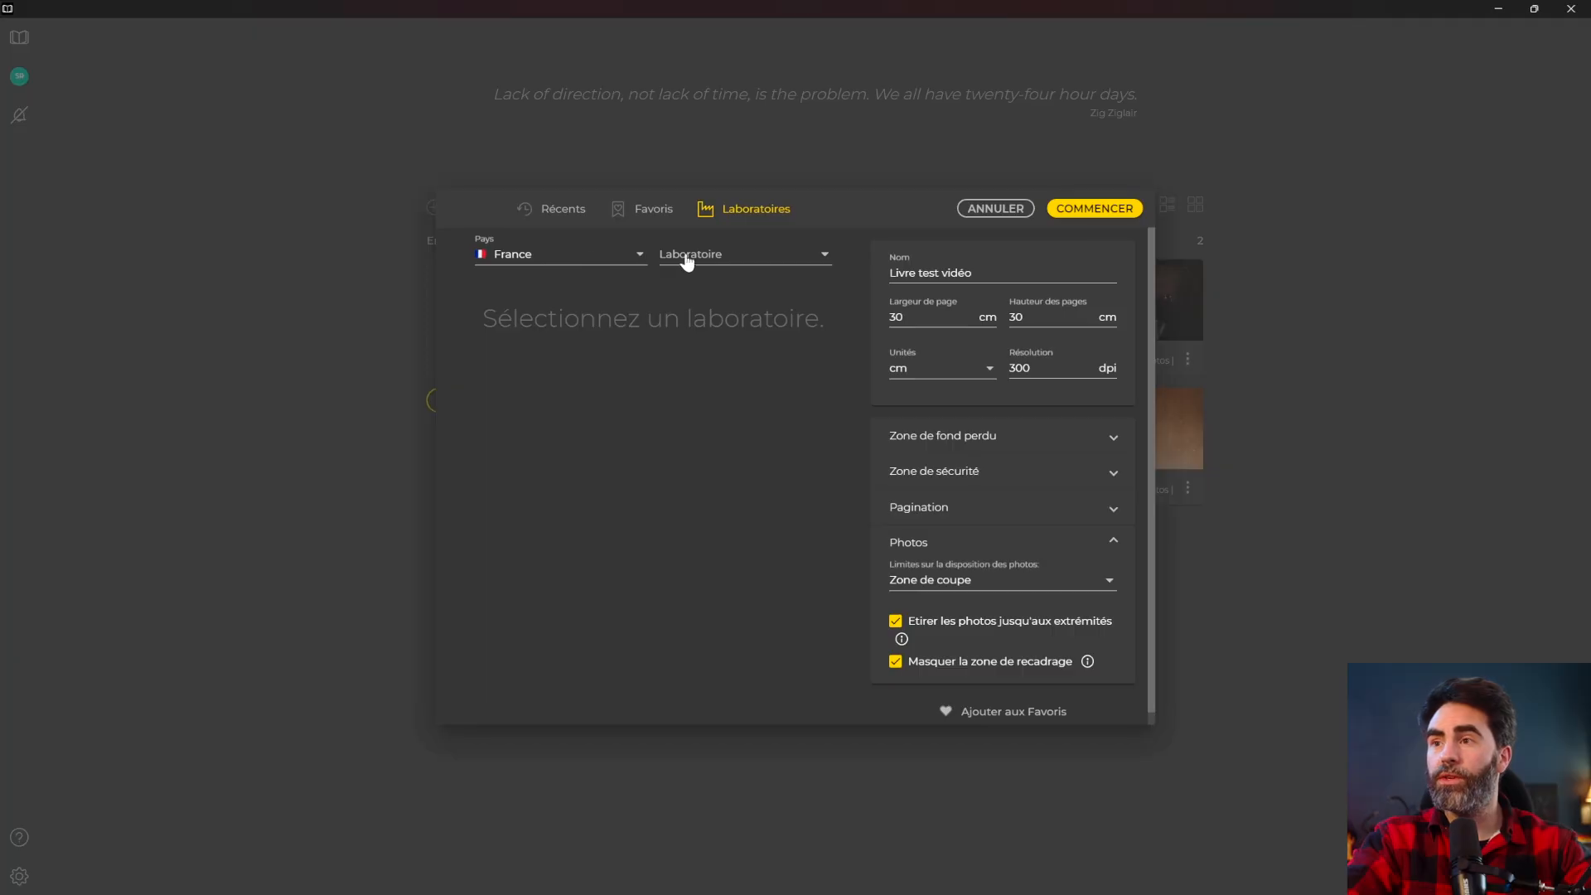
left_click(696, 258)
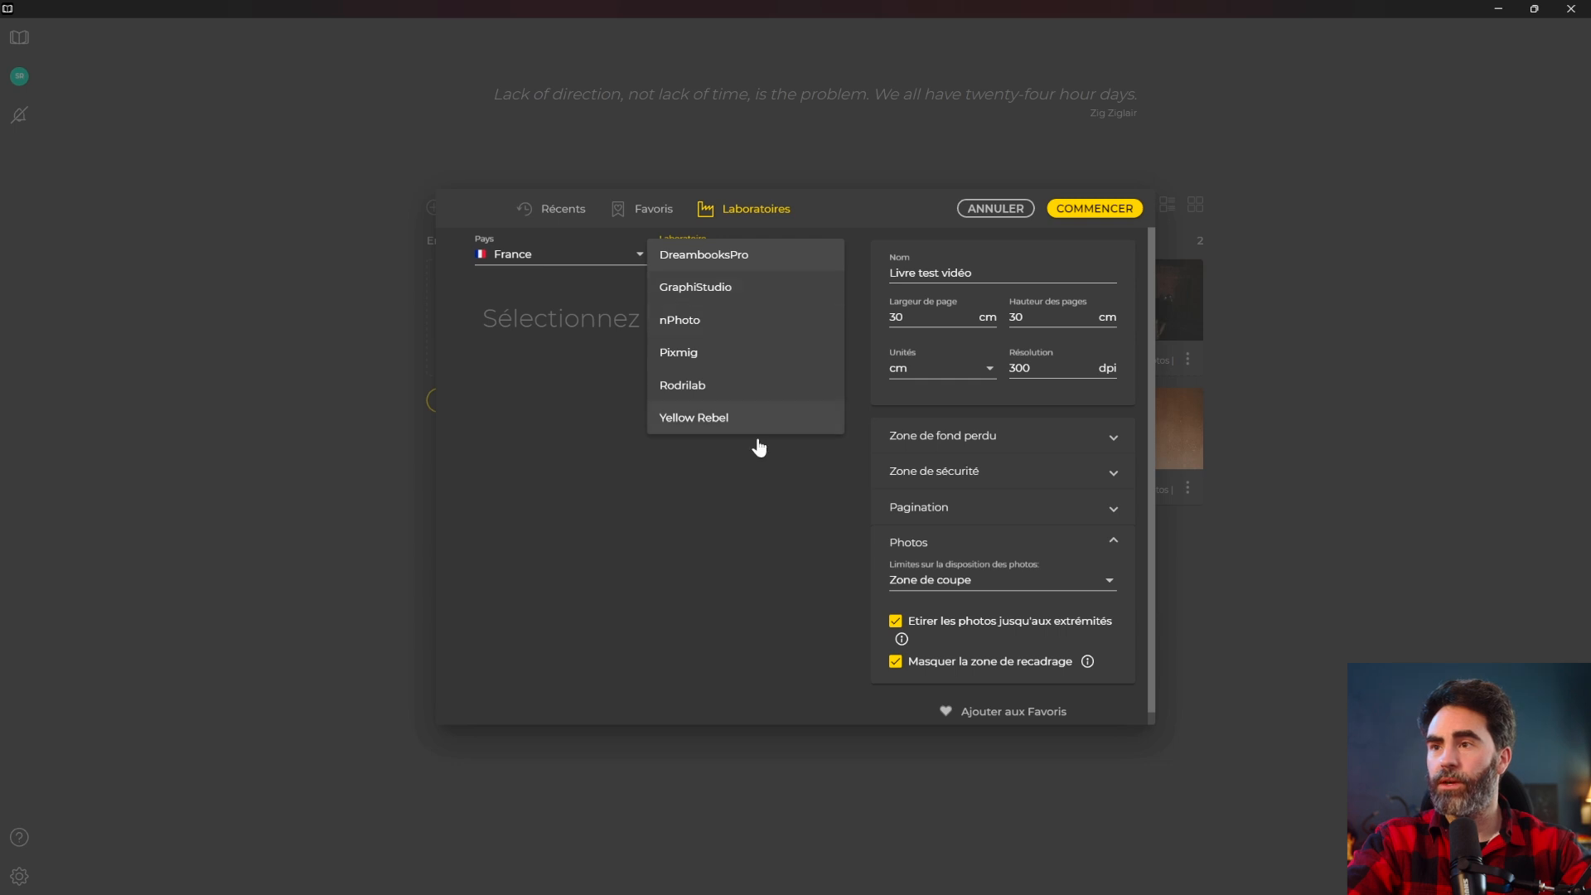
Choose the DreambooksPro lab, pick the favourite 30x30 cm format and create the book.
left_click(739, 261)
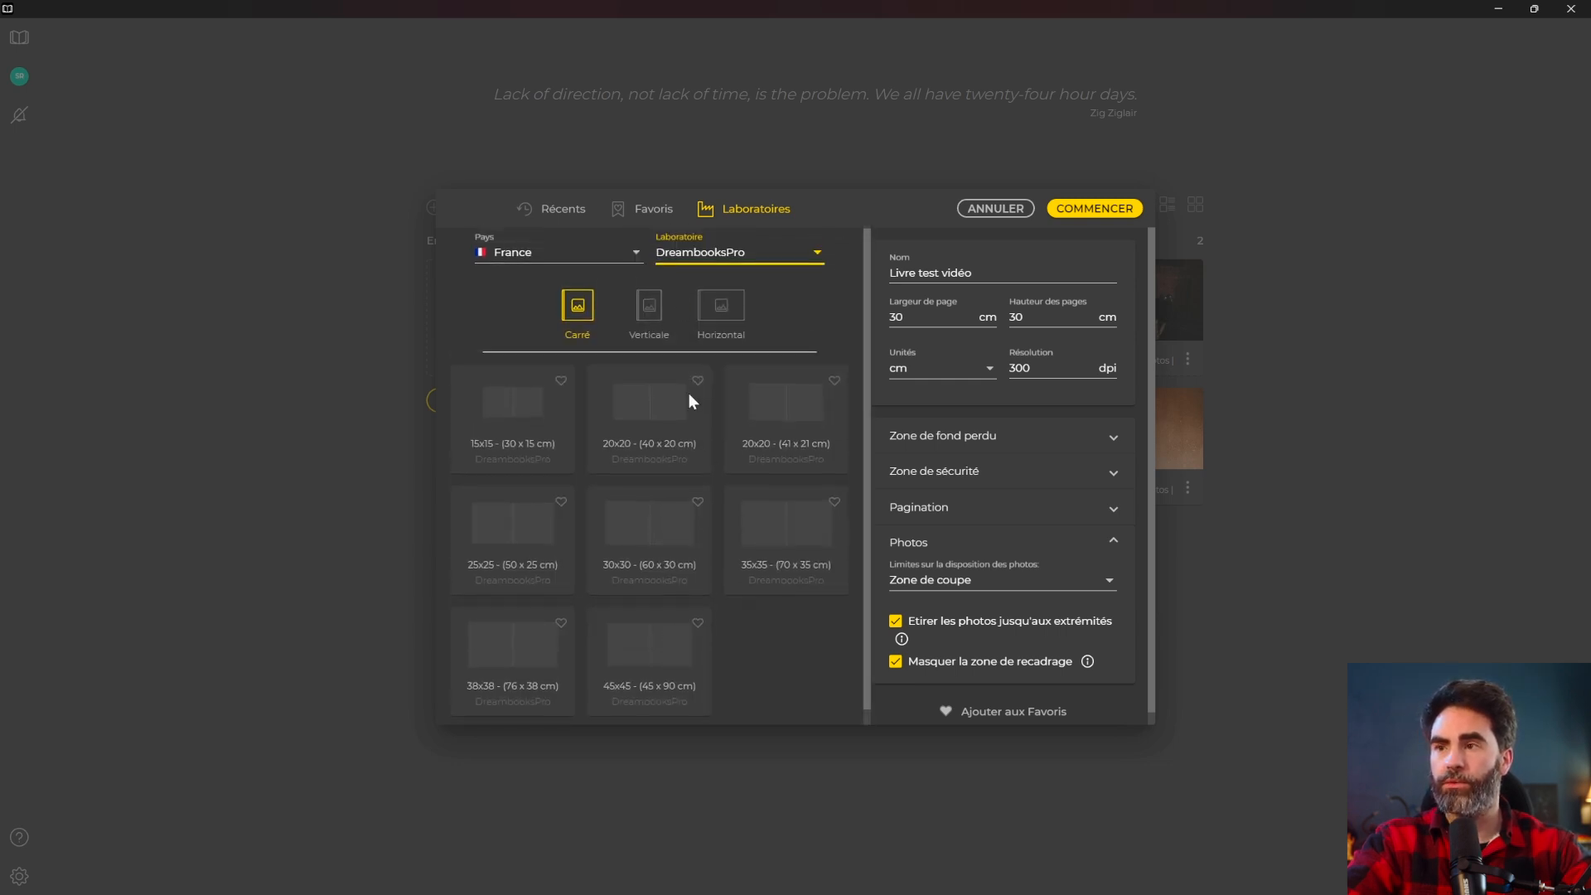
left_click(649, 309)
left_click(721, 308)
left_click(574, 312)
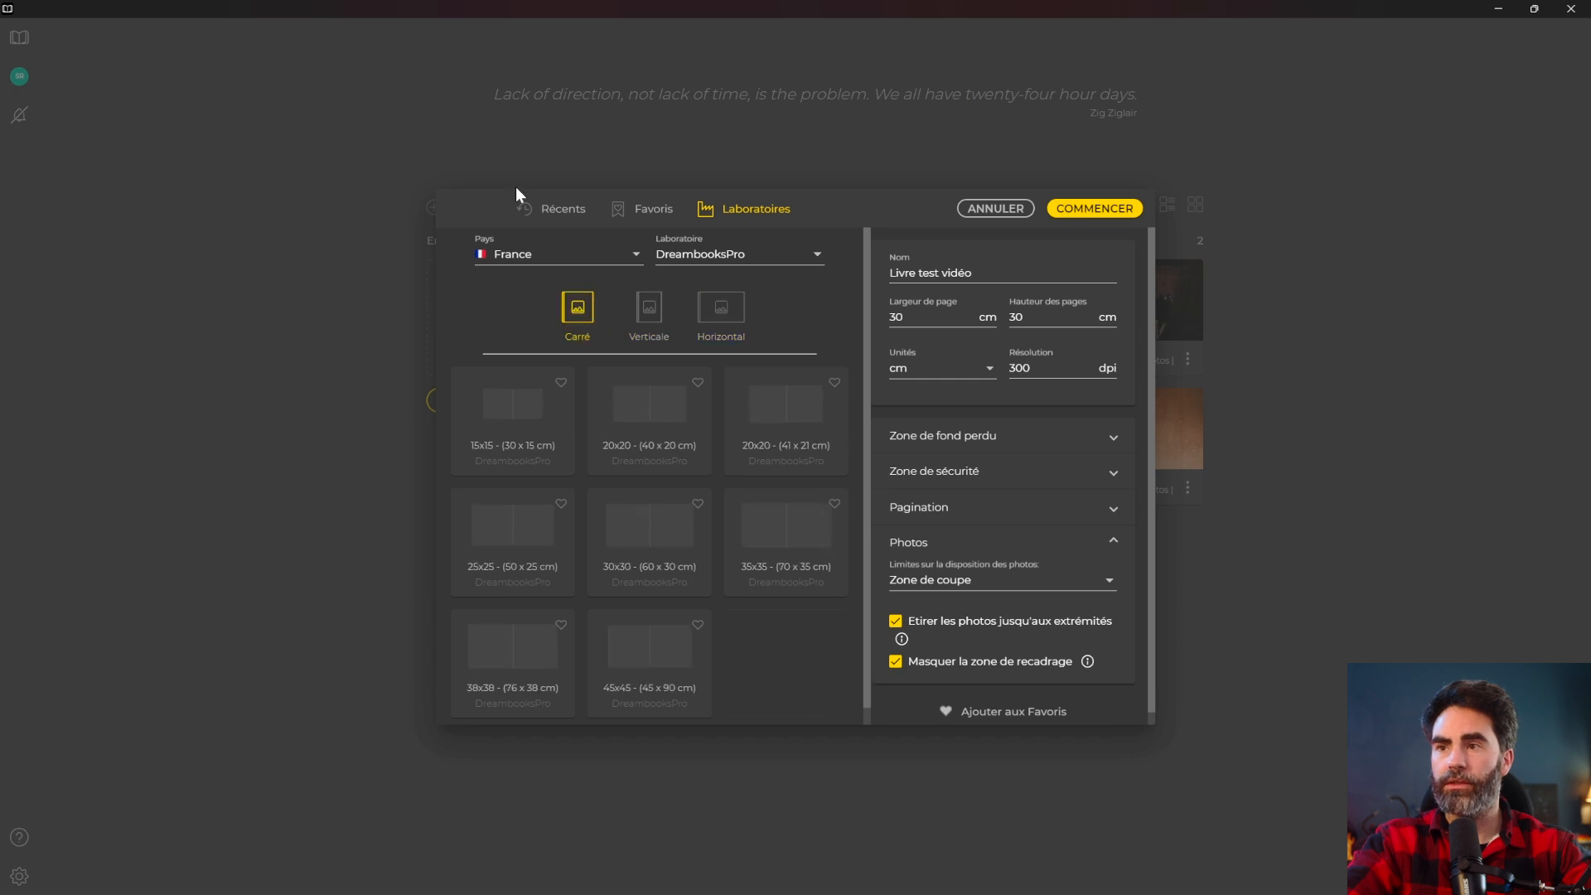
left_click(649, 210)
left_click(518, 282)
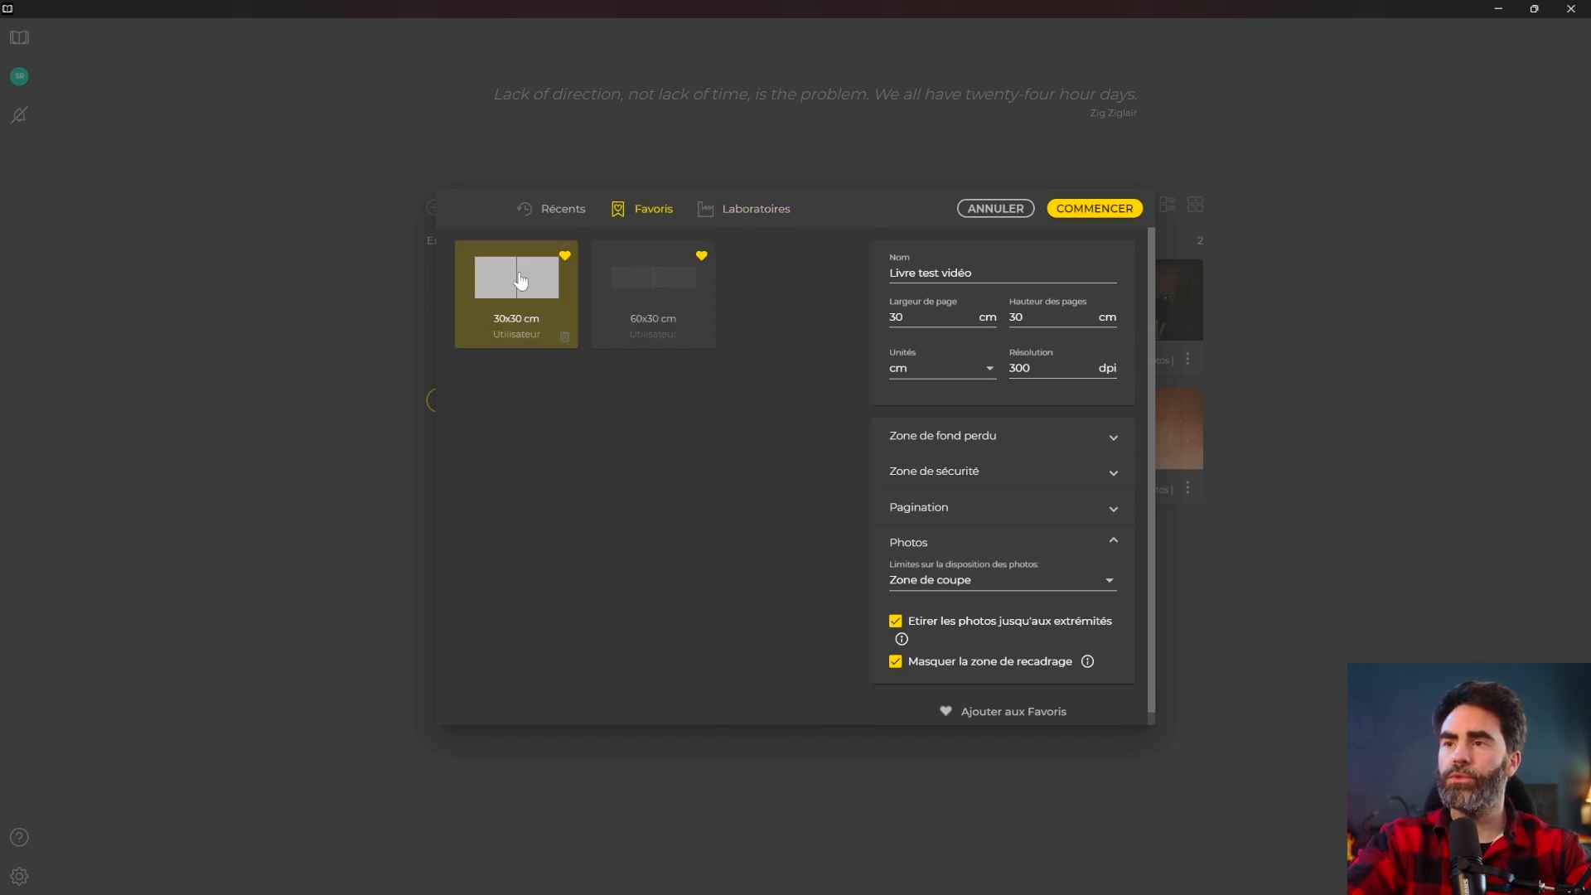
left_click(1079, 208)
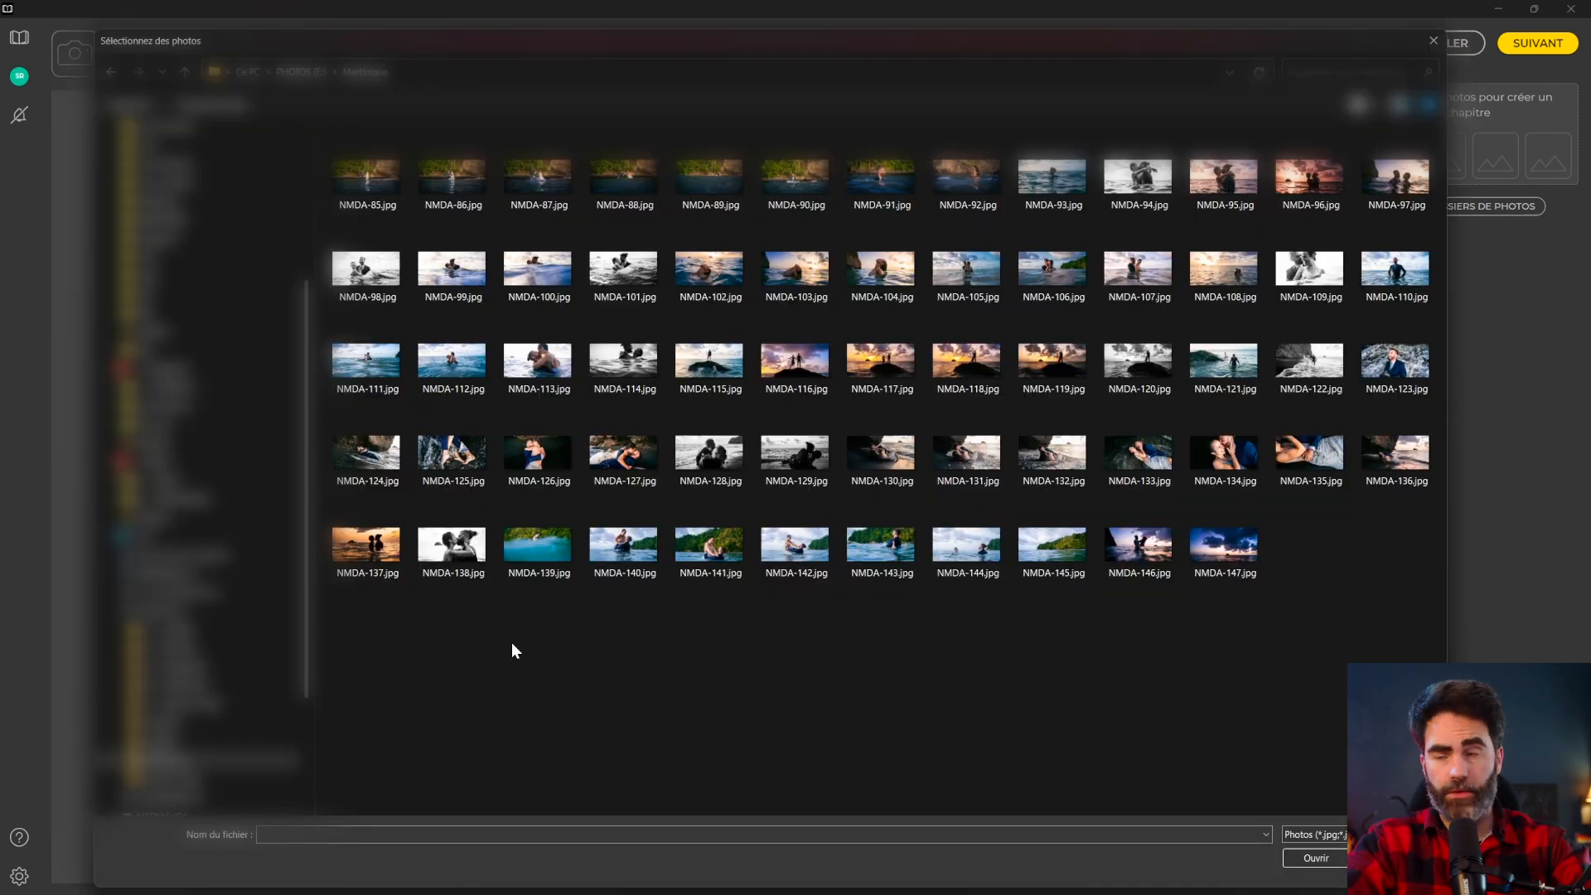
Import all NMDA photos, rename the book 'Livre test vidéo Automatique' and apply the 30×30 cm format.
key("ctrl+a")
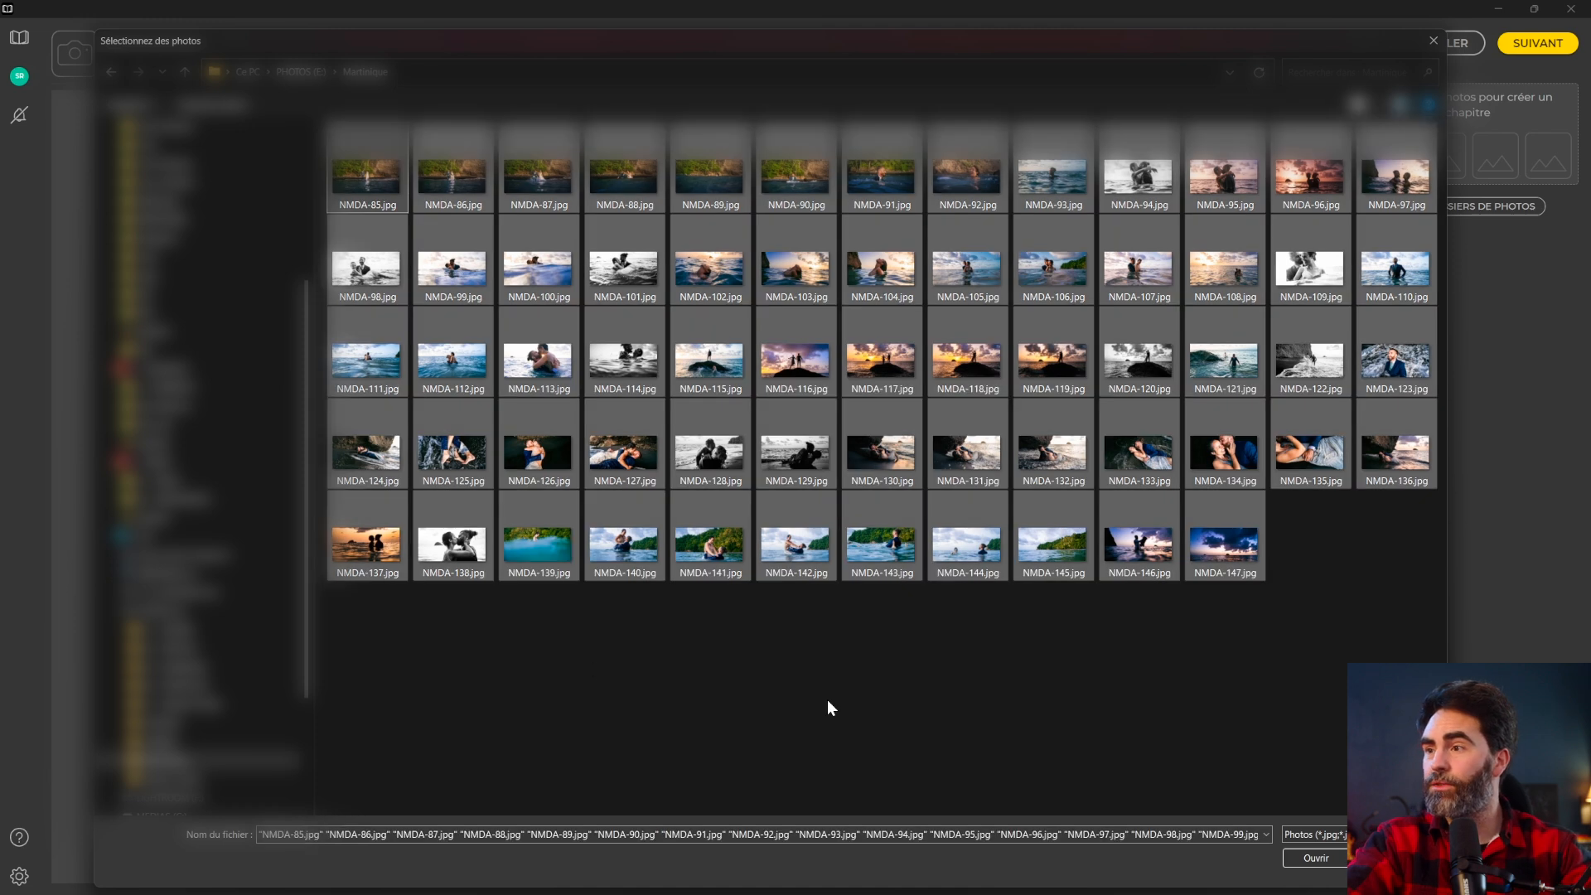
left_click(1300, 858)
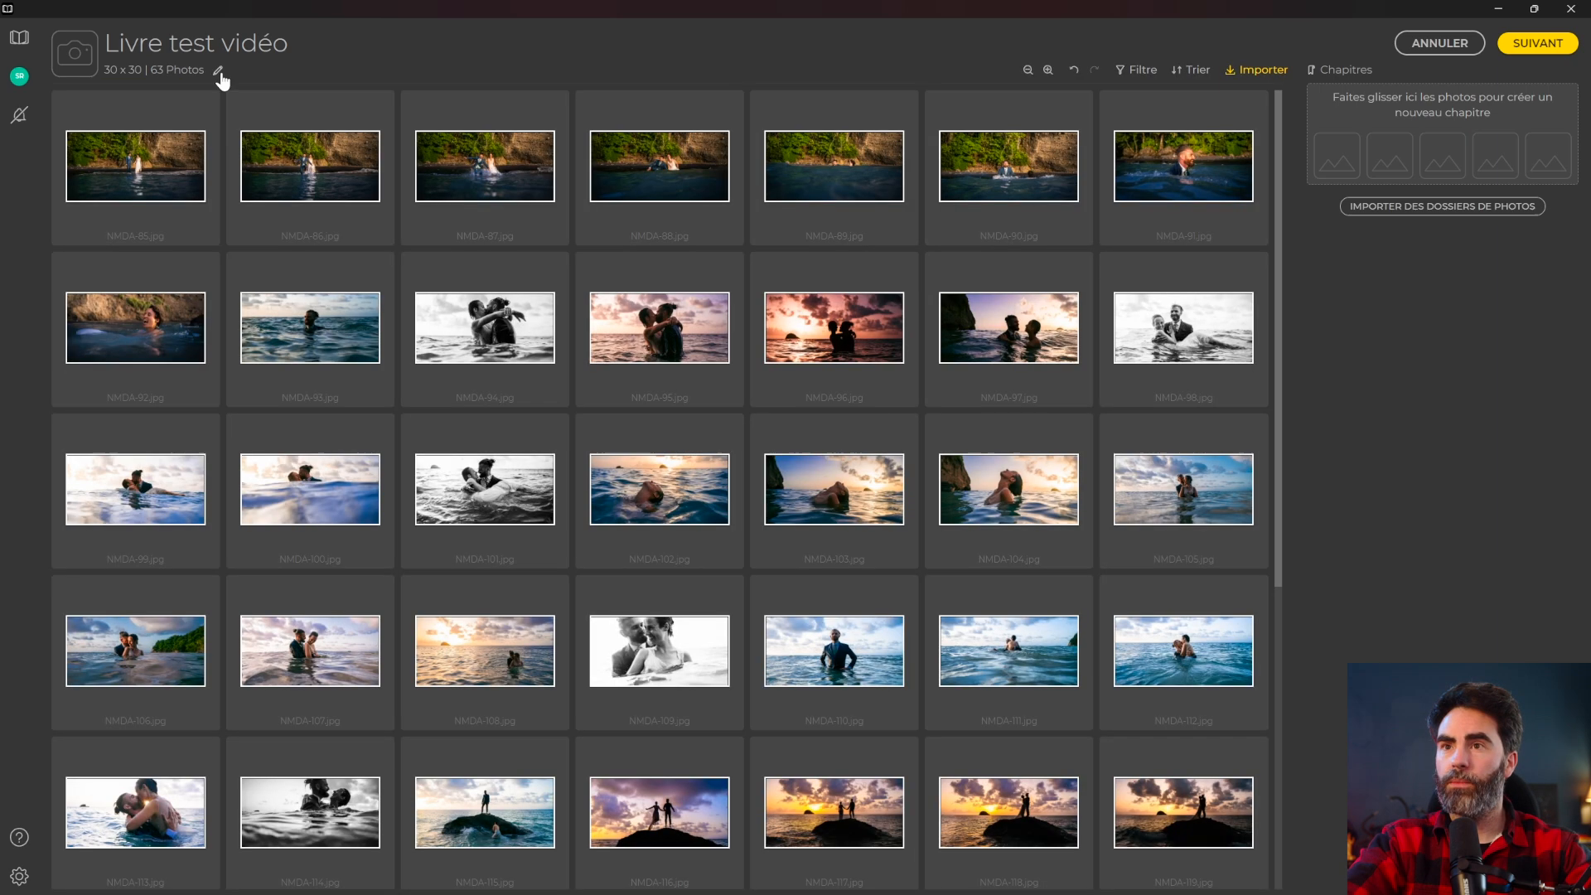
left_click(213, 72)
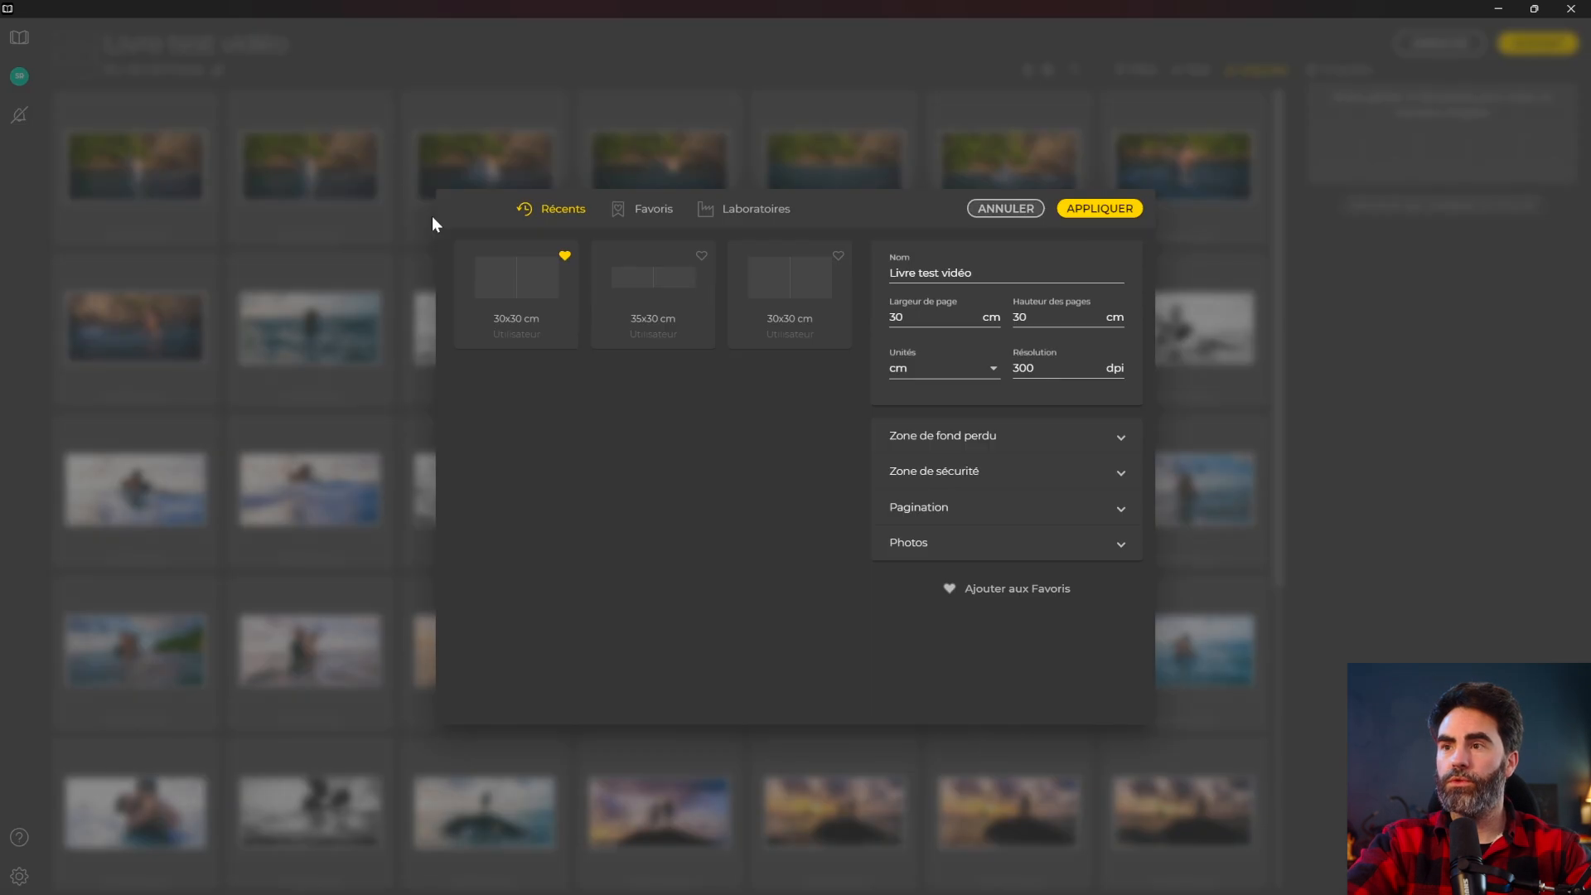
left_click(1007, 267)
type("Automotique")
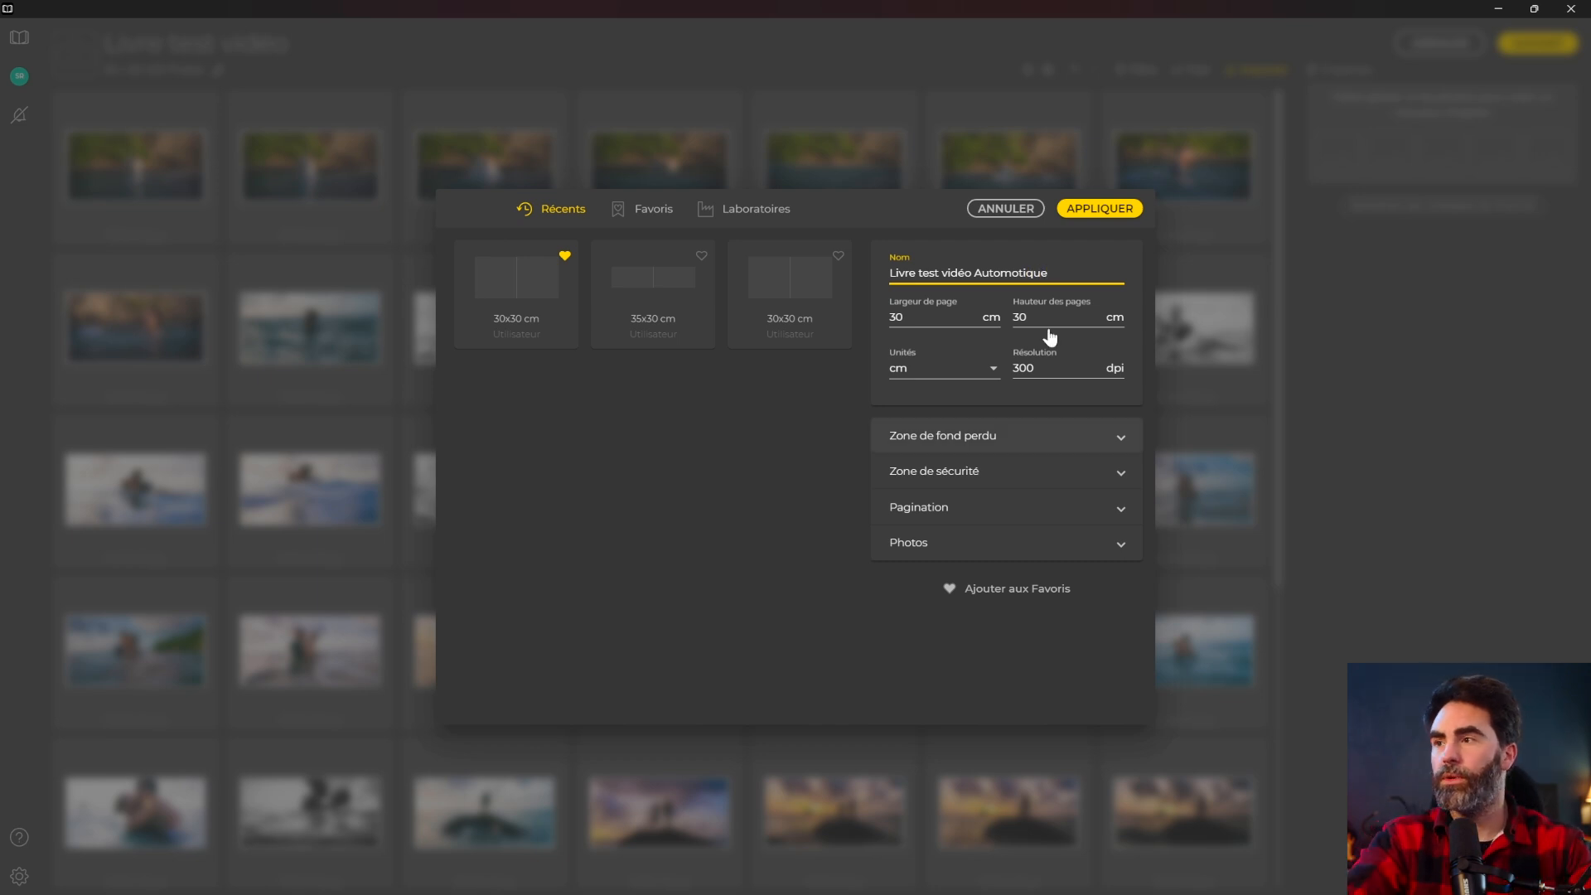
left_click(1067, 212)
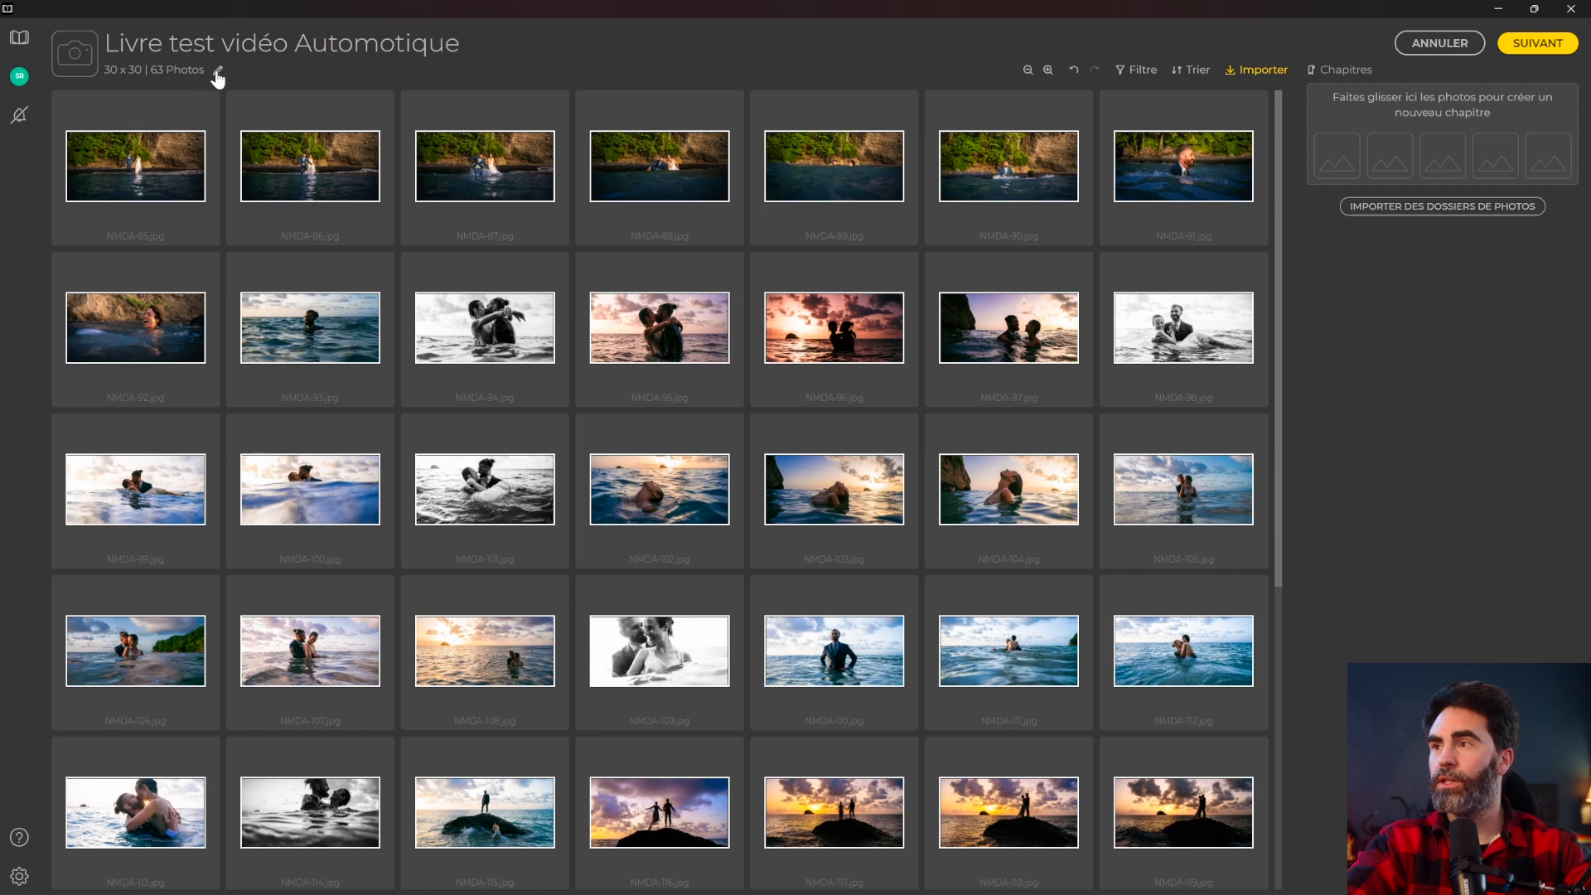
scroll(726, 390, "down", 8)
Browse the photo grid and select photos NMDA-85 through NMDA-92.
scroll(729, 391, "up", 8)
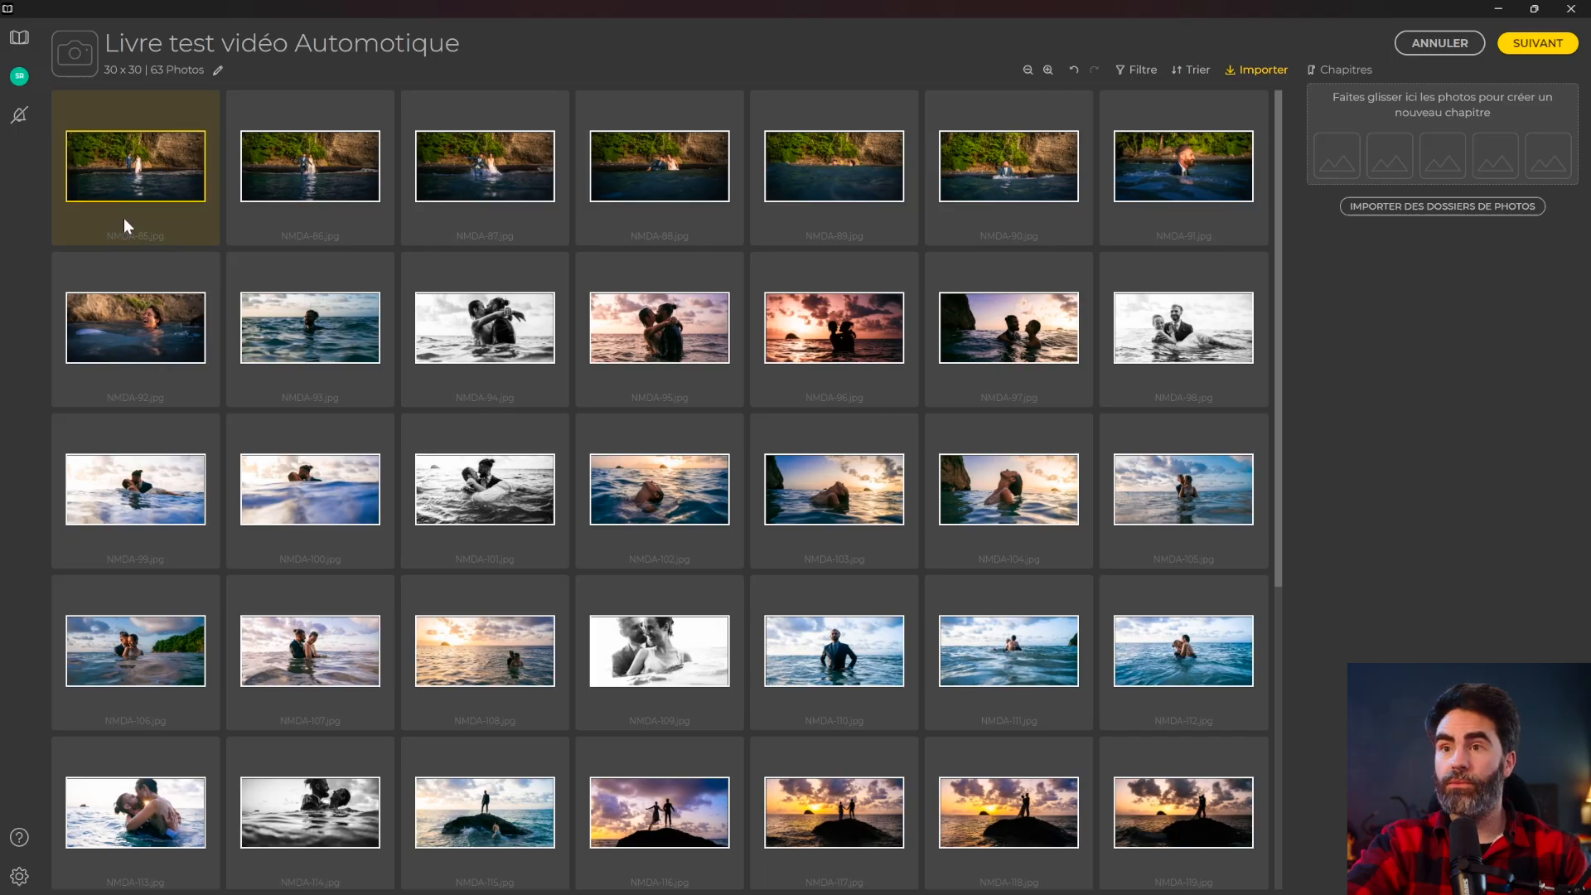
scroll(291, 393, "down", 5)
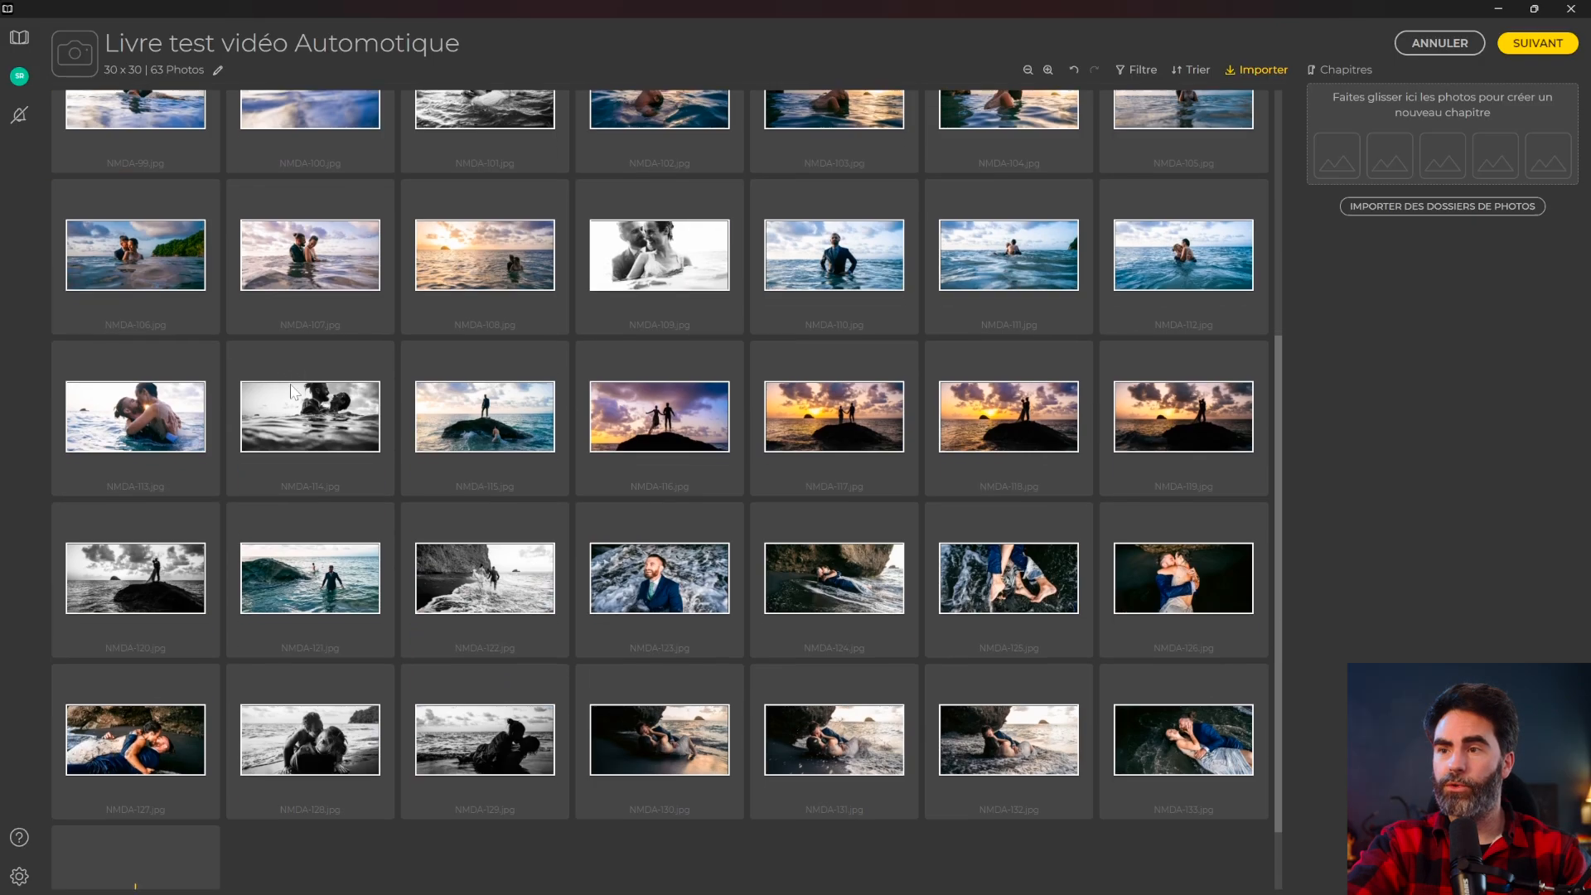
scroll(306, 427, "down", 3)
scroll(305, 425, "up", 8)
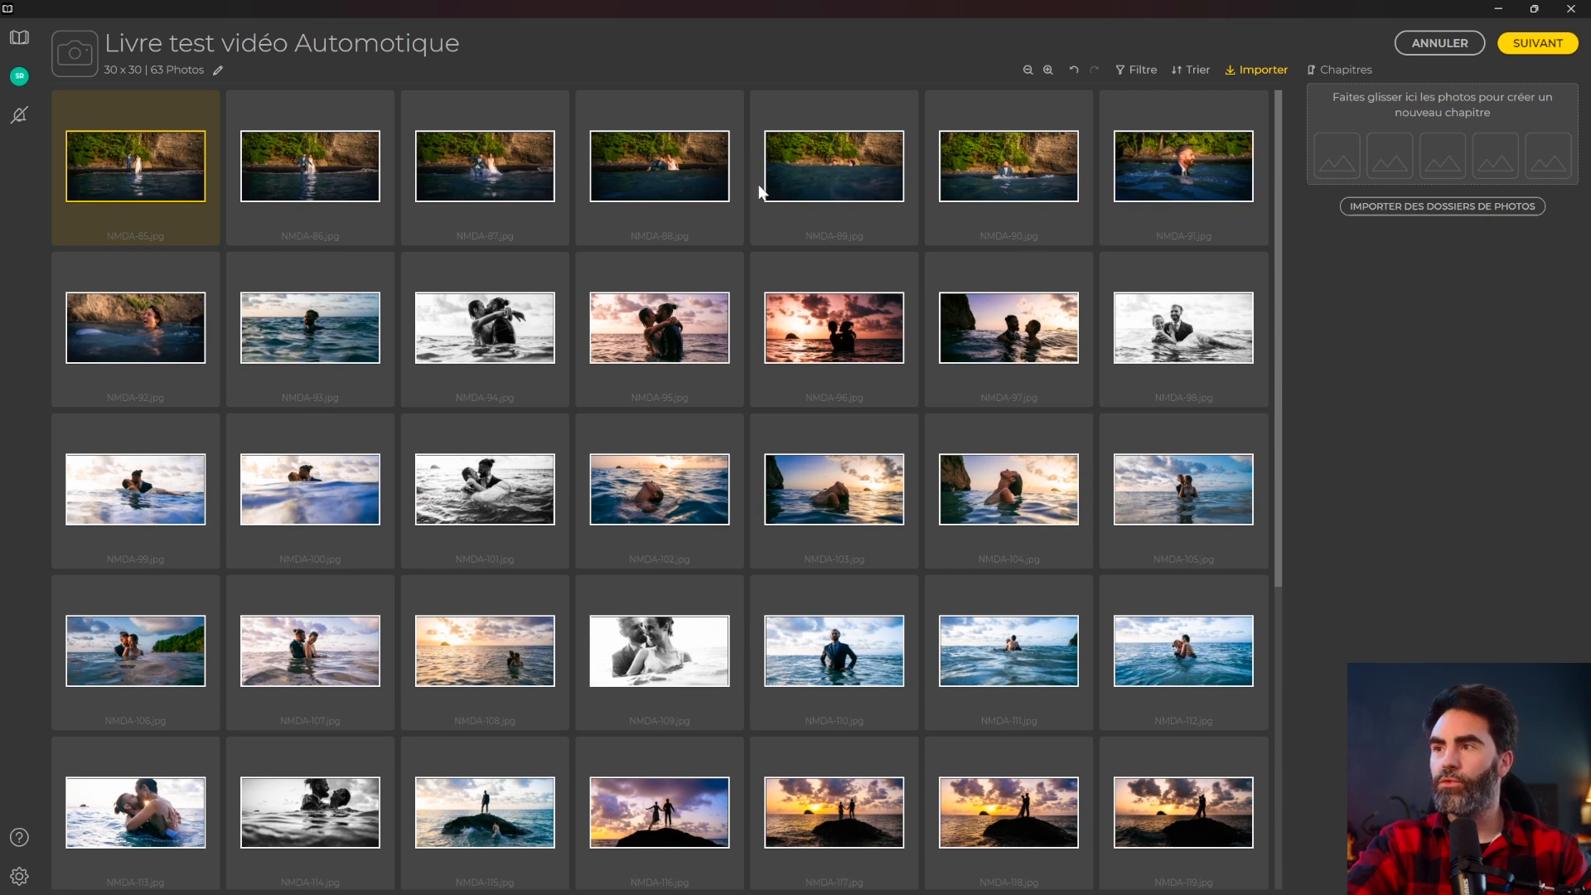
left_click(142, 346, "shift")
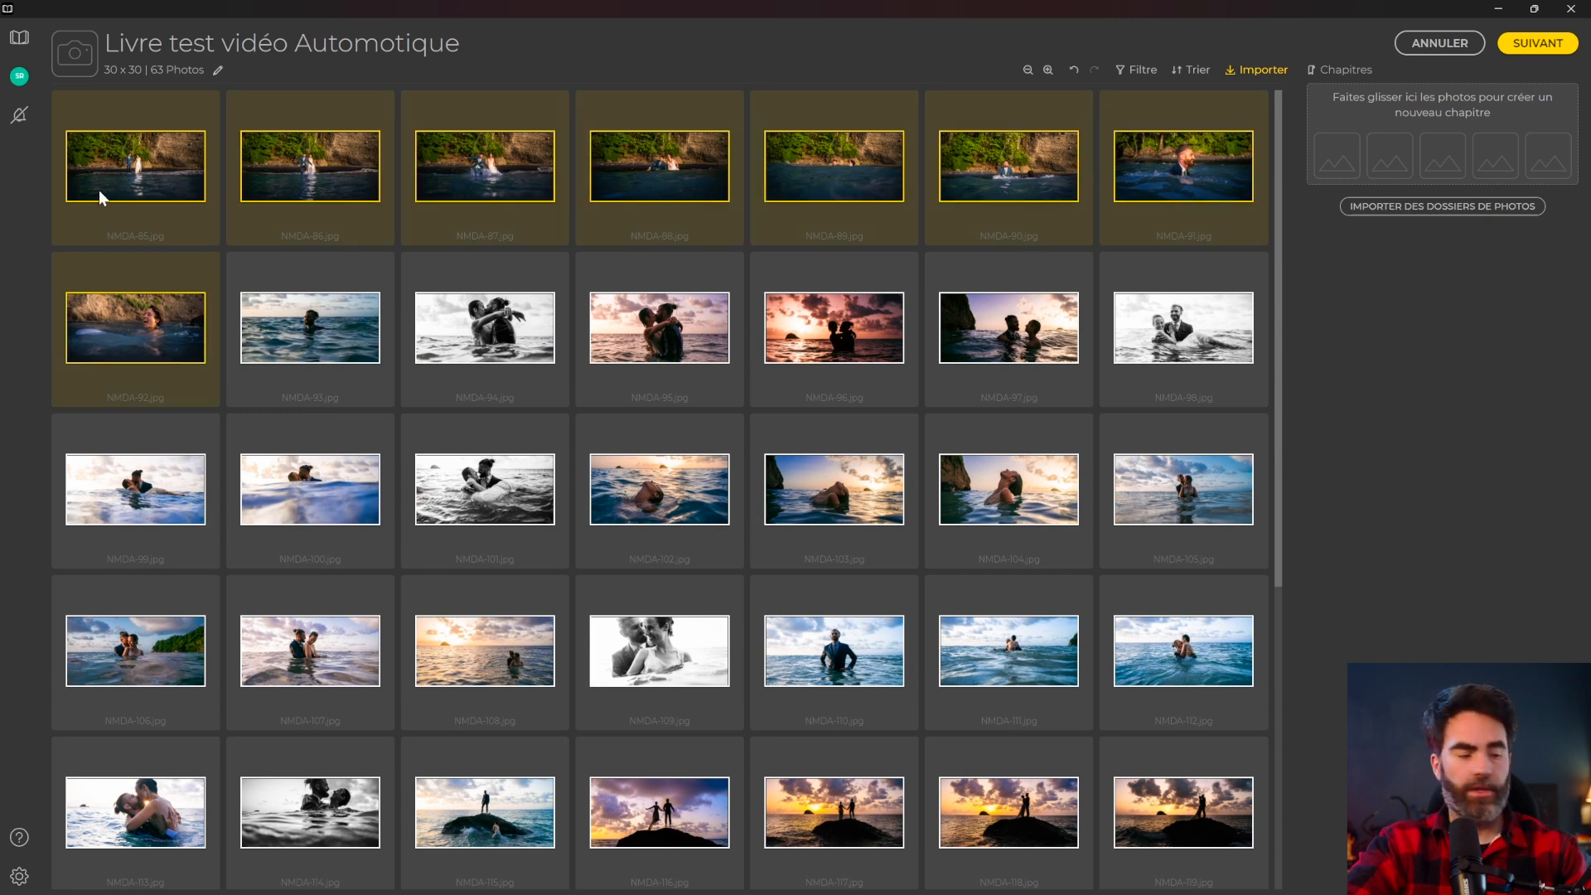
Make a chapter named 'Entree dans l'eau' from photos NMDA-85 to NMDA-92.
left_click(176, 254)
left_click(162, 177)
left_click(155, 311, "shift")
left_click_drag(156, 311, 1425, 157)
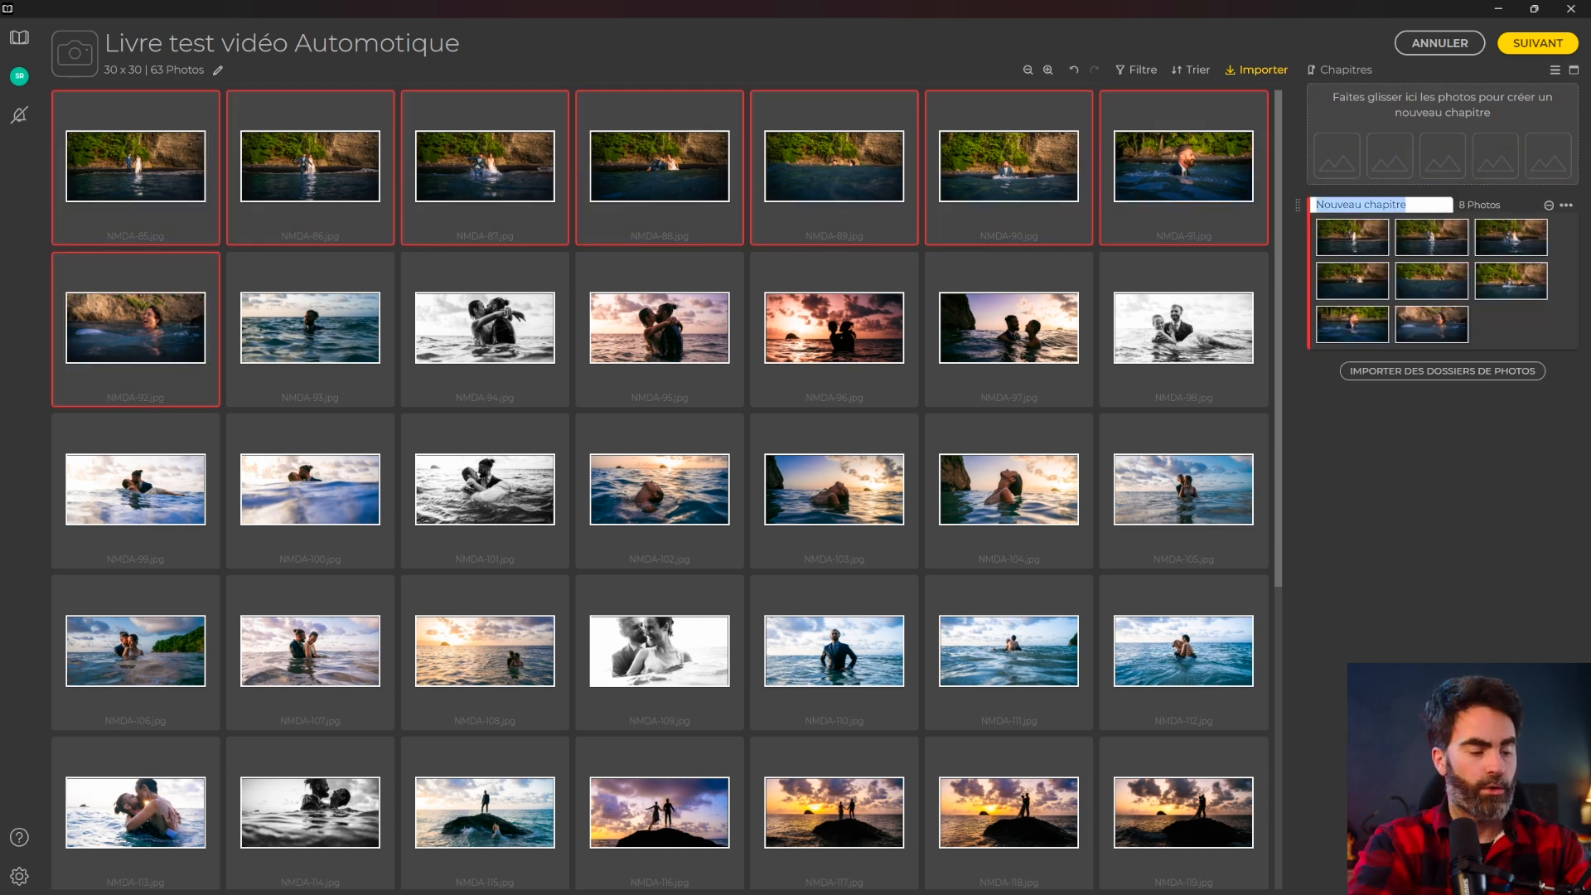
type("Entree dans l'eau")
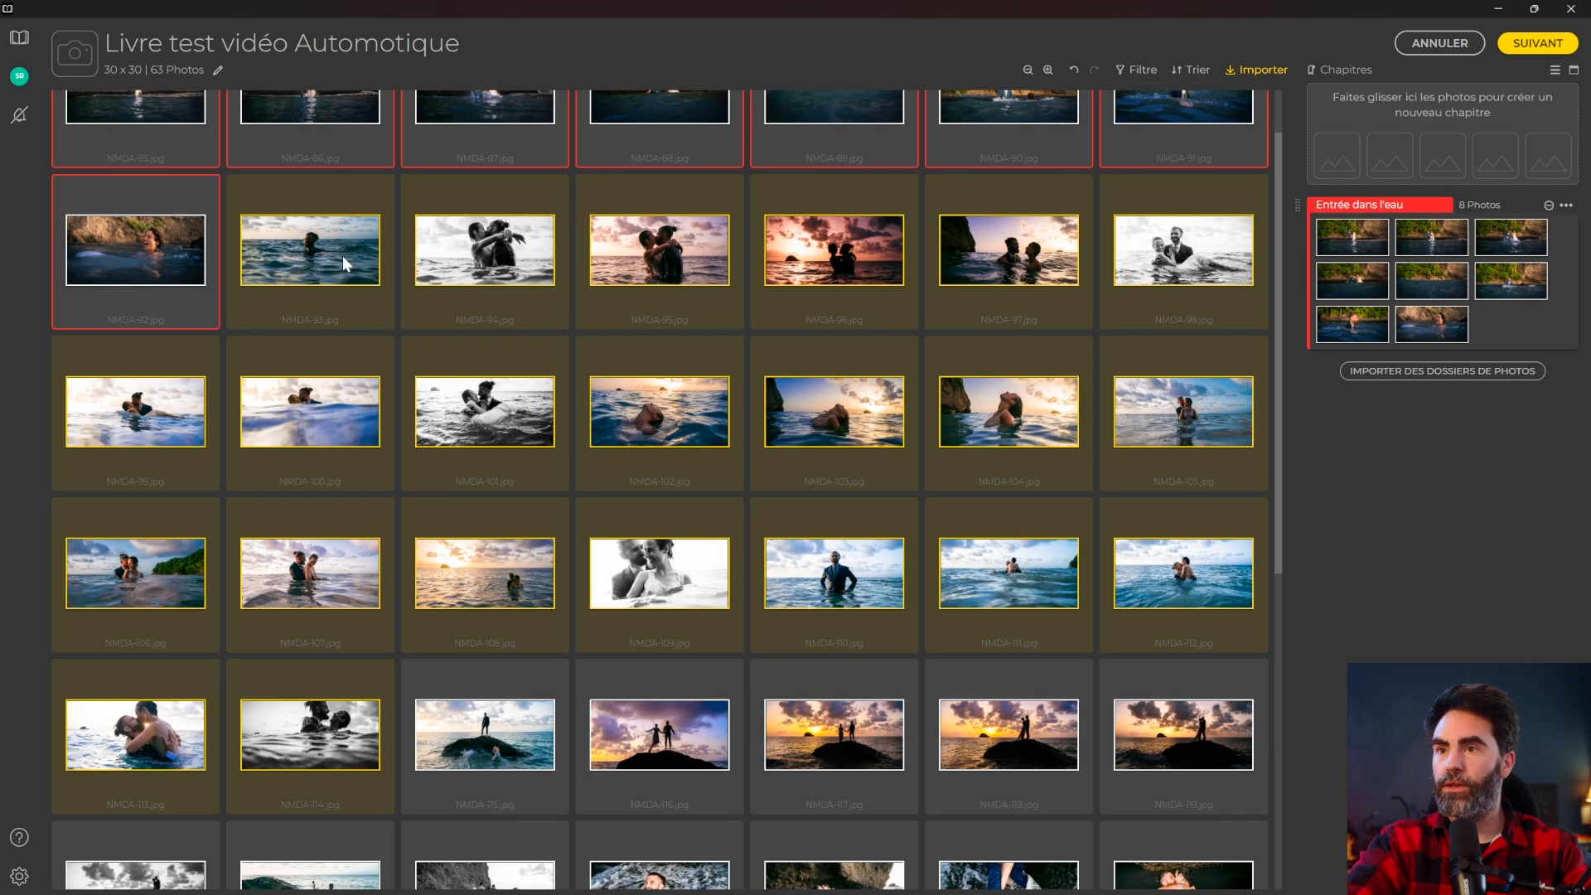
Create a second 22-photo chapter and hide photos already used in chapters.
left_click_drag(343, 257, 1373, 161)
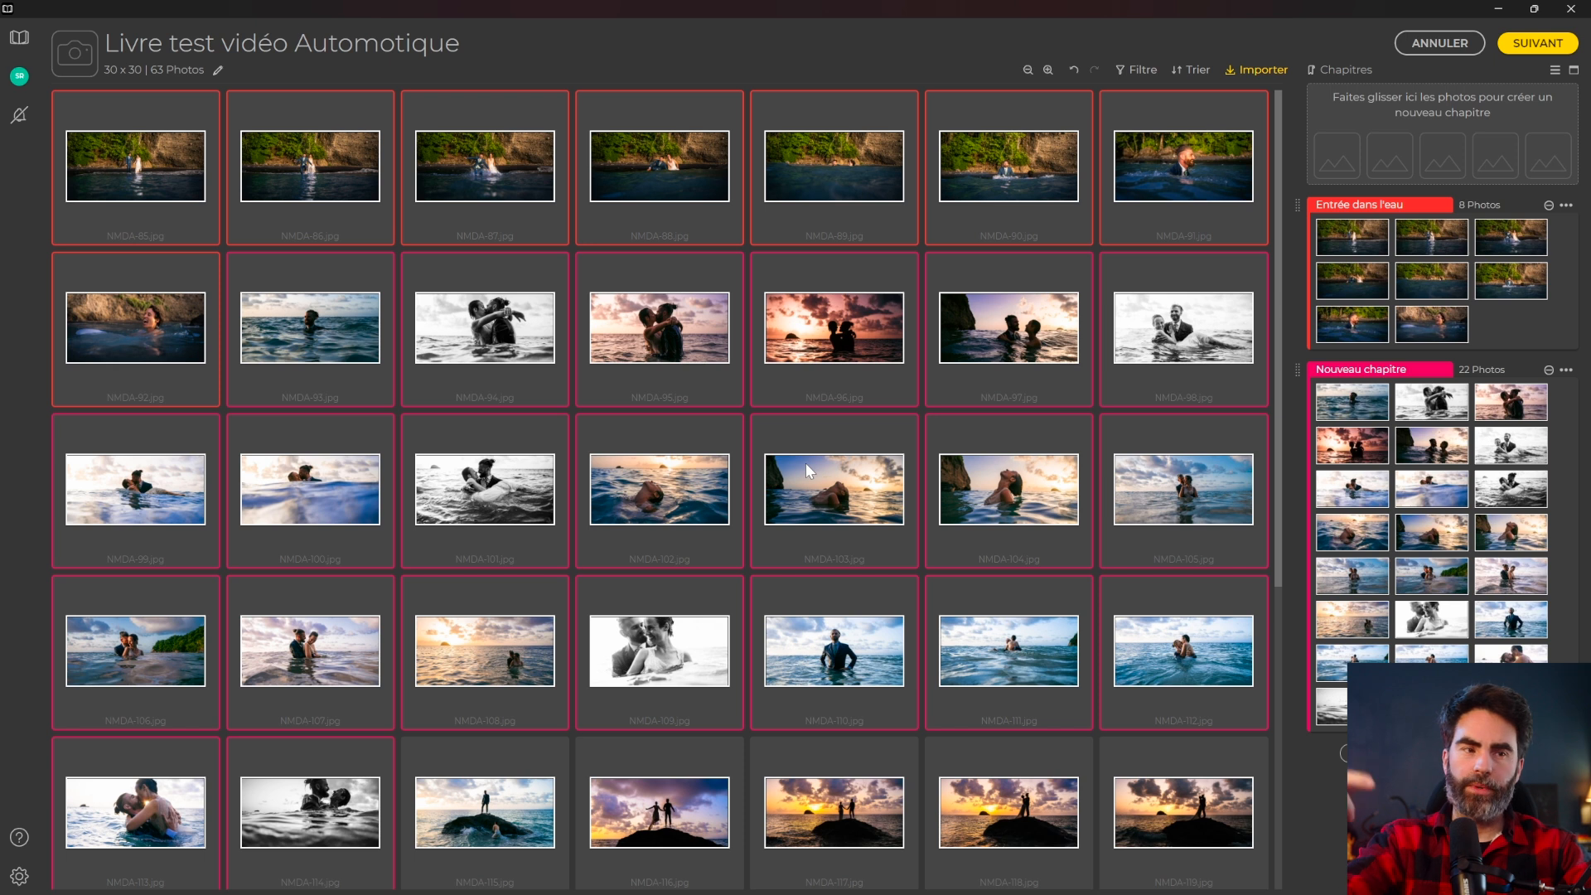
scroll(741, 494, "down", 1)
scroll(986, 465, "up", 1)
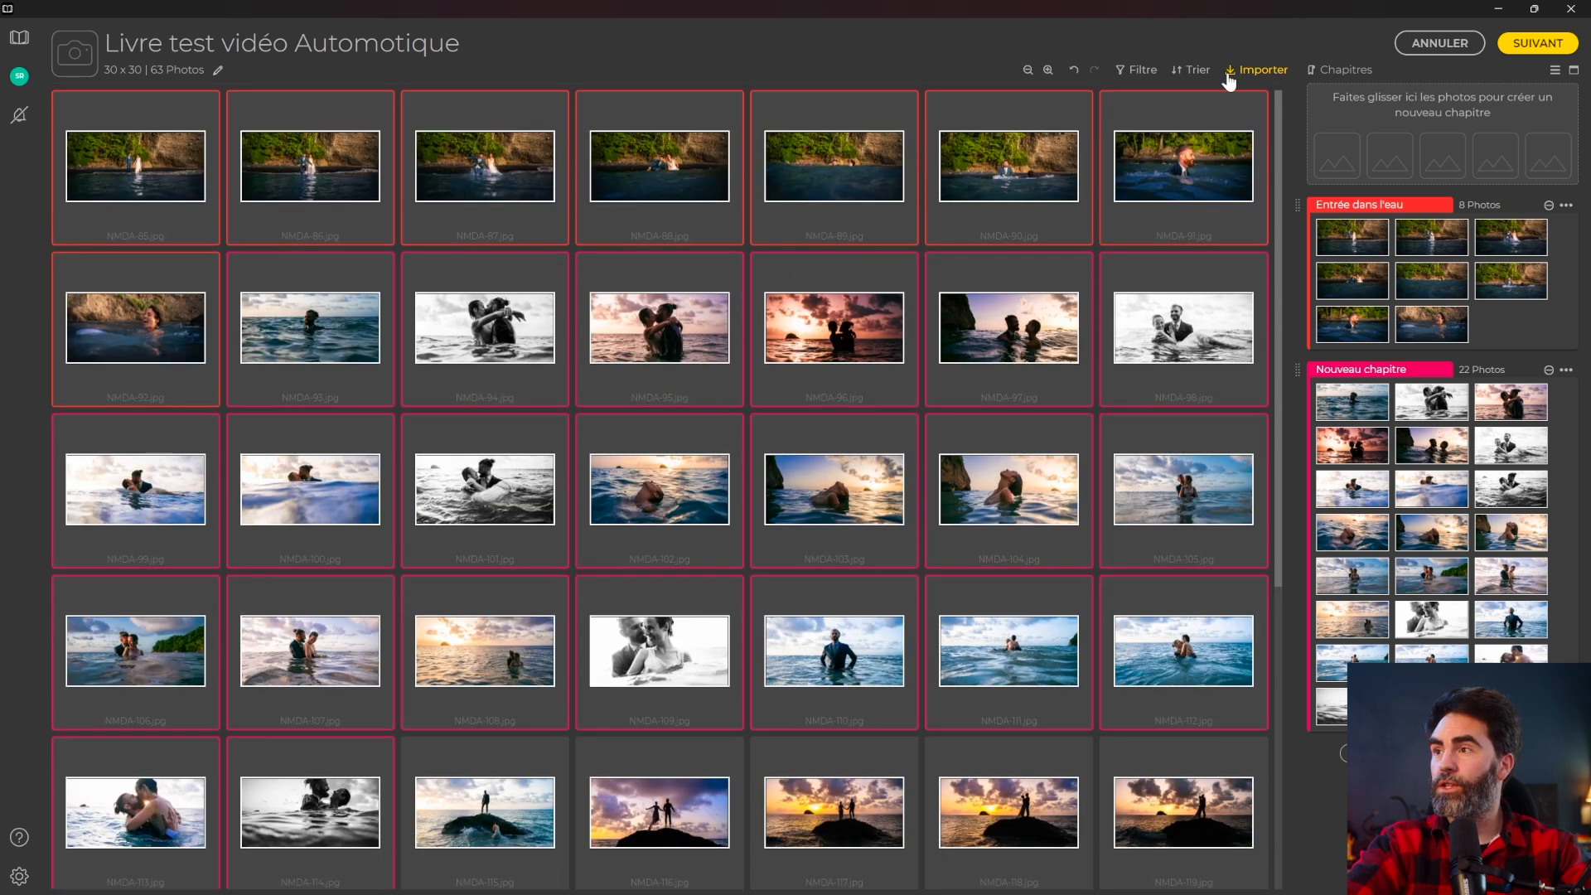
left_click(1151, 73)
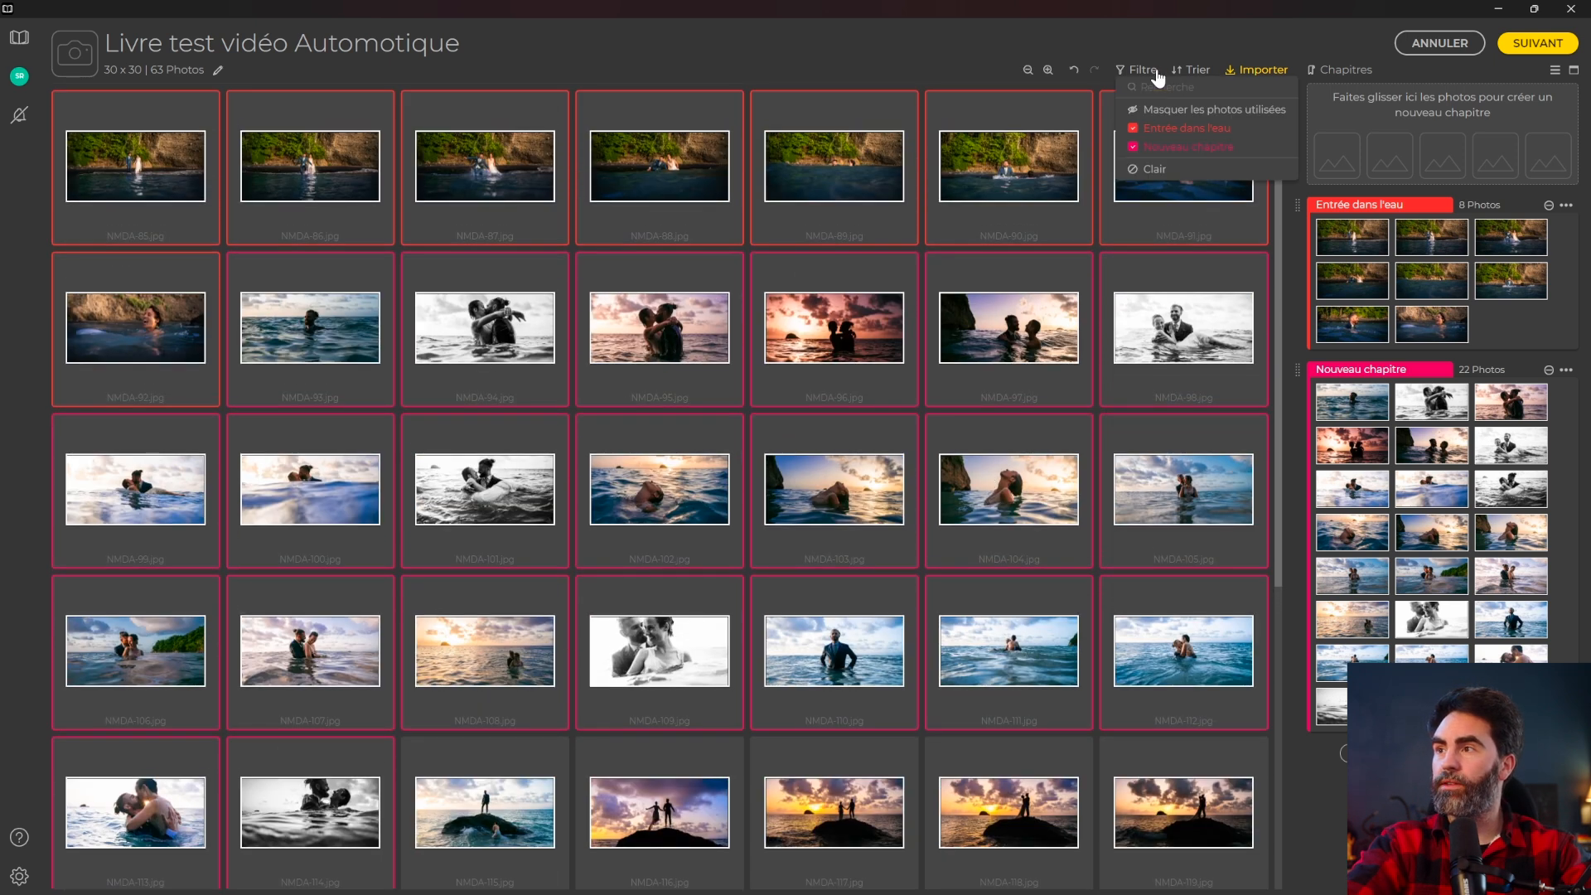
left_click(1195, 111)
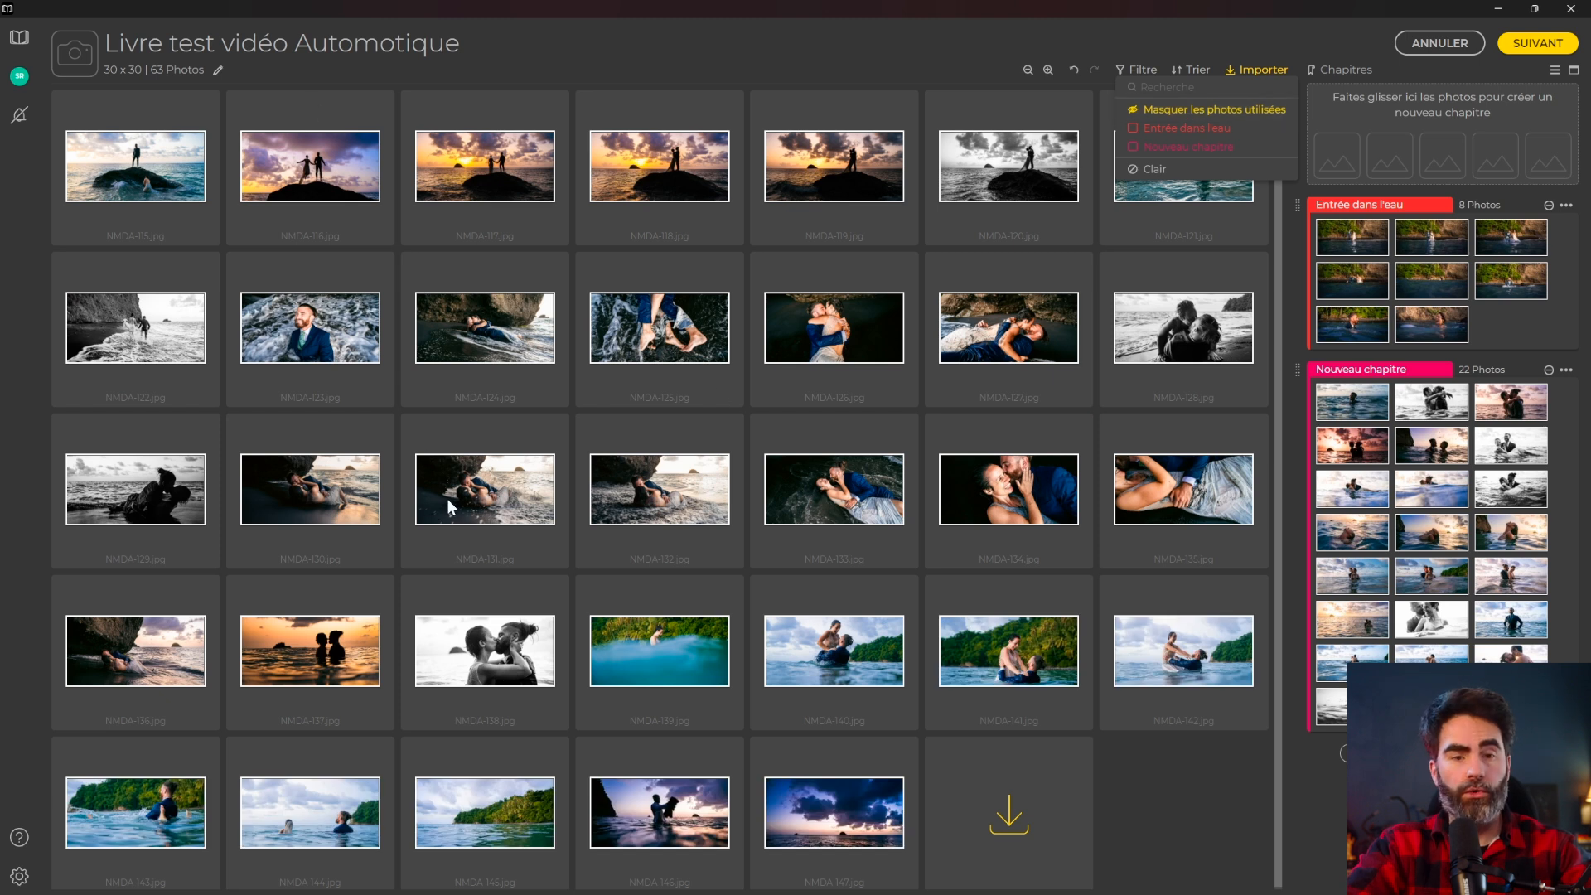
left_click(1071, 191)
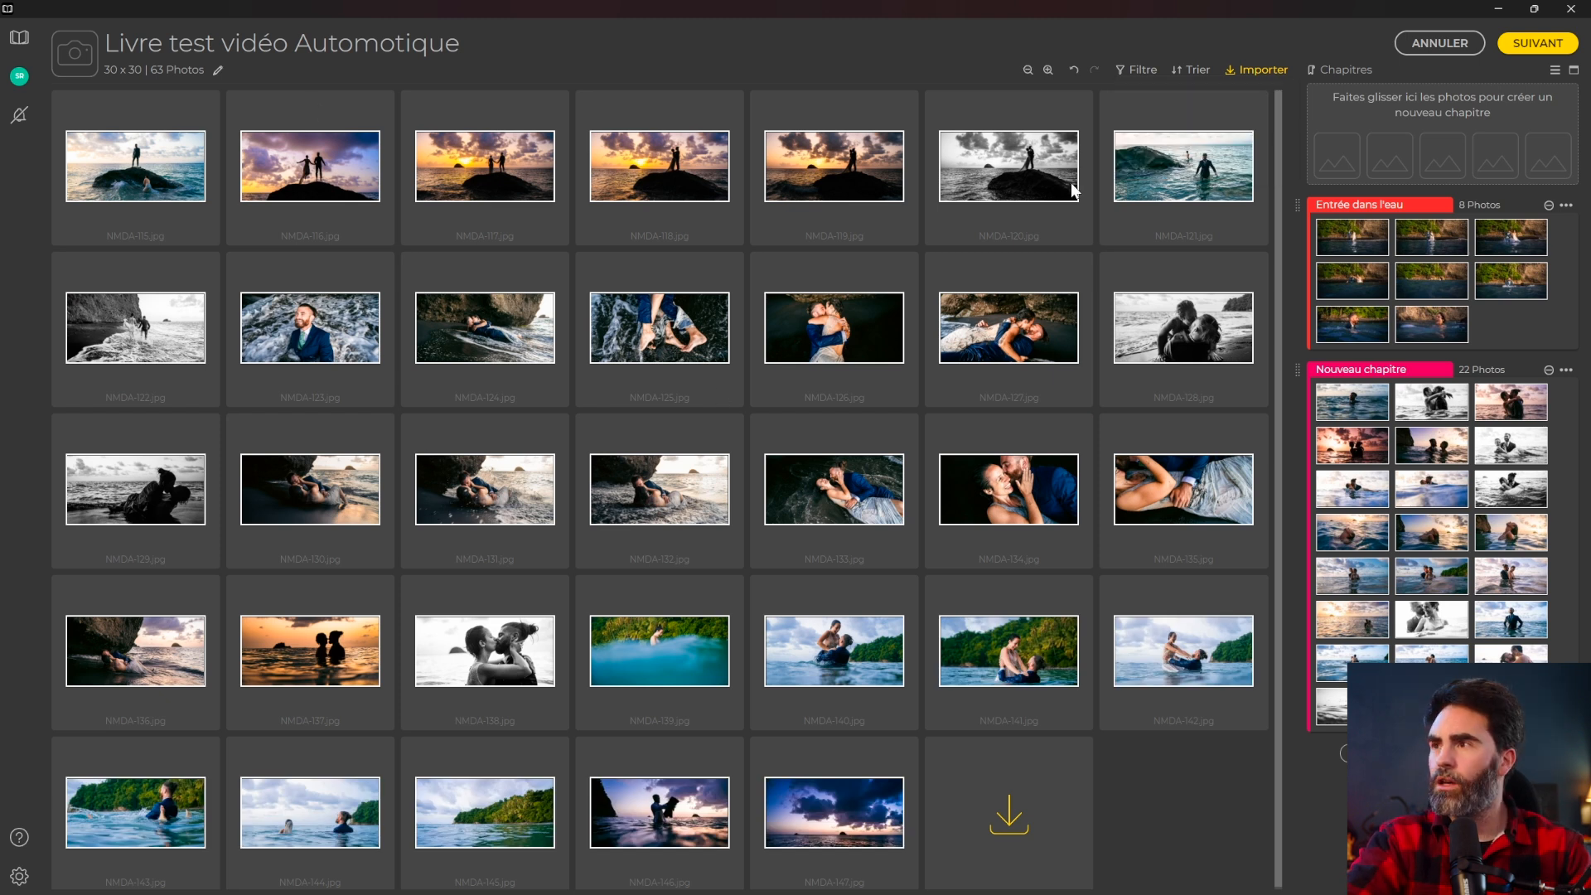
Create chapters from NMDA-122–136 and from the last 11 photos, NMDA-137–147.
left_click(1182, 182)
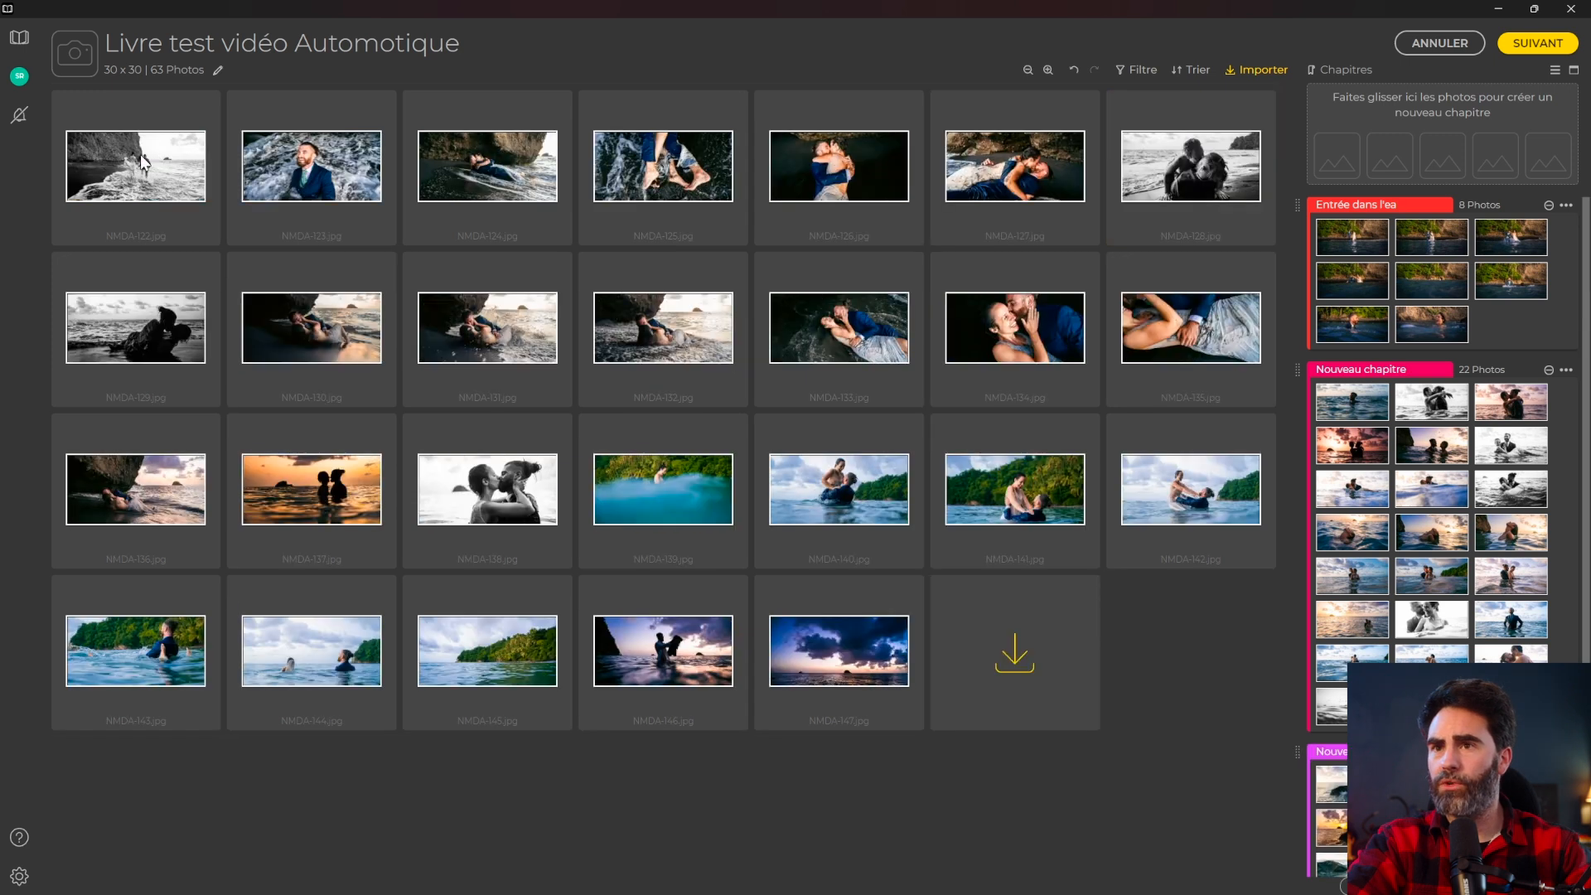
left_click(139, 158)
left_click(201, 521, "shift")
left_click_drag(135, 183, 1389, 147)
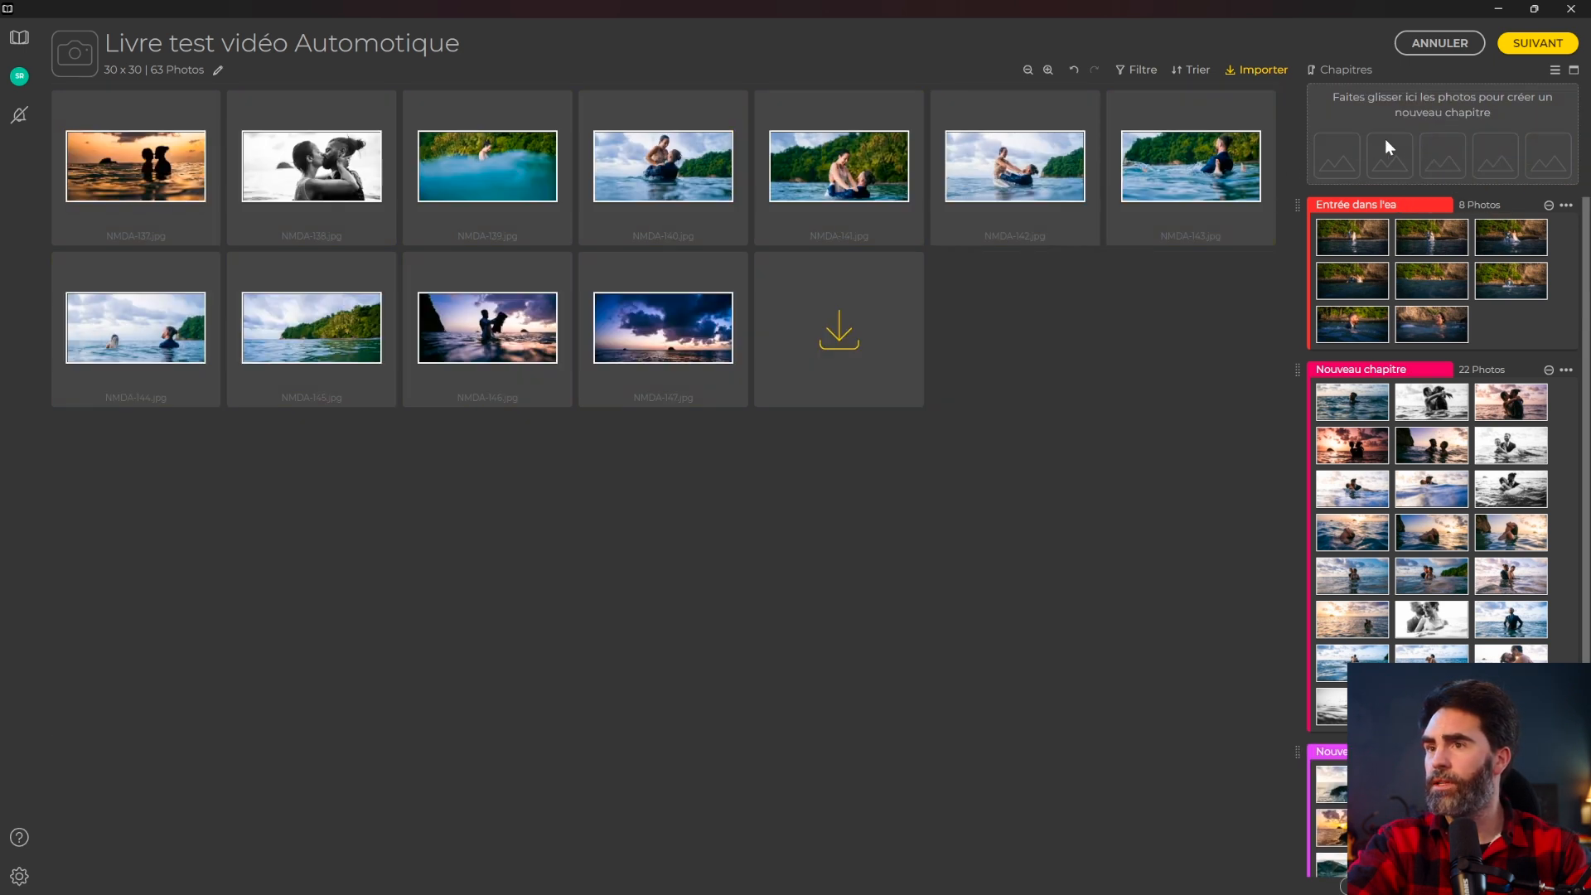
left_click(127, 162)
left_click(673, 342, "shift")
left_click_drag(156, 193, 1434, 142)
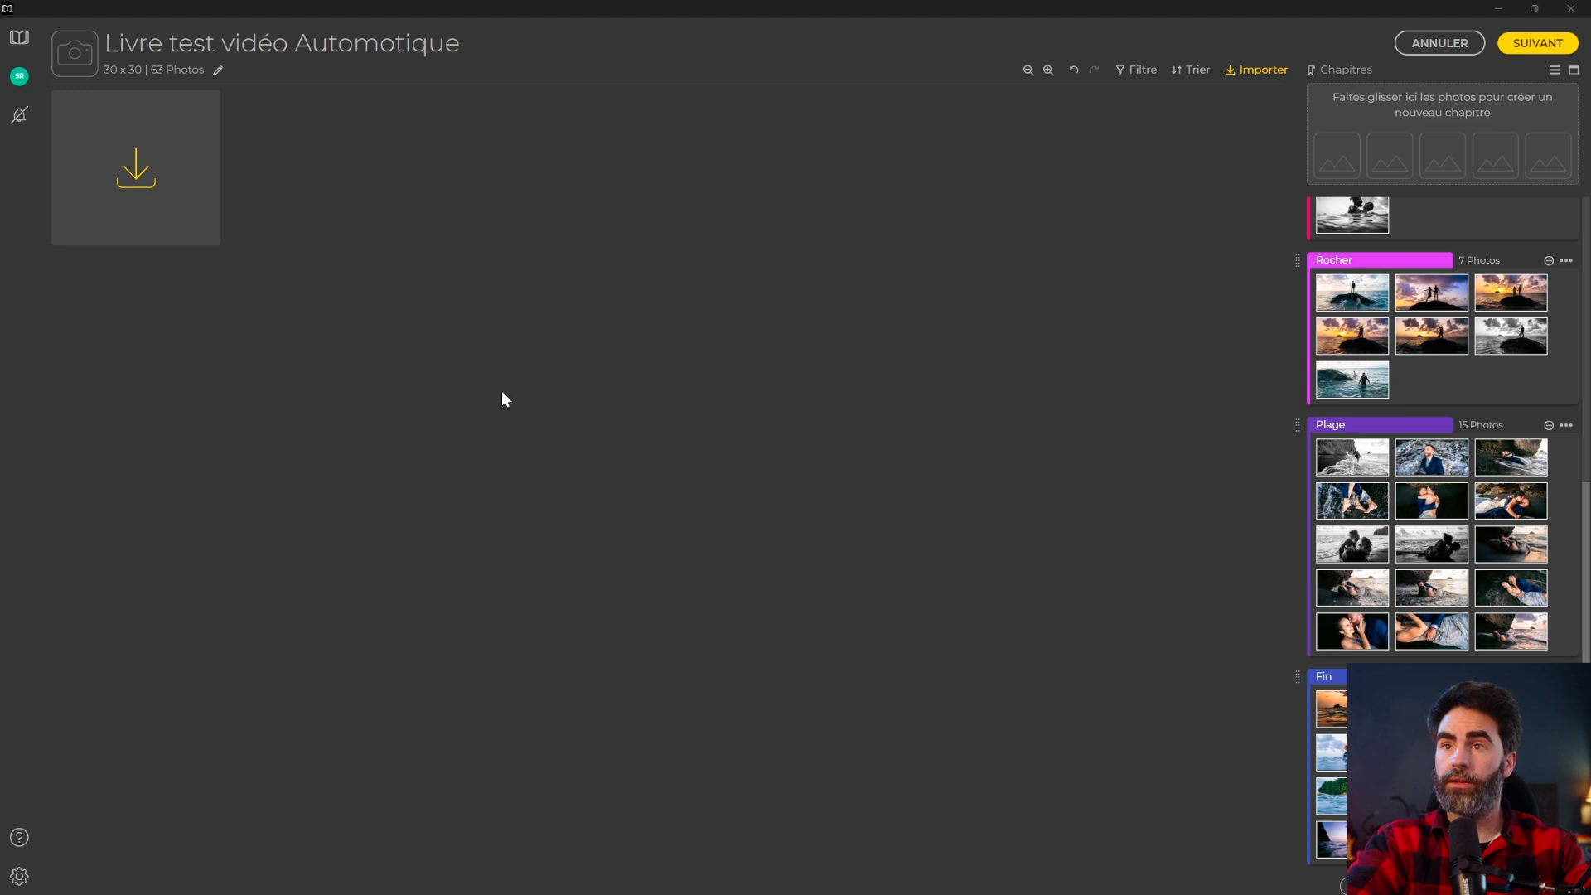
left_click(151, 154)
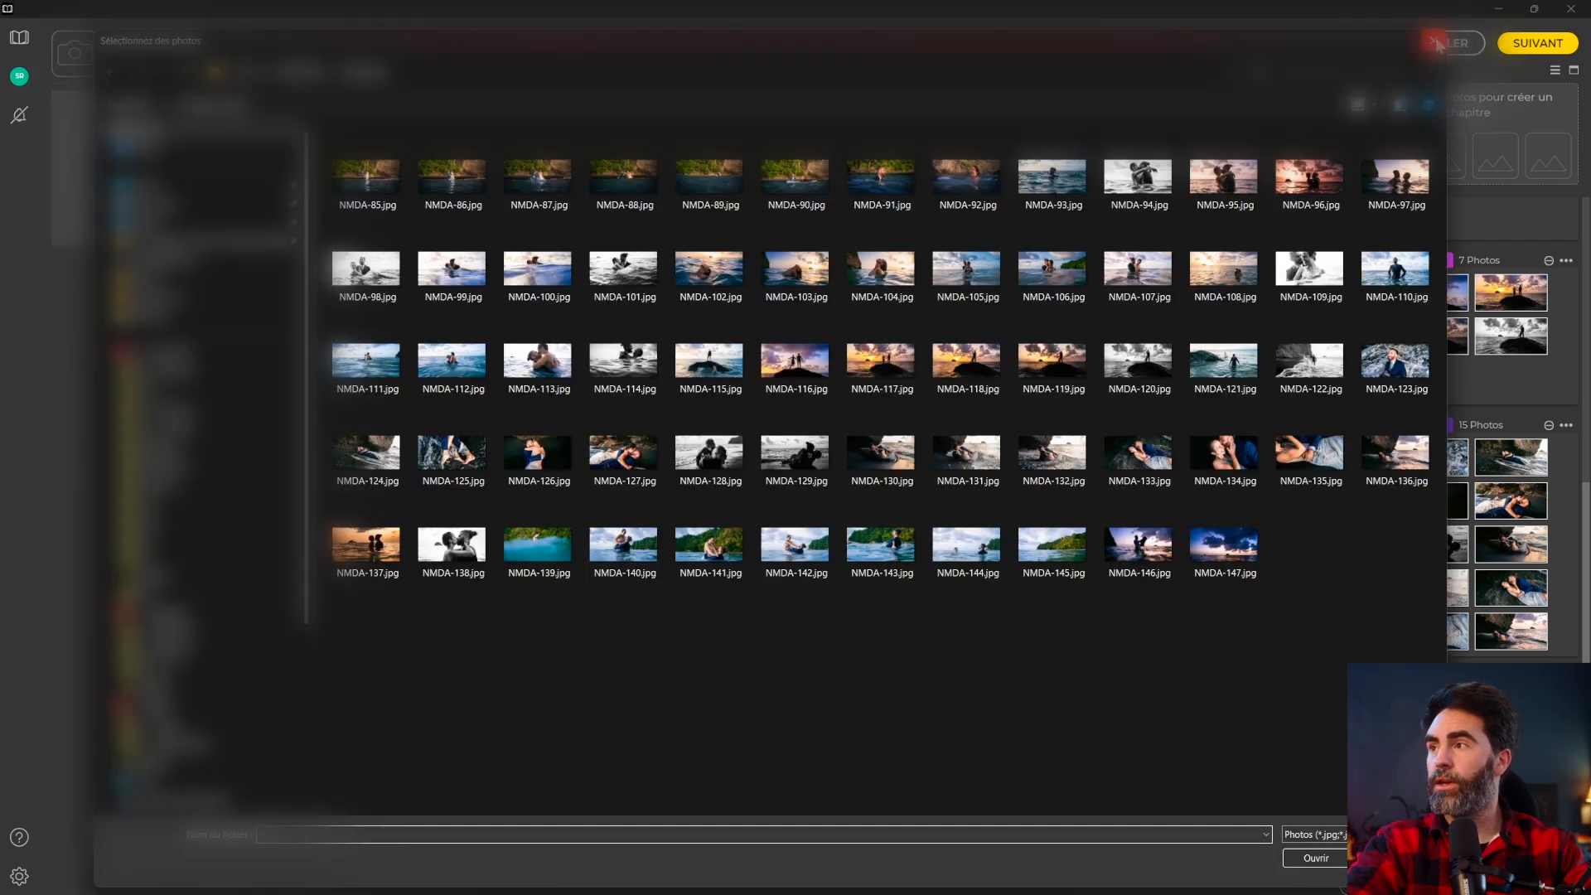
left_click(1437, 44)
scroll(1339, 93, "up", 5)
left_click(1334, 70)
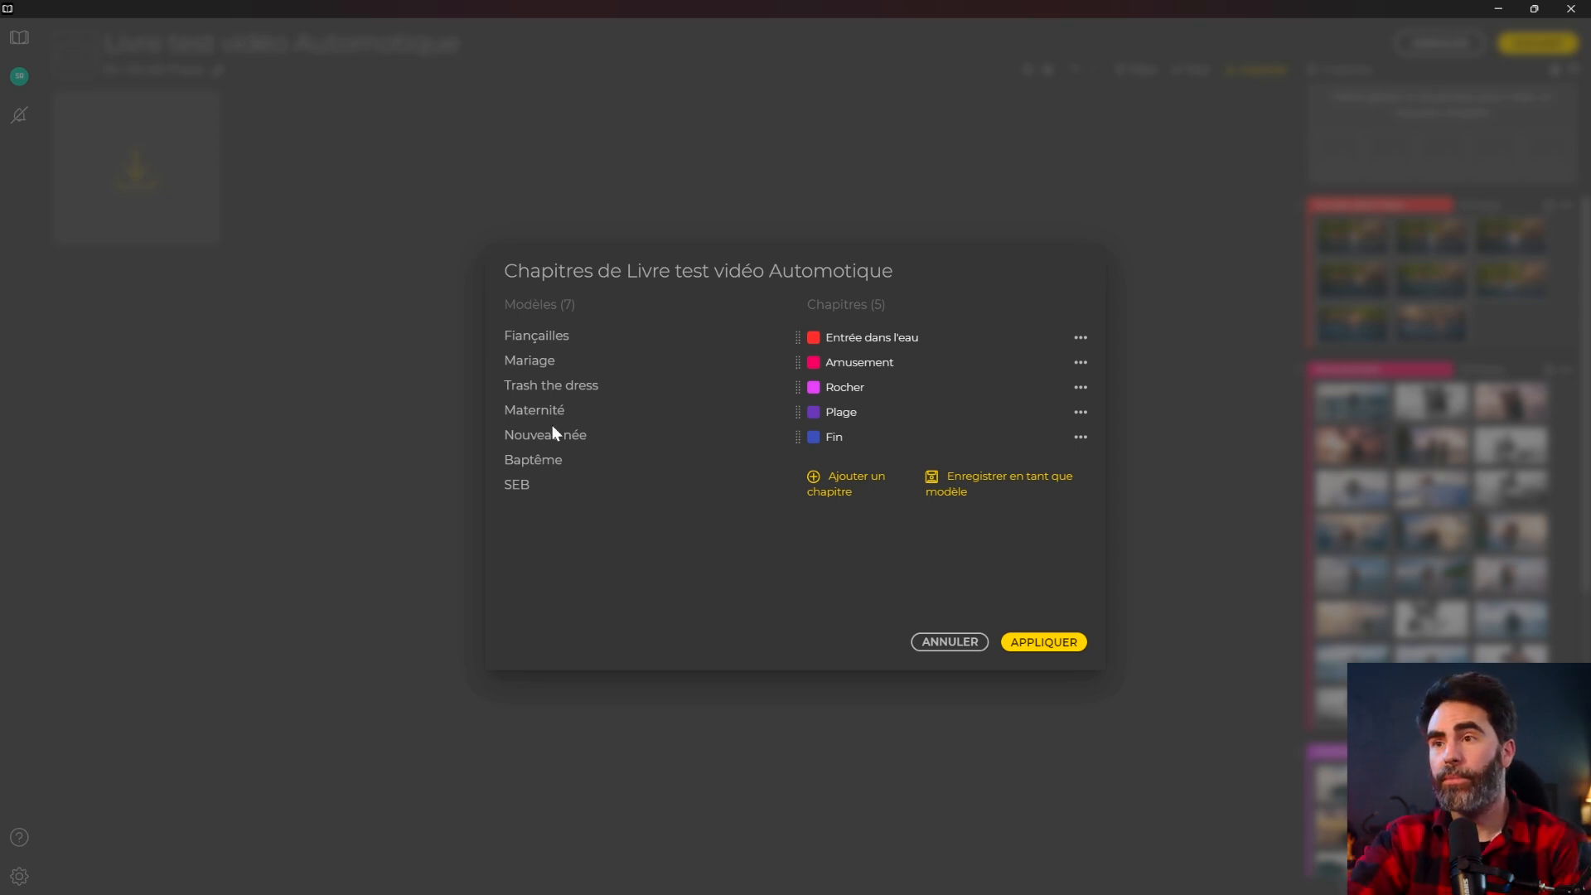
left_click(540, 365)
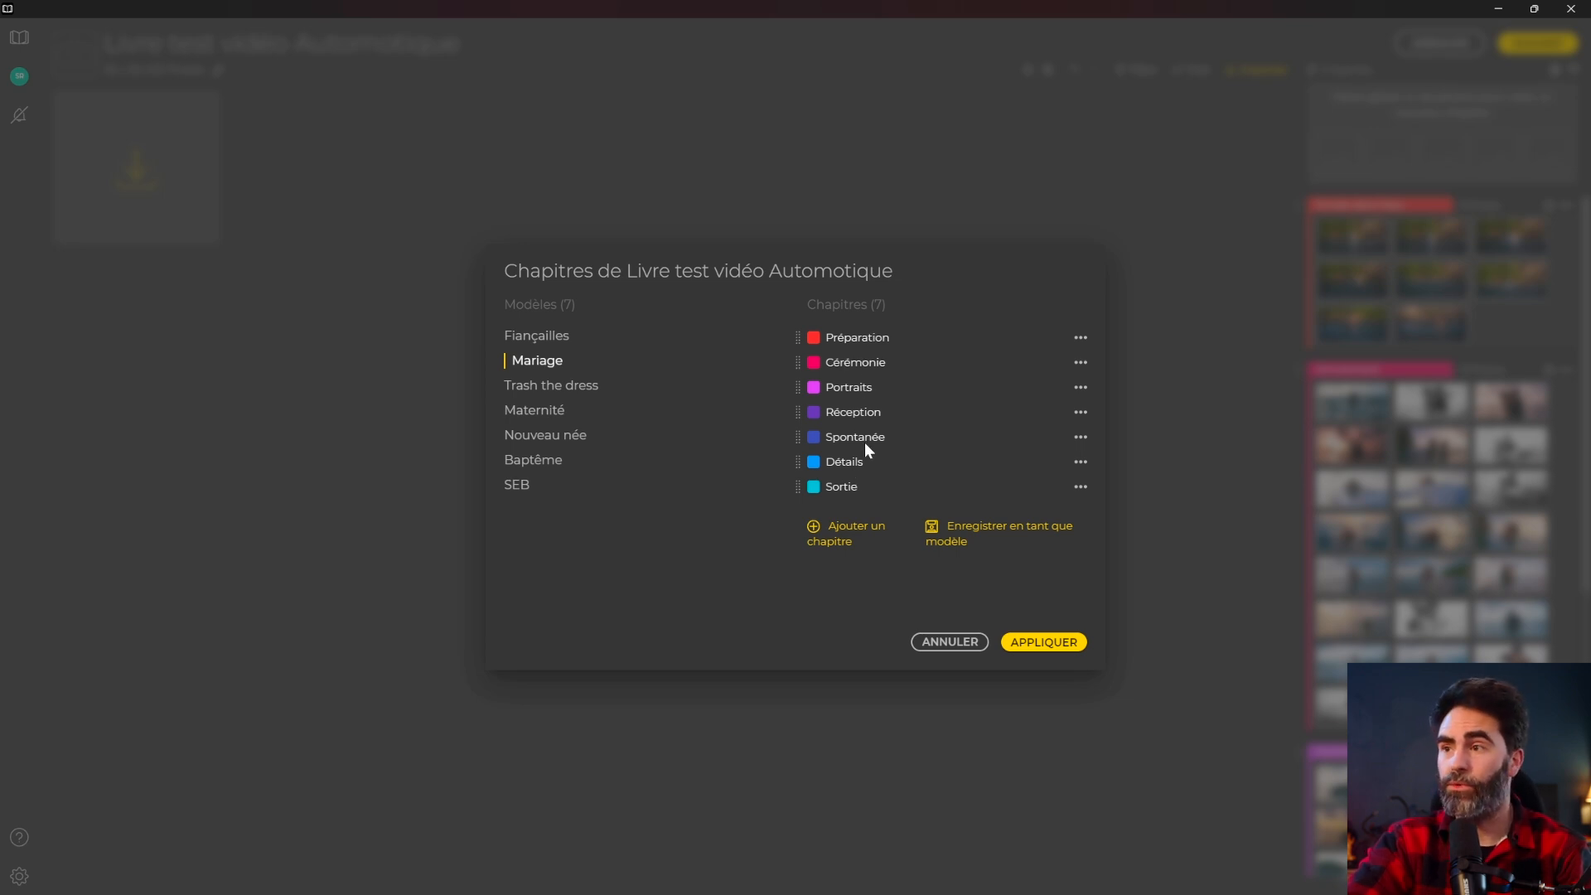
left_click(516, 485)
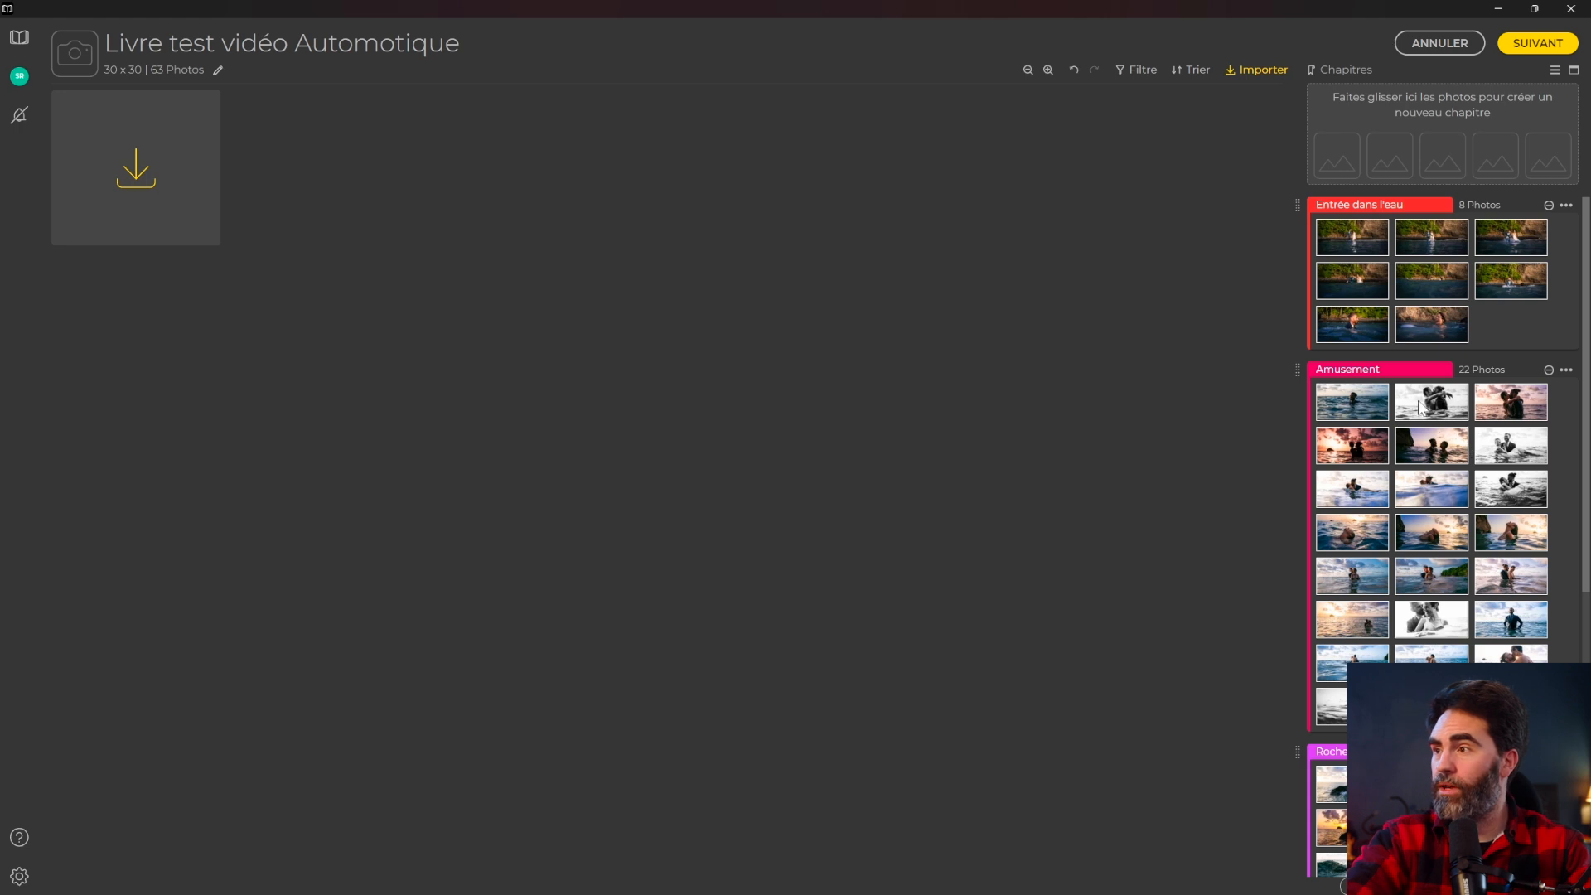
Move an Amusement photo into Entrée dans l'eau, collapse all five chapters, and continue.
mouse_move(1341, 406)
left_mouse_down()
mouse_move(1398, 311)
mouse_move(1392, 406)
mouse_move(1349, 395)
left_mouse_up()
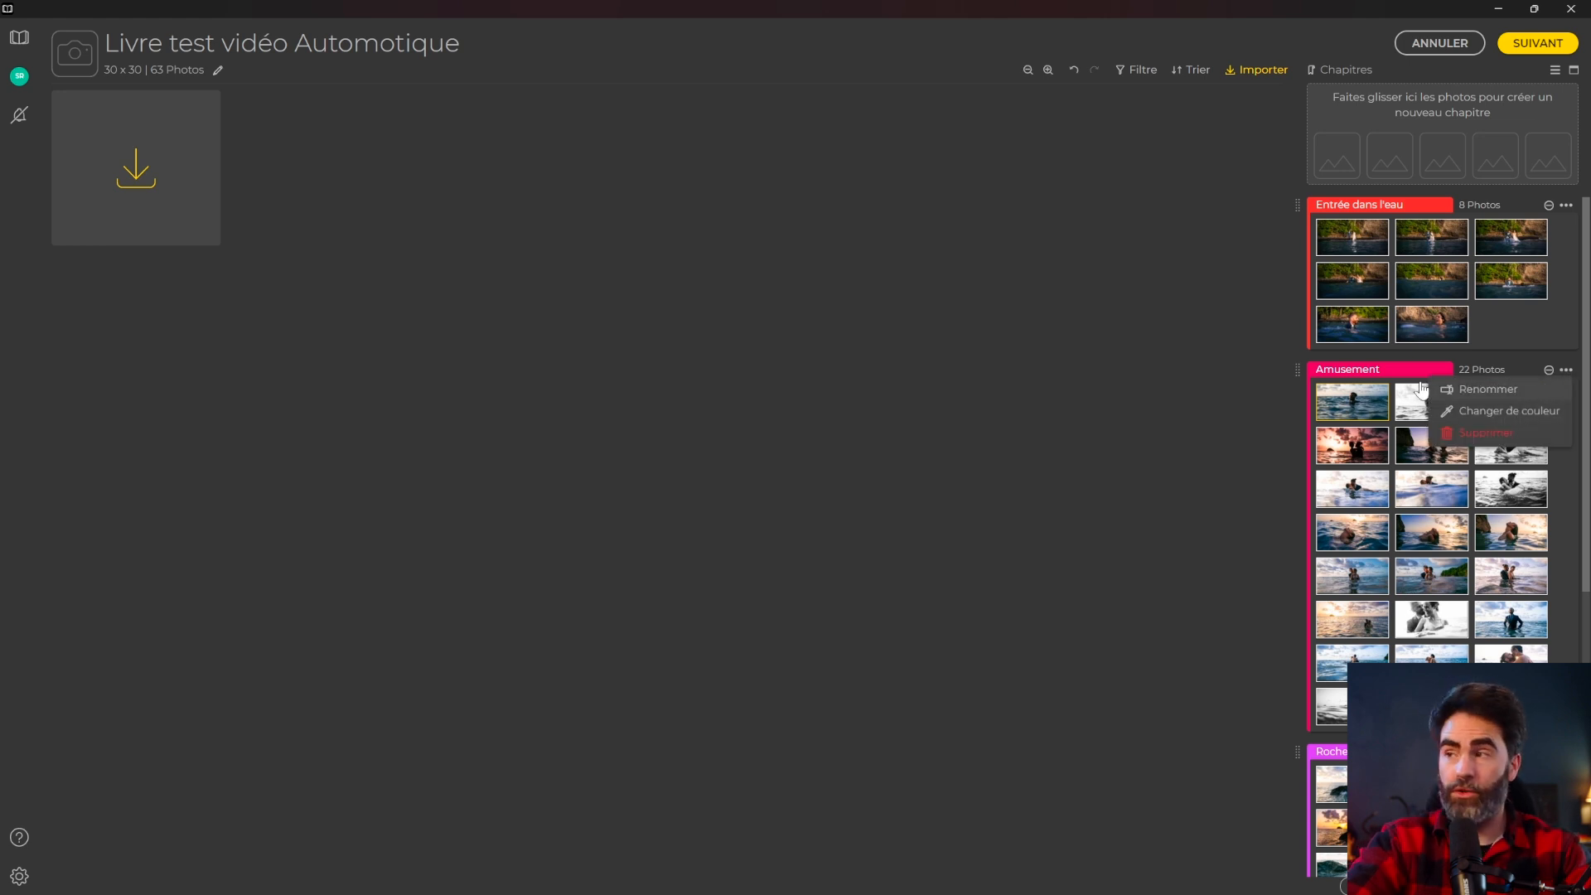
left_click(1533, 320)
left_click(1546, 370)
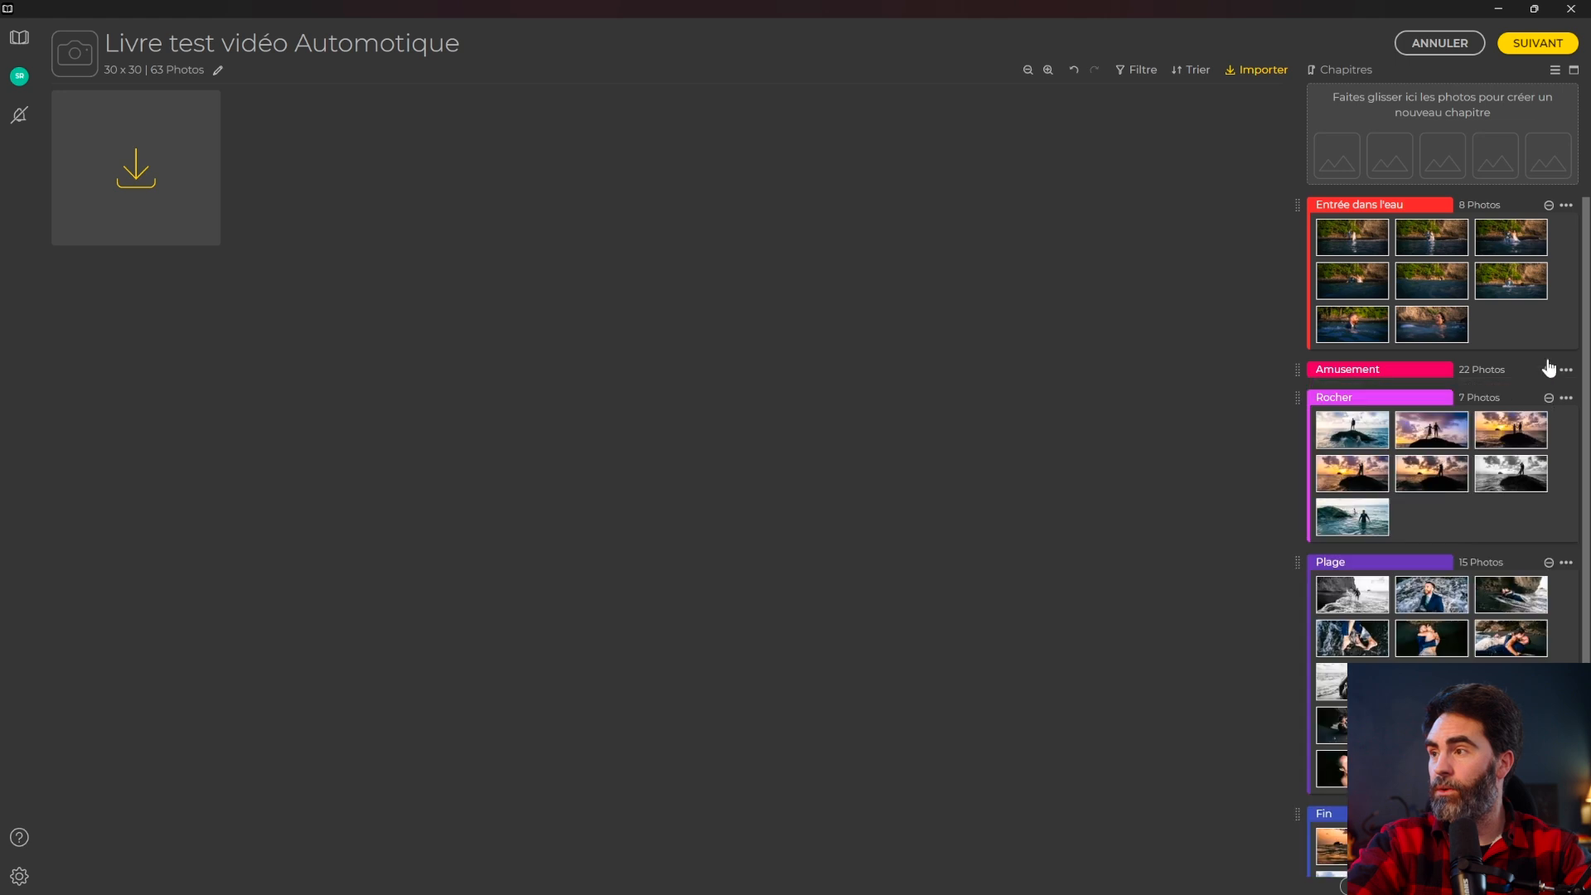
left_click(1547, 205)
left_click(1548, 260)
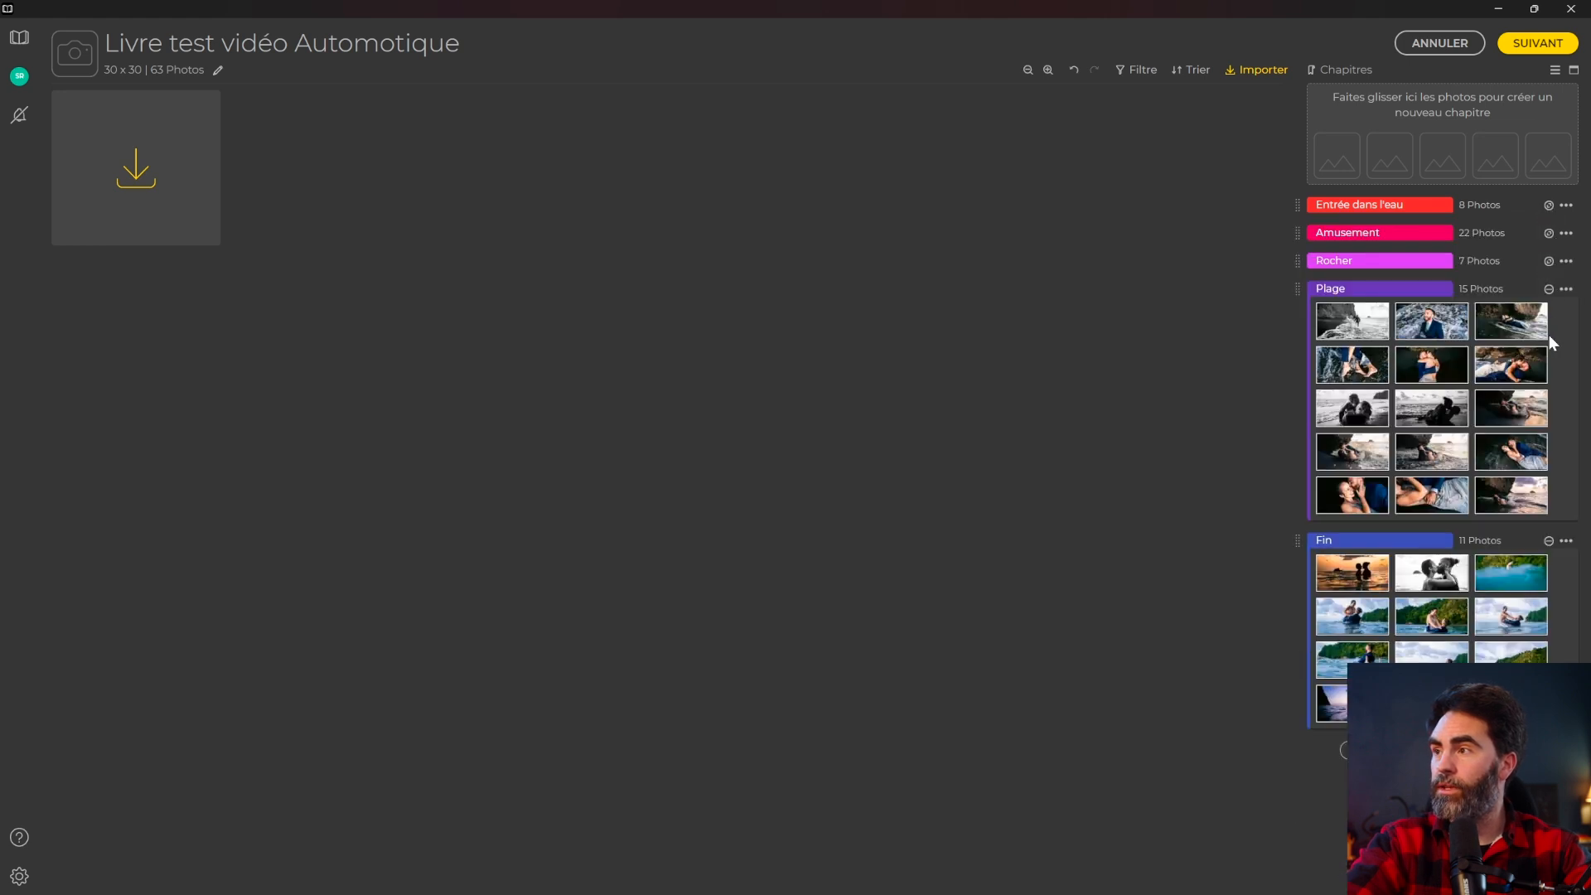
left_click(1548, 288)
left_click(1547, 317)
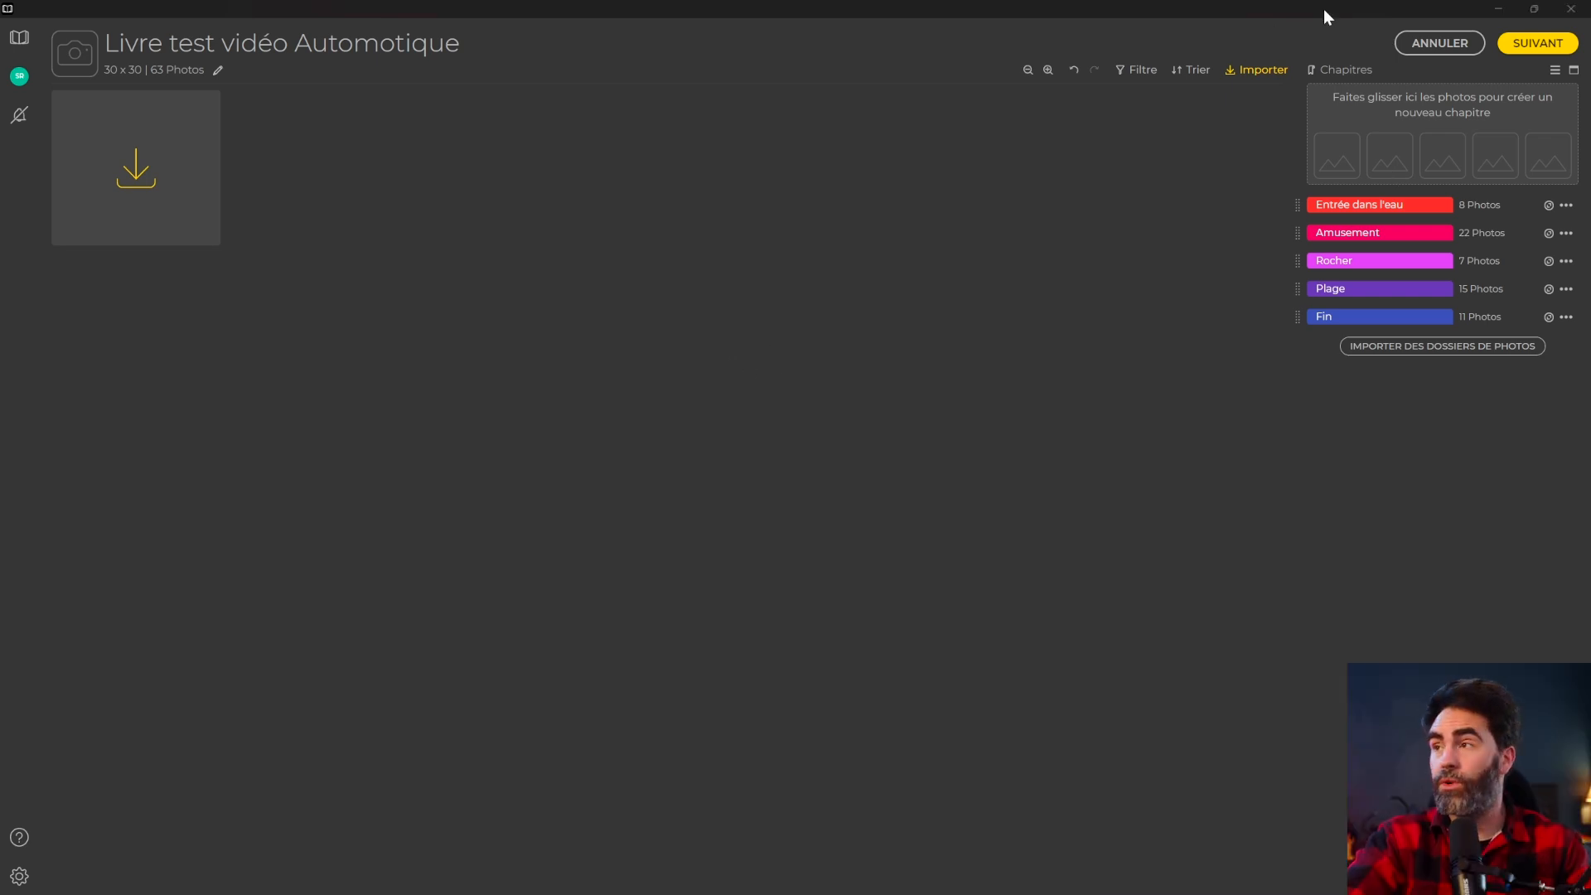
left_click(1537, 43)
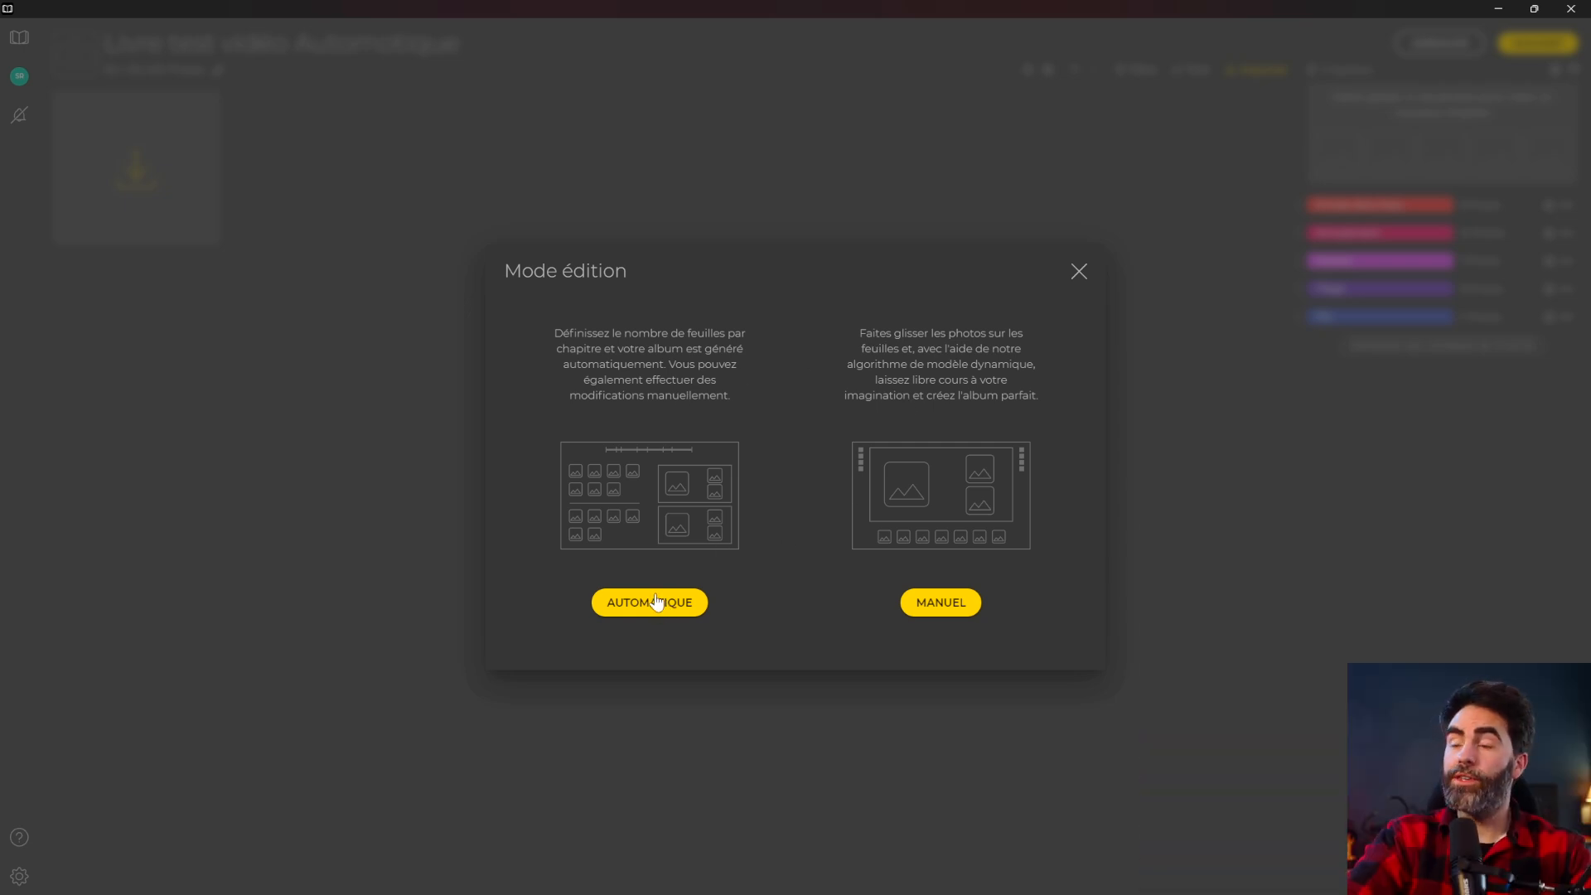
Choose automatic layout and begin replacing the suggested 23-sheet count with a new number.
left_click(655, 601)
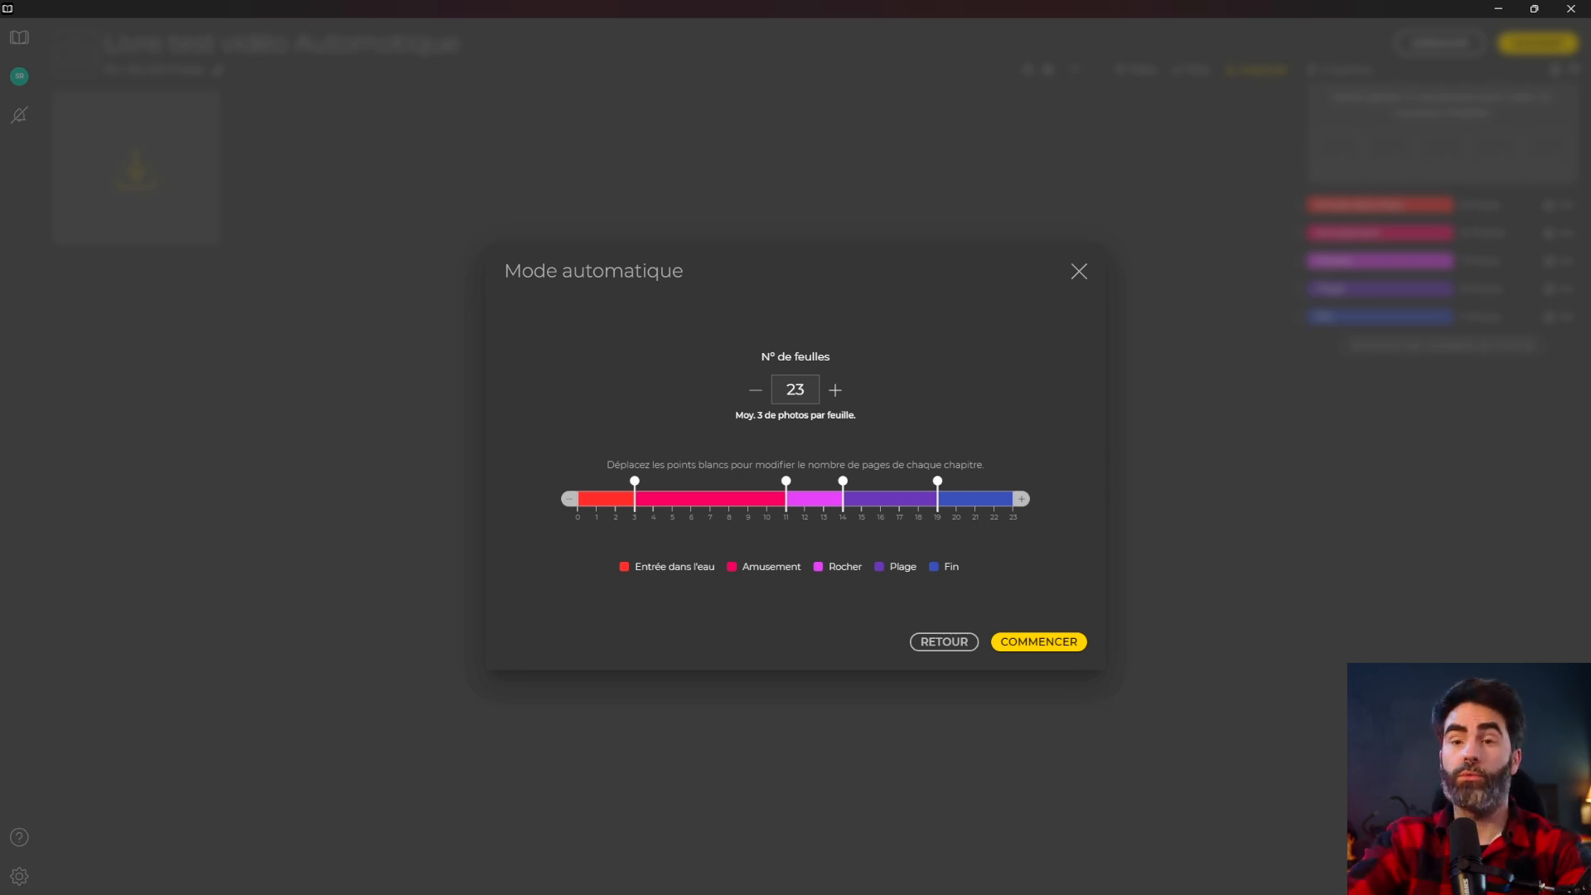
double_click(794, 389)
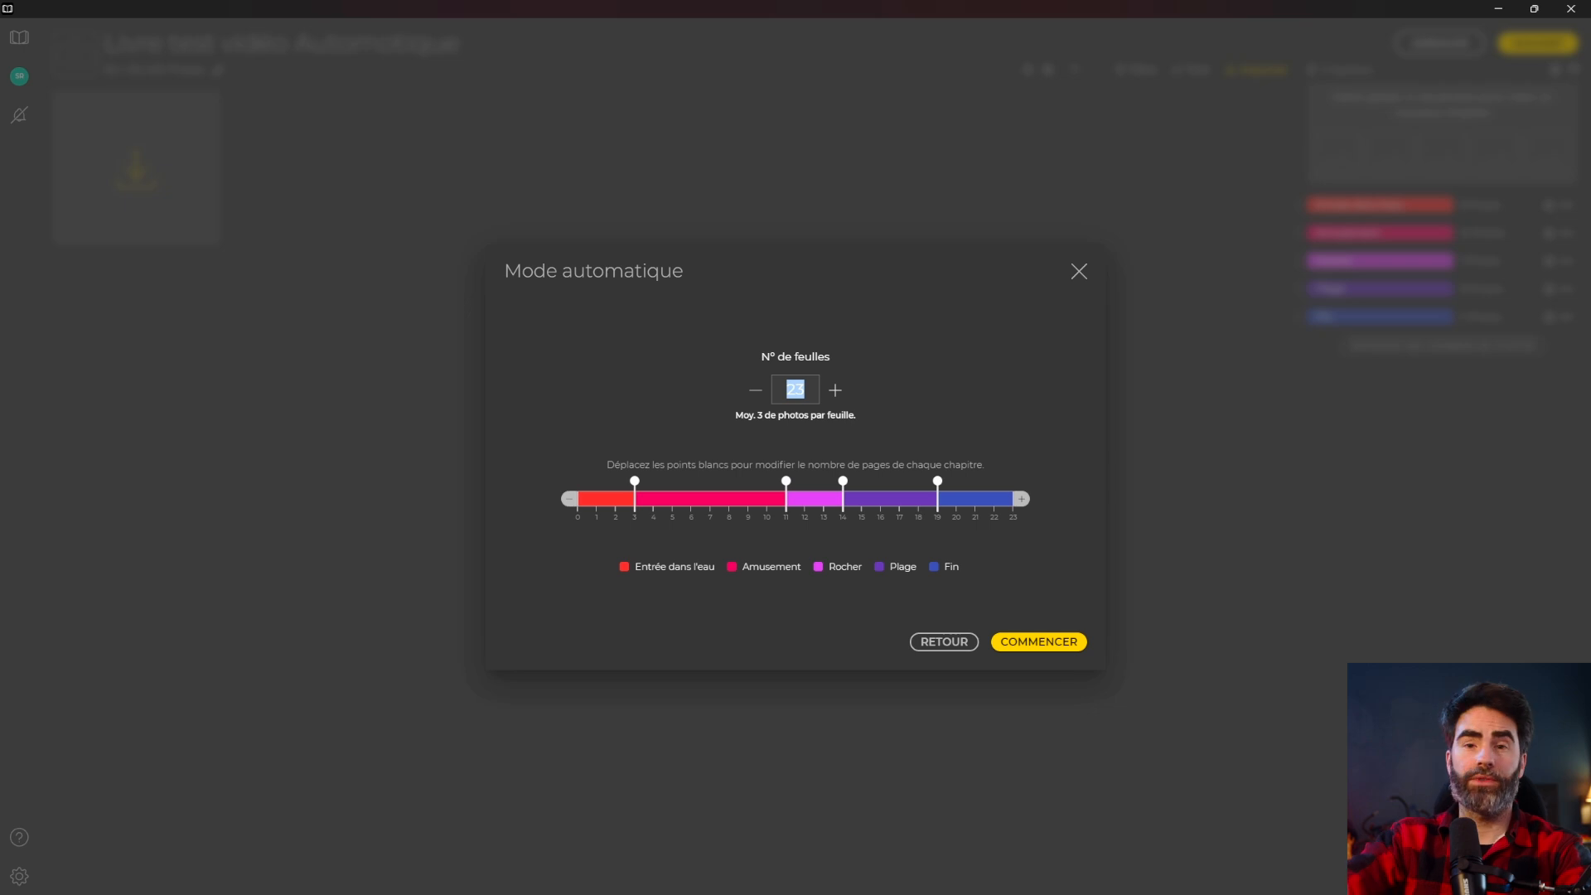
type("1")
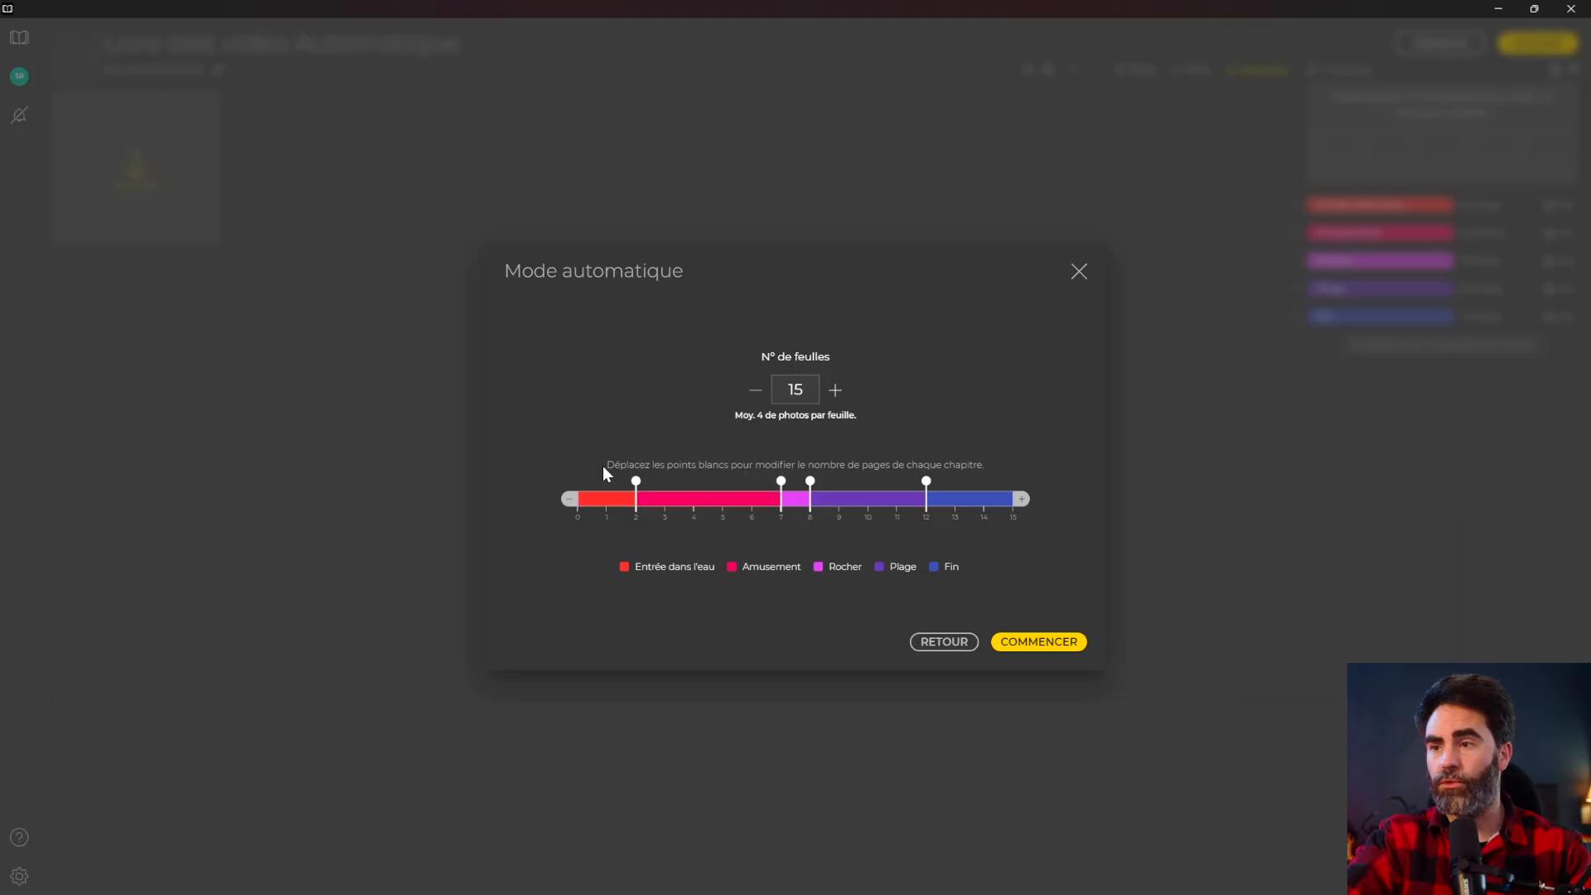
mouse_move(643, 579)
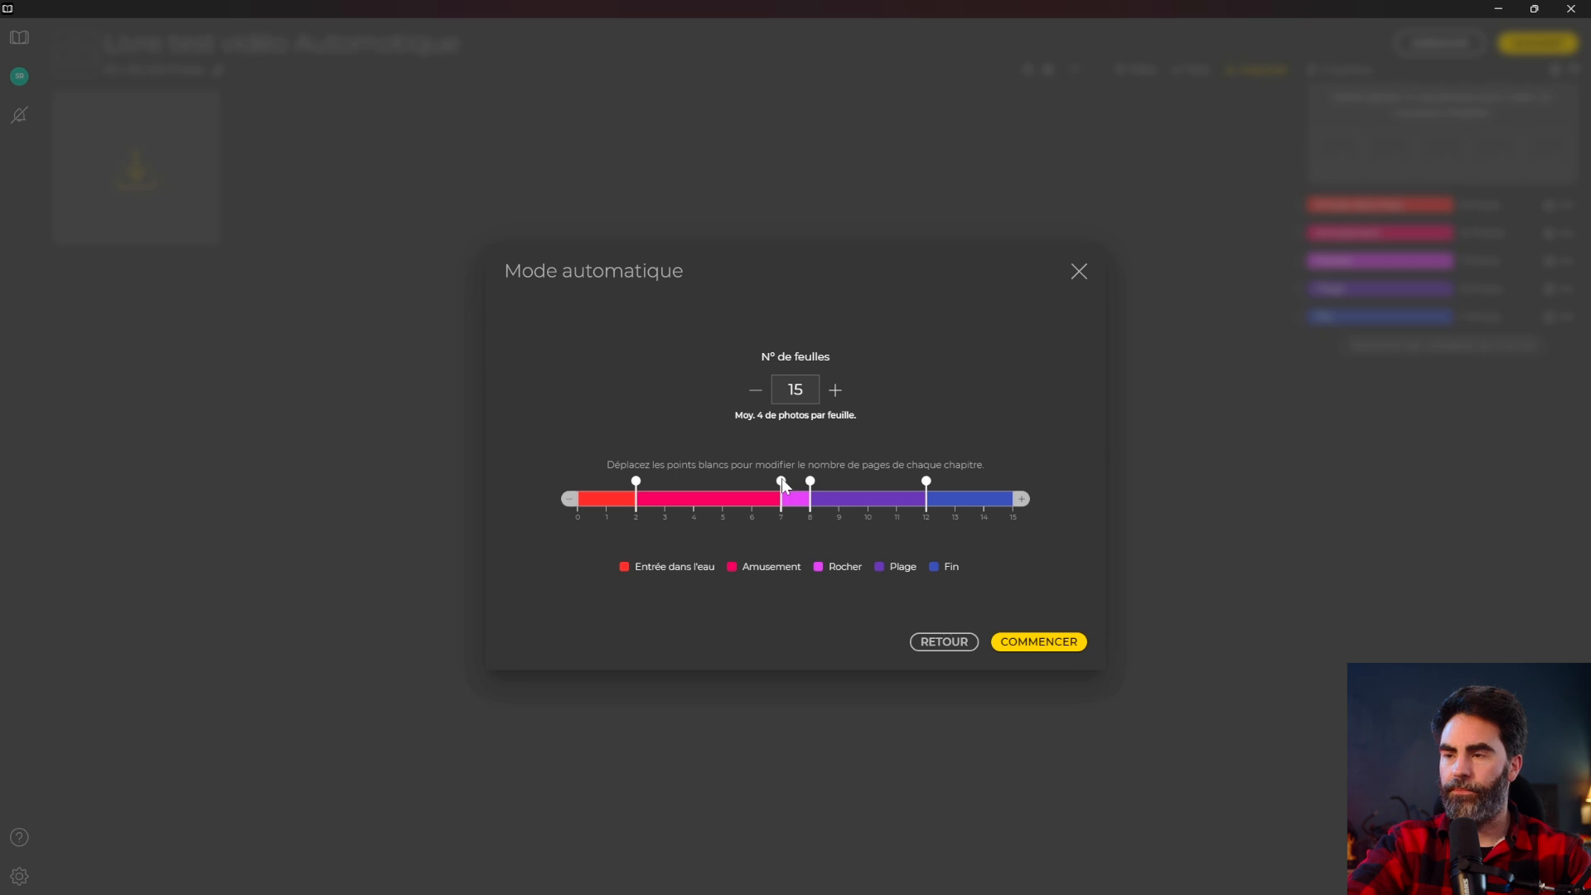
End the Amusement chapter at sheet 5 on the slider and start the automatic layout.
left_click_drag(781, 481, 720, 484)
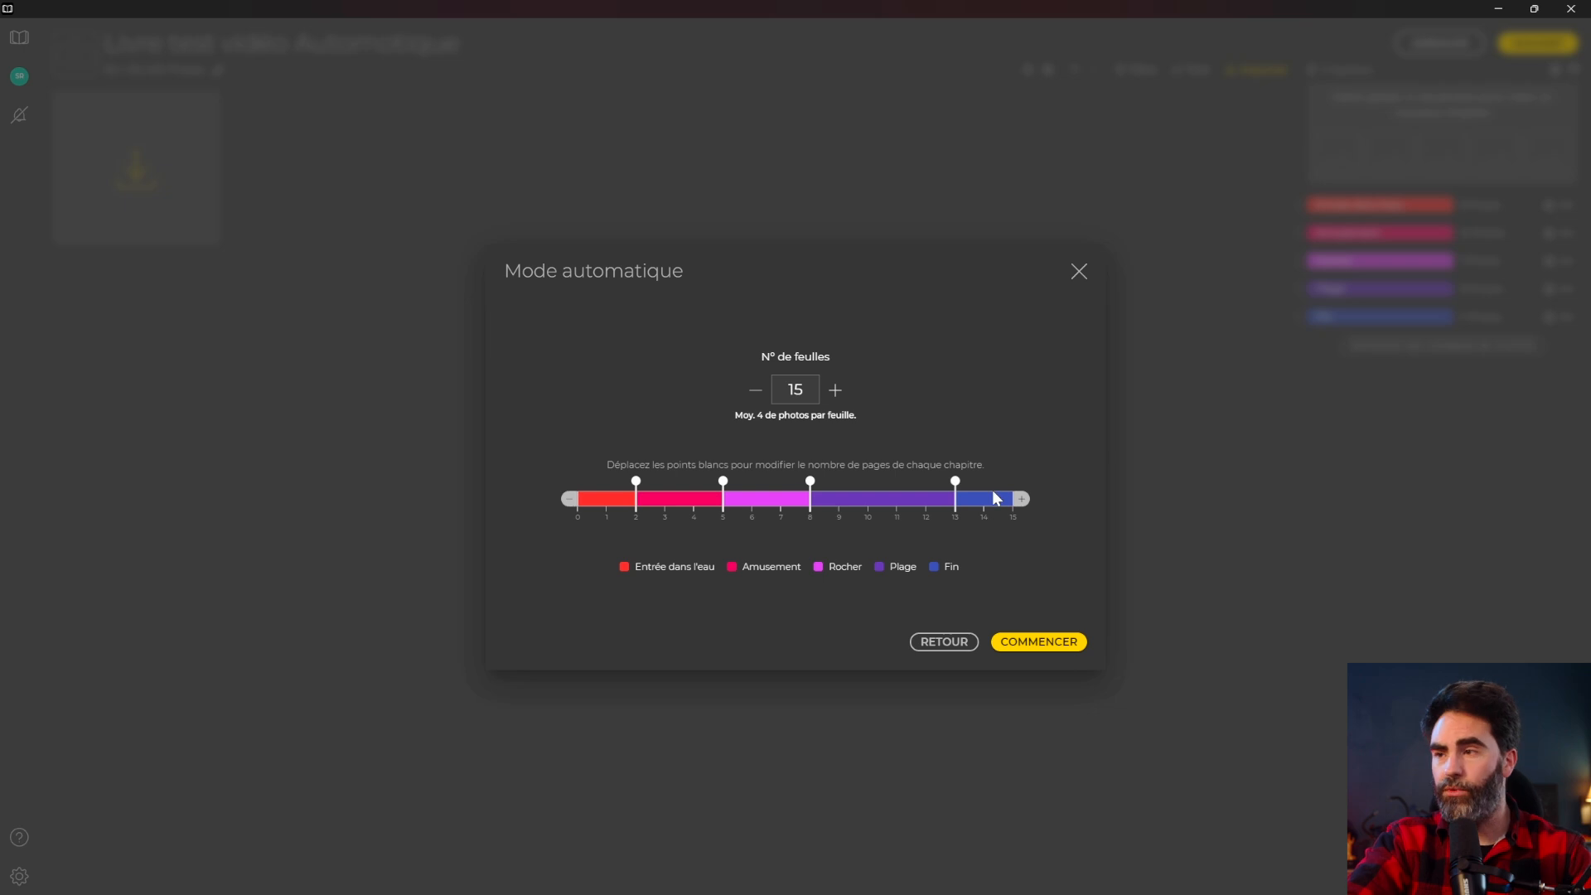
left_click(1050, 646)
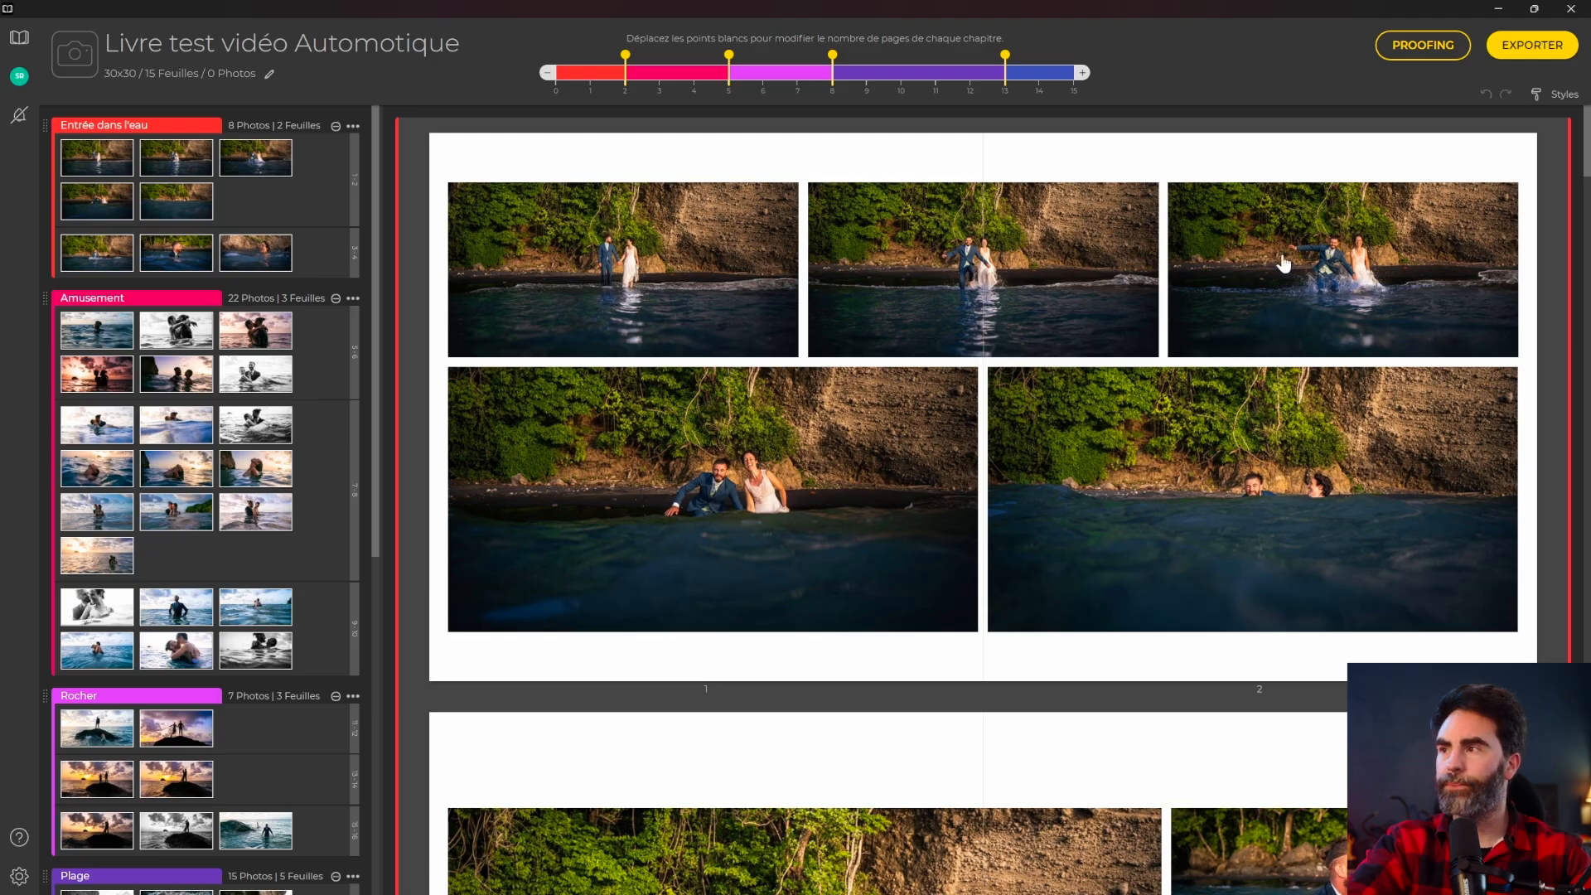
Trim Entrée dans l'eau to two sheets and end Amusement at sheet 5 on the page bar.
left_click_drag(1584, 139, 1585, 174)
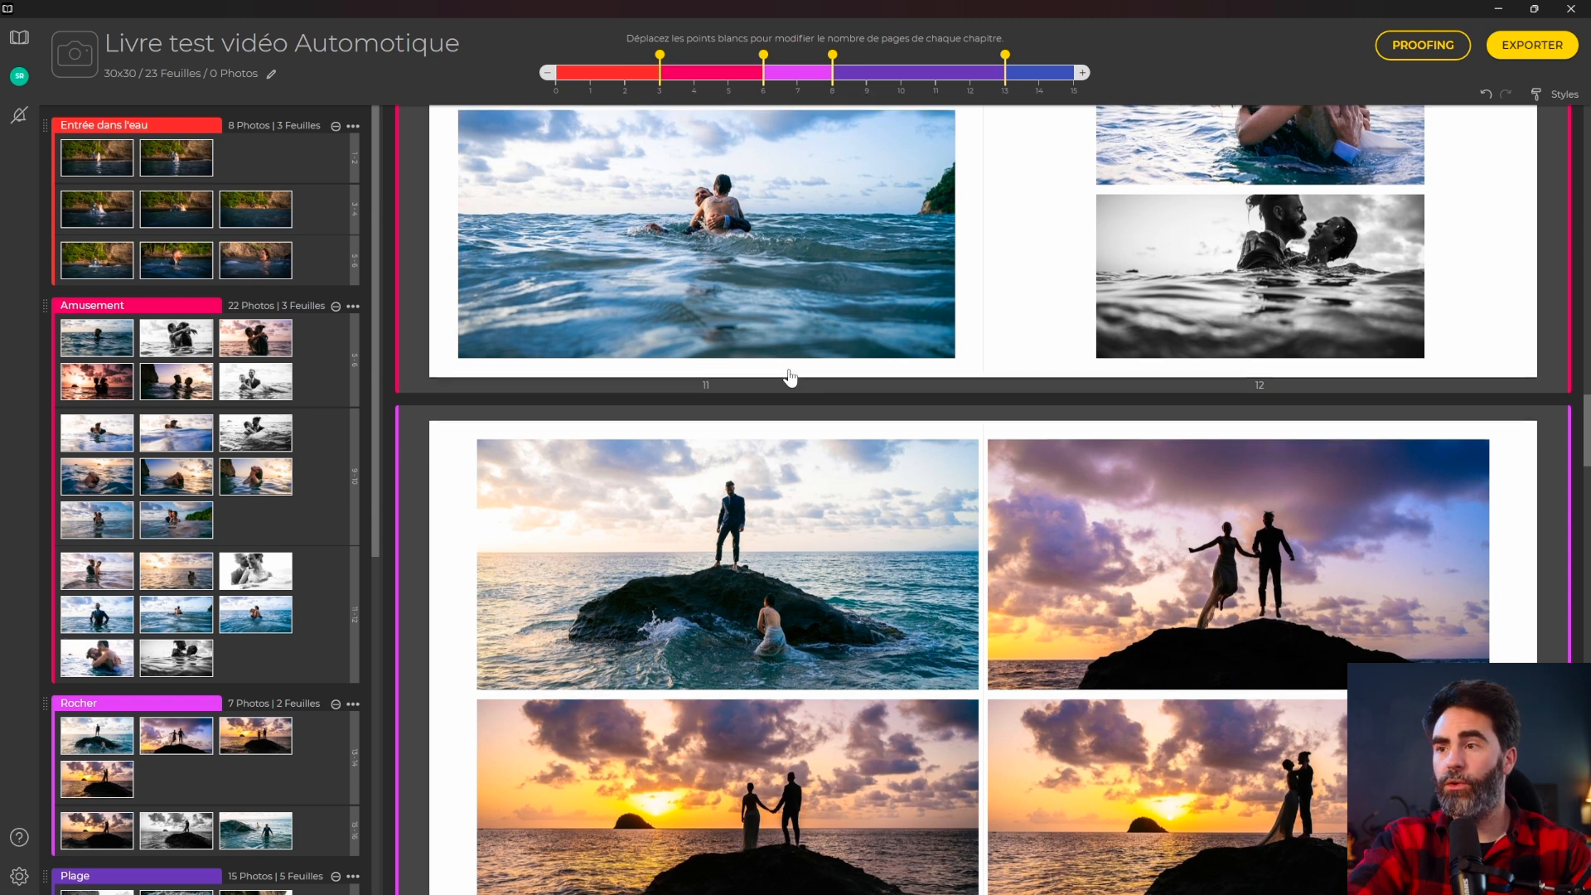
left_click_drag(659, 56, 625, 56)
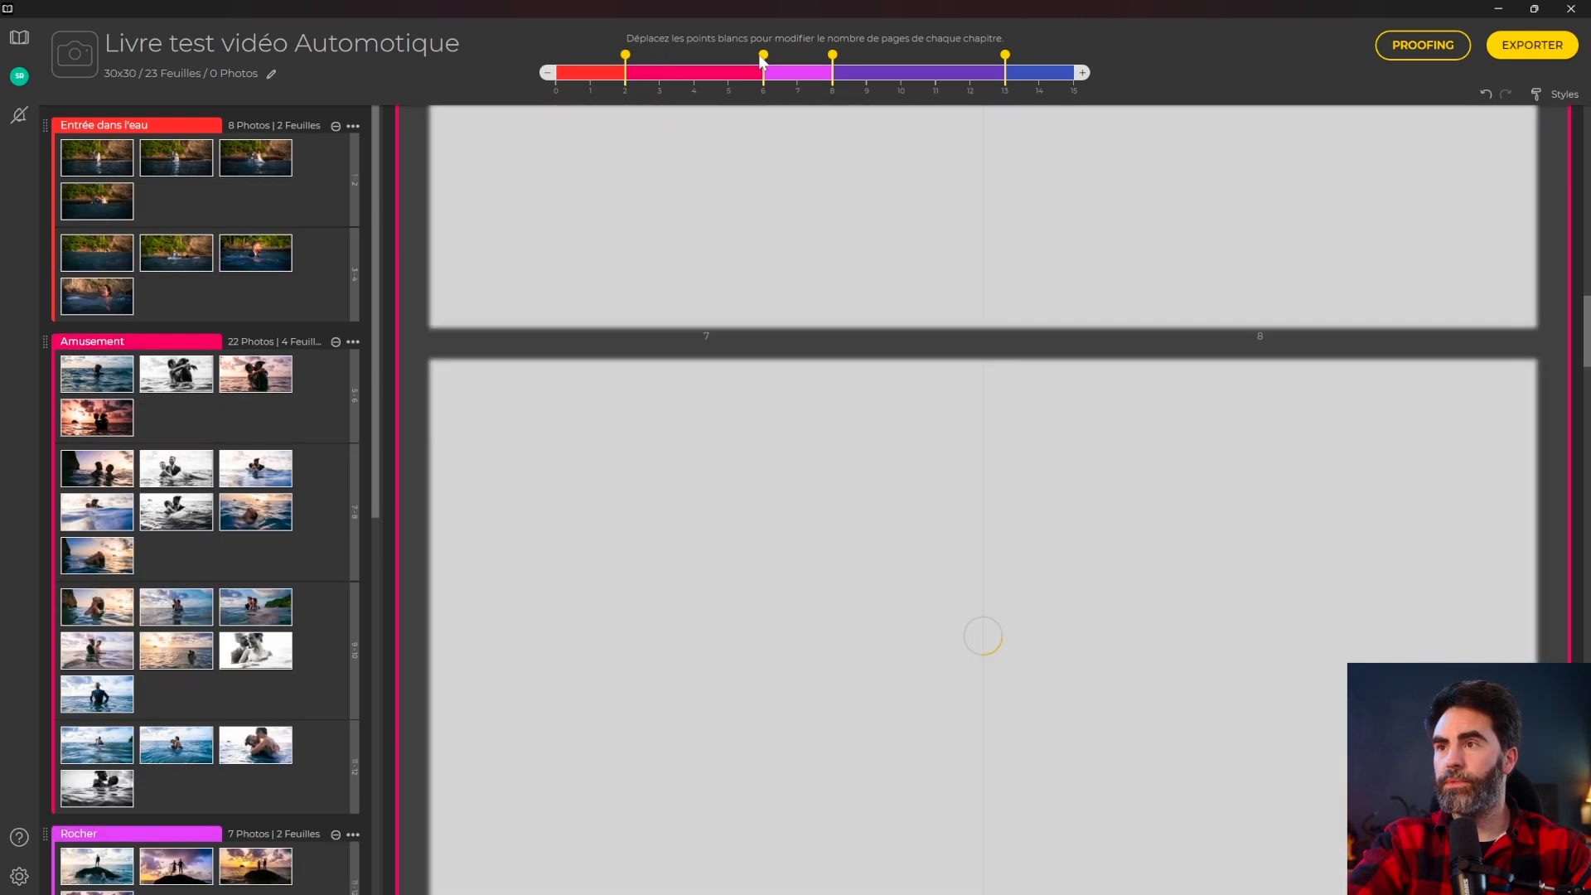
left_click_drag(762, 57, 728, 57)
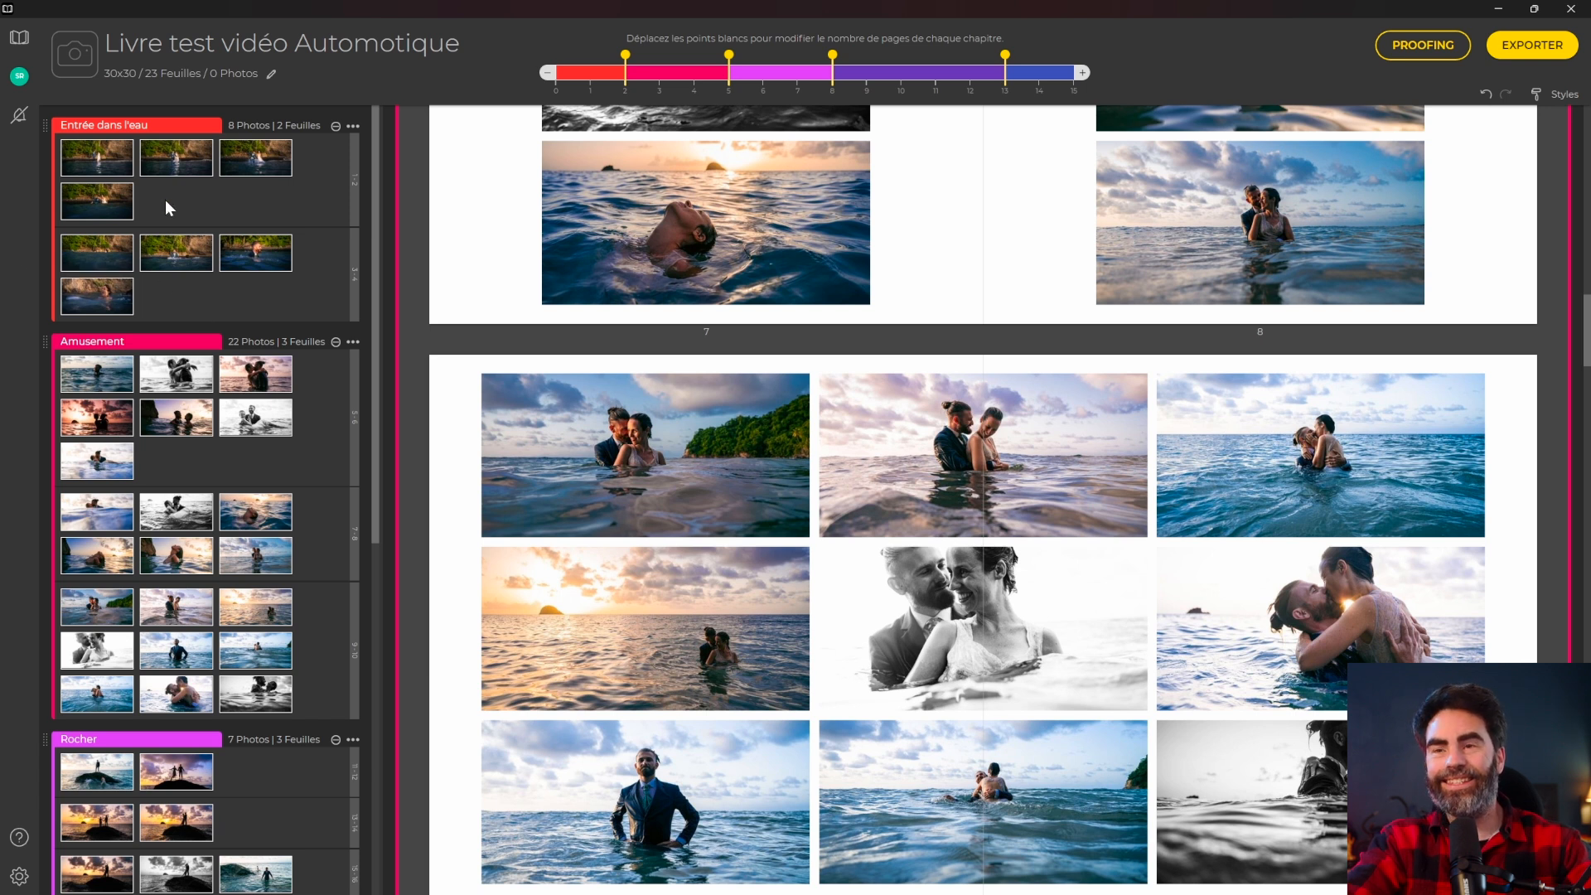
scroll(190, 166, "down", 8)
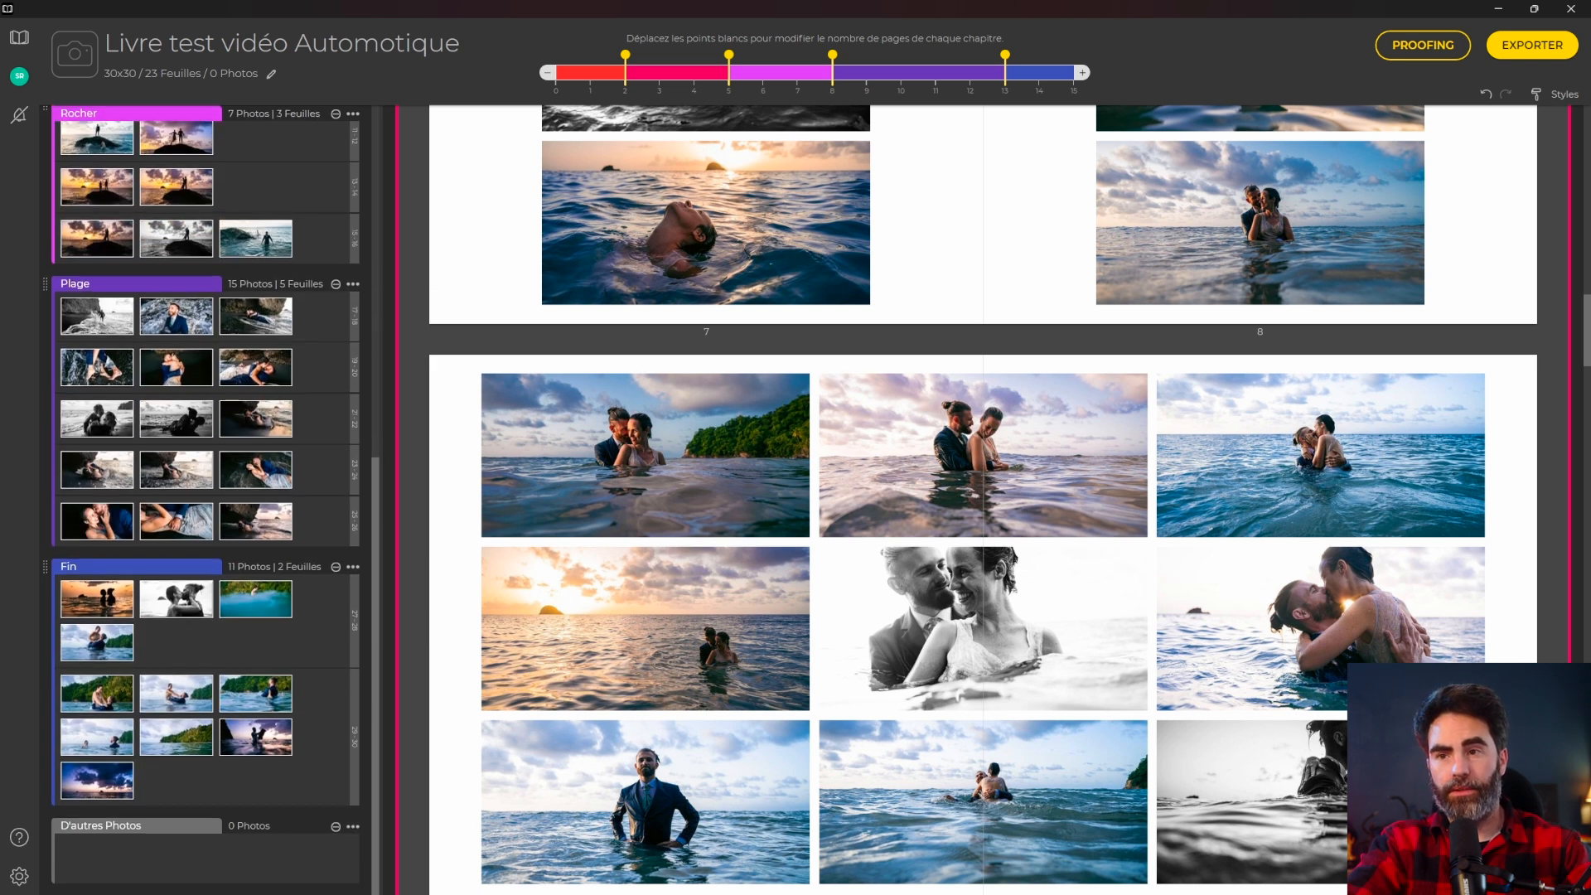
Remove one Plage photo from spread 19–20 into the D'autres Photos group.
left_click(242, 379)
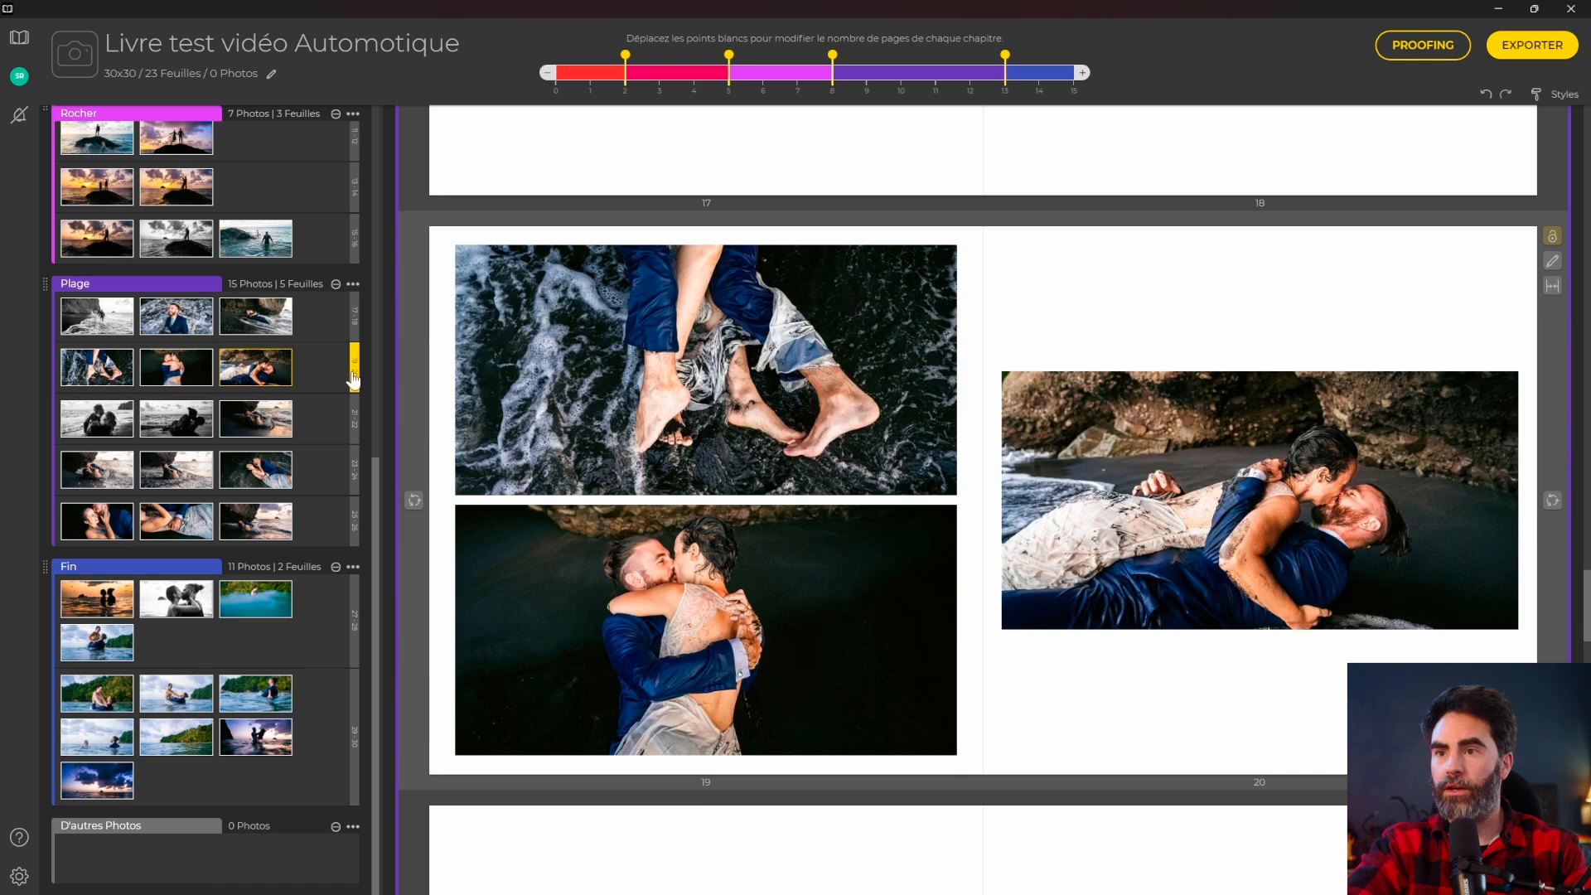
left_click(358, 330)
left_click(355, 385)
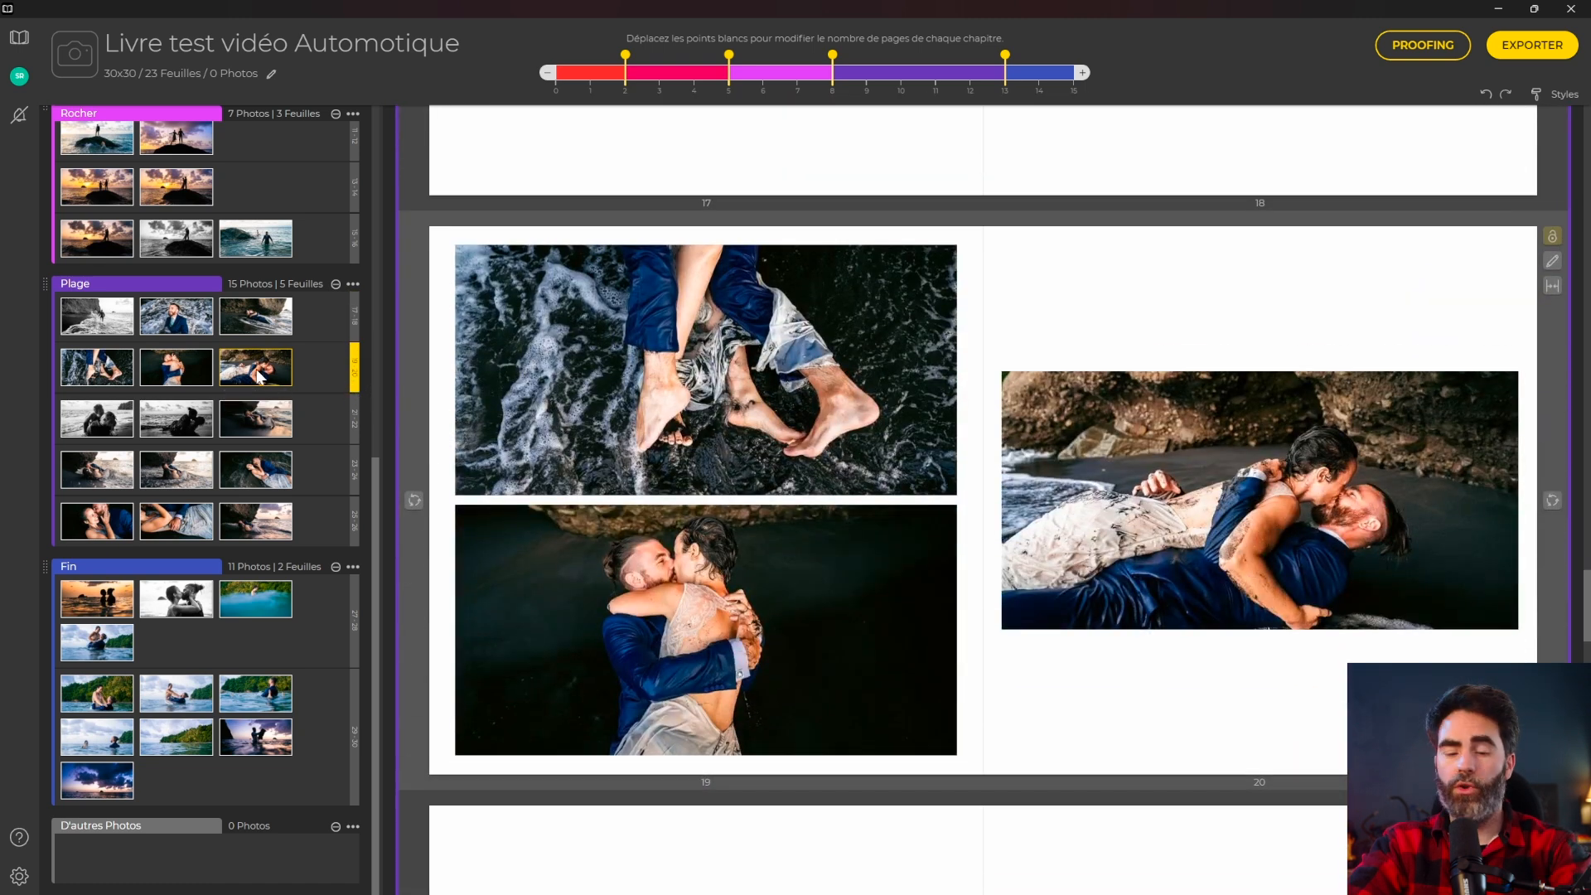
key("Delete")
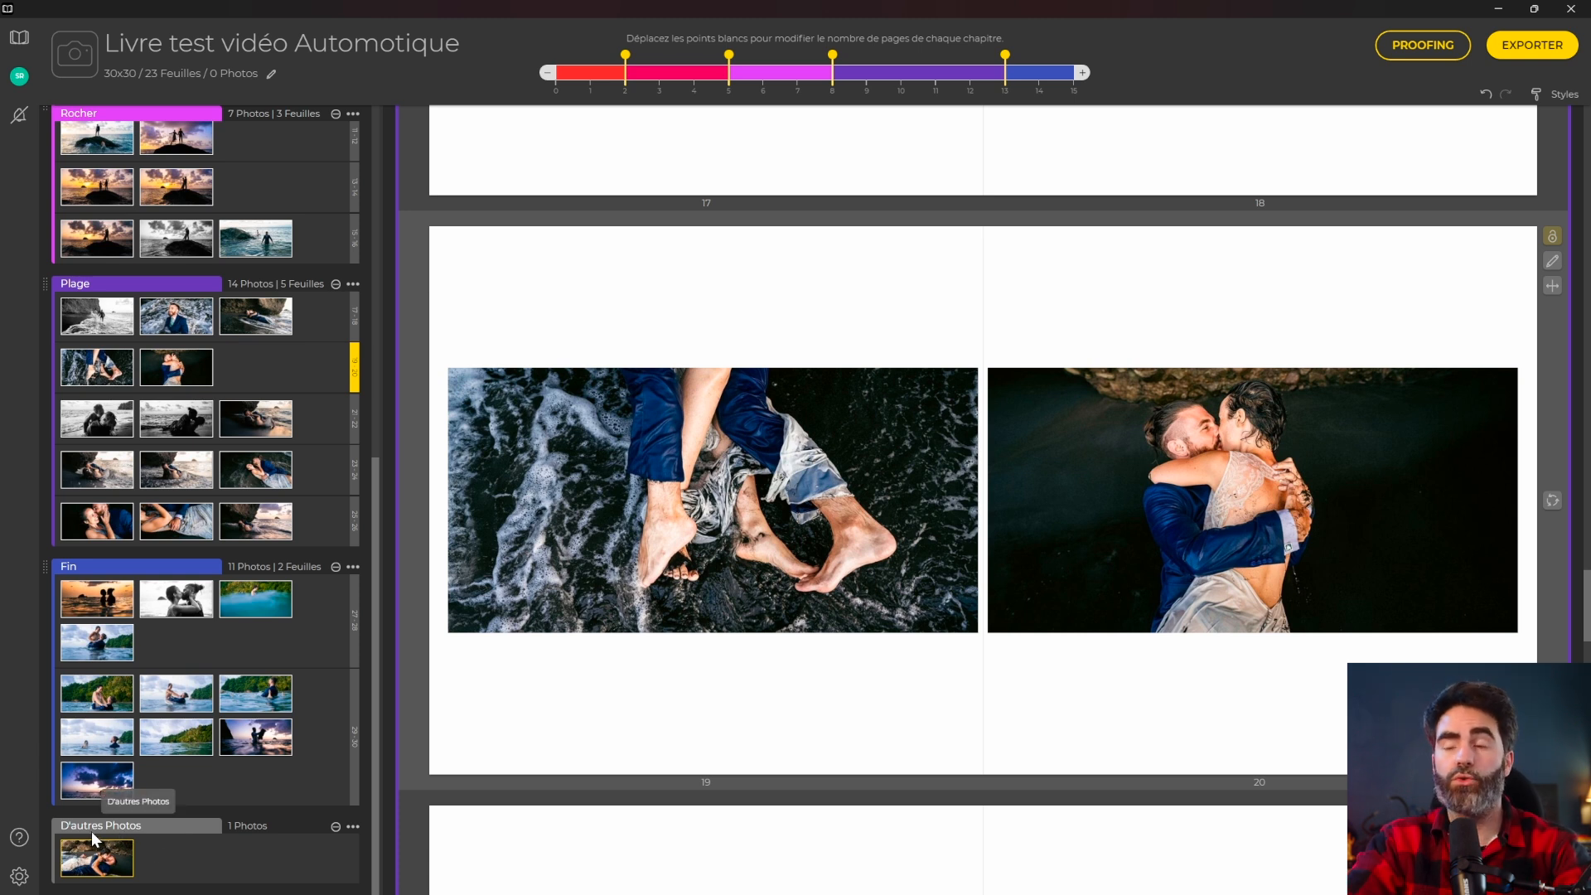
left_click(352, 828)
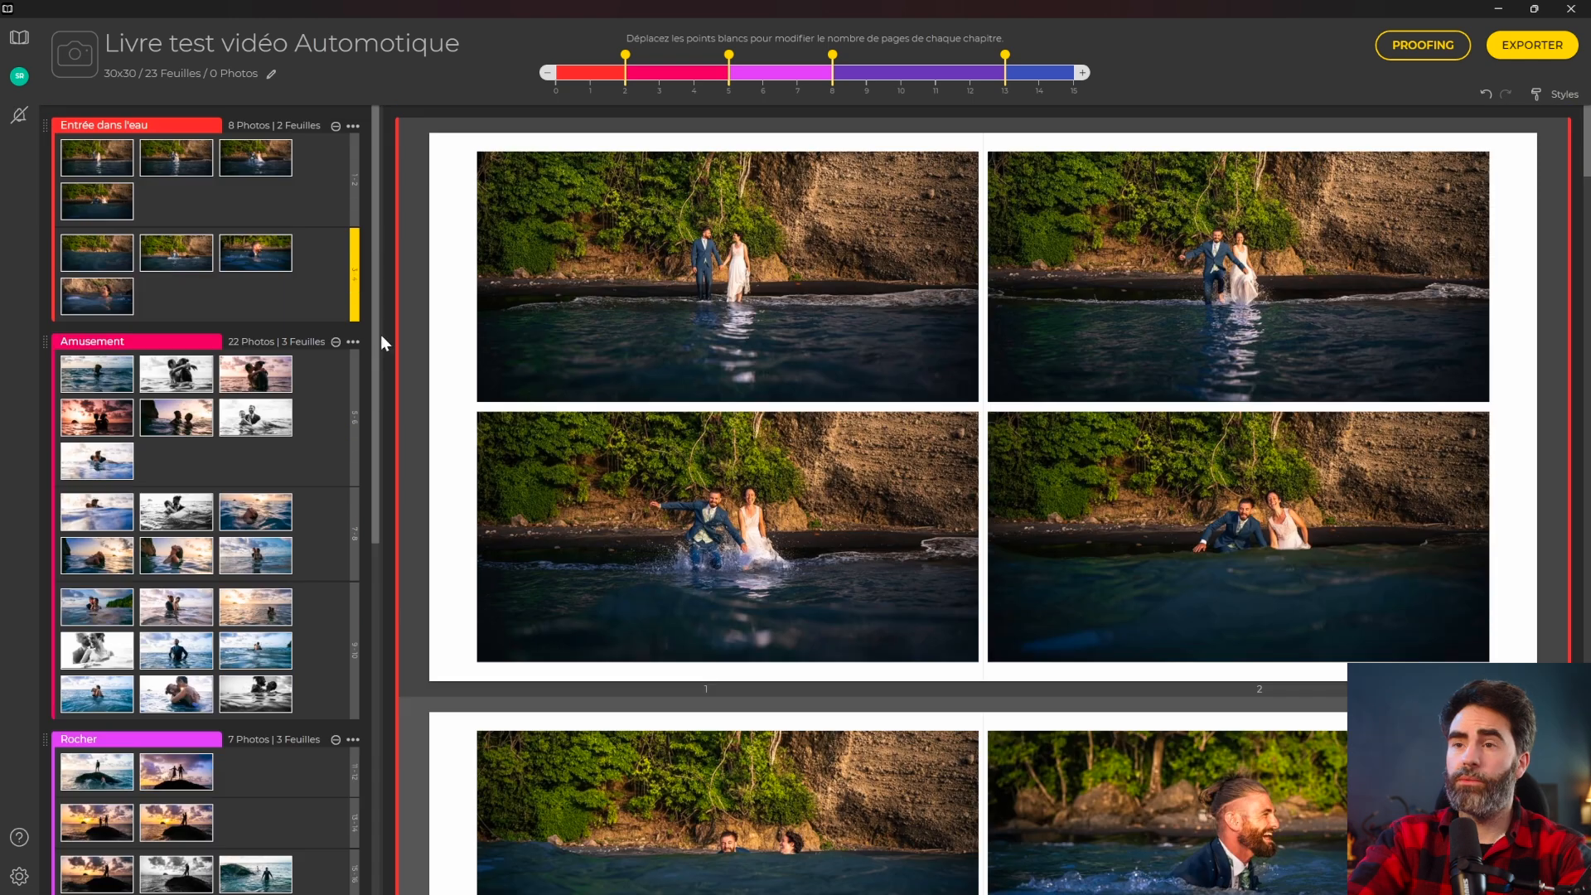
Lock spread 1–2's layout and open it in Editeur manuel.
scroll(825, 497, "down", 10)
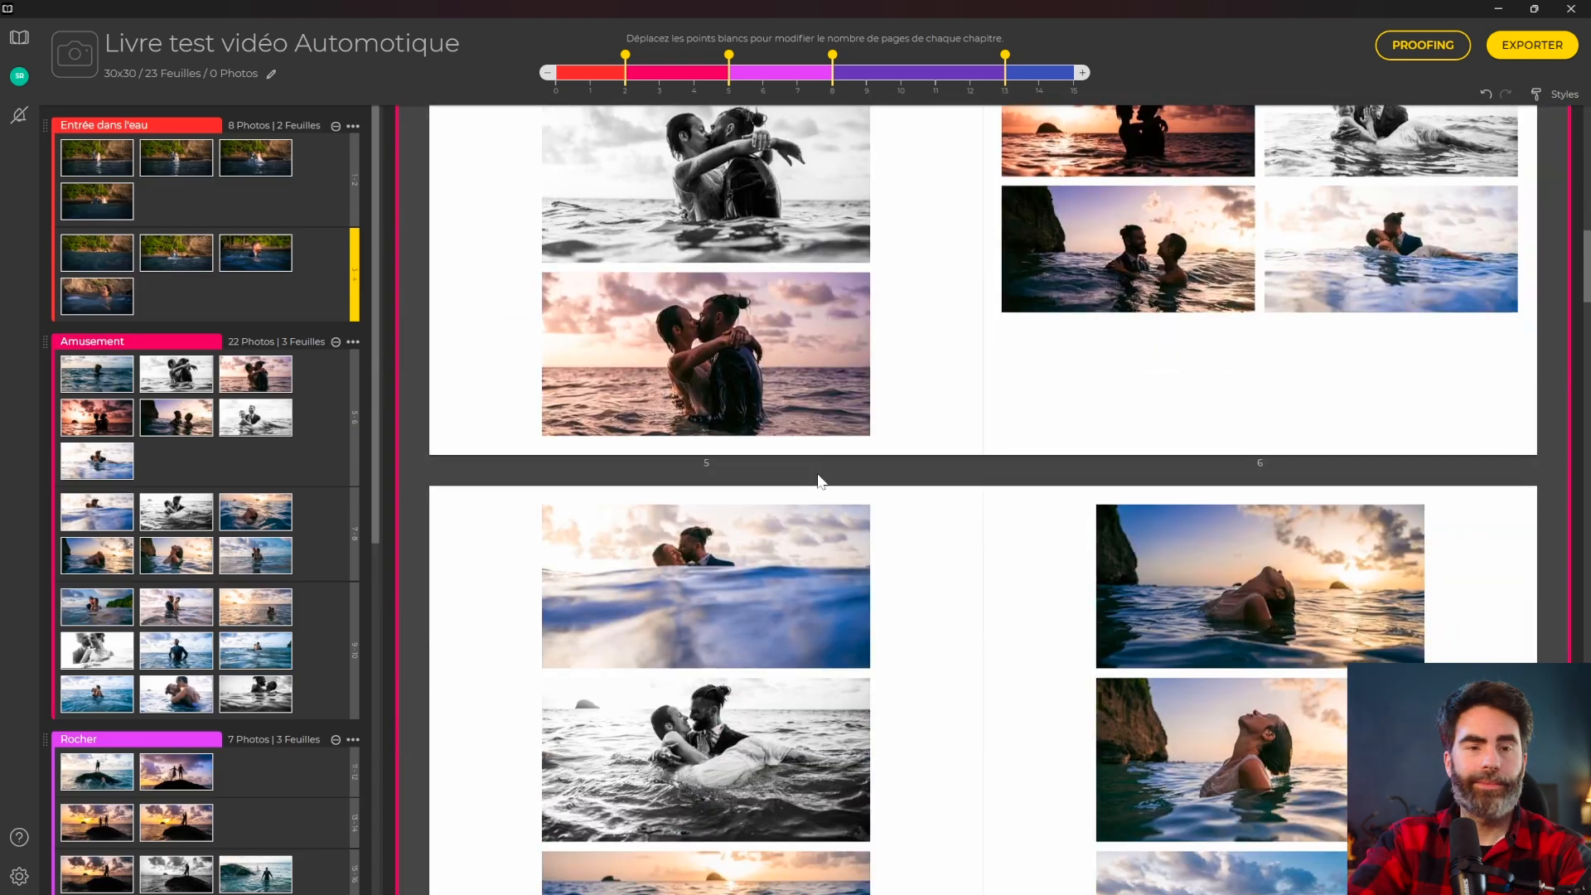
scroll(816, 479, "up", 10)
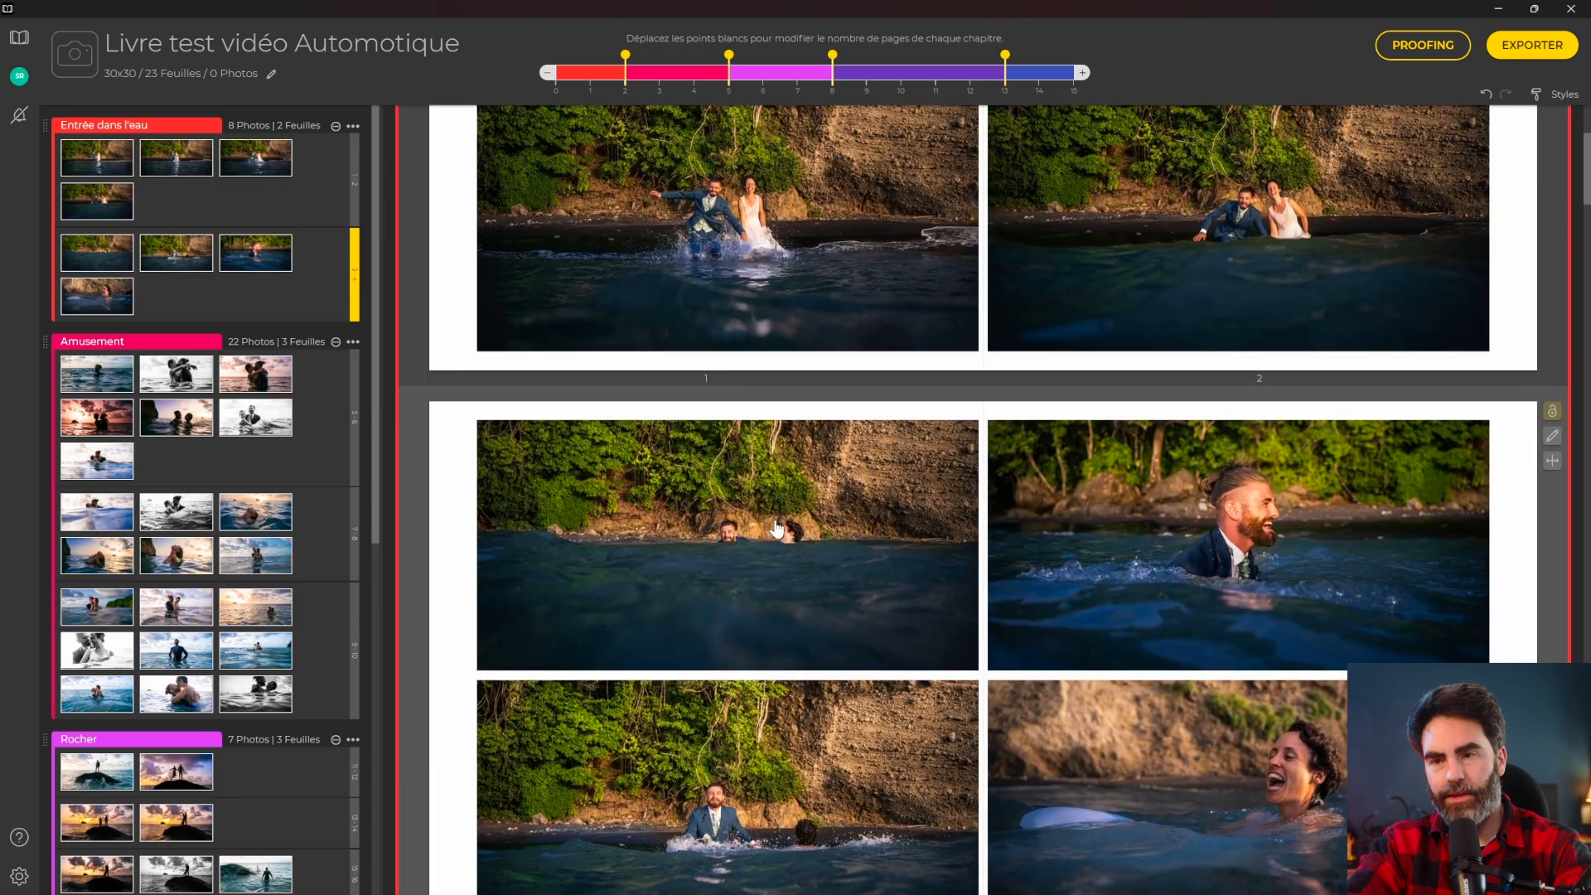
scroll(776, 530, "up", 3)
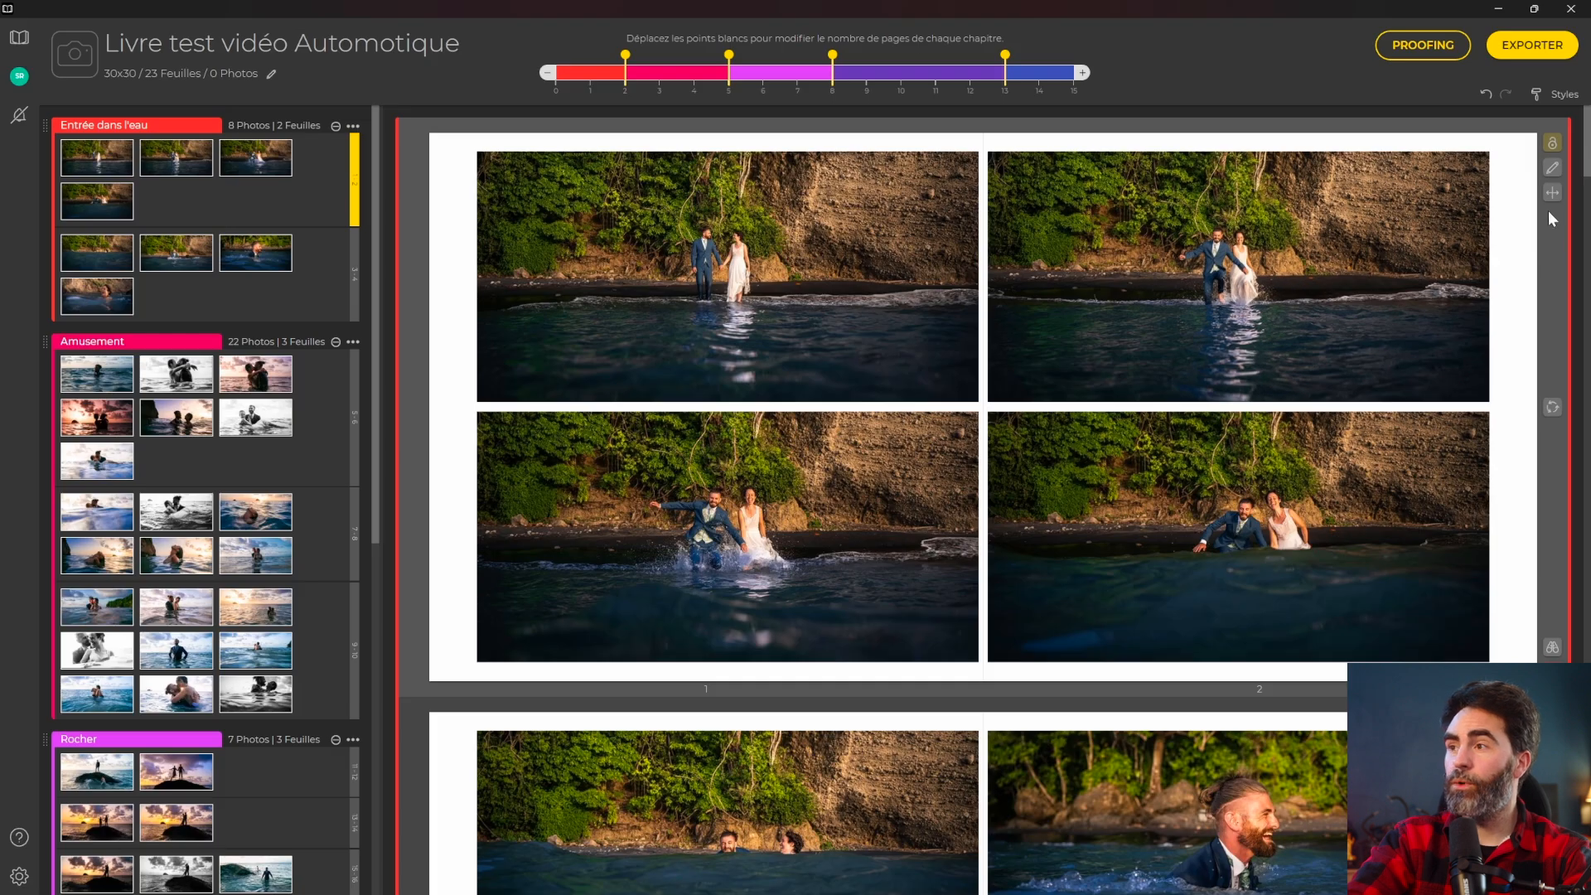
left_click(1552, 144)
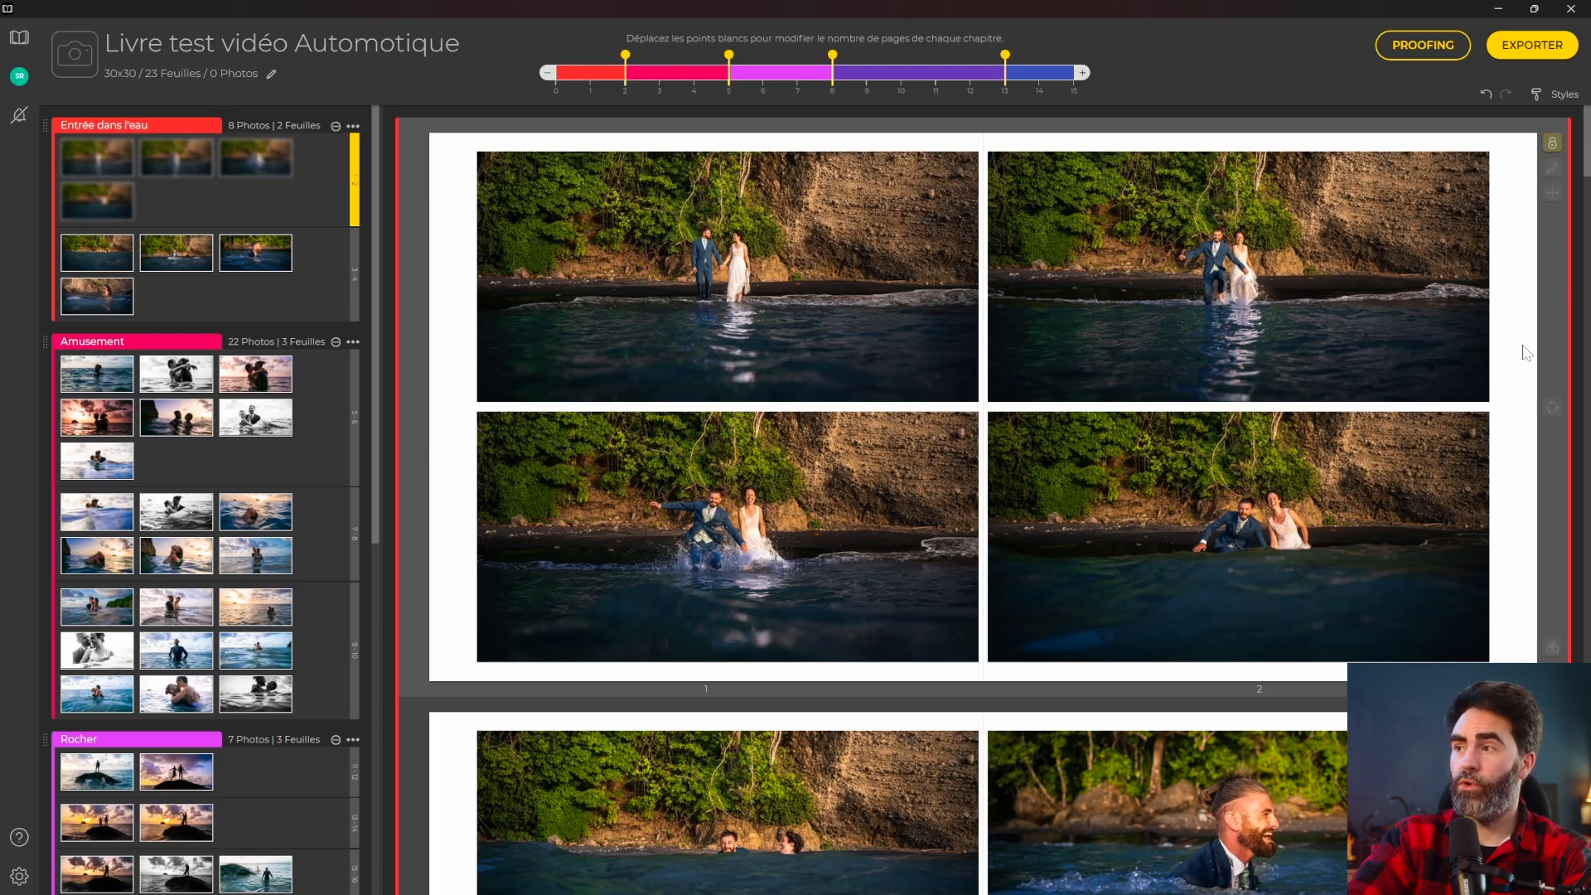
left_click(1552, 169)
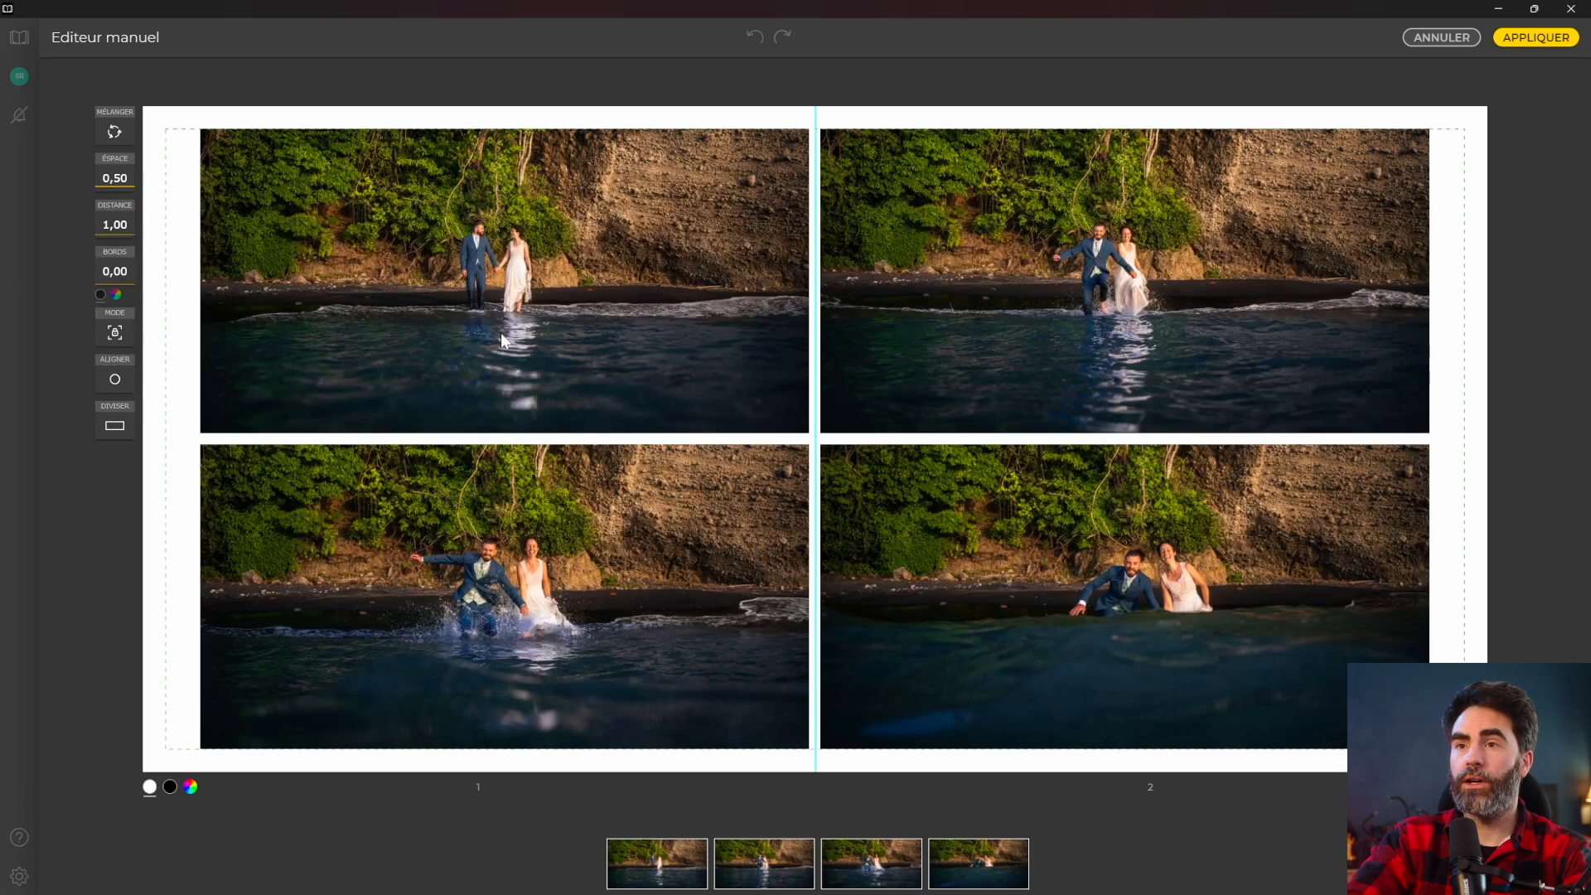
Swap the Entrée dans l'eau photos around on spread 1–2, then tighten their spacing.
left_click(502, 340)
left_click_drag(435, 464, 451, 625)
left_click_drag(910, 621, 197, 201)
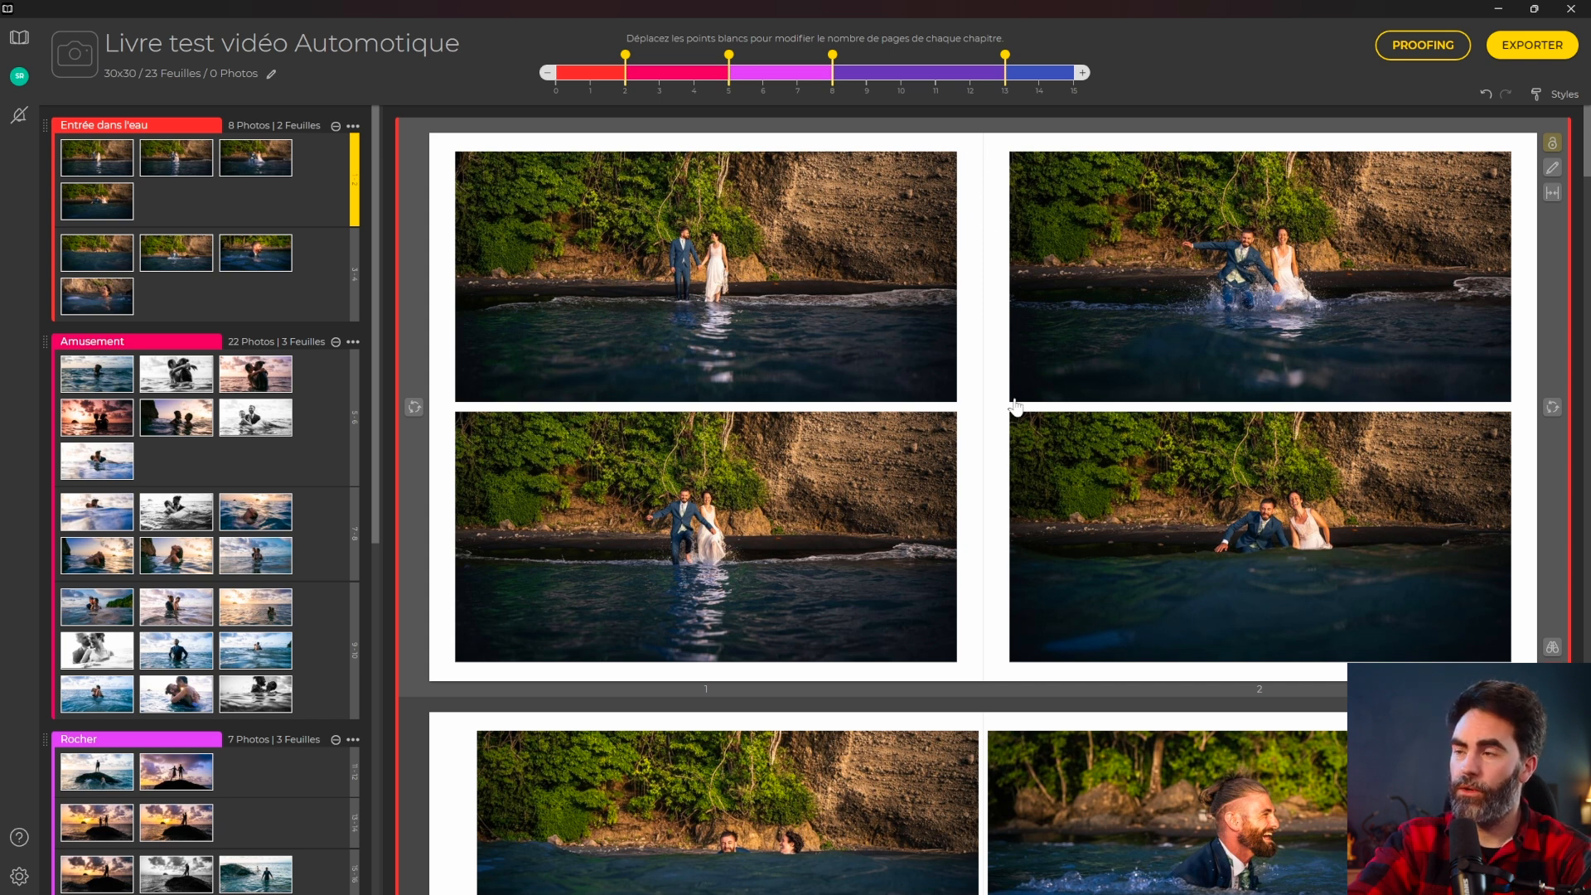
left_click(1552, 195)
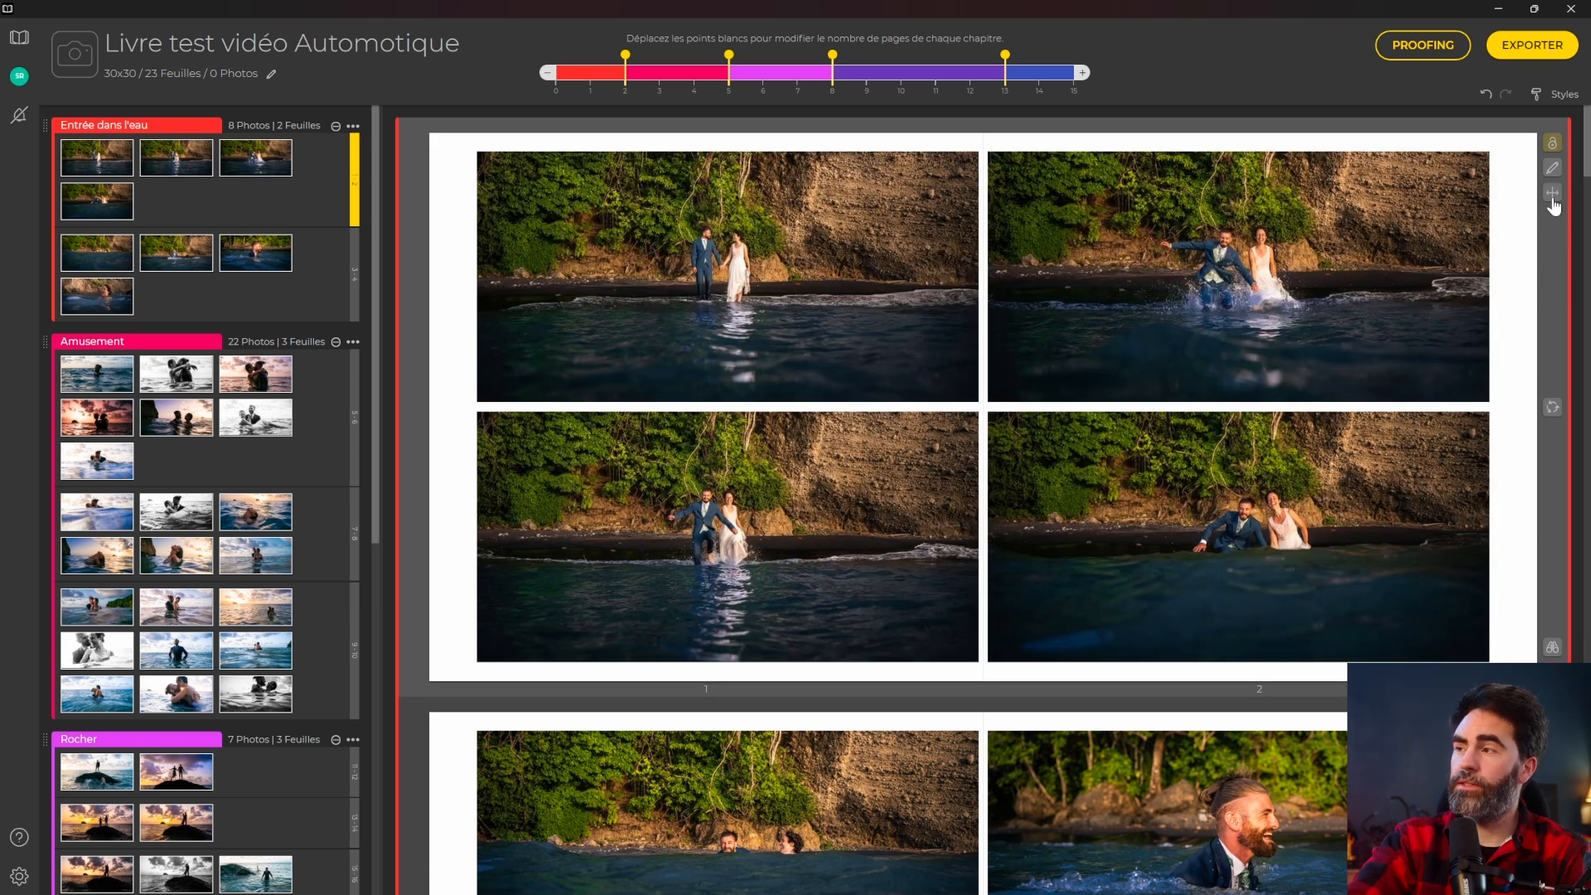
scroll(1544, 280, "down", 15)
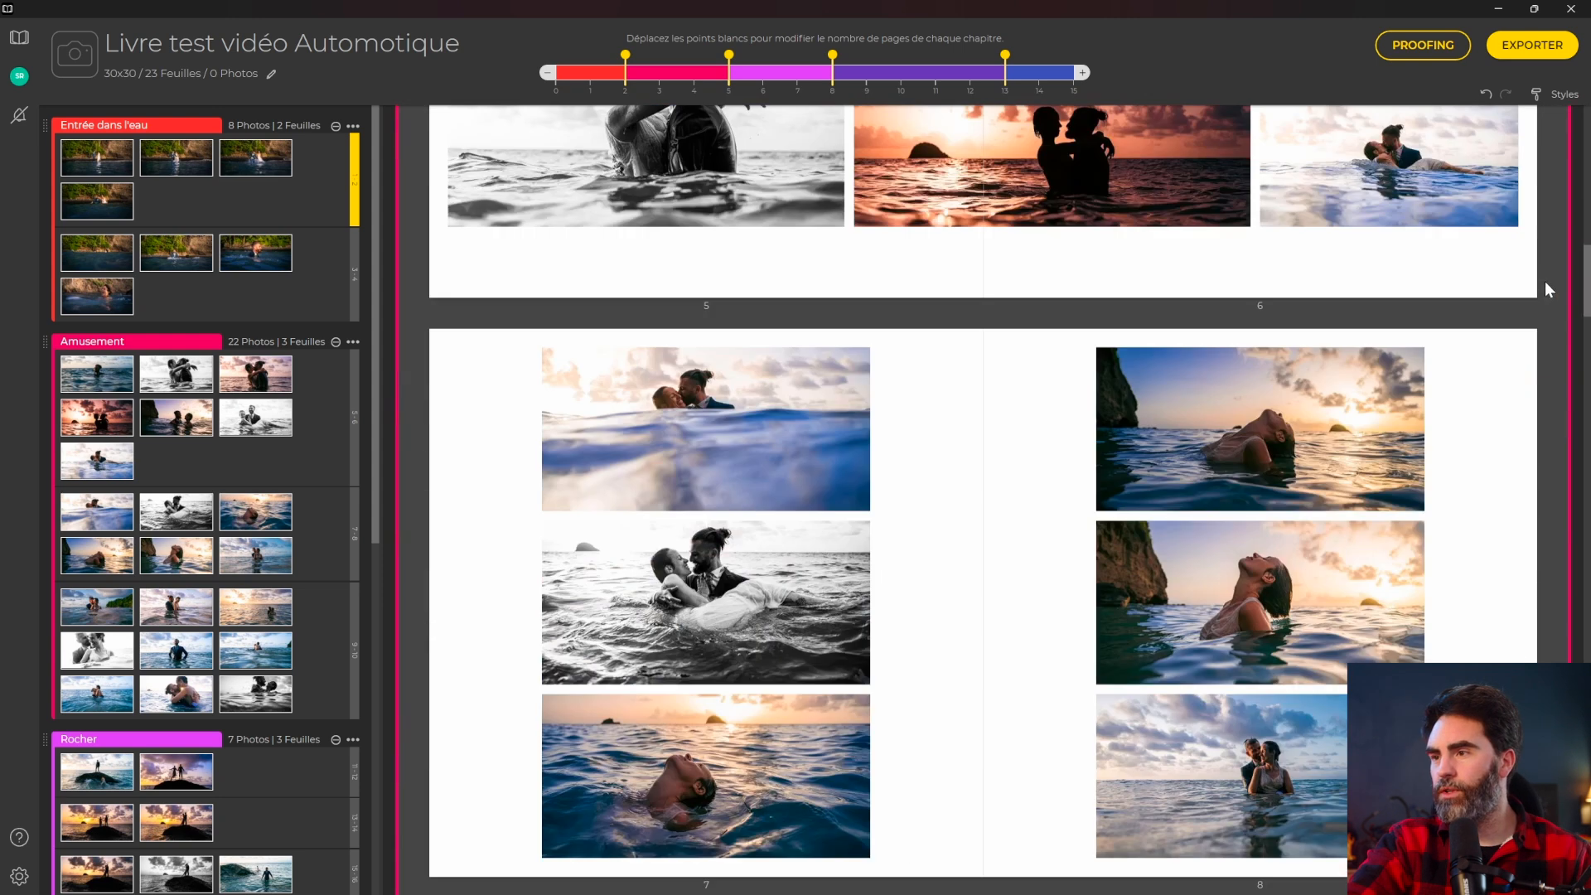
Re-lay out pages 5–6 across the full spread and regenerate the arrangement several times.
scroll(1538, 294, "up", 5)
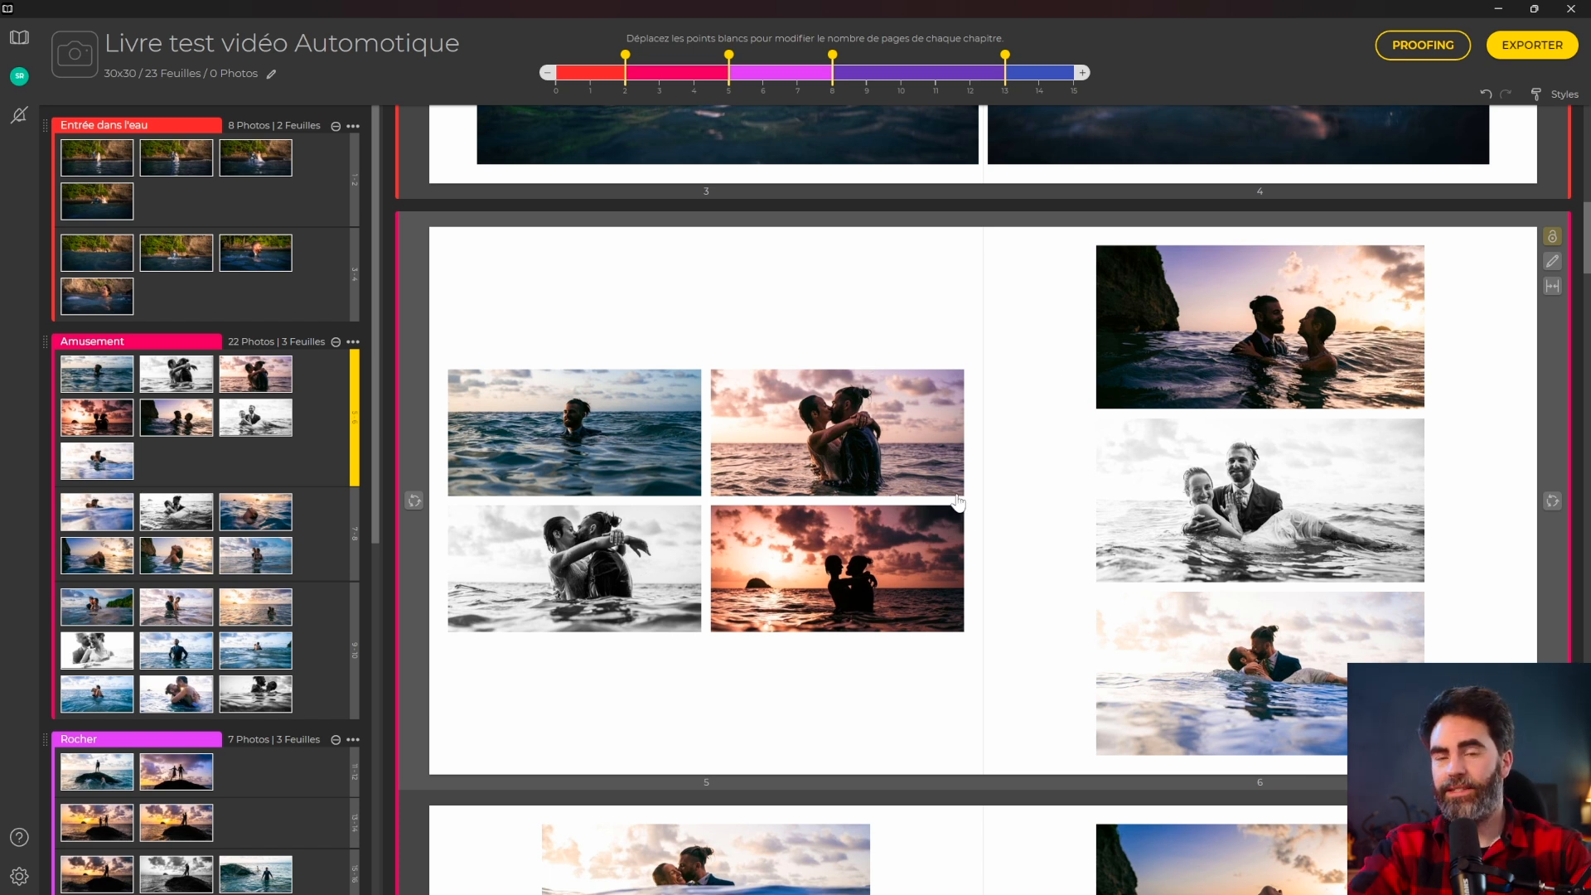
left_click(1548, 288)
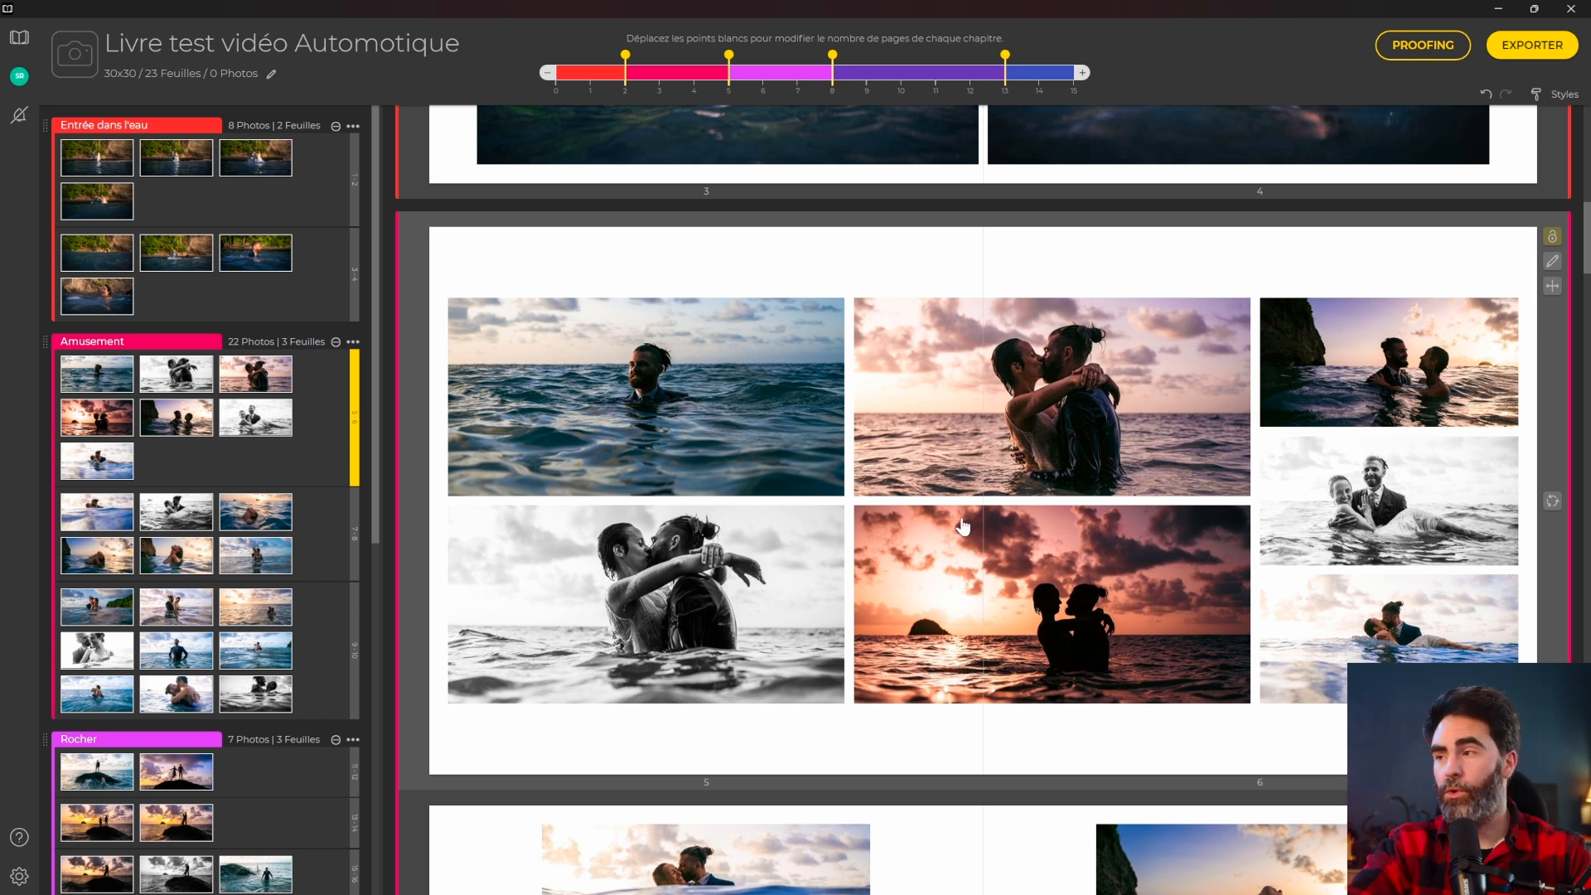
left_click(1551, 502)
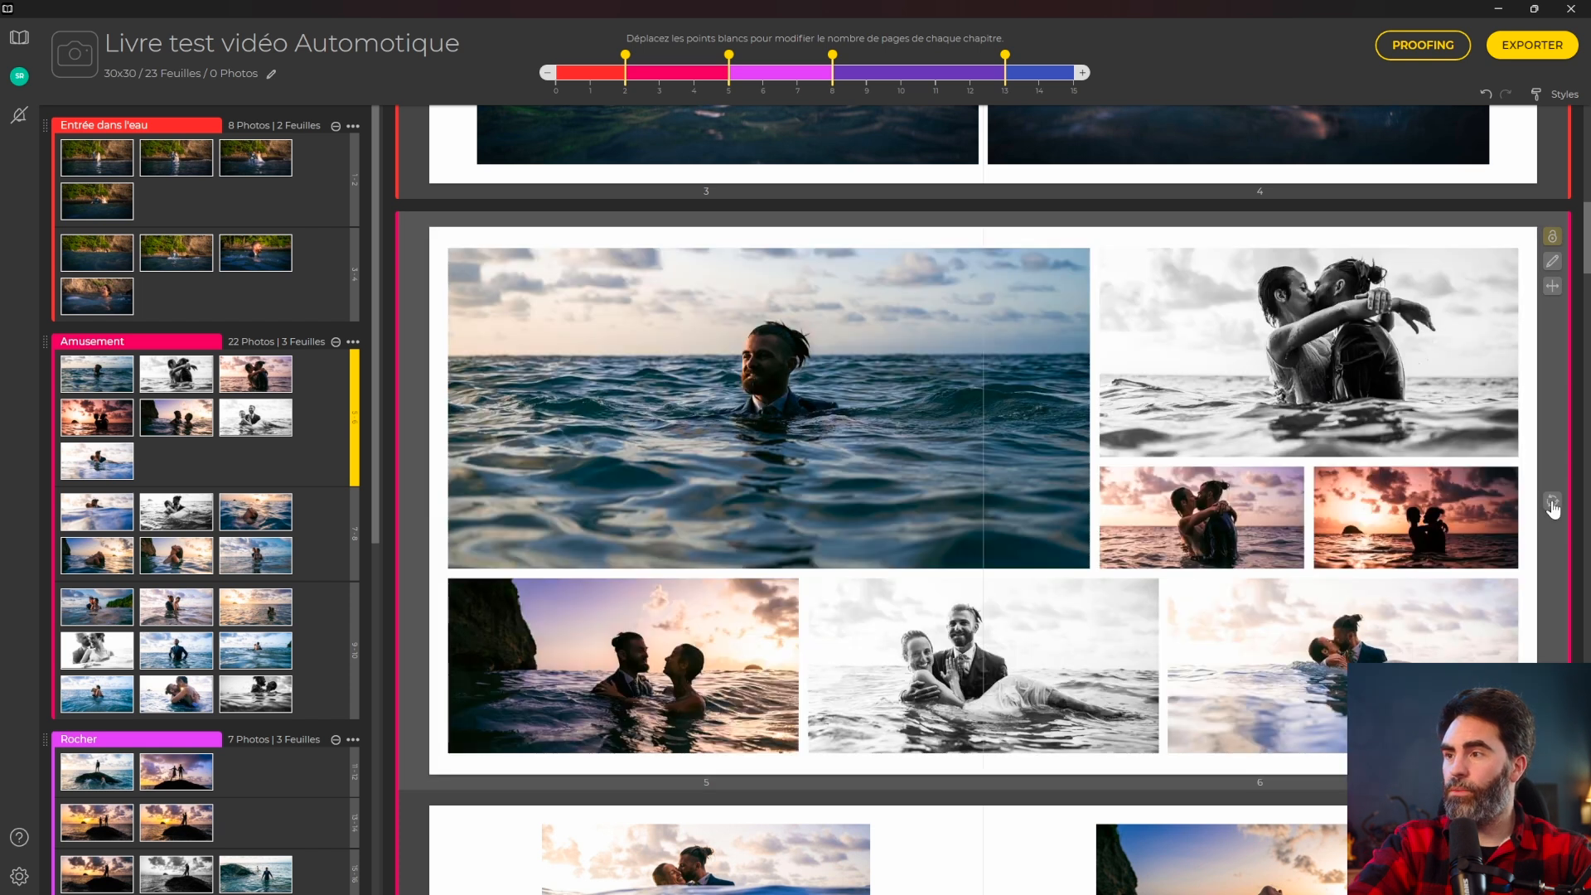
left_click(1552, 503)
left_click(1552, 503)
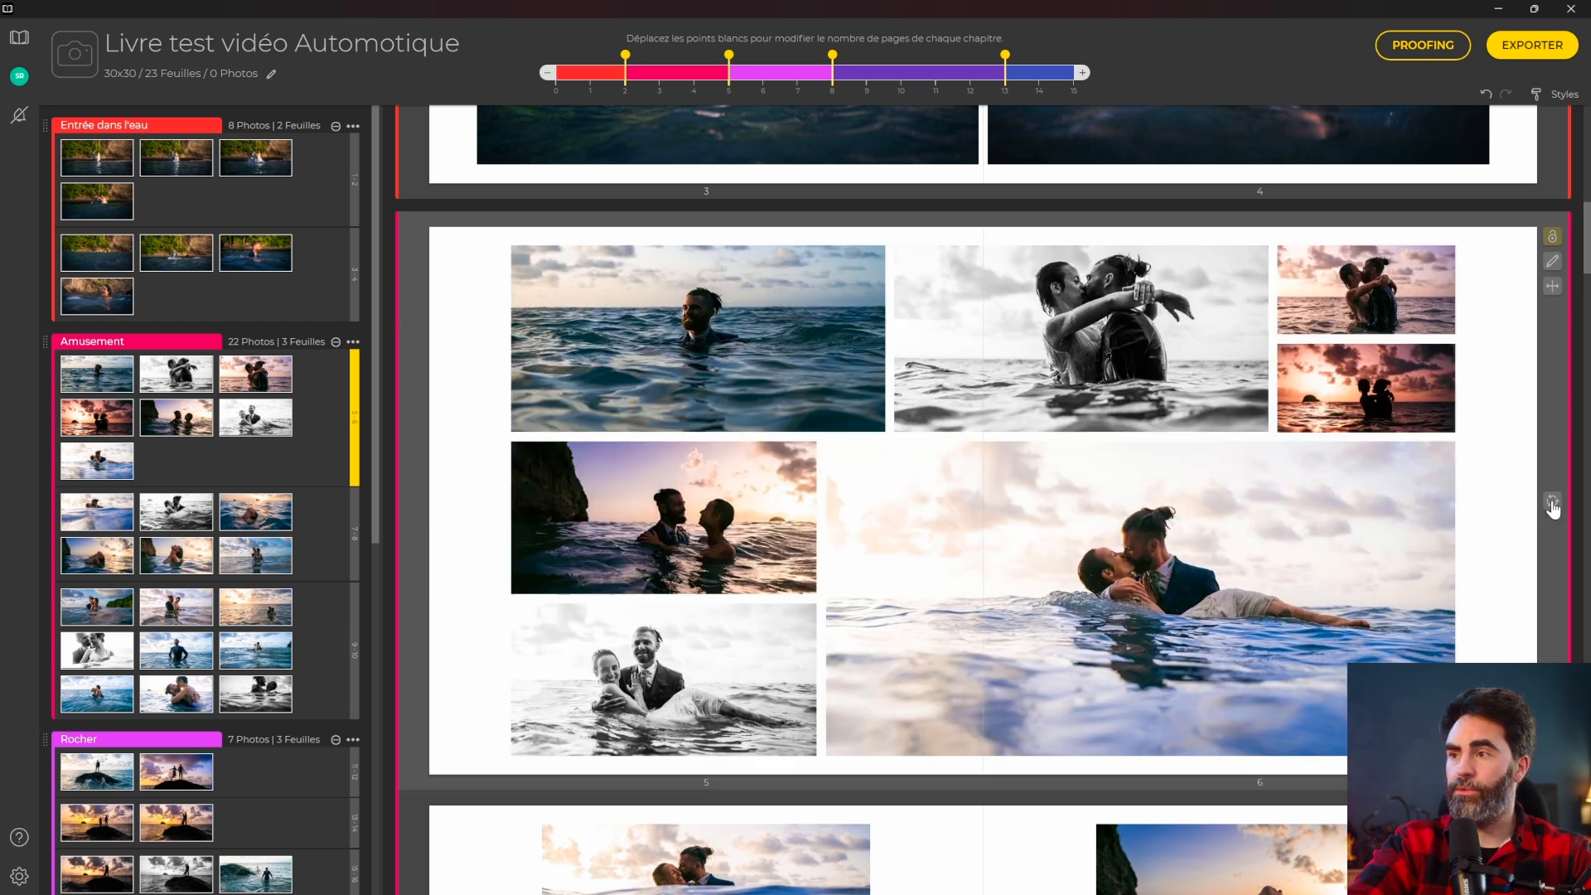
left_click(1552, 503)
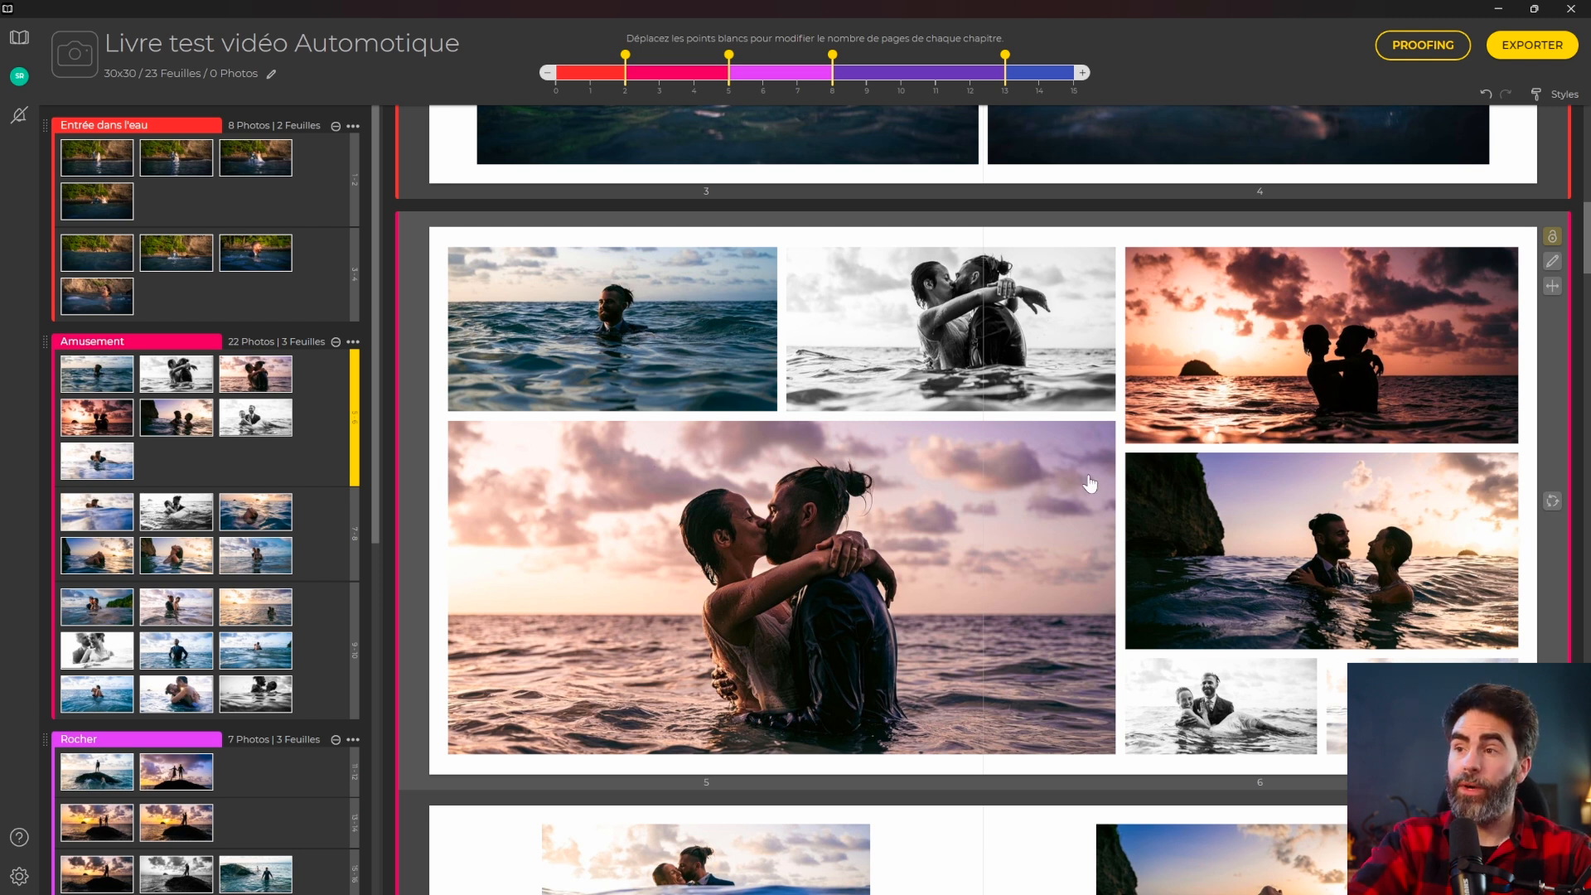
left_click(1552, 503)
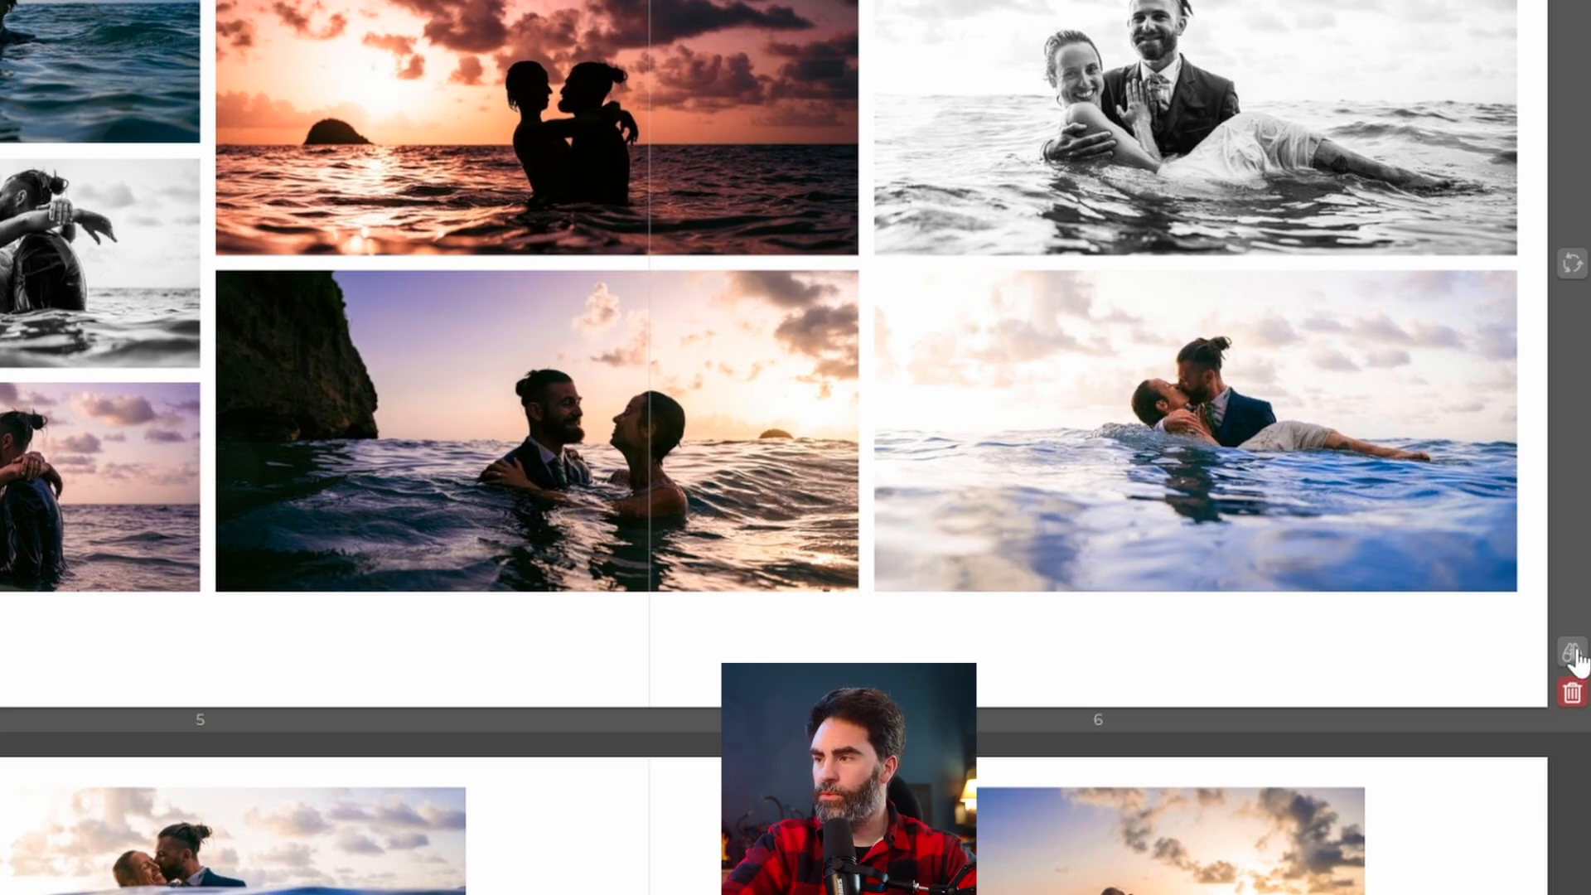
left_click(1571, 654)
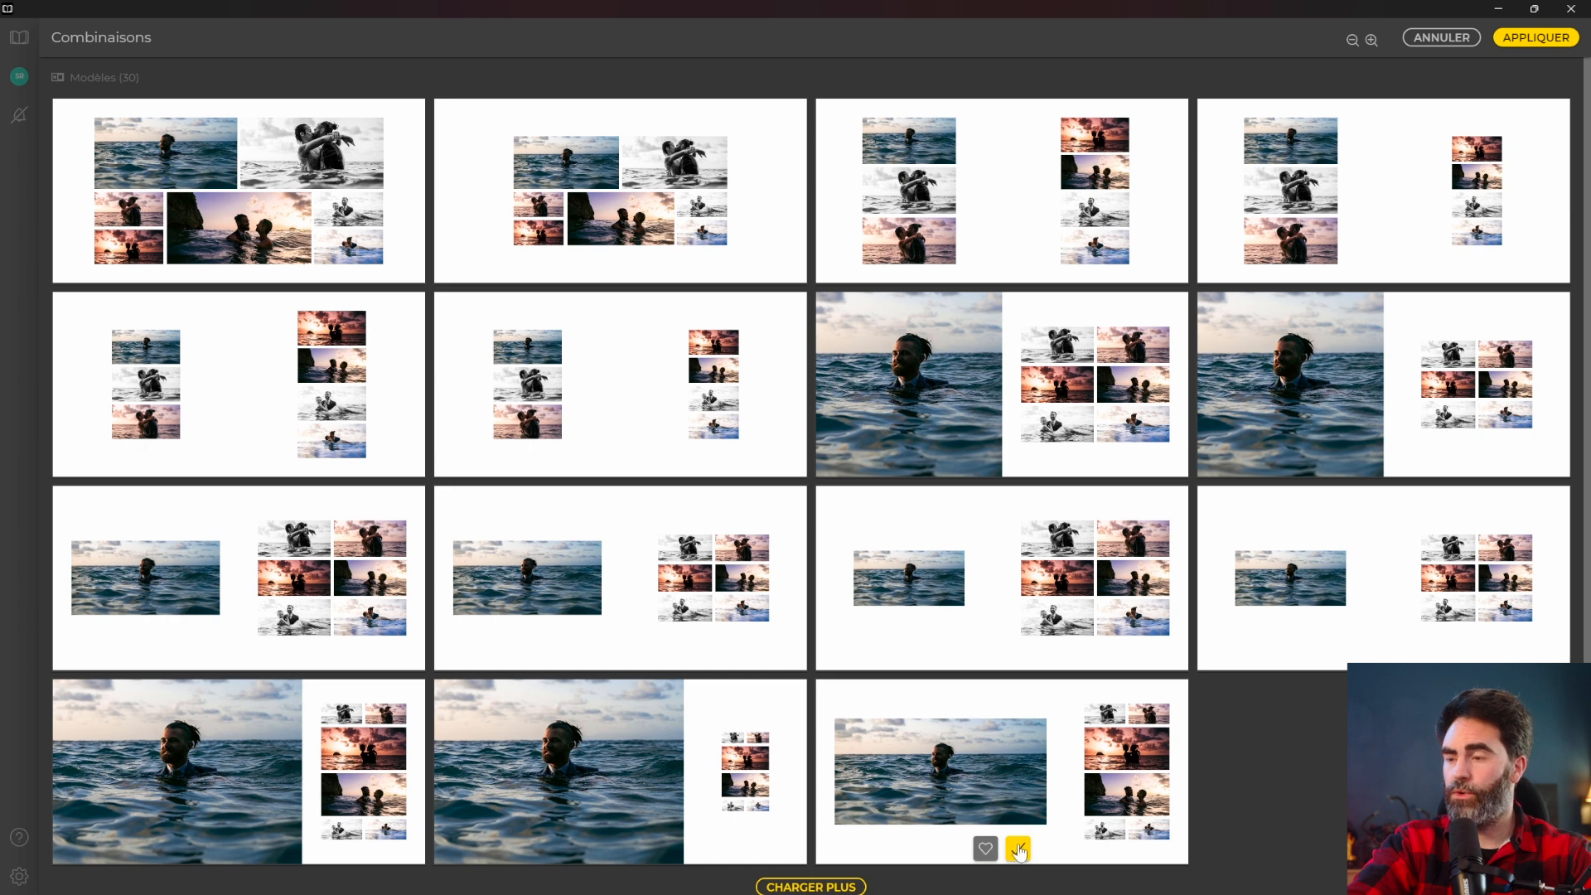
Load more combinations and apply the large-sea-portrait-plus-six-photos layout to spread 5–6.
scroll(1018, 847, "down", 1)
left_click(842, 878)
scroll(974, 759, "down", 3)
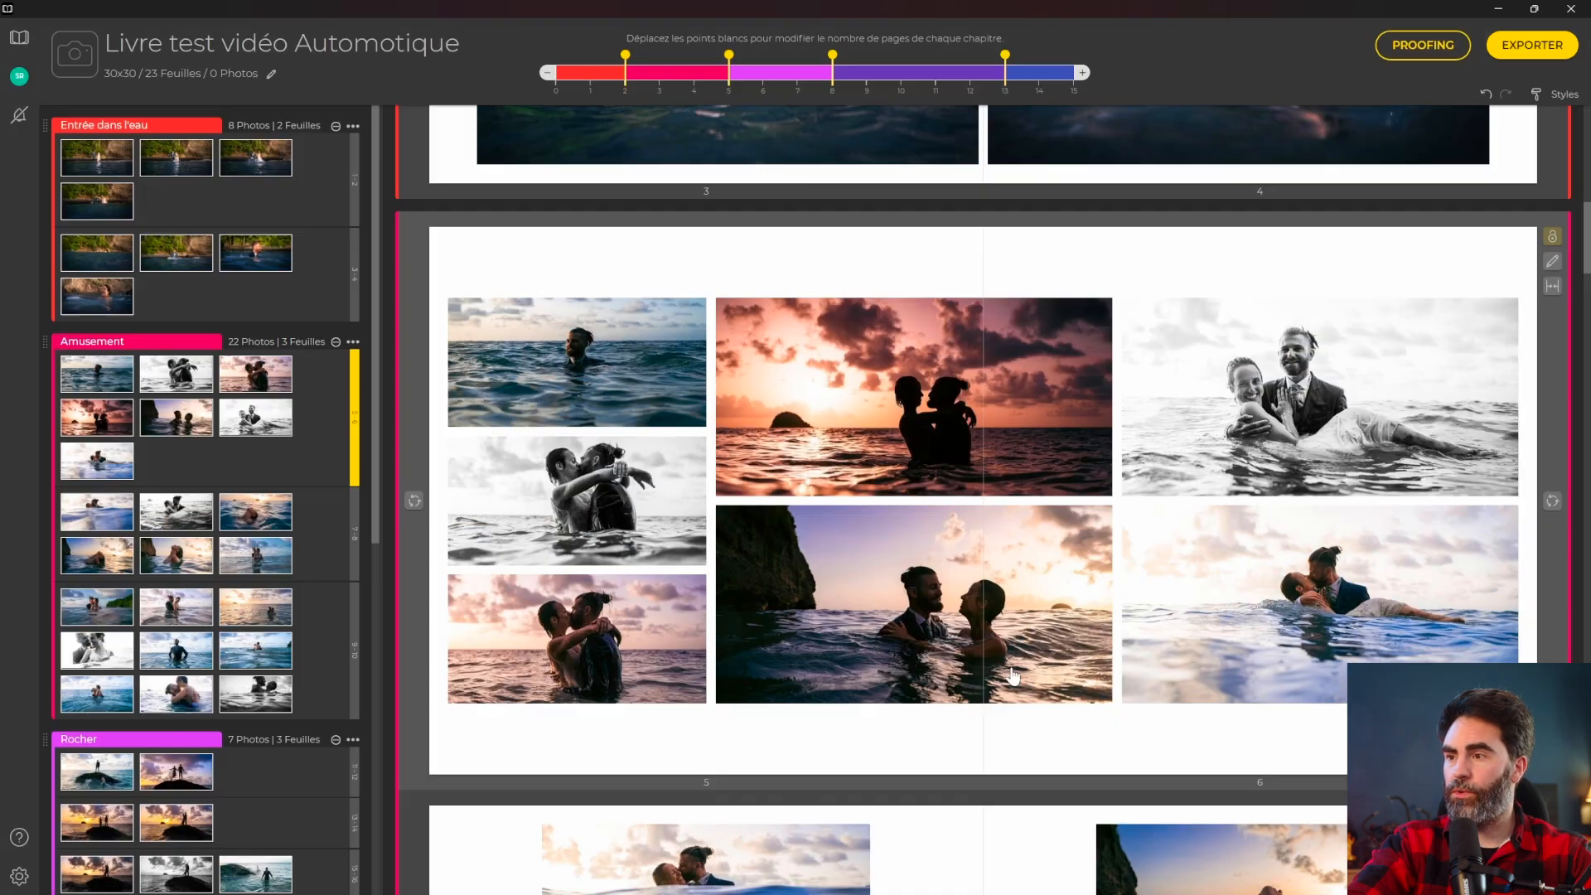
left_click(1016, 631)
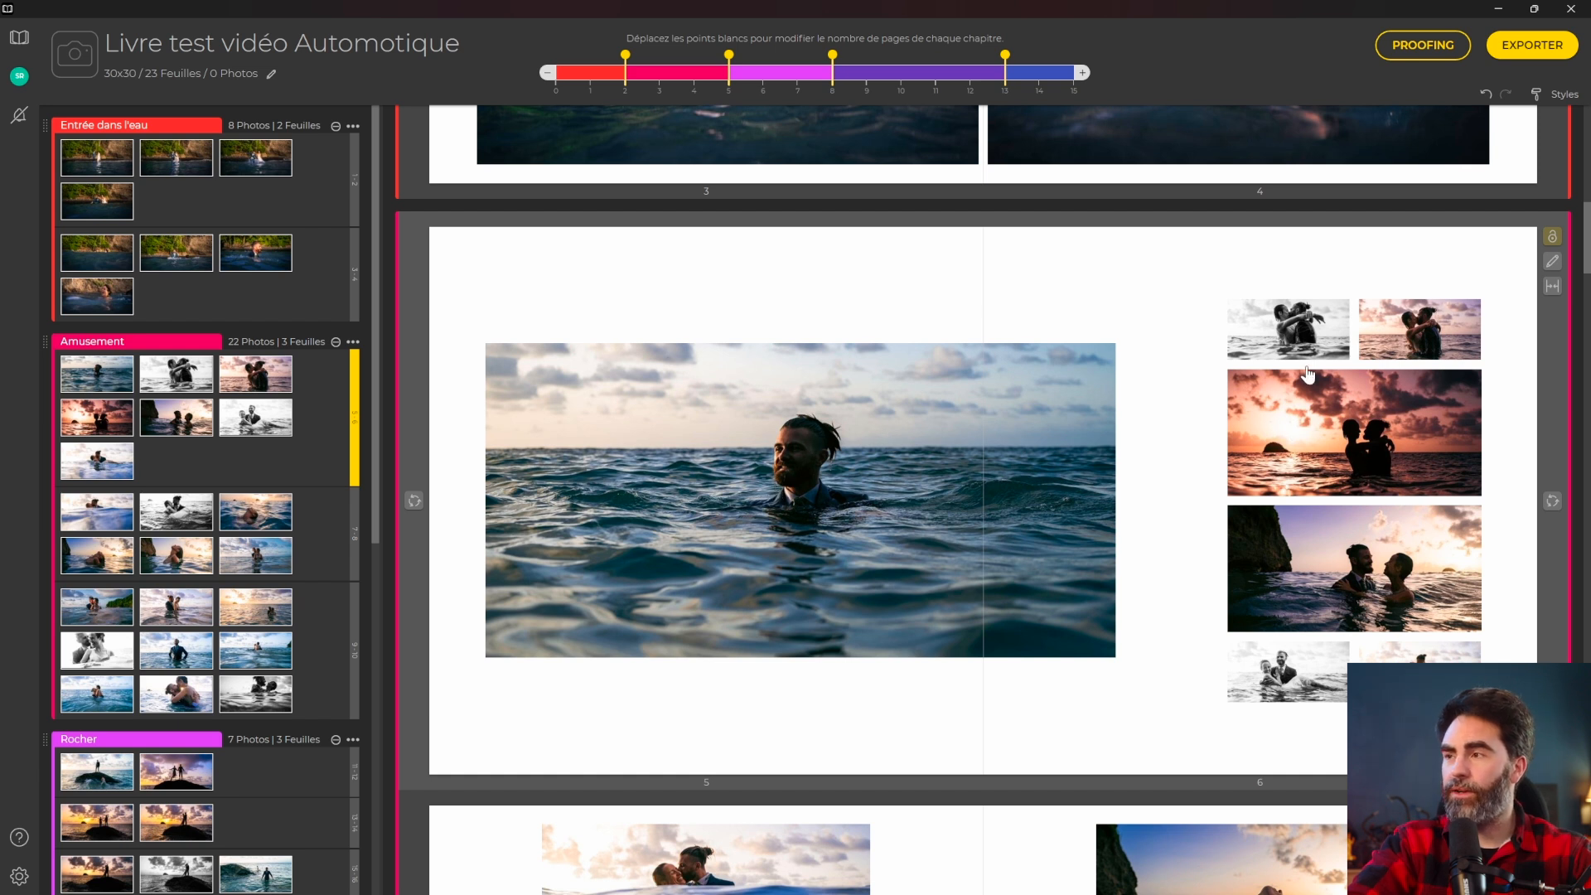
Swap the sunset silhouette into the large left slot and move the first Amusement photo fifth.
left_click(1551, 263)
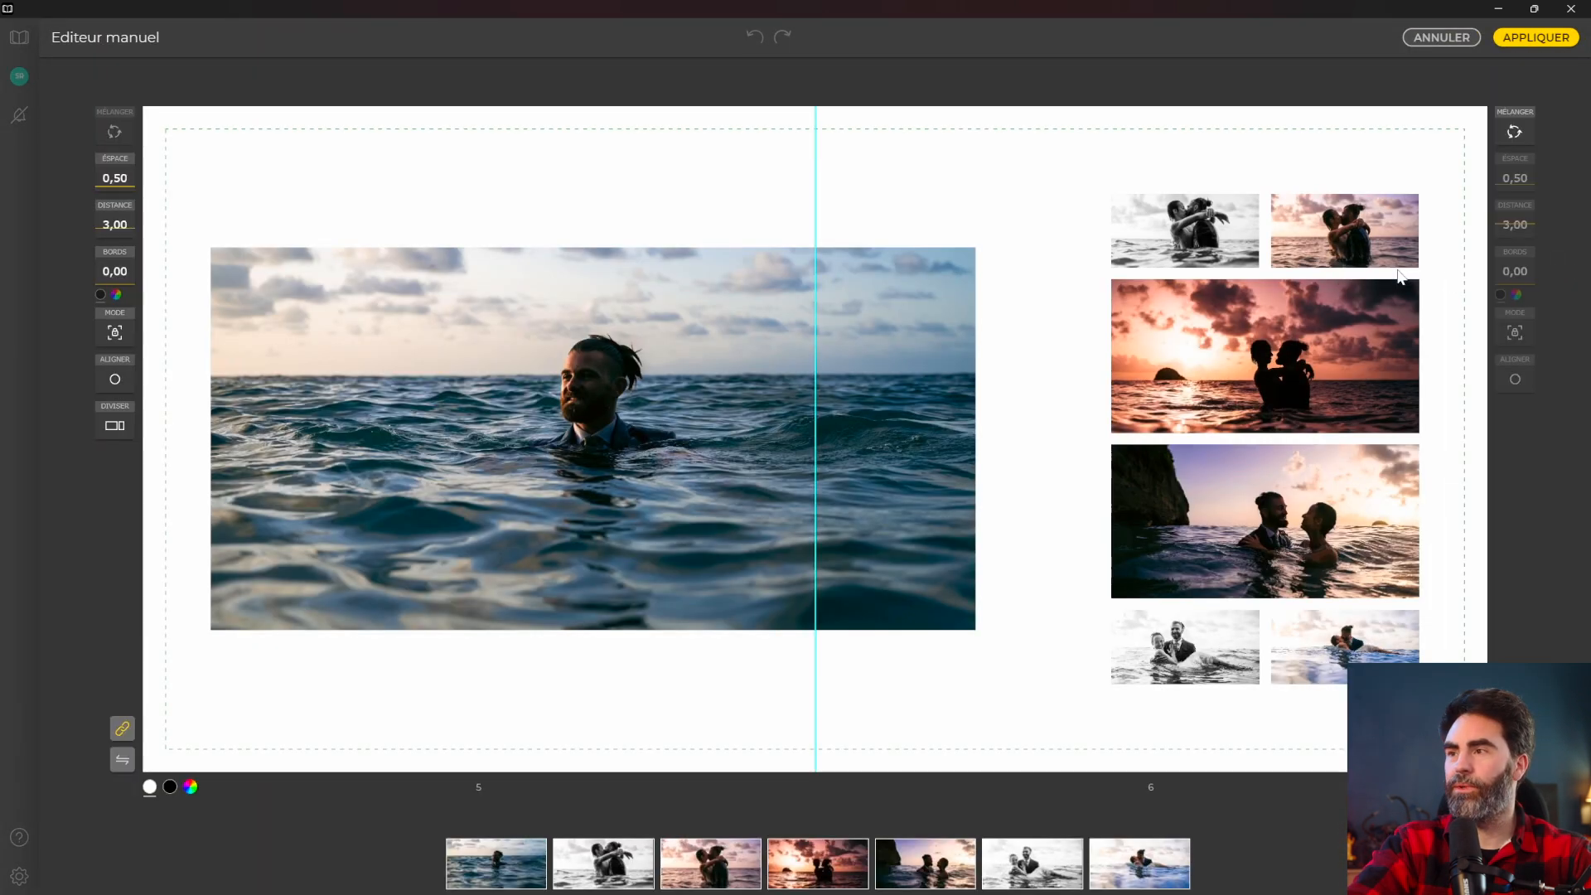
left_click_drag(1227, 374, 736, 497)
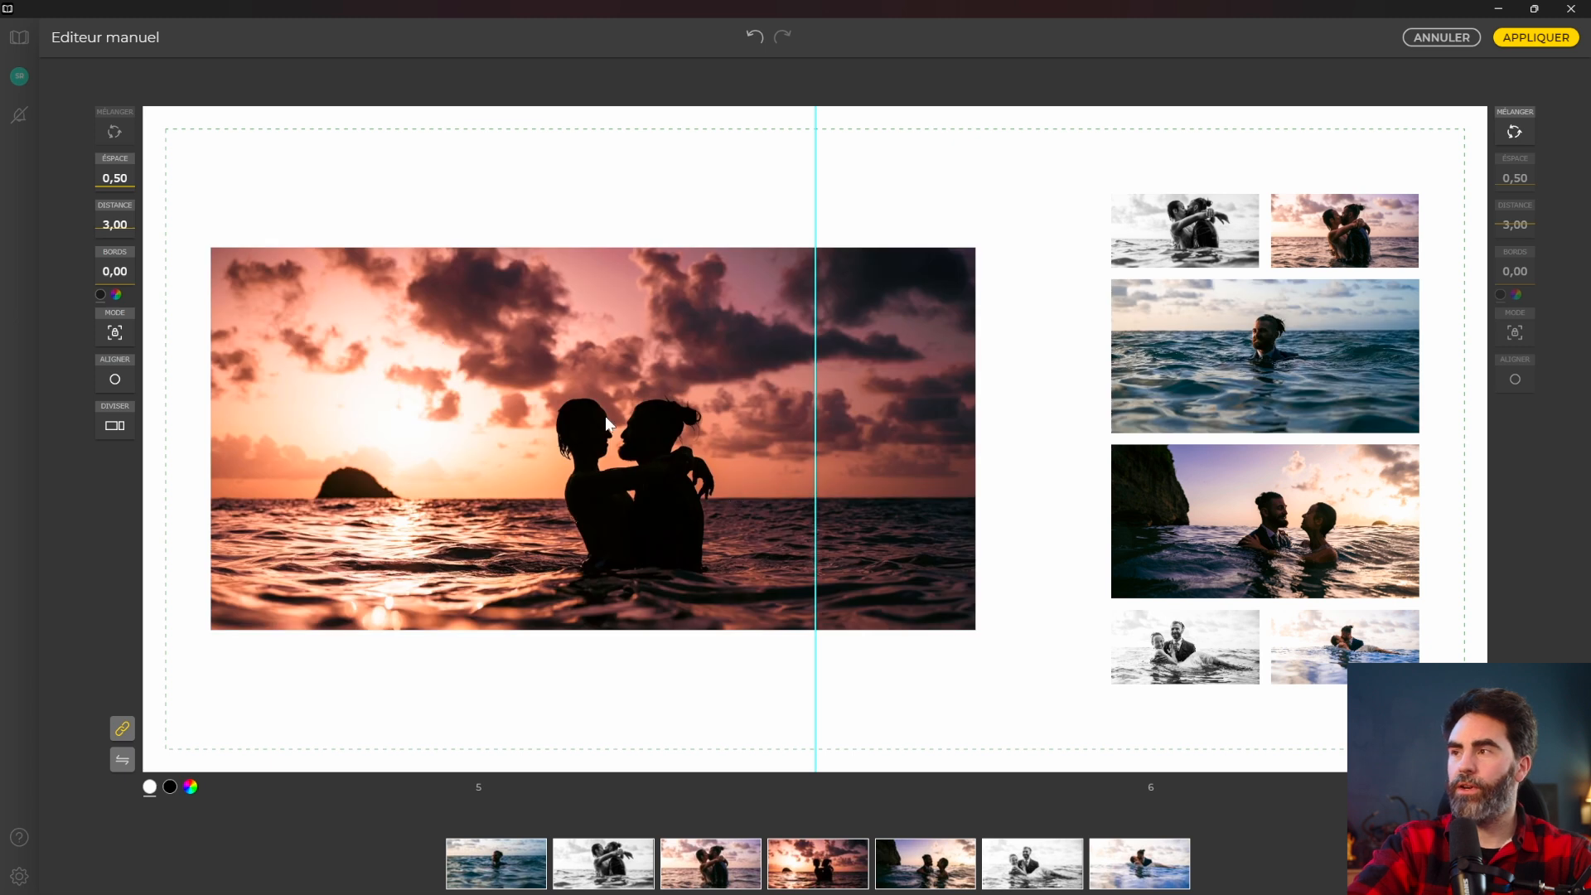
left_click(1546, 39)
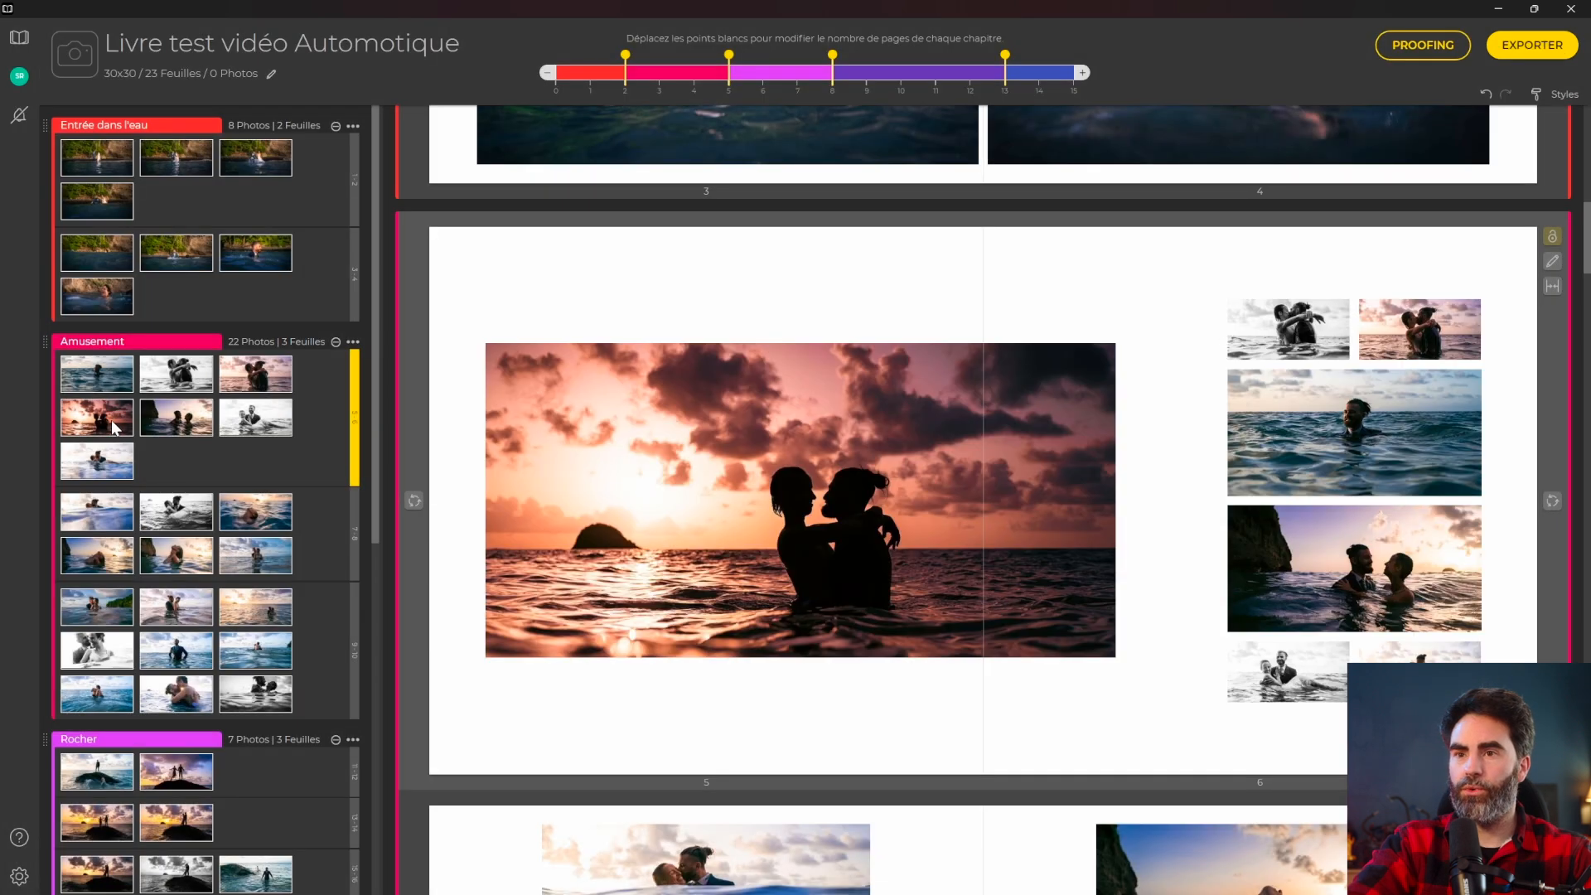
left_click_drag(95, 372, 176, 416)
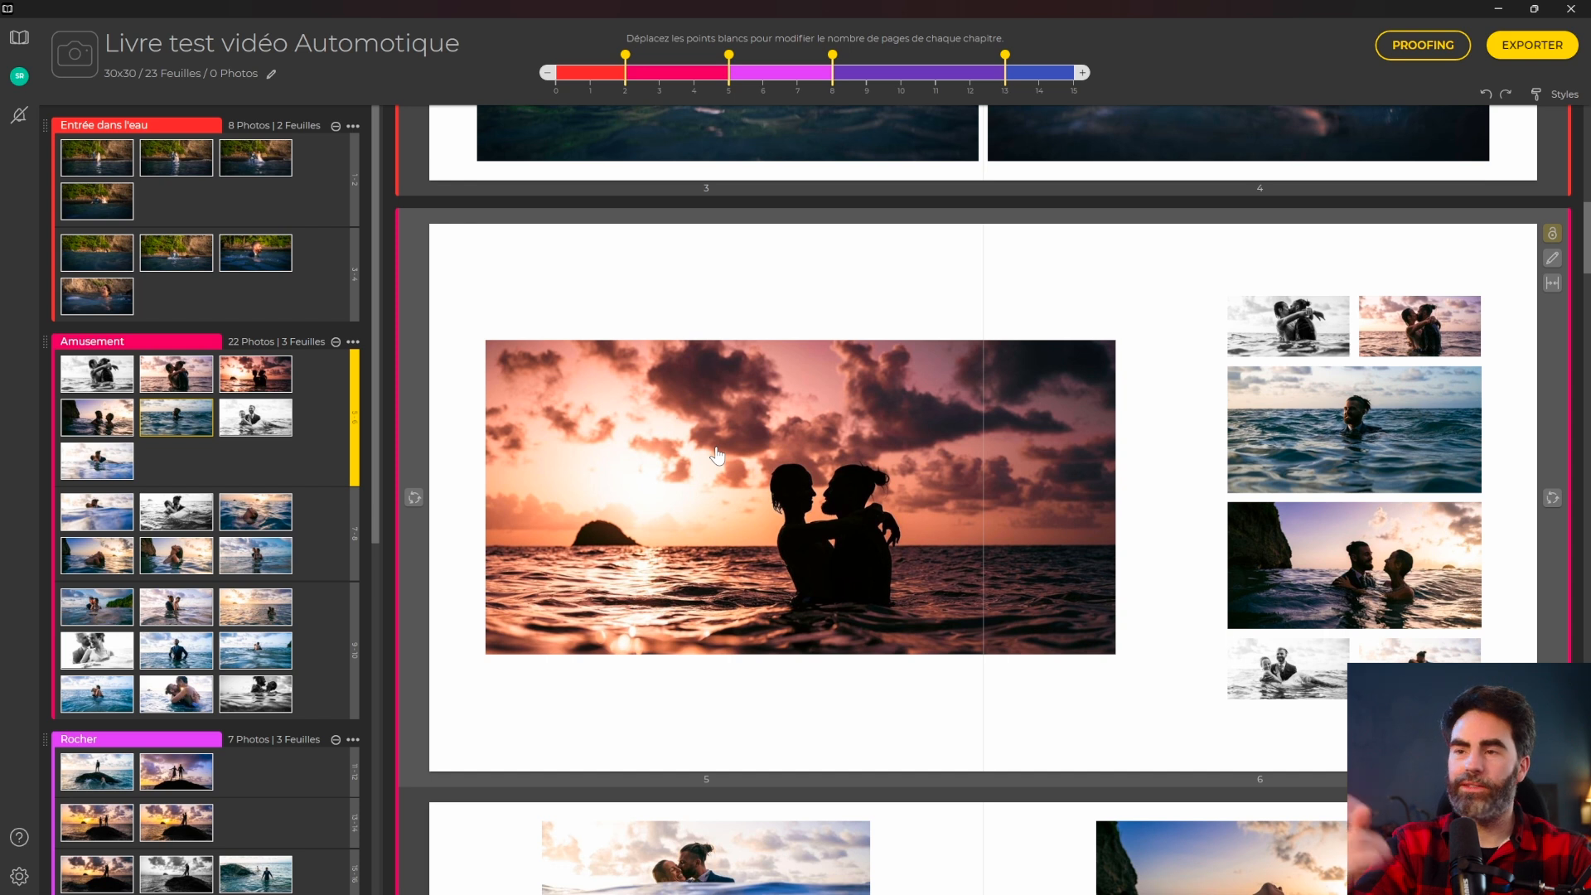
Reshuffle page 8's photo arrangement once and page 7's twice.
scroll(1137, 537, "down", 4)
scroll(1136, 537, "down", 3)
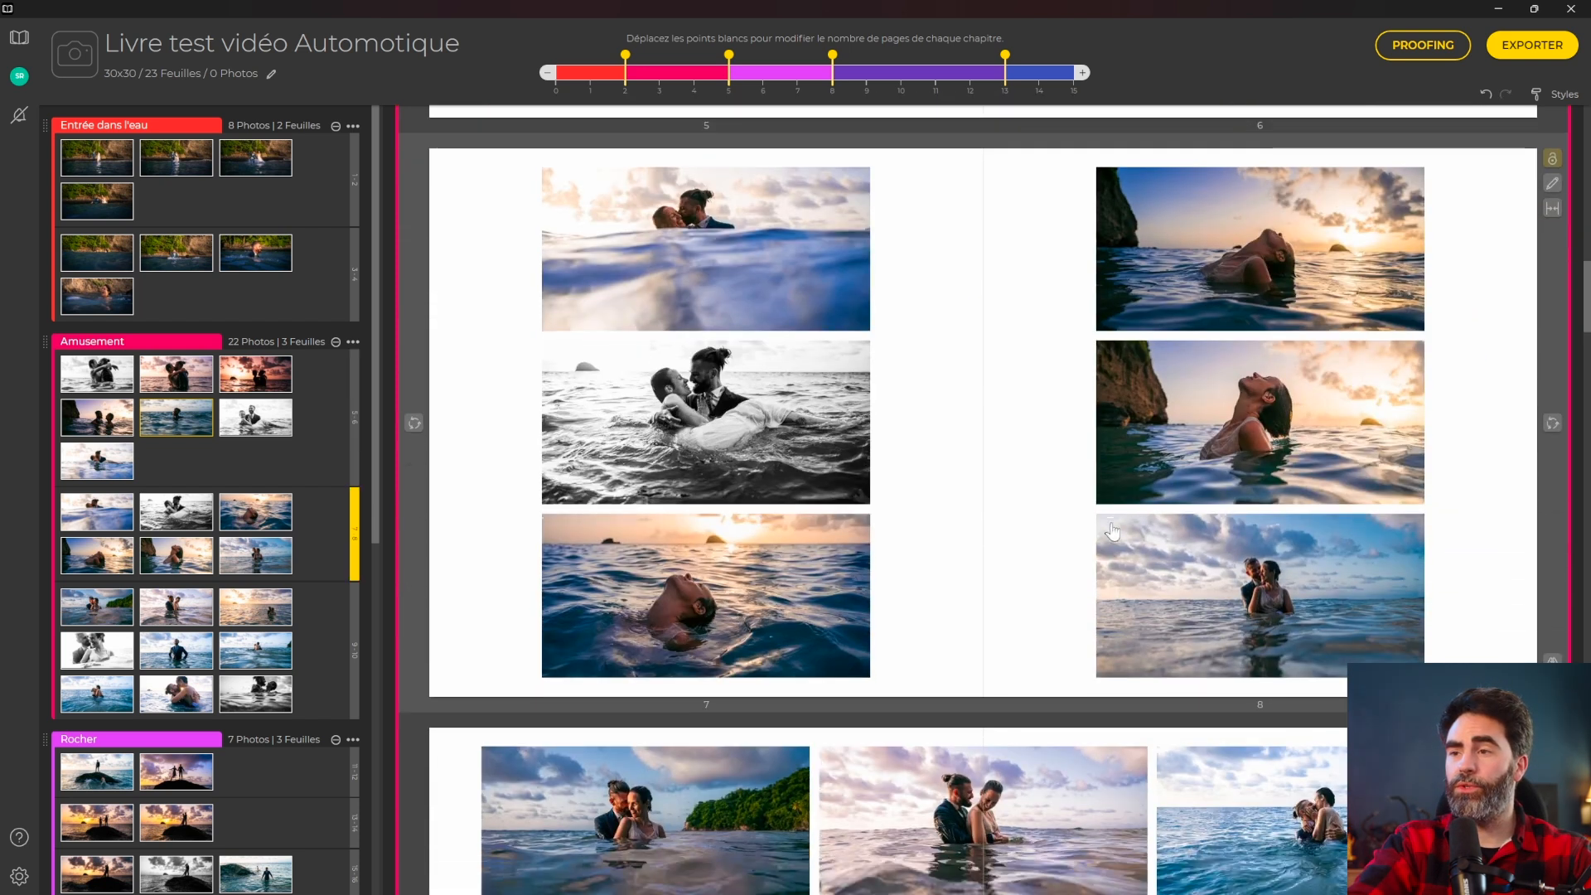
left_click(1552, 426)
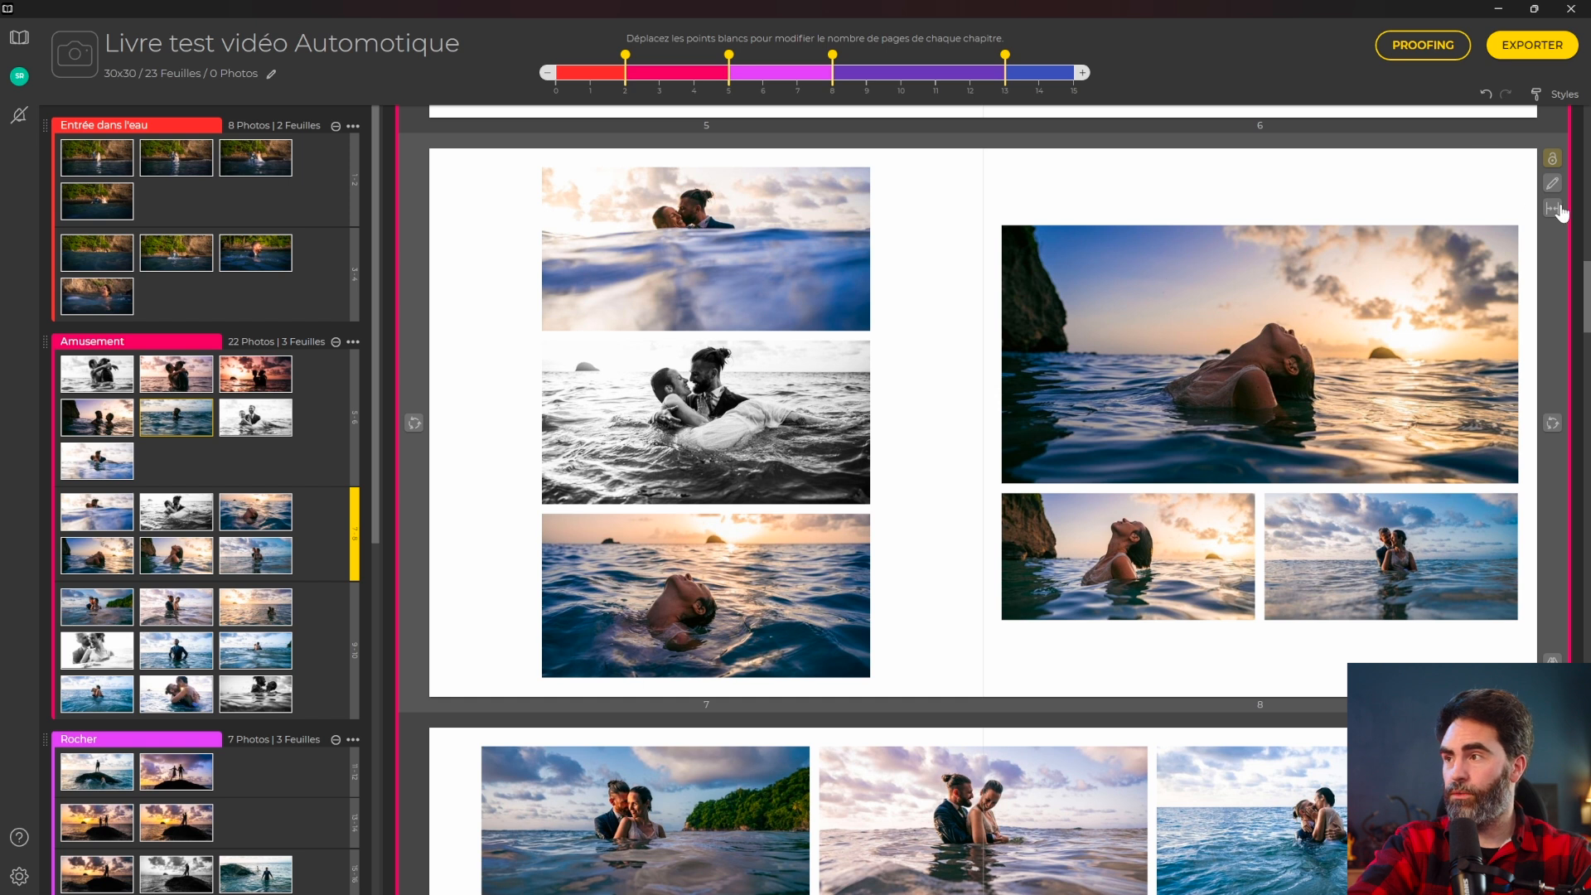
left_click(414, 424)
left_click(411, 424)
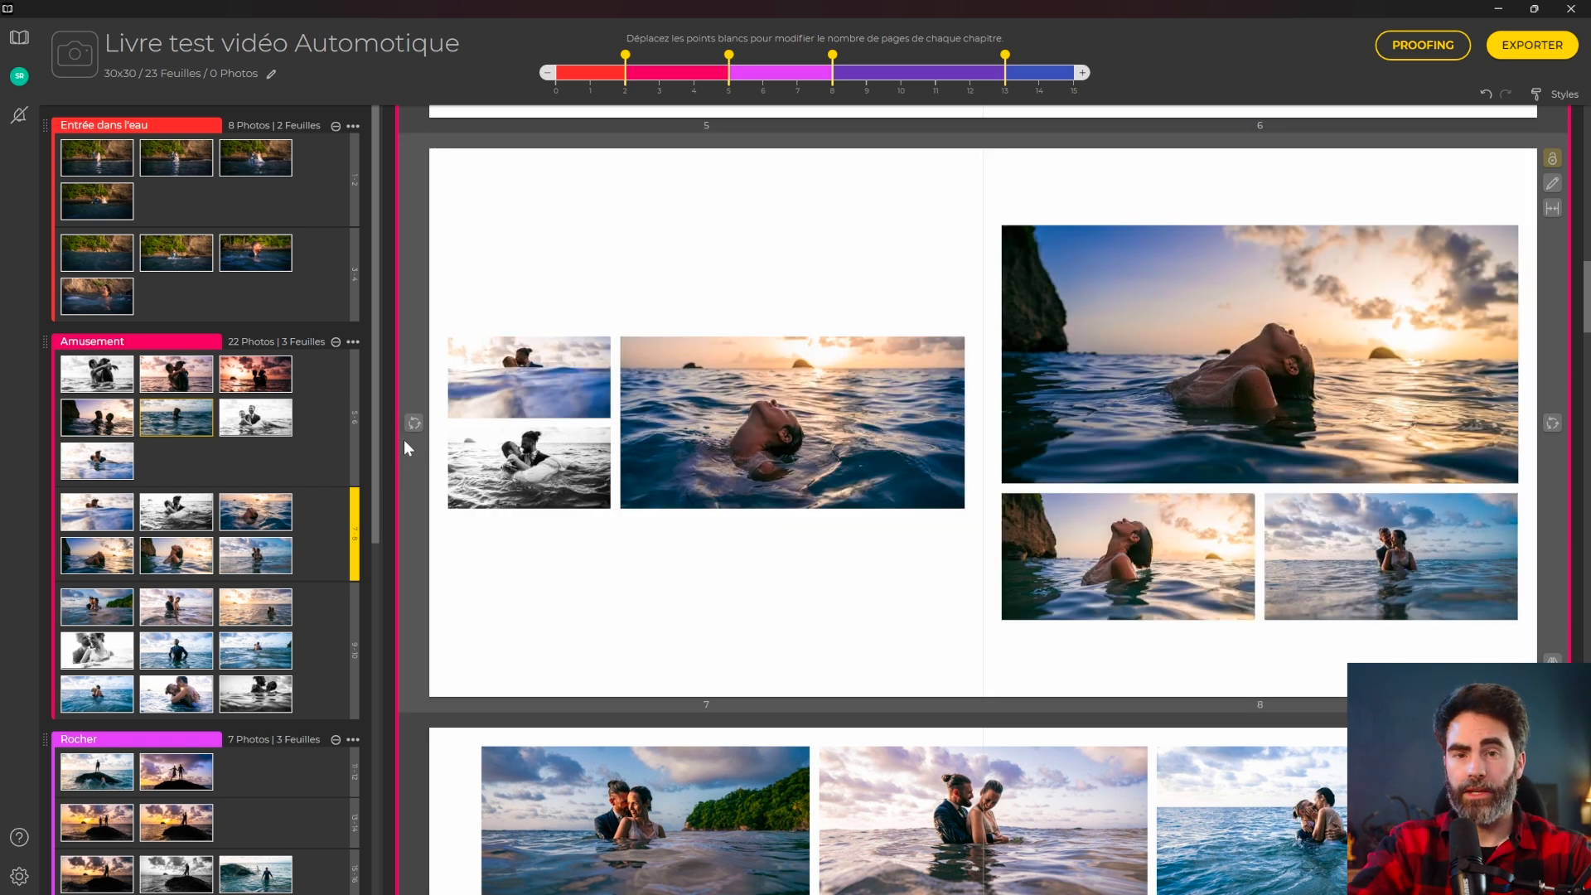
left_click(1537, 94)
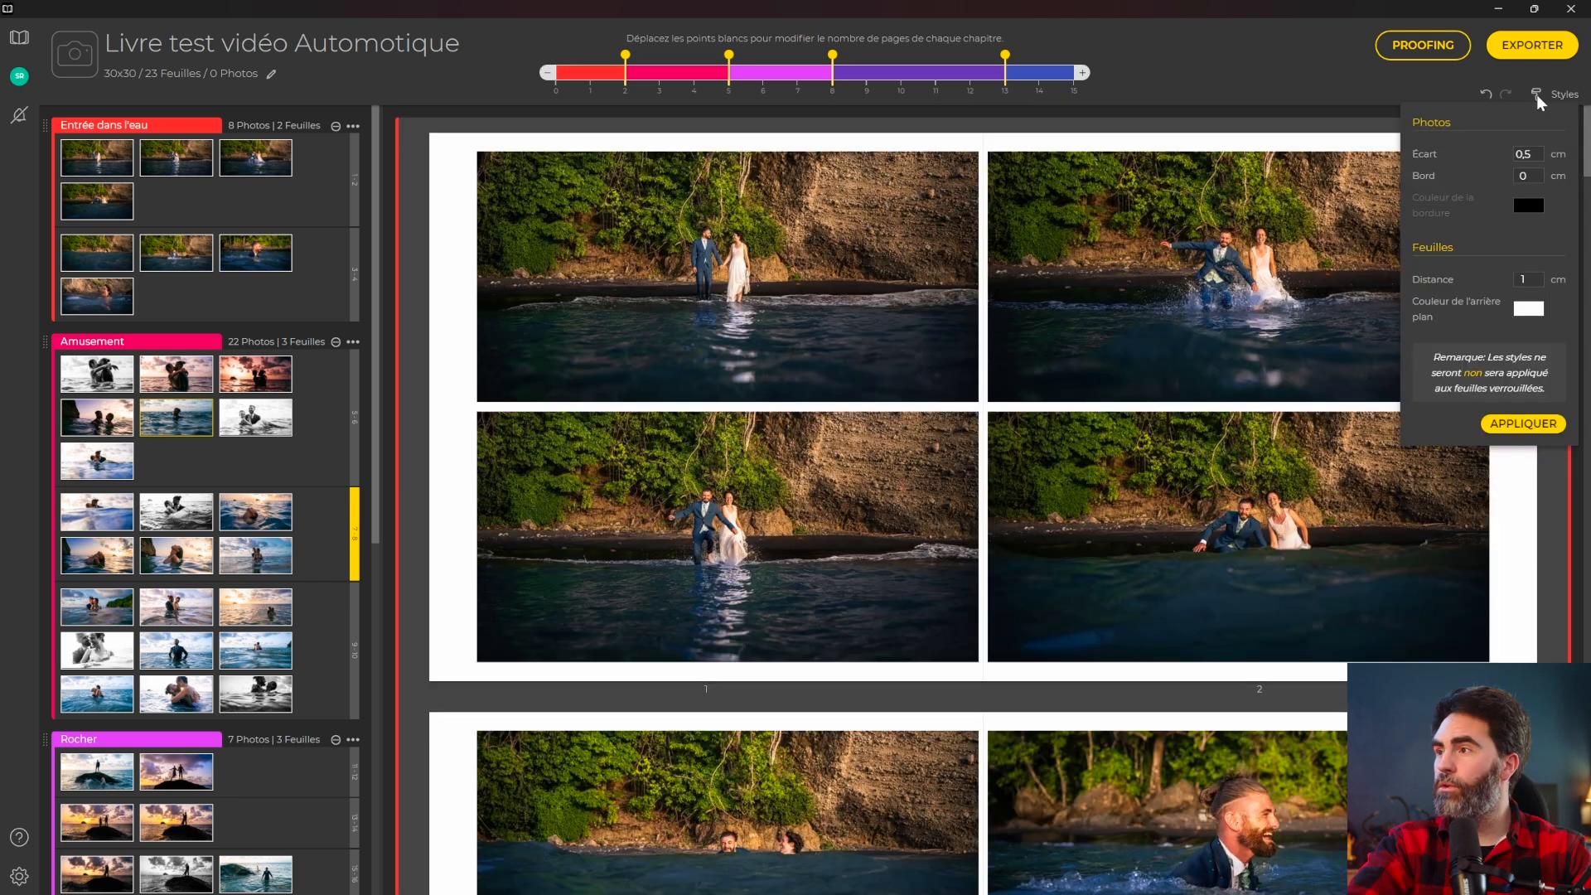
Apply a 2 cm photo gap book-wide, then try a black border around photos.
left_click(1537, 150)
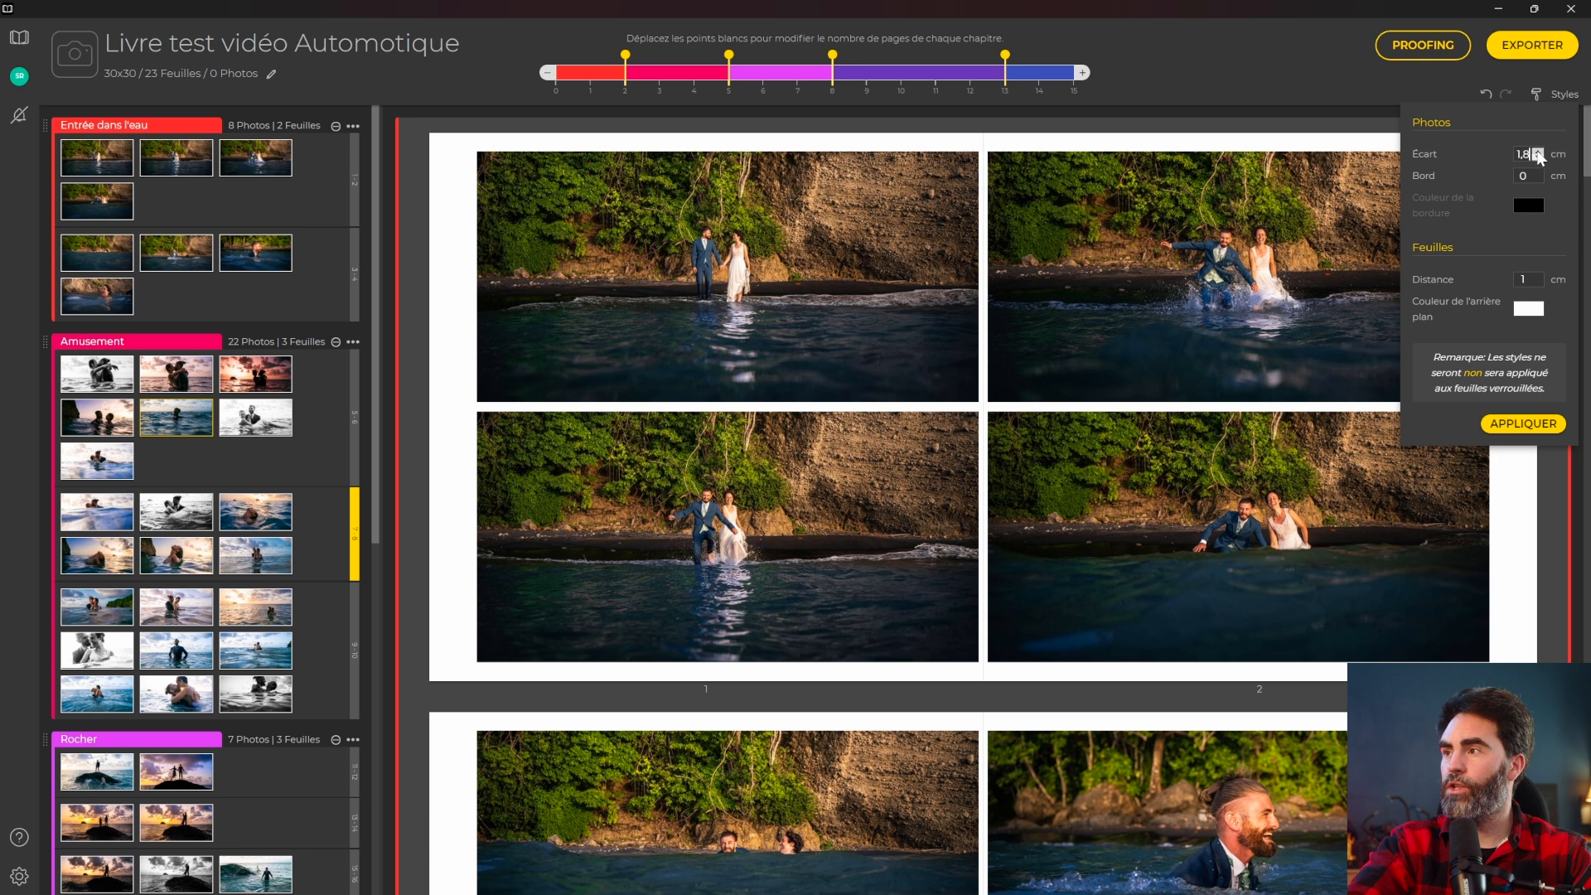
left_click(1523, 423)
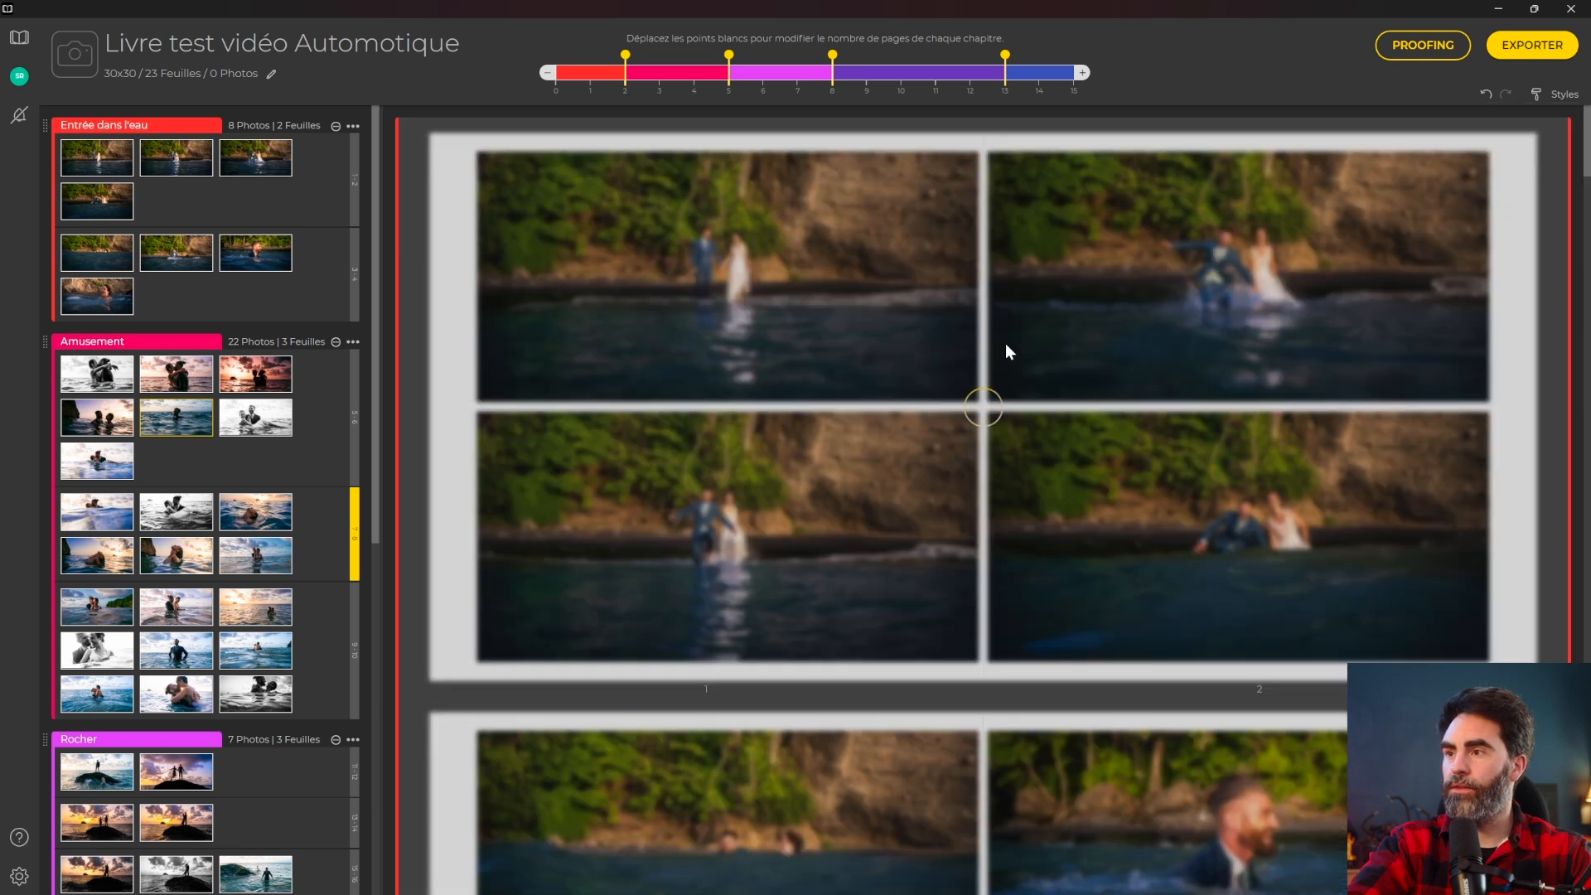
left_click(1543, 94)
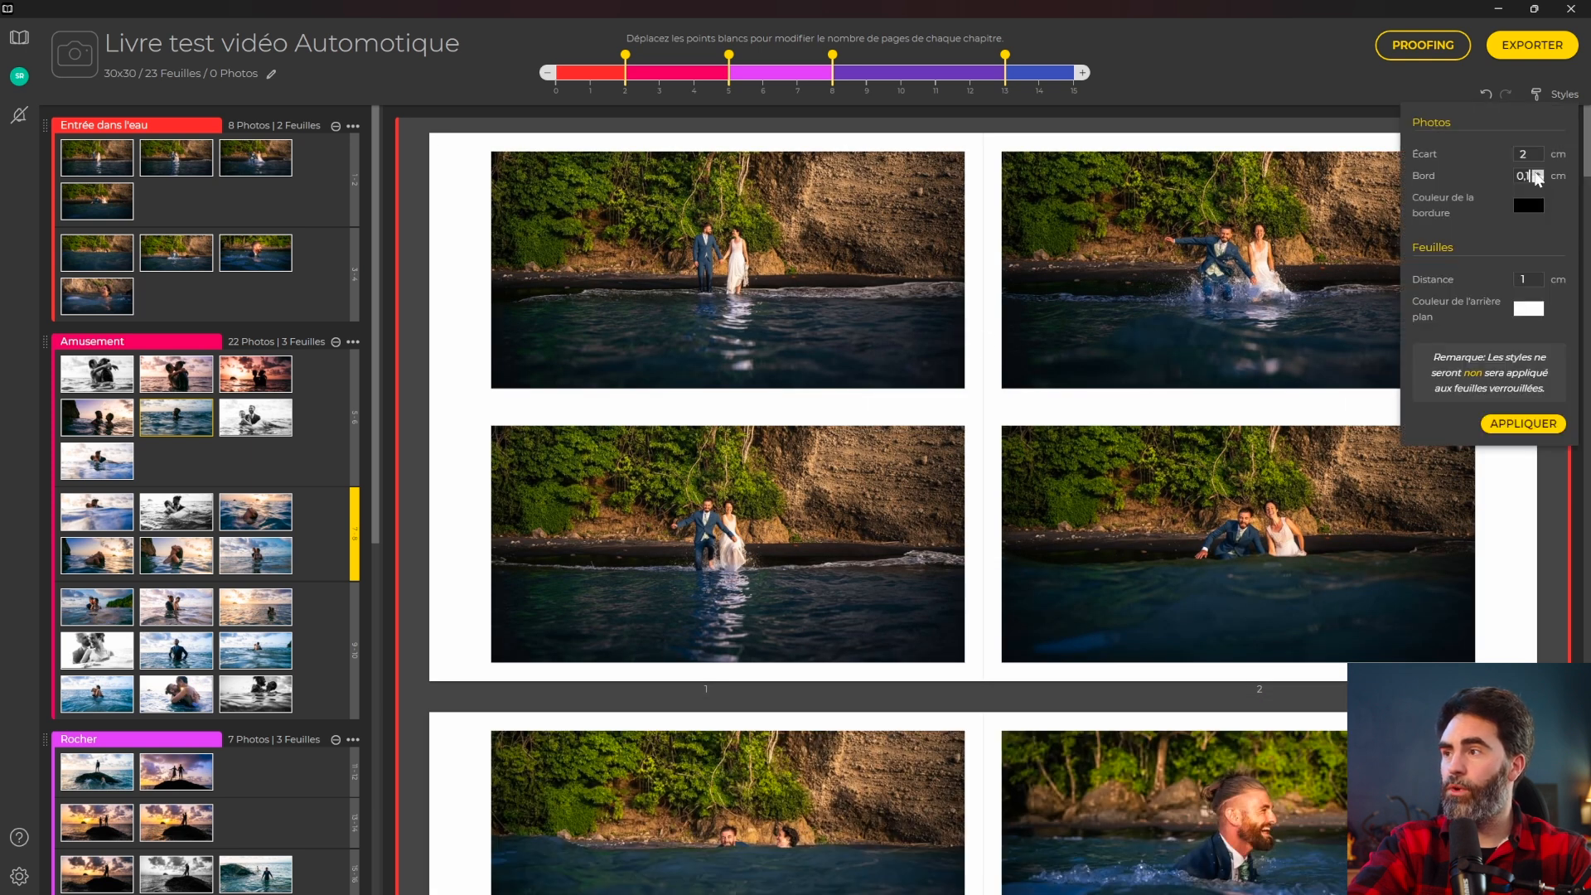
left_click(1529, 425)
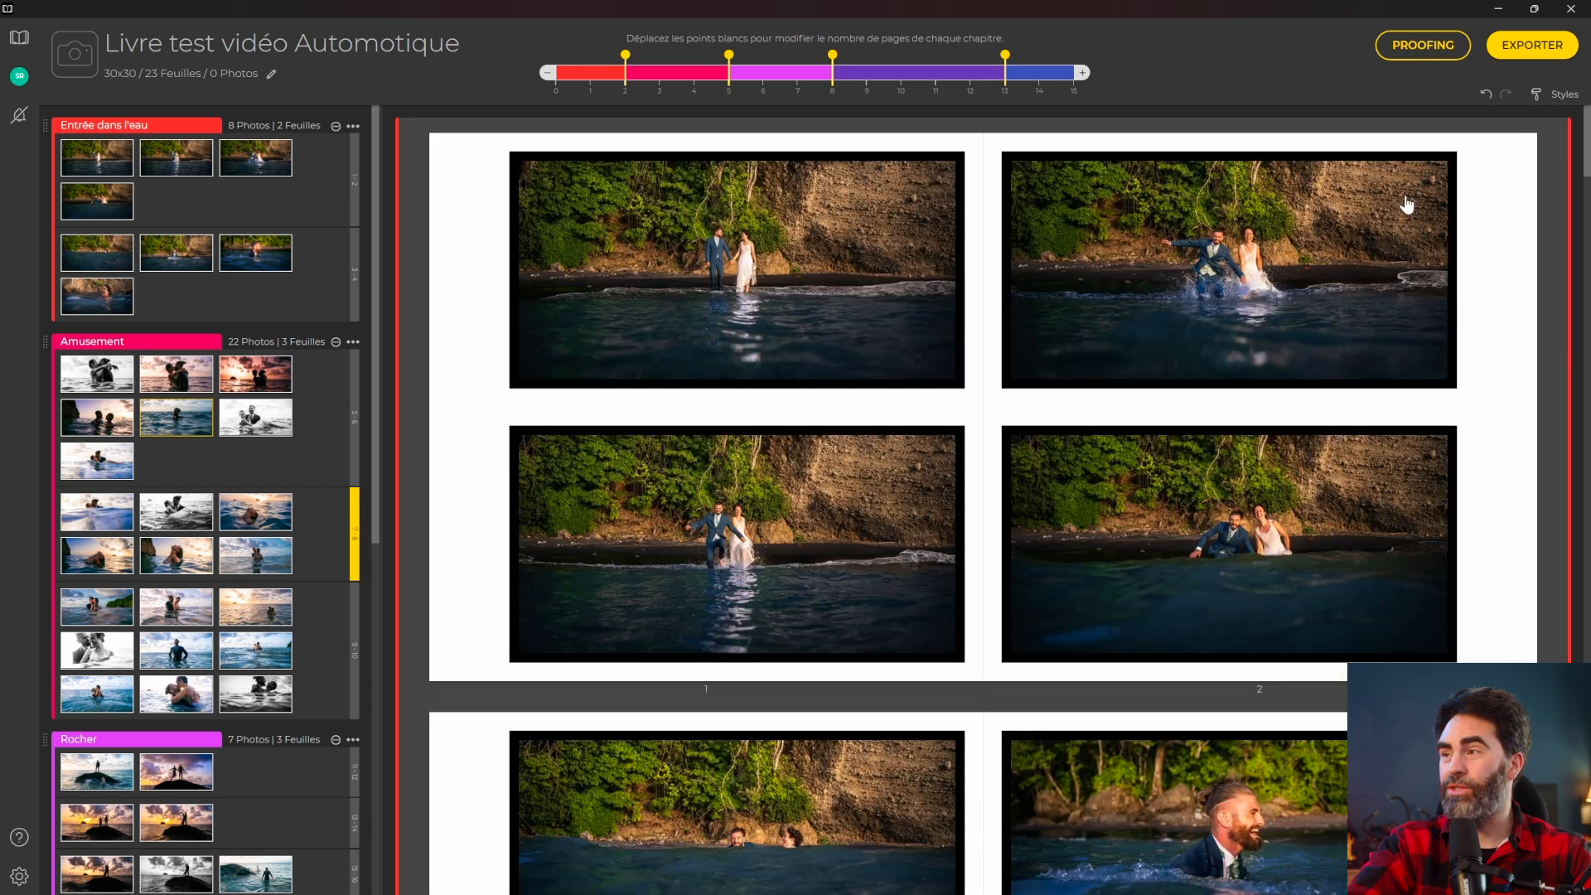
Reset the border to 0 with wider page margins and reapply the styles.
left_click(1541, 98)
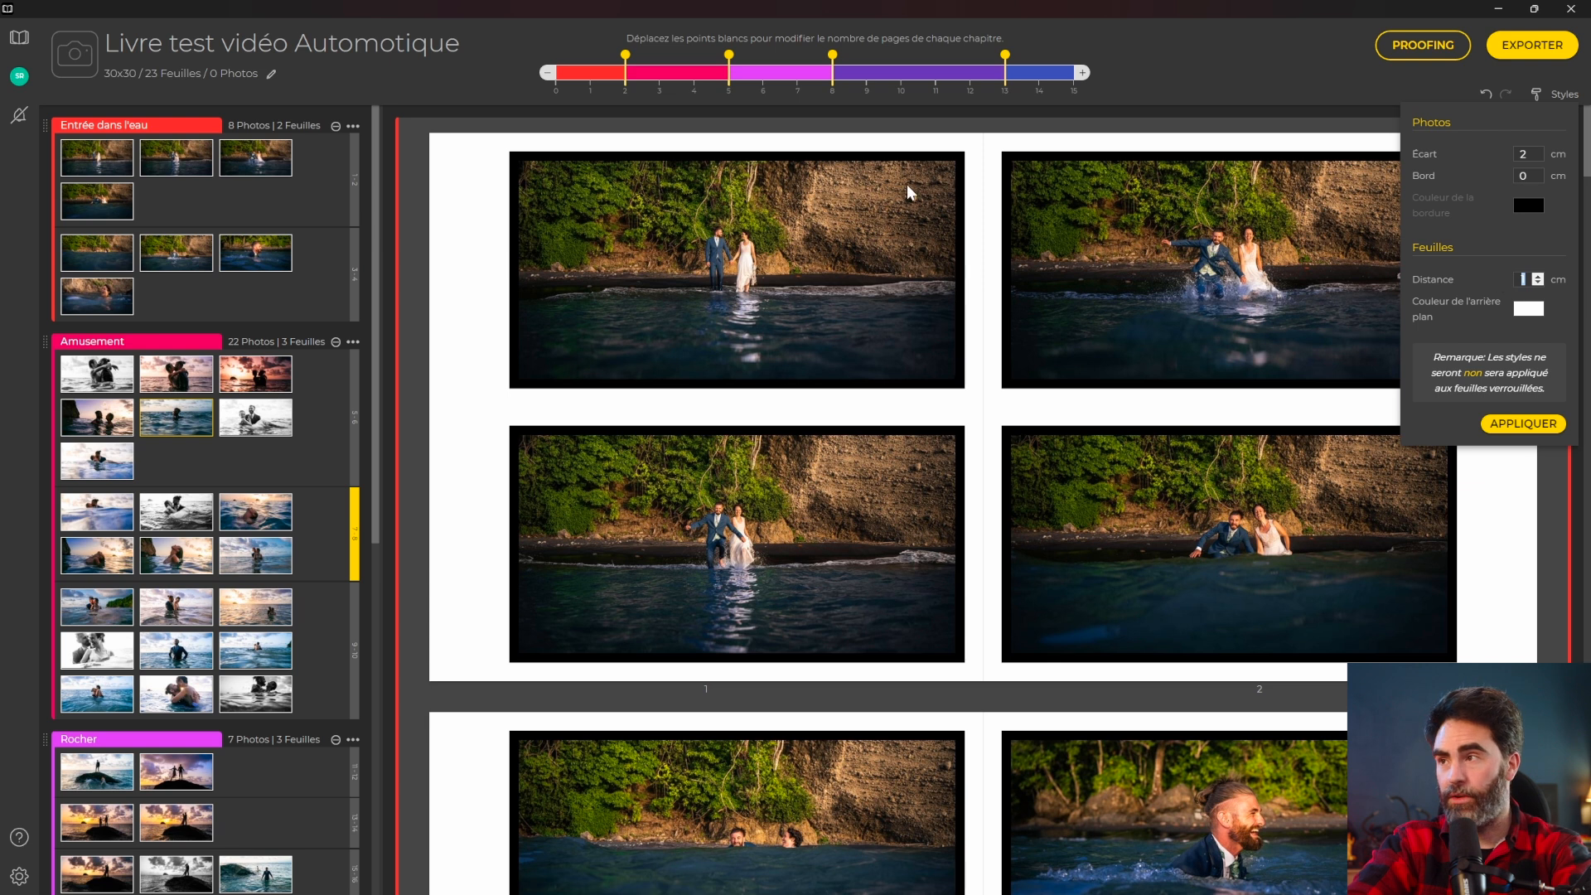
left_click(1506, 425)
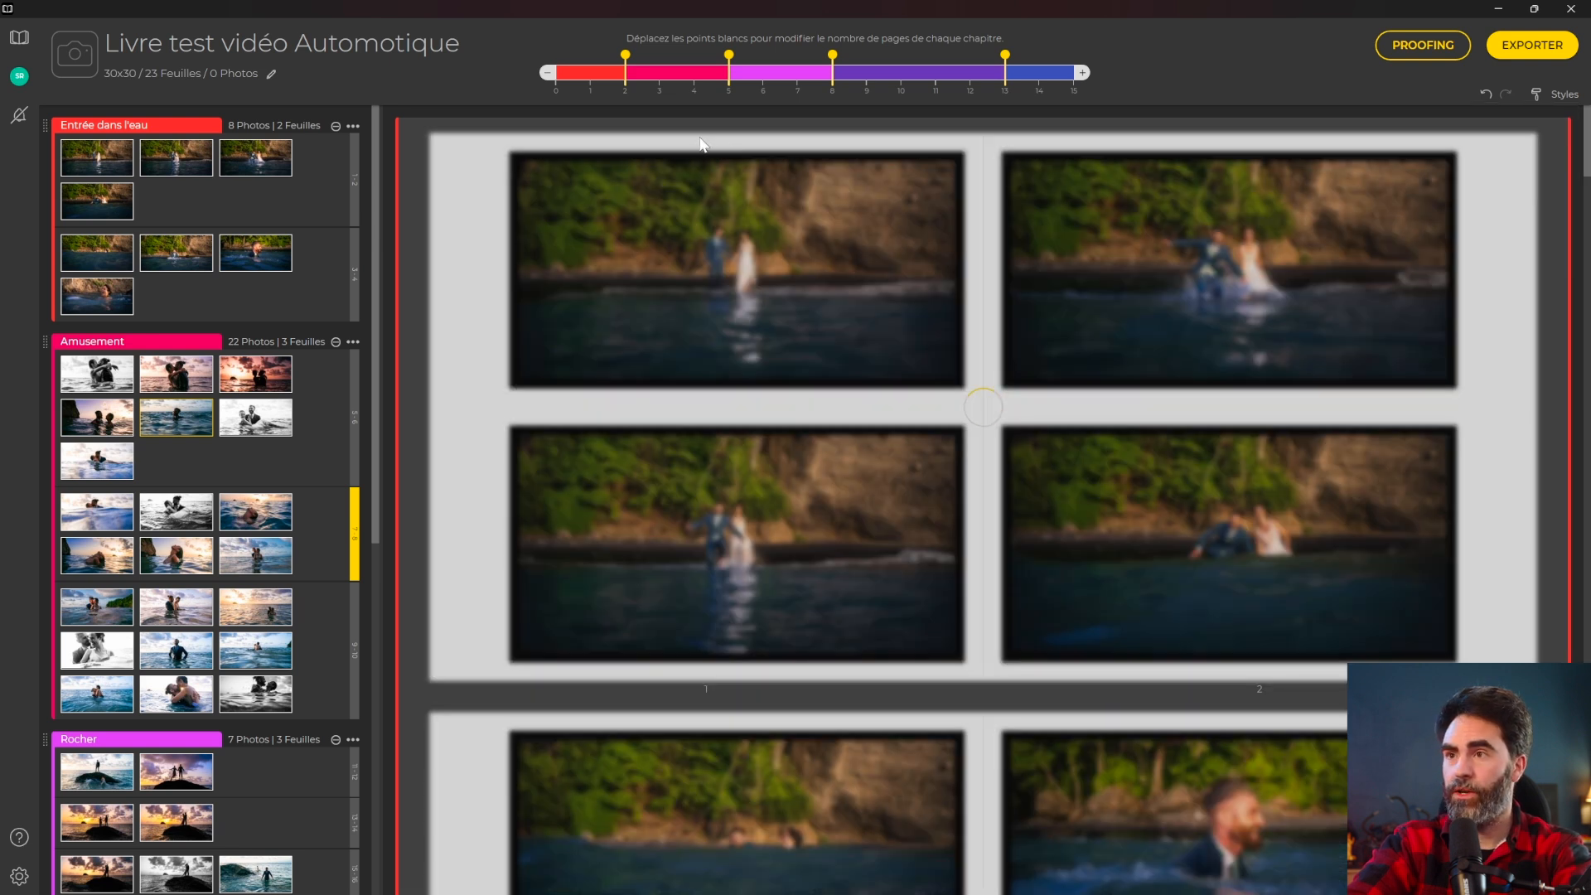
left_click(1530, 98)
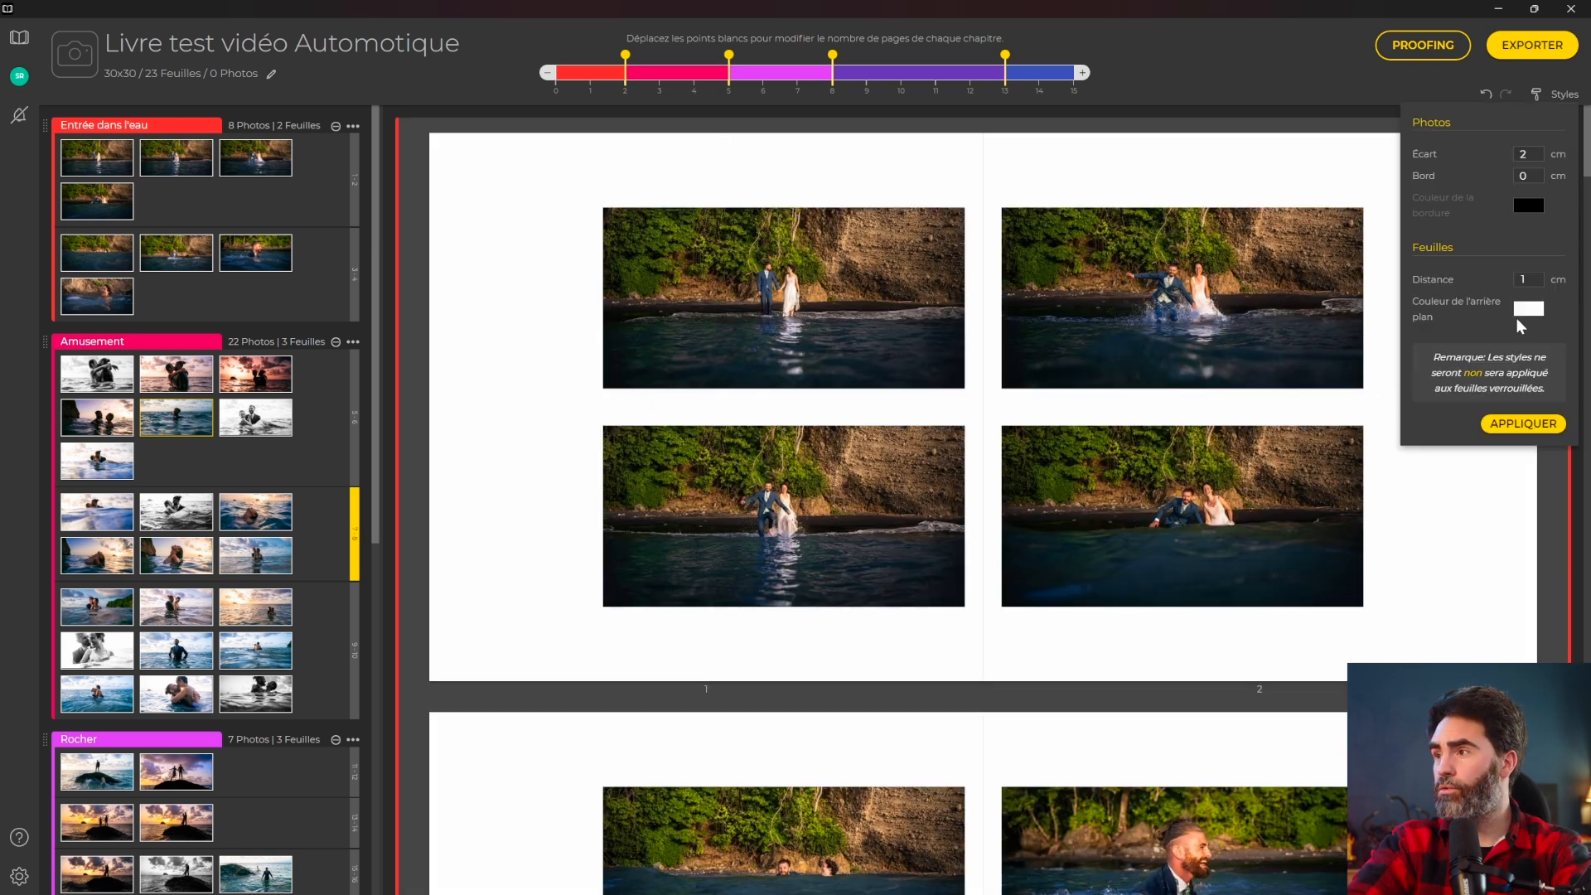
left_click(1524, 424)
scroll(1522, 431, "down", 15)
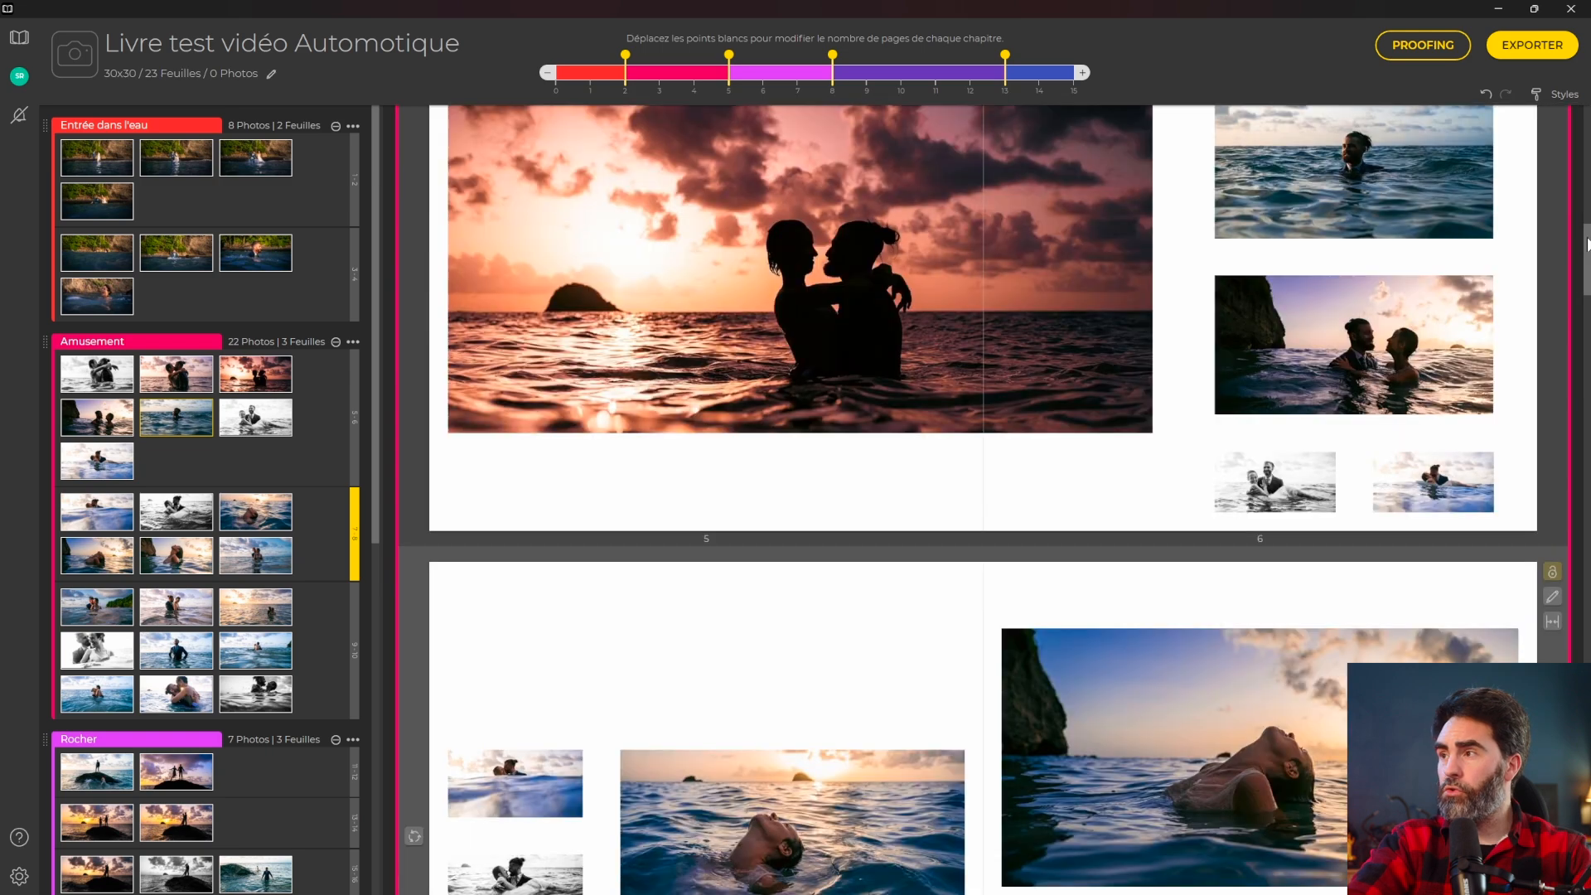
left_click_drag(1585, 696, 1547, 107)
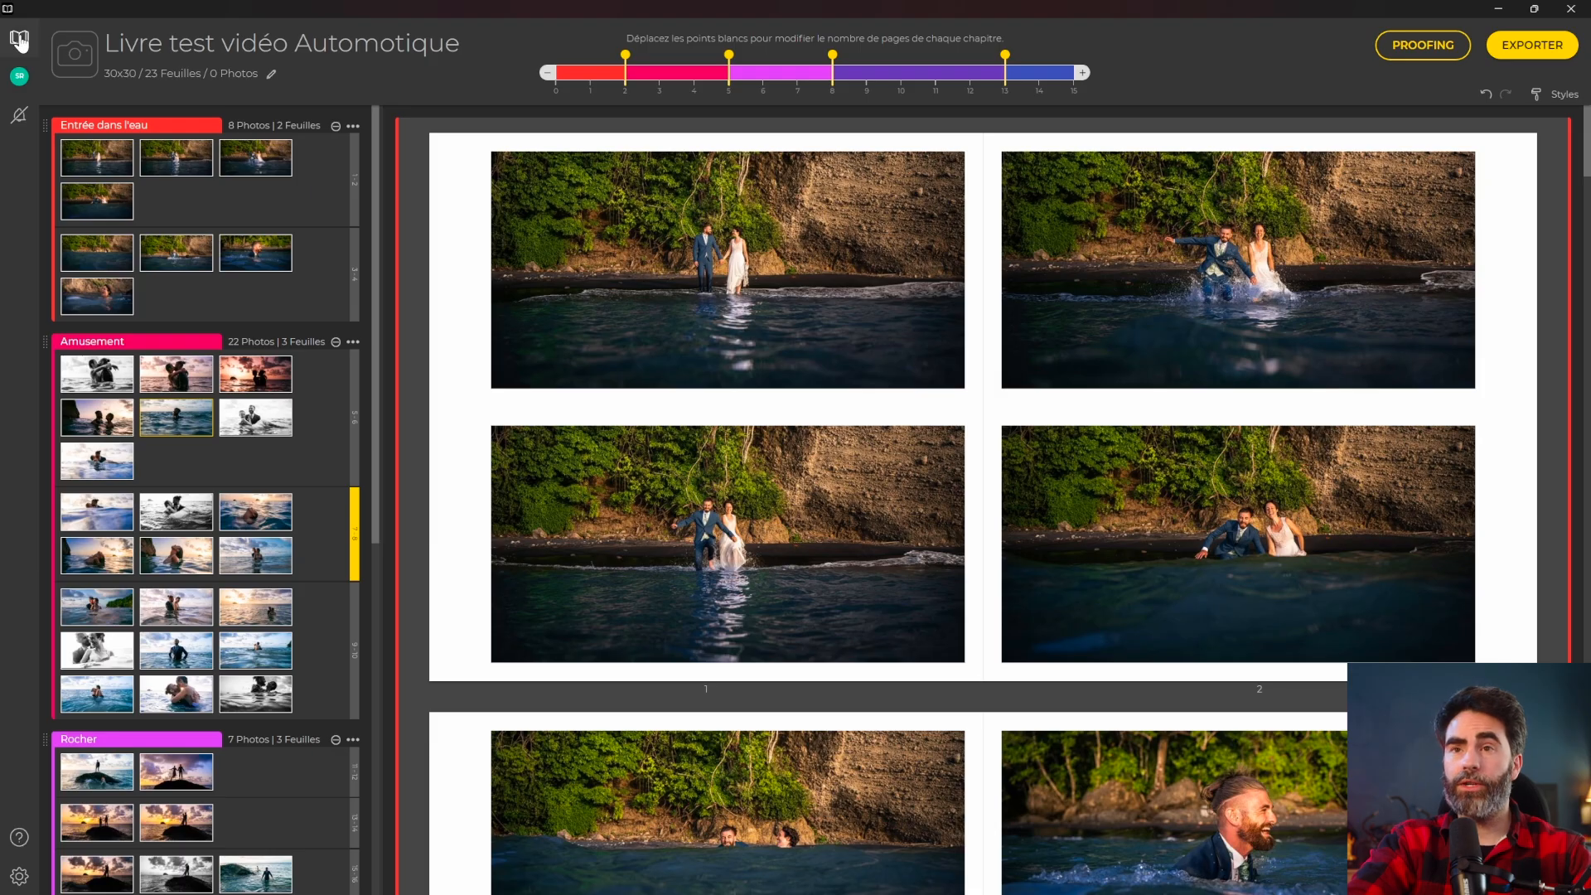
Open the test book project from the projects overview, then return home.
left_click(20, 42)
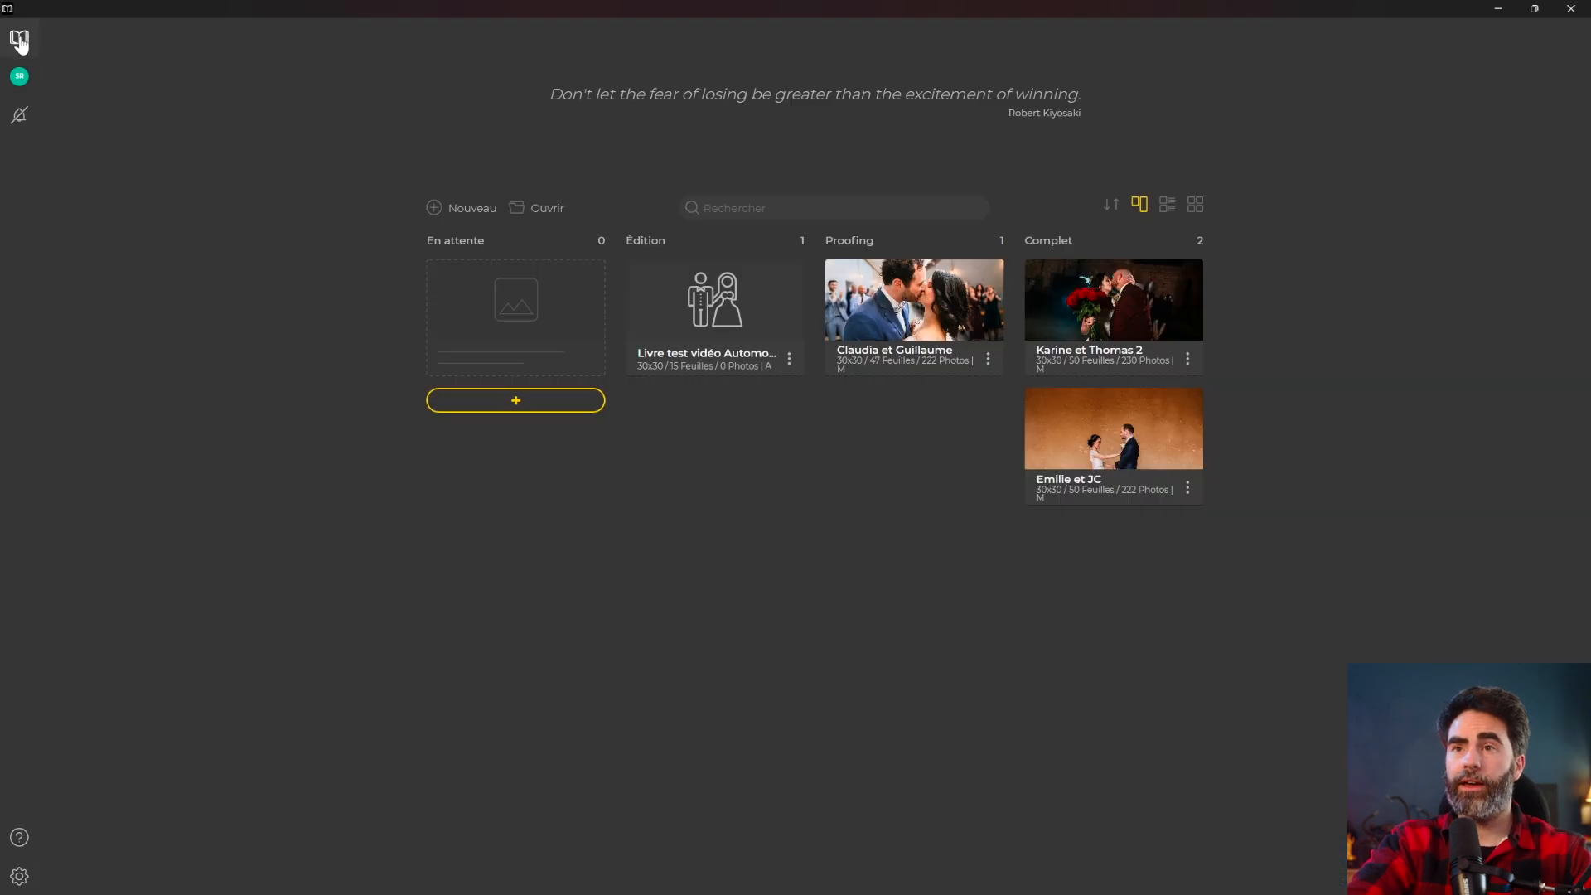
left_click(788, 358)
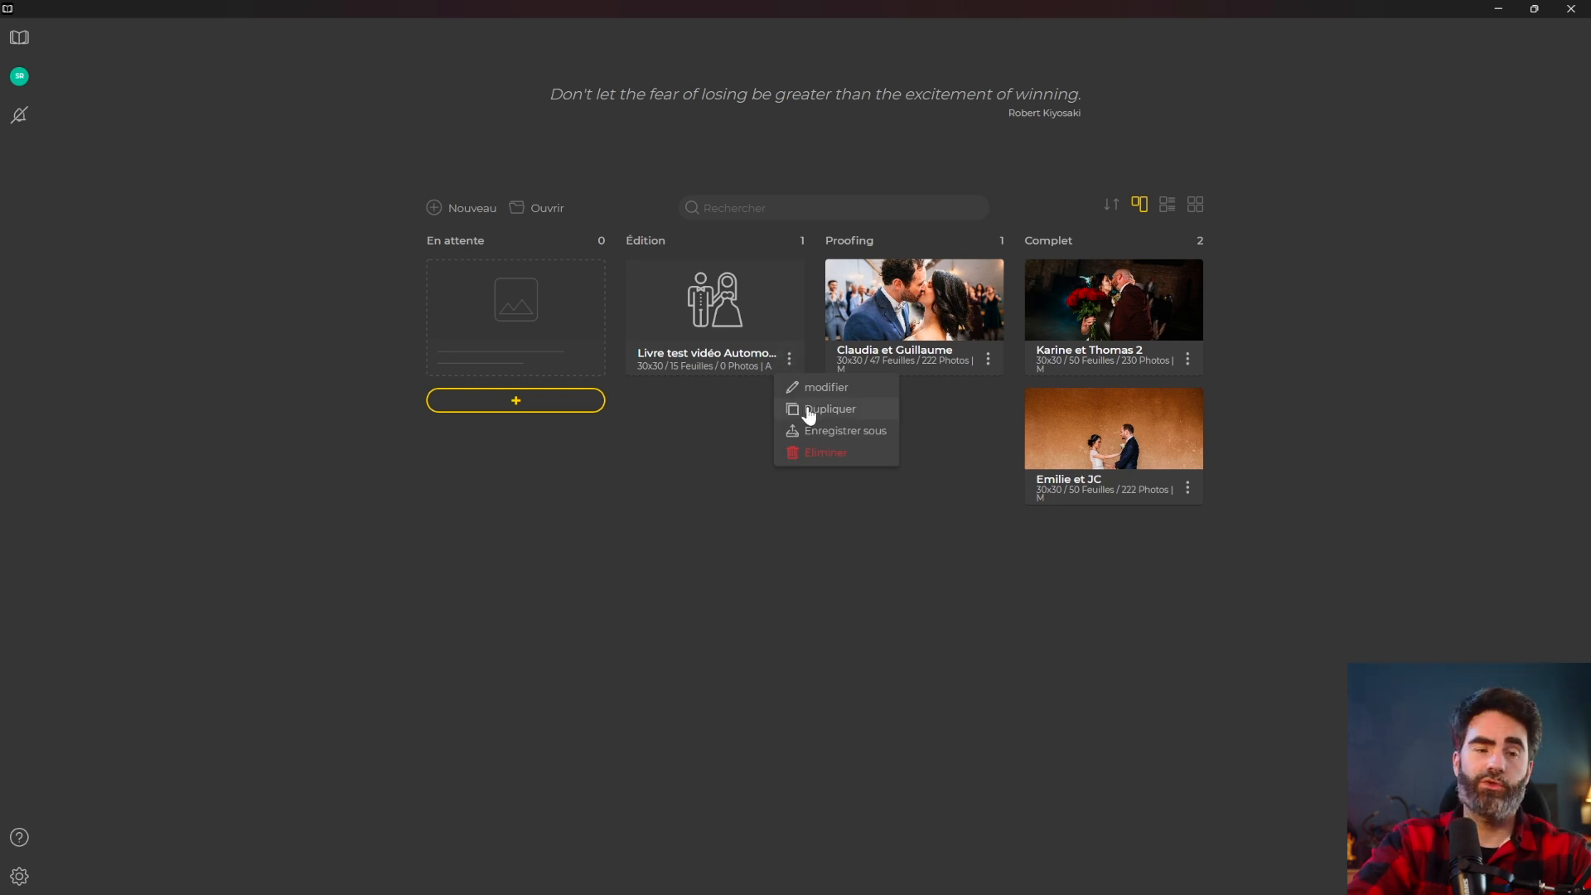
left_click(807, 386)
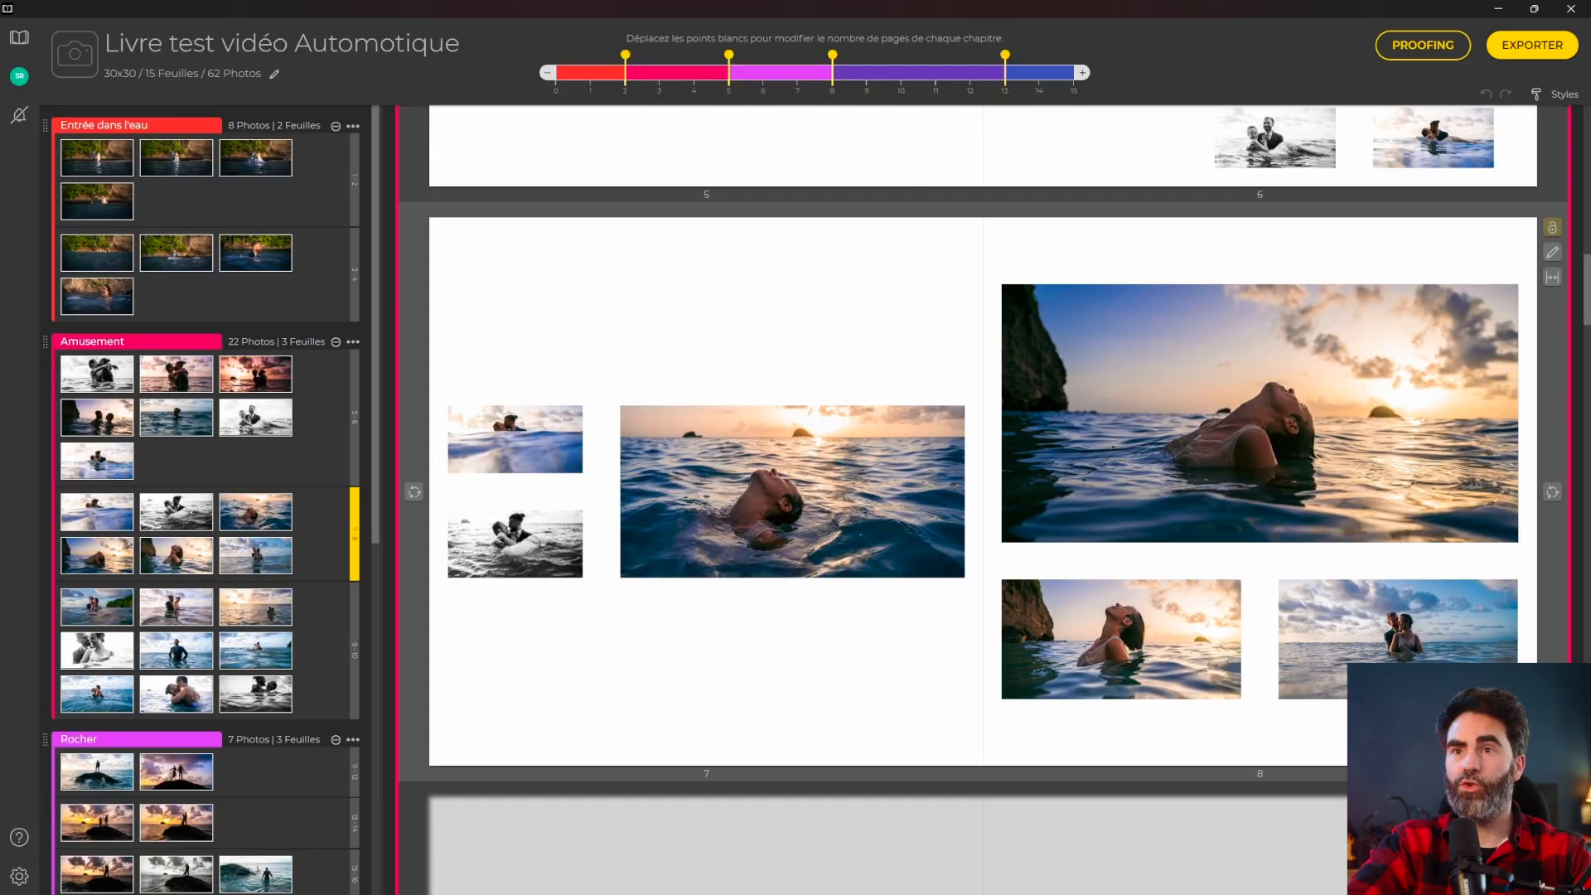
left_click(19, 42)
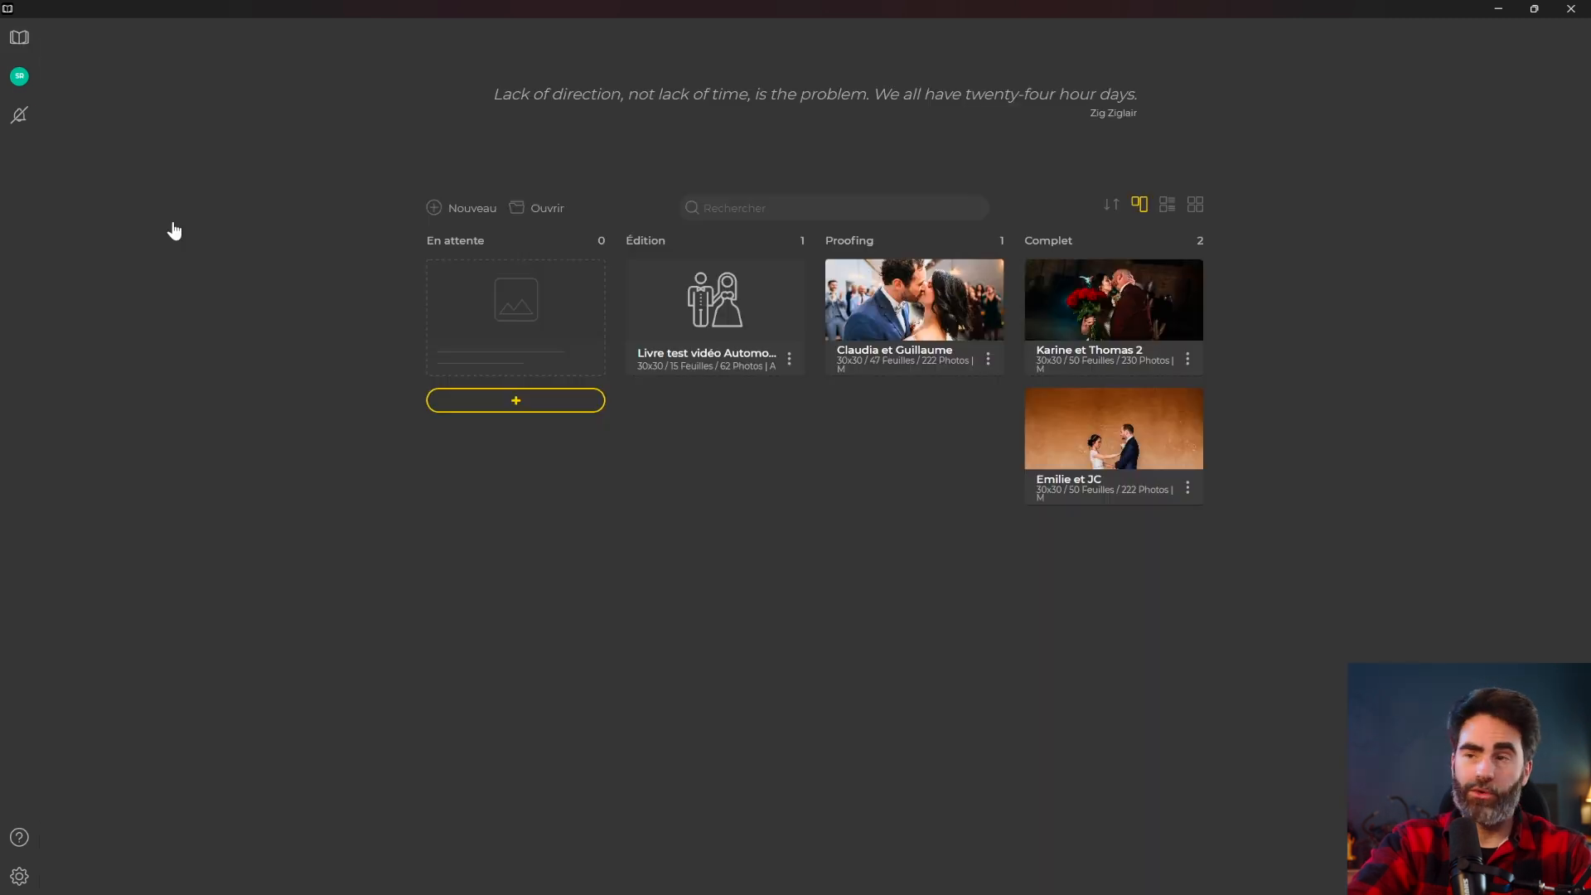
Create a new photo book named 'Livre test vidéo manuel'.
left_click(518, 401)
left_click(1004, 289)
type("Livre test vidéo manuel")
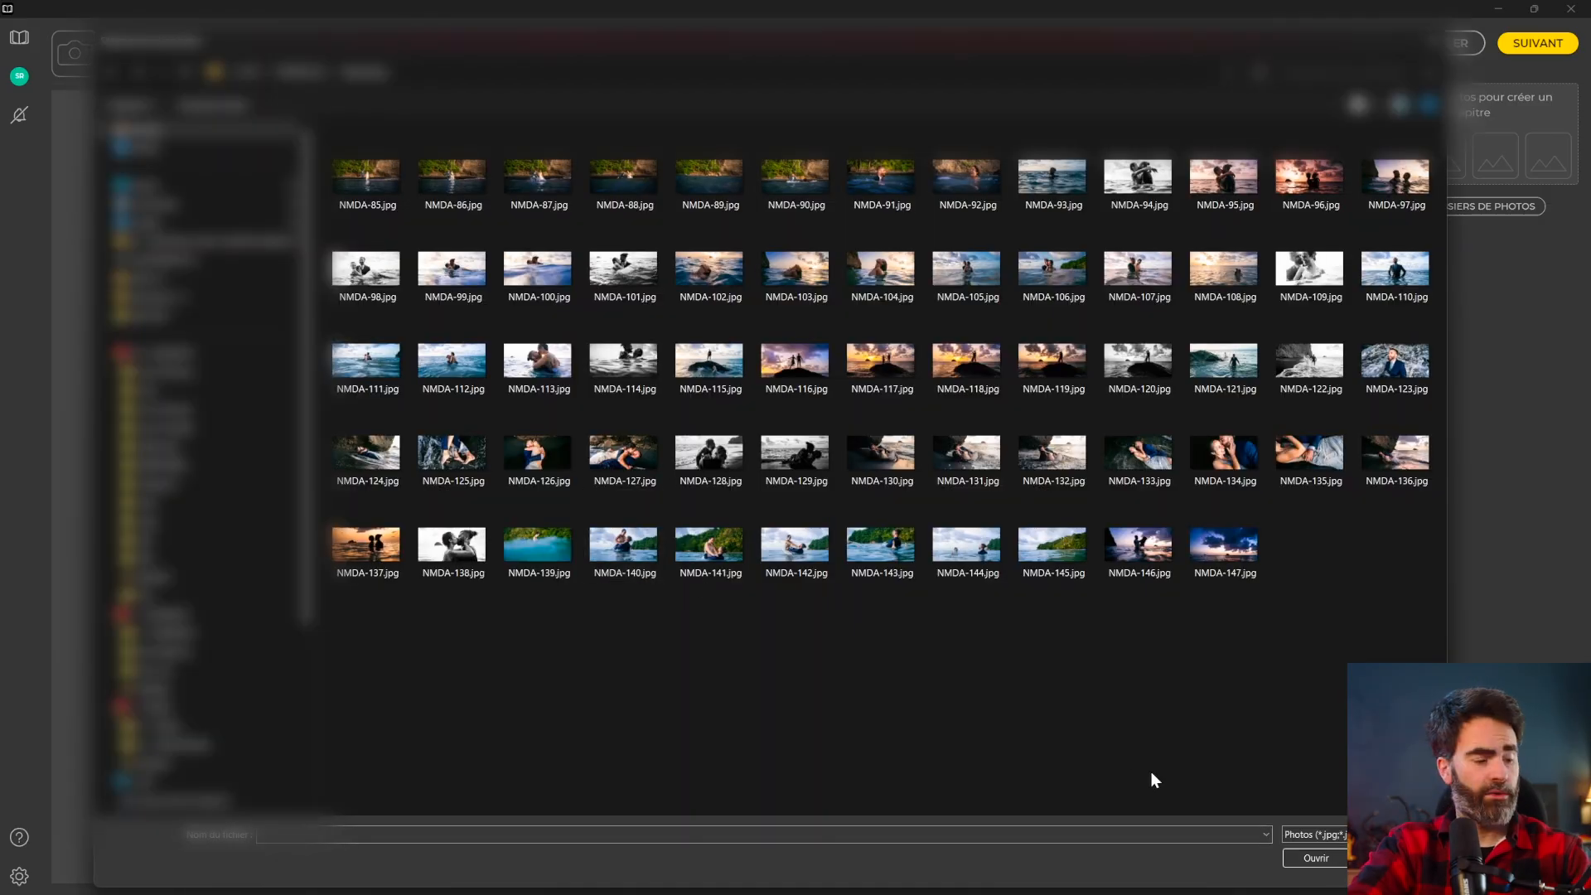
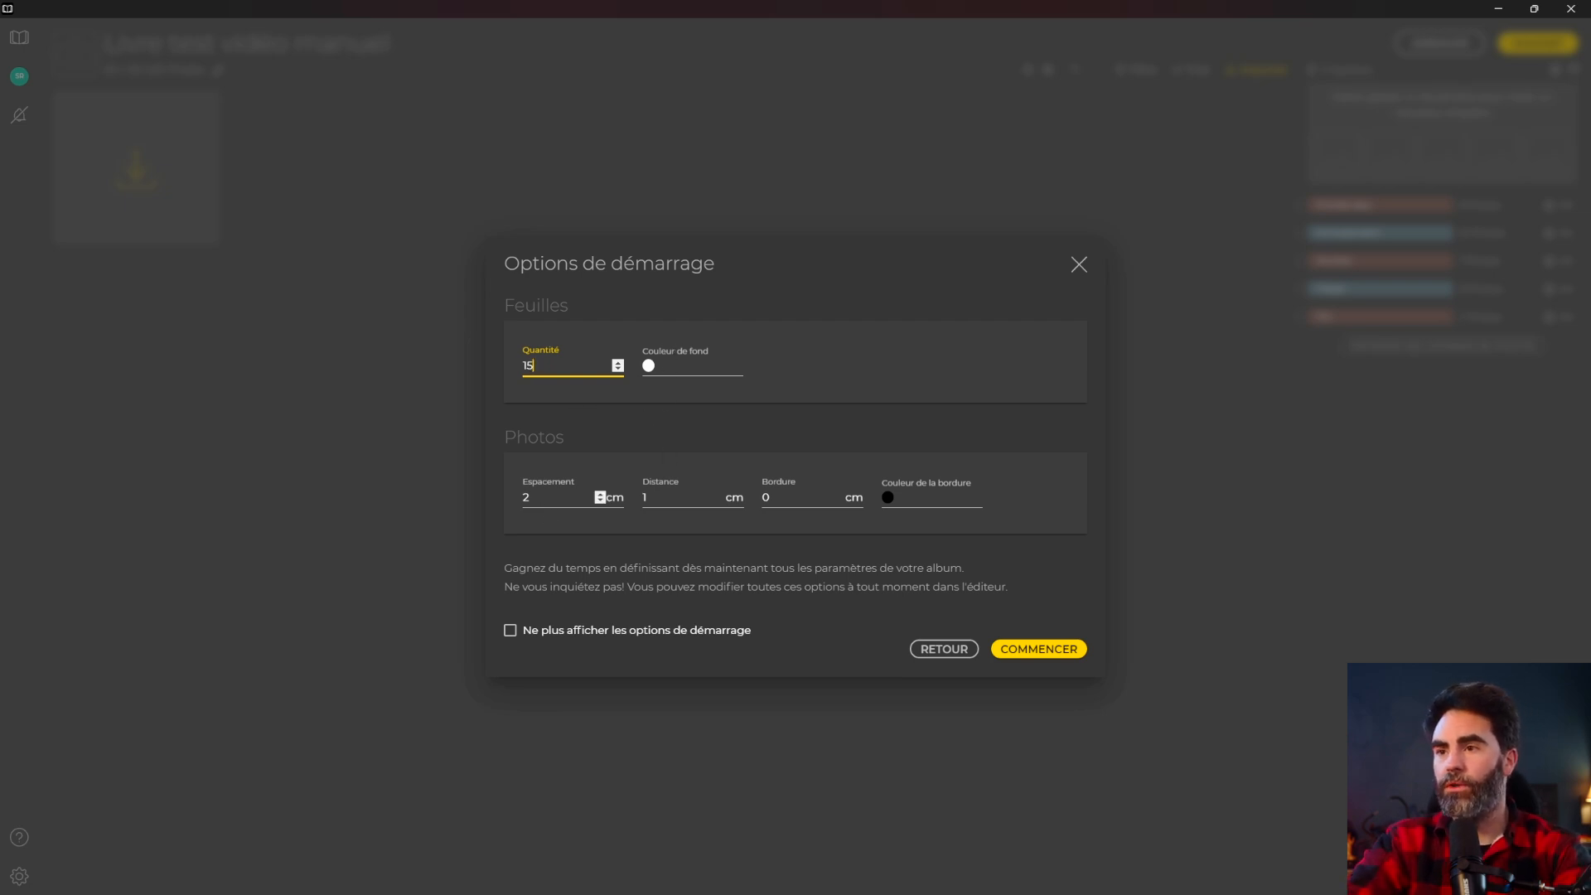
Set photo spacing to 2 in the start options and begin the 15-sheet 30x30 album.
double_click(524, 498)
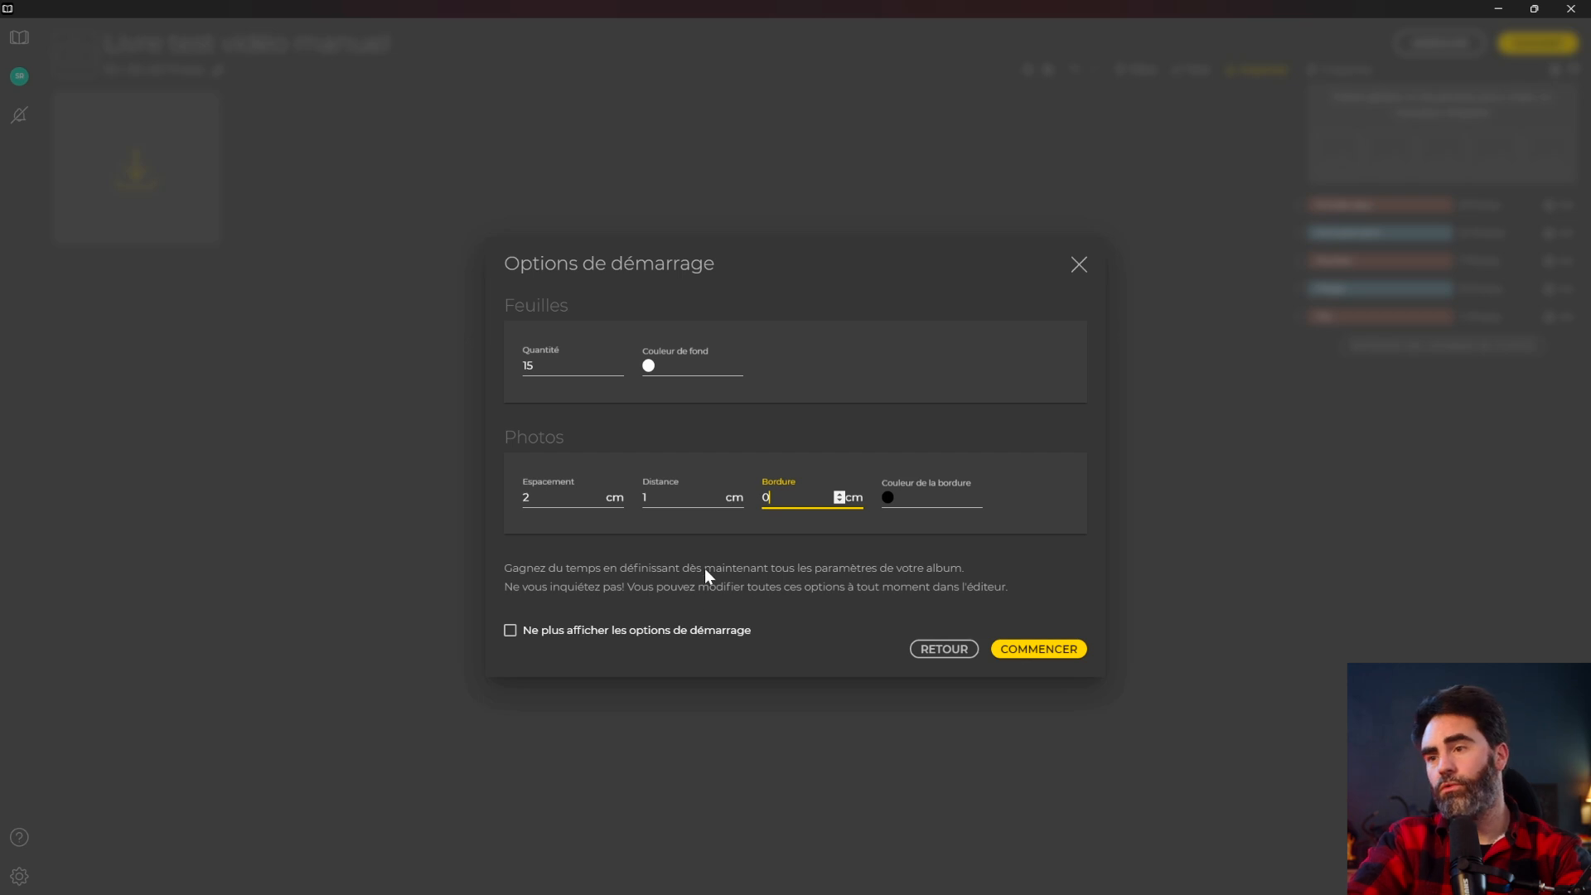
left_click(1035, 650)
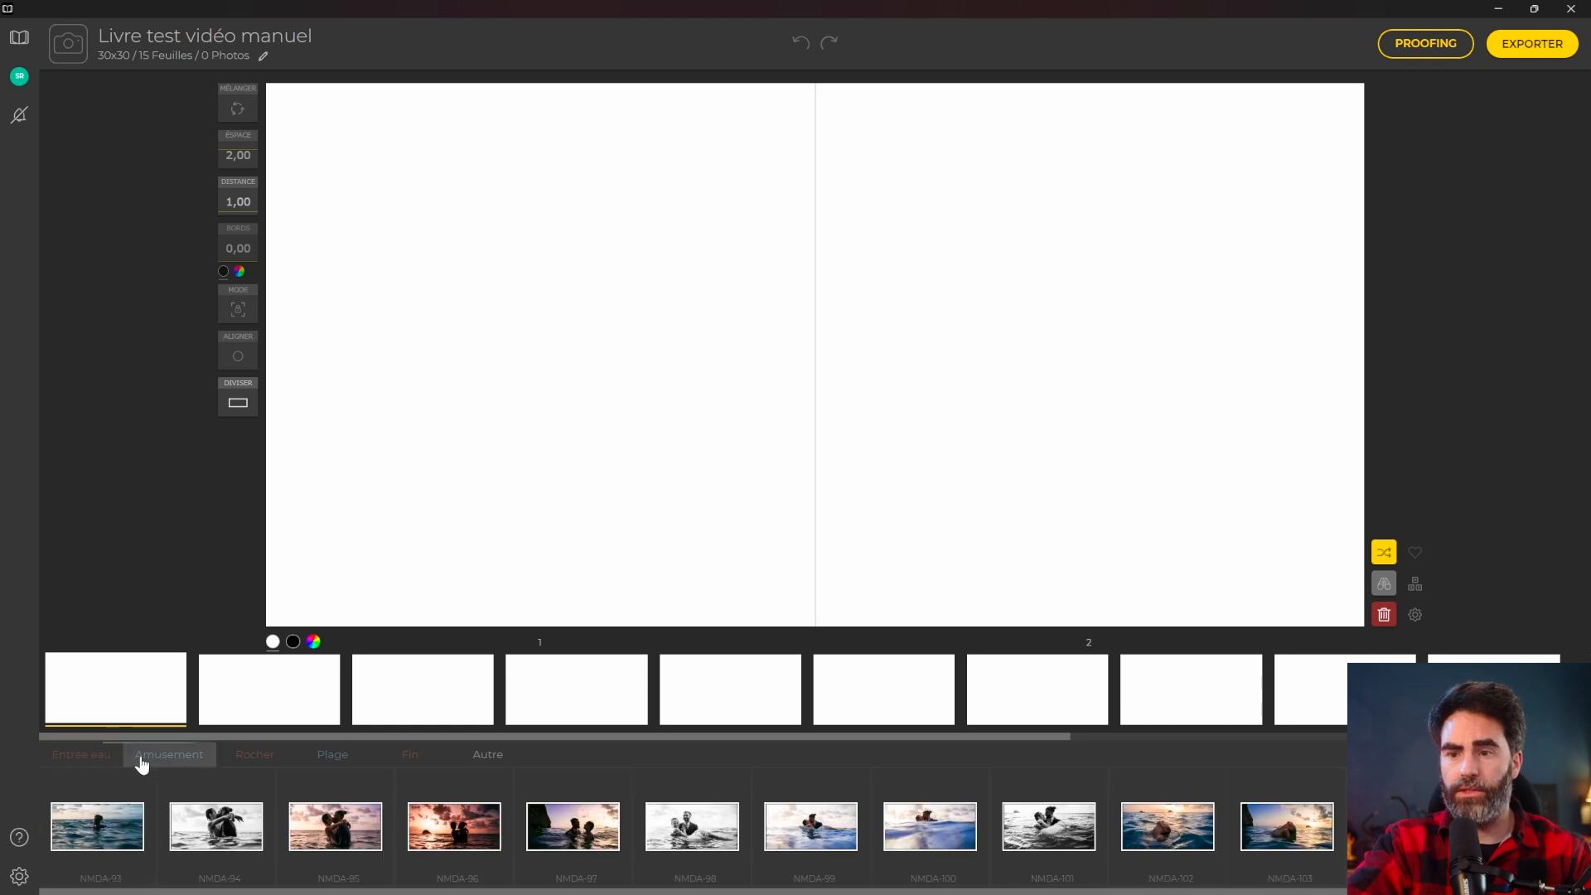
Drag Entrée eau photos NMDA-85 to NMDA-88 onto the first spread as a 2x2 grid.
left_click(168, 761)
left_click(89, 759)
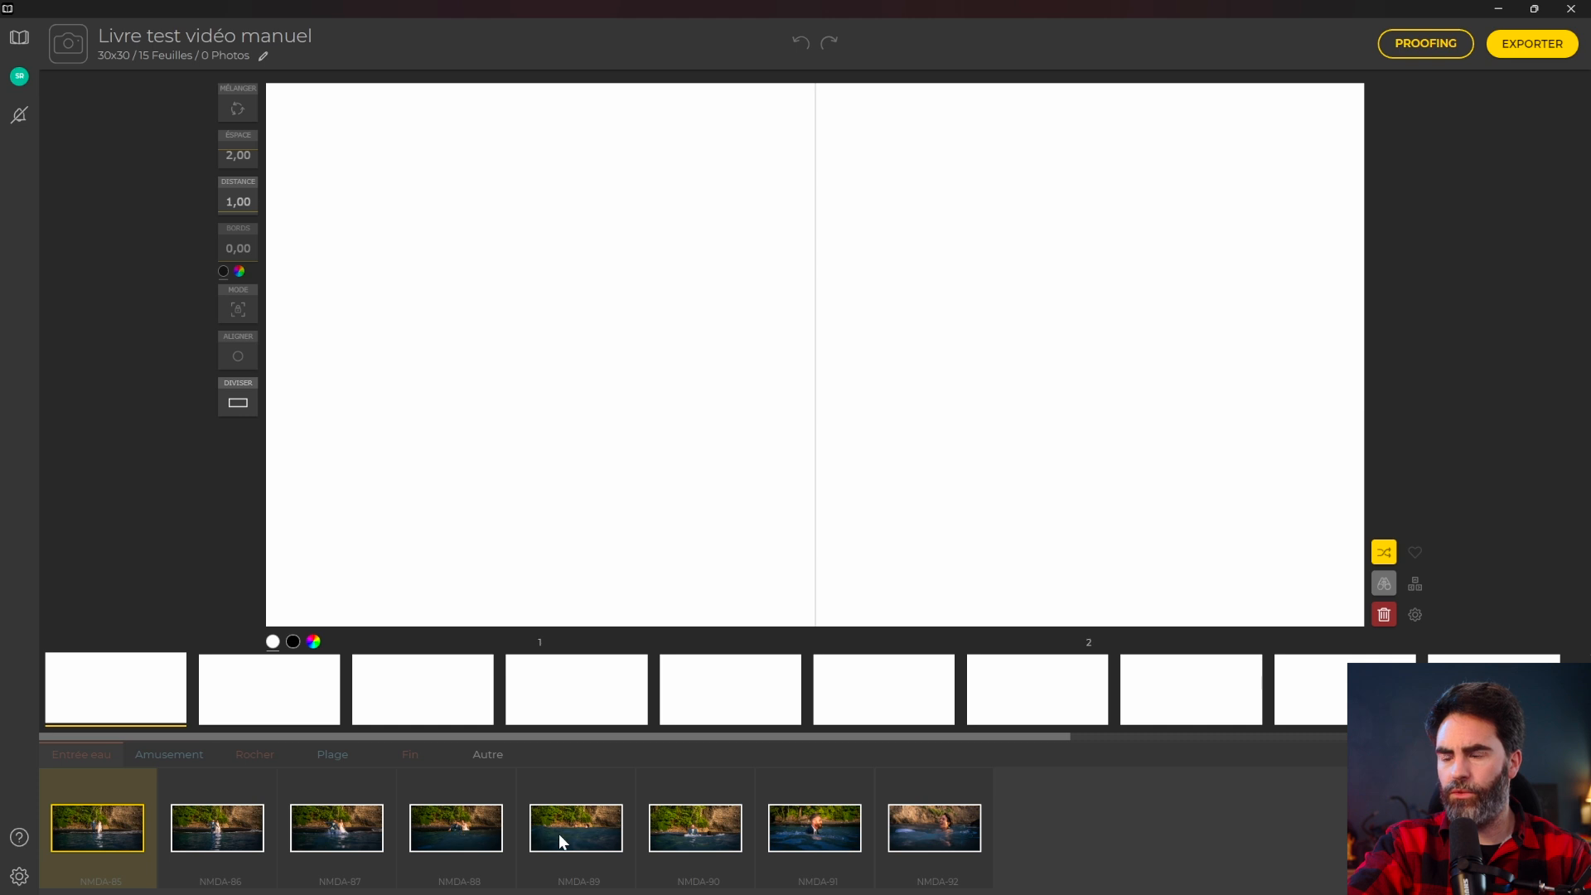
left_click(419, 831, "shift")
left_click_drag(107, 824, 580, 365)
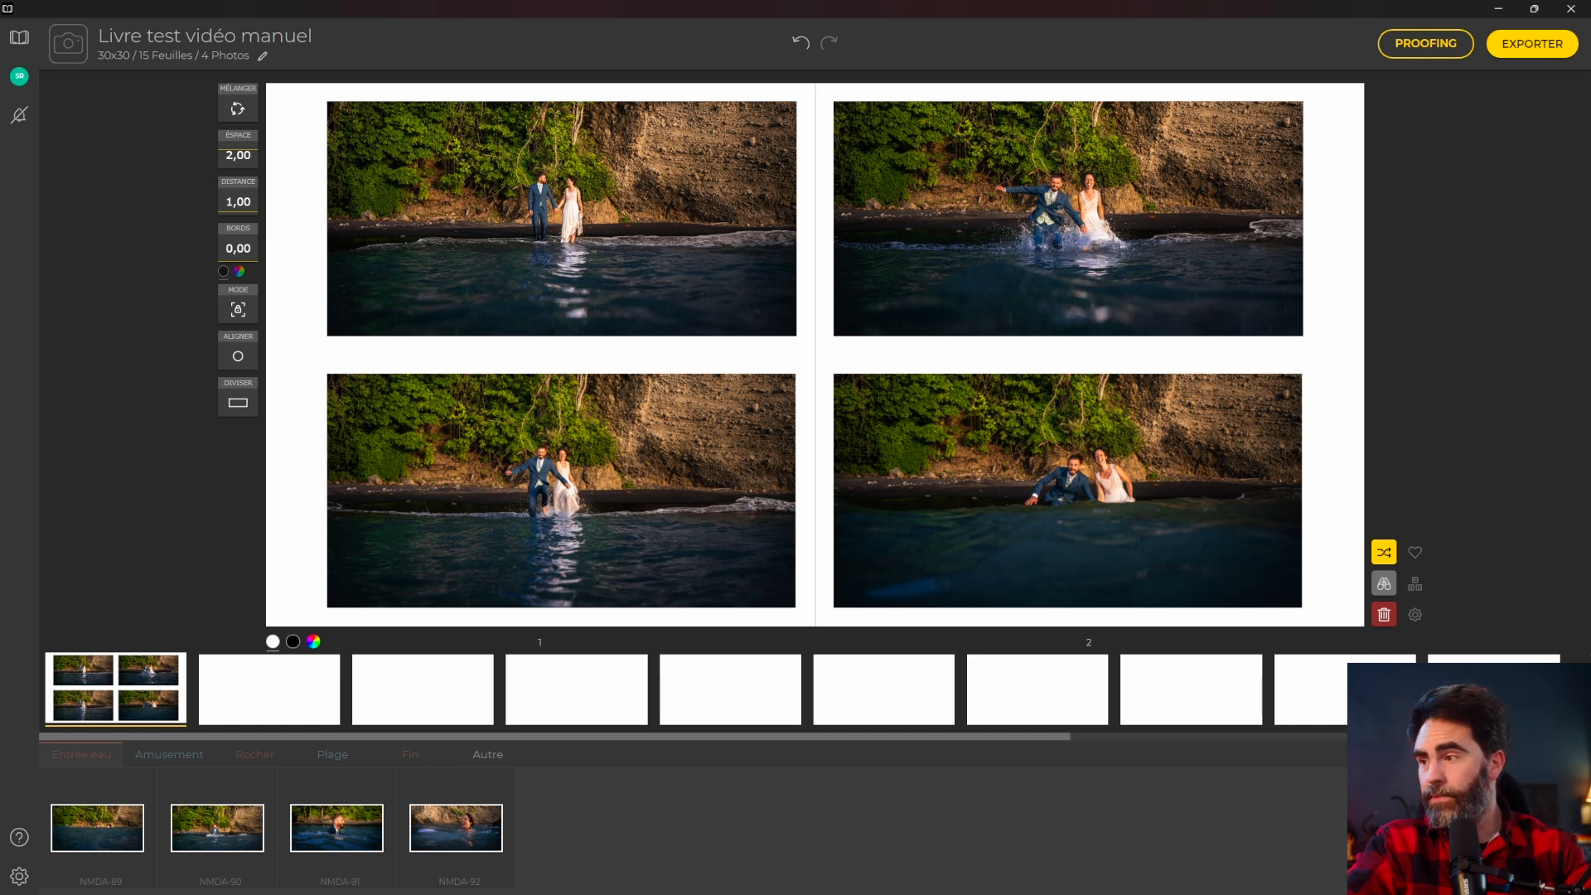
Set the photo filter to Masquer utilisé so photos already in the book are hidden.
left_click(1503, 753)
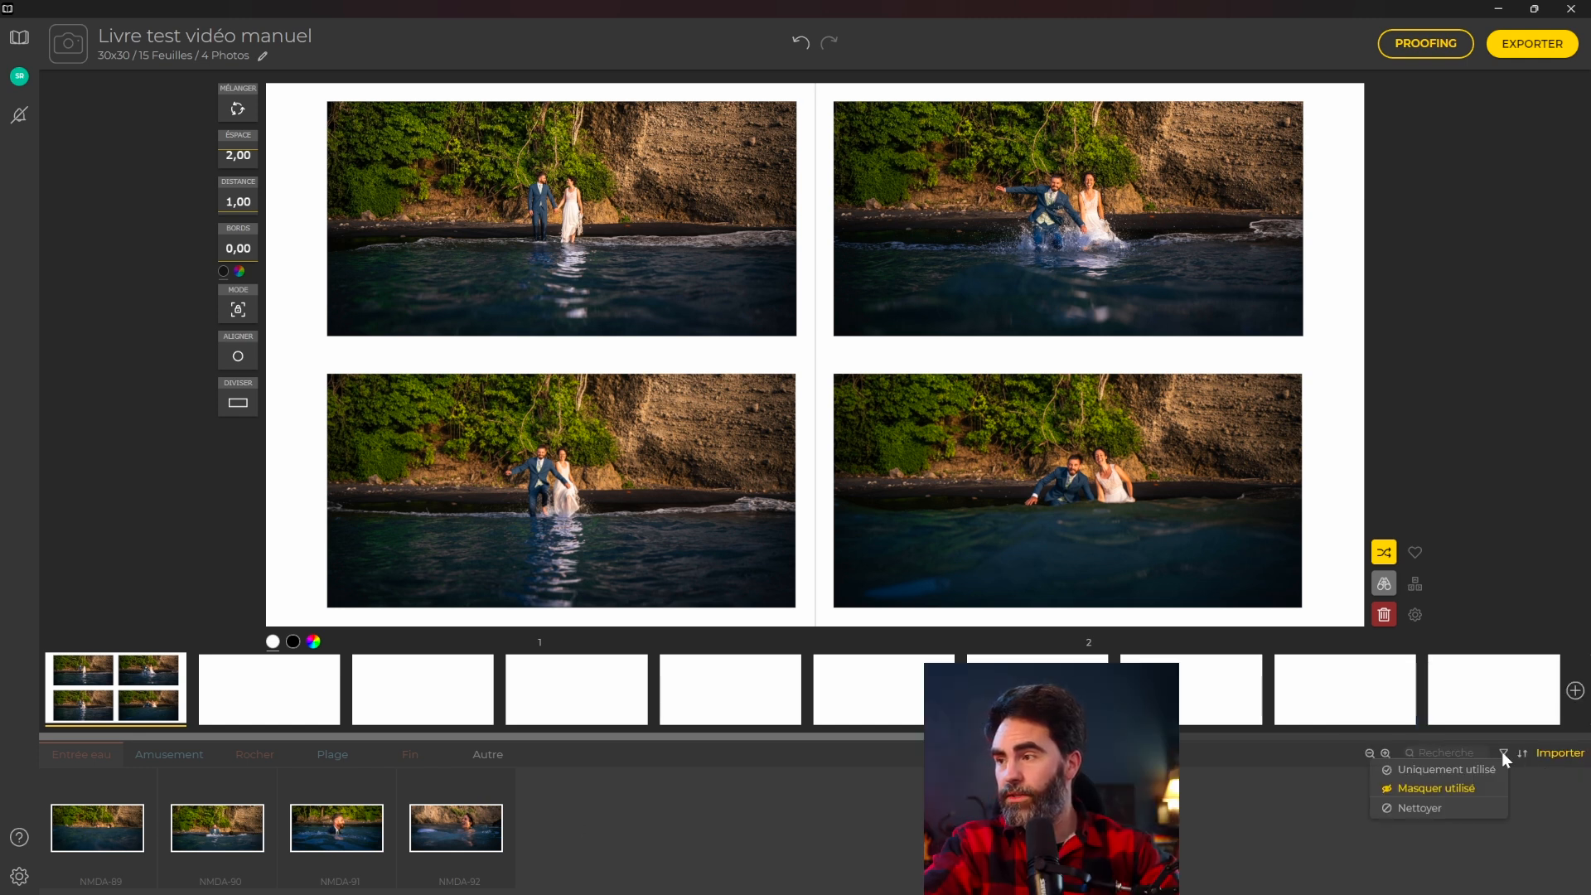
left_click(1421, 794)
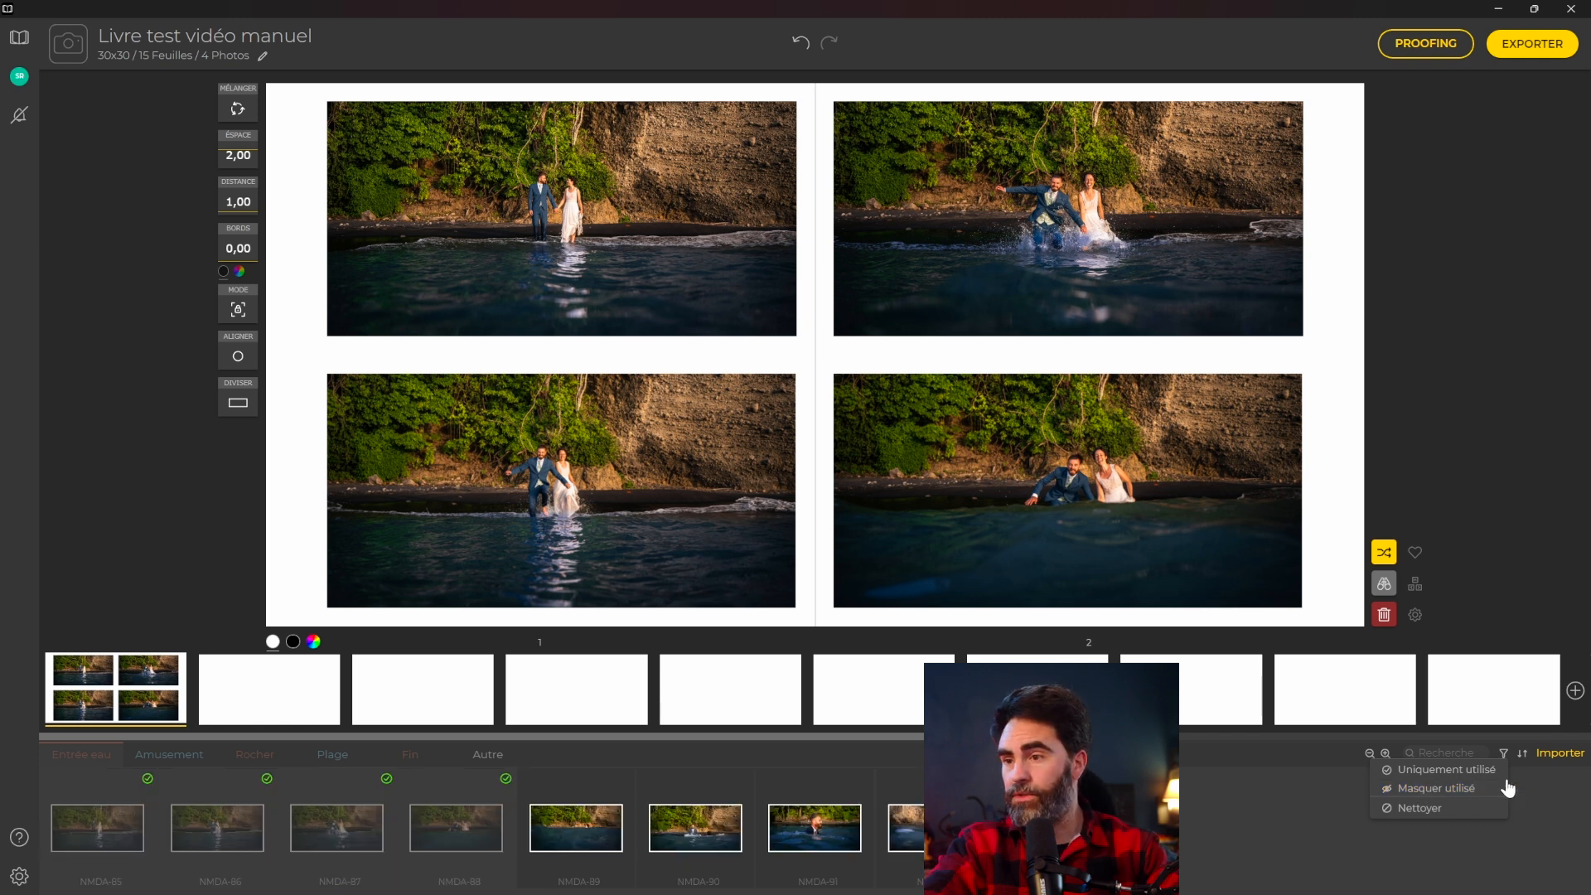
left_click(1439, 772)
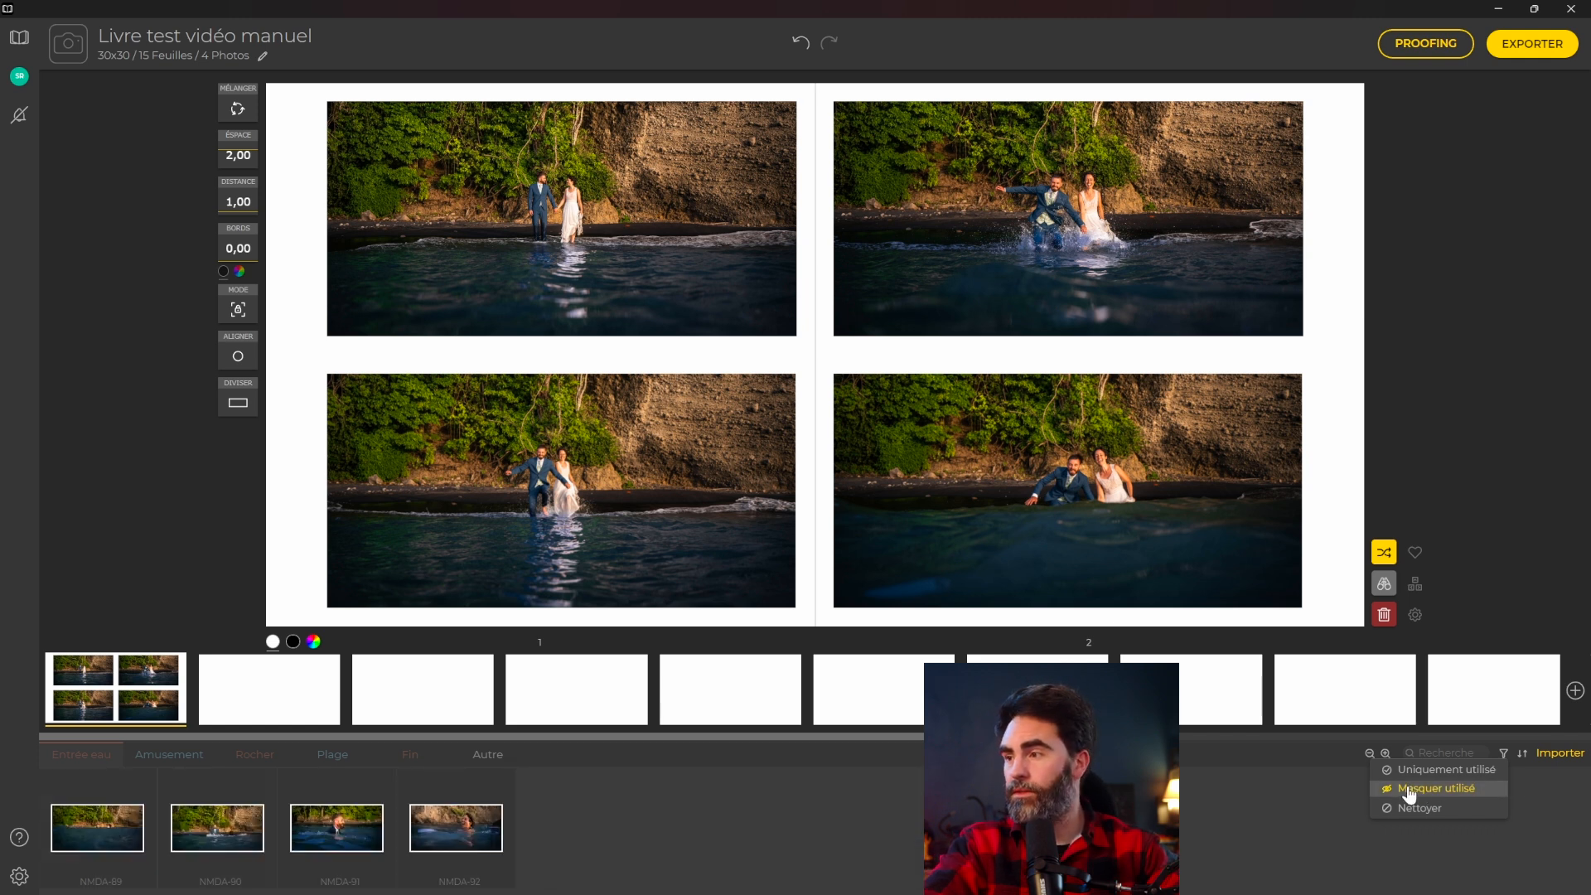
left_click(1438, 790)
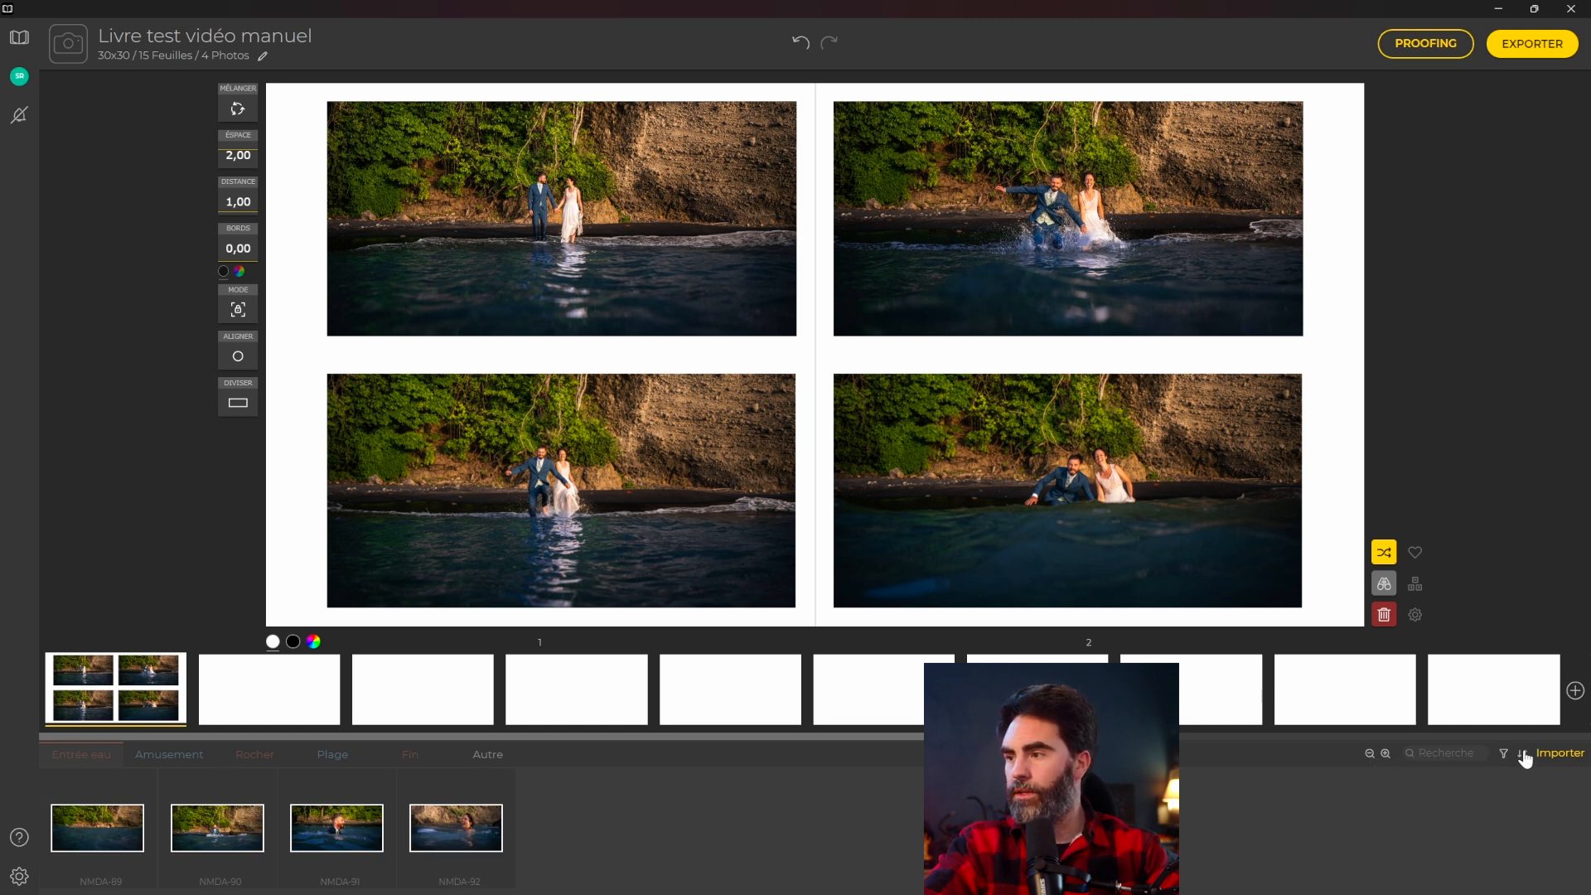
Enlarge the photo strip thumbnails and show the Amusement photo group.
left_click(1384, 754)
left_click(1383, 754)
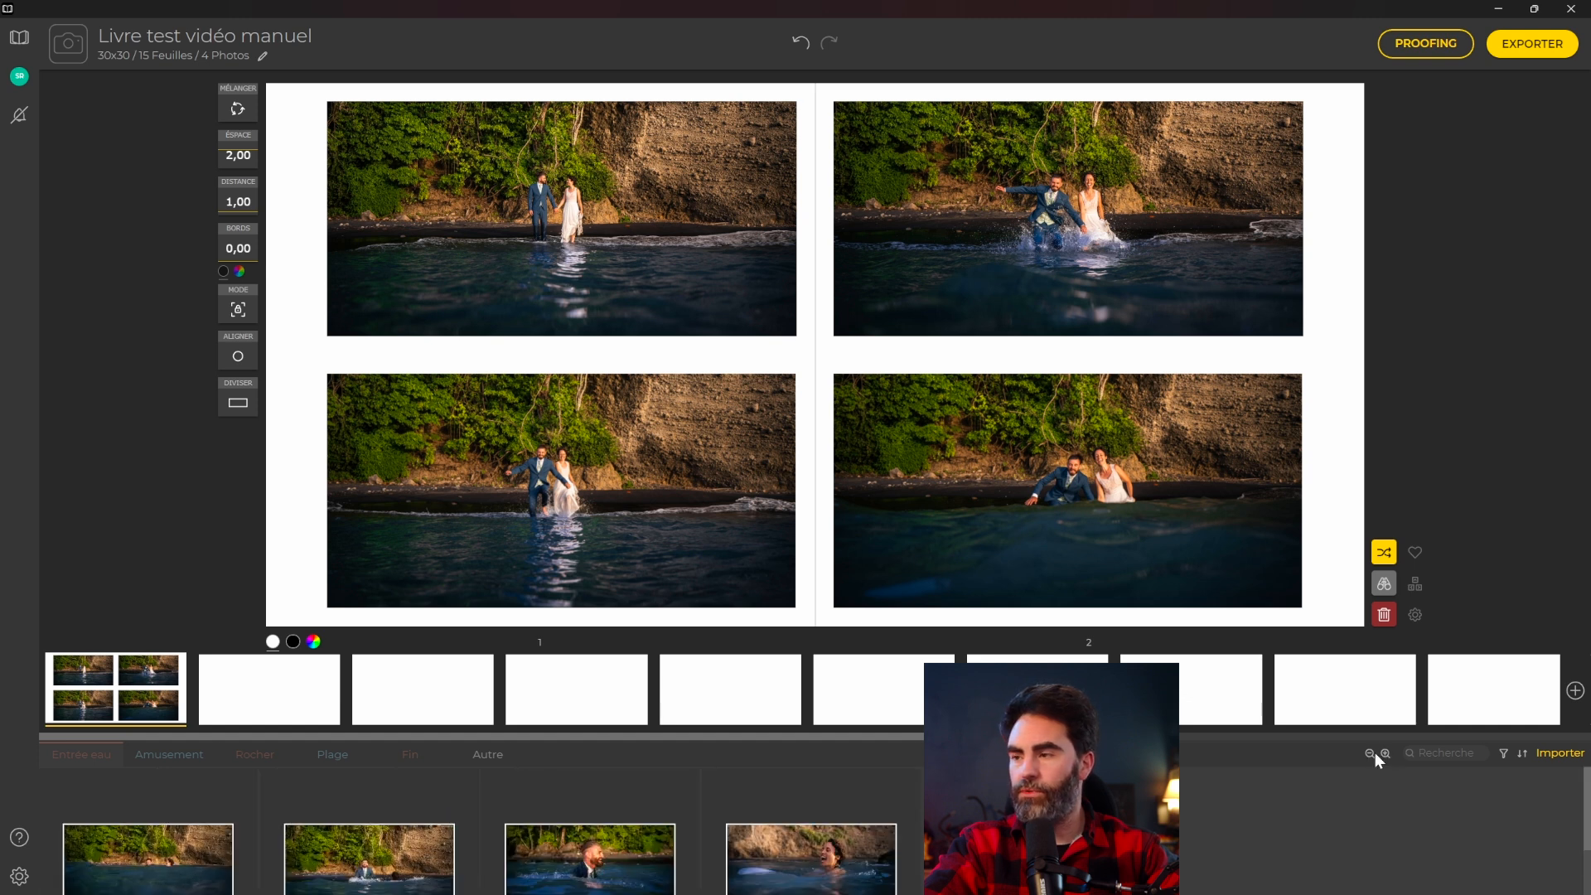
left_click(1370, 754)
left_click(1382, 753)
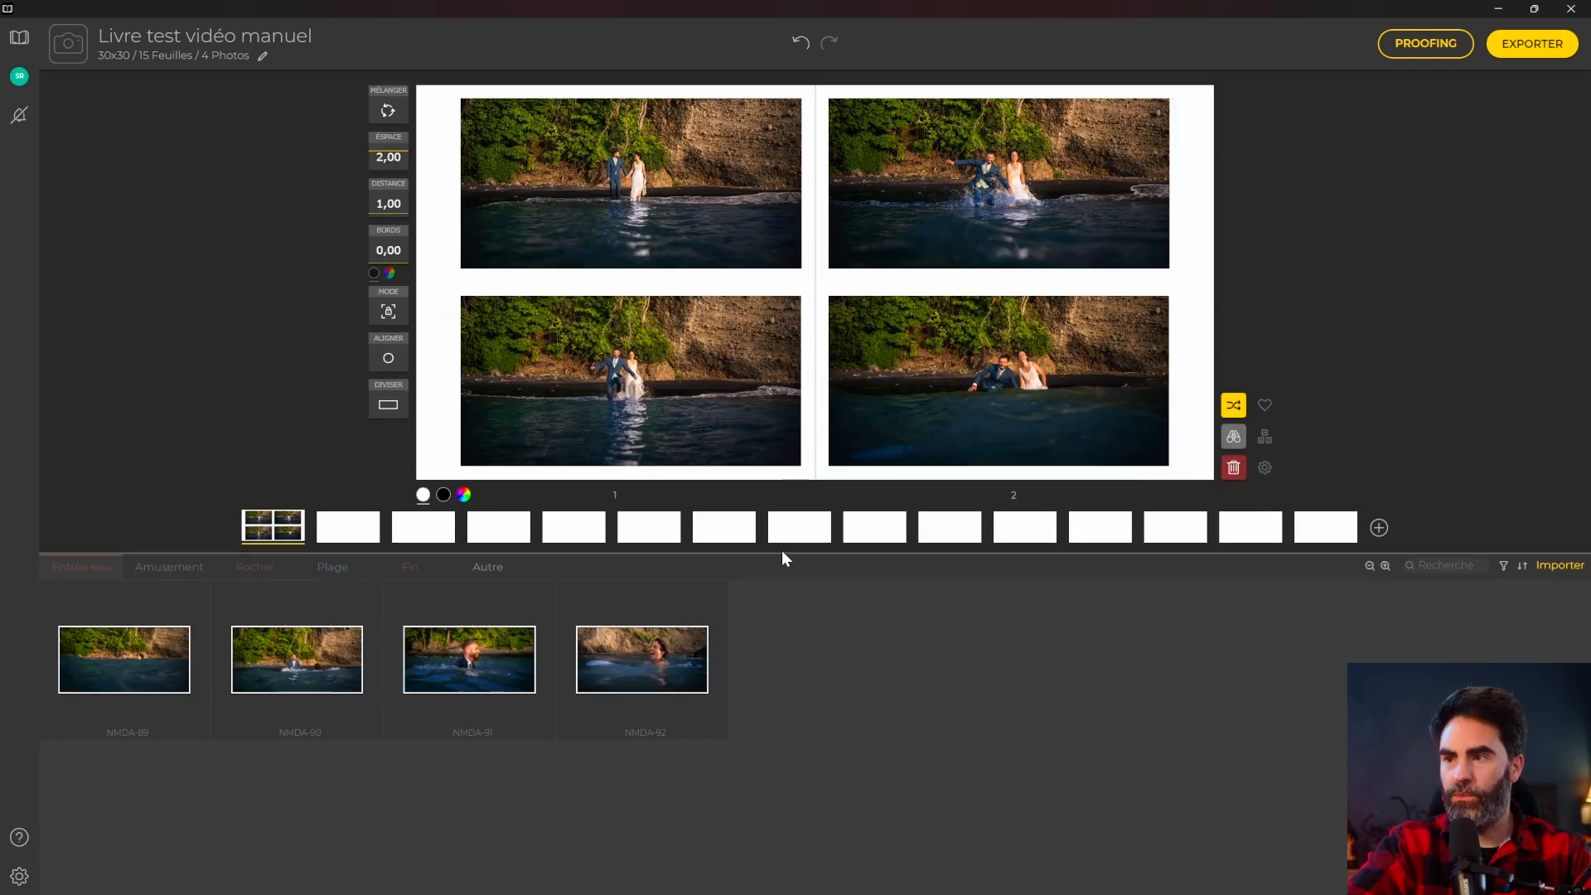
left_click(149, 567)
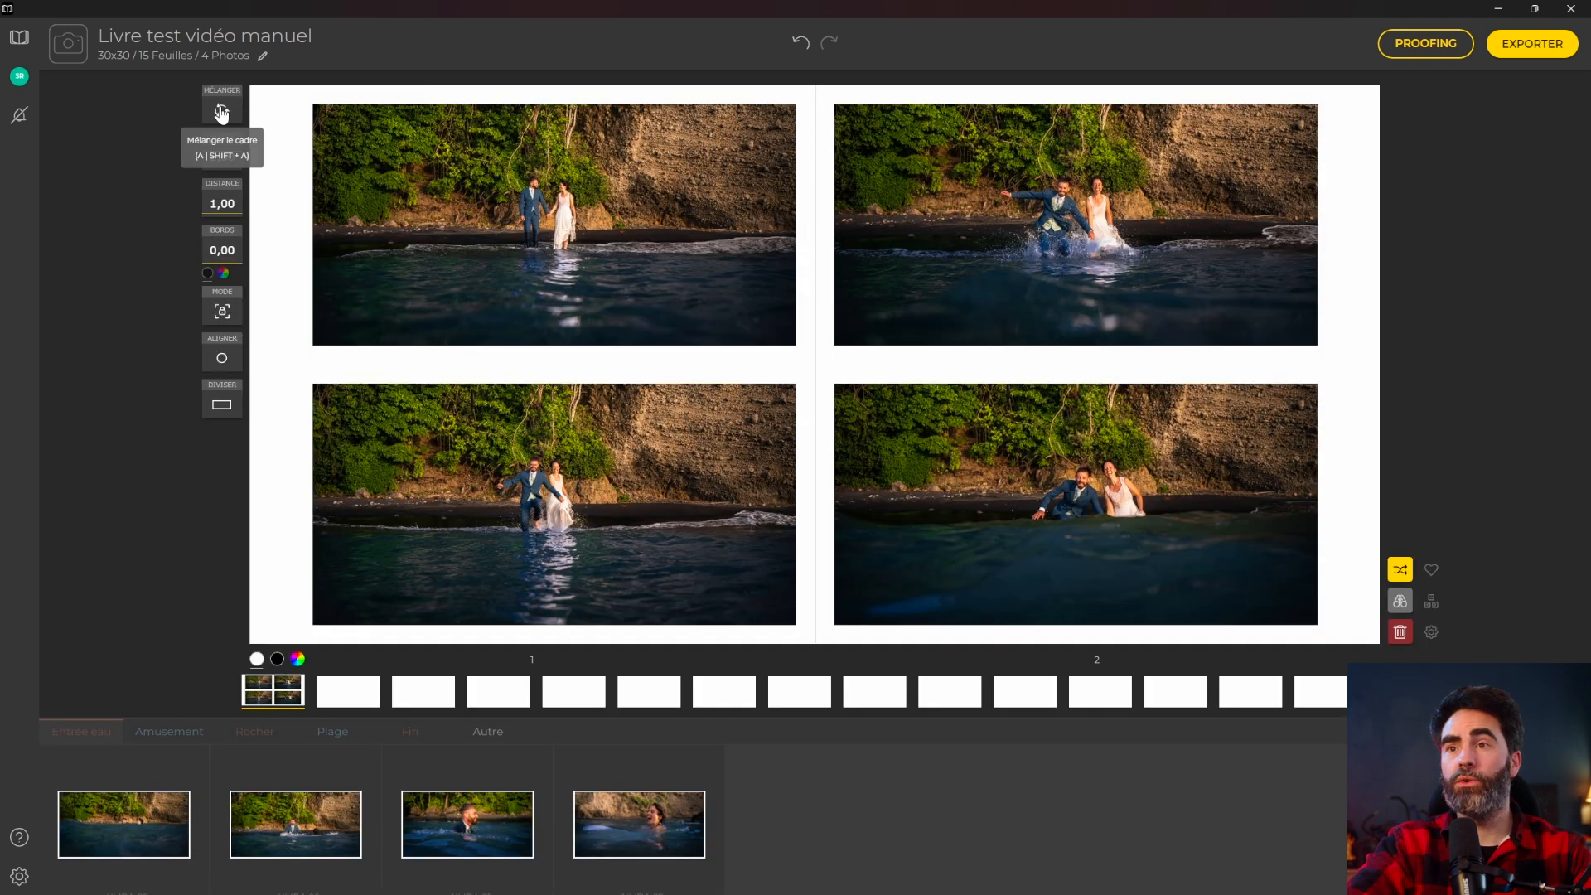
Reshuffle the spread with Mélanger into a row of four photos.
left_click(221, 112)
left_click(221, 111)
left_click(221, 112)
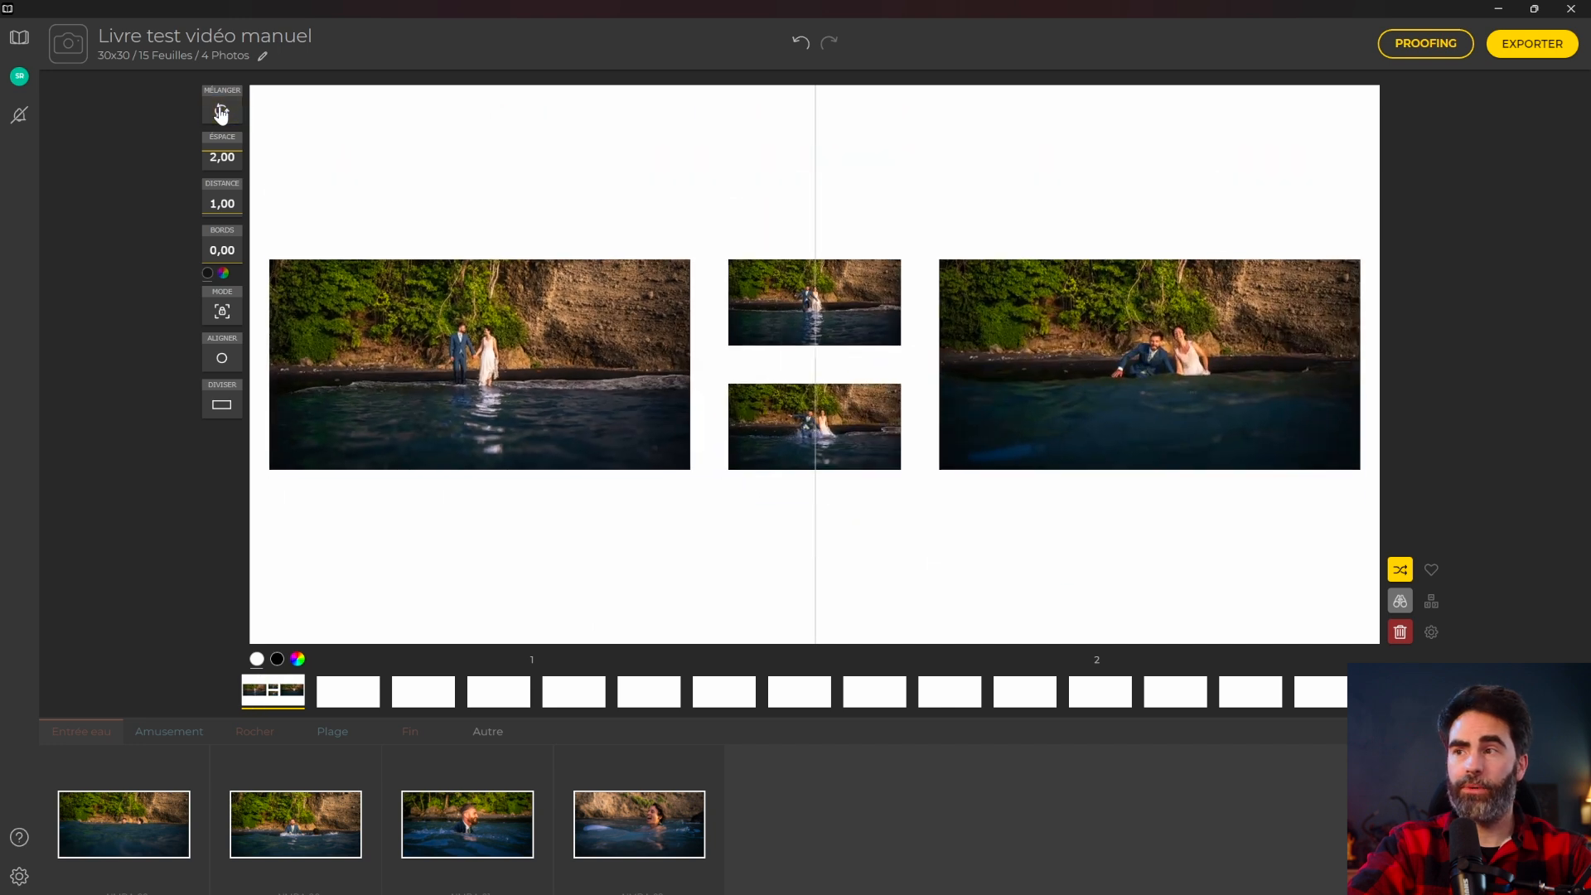
left_click(221, 112)
left_click(222, 112)
left_click(221, 112)
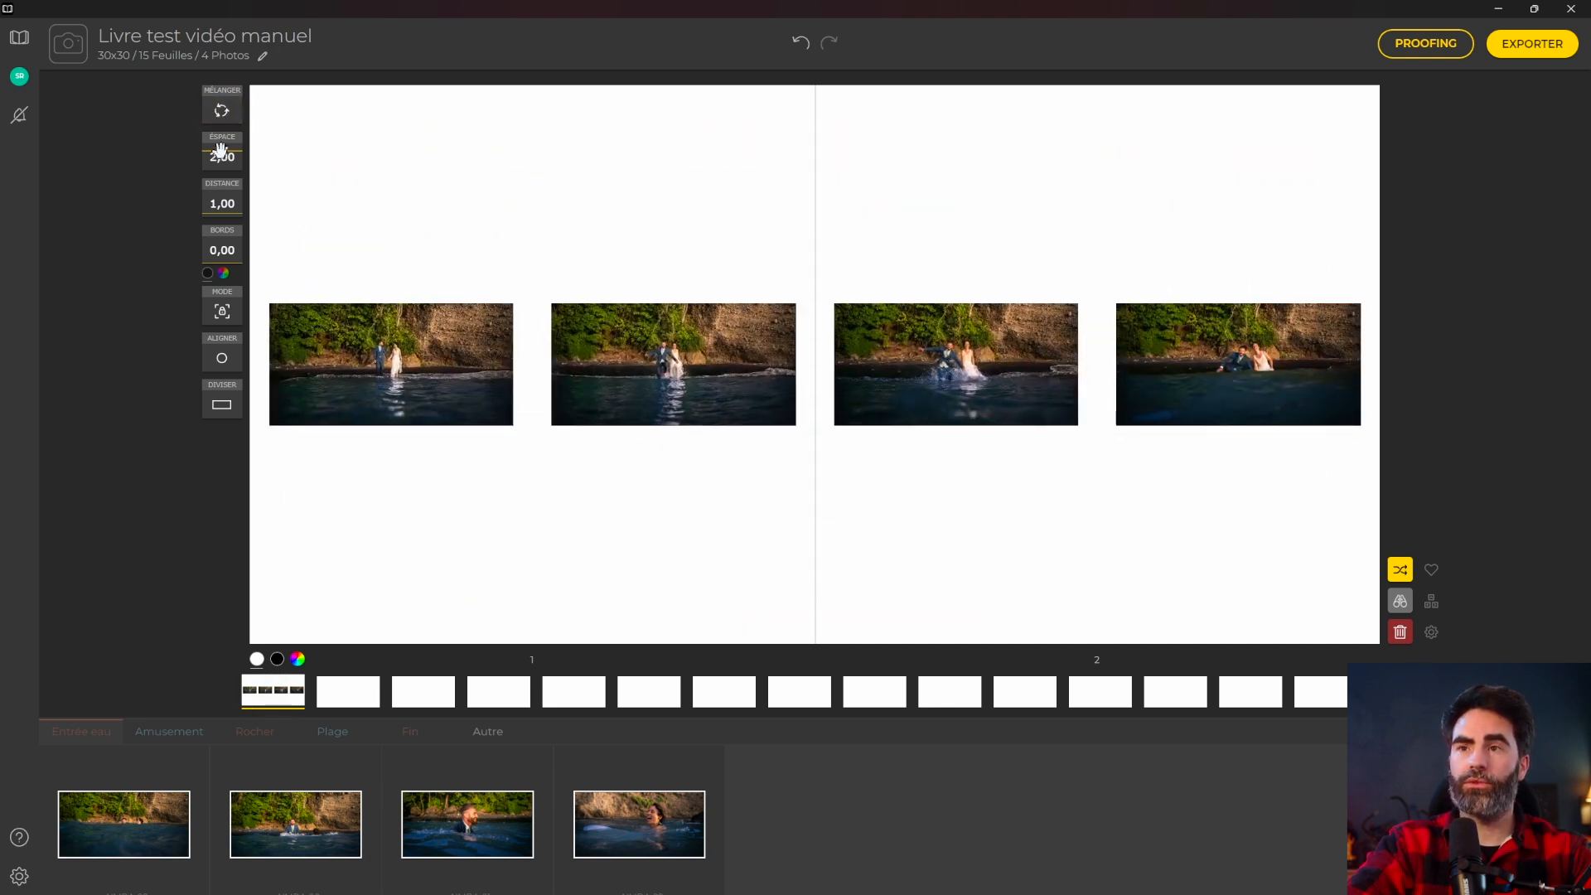
Try photo spacing values of 4, then 2,00 on the spread.
mouse_move(221, 149)
left_mouse_down()
mouse_move(224, 175)
mouse_move(230, 131)
left_mouse_up()
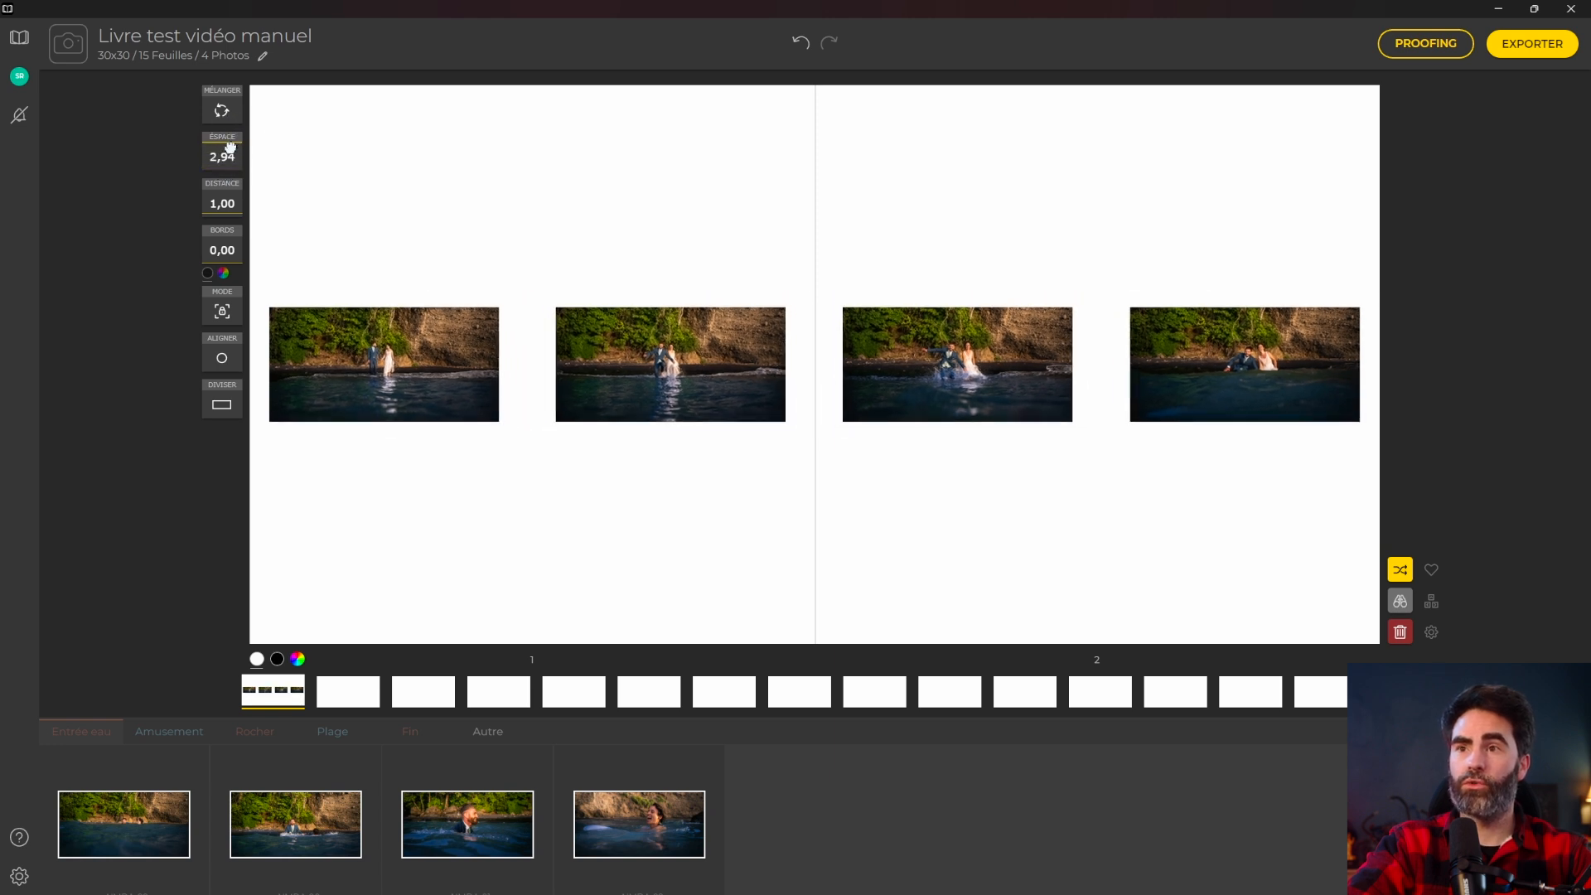
type("4")
key("Return")
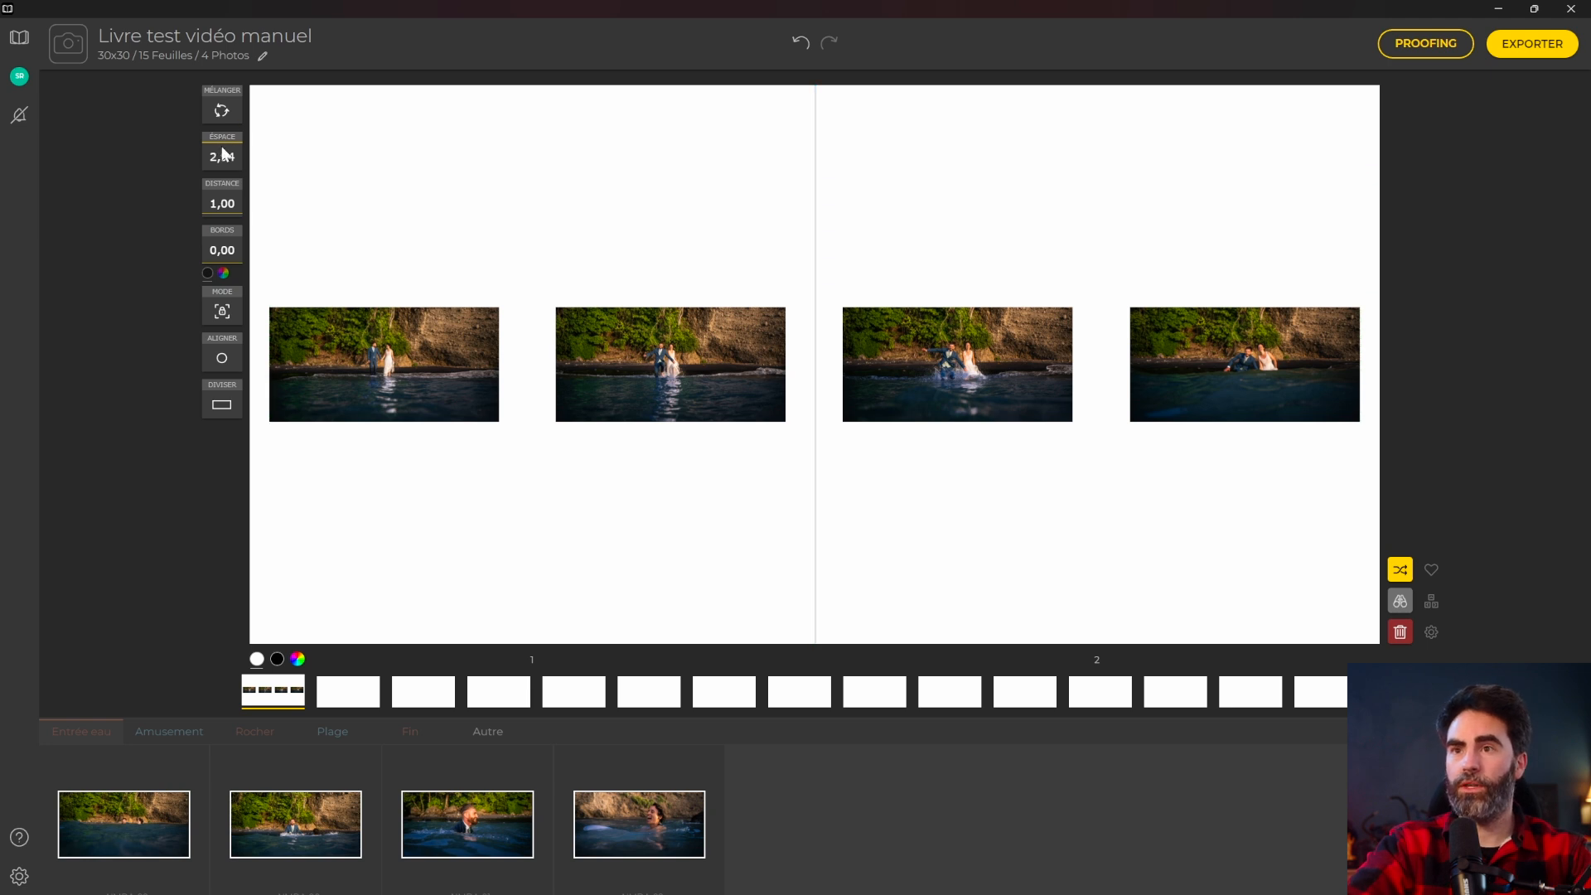
left_click(221, 150)
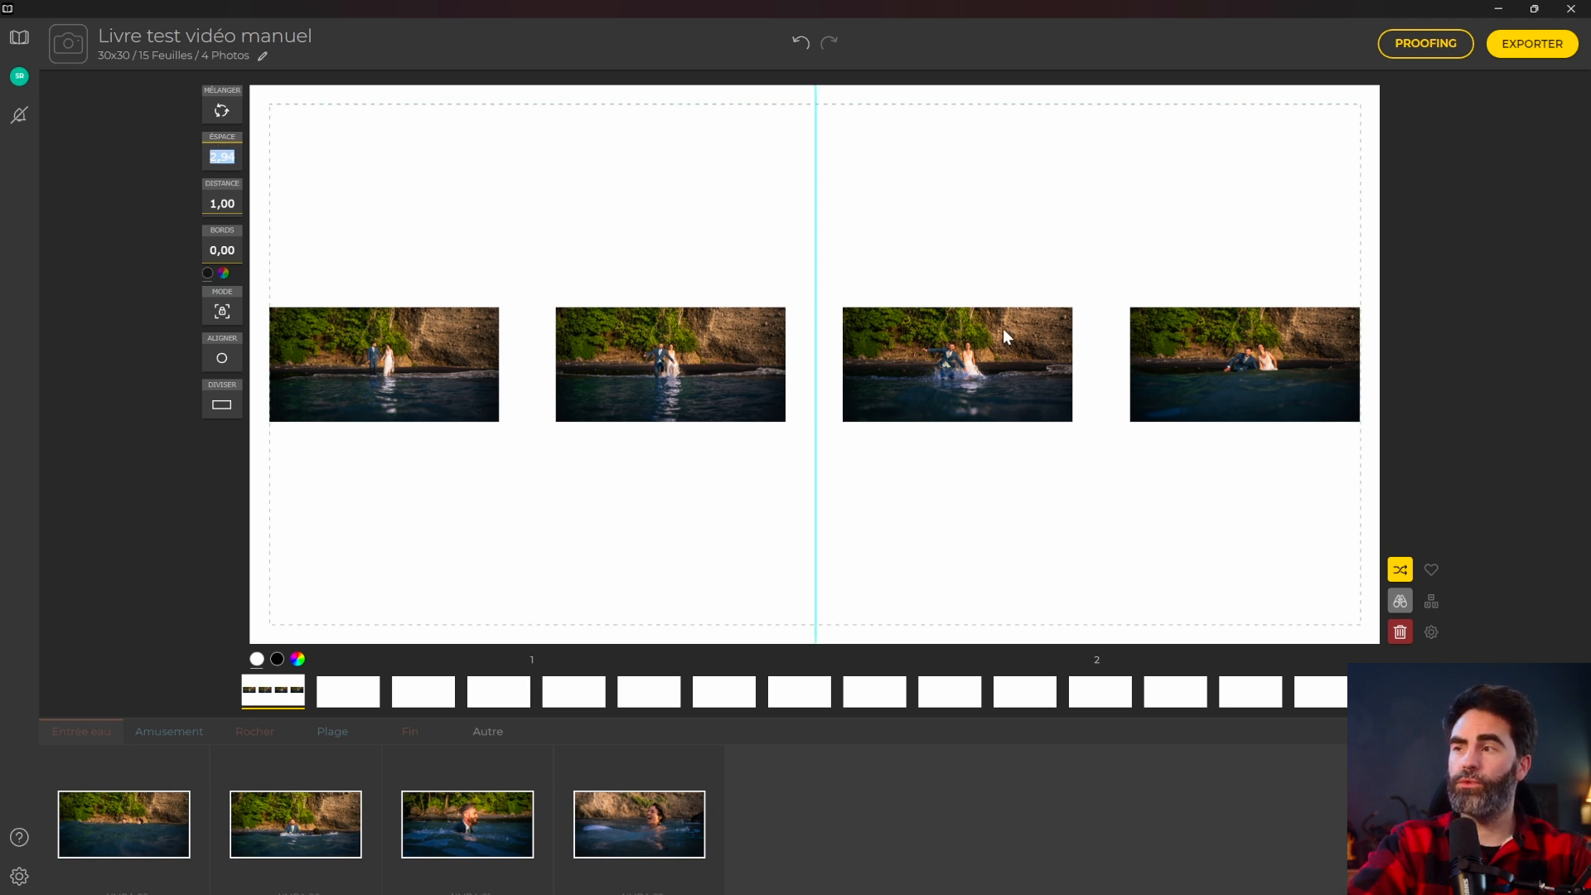
type("2")
key("Return")
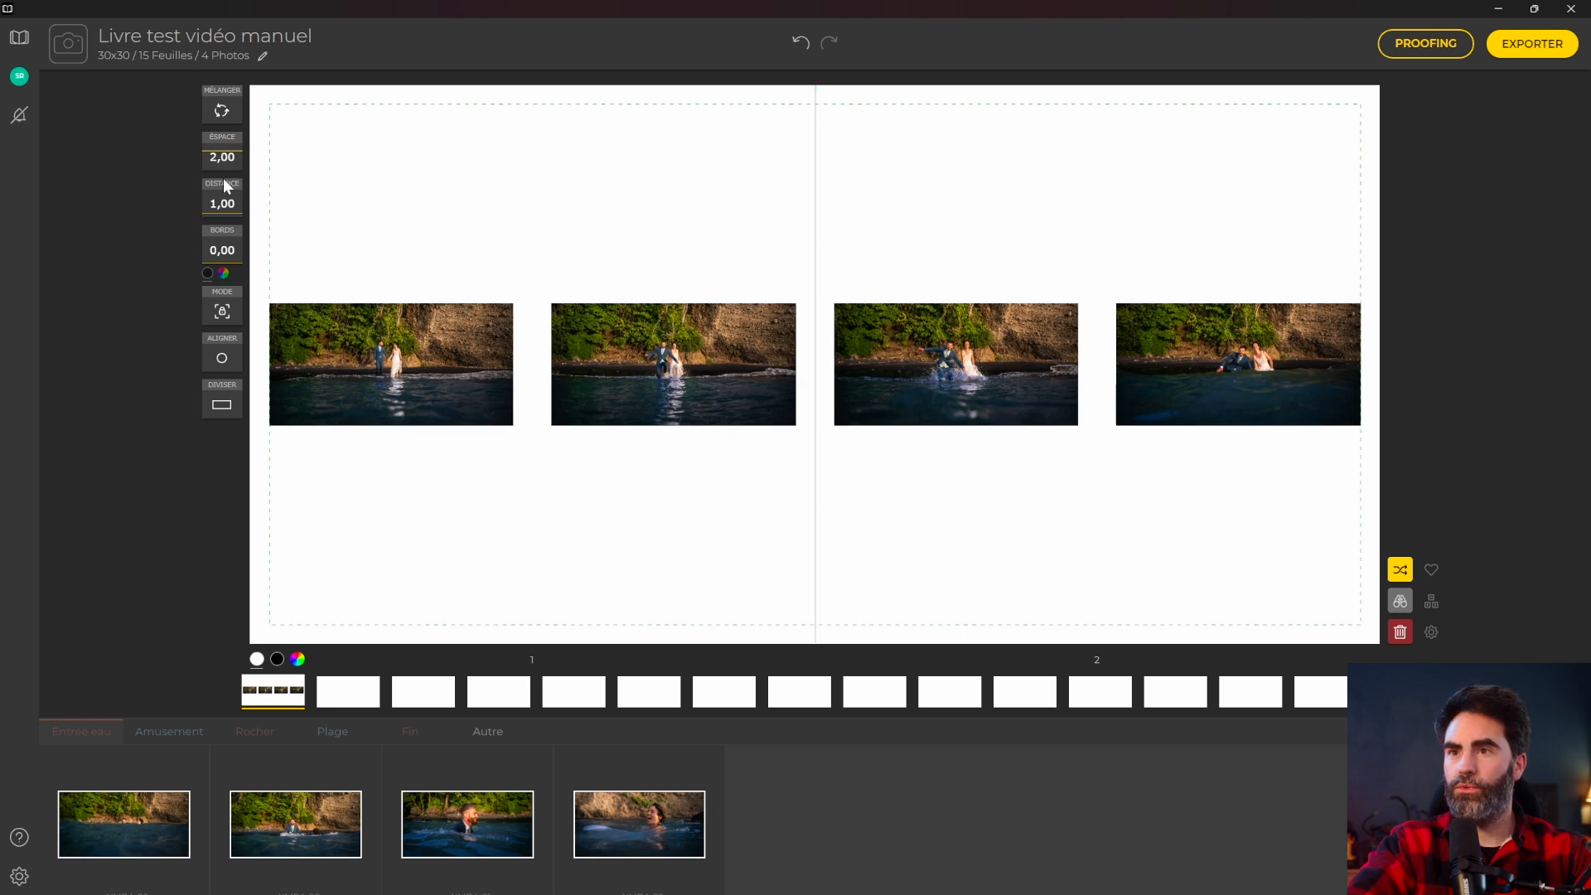
Add two more unused photos to the spread and set the spacing to 1,00.
left_click(613, 808)
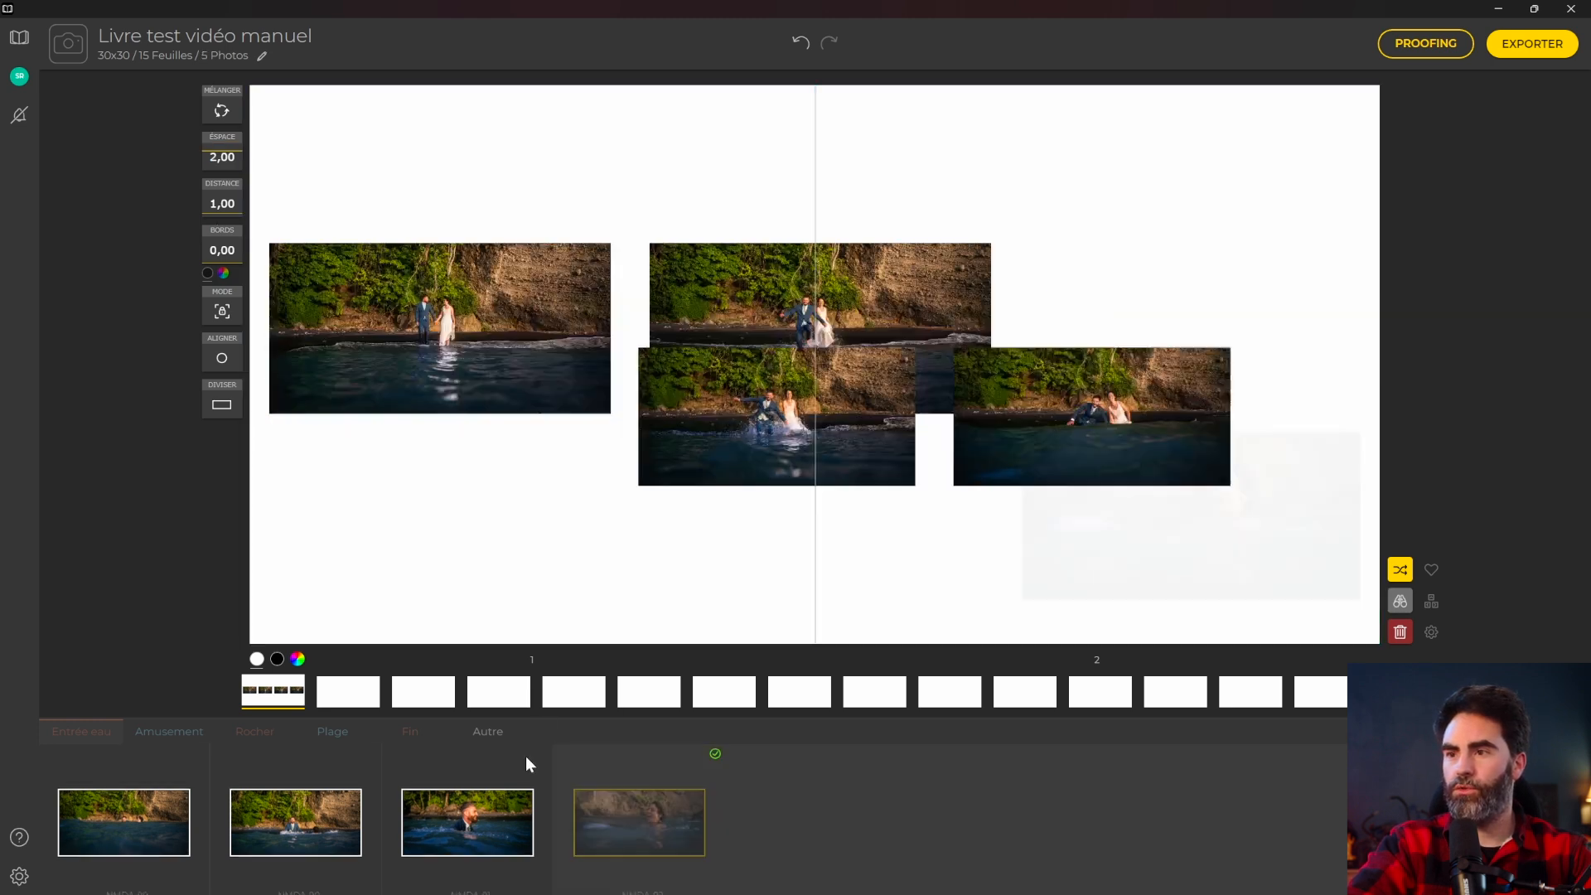
left_click(504, 808)
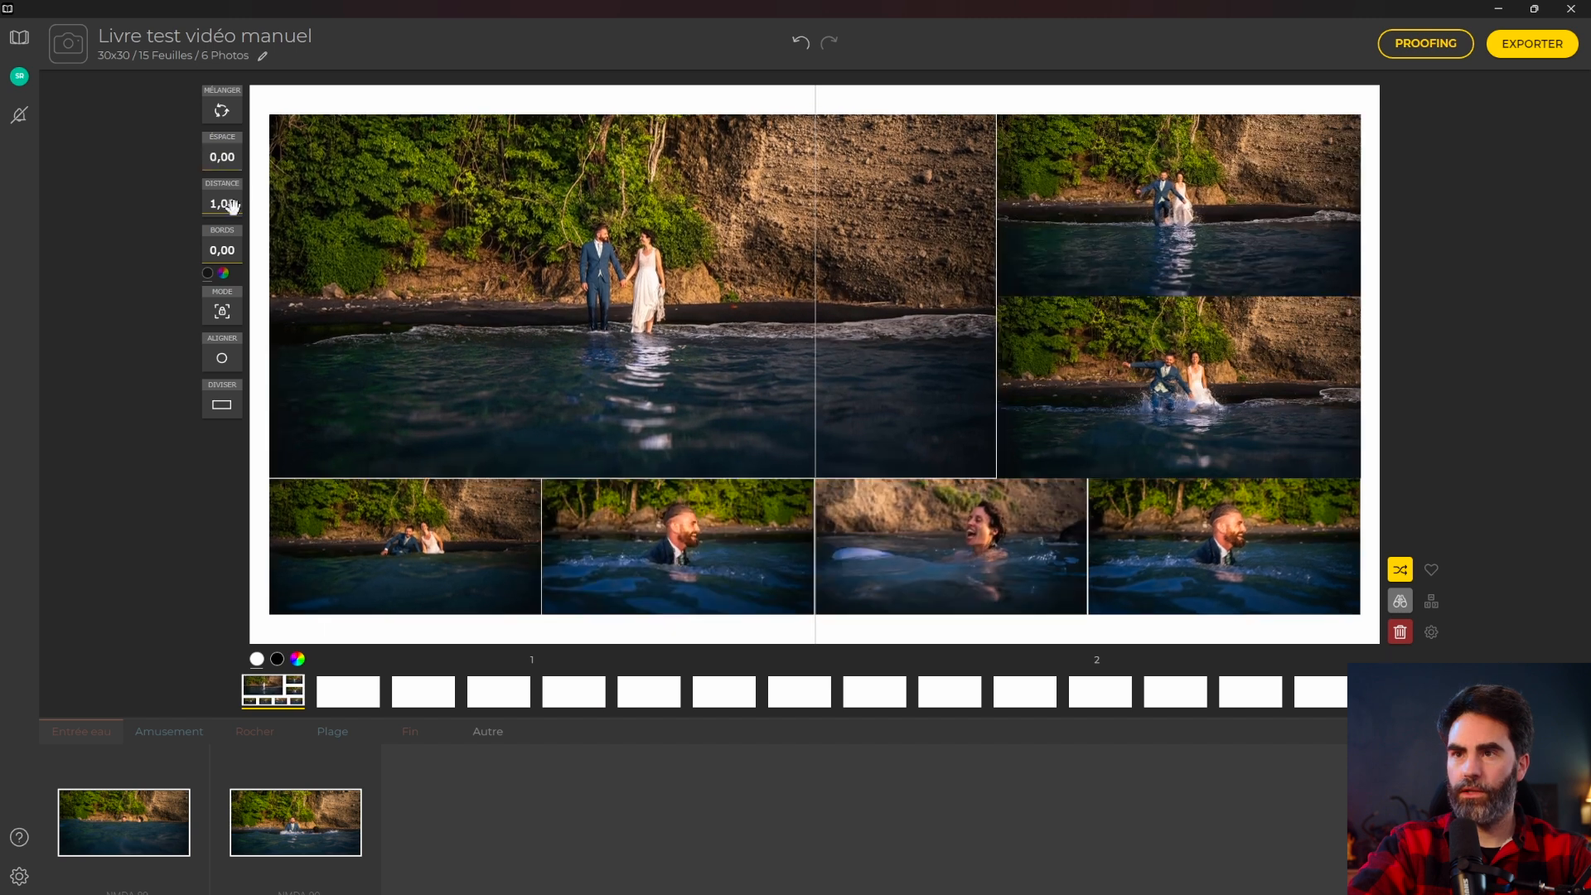
left_click_drag(233, 206, 232, 156)
type("1,5")
key("Return")
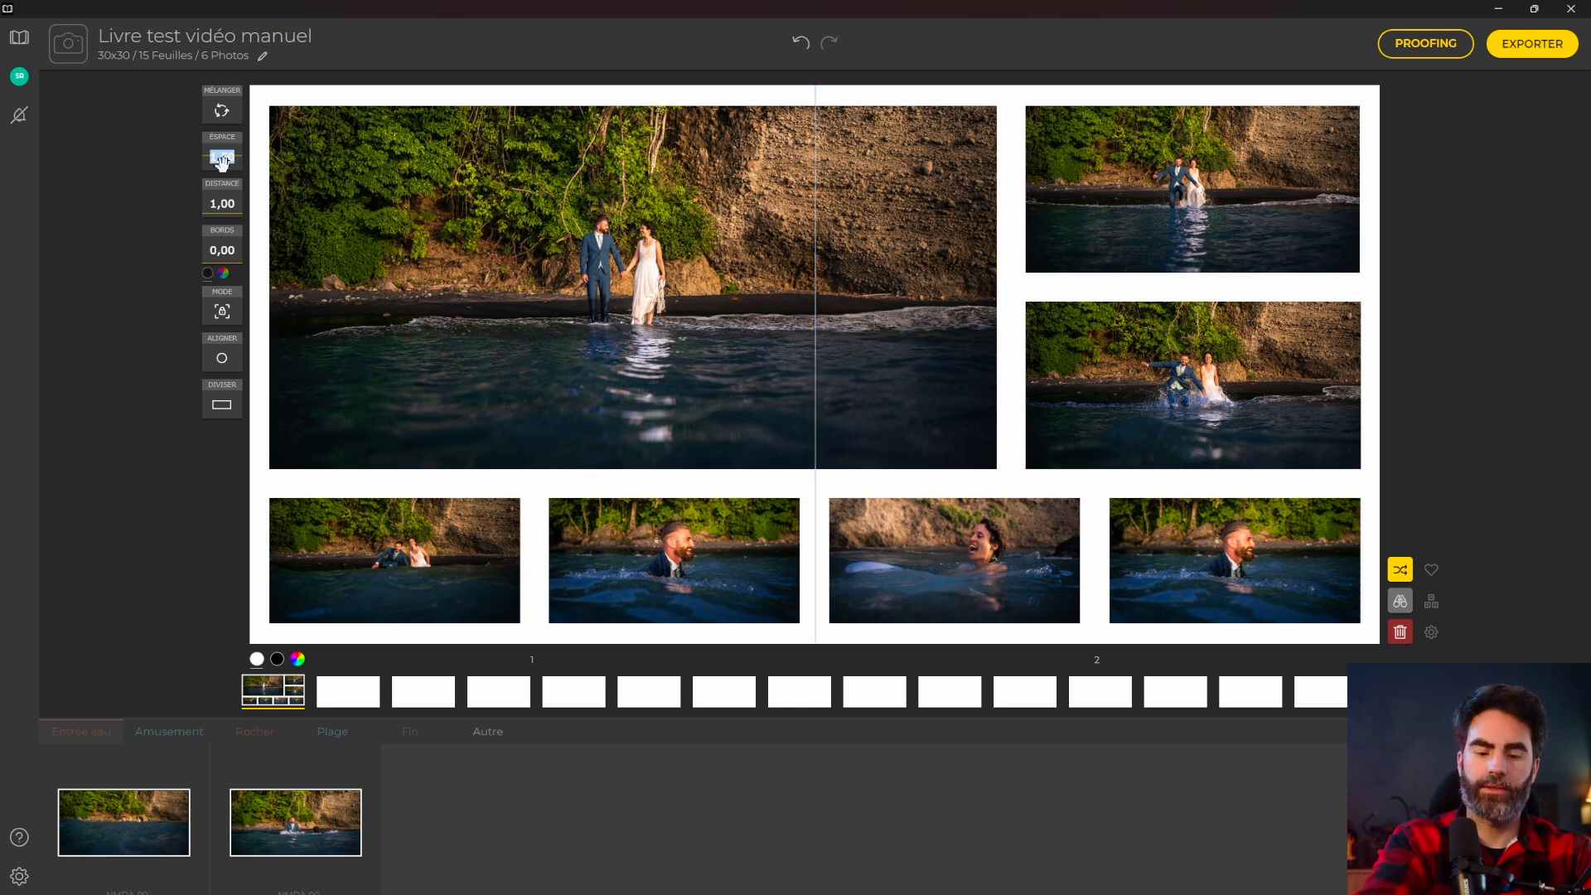
type("1")
key("Return")
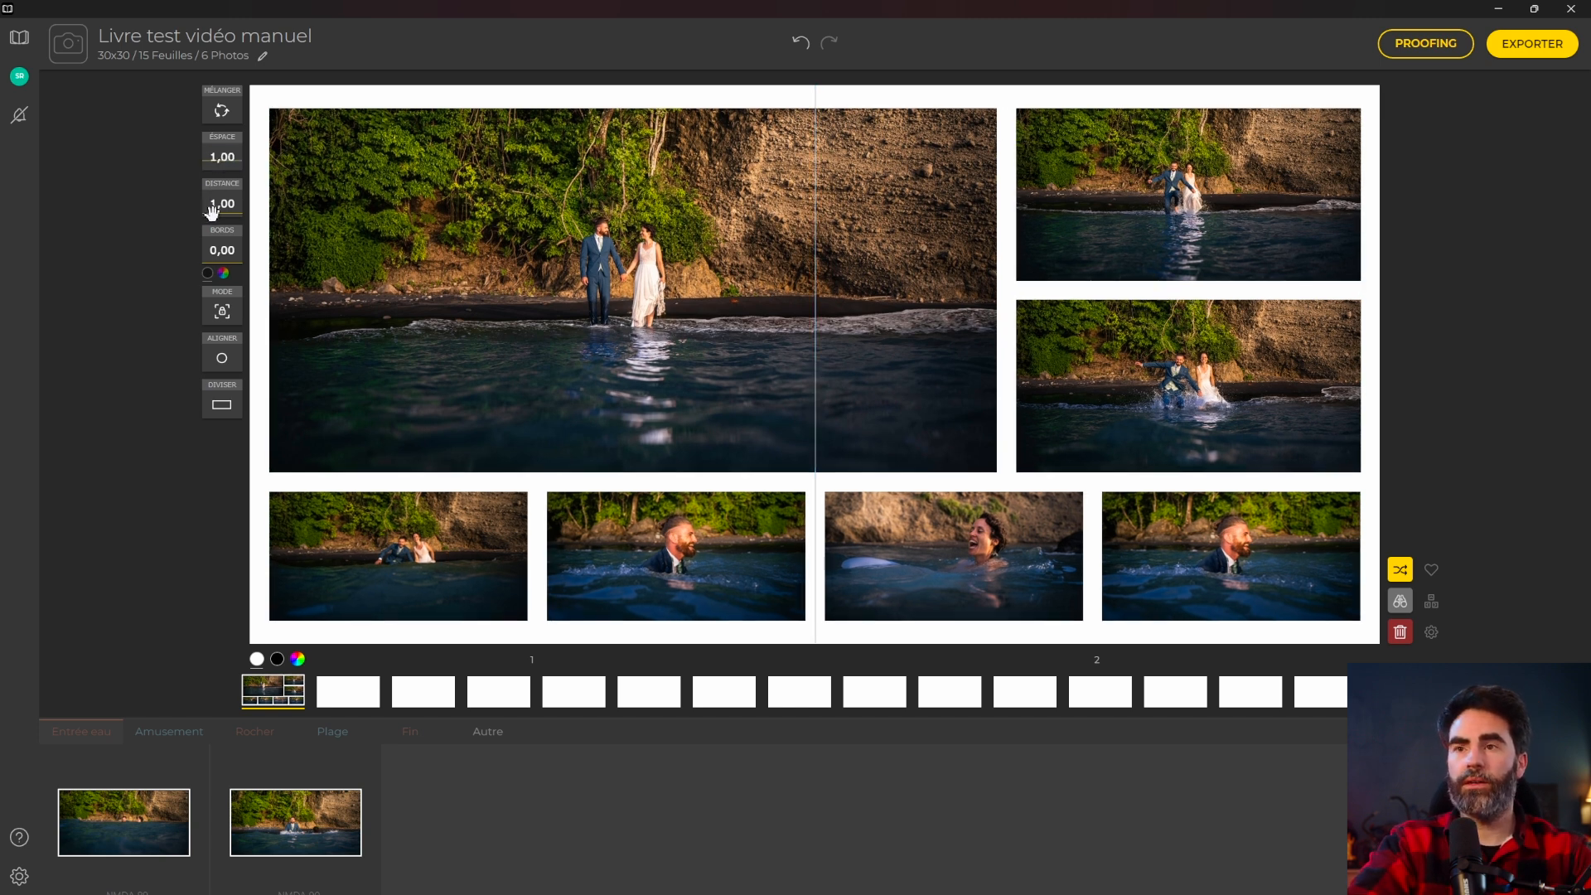
Set the edge distance to 6,00 then 4,00, and try a black photo border, then undo it.
left_click_drag(217, 207, 543, 114)
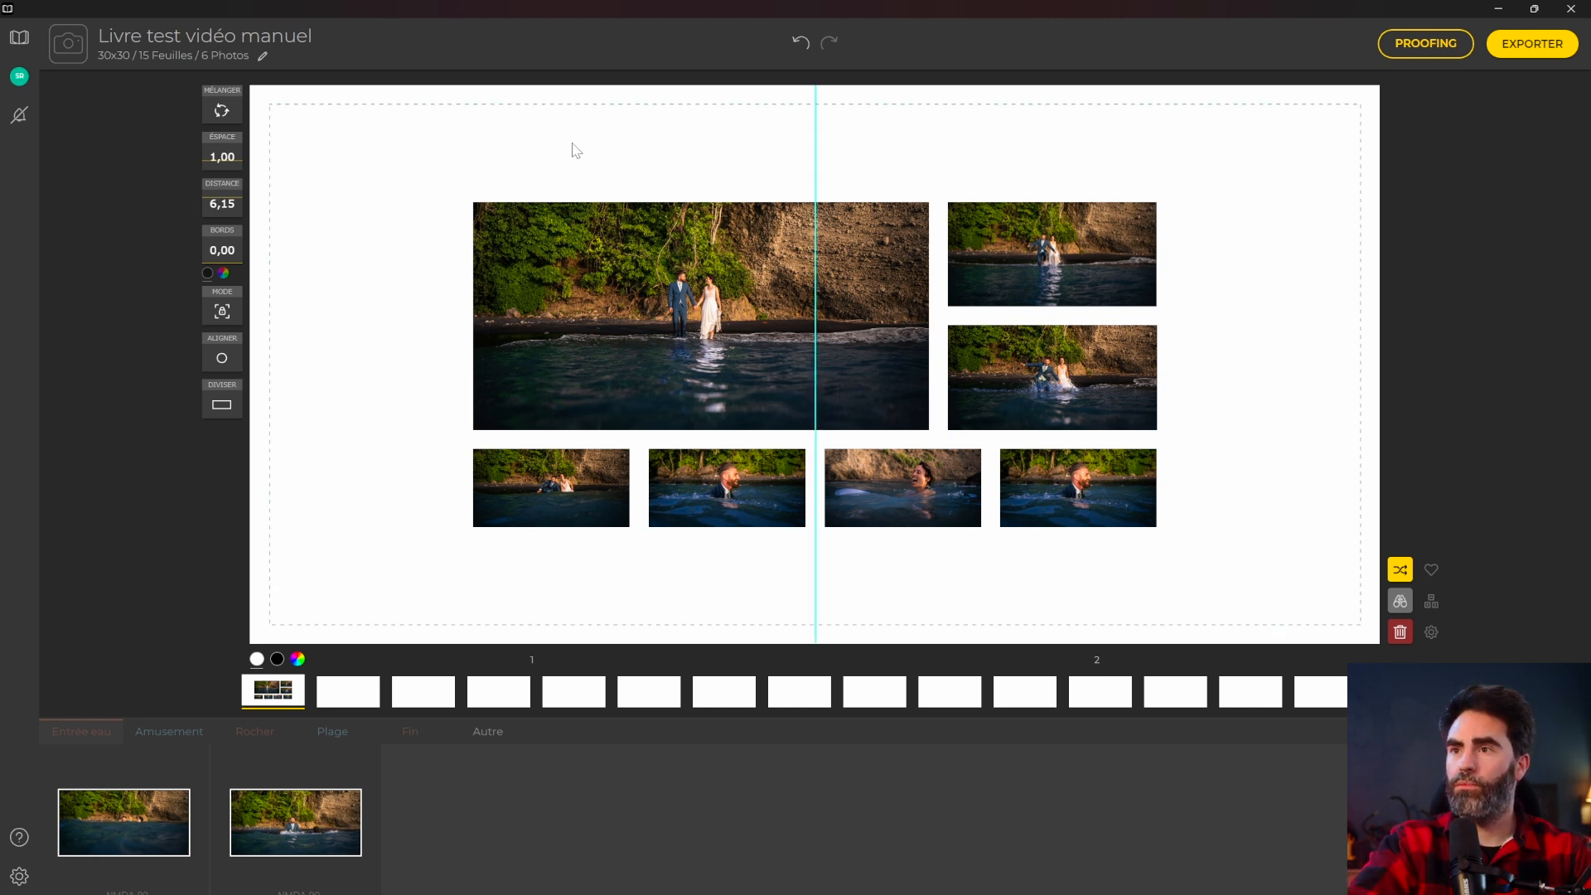
left_click_drag(222, 204, 250, 240)
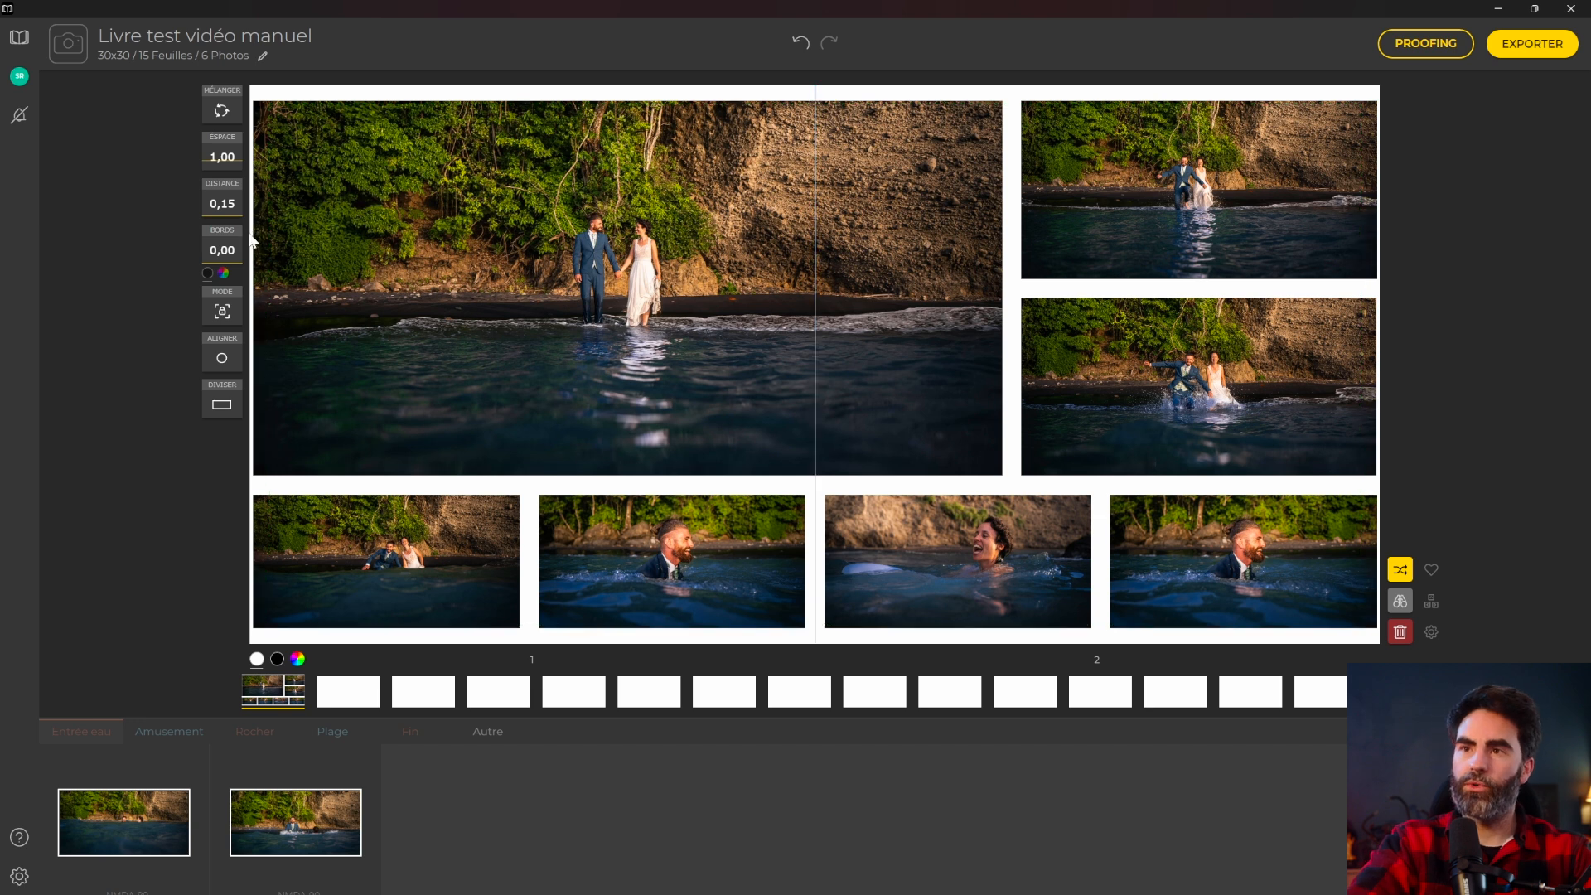
mouse_move(224, 216)
left_mouse_down()
mouse_move(232, 183)
mouse_move(225, 200)
left_mouse_up()
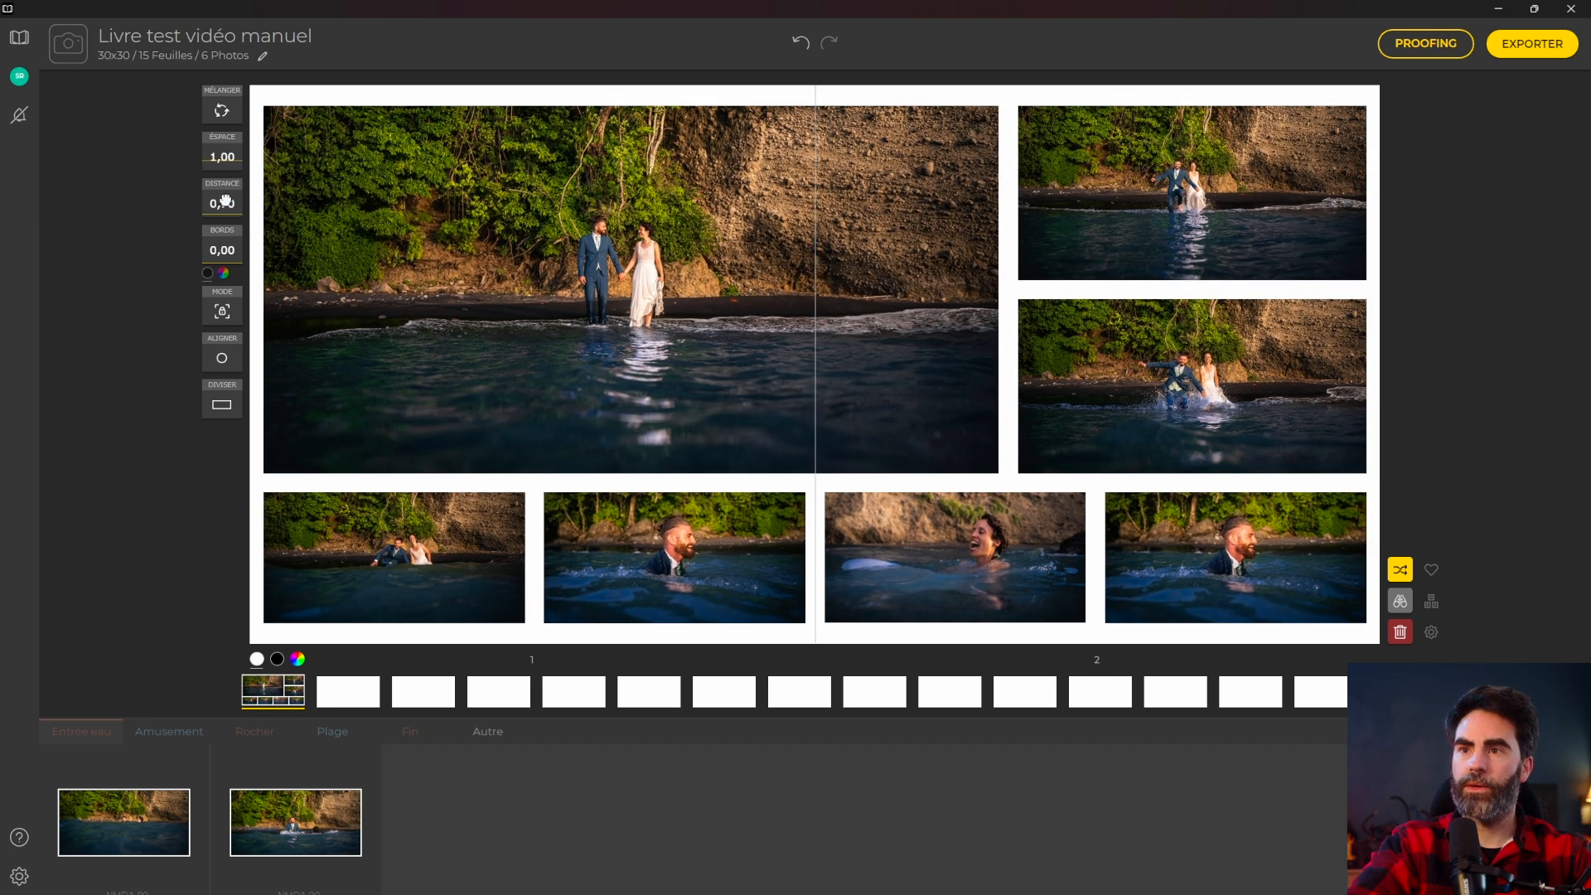
type("6")
key("Return")
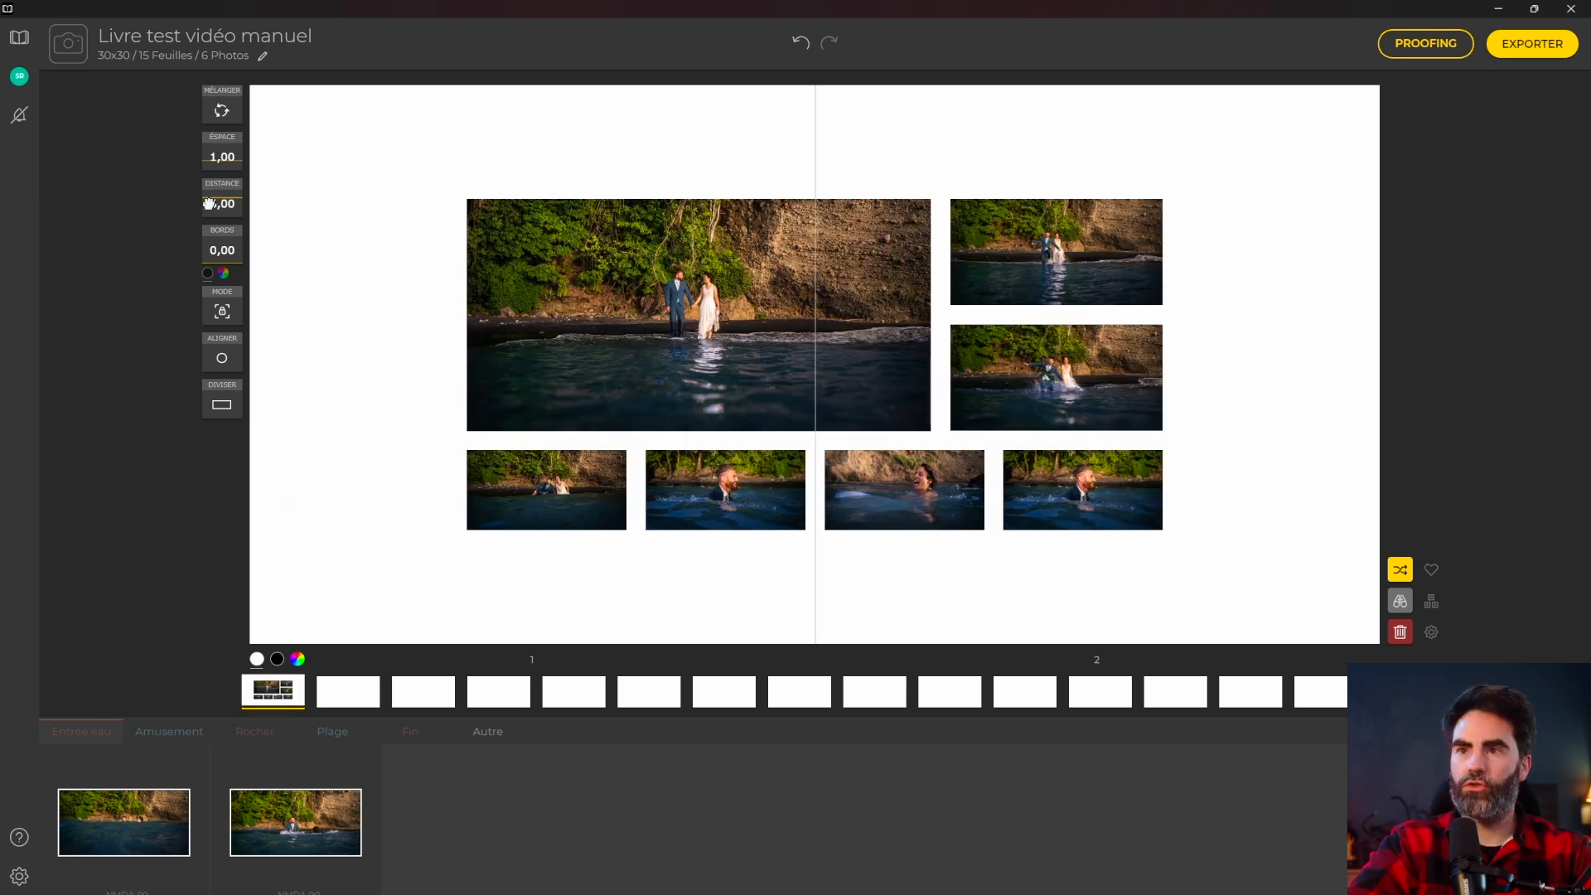
type("4")
key("Return")
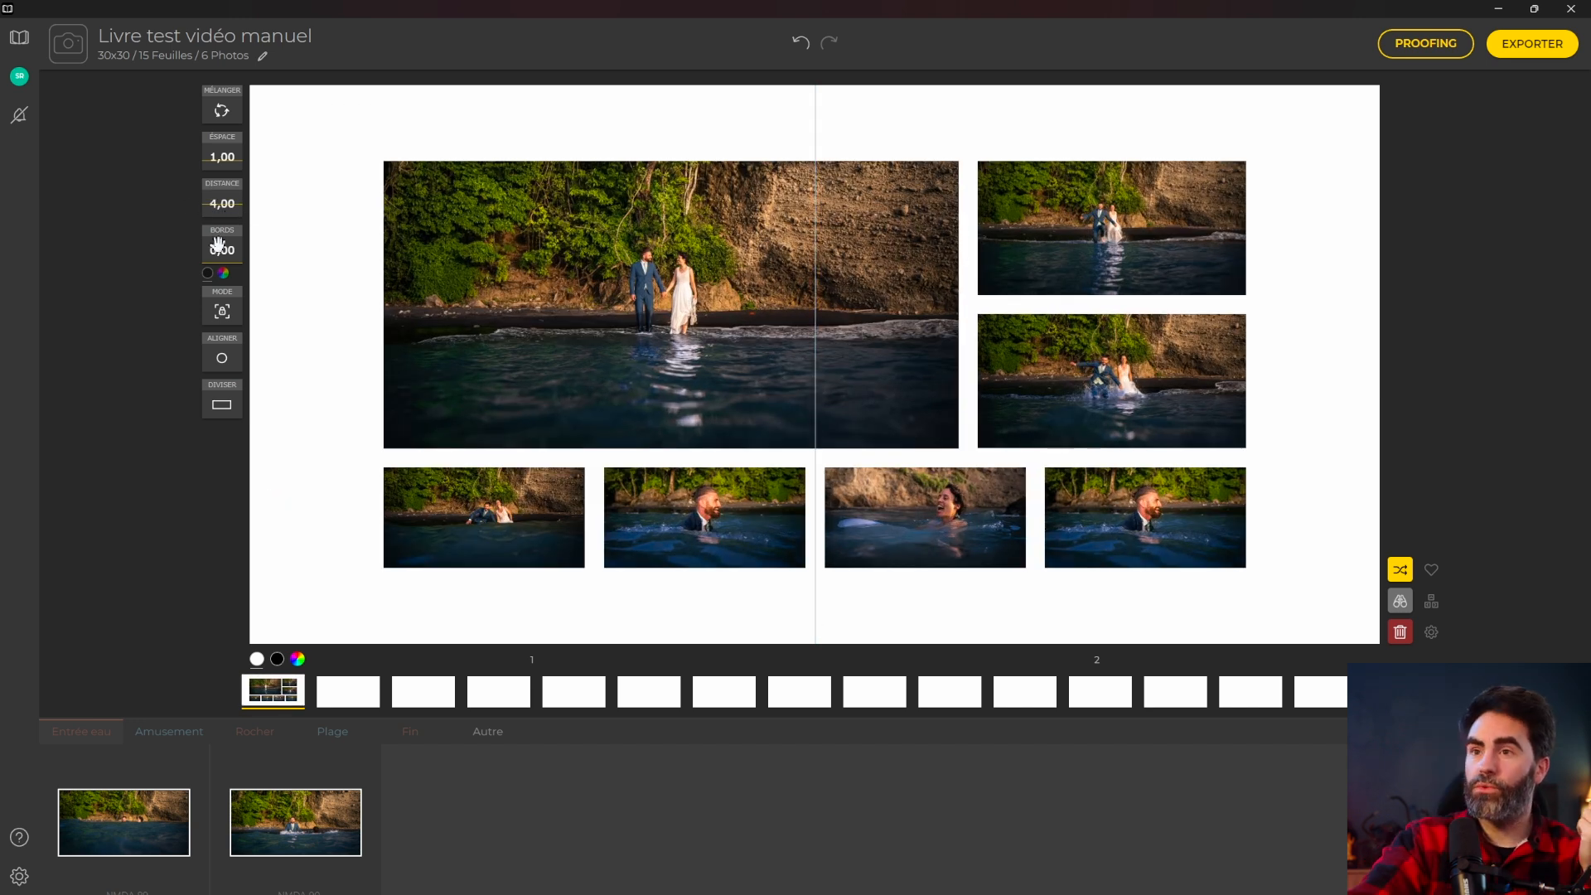
left_click_drag(221, 255, 213, 228)
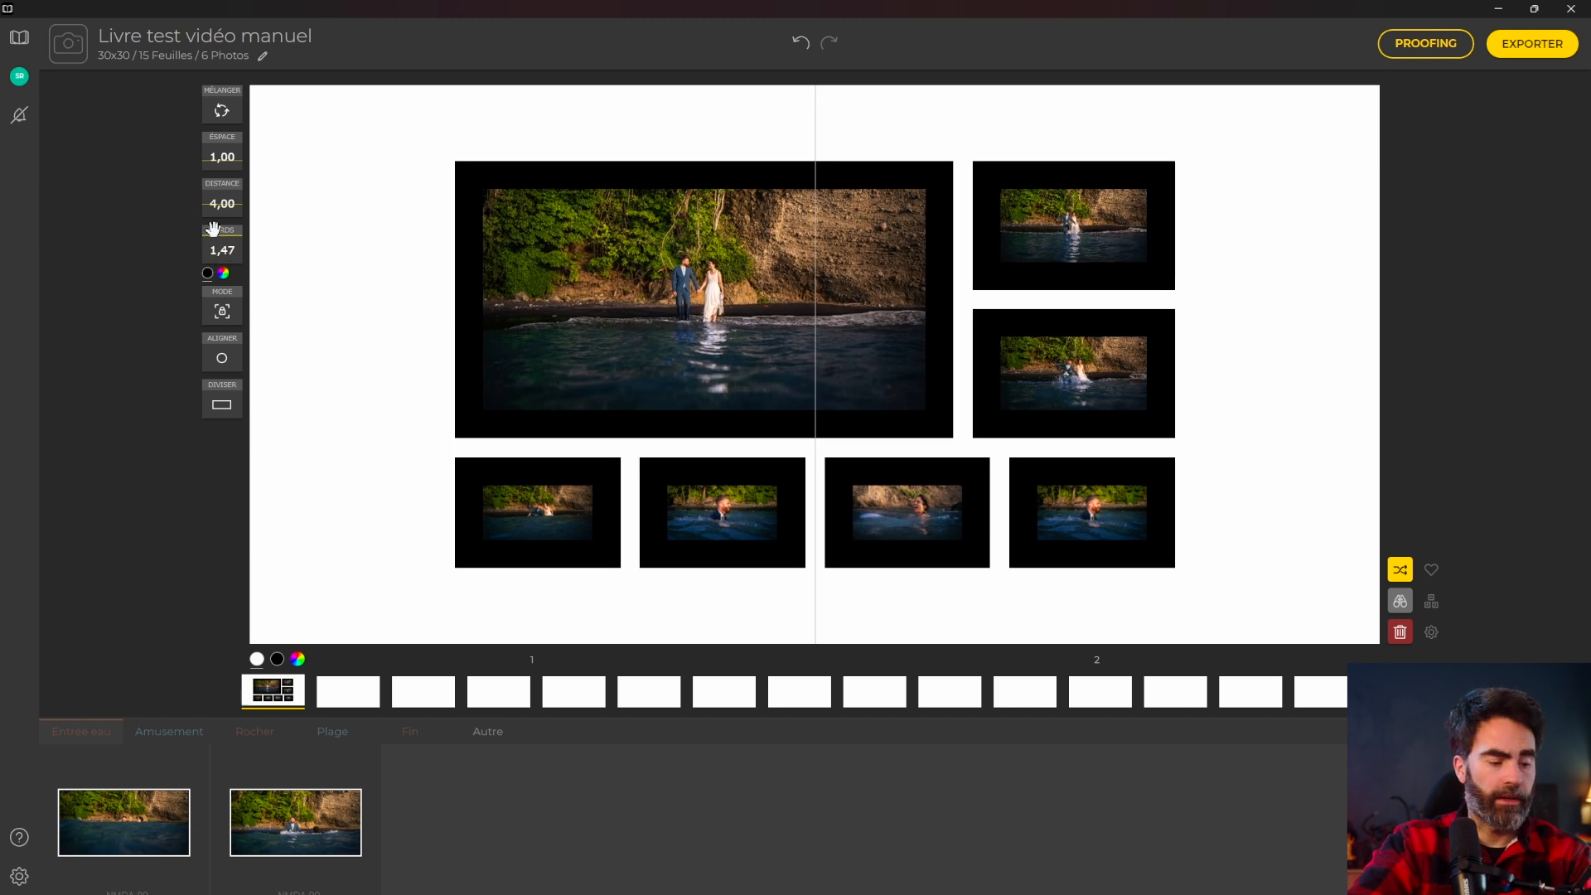
key("ctrl+z")
key("ctrl+z")
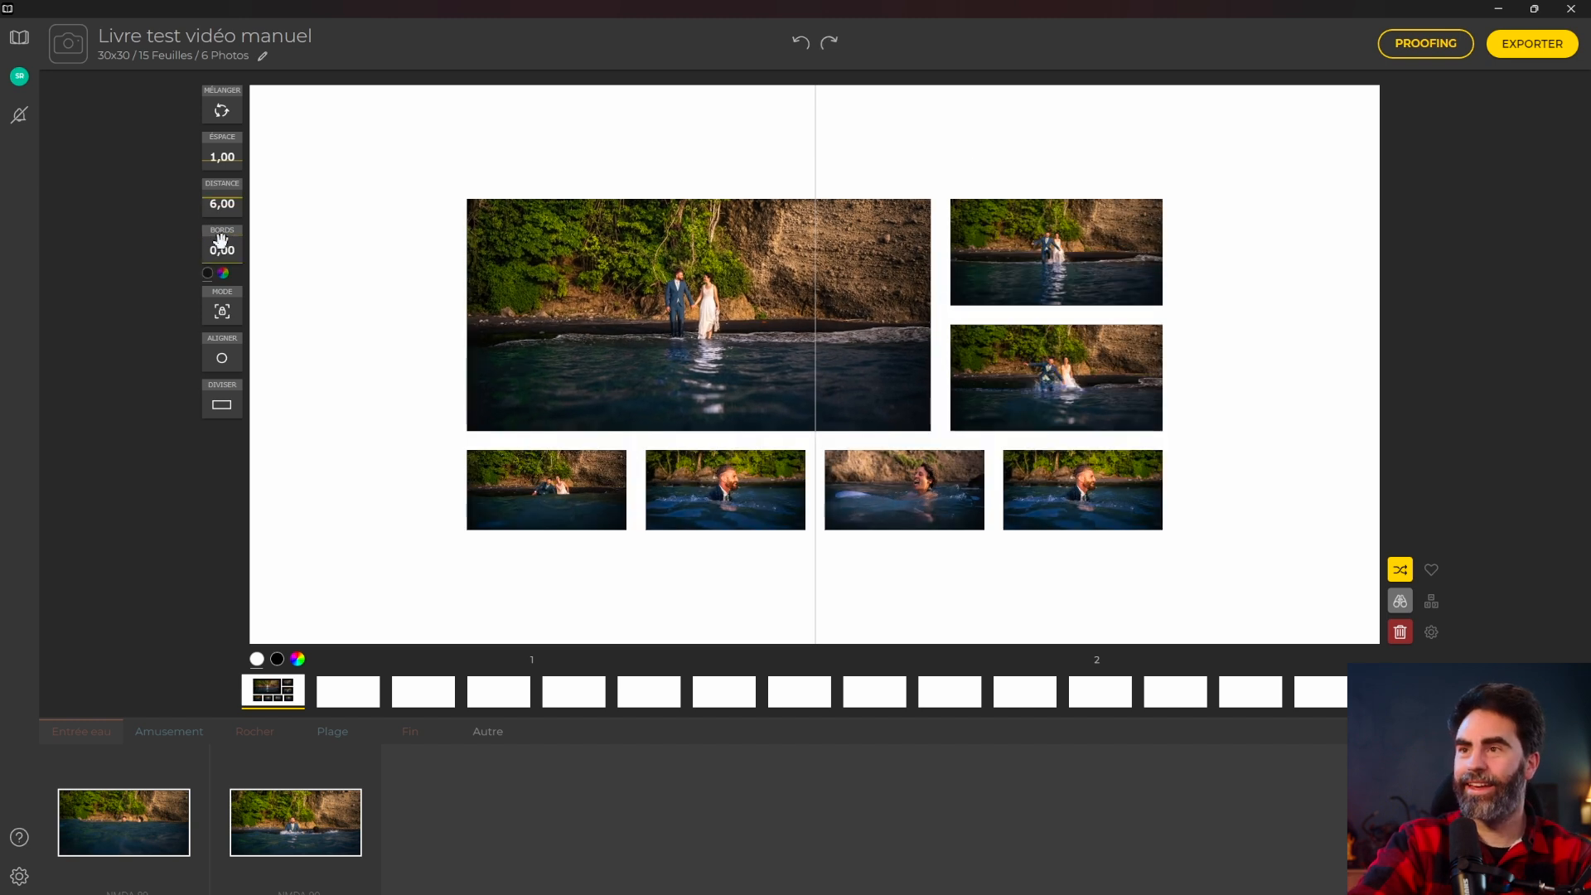
left_click(222, 313)
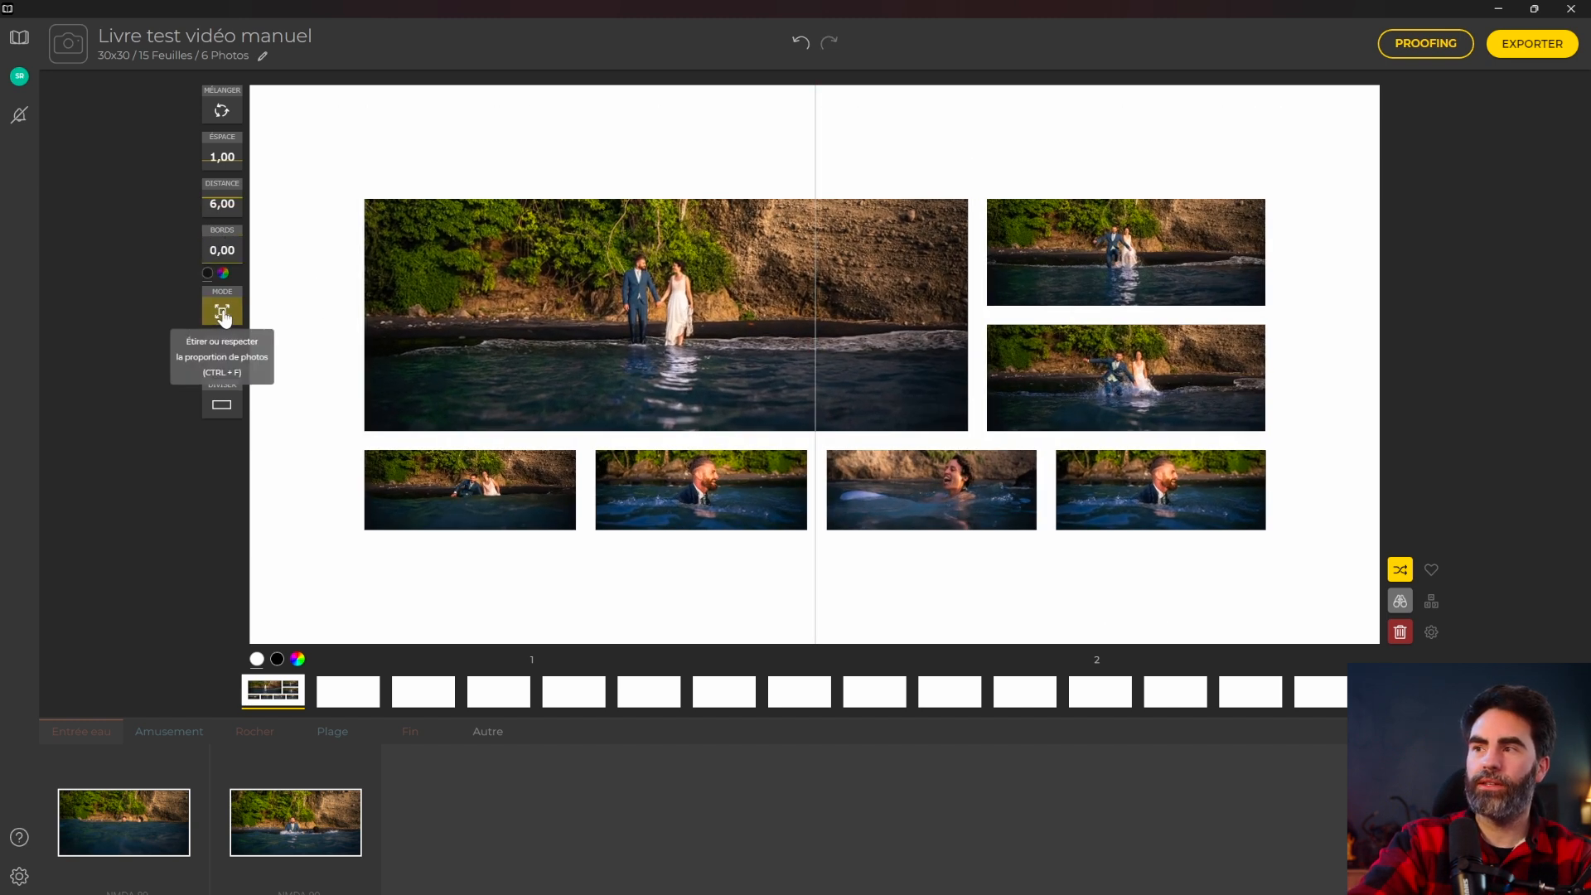
left_click(222, 314)
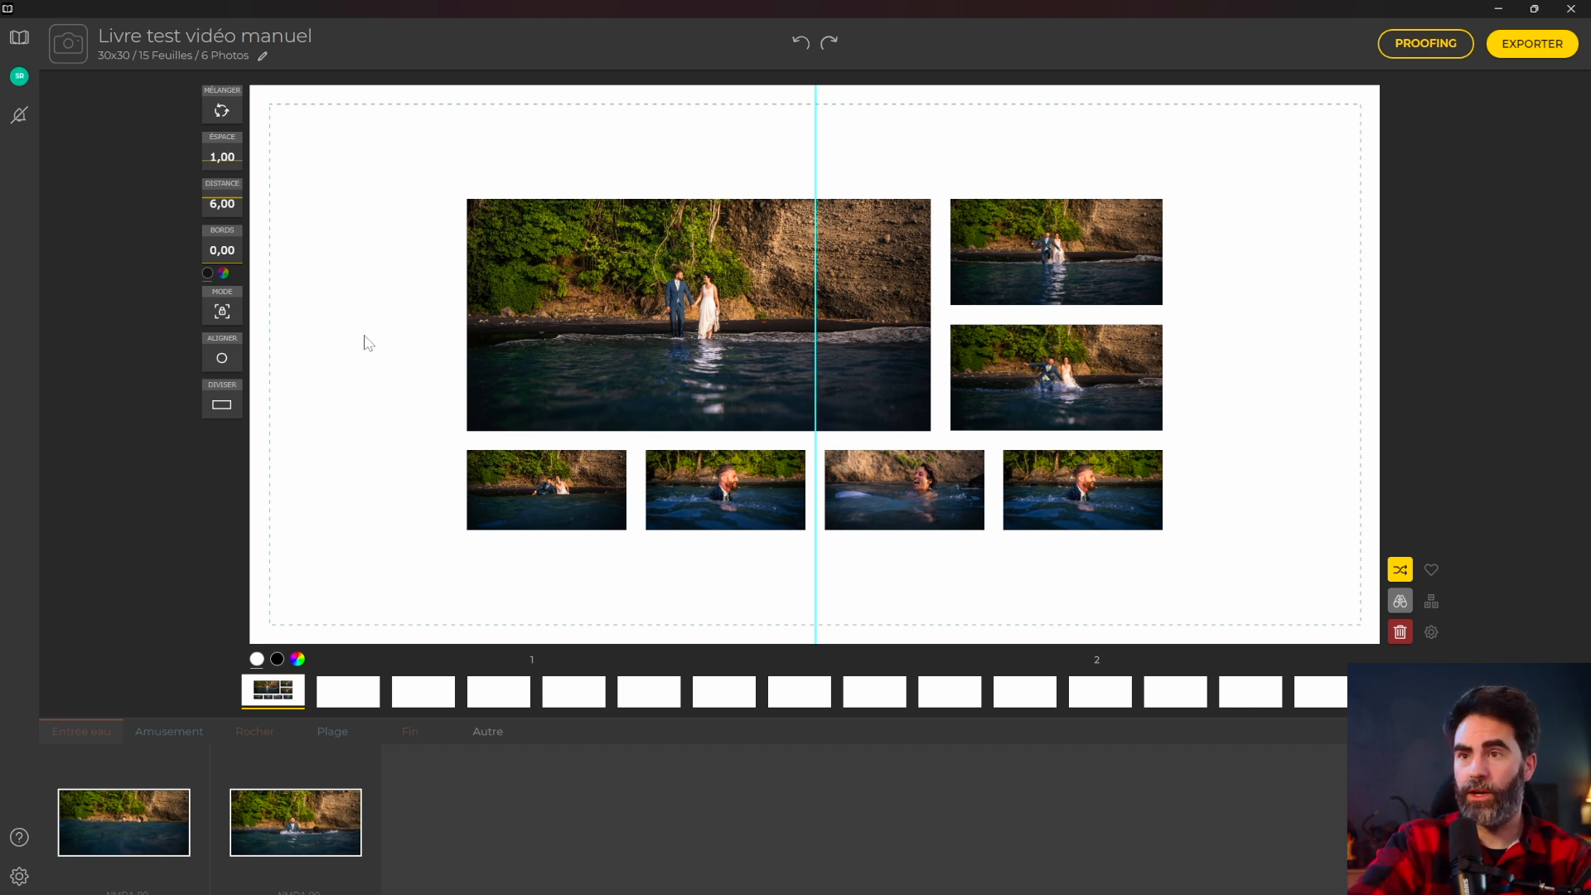
left_click(222, 311)
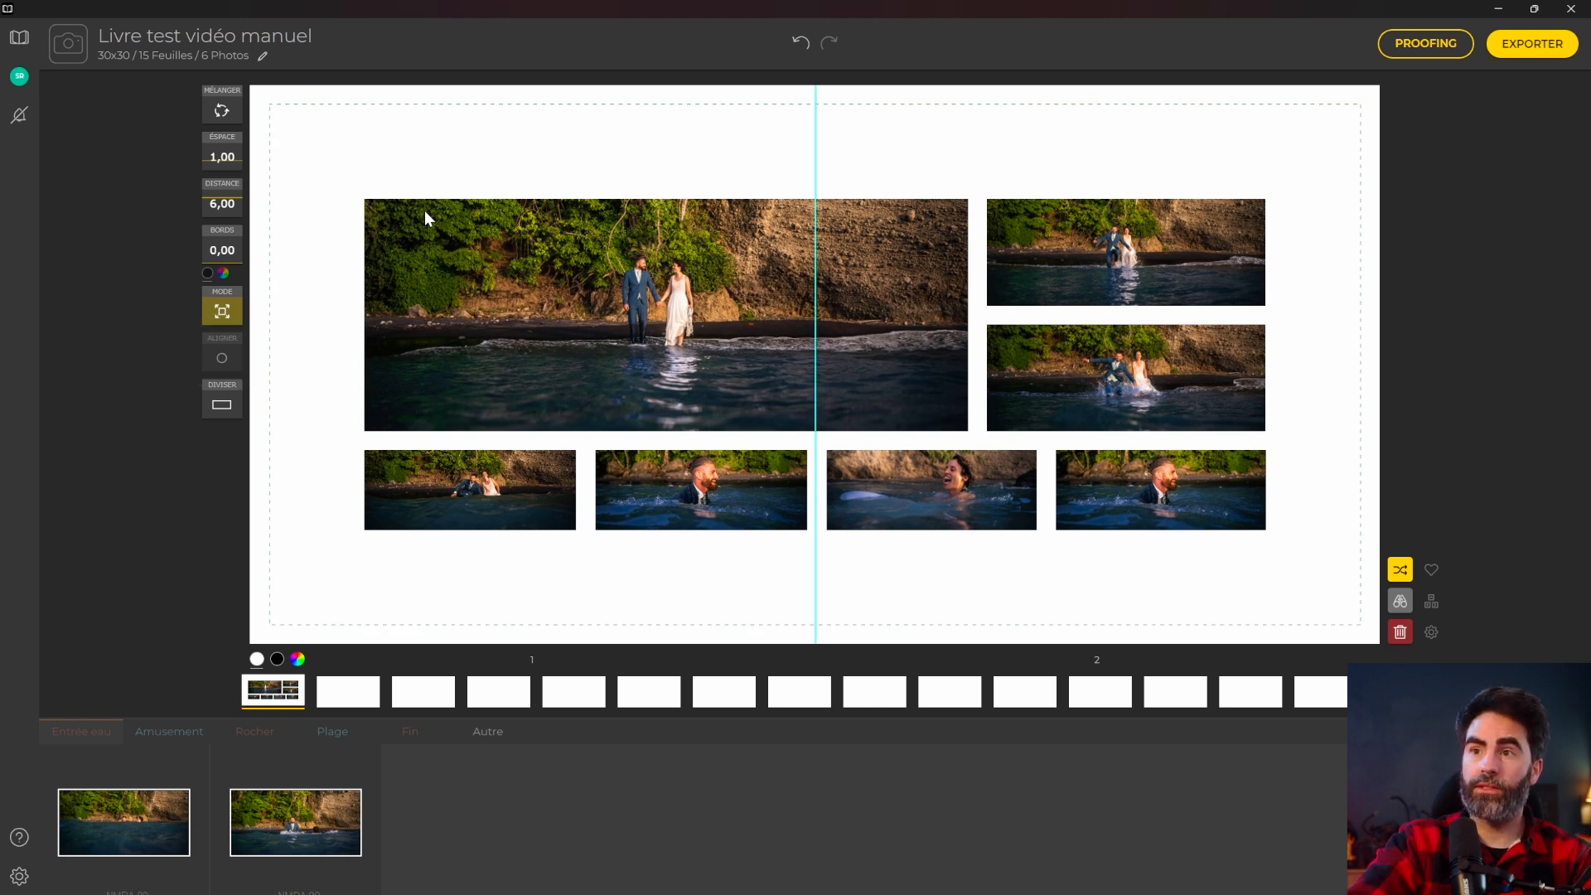
left_click_drag(231, 196, 223, 239)
left_click(213, 313)
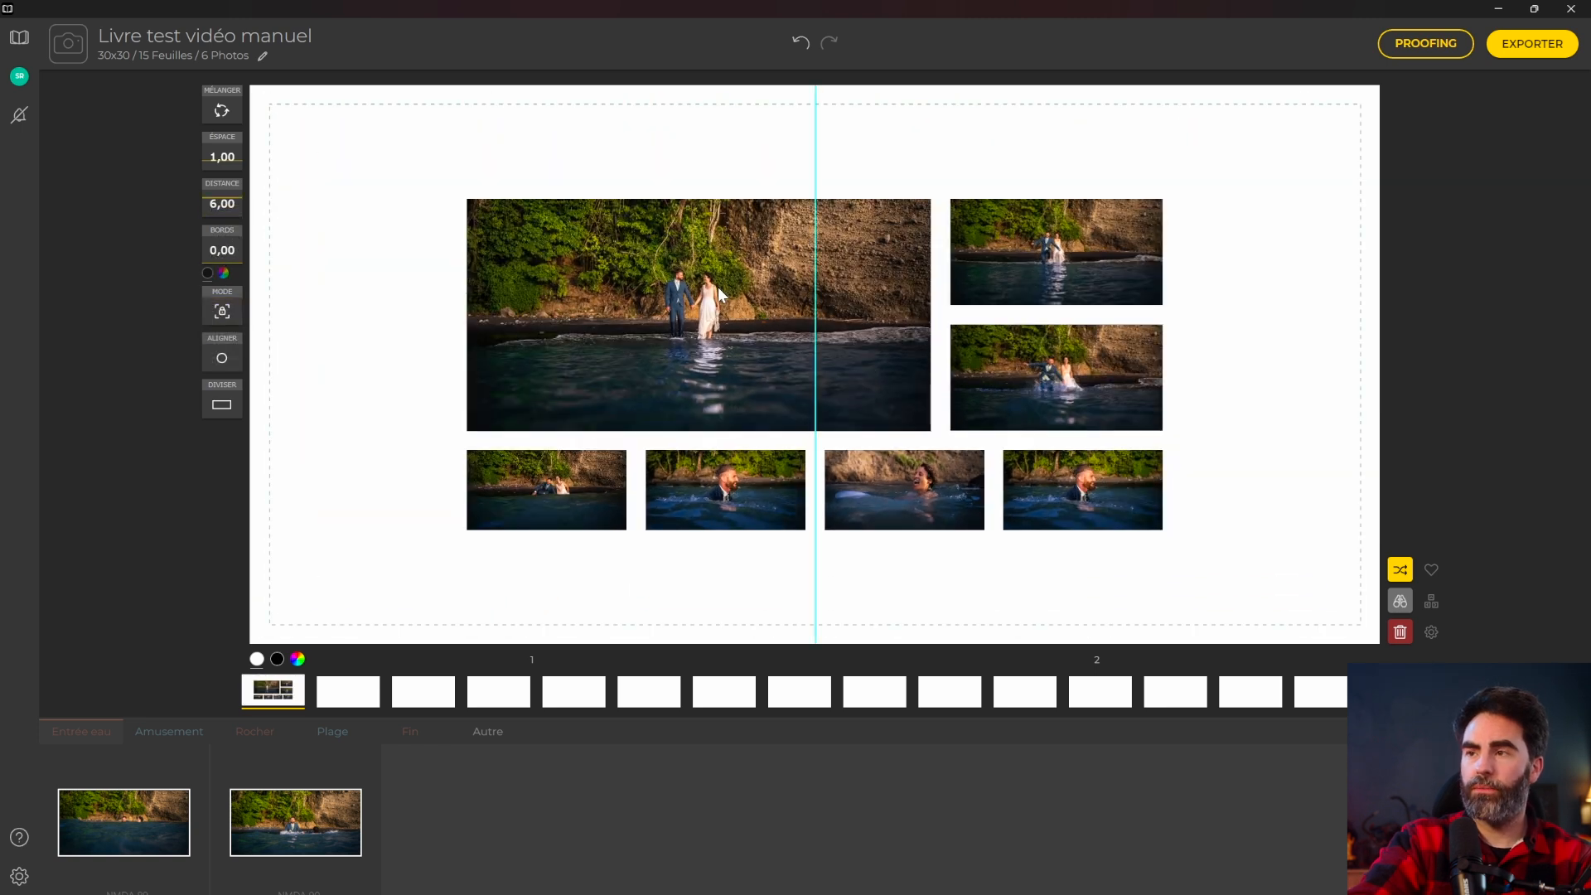
left_click(213, 361)
left_click(196, 363)
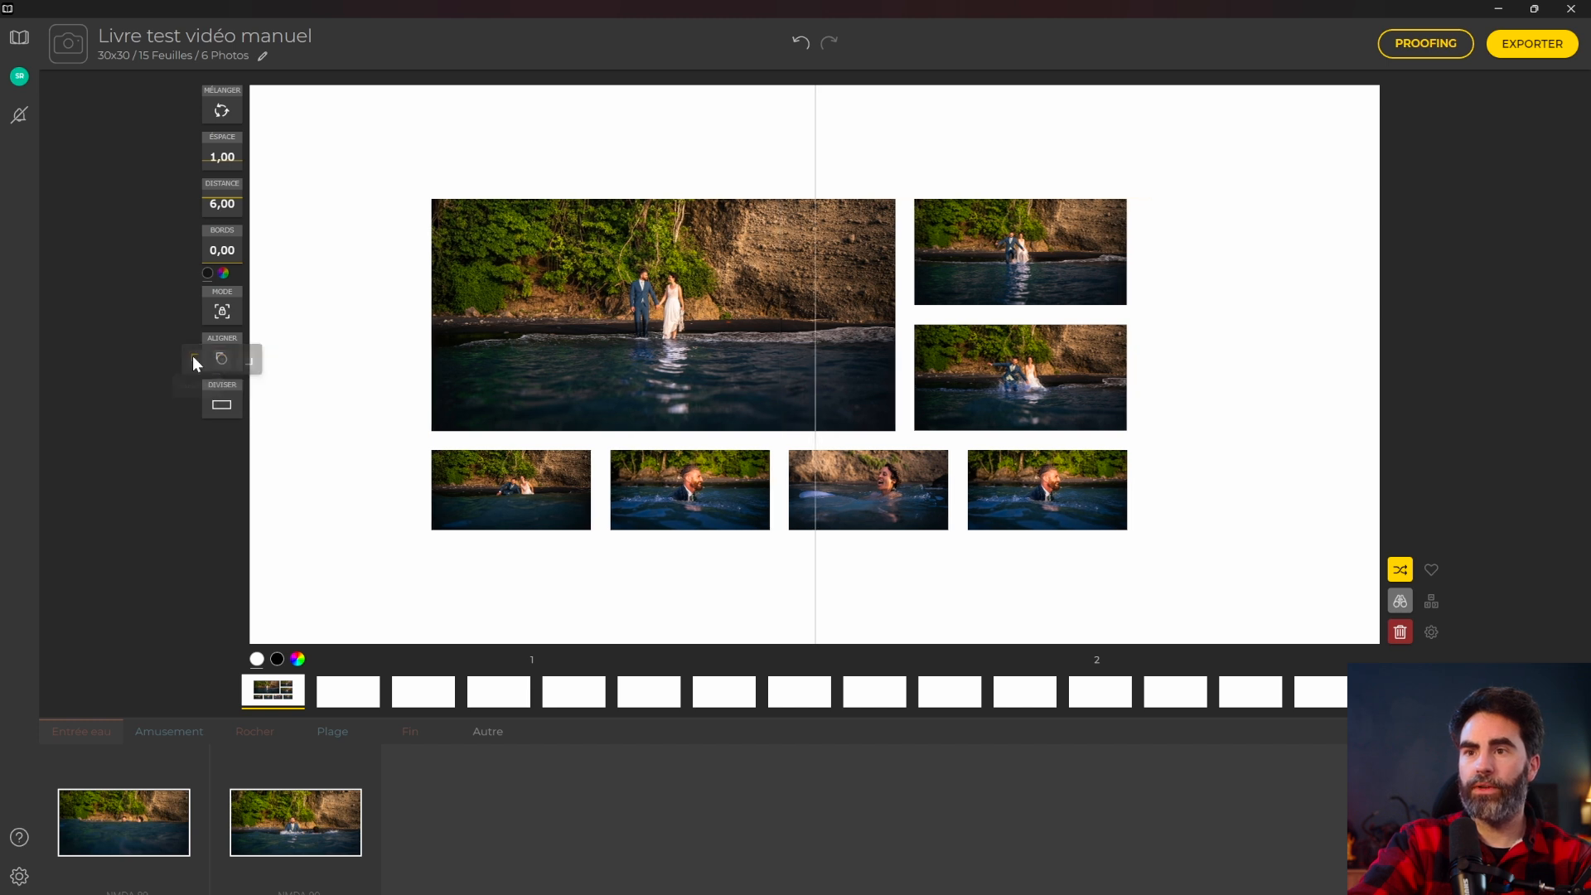
left_click(217, 361)
left_click(244, 362)
left_click(222, 360)
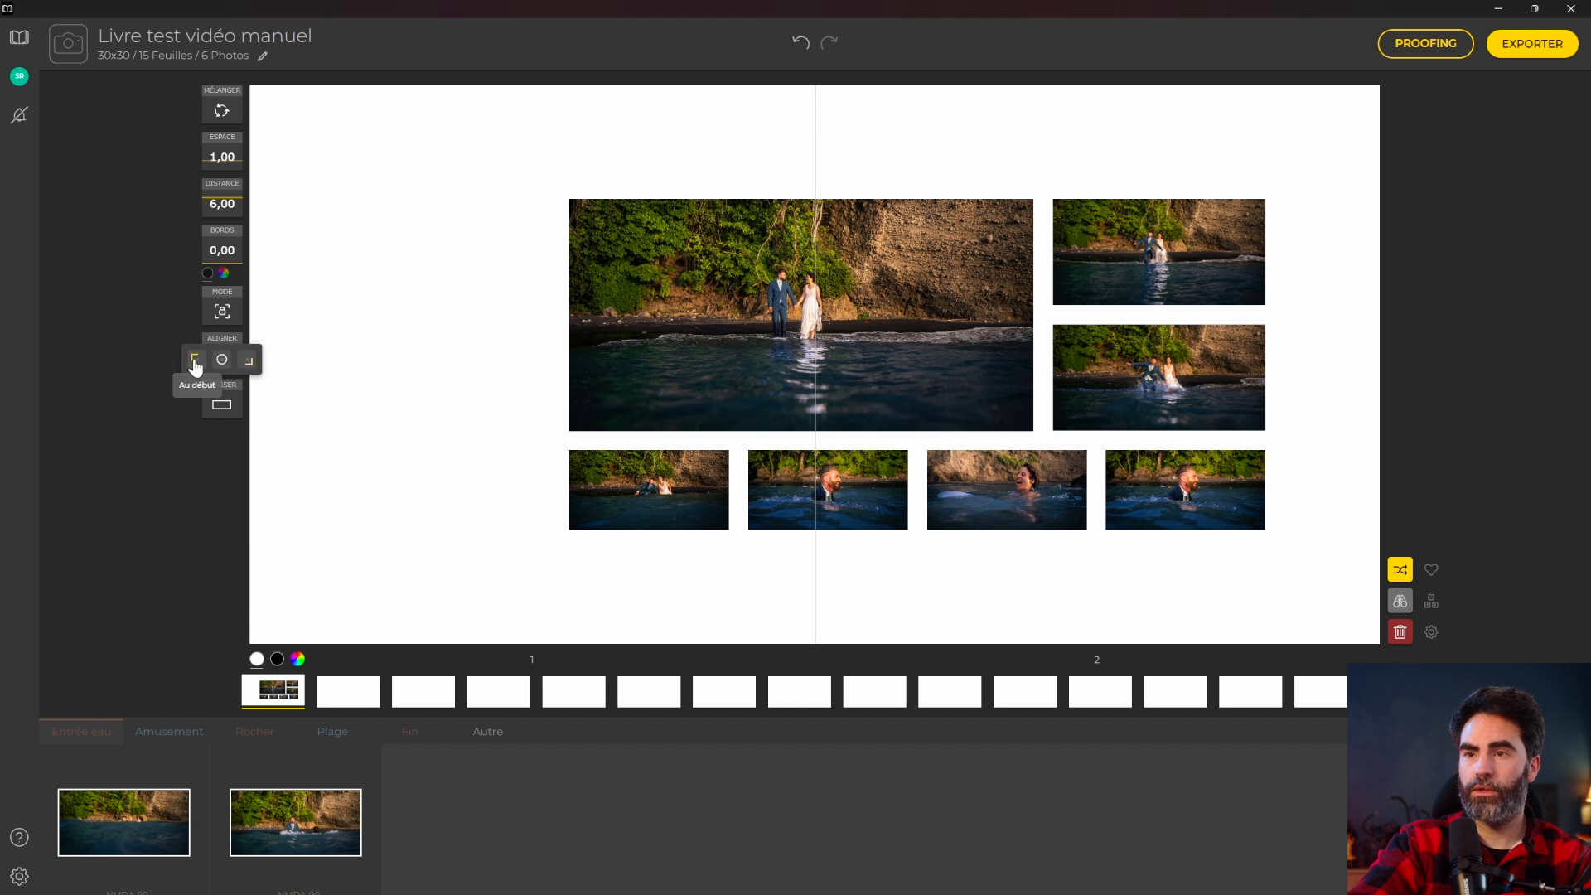
left_click(195, 364)
left_click(227, 360)
left_click(248, 360)
left_click(222, 364)
left_click(220, 362)
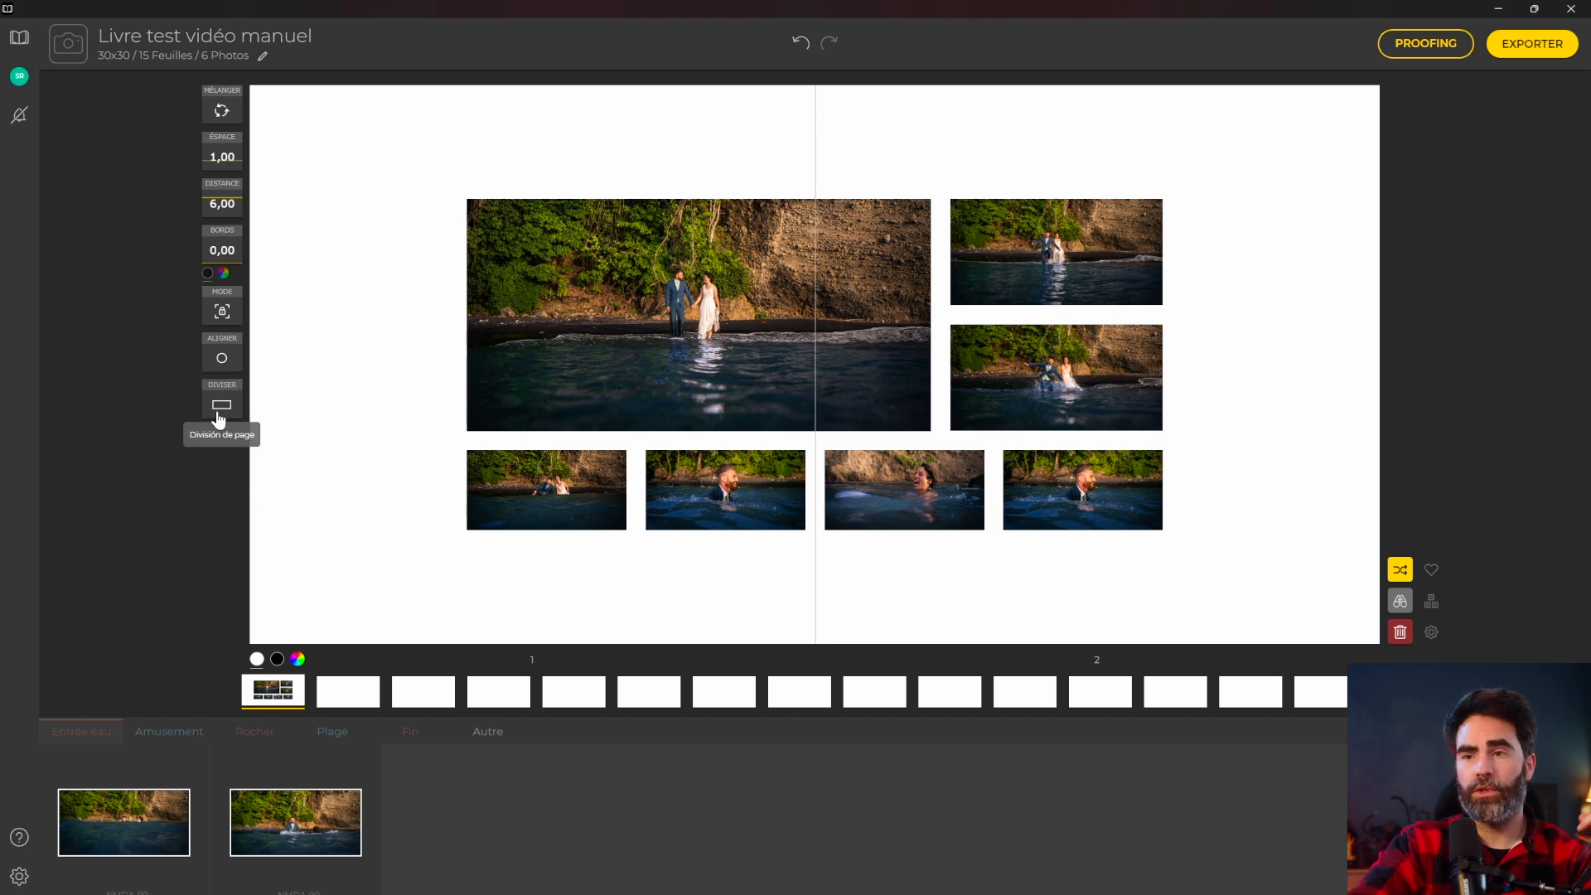
Split the spread into pages and shuffle to a full-bleed photo plus six-photo grid.
left_click(221, 410)
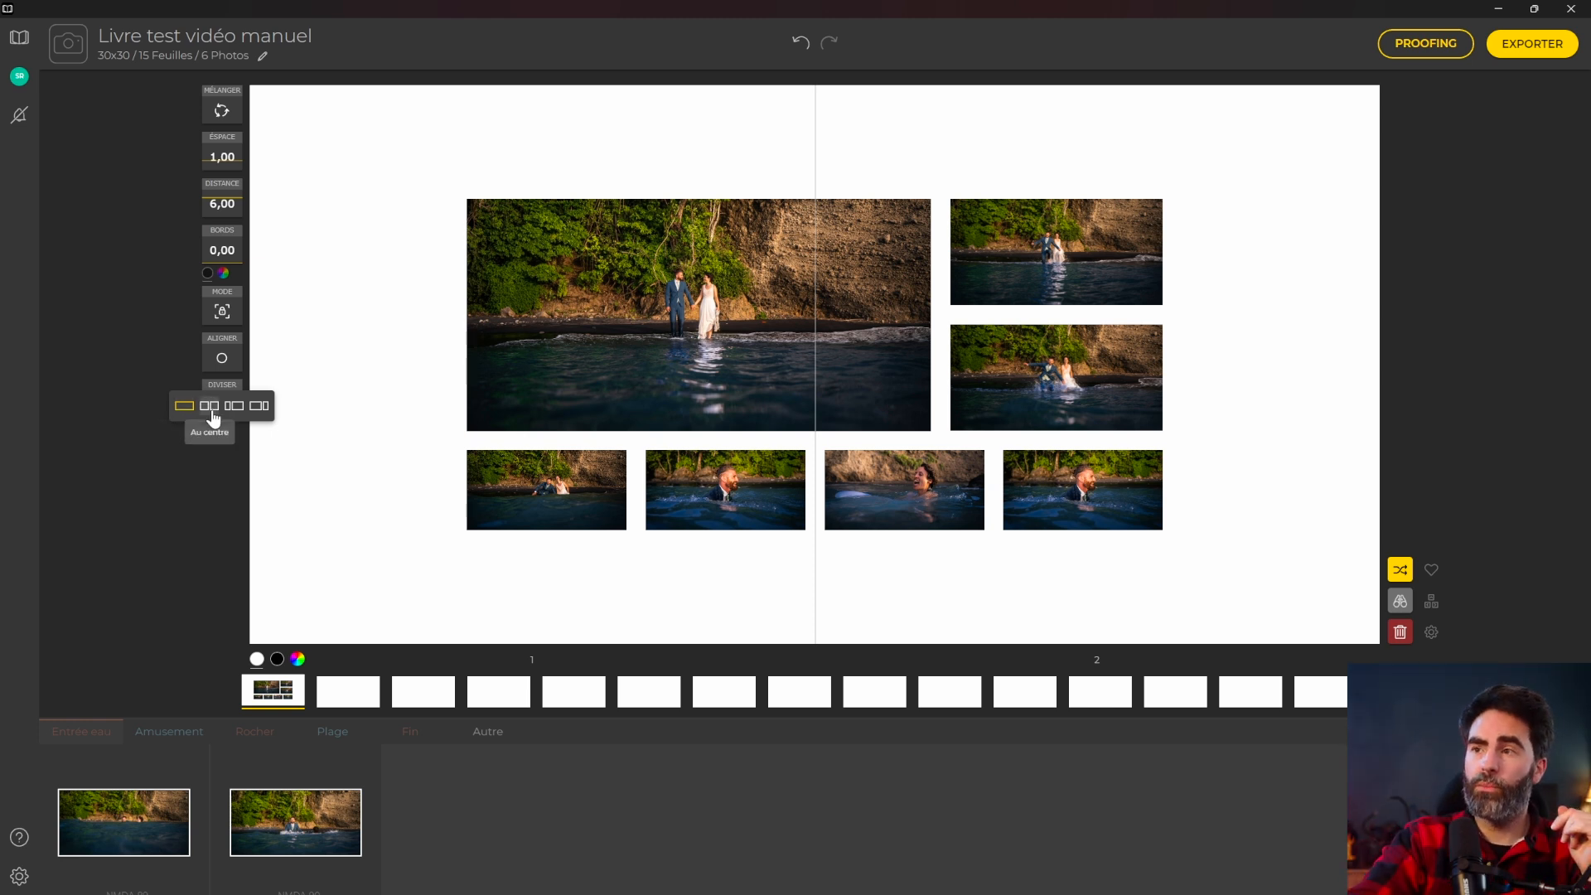
left_click(212, 408)
left_click(221, 408)
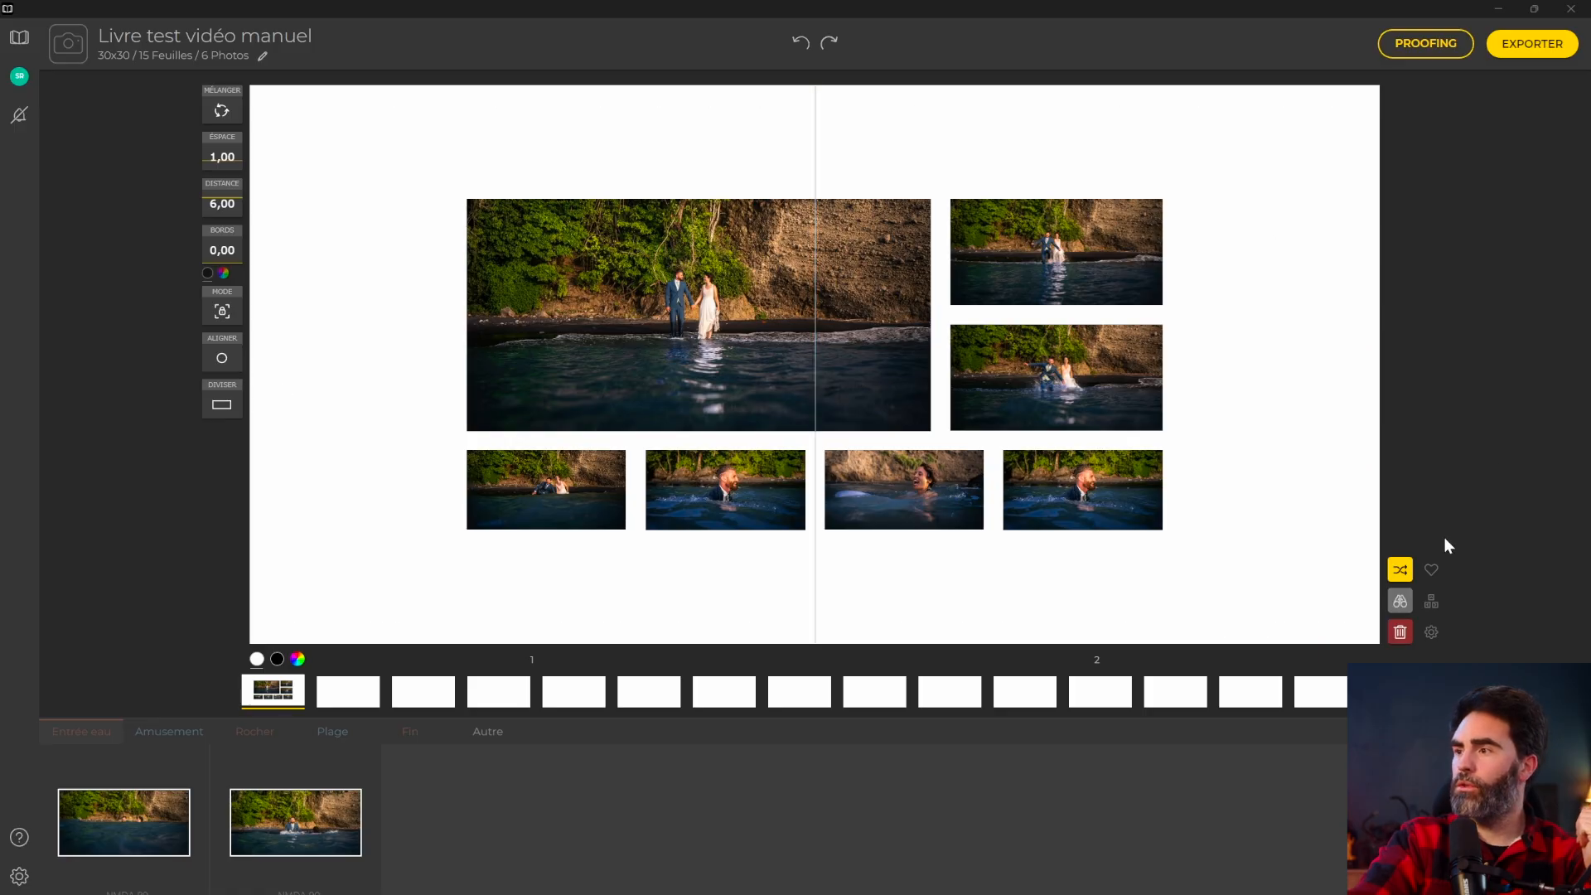
left_click(1402, 572)
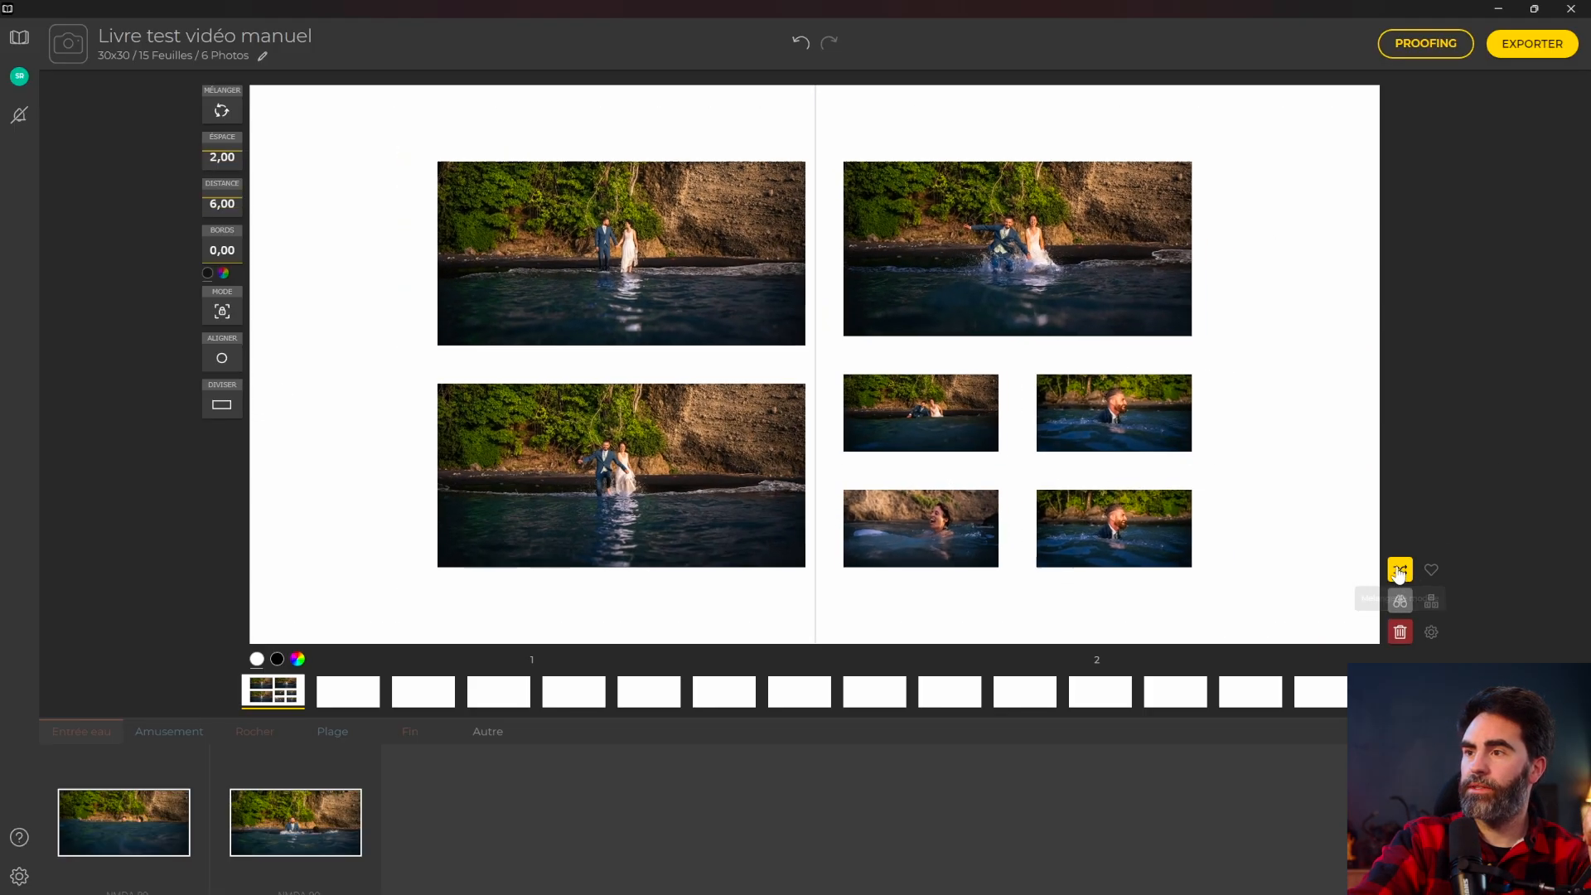
left_click(1400, 572)
left_click(1400, 572)
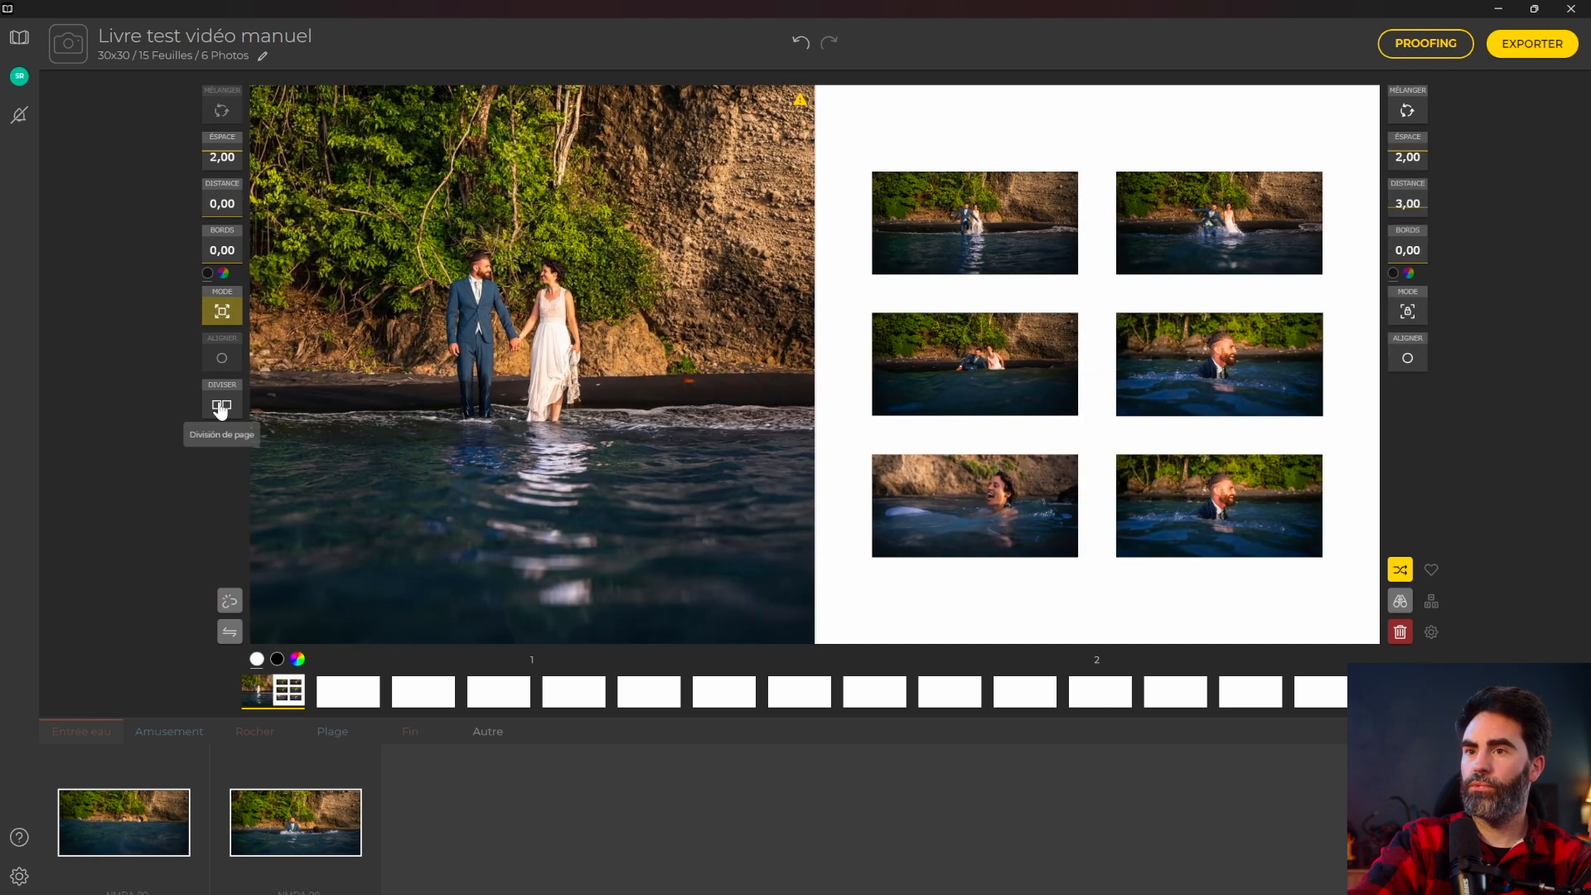
Merge the pages back, reshuffle the layout, then split the spread into two pages again.
left_click(222, 418)
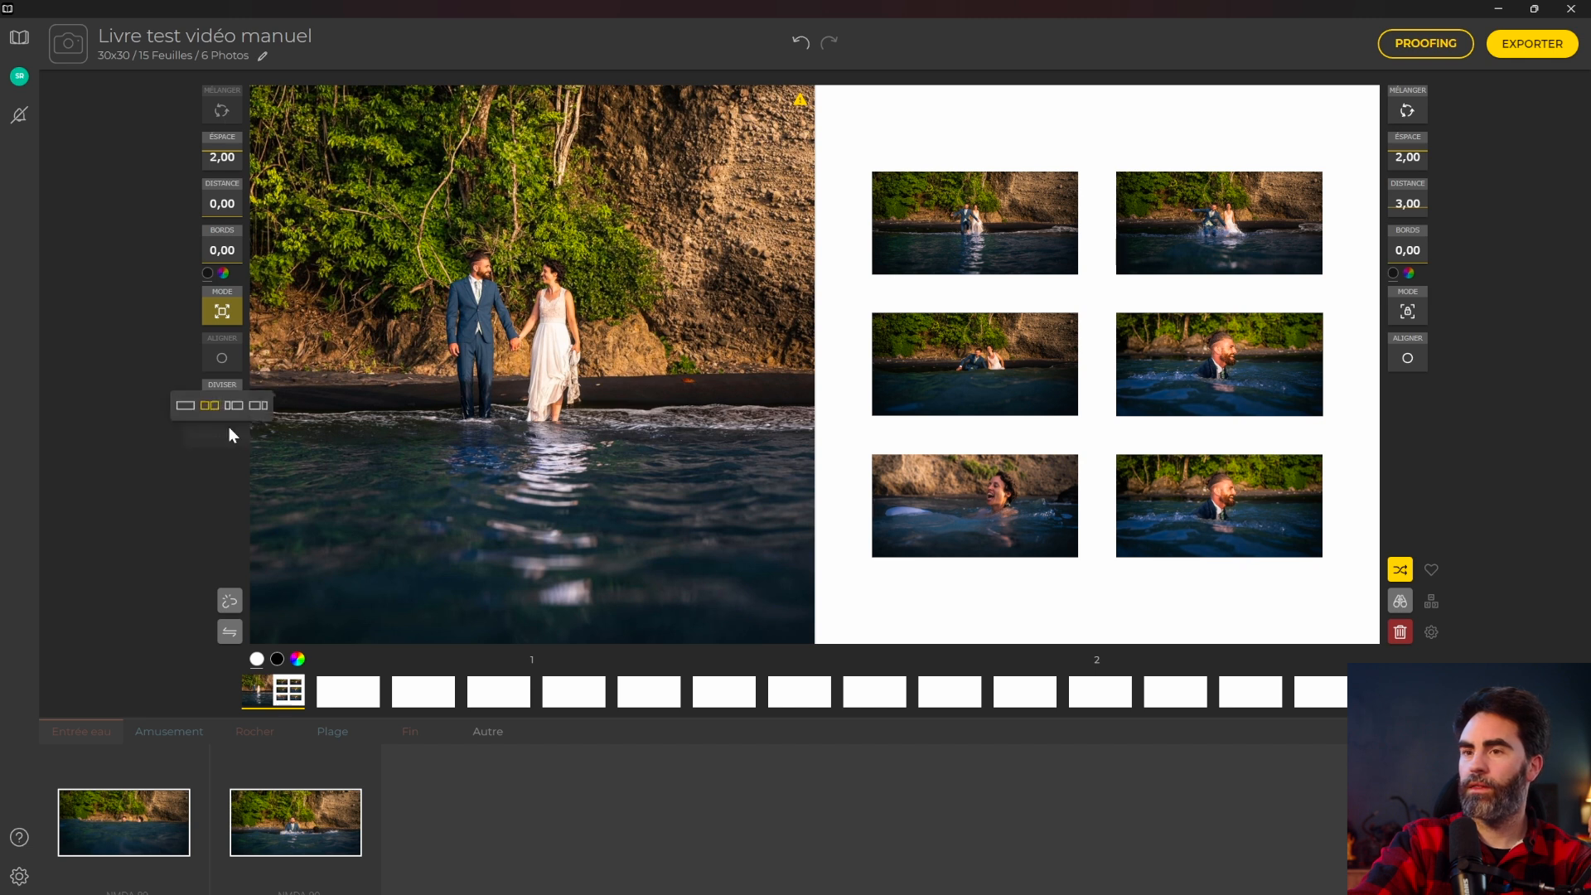
left_click(185, 409)
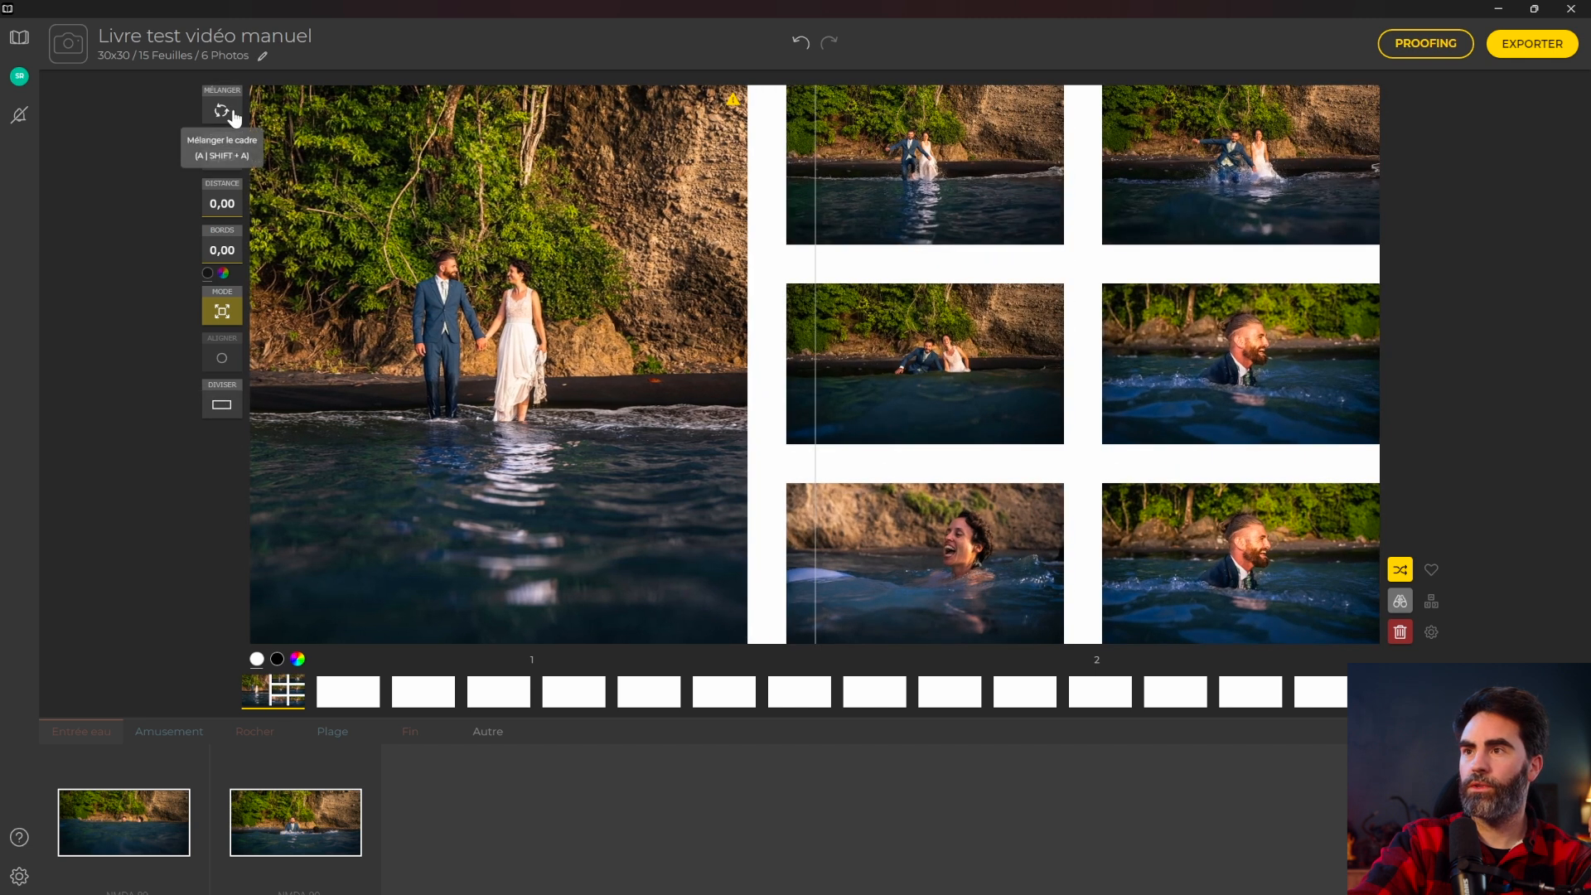
left_click(1408, 593)
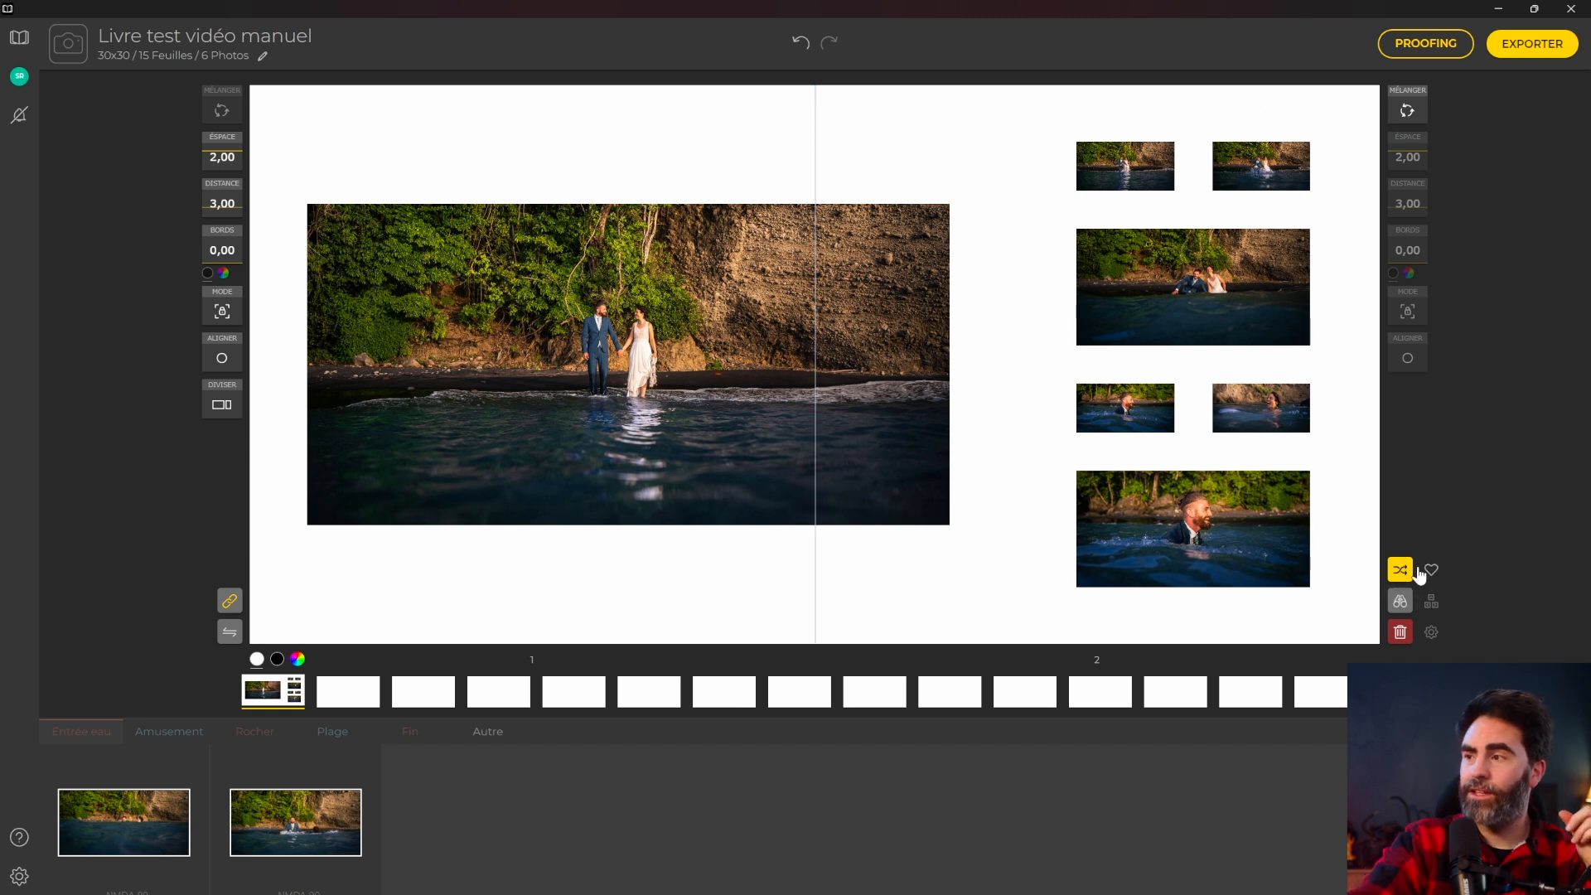
left_click(1419, 573)
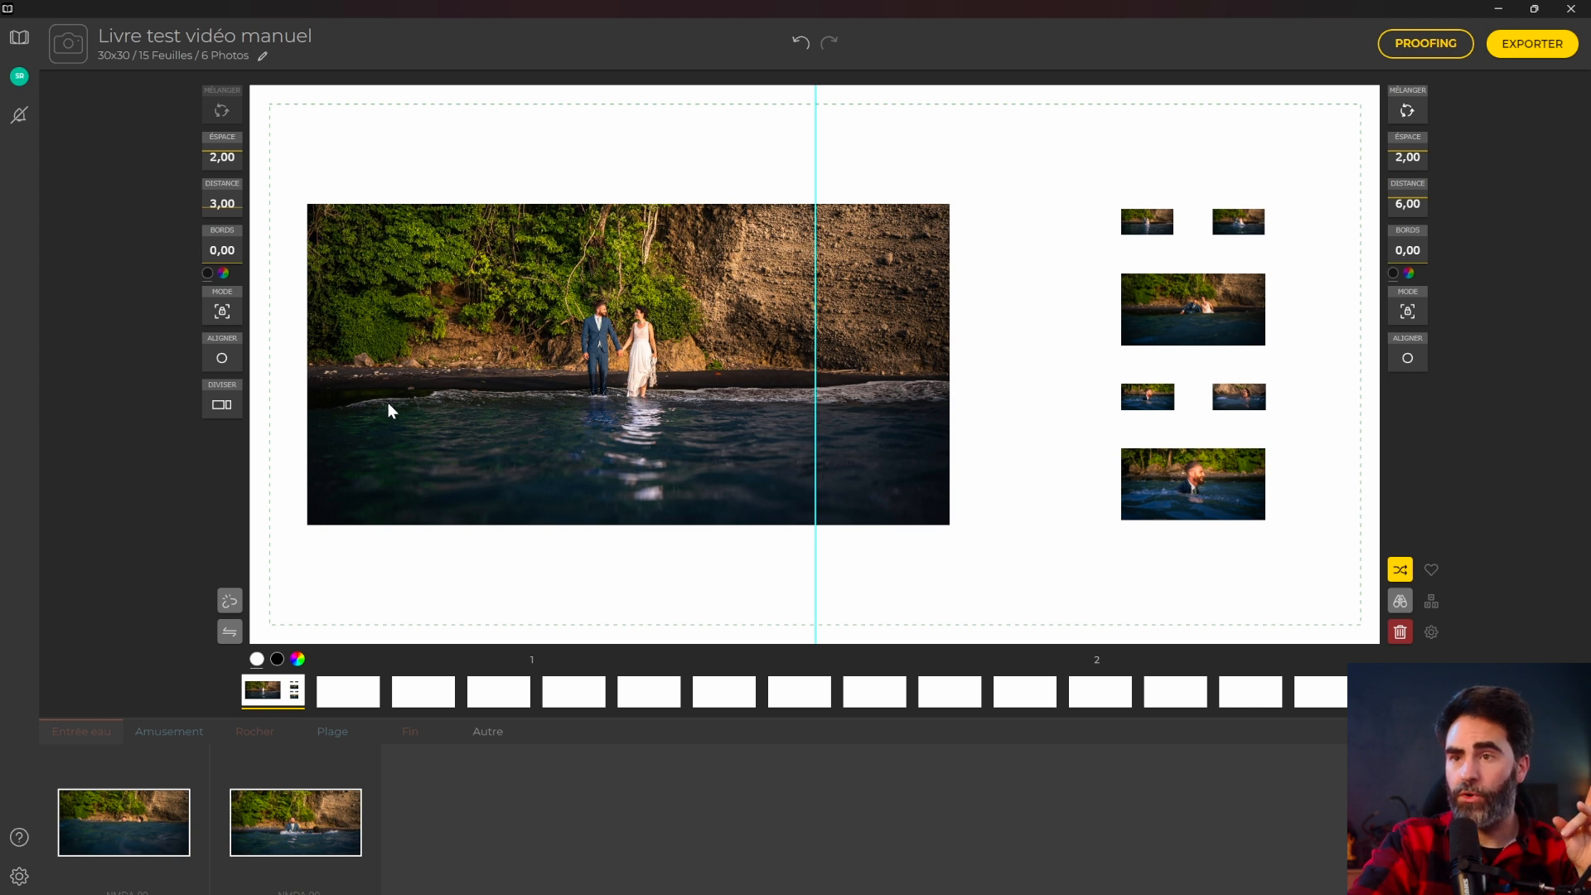
left_click(1399, 570)
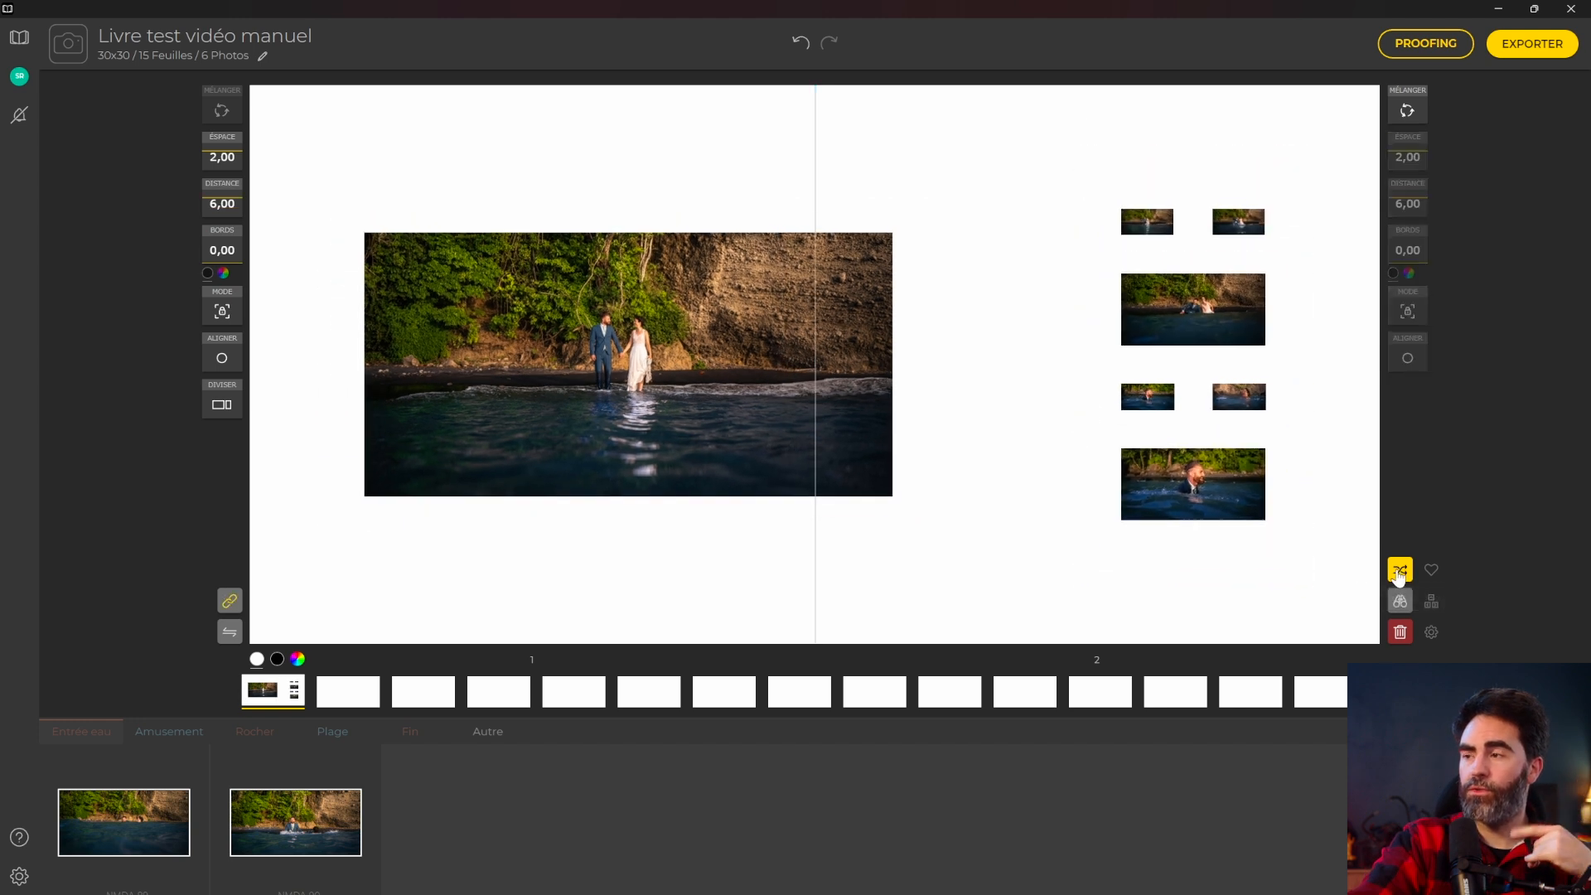
left_click(221, 404)
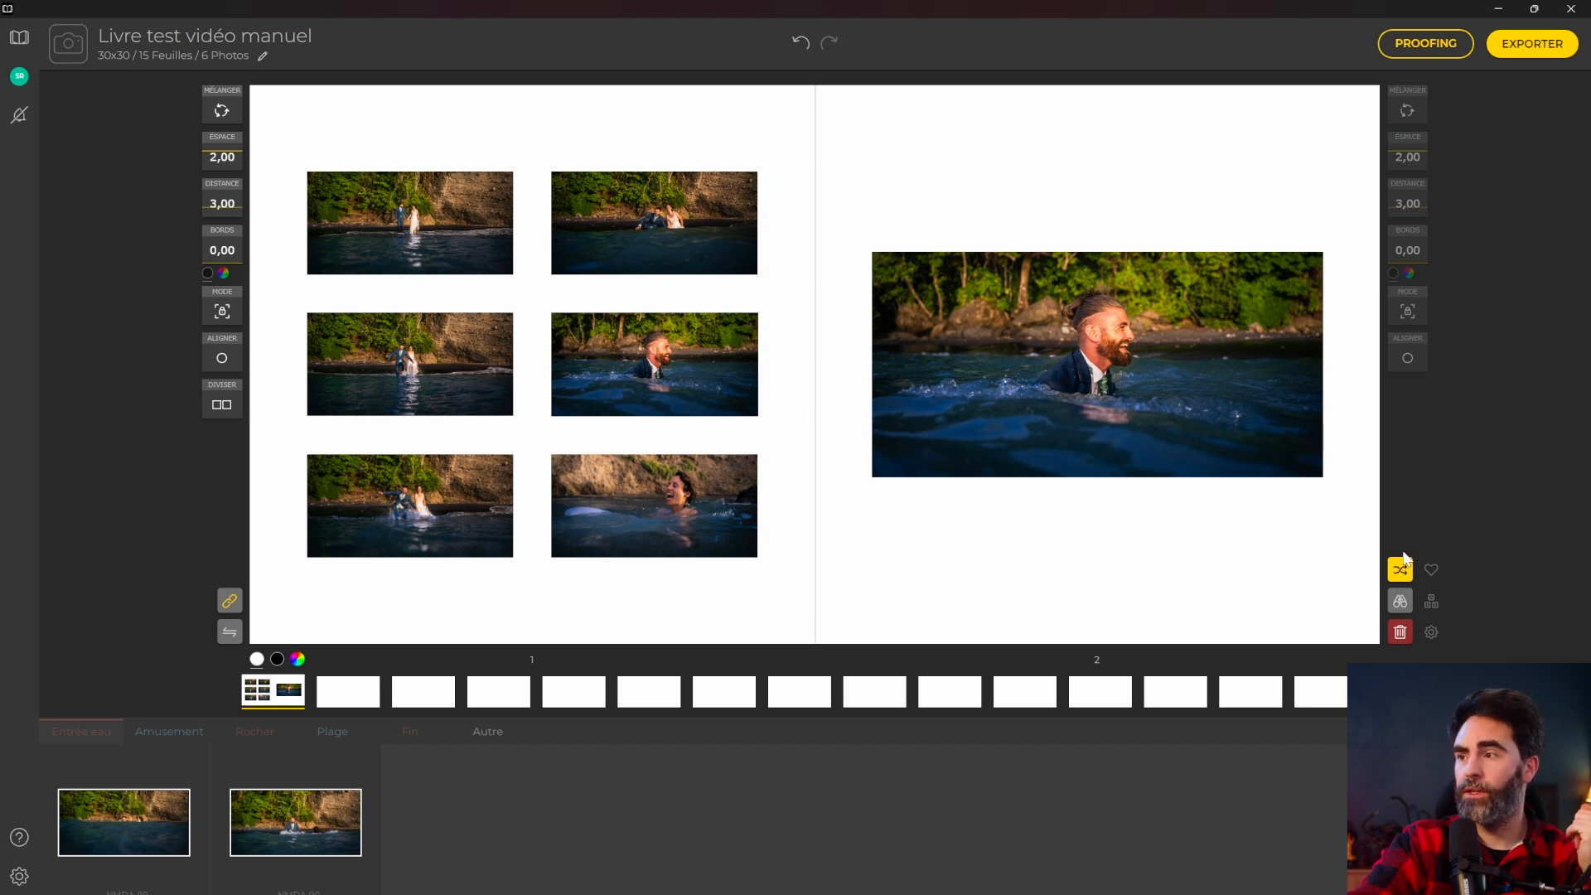
Shuffle the left page into a column, move one photo right, and stack the right page's two.
left_click(223, 116)
left_click(222, 116)
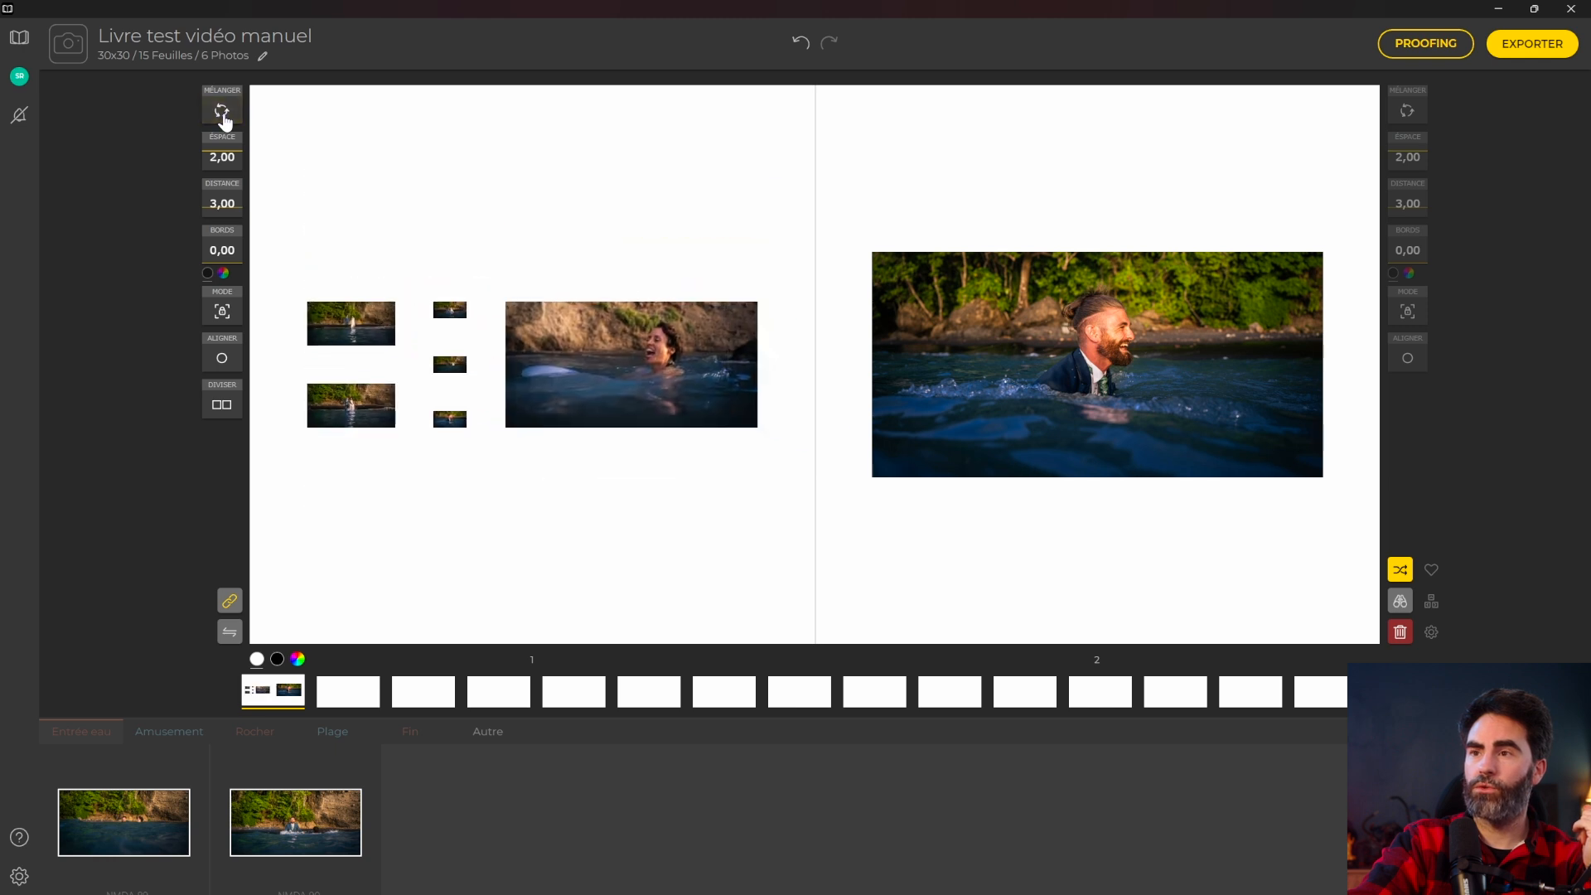
left_click(222, 116)
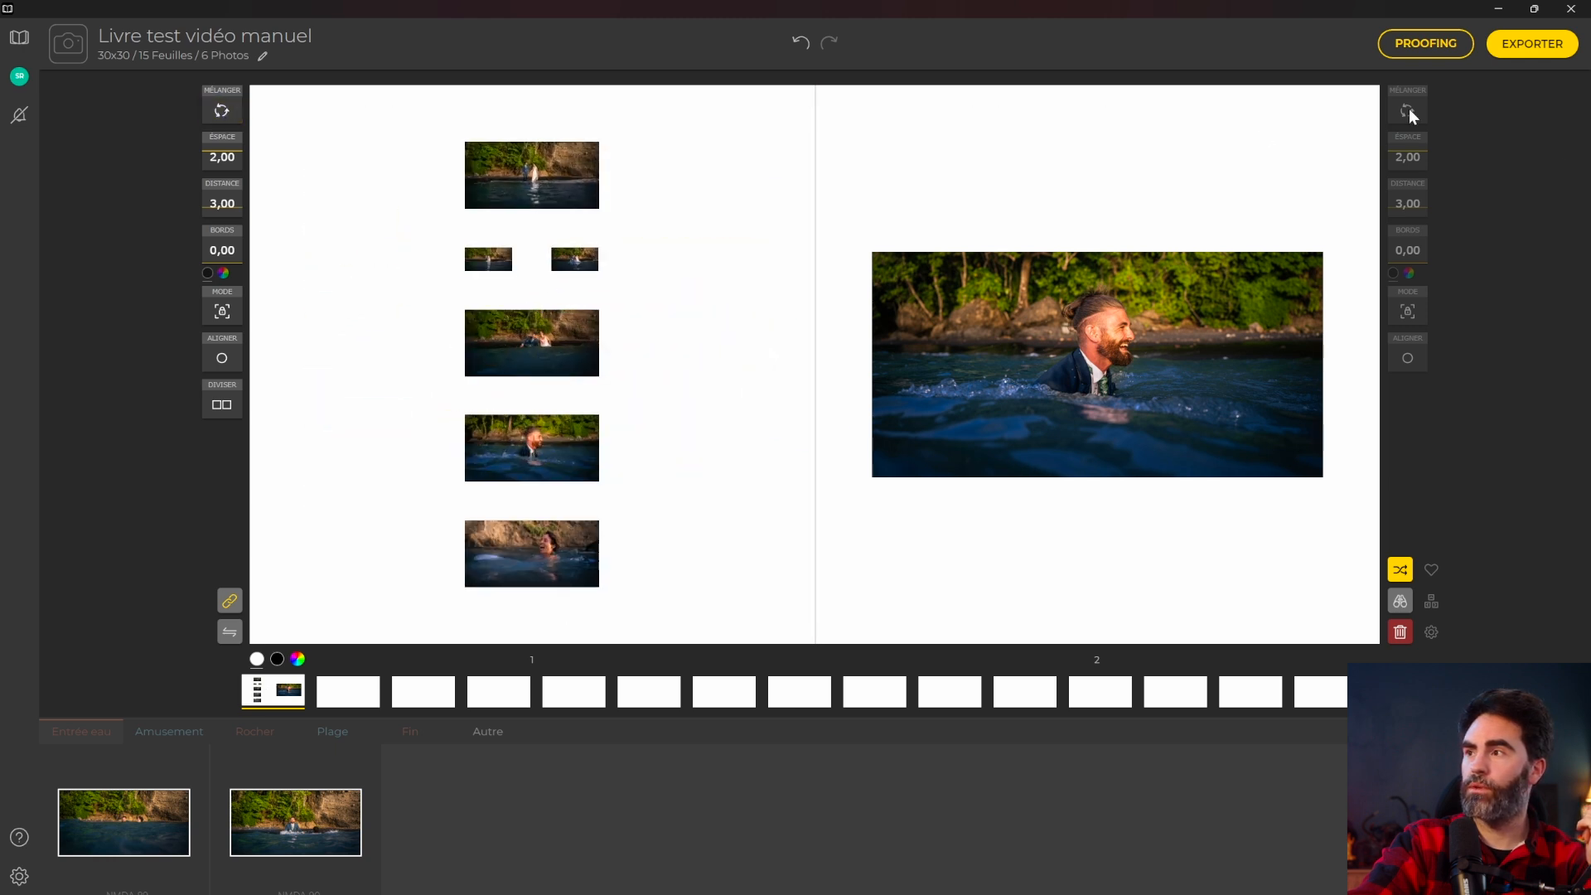
left_click_drag(483, 176, 1009, 192)
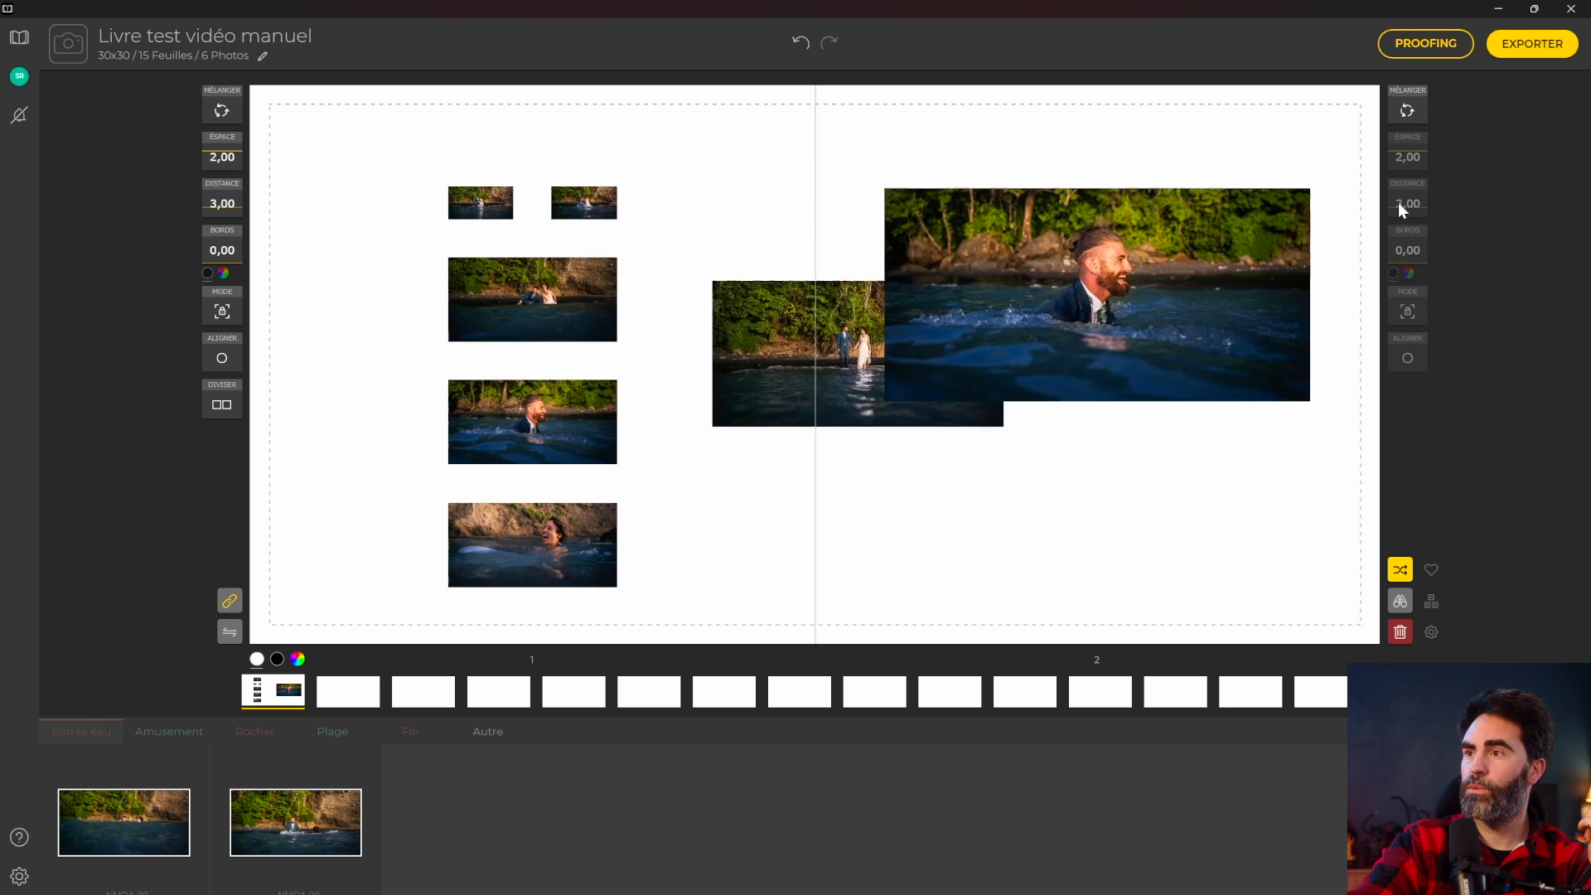
left_click(1406, 111)
left_click(1406, 111)
left_click(1406, 111)
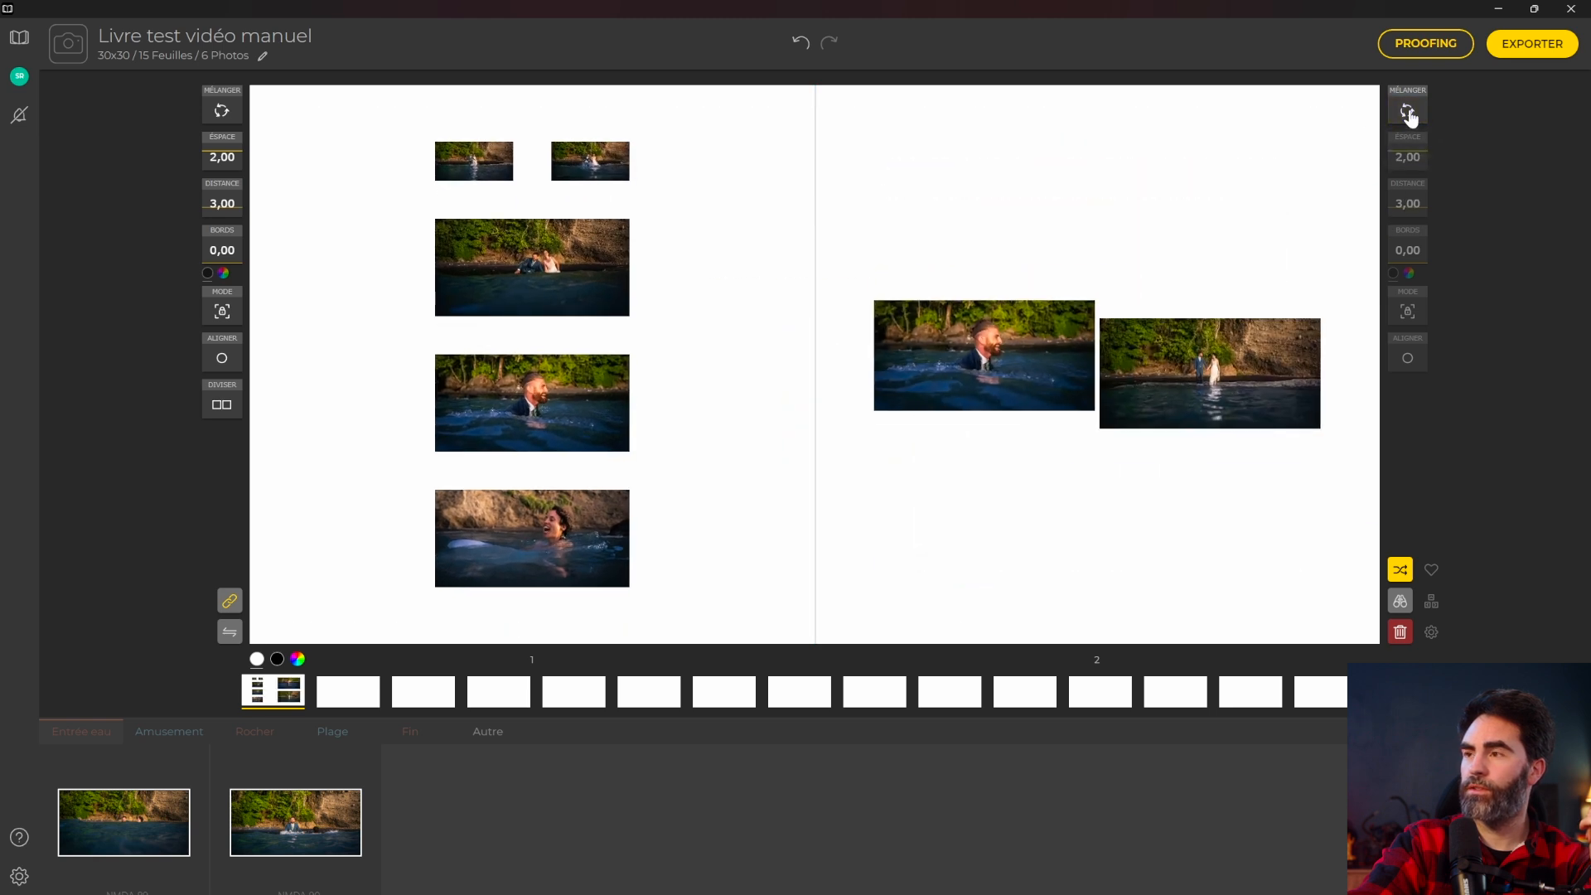
left_click(1406, 111)
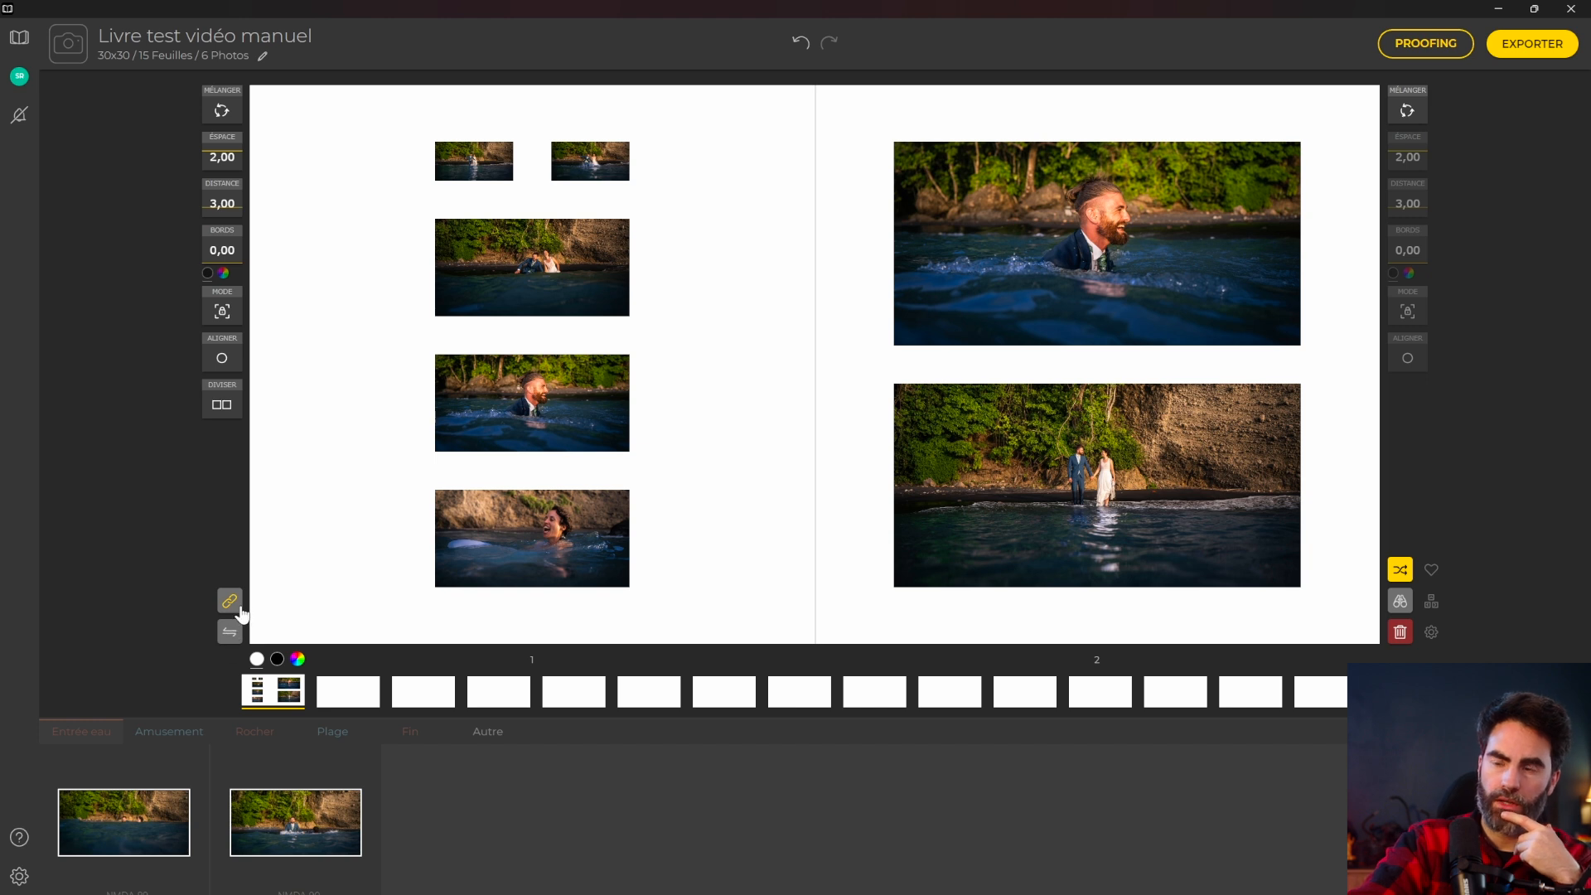
Swap the page layouts so the two large photos sit on the left page.
left_click(229, 636)
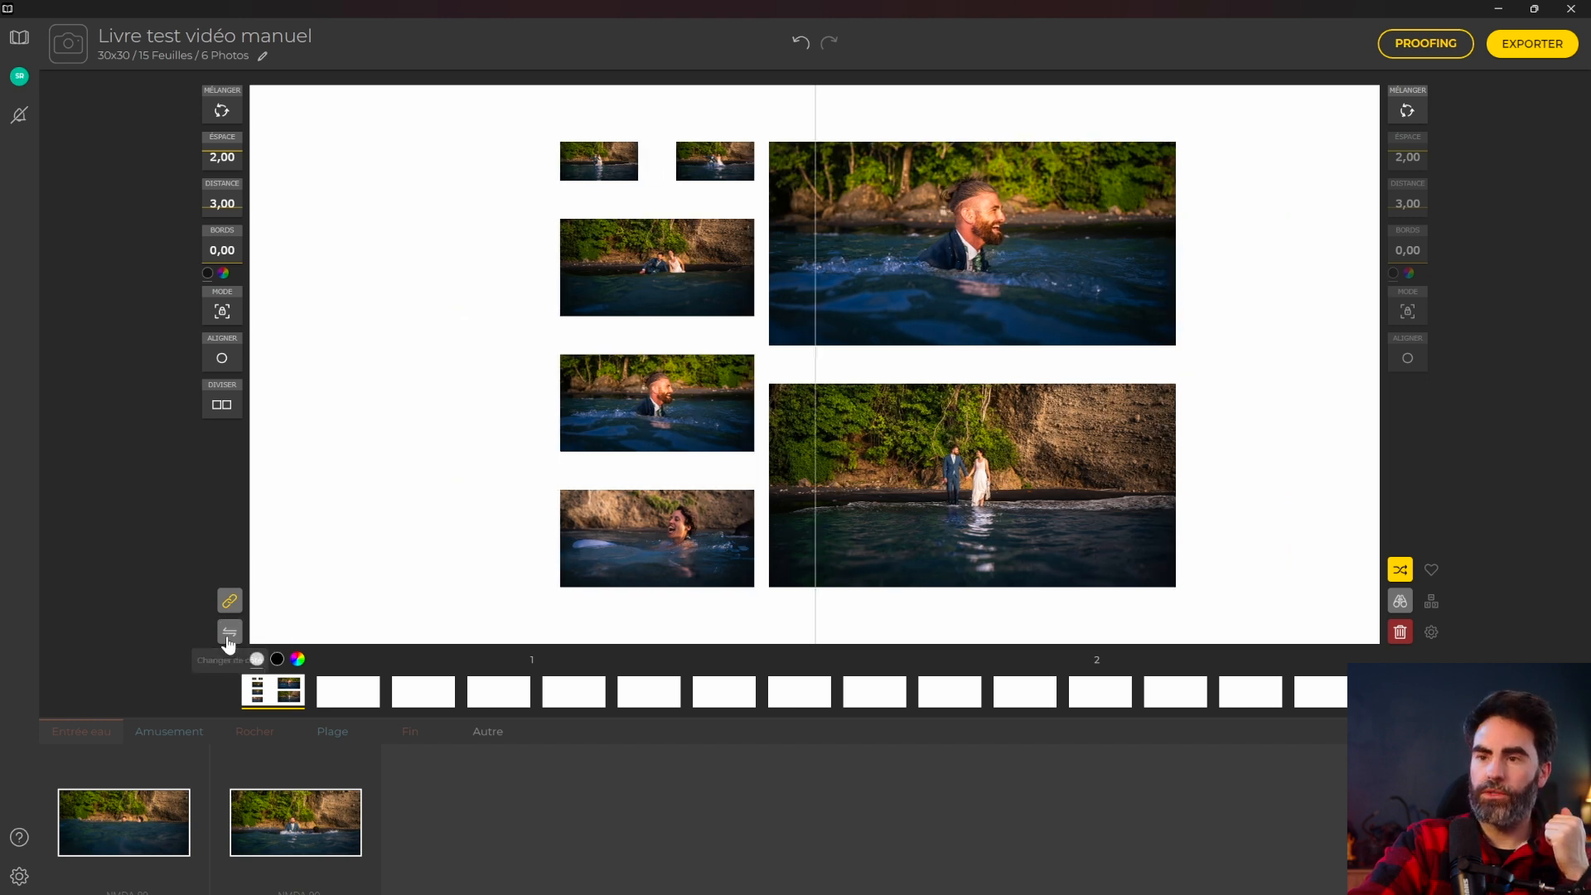
left_click(229, 637)
left_click(229, 636)
left_click(228, 634)
left_click(228, 634)
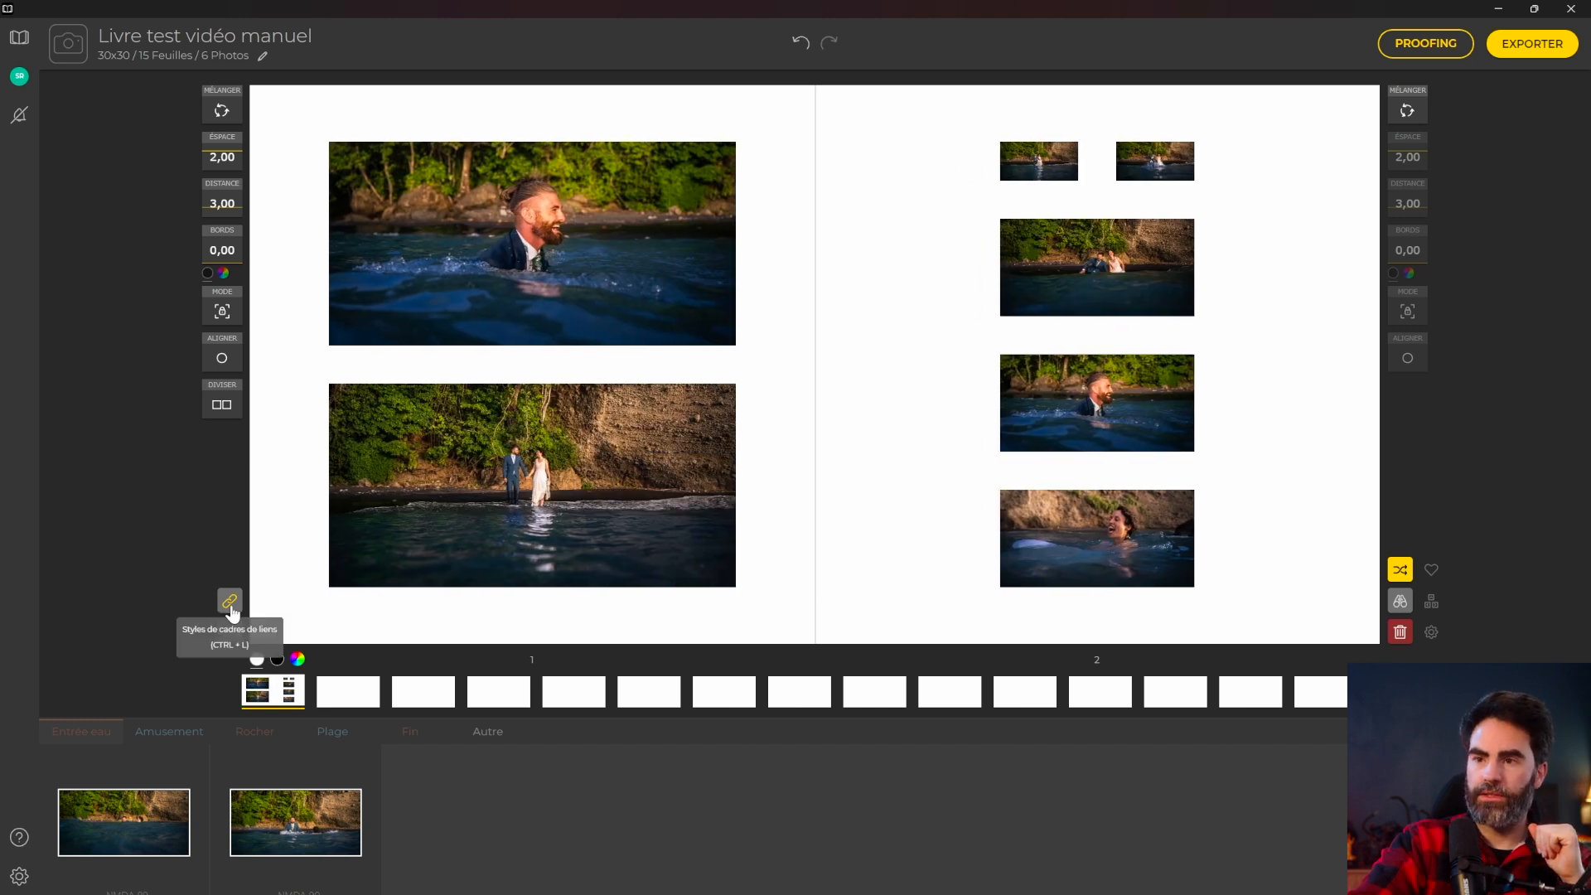
Unlink page frame styles, set right-page spacing to 0,00, and merge into one spread layout.
left_click(230, 602)
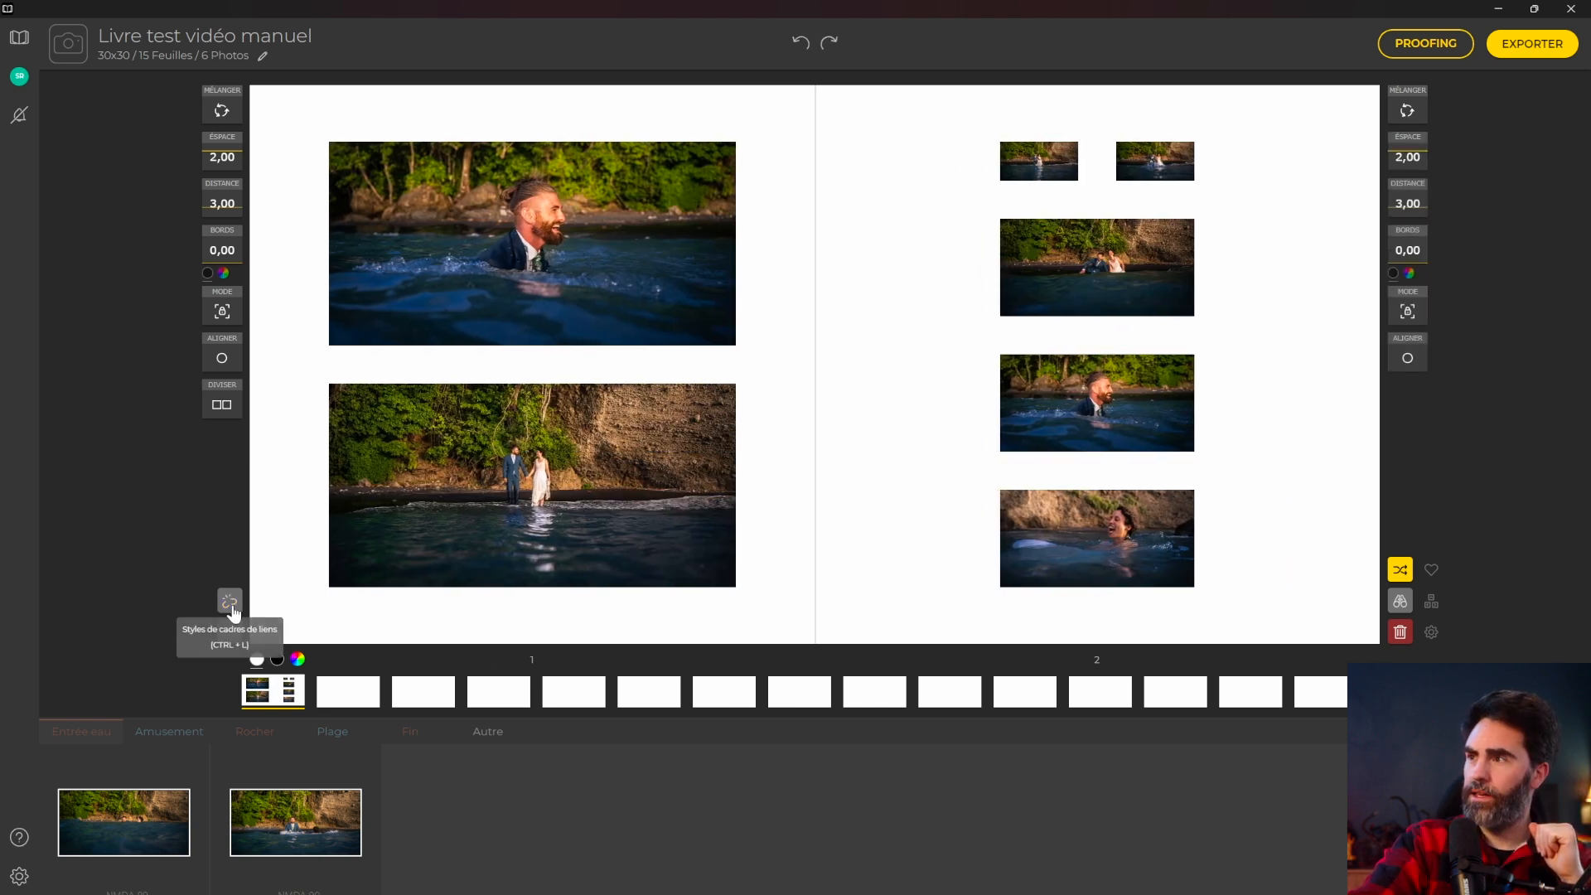
left_click(231, 602)
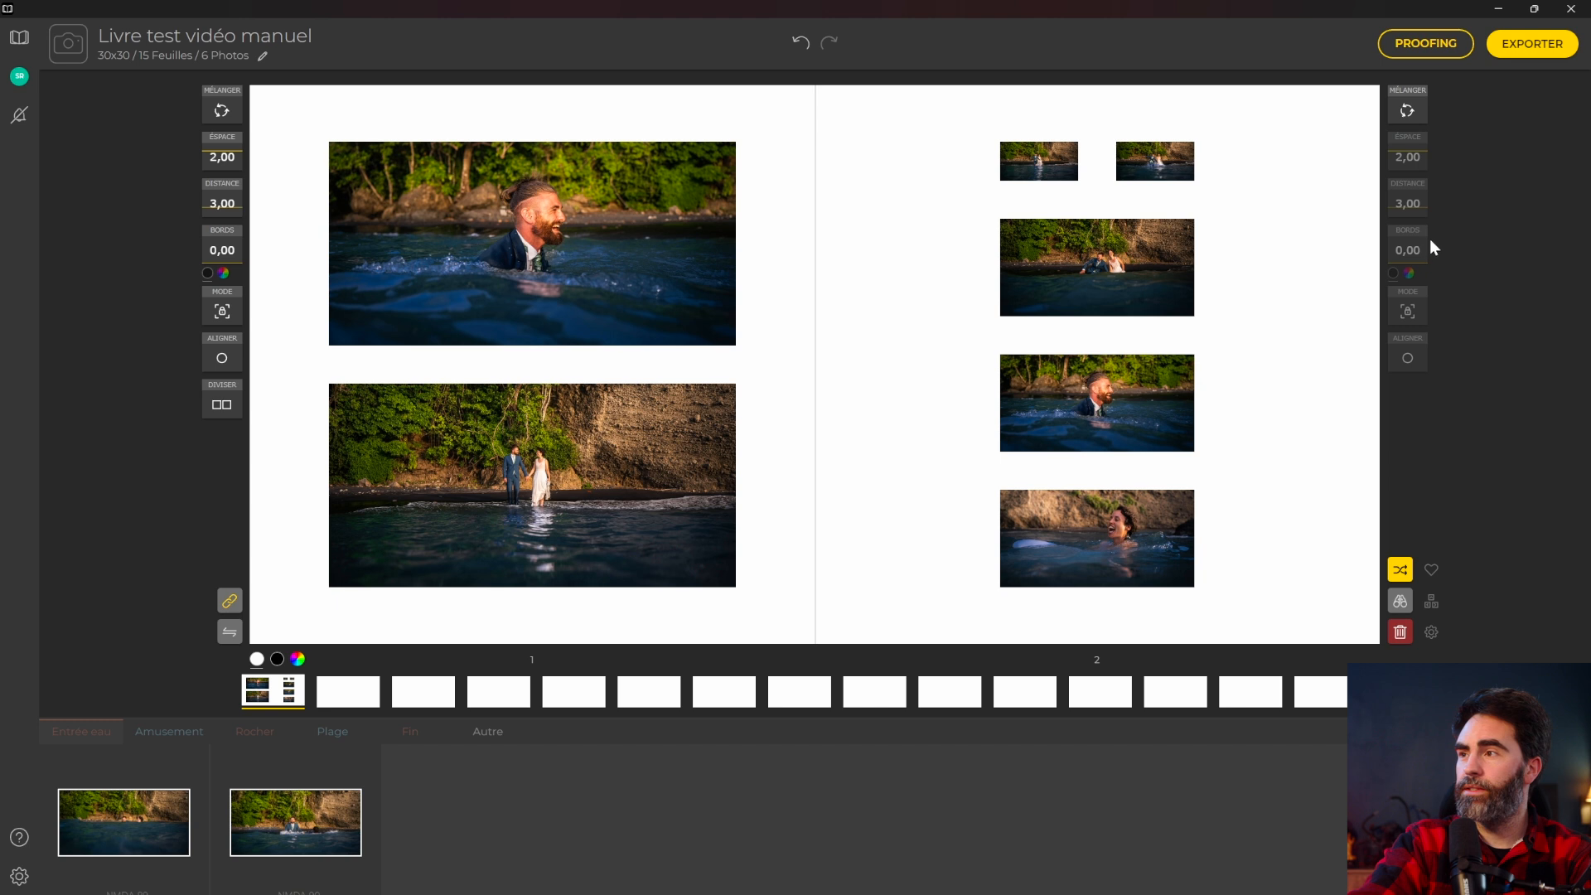
left_click(230, 603)
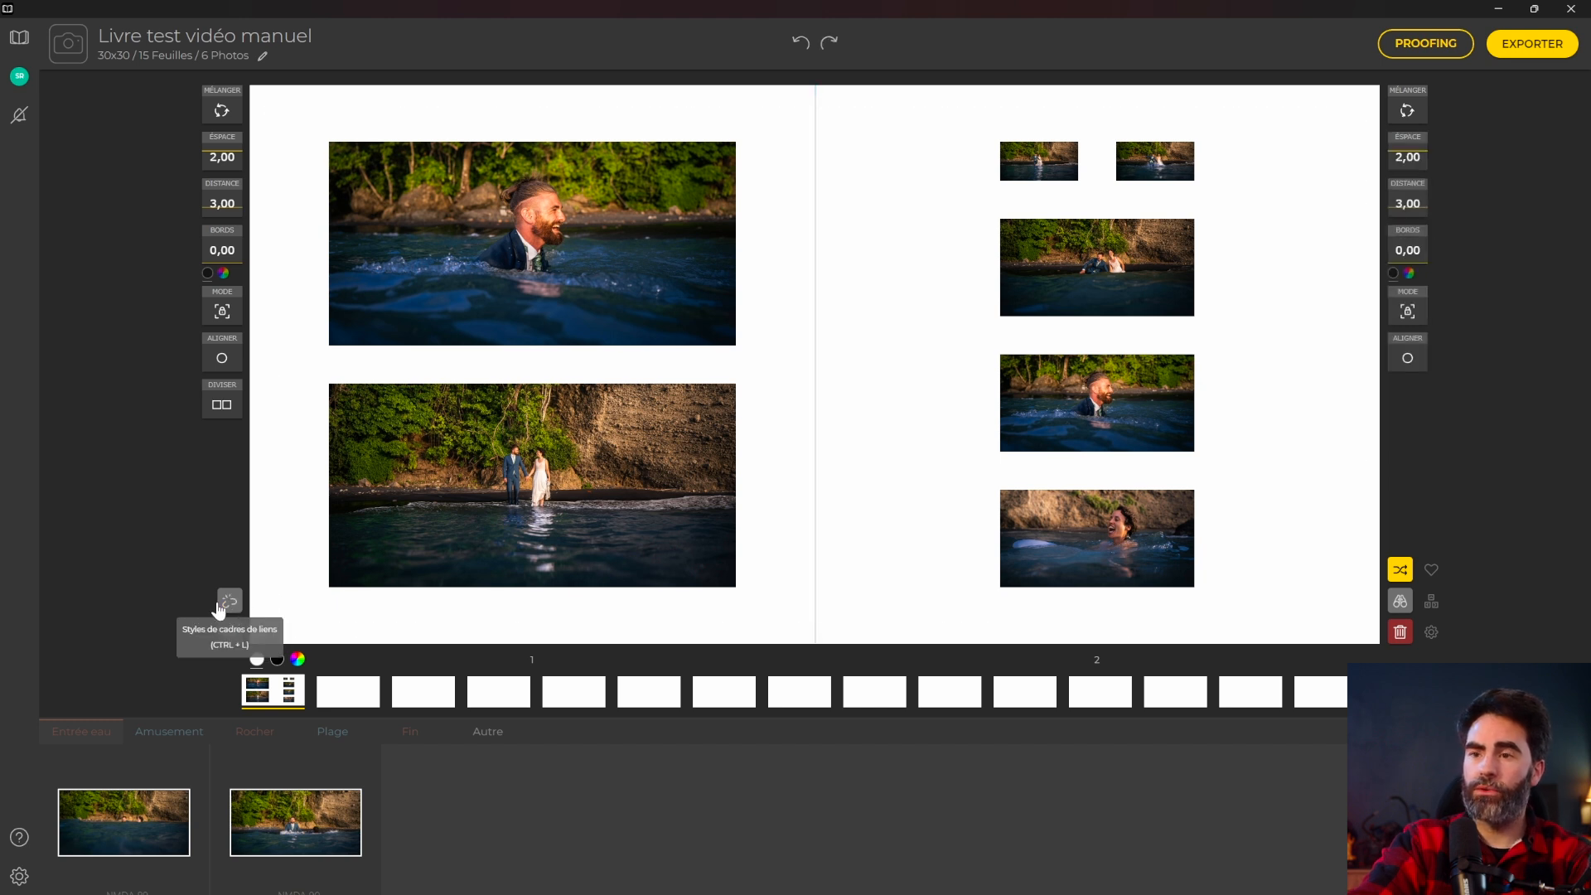
left_click_drag(1407, 201, 1440, 66)
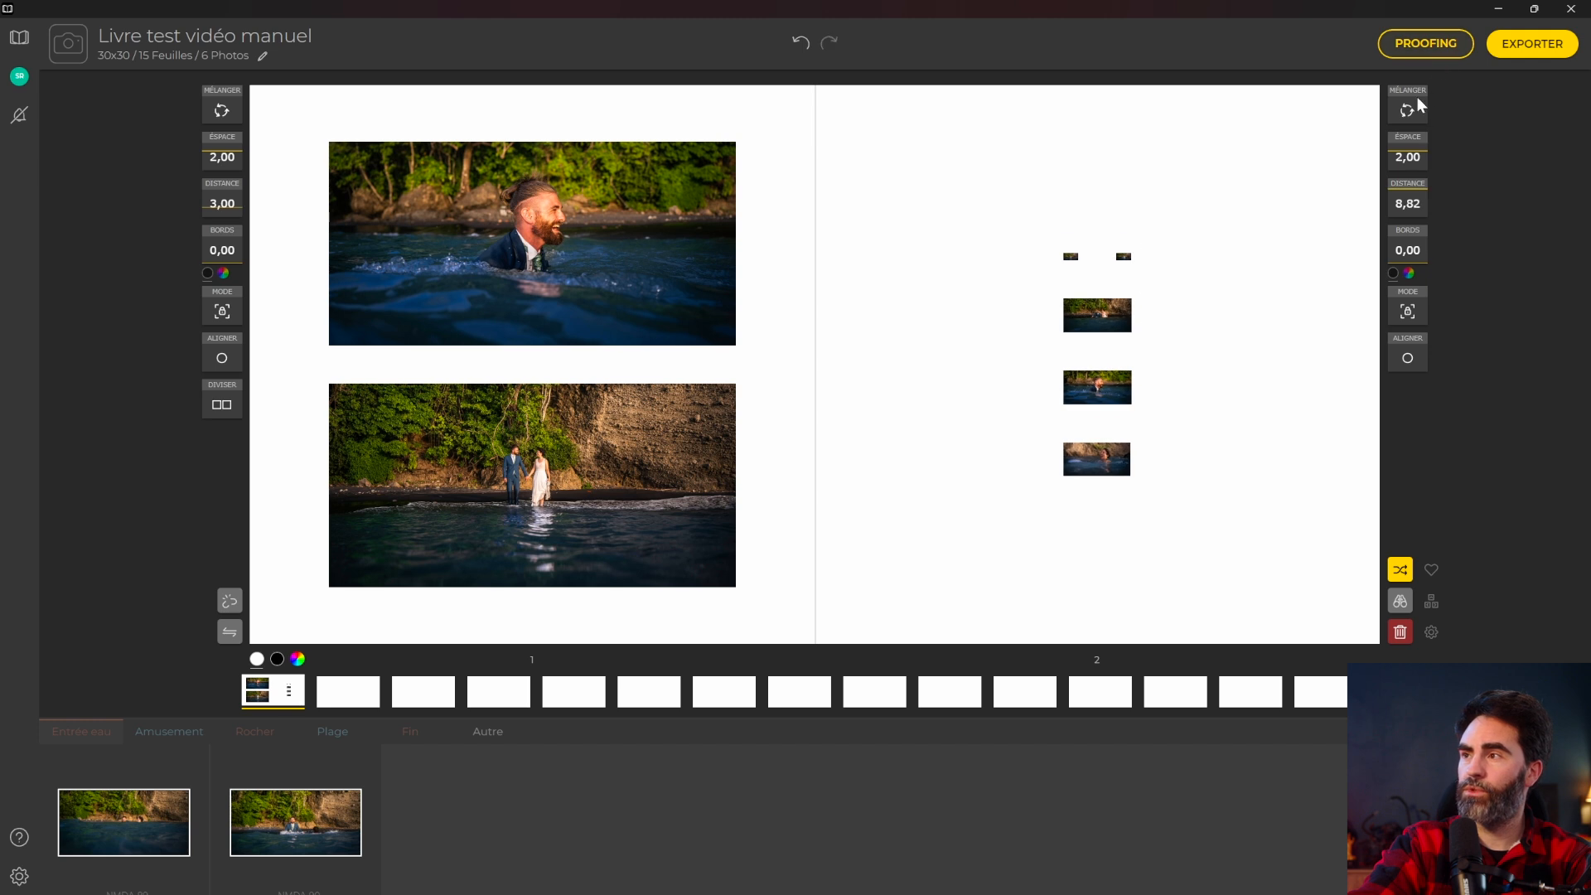
left_click_drag(1408, 143, 1419, 196)
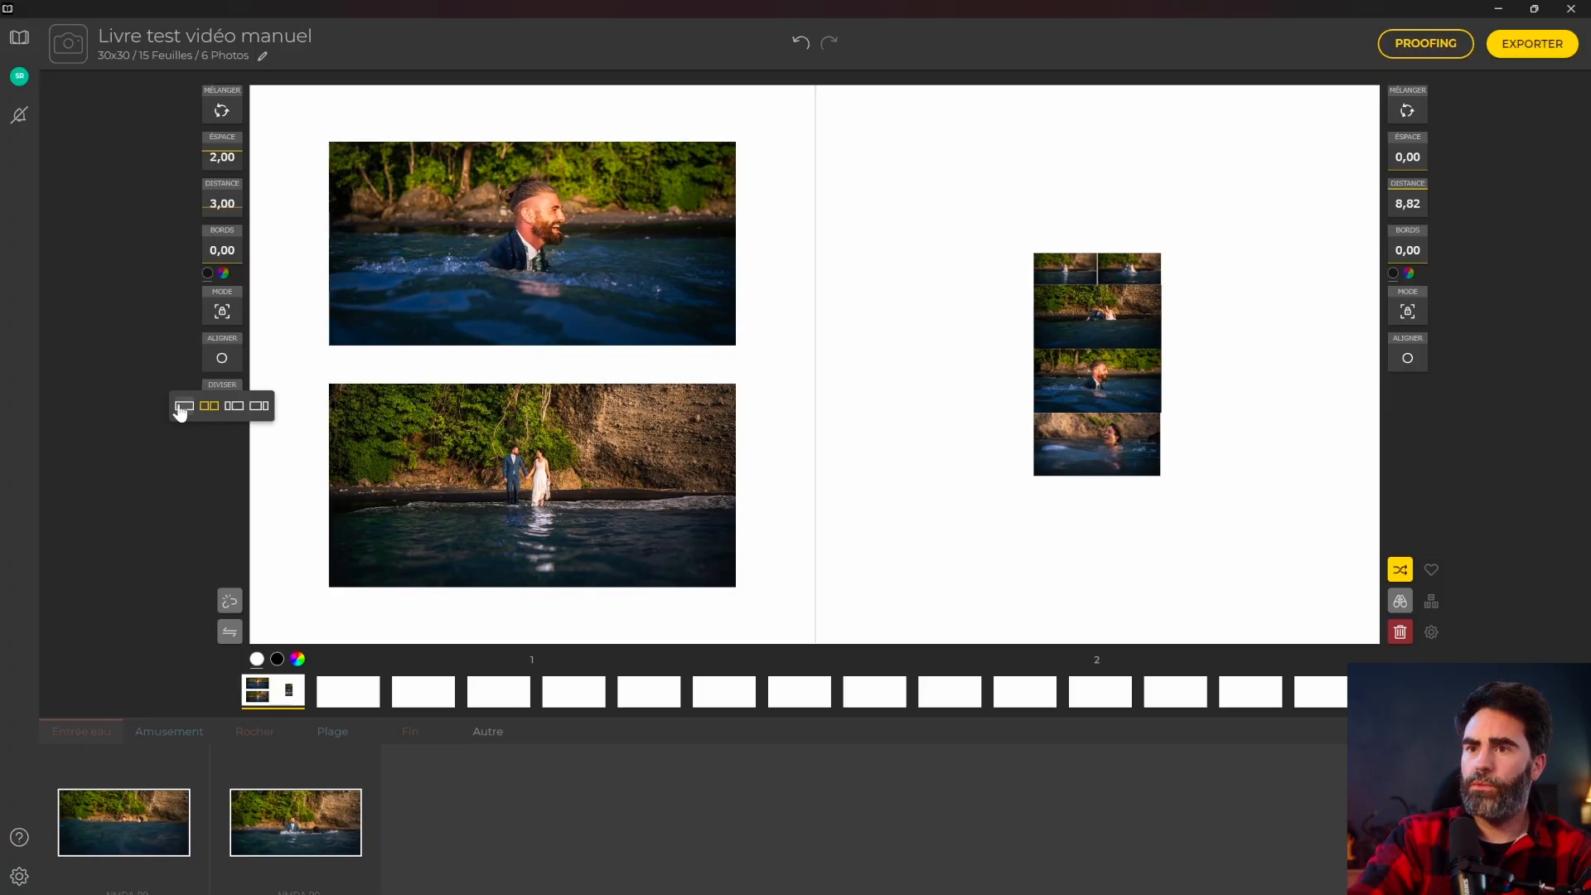
left_click(181, 408)
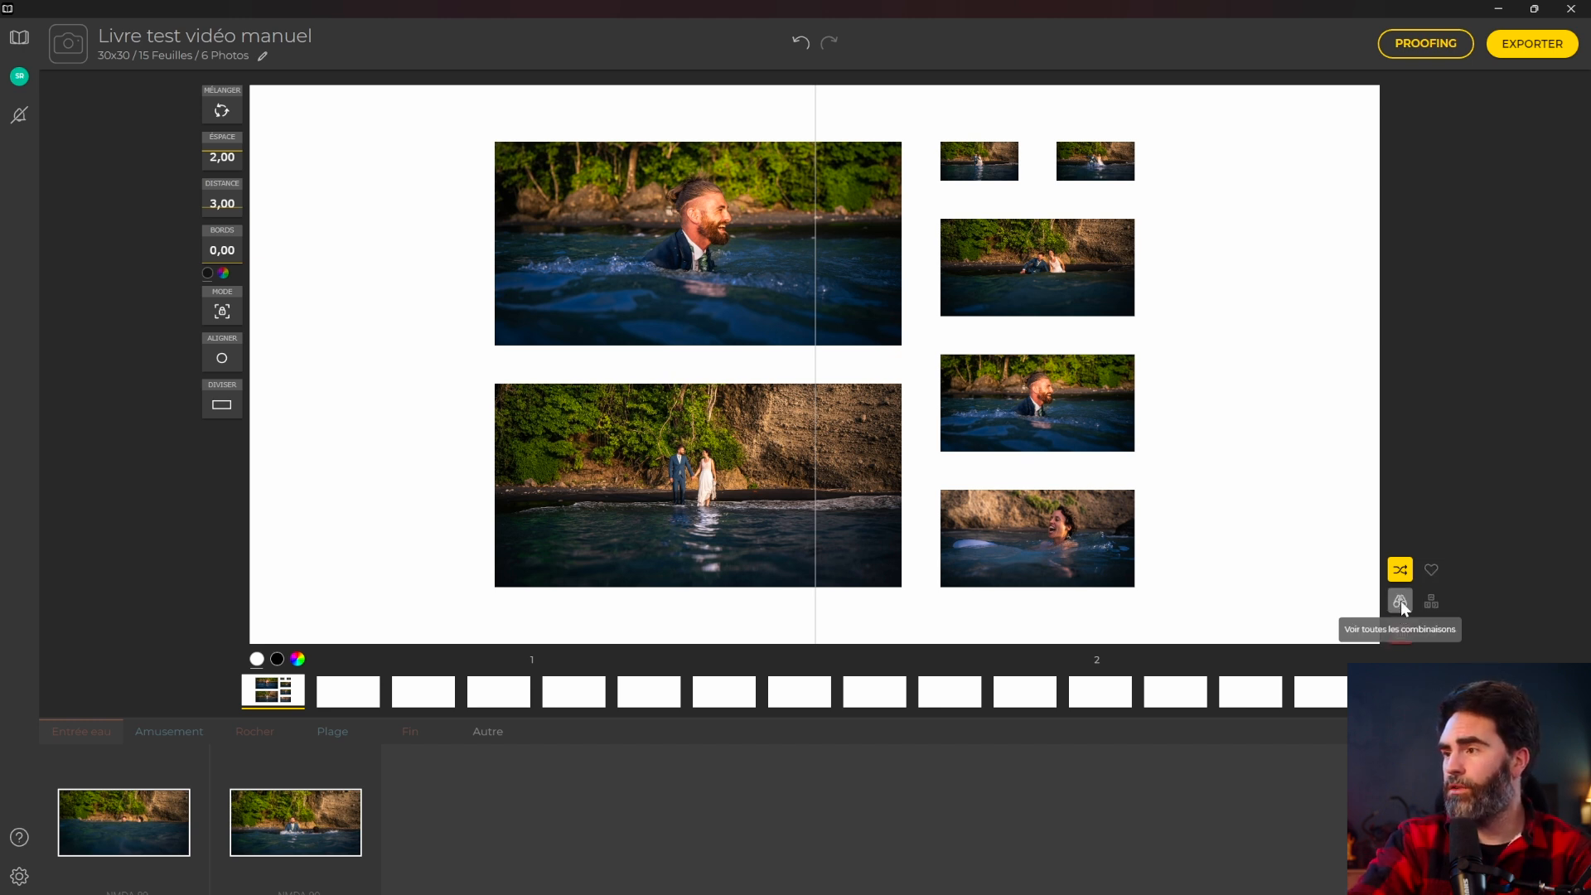
Apply the one-large, six-small layout from Voir toutes les combinaisons.
left_click(1400, 600)
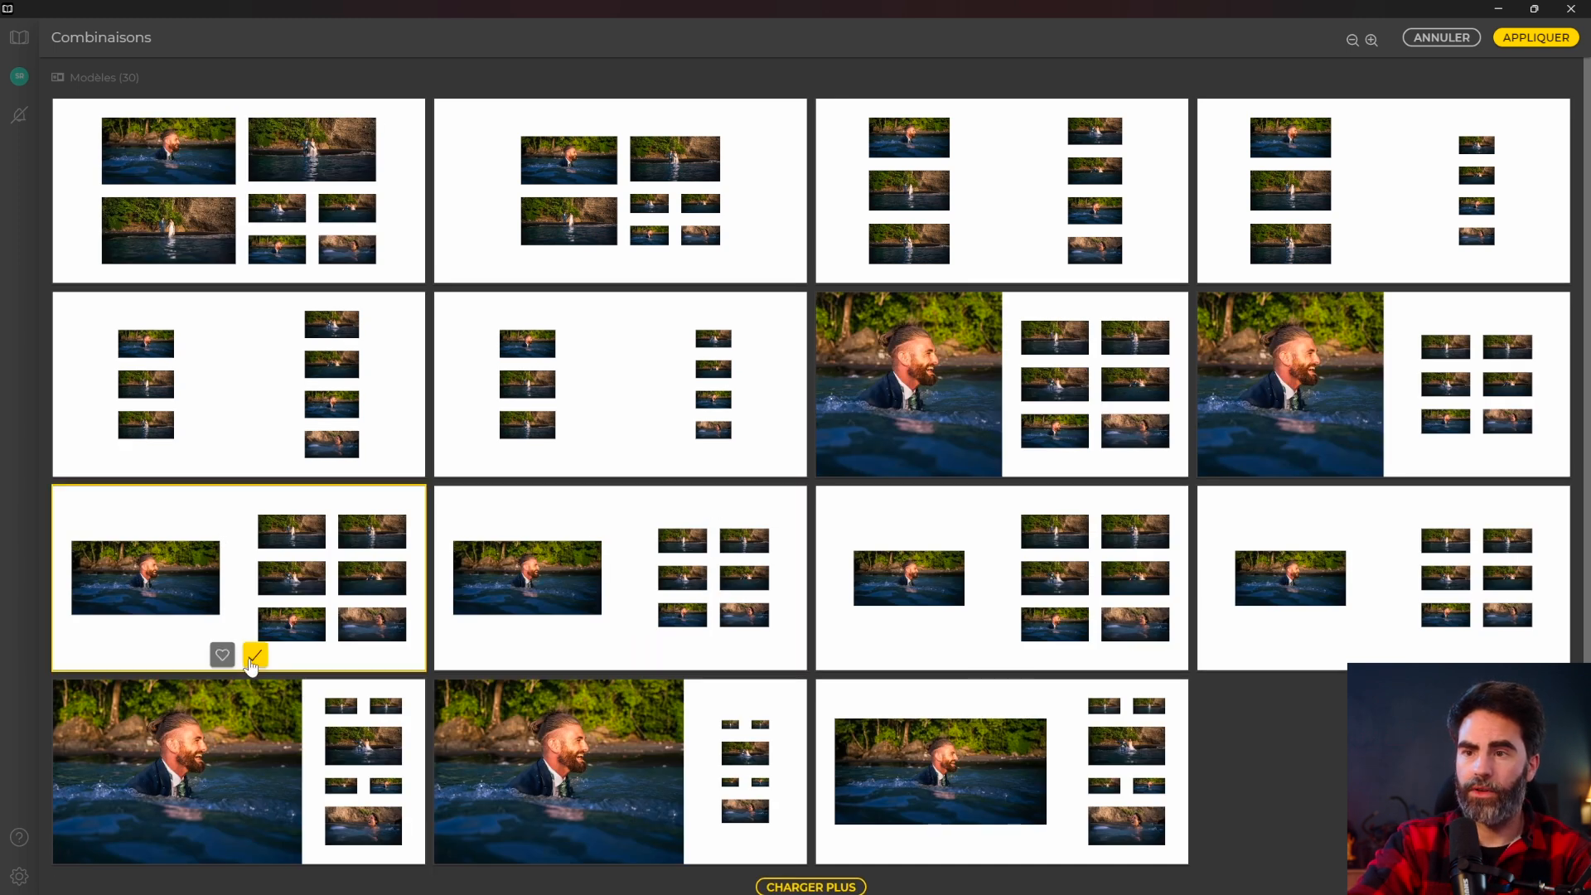
left_click(254, 657)
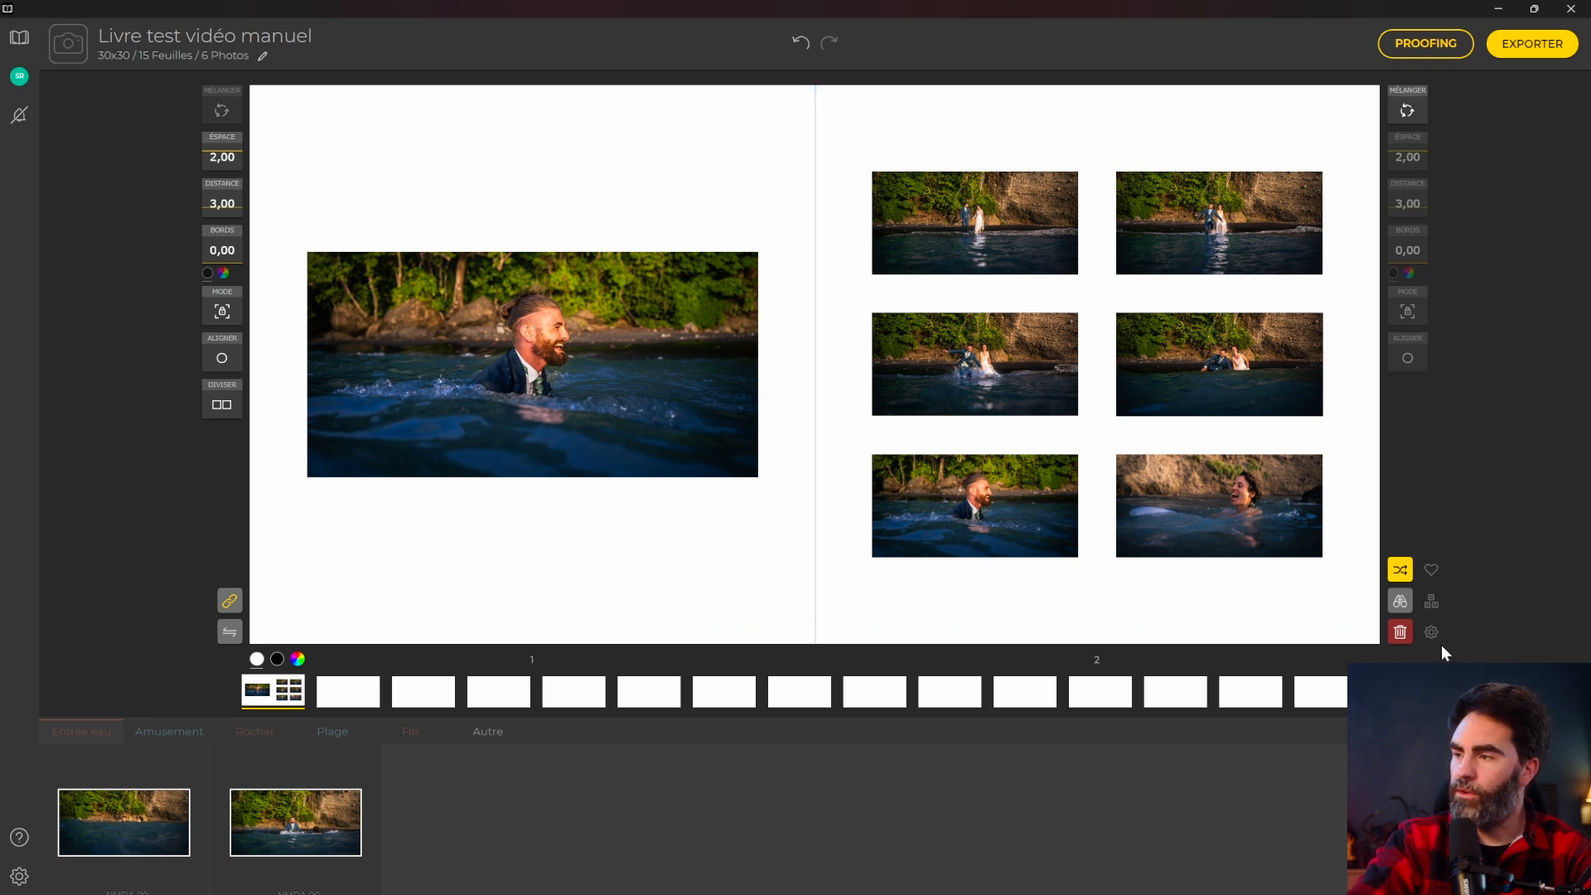
left_click(1431, 602)
scroll(953, 455, "down", 2)
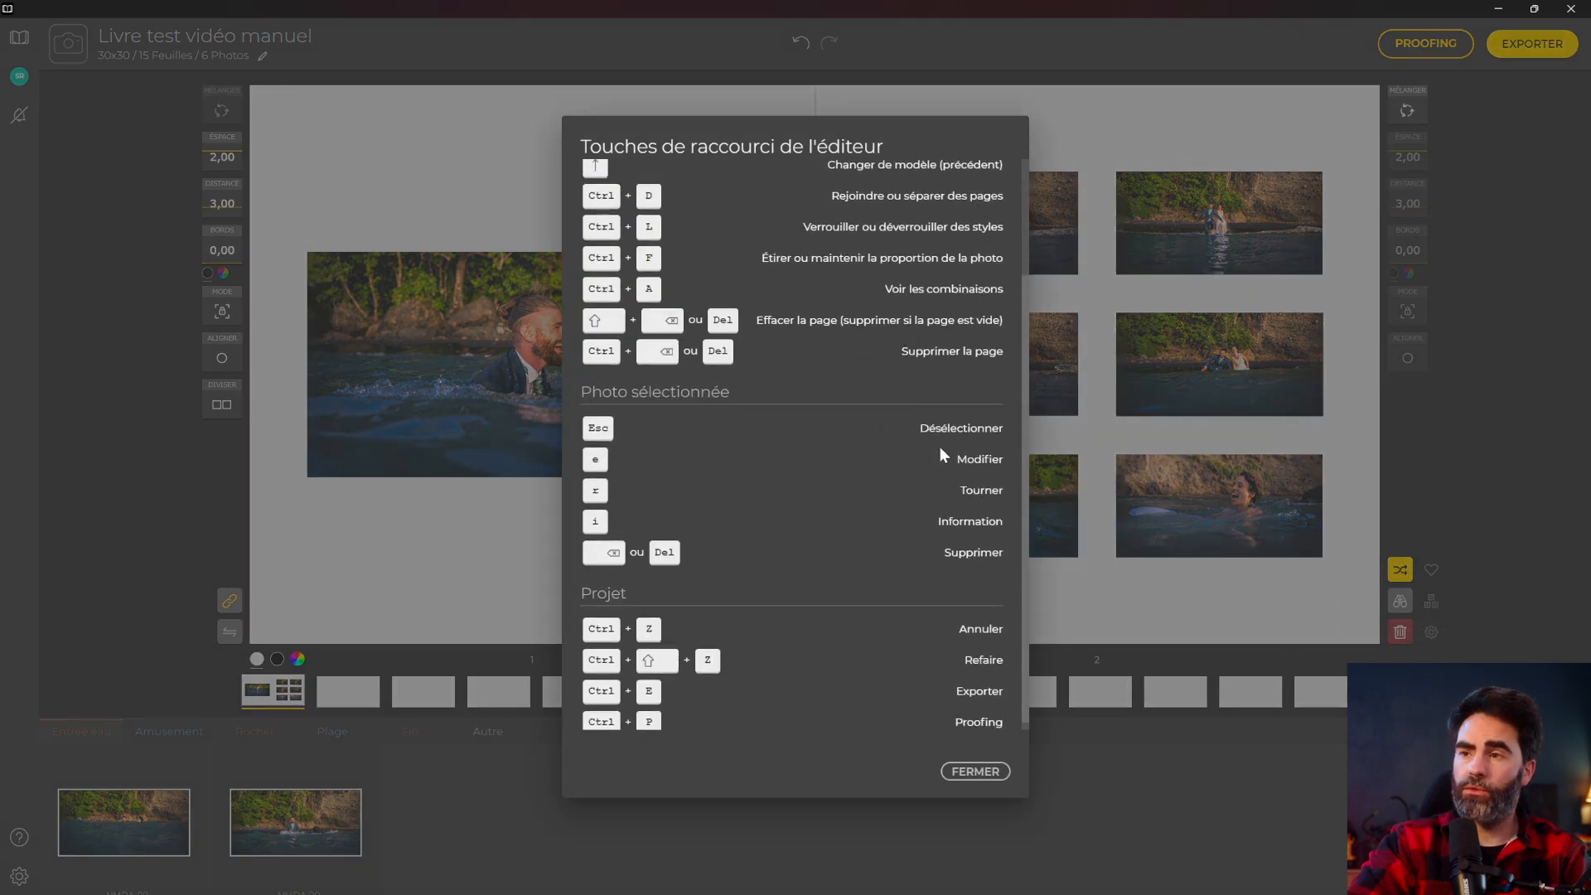
scroll(965, 468, "up", 2)
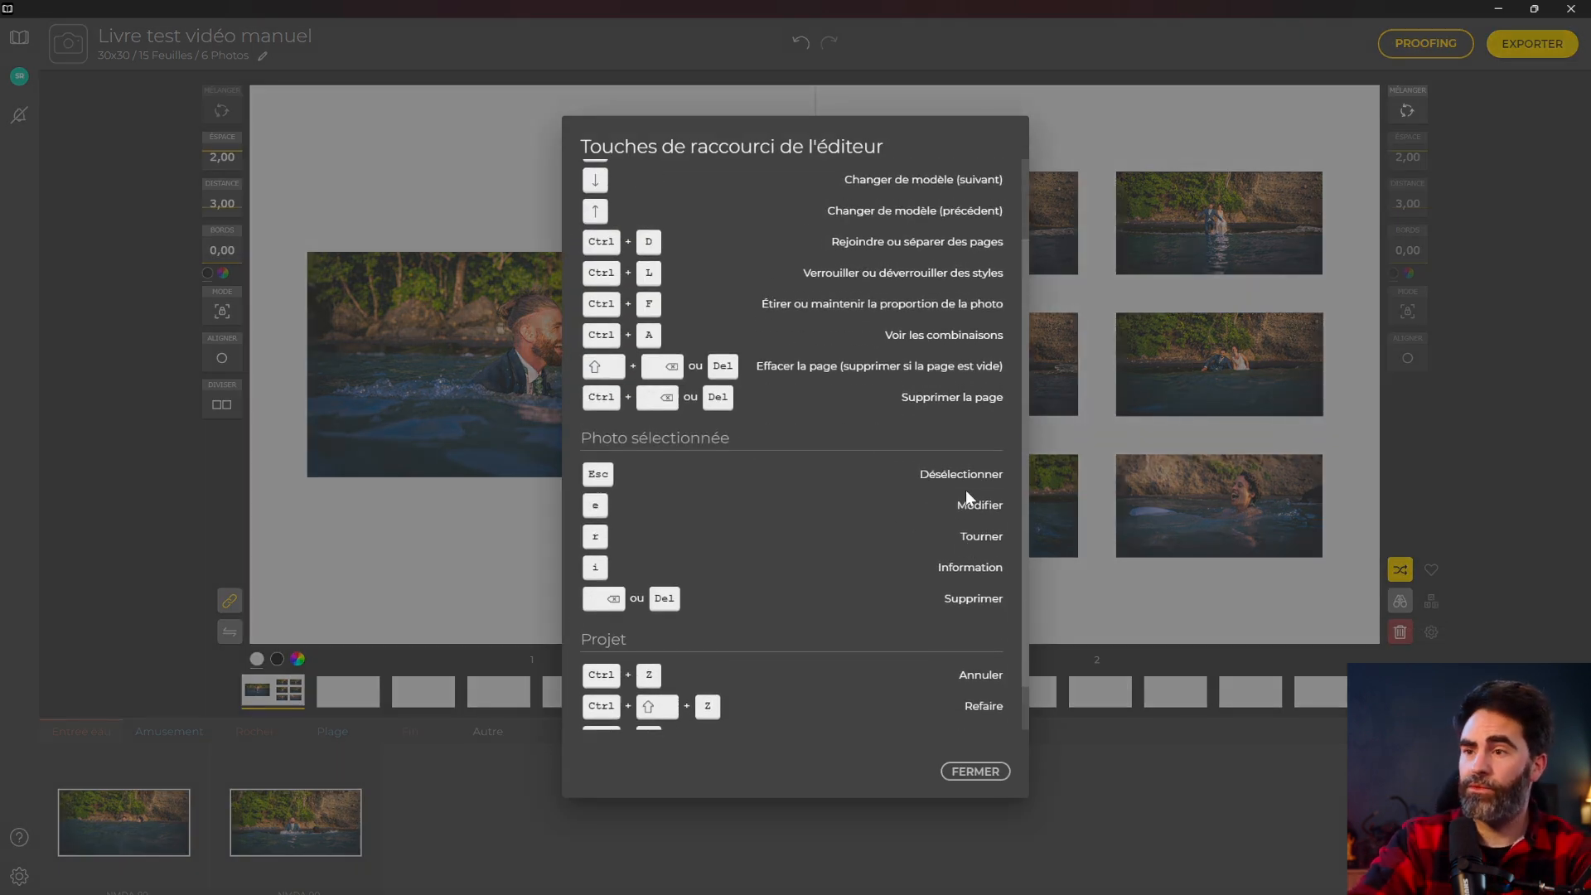
scroll(911, 434, "down", 2)
scroll(907, 464, "up", 2)
scroll(909, 486, "down", 2)
scroll(822, 443, "up", 2)
scroll(946, 744, "down", 2)
left_click(965, 767)
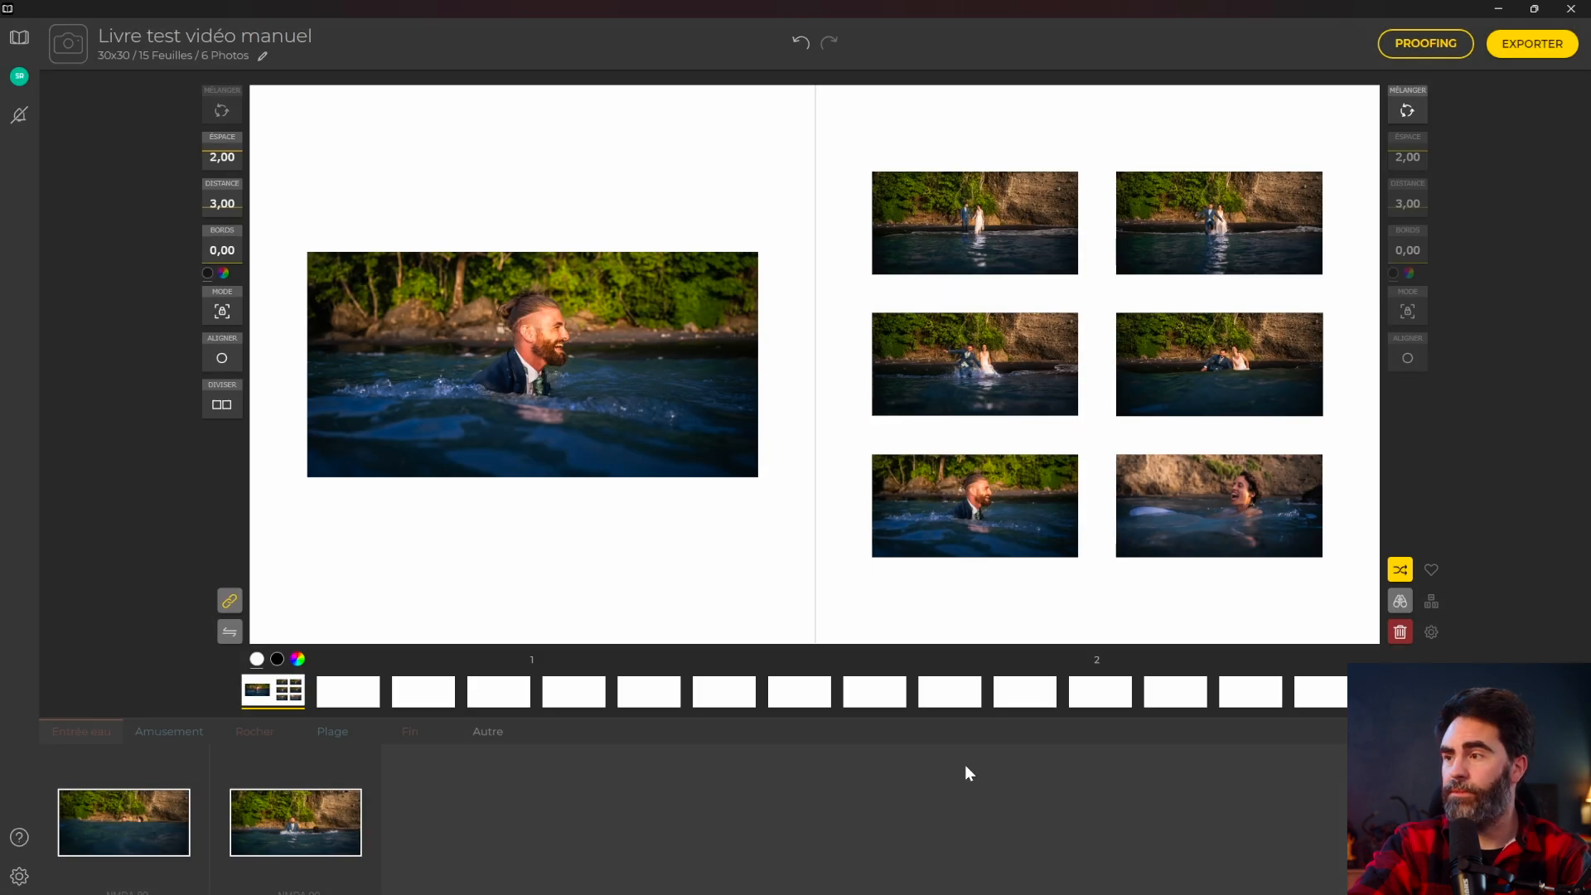
Check the gear settings and Préférences, then reopen Livre test vidéo manuel from the projects board.
left_click(1397, 639)
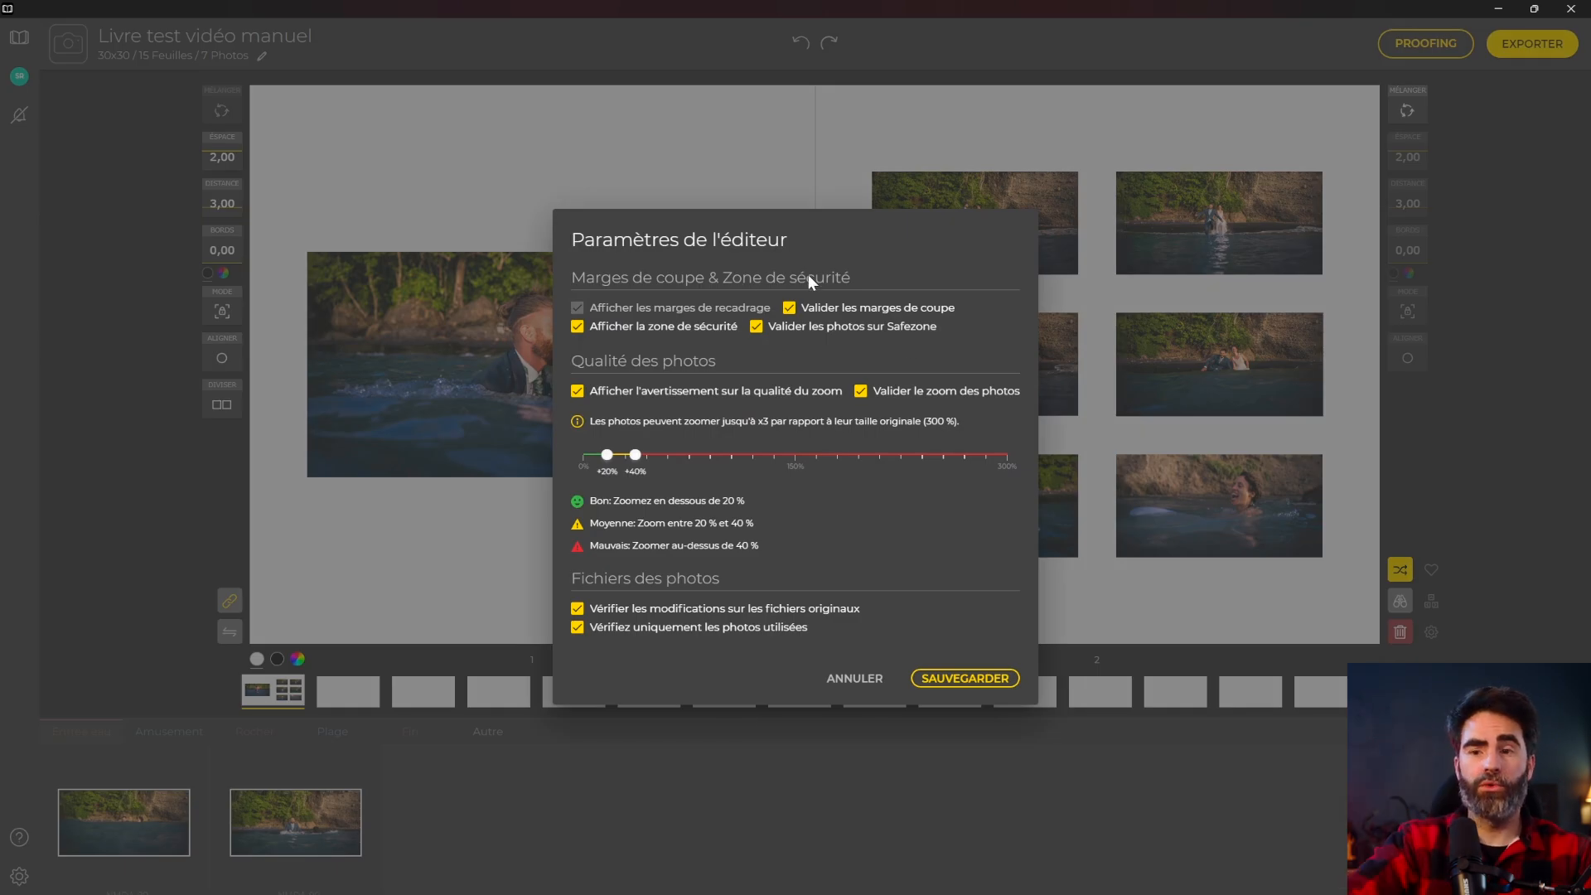
key("Escape")
left_click(19, 876)
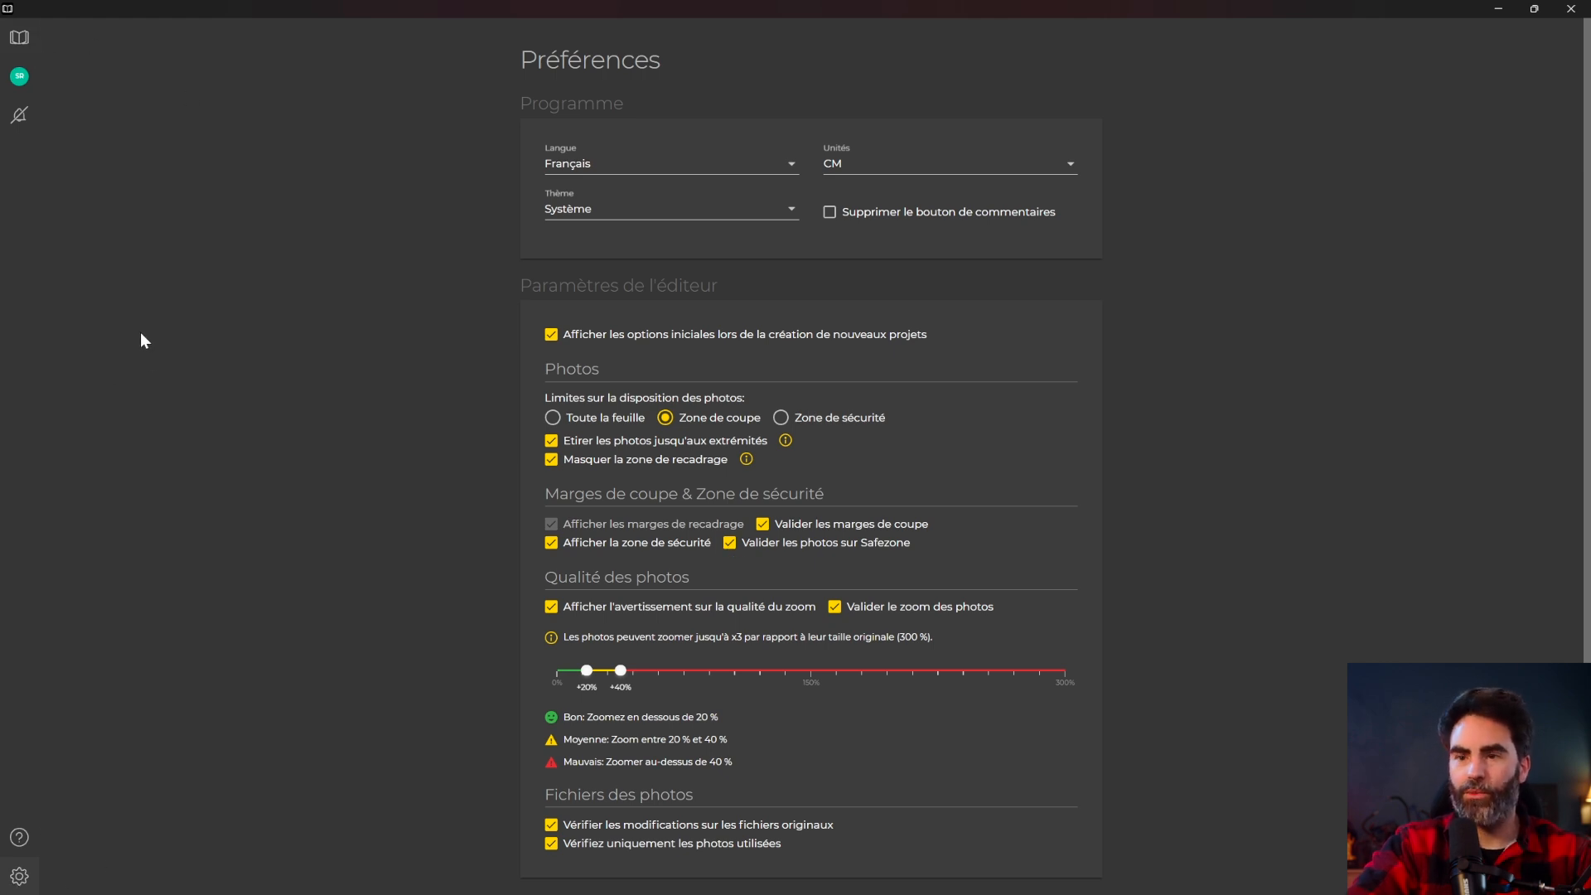
left_click(23, 43)
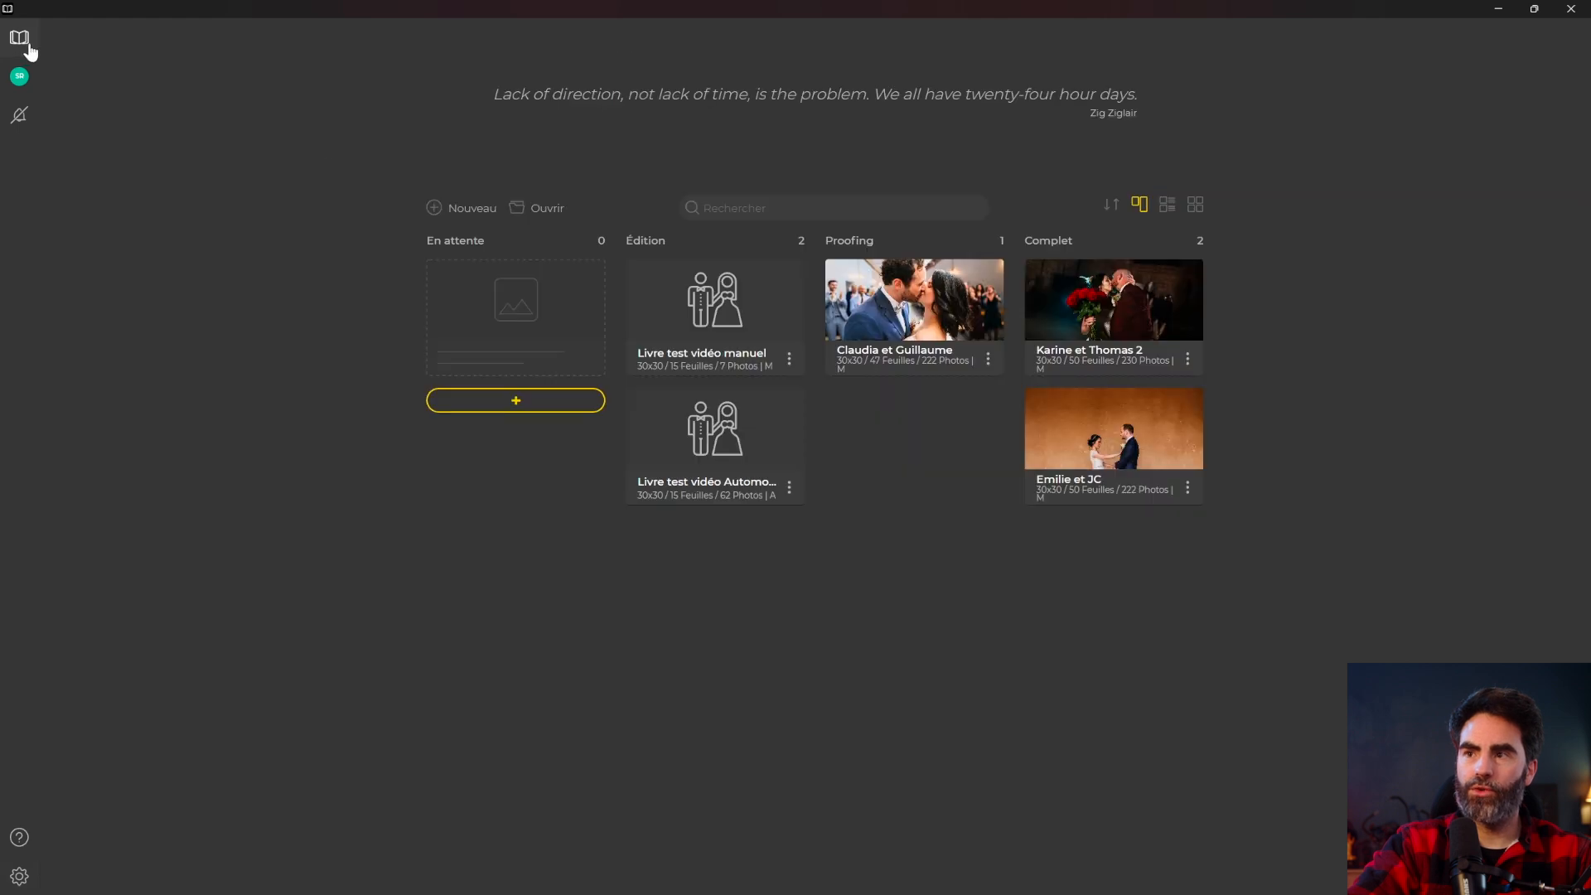
double_click(721, 320)
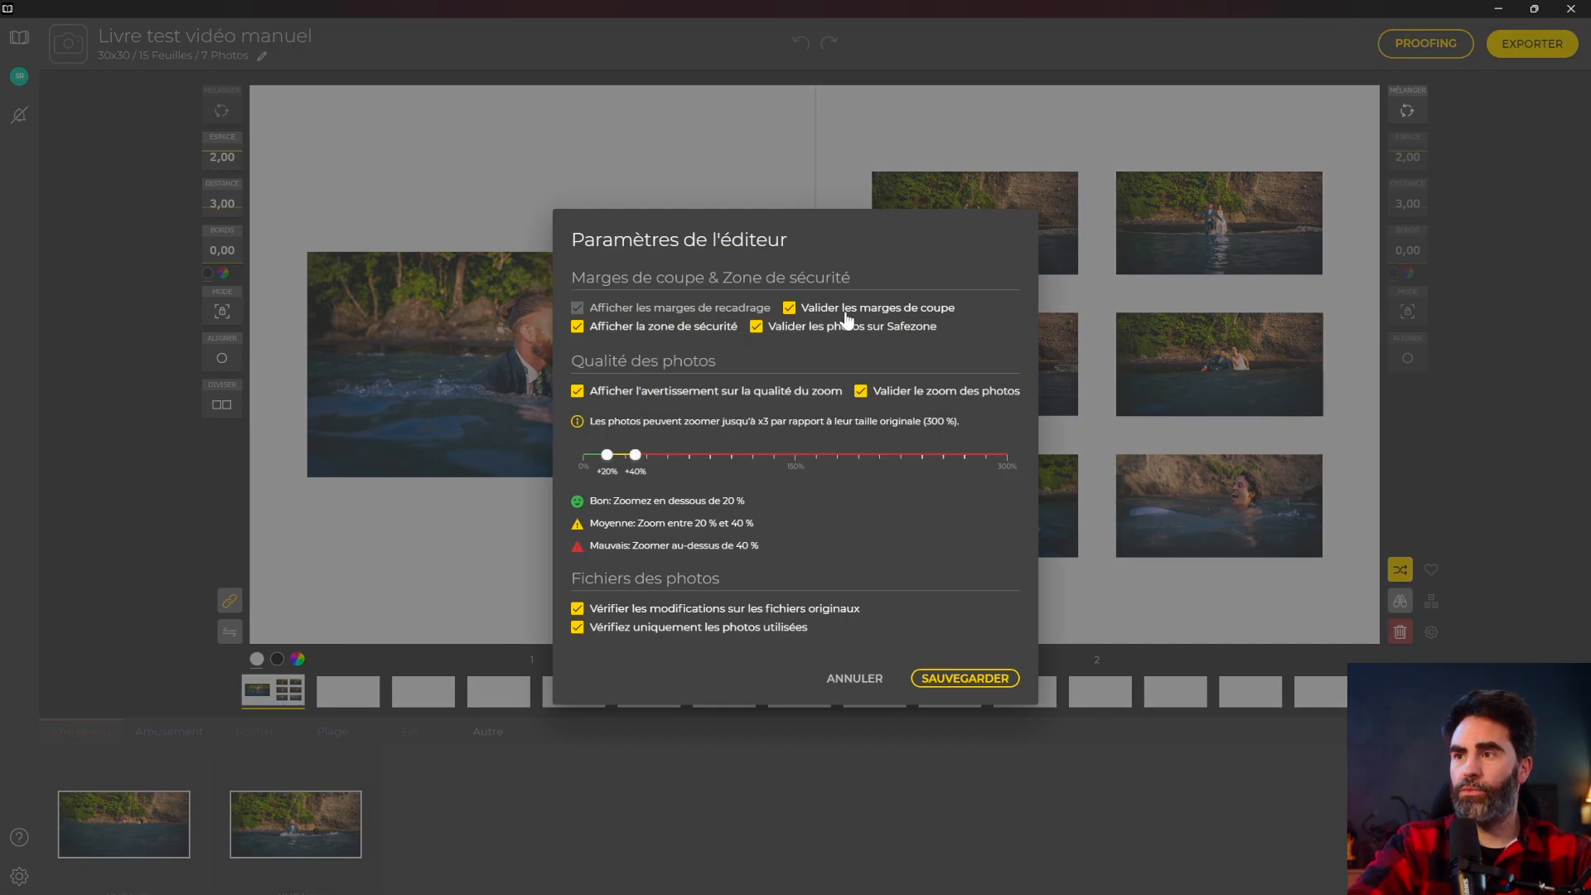
Uncheck 'Valider les photos sur Safezone' and save the editor settings.
left_click(758, 327)
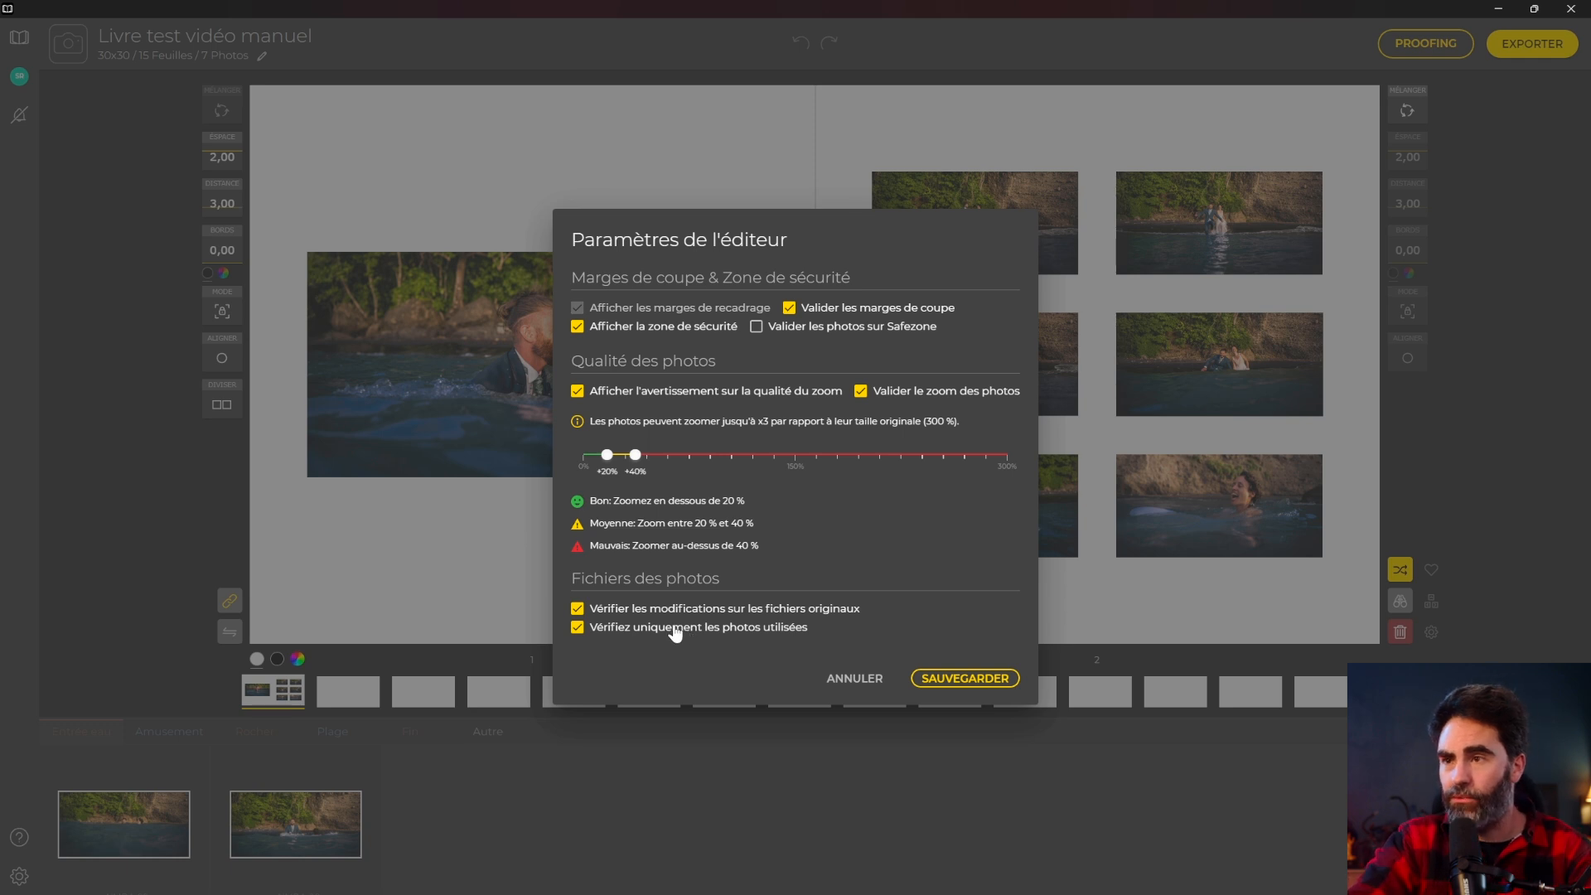
left_click(949, 688)
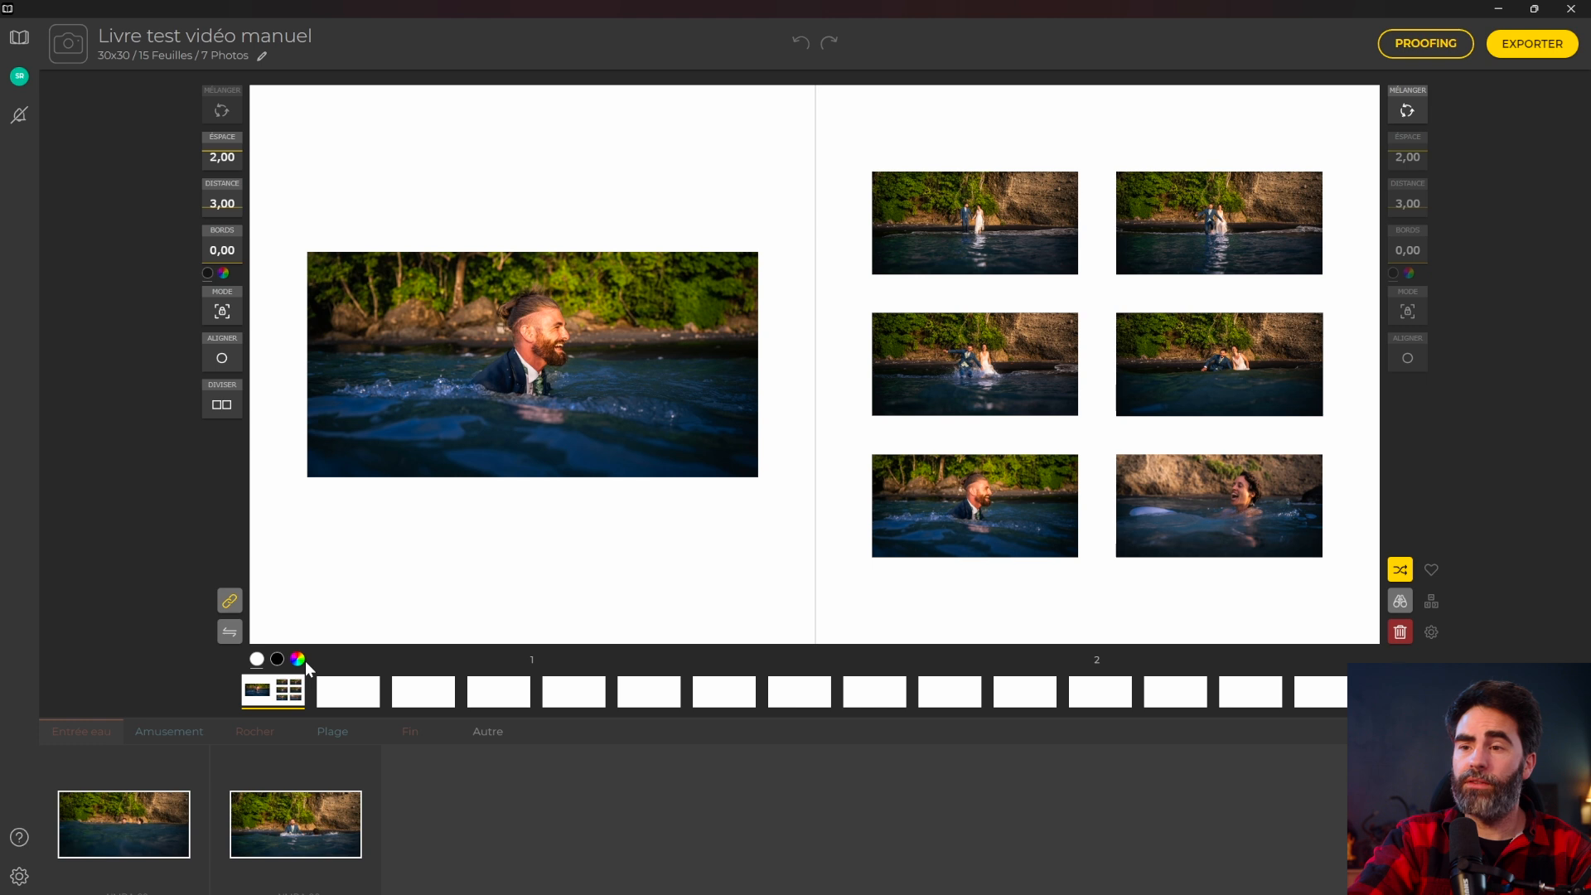
Try black and yellow spread backgrounds, keep white, and insert a blank spread as pages 3–4.
left_click(277, 660)
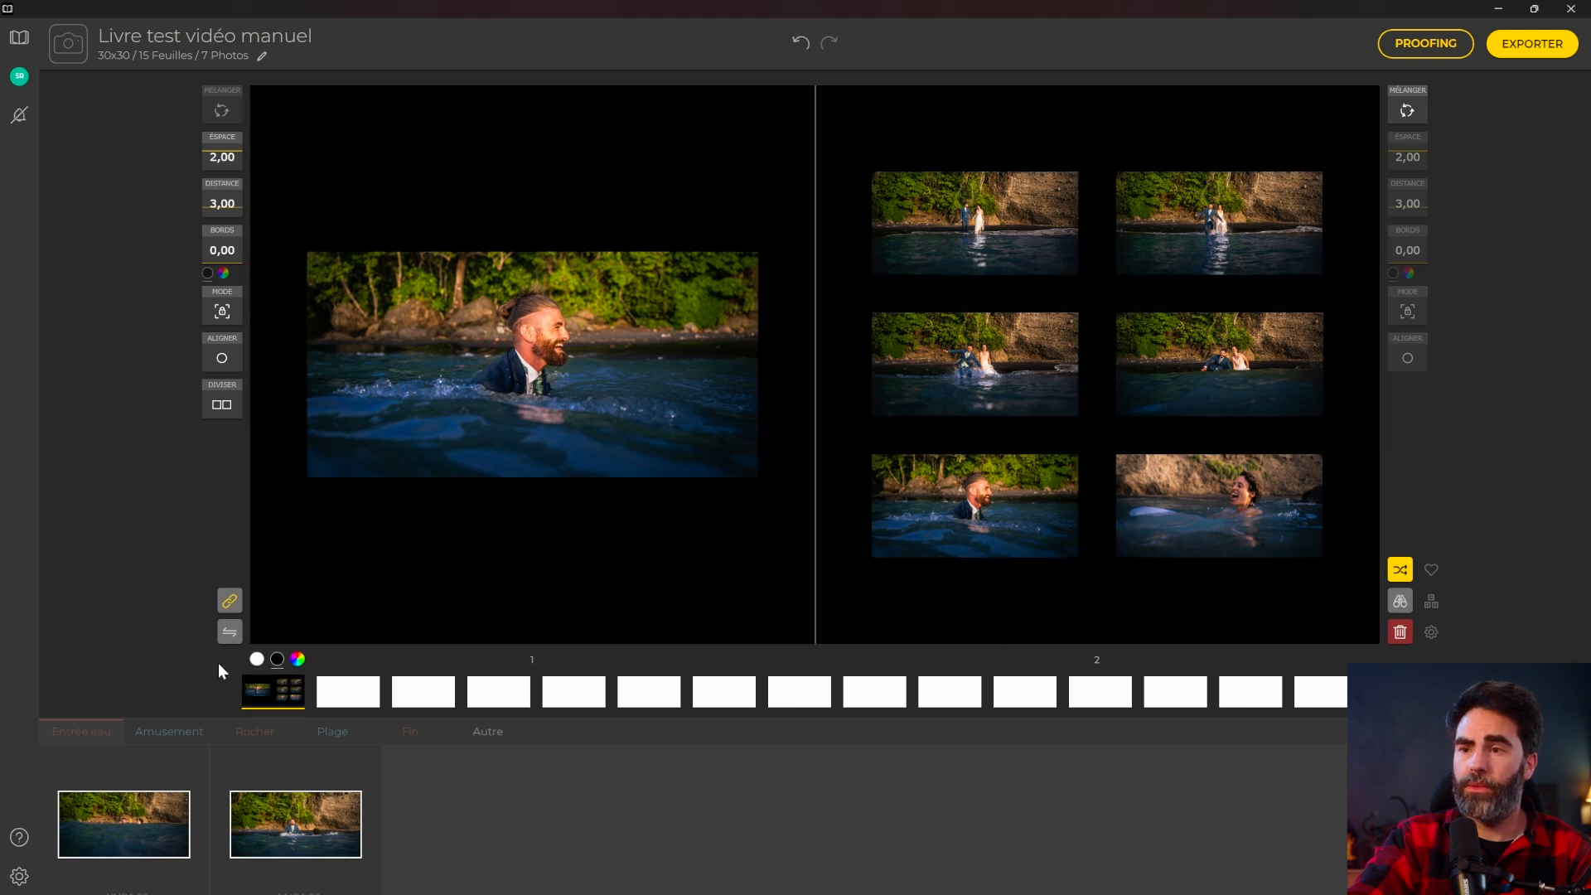
left_click(256, 660)
left_click(297, 660)
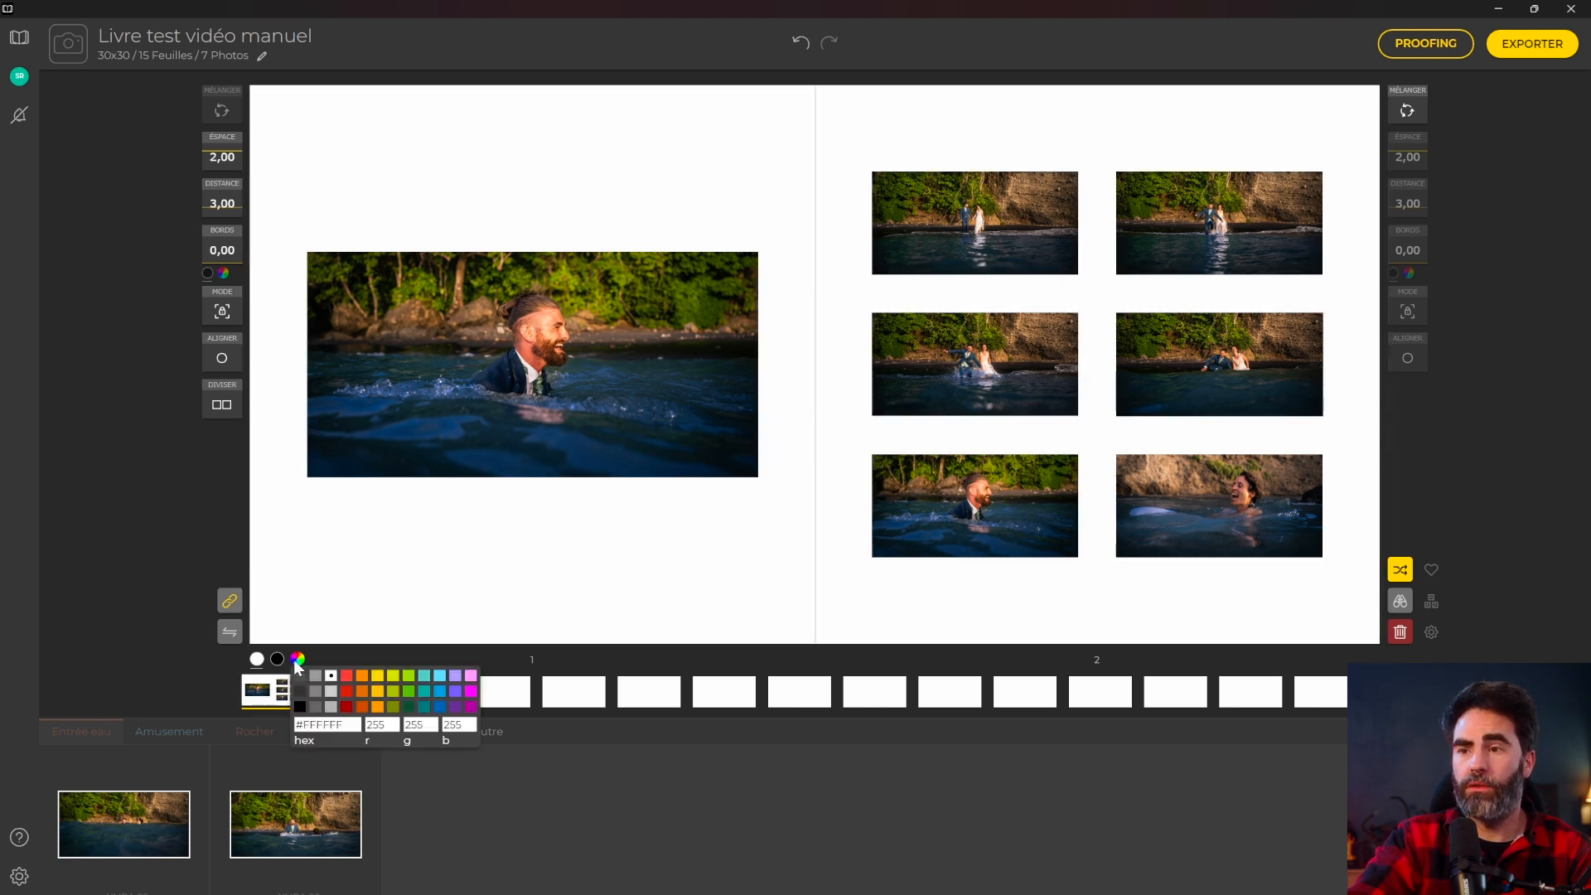
left_click(392, 678)
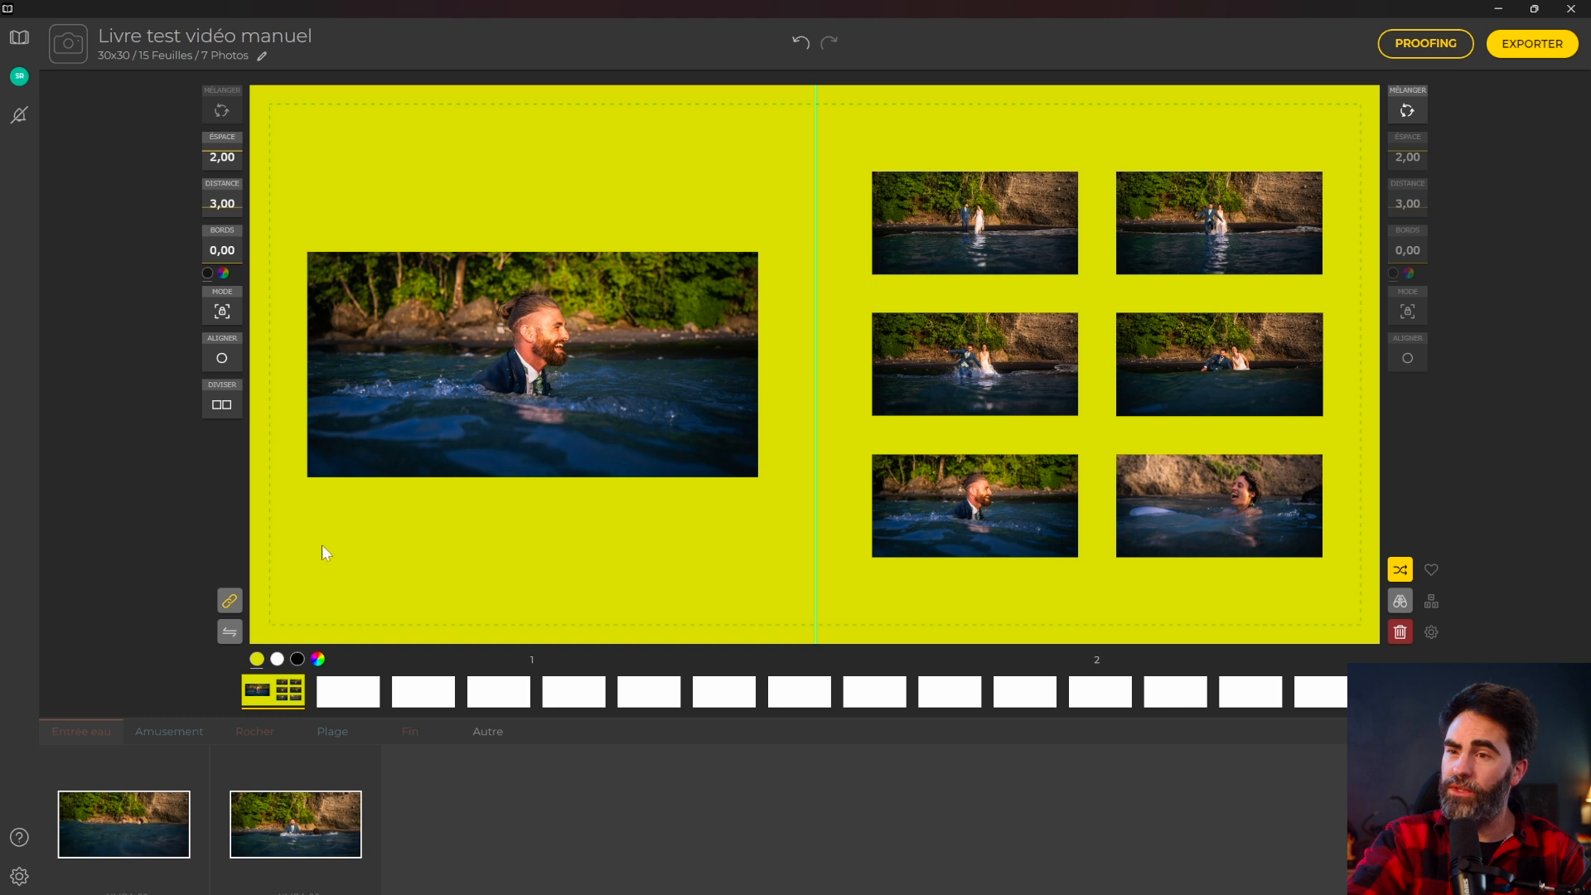
left_click(279, 660)
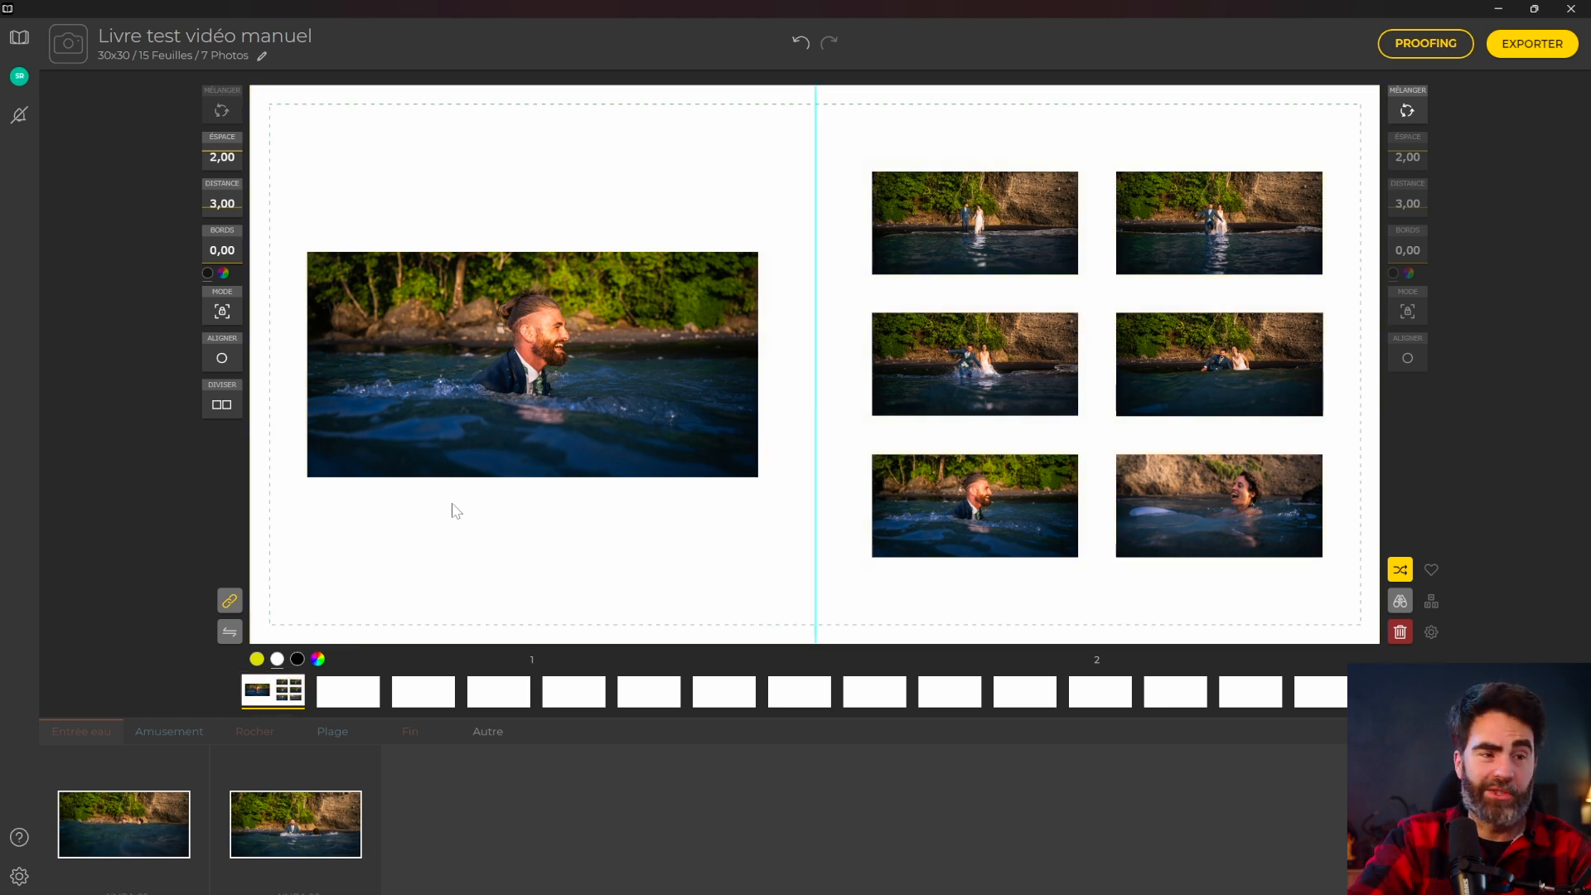
left_click(1375, 692)
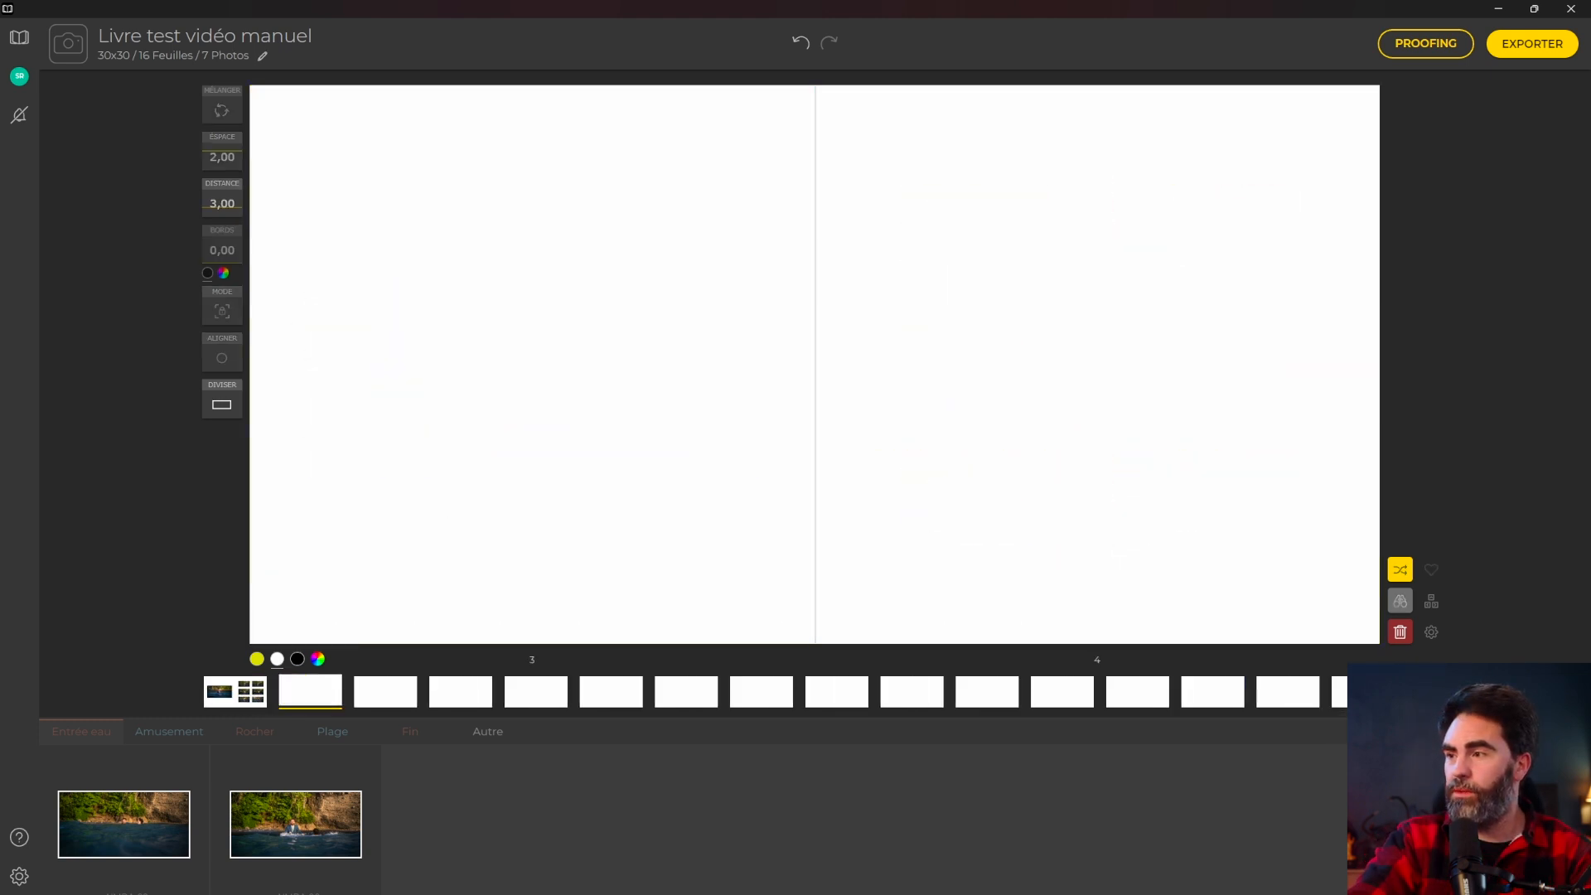
Add and delete a spare spread, then open blank pages 13–14 with Amusement photos listed.
left_click(1412, 692)
left_click(498, 691)
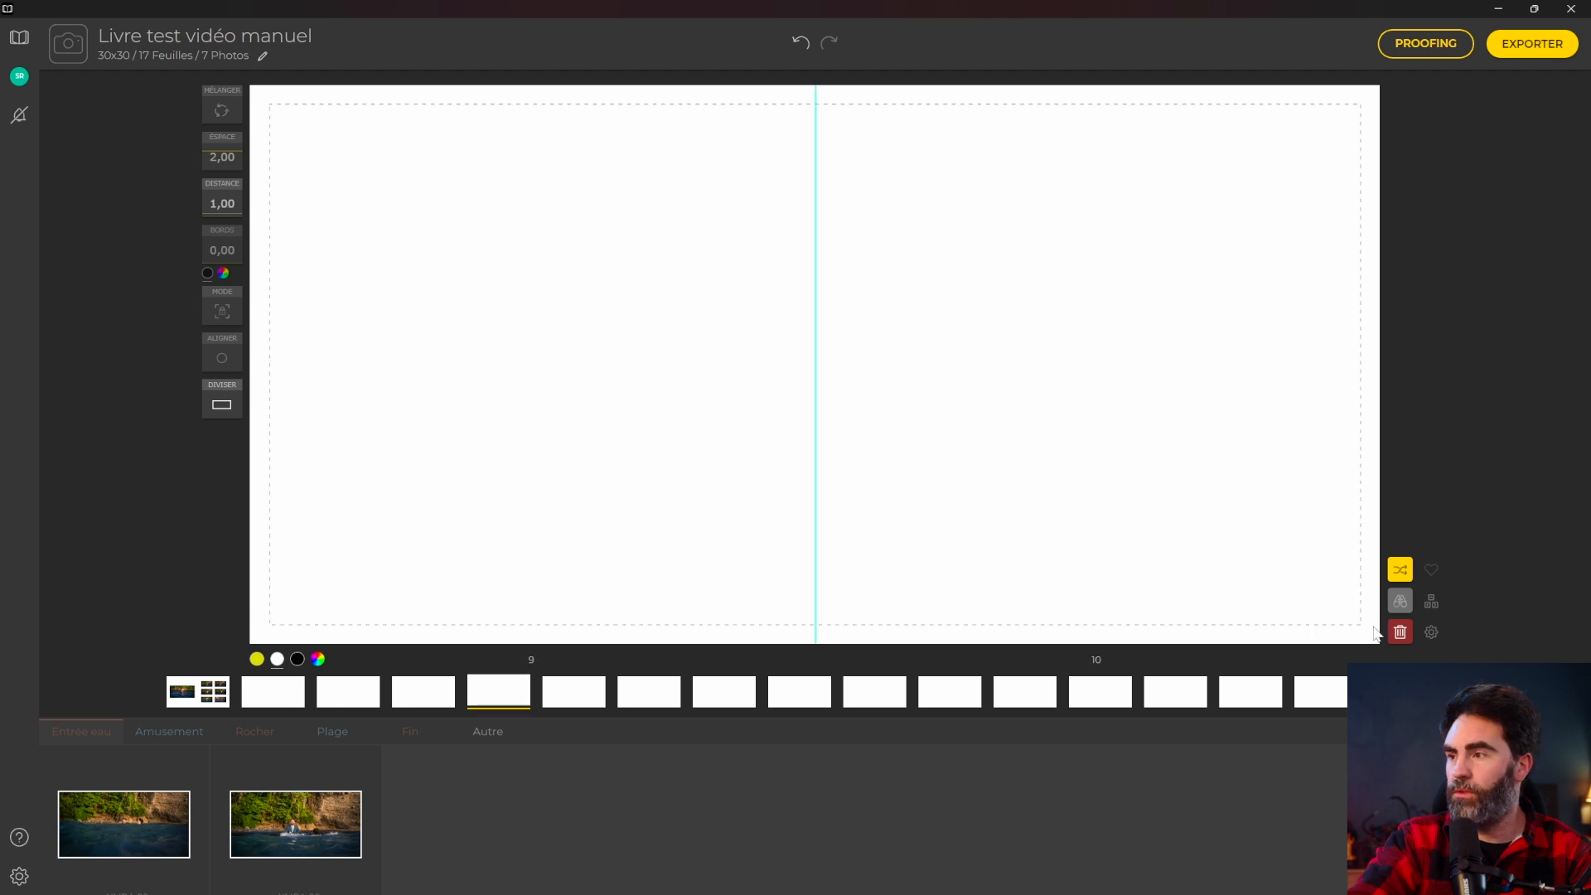
left_click(1400, 632)
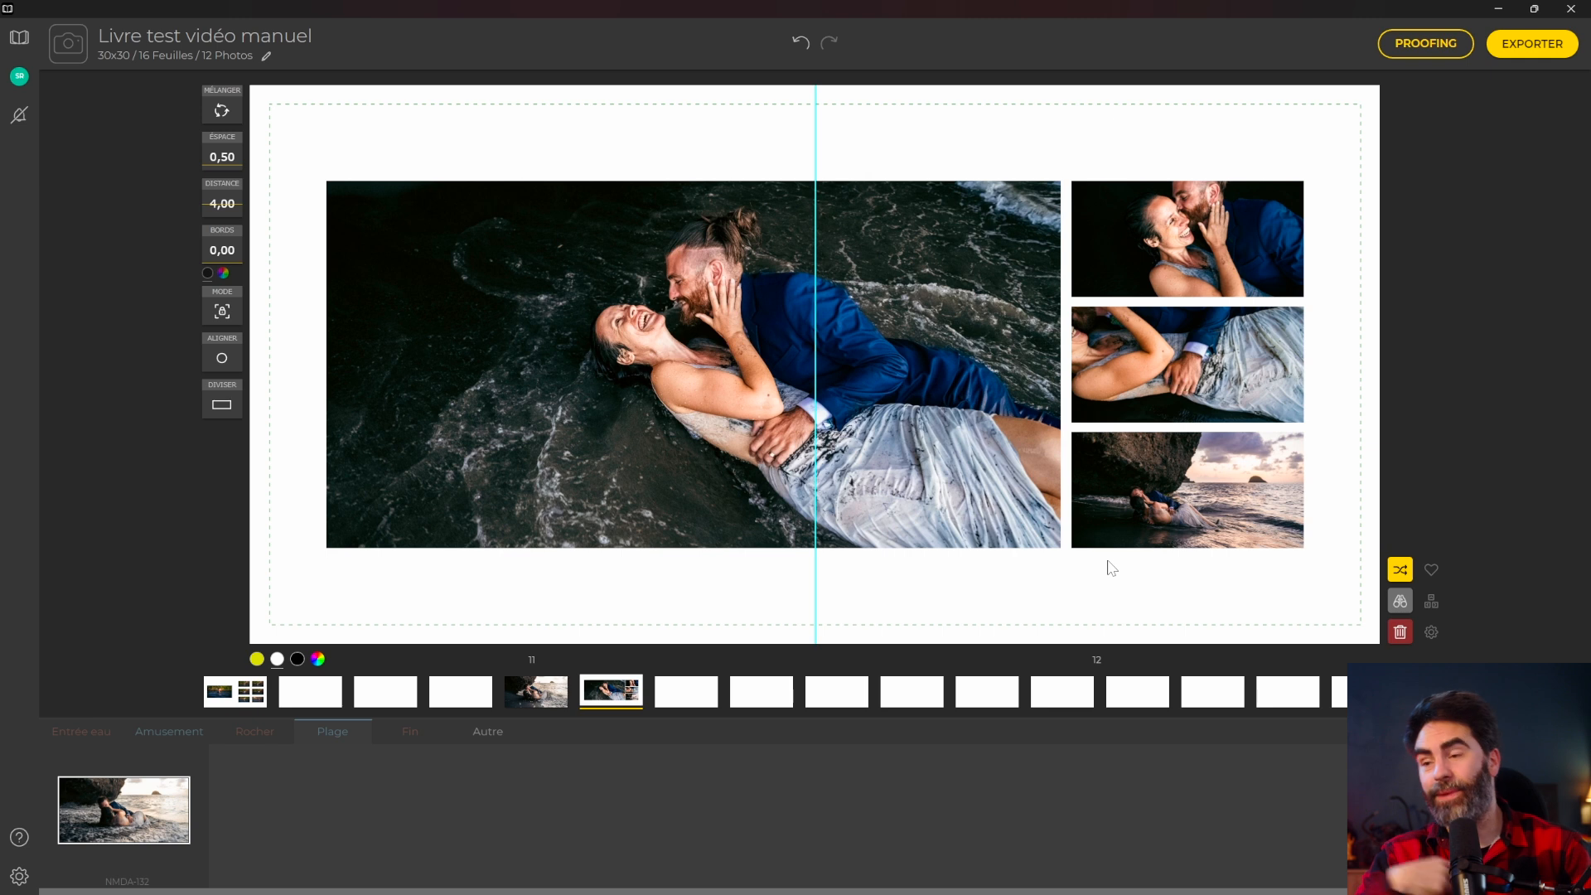
left_click(694, 703)
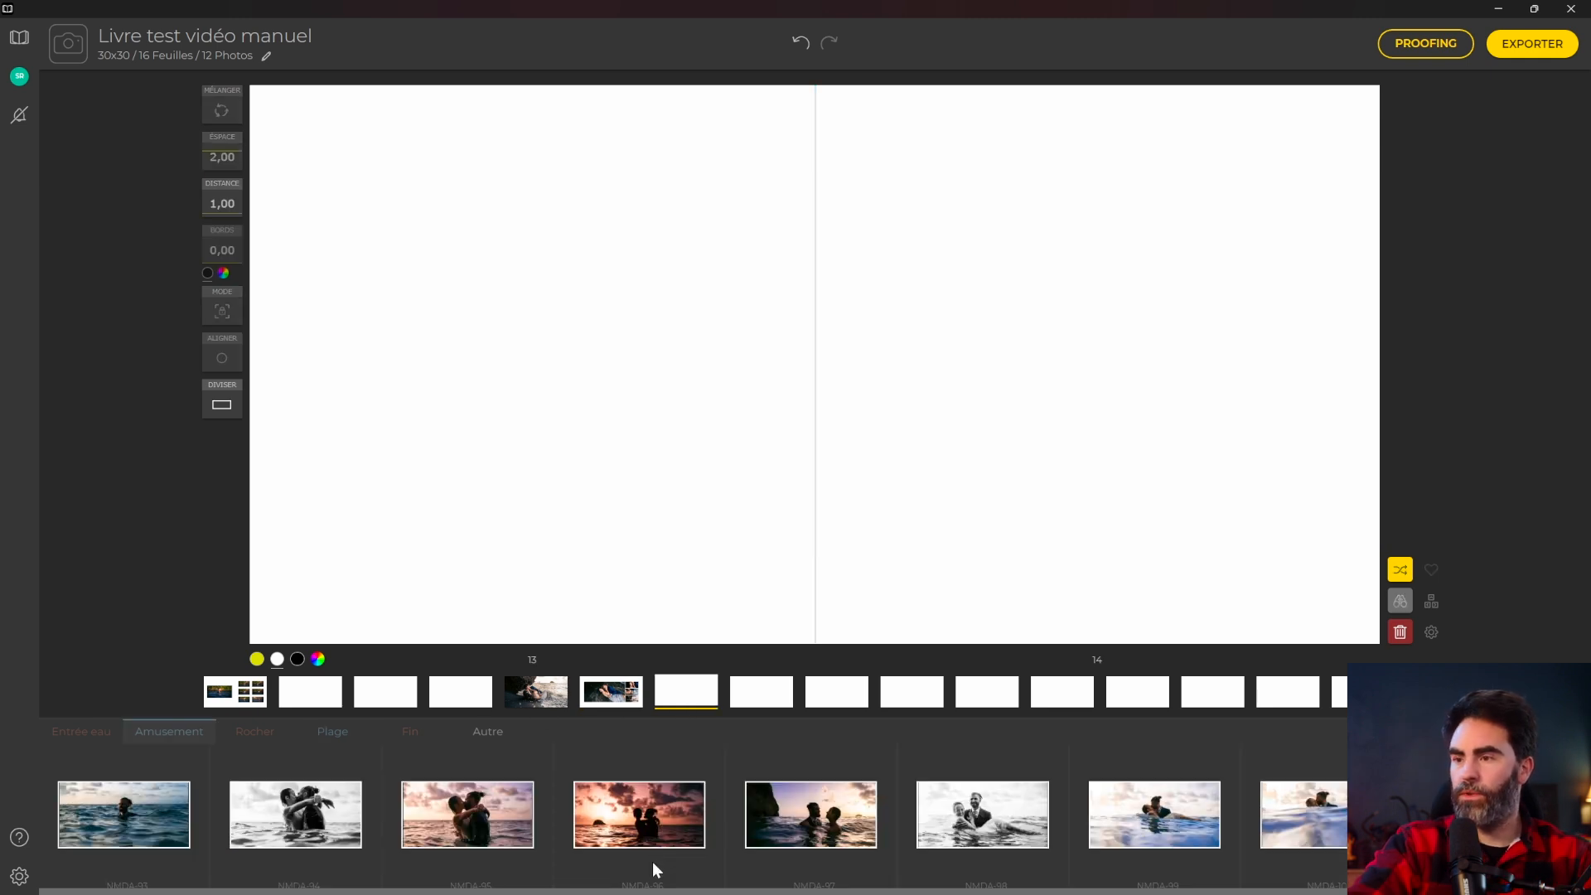
scroll(653, 865, "down", 1)
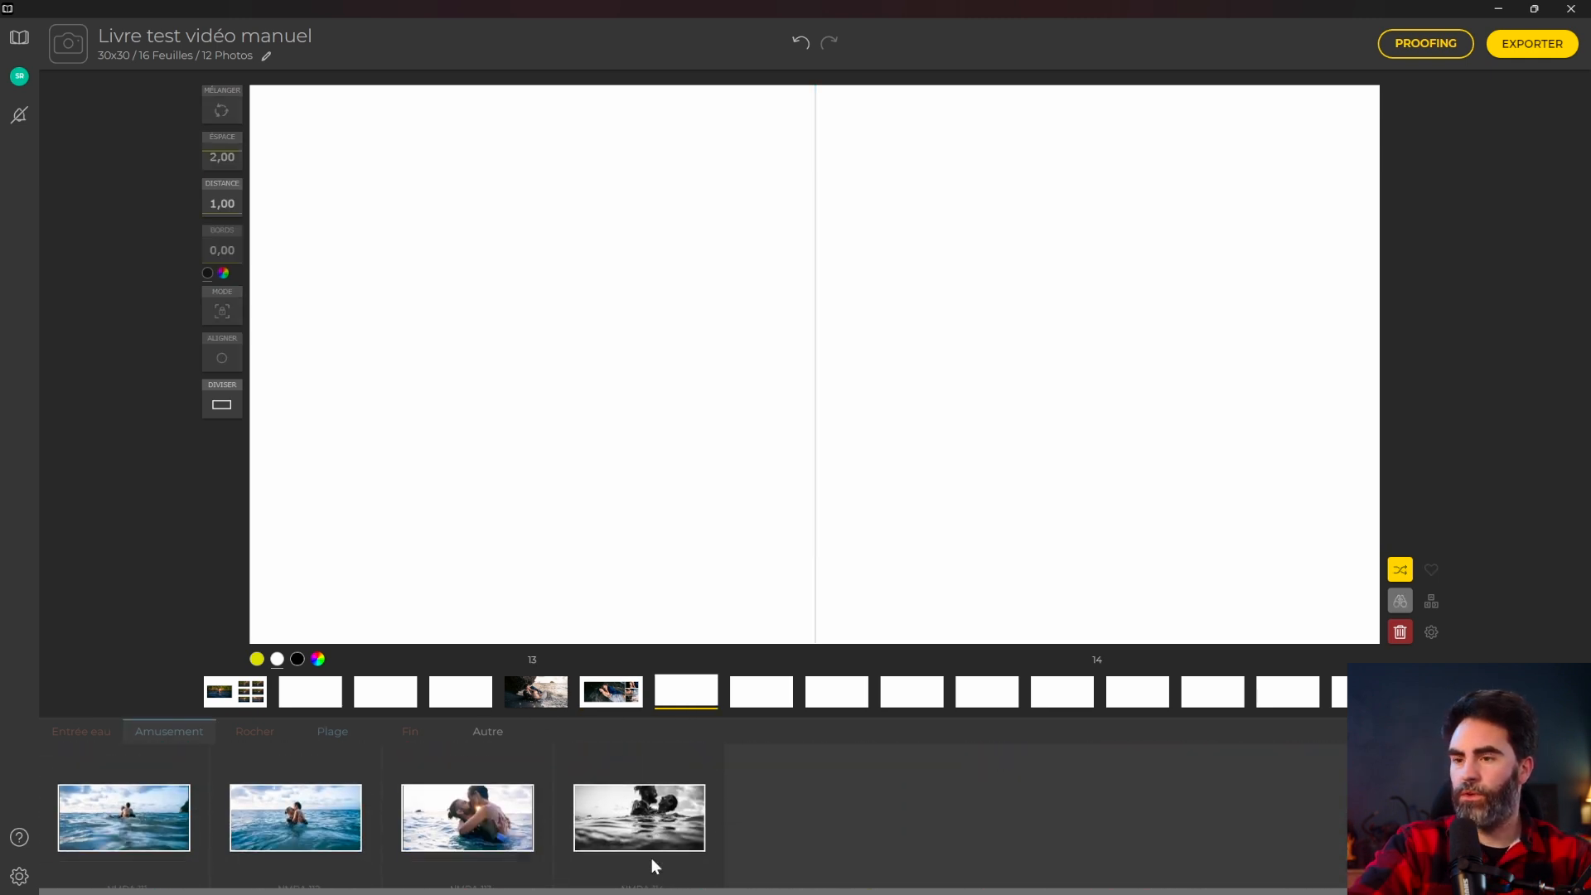
scroll(651, 861, "up", 1)
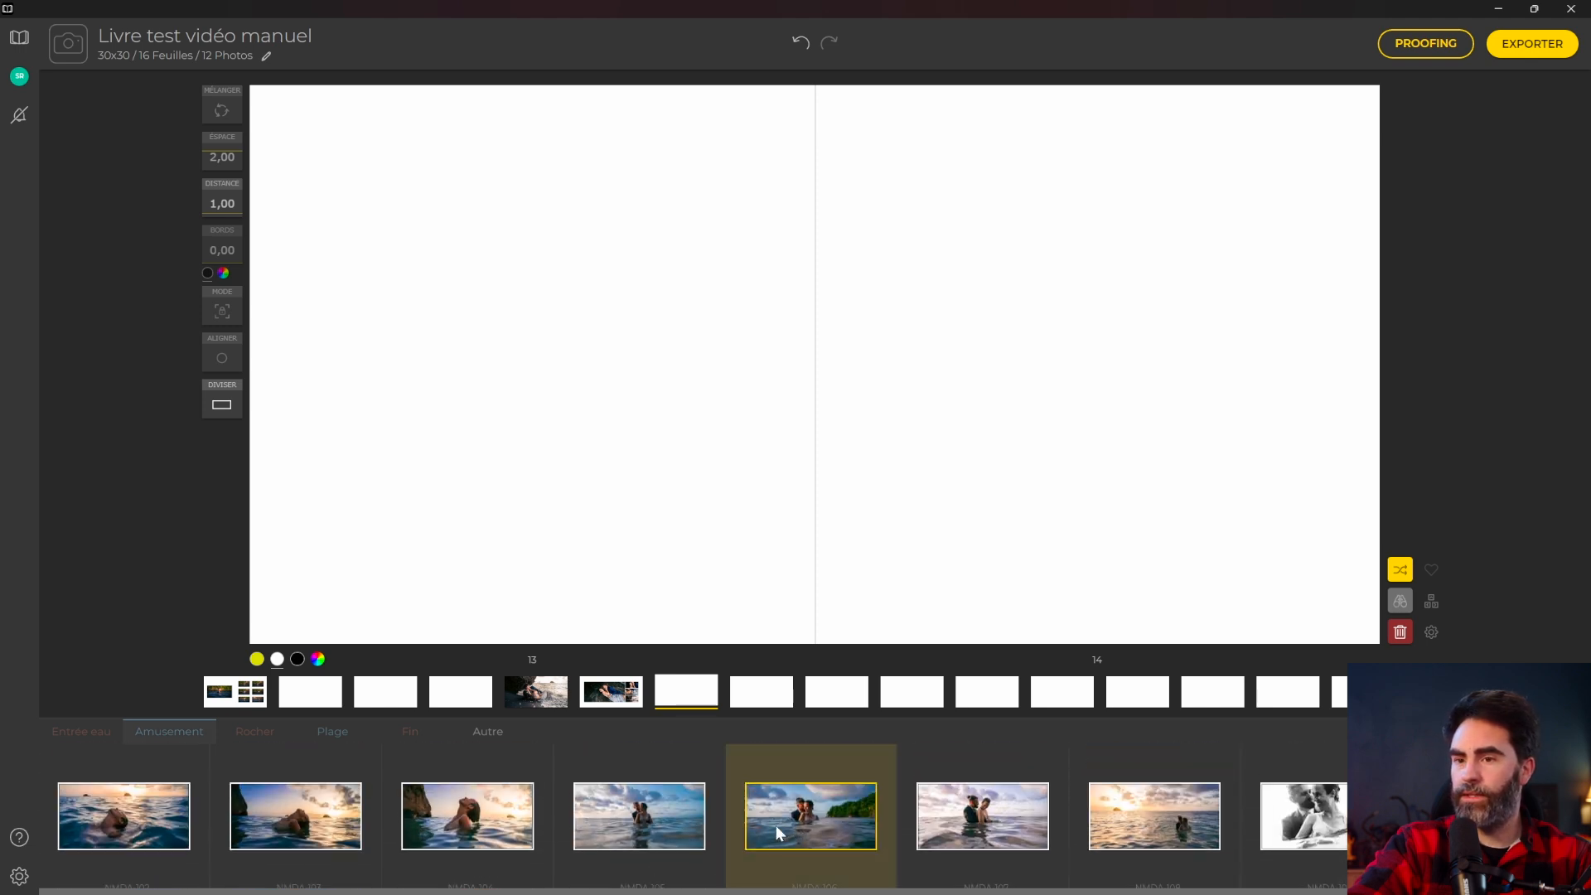
Place Amusement photos NMDA-106, NMDA-108 and NMDA-102 onto pages 13–14.
left_click(1123, 837)
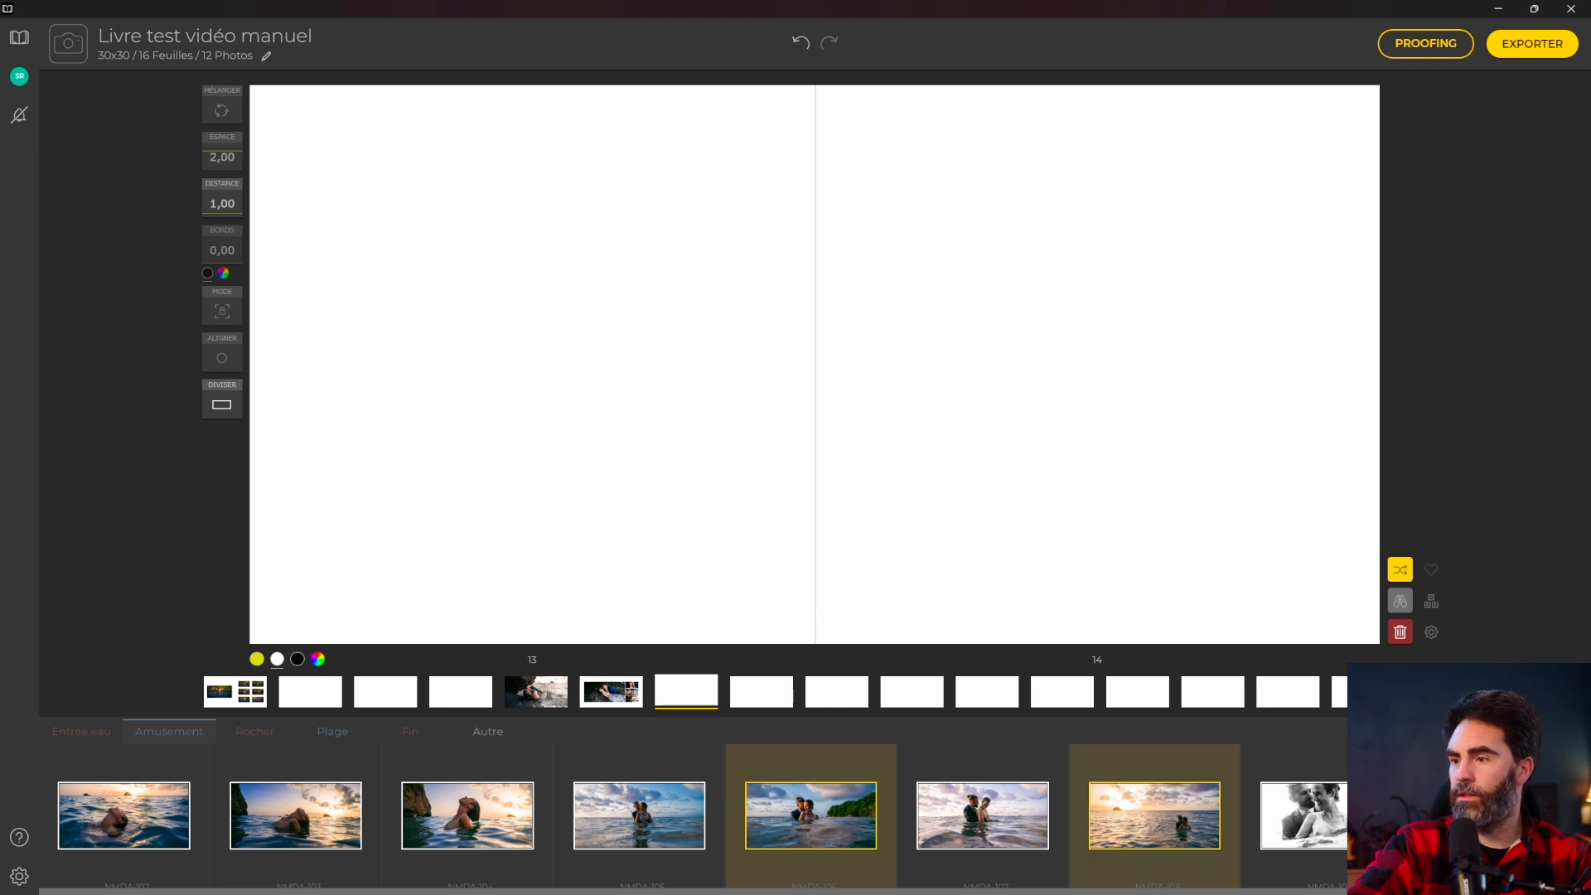
left_click(136, 817)
left_click_drag(108, 808, 803, 319)
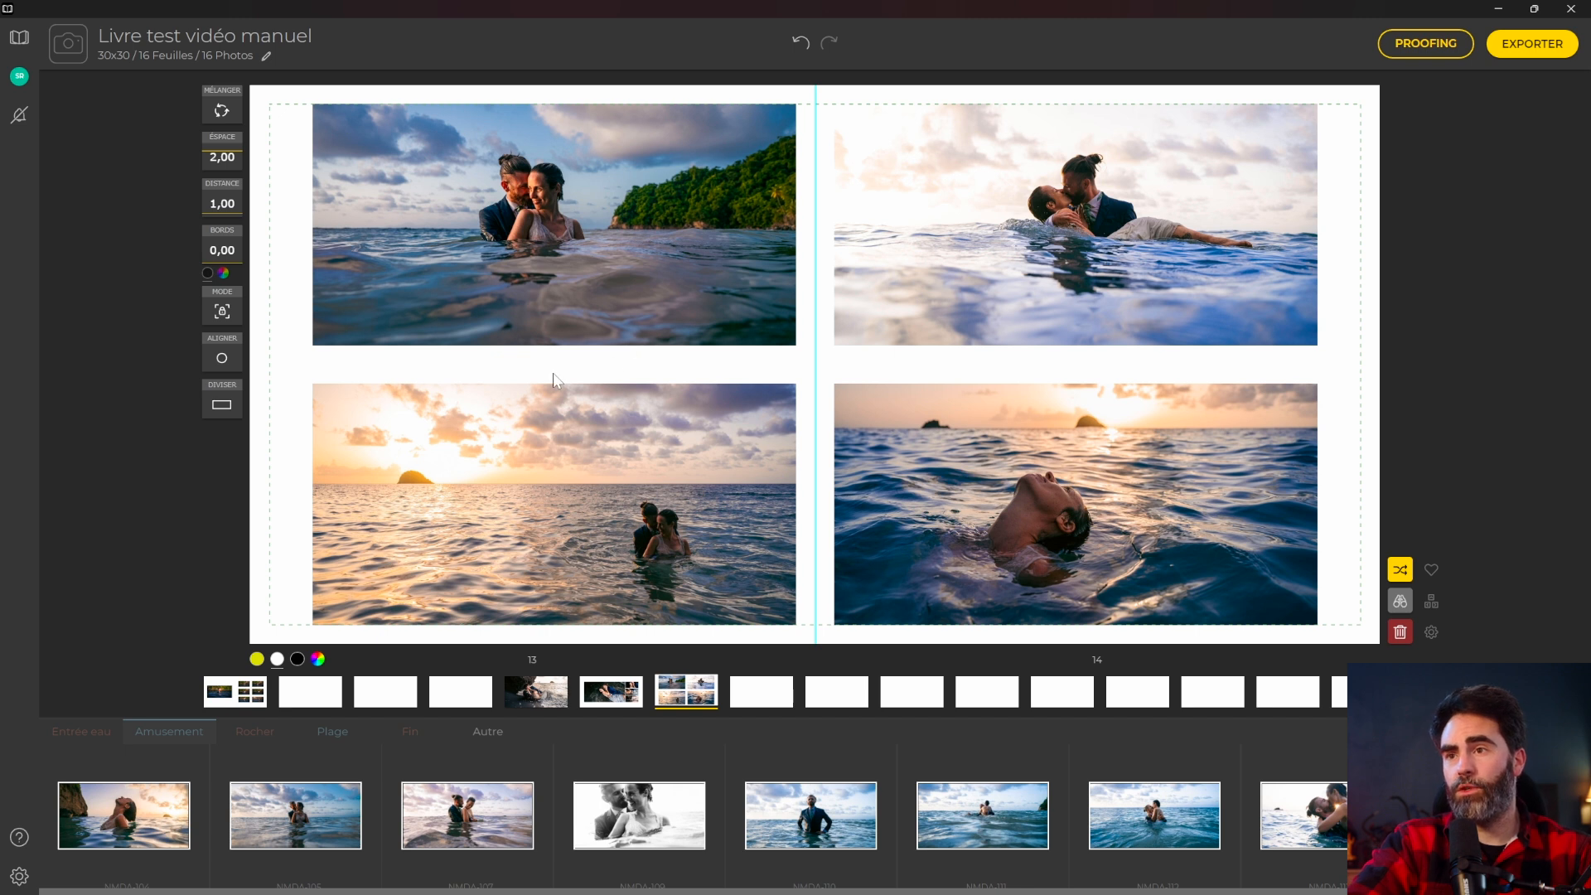
Swap photo slots so the swimmer sits top-left and the sunset couple top-right.
left_click(406, 439)
left_click_drag(593, 486, 1077, 278)
left_click_drag(1050, 539, 601, 253)
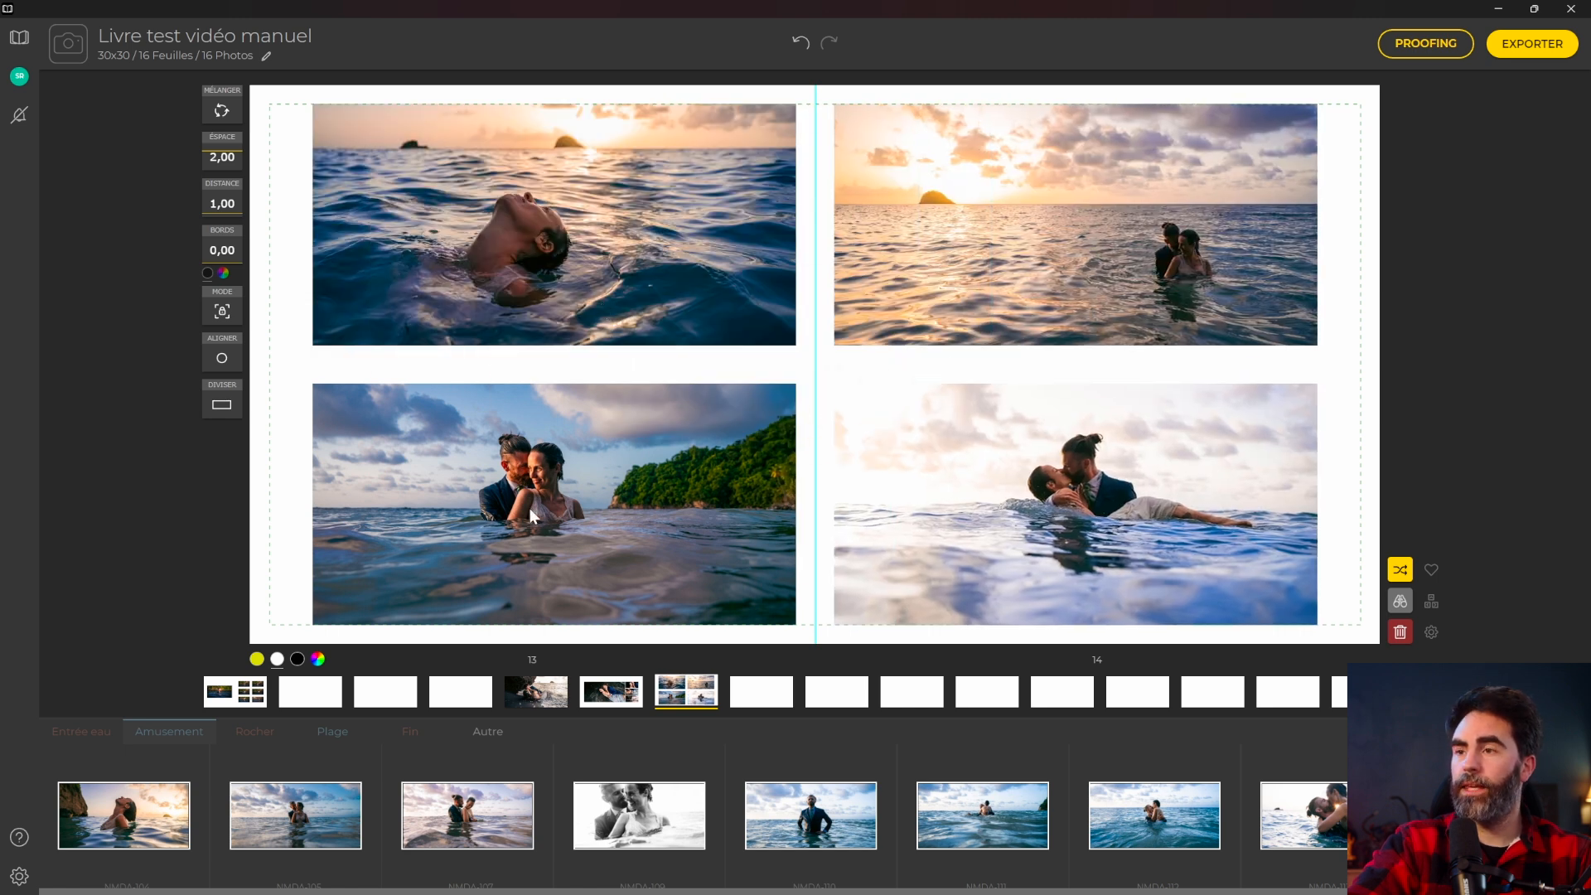
left_click(343, 489)
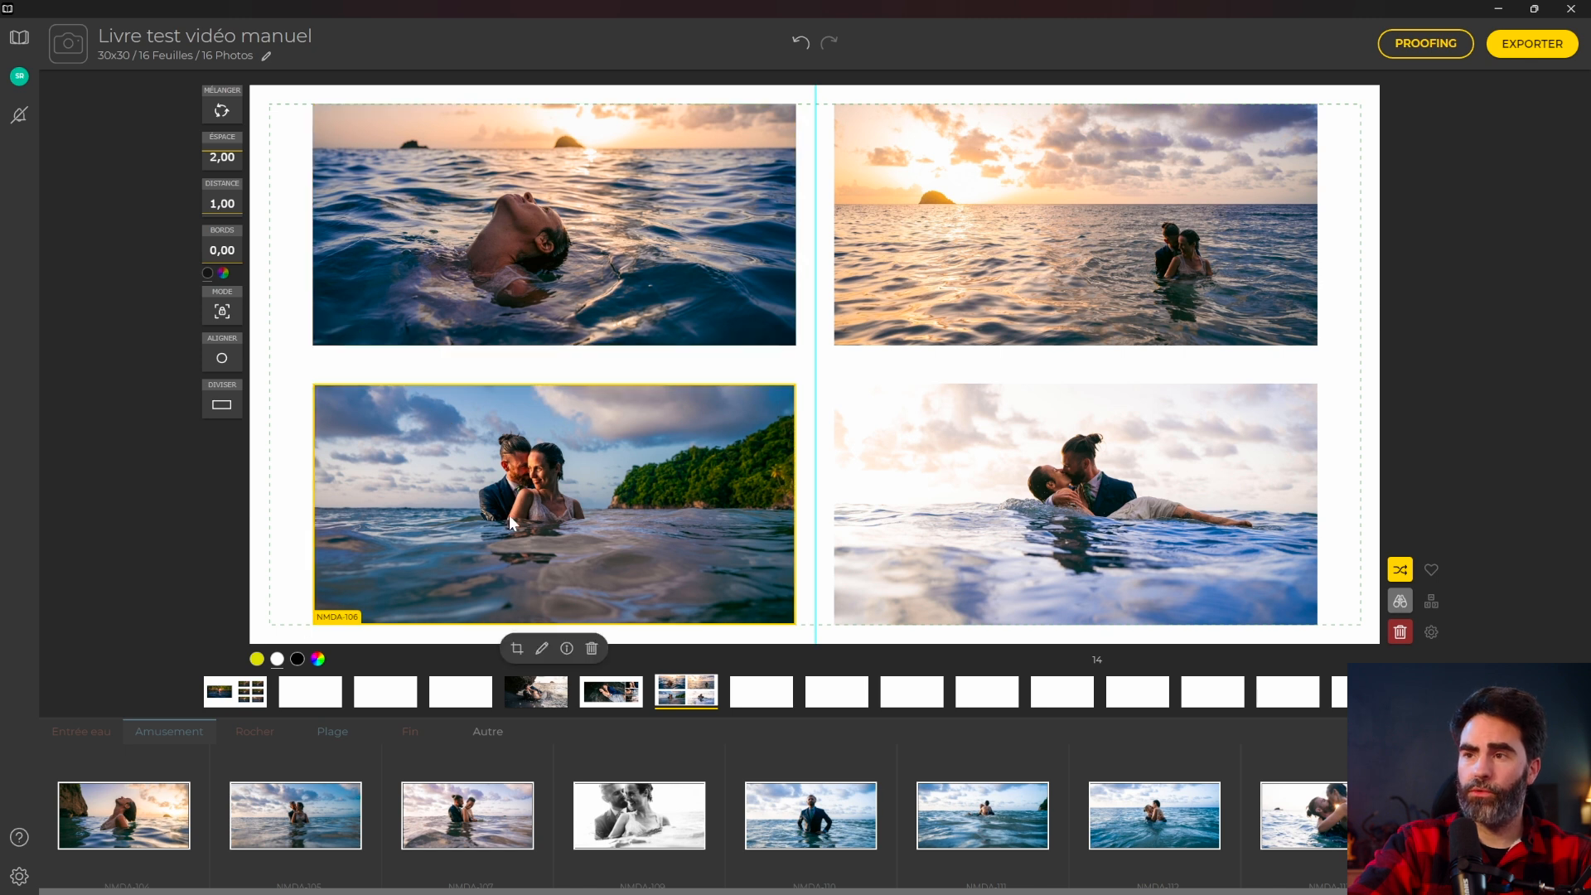
left_click(517, 649)
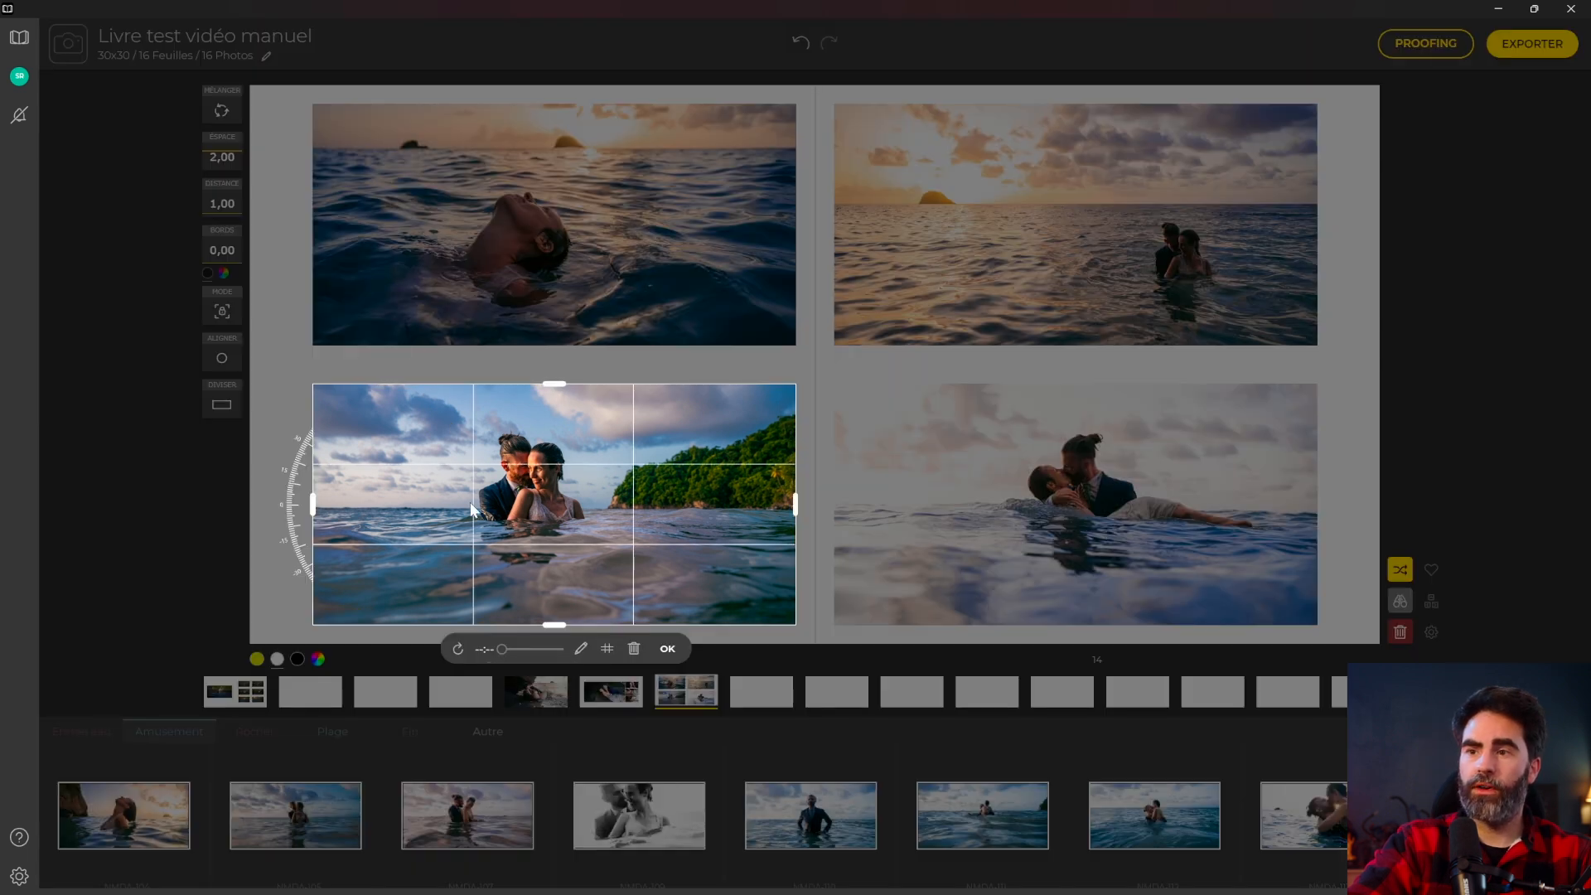
Recrop the lower-left couple photo into a centred portrait frame with adjusted tilt and zoom.
left_click_drag(314, 504, 450, 505)
left_click_drag(722, 496, 487, 495)
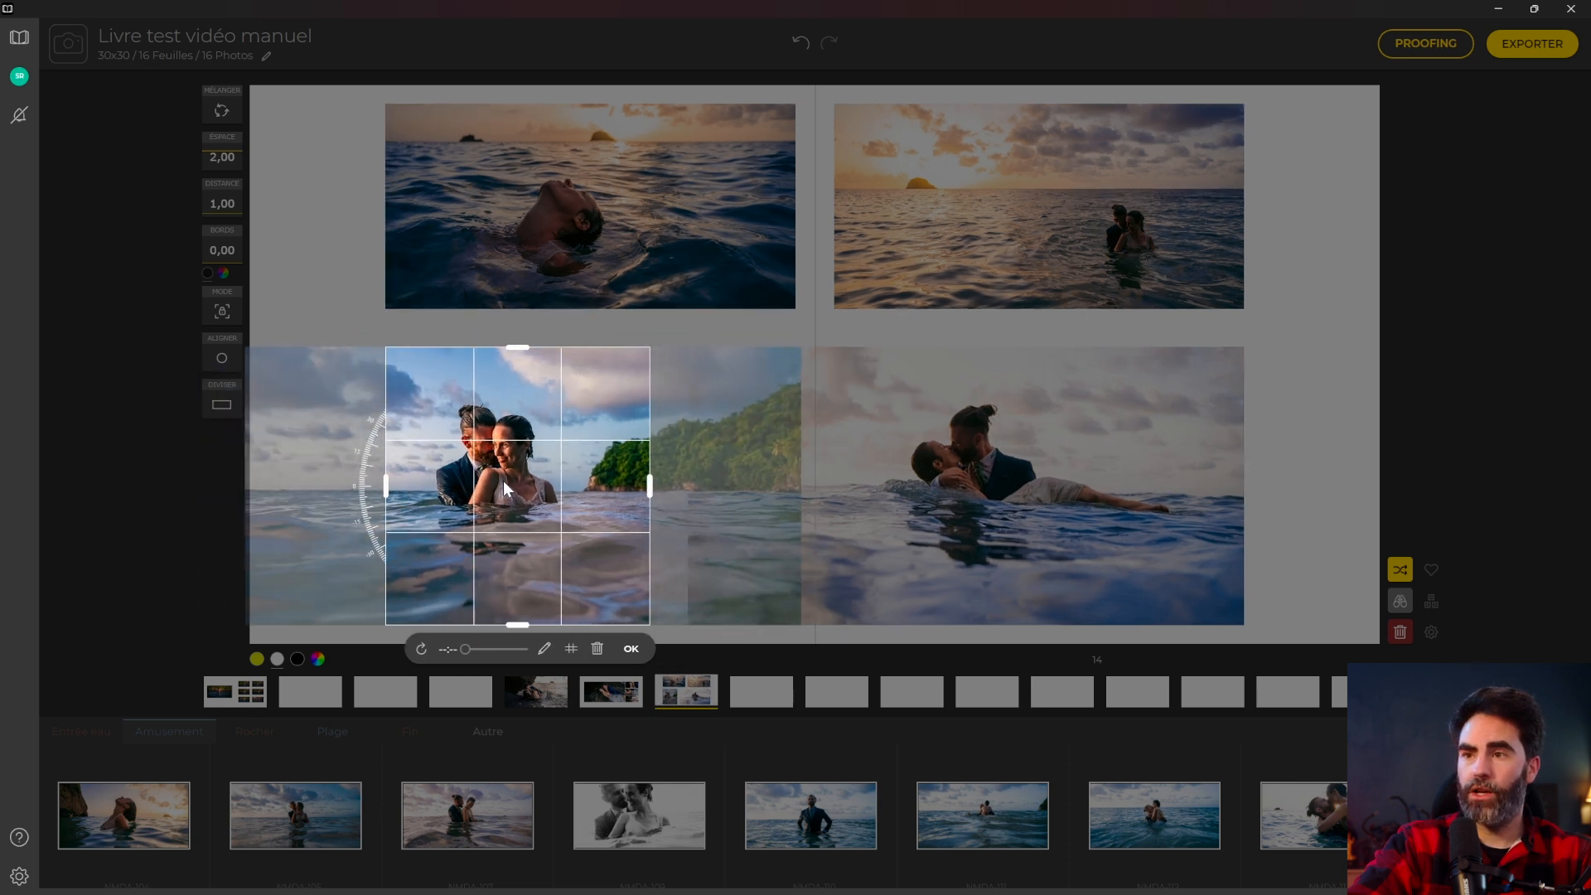
mouse_move(365, 476)
left_mouse_down()
mouse_move(377, 526)
mouse_move(370, 496)
left_mouse_up()
left_click_drag(465, 649, 508, 649)
left_click_drag(492, 498, 583, 522)
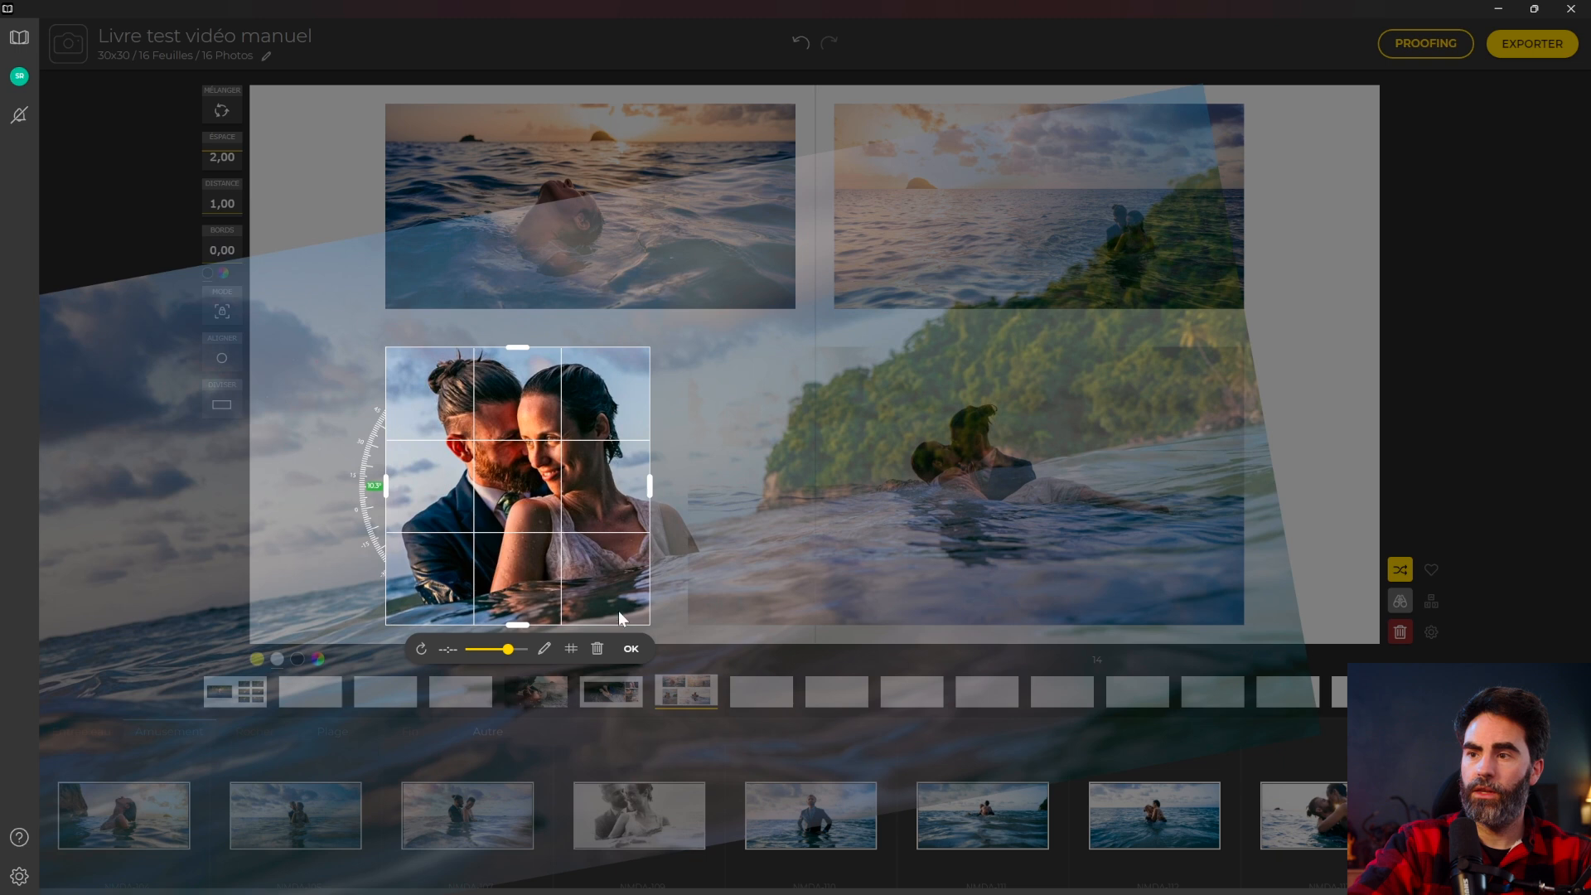
left_click(570, 649)
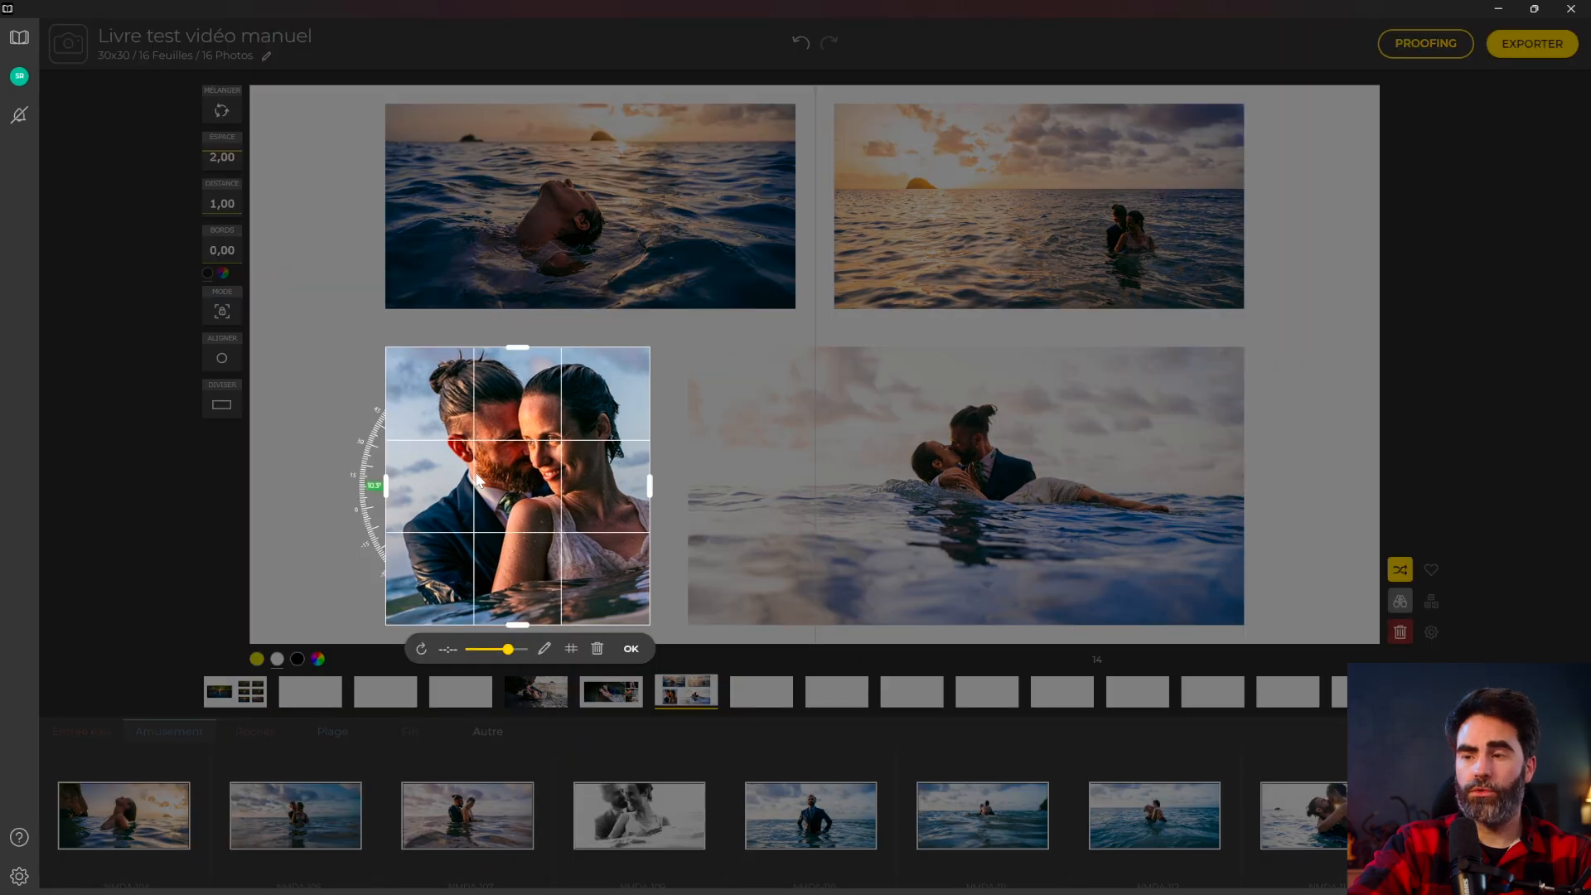
left_click(630, 648)
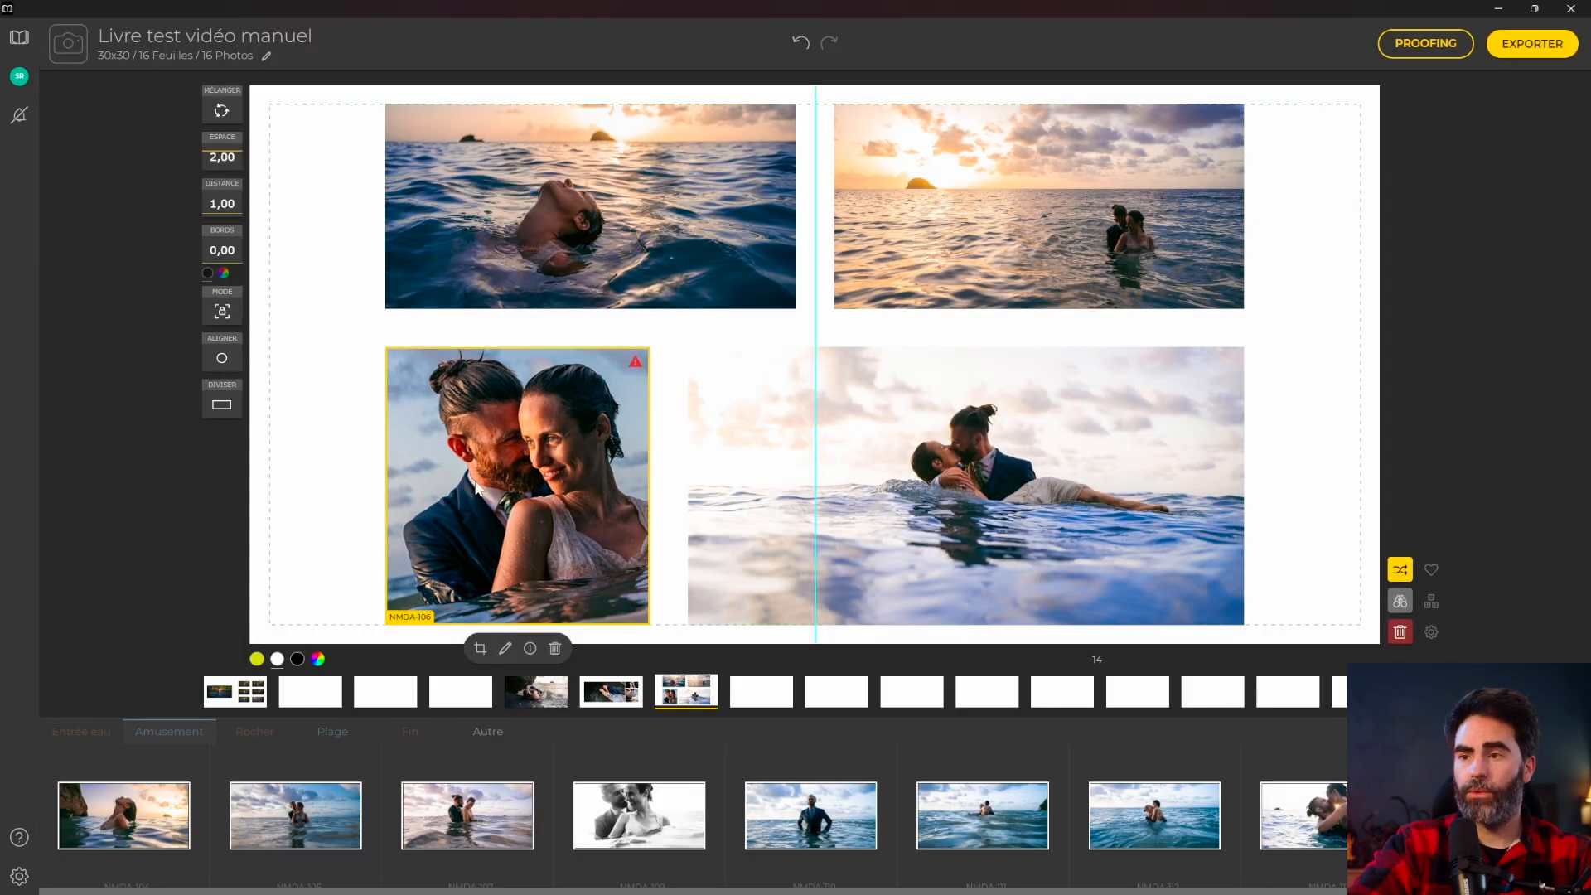
Check the cropped photo's information panel, then go to the program preferences.
left_click(531, 653)
left_click(1572, 93)
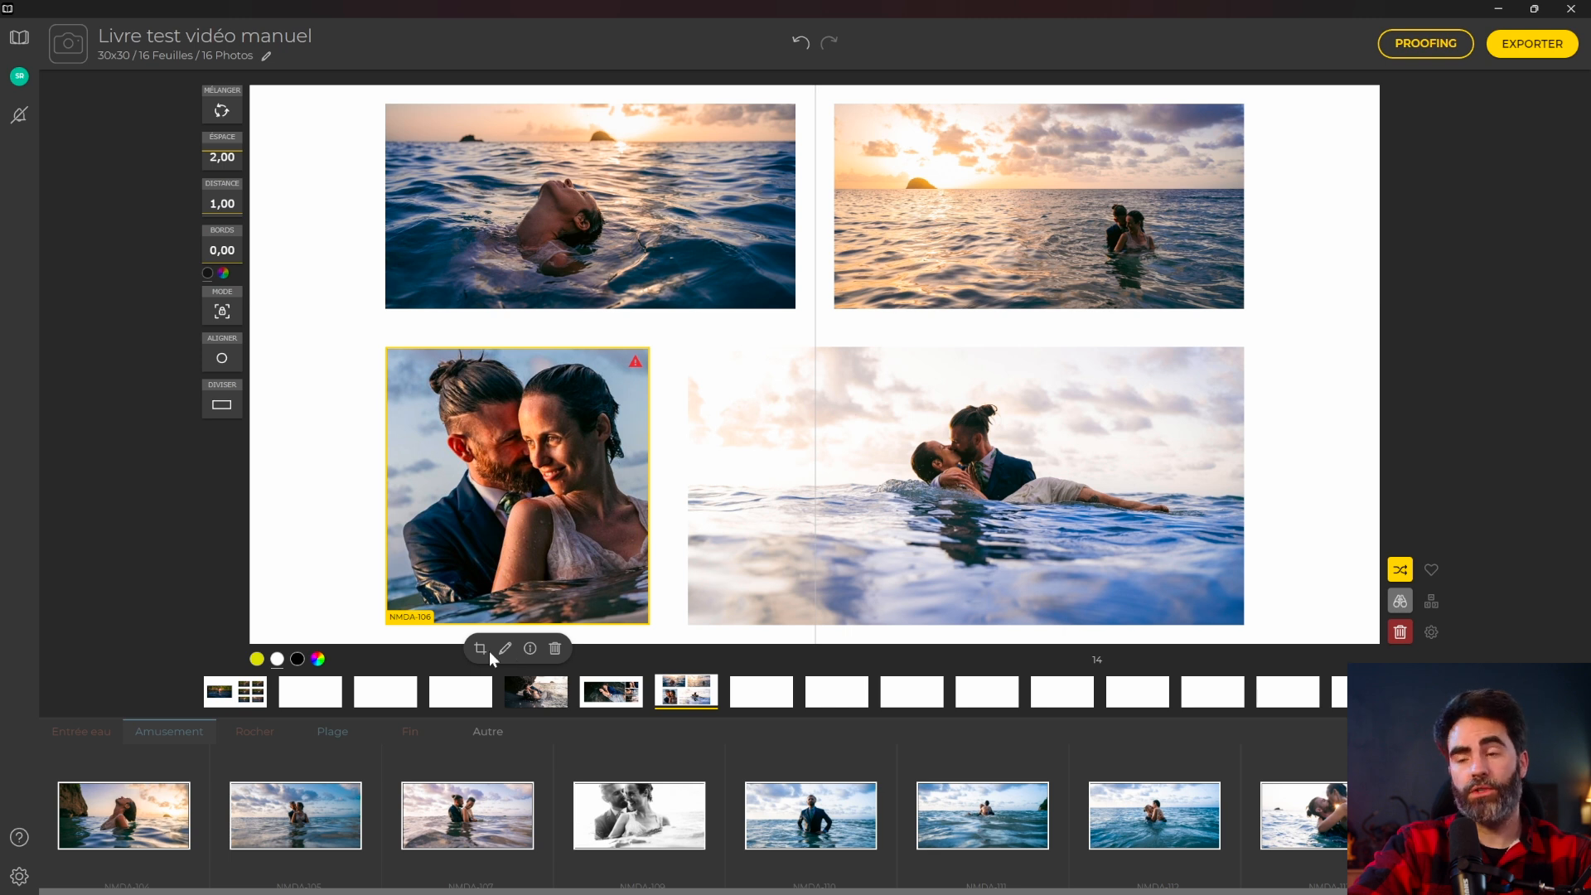
left_click(19, 876)
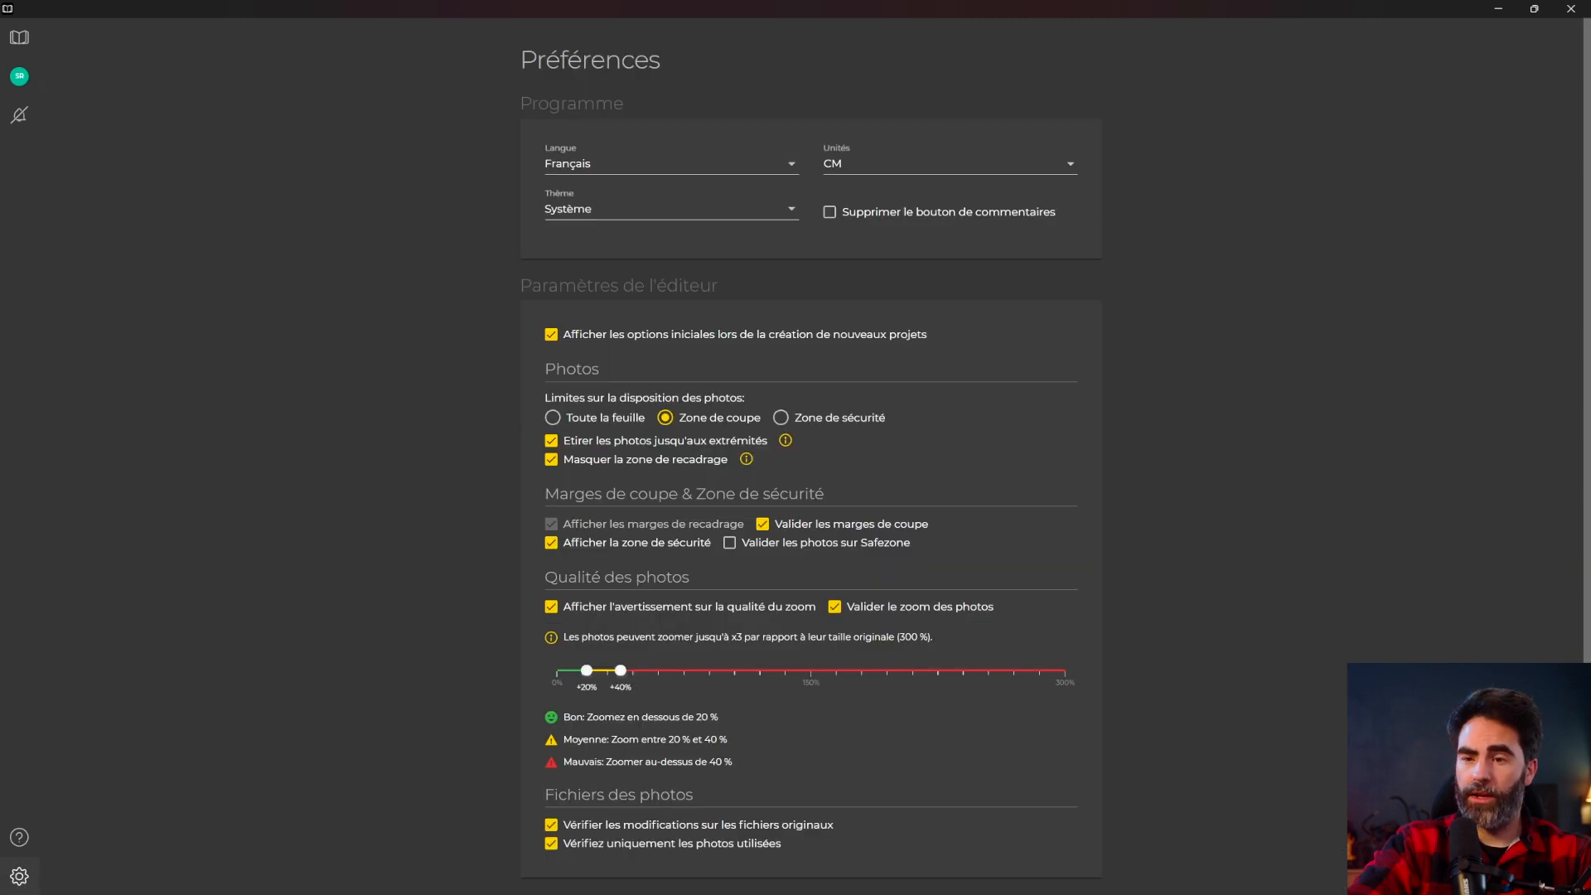
Verify Photoshop 2025 is set as the external photo editor, then return to the project library.
scroll(494, 686, "down", 4)
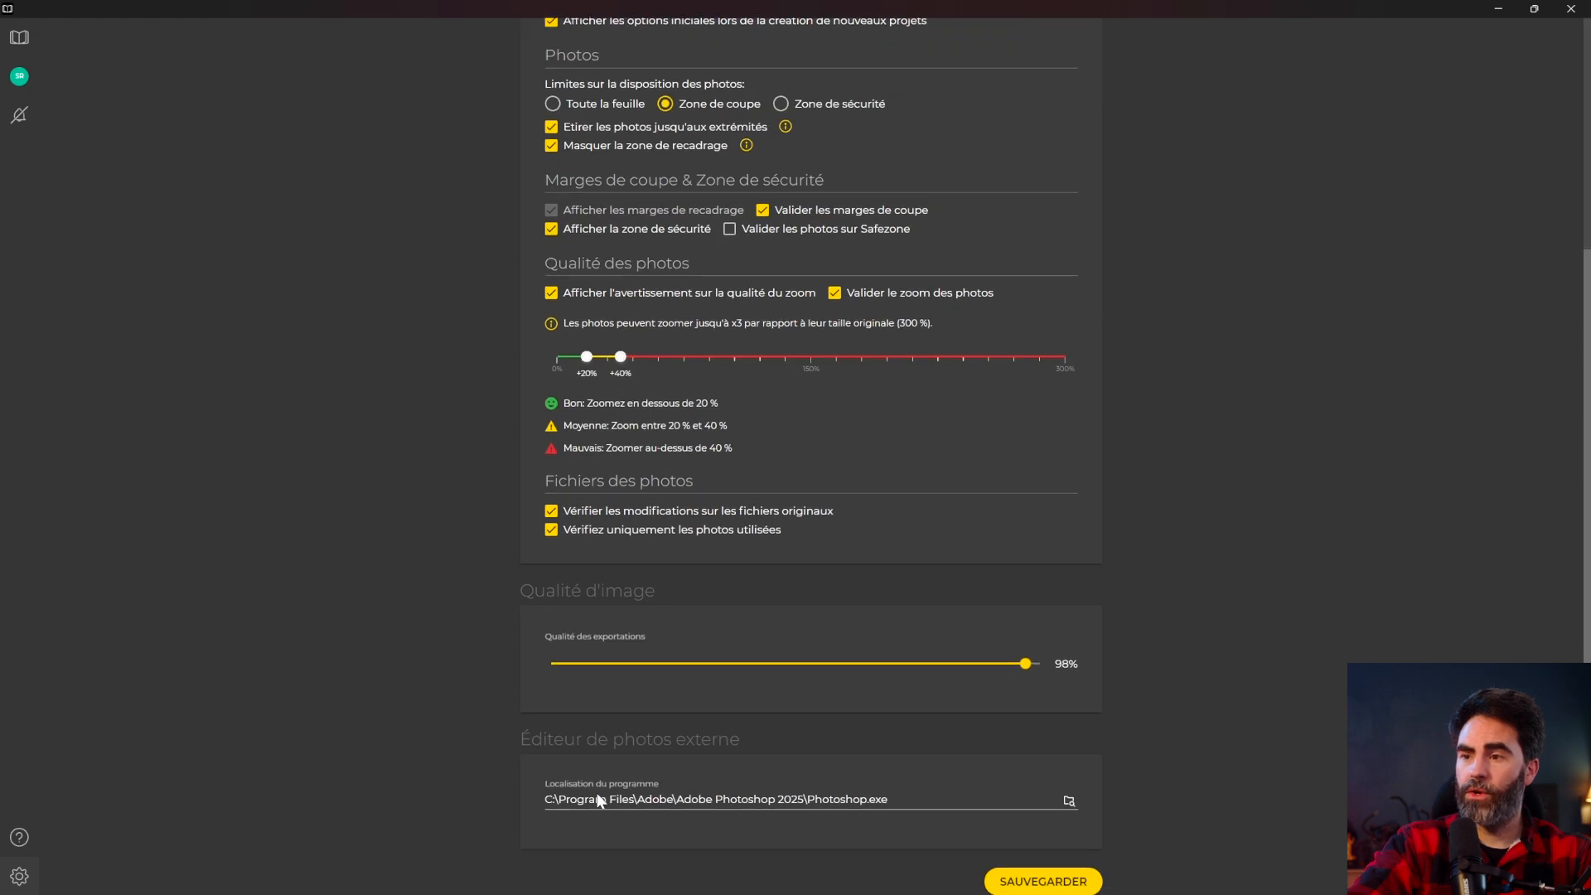
left_click_drag(597, 799, 852, 799)
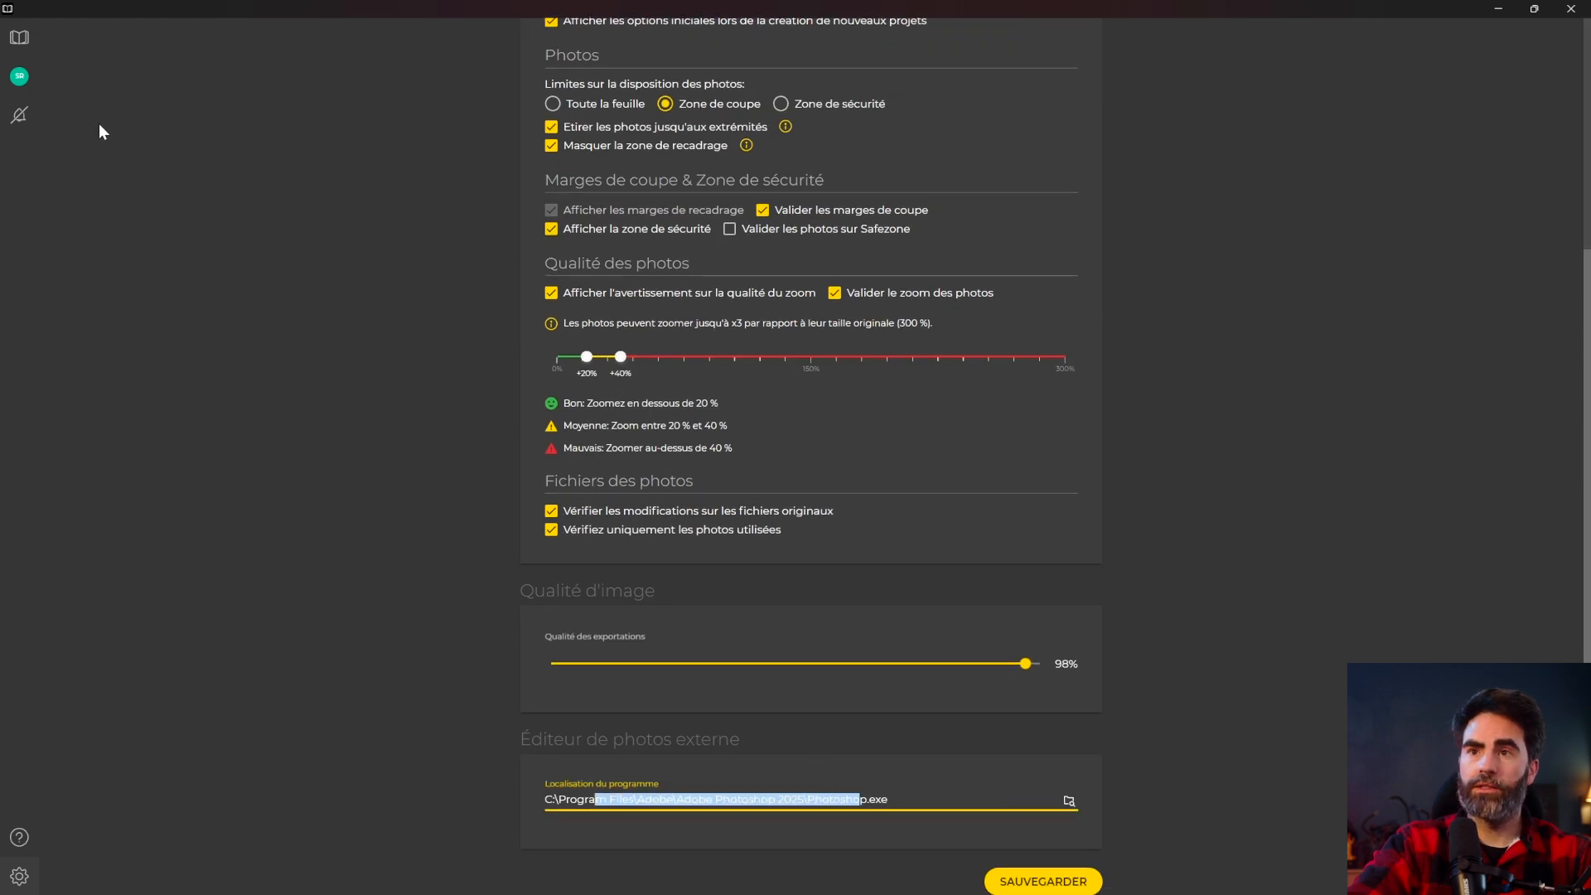
left_click(19, 37)
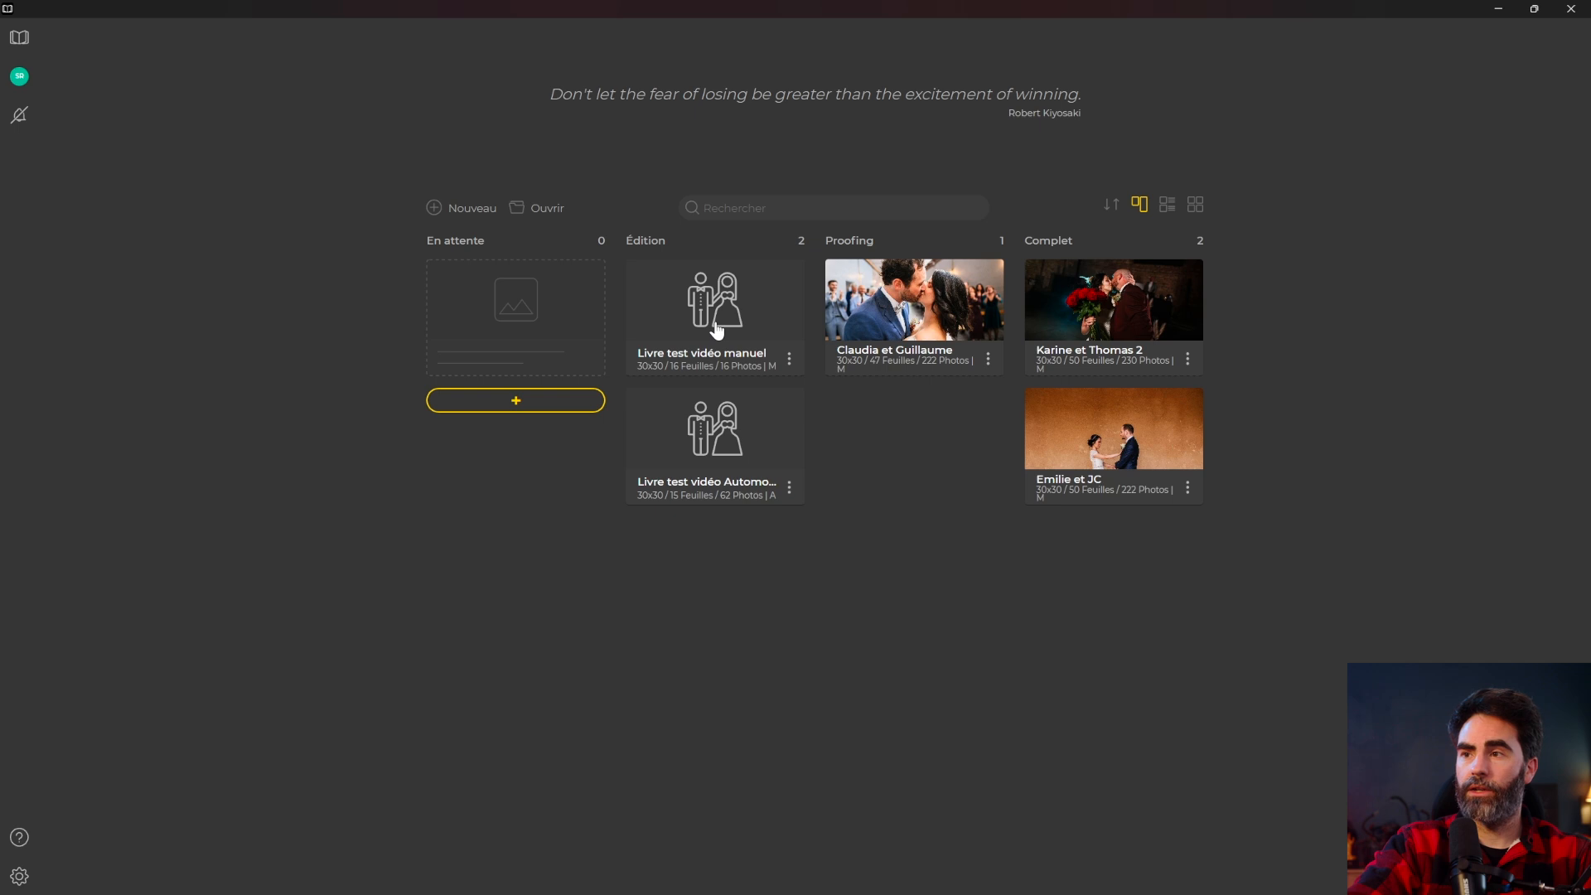
Reopen Livre test vidéo manuel at spread 14 and send NMDA-106 to the external editor.
left_click(711, 324)
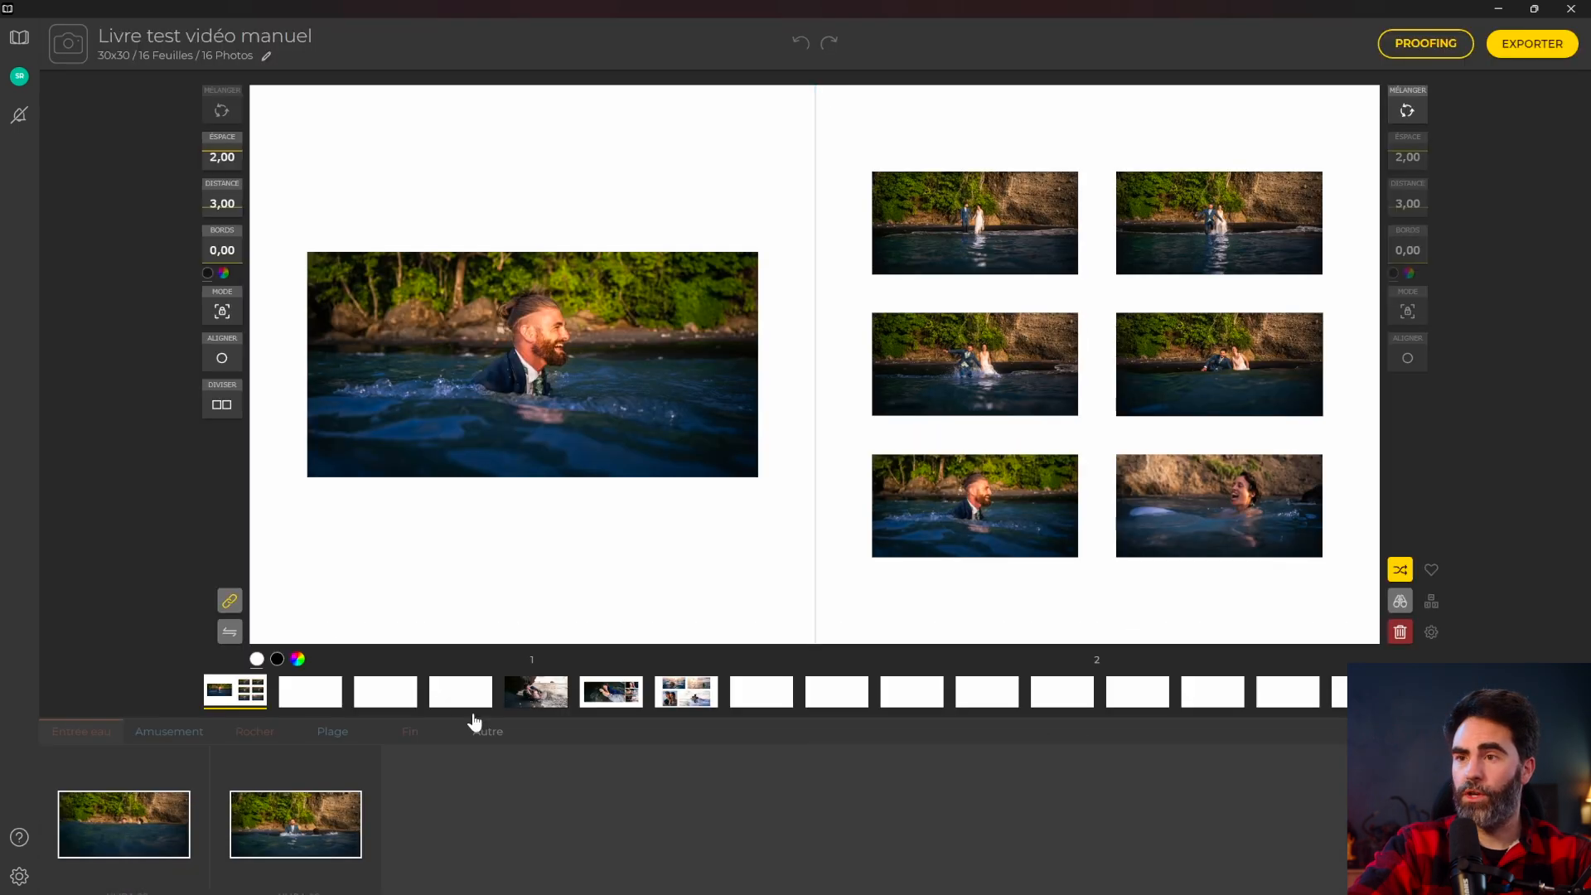
left_click(671, 703)
mouse_move(534, 522)
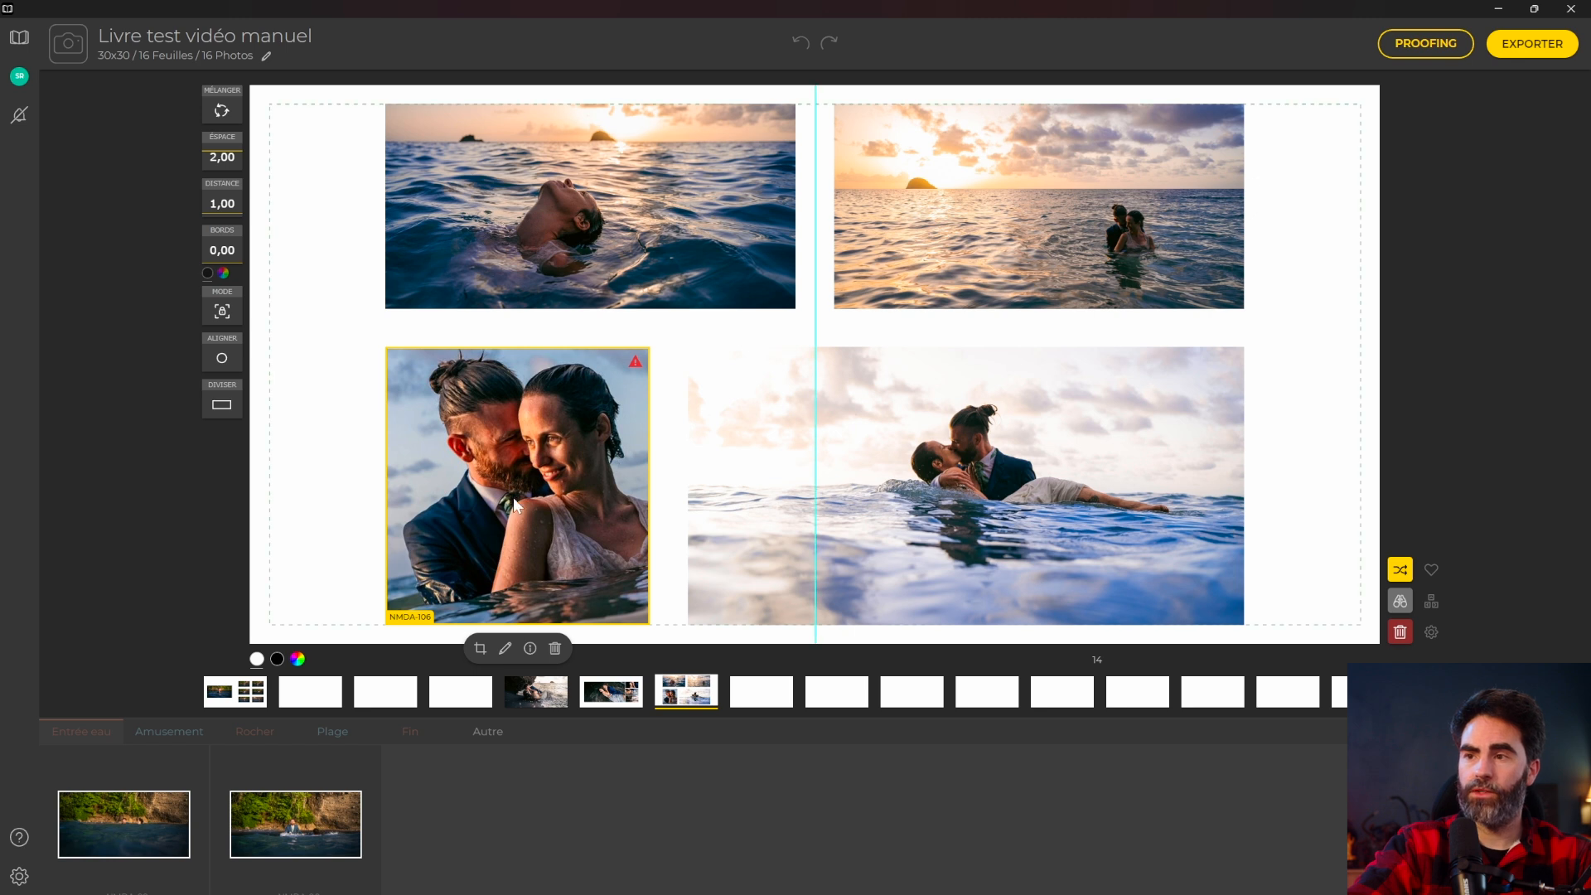
right_click(327, 820)
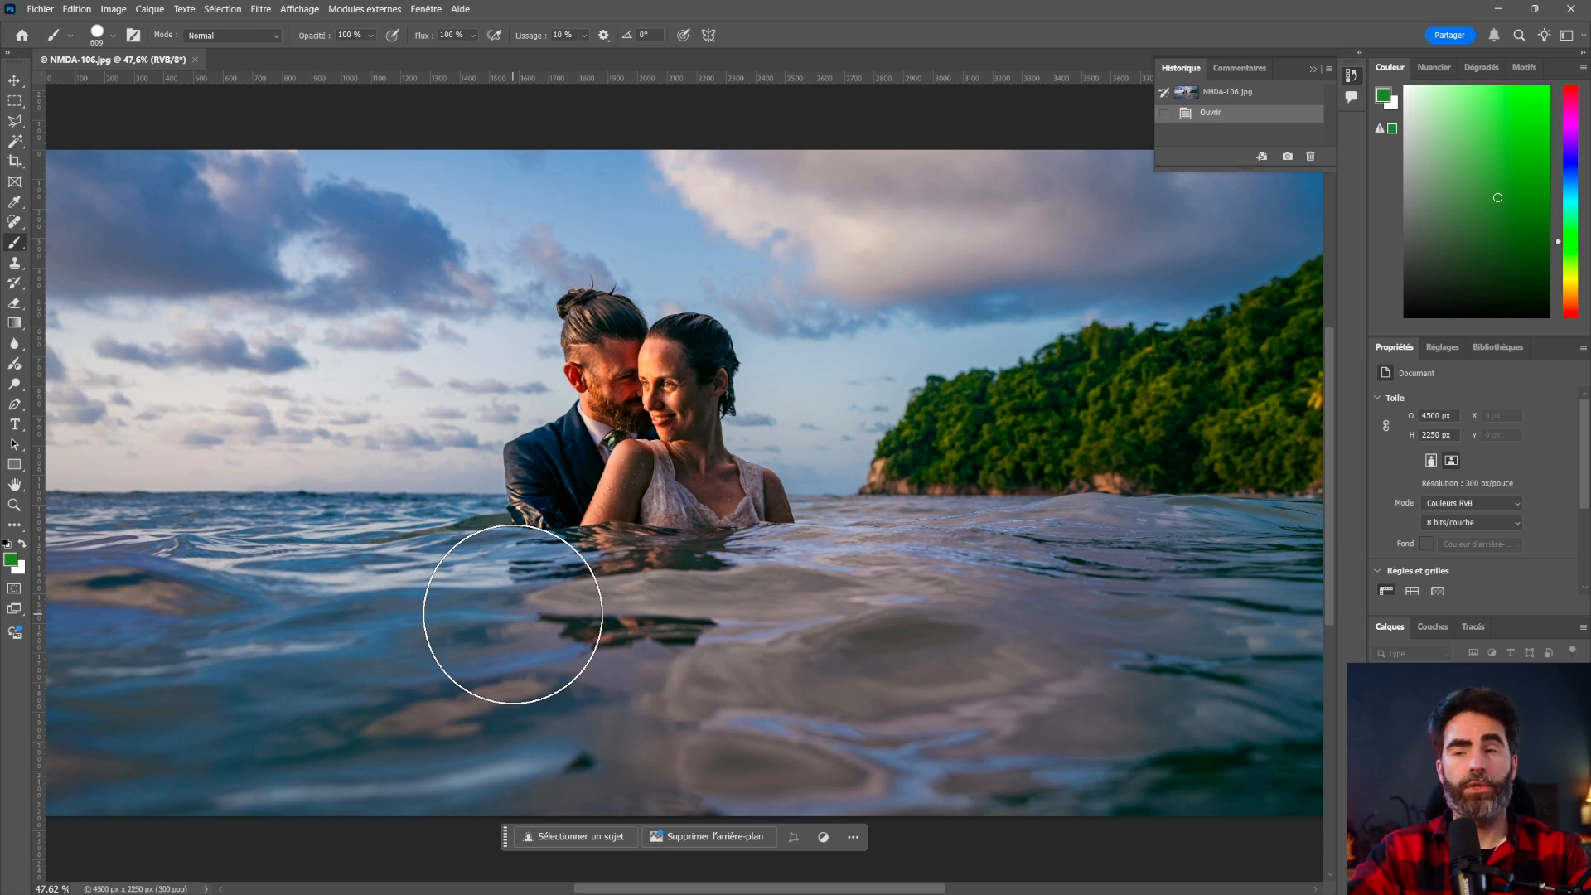
Paint a green blob on NMDA-106.jpg's sky and save it over the original file.
mouse_move(203, 273)
left_mouse_down()
mouse_move(268, 281)
mouse_move(241, 320)
left_mouse_up()
key("ctrl+k")
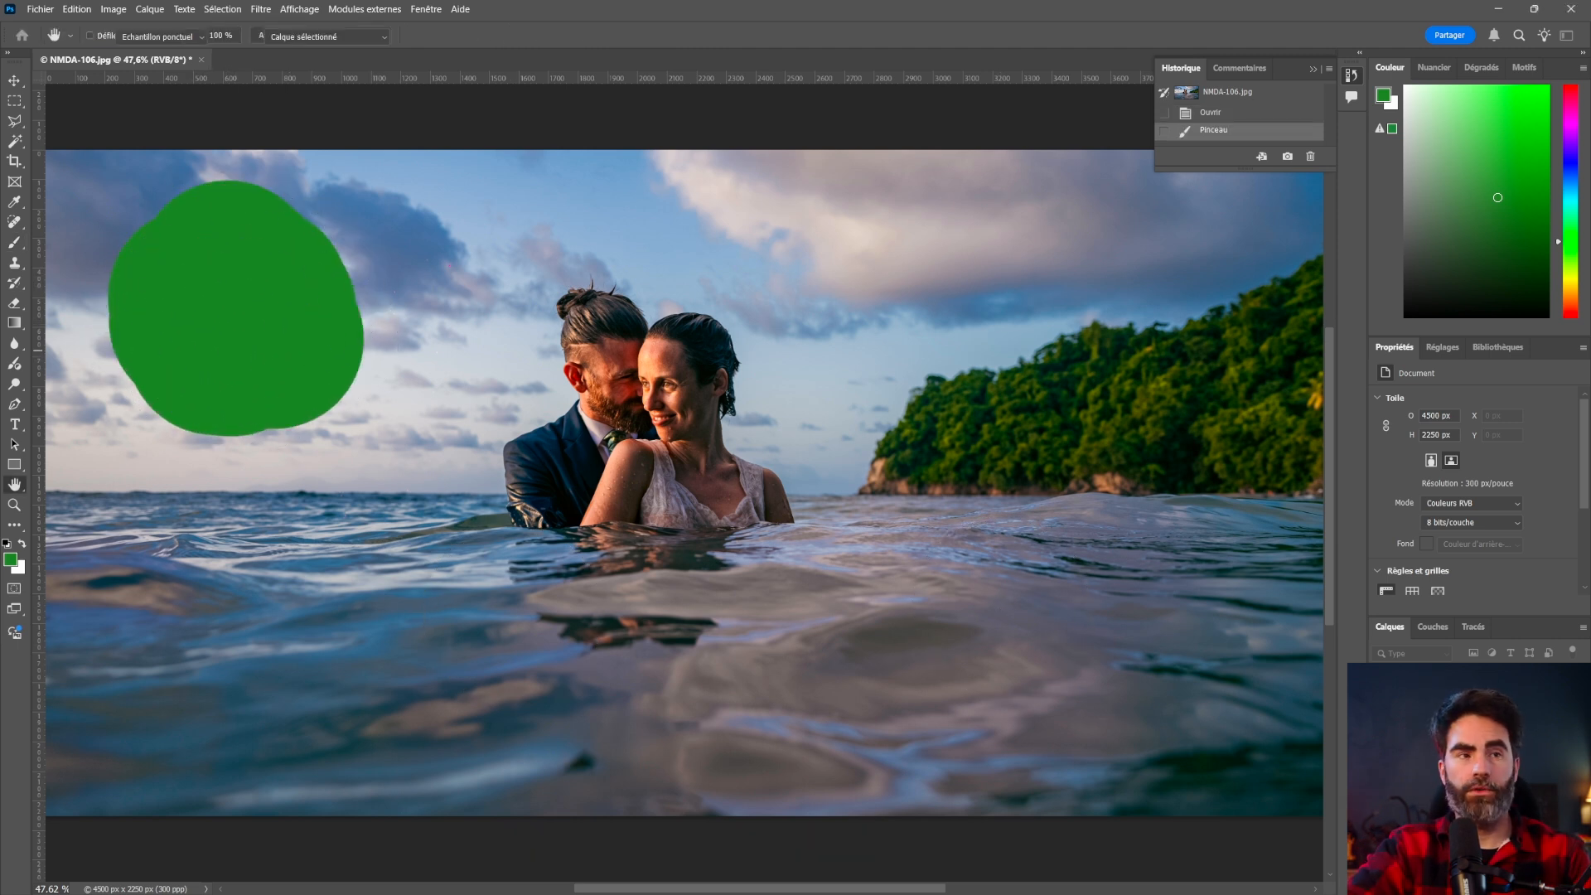
key("Return")
key("alt+Tab")
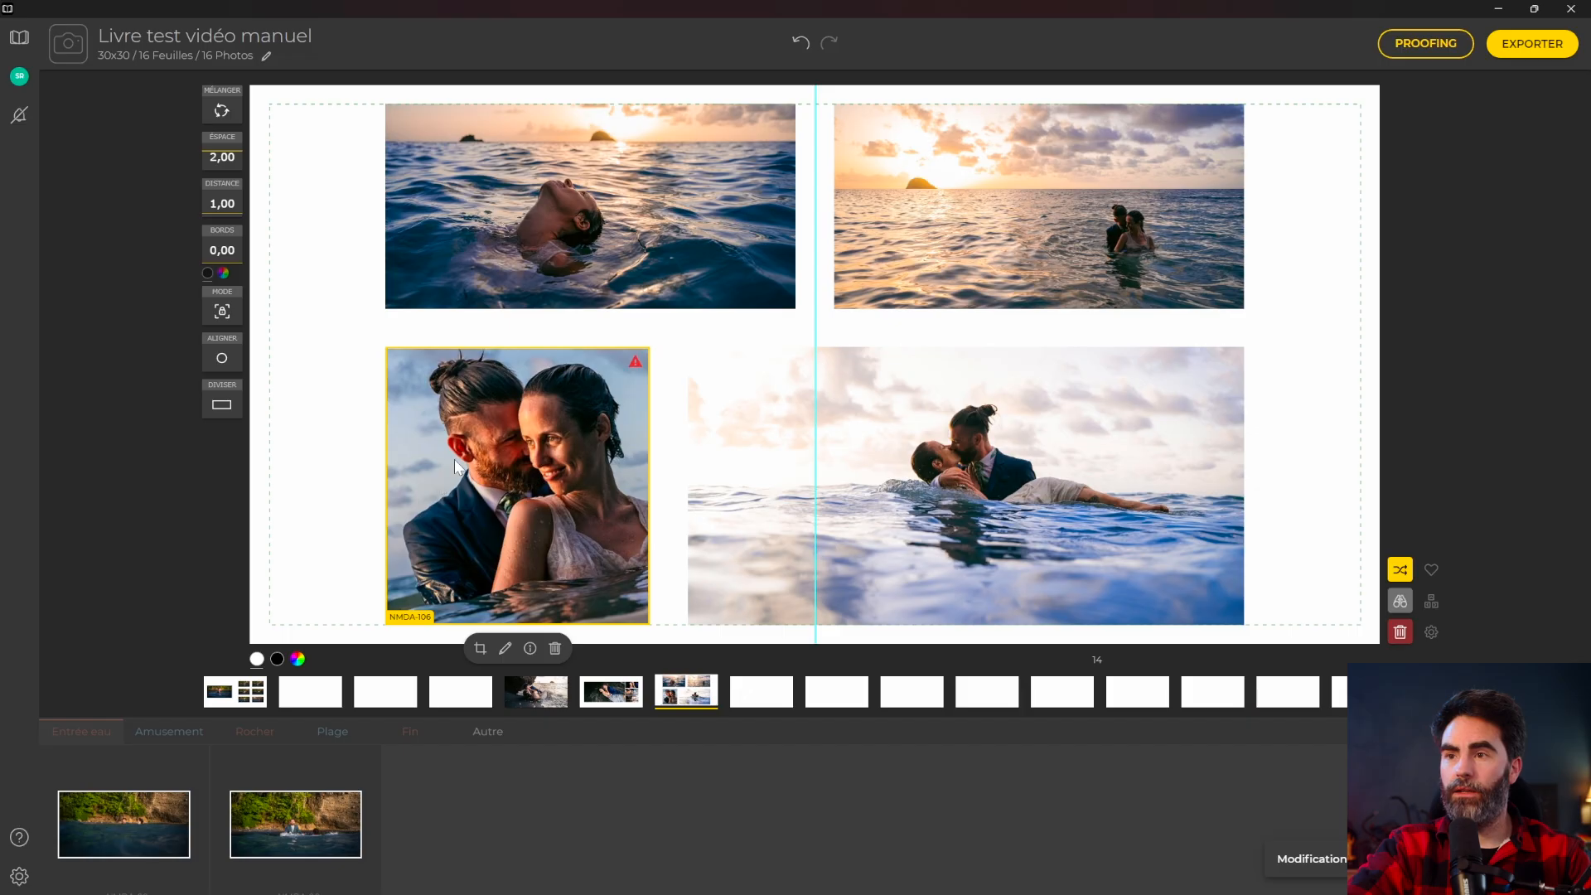
Check the painted edit on the couple photo NMDA-106 in its crop view.
double_click(454, 459)
double_click(480, 515)
double_click(480, 516)
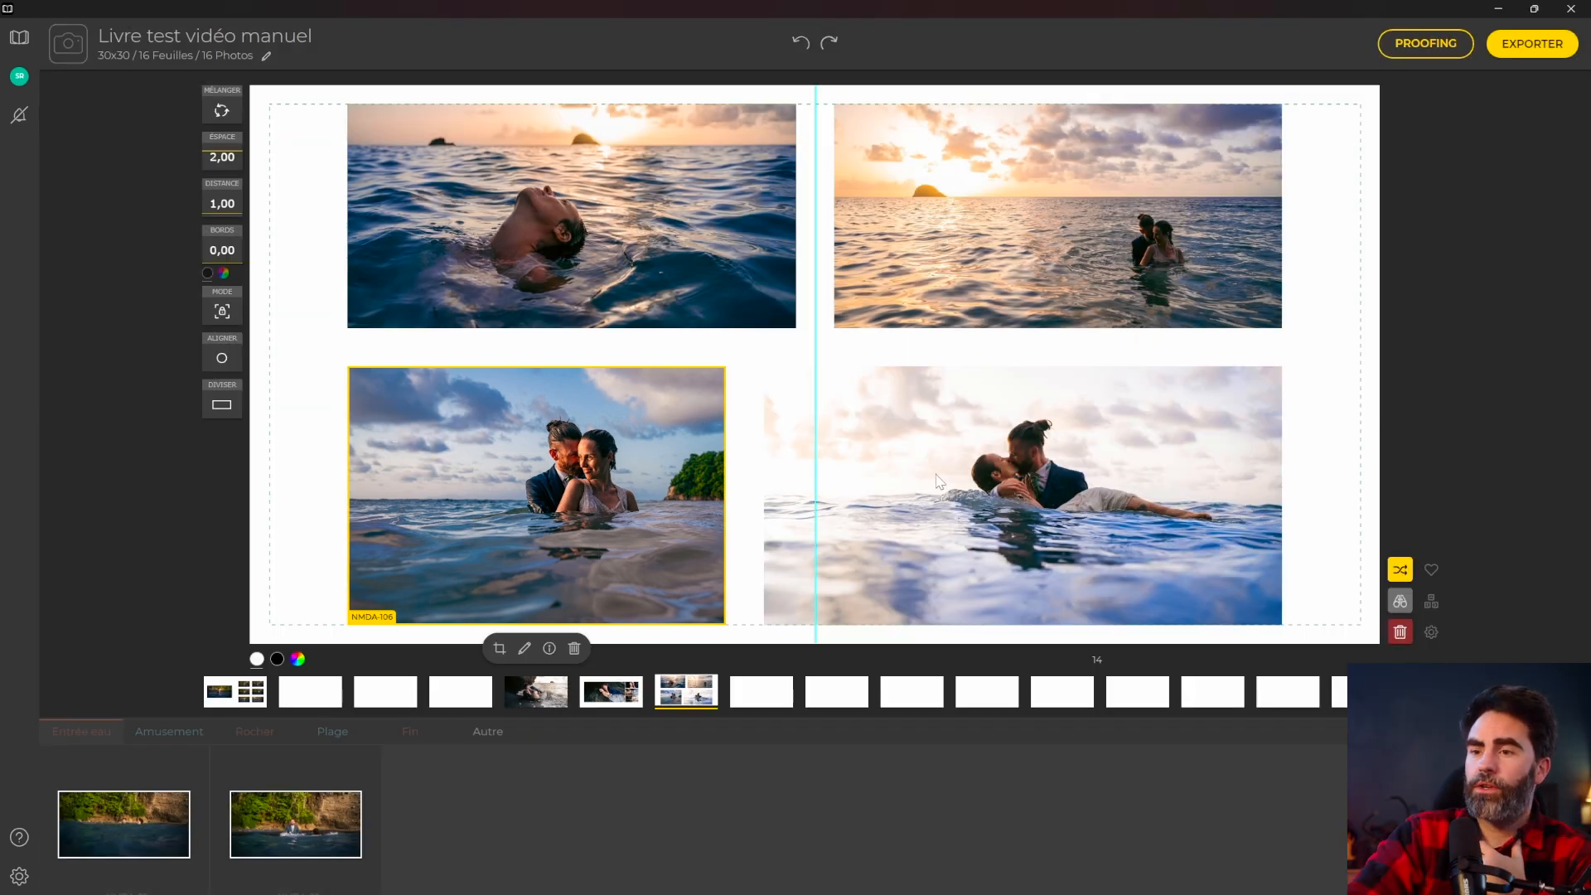
Move the kissing photo into the lower-left slot, swapping the two bottom photos.
left_click_drag(914, 522, 593, 499)
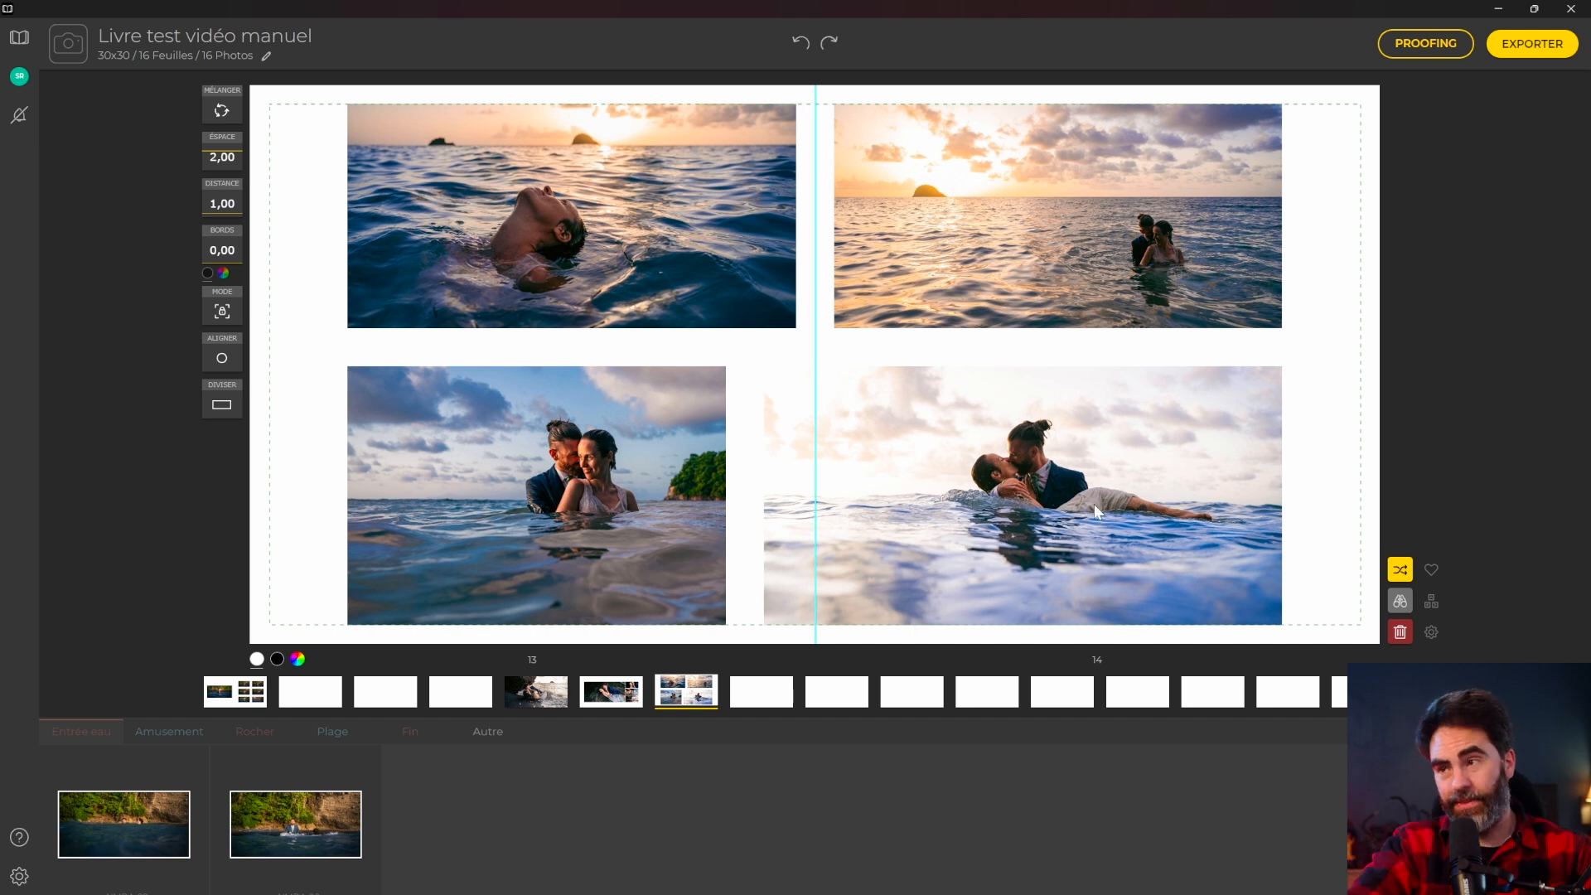
left_click_drag(1039, 464, 687, 498)
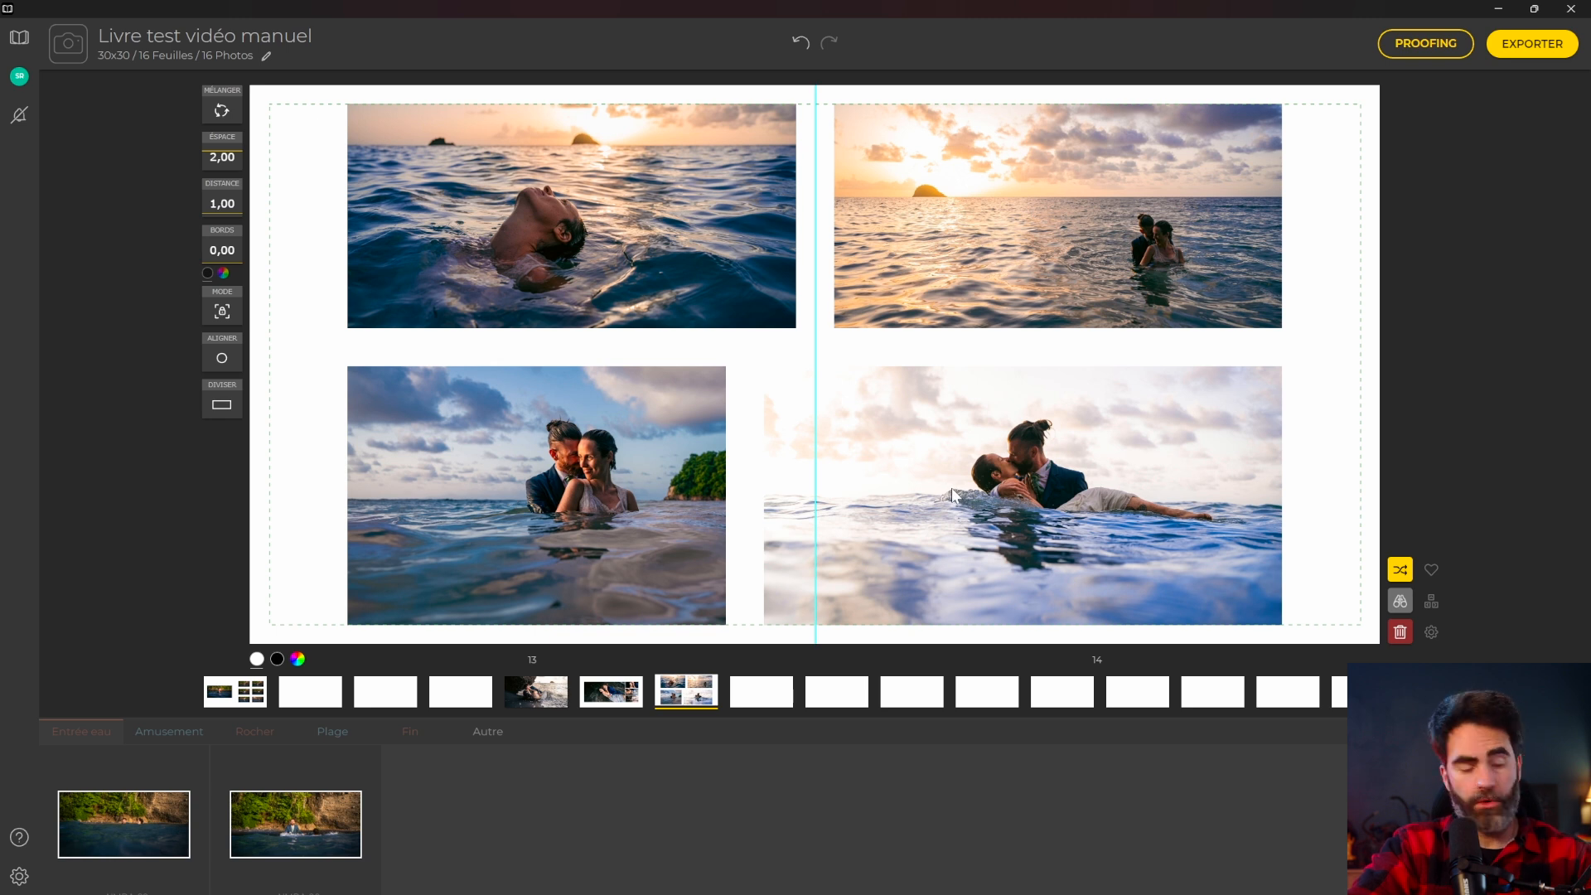
left_click_drag(1007, 466, 489, 500)
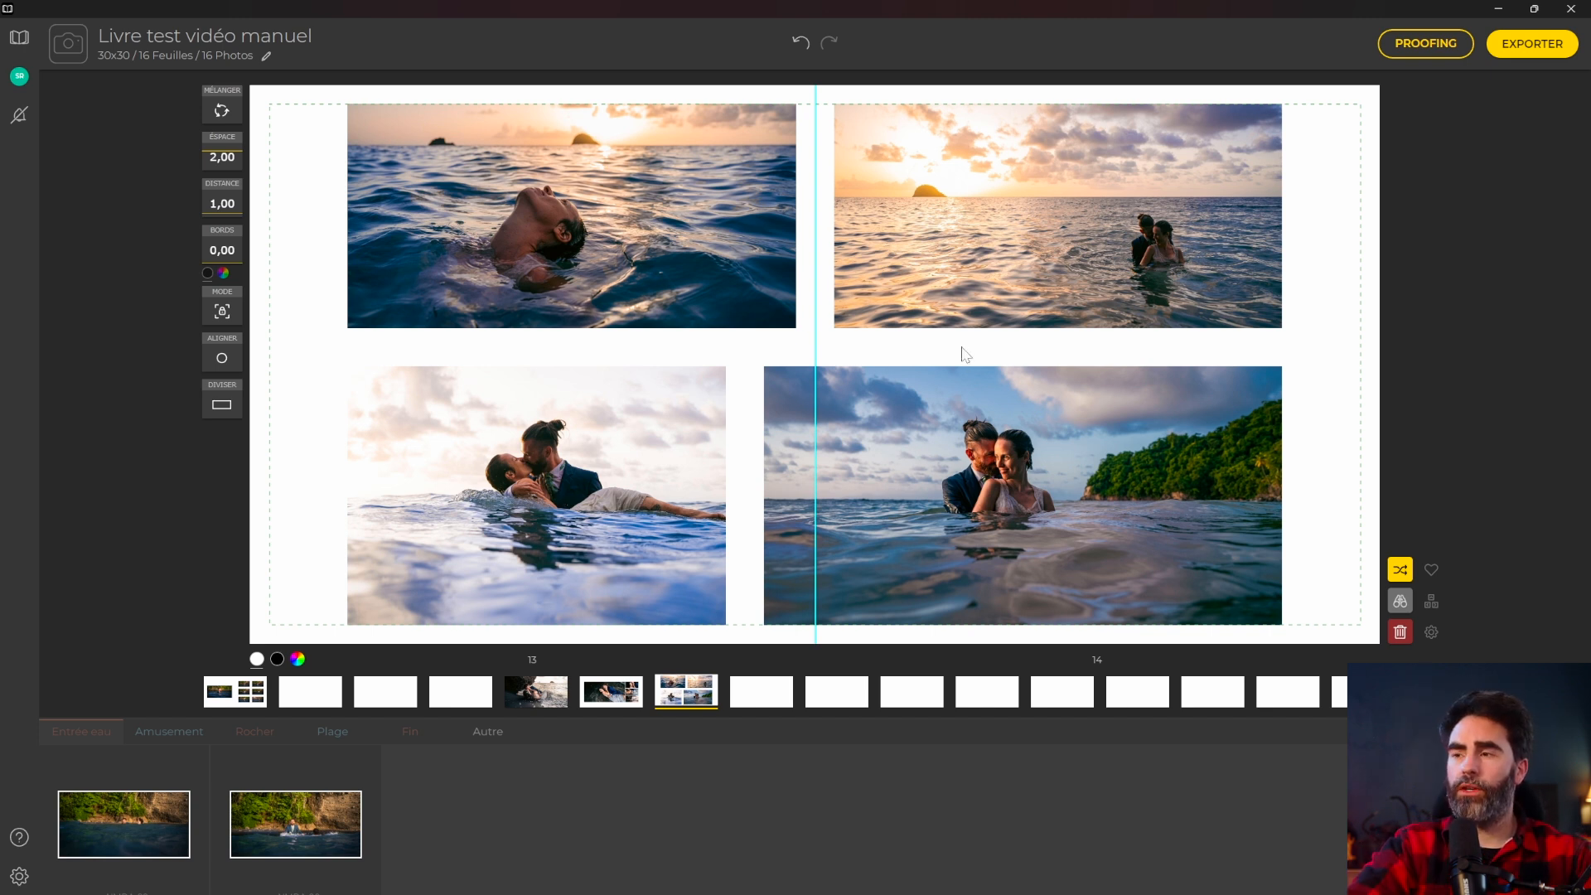
left_click_drag(981, 421, 802, 357)
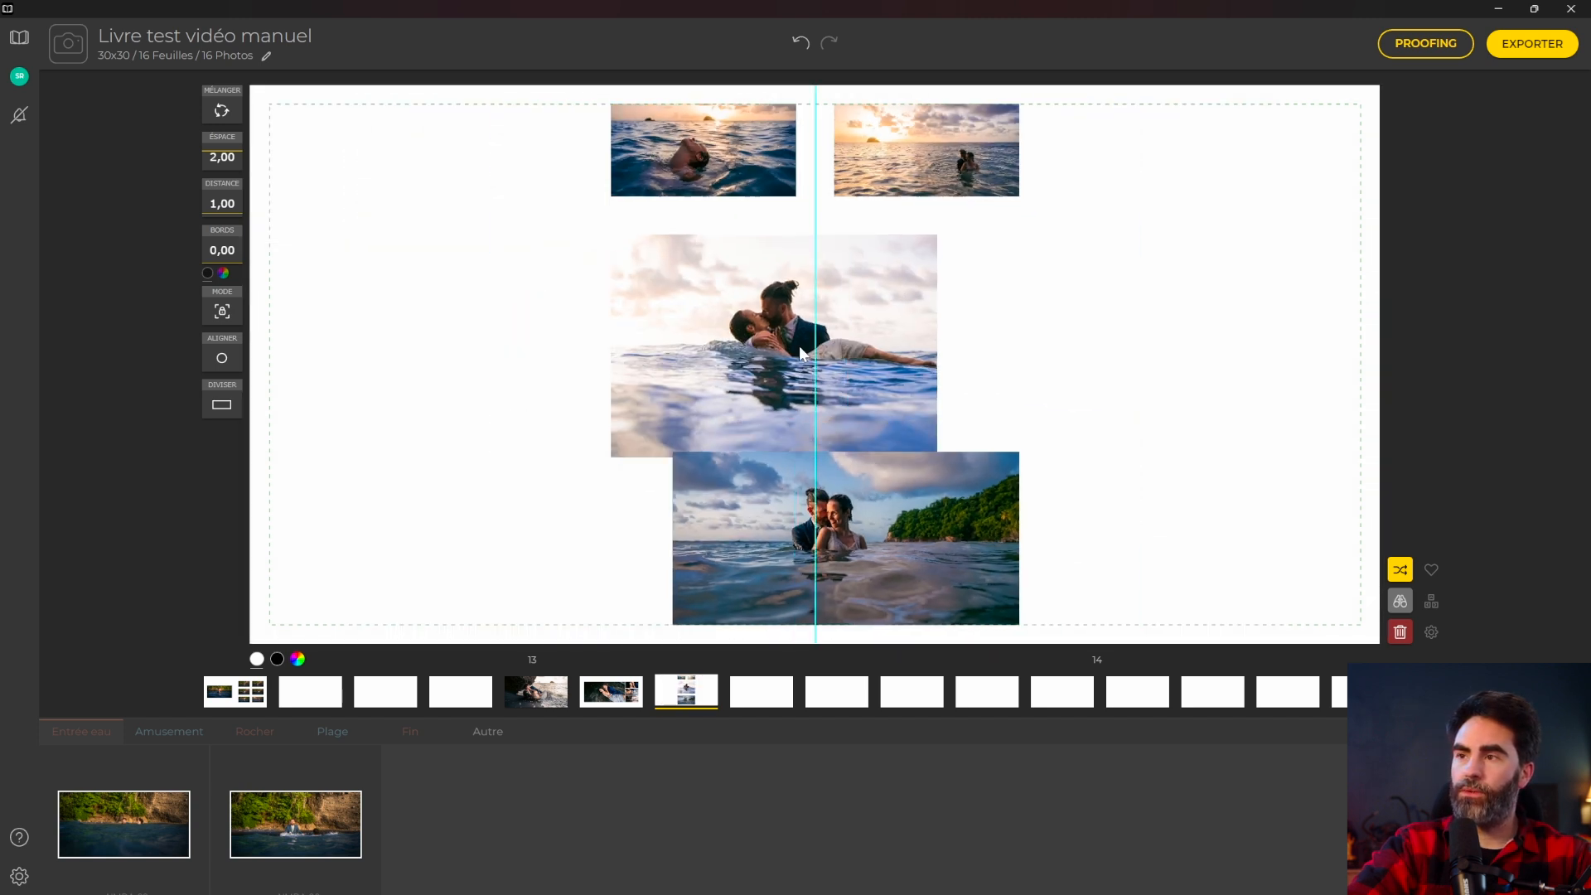
Make the swimmer photo large beside three stacked small photos, with margin distance 2,75.
key("ctrl+z")
left_click_drag(998, 530, 1237, 332)
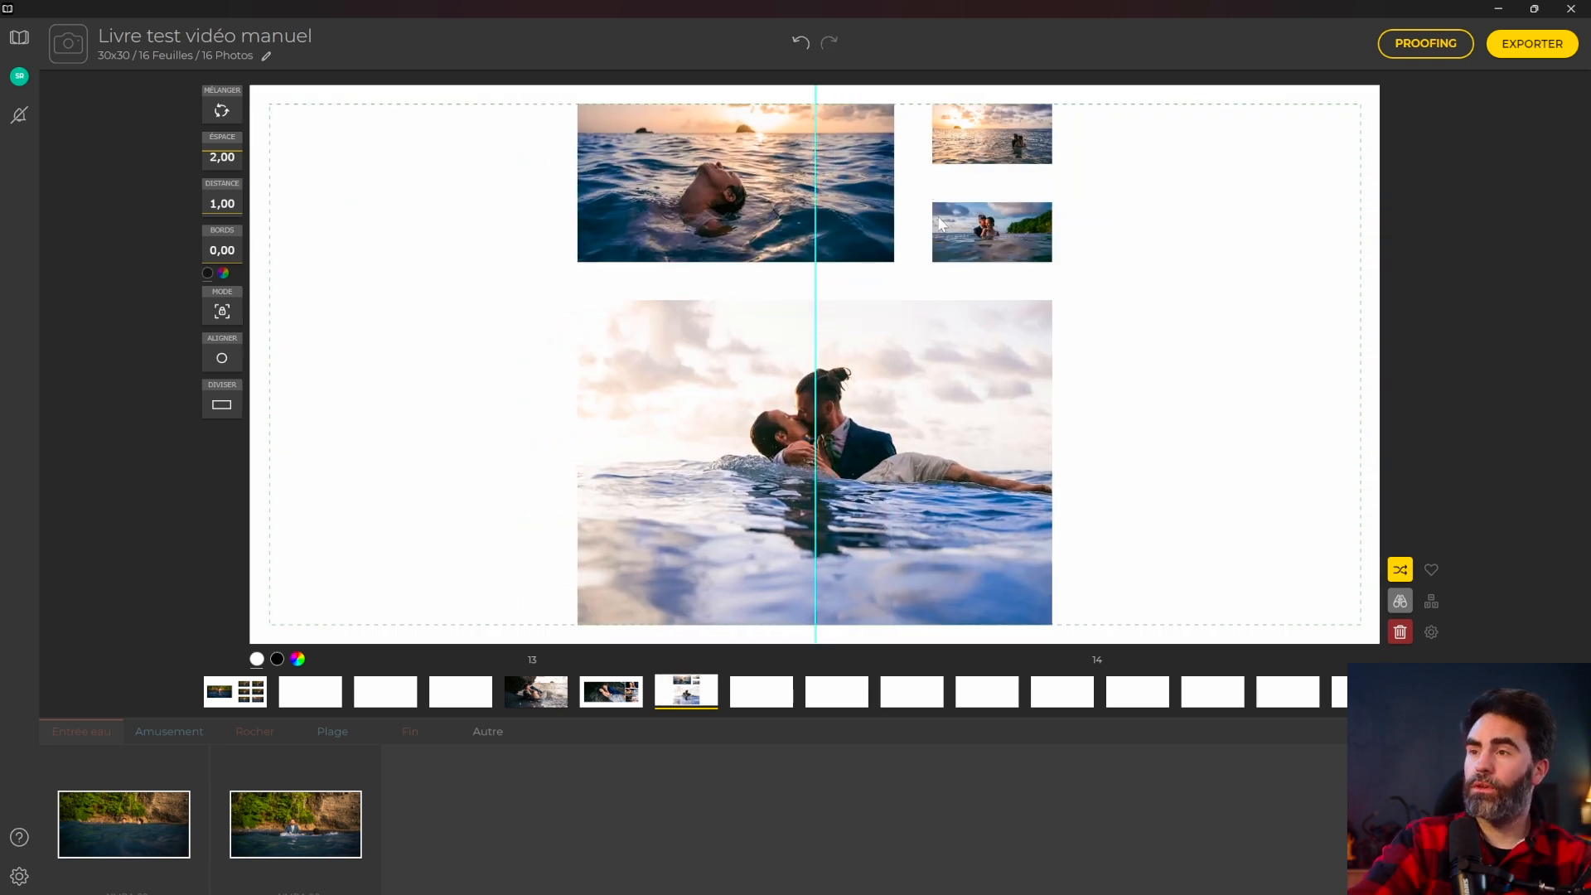
left_click_drag(698, 207, 563, 412)
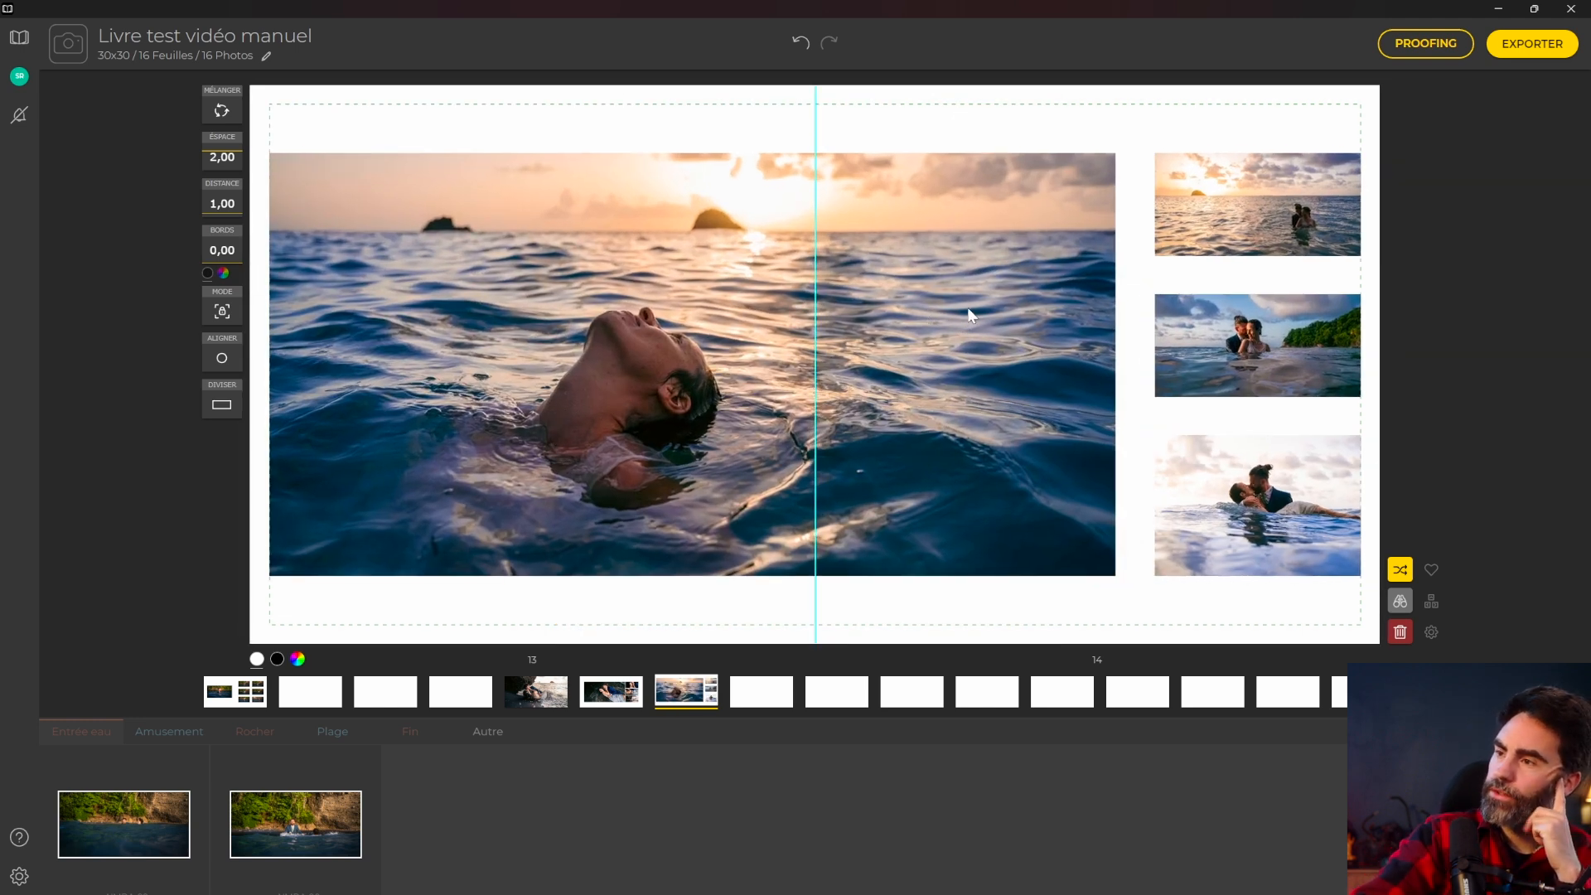
left_click_drag(212, 212, 223, 184)
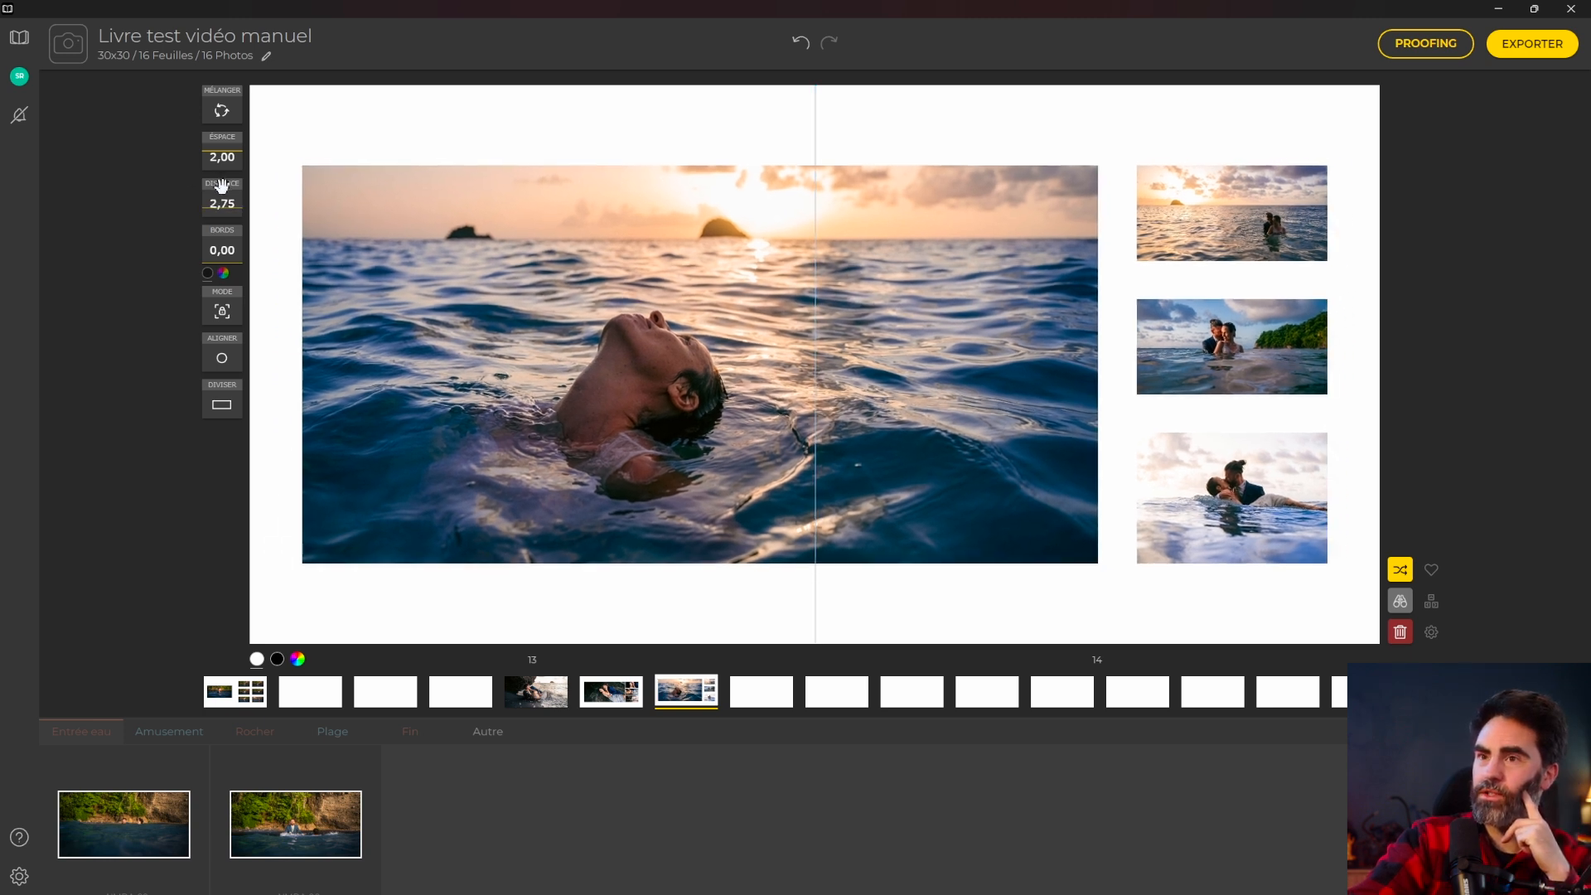
Set the margin distance to 4,00 and tighten photo spacing to 0,99.
left_click(215, 203)
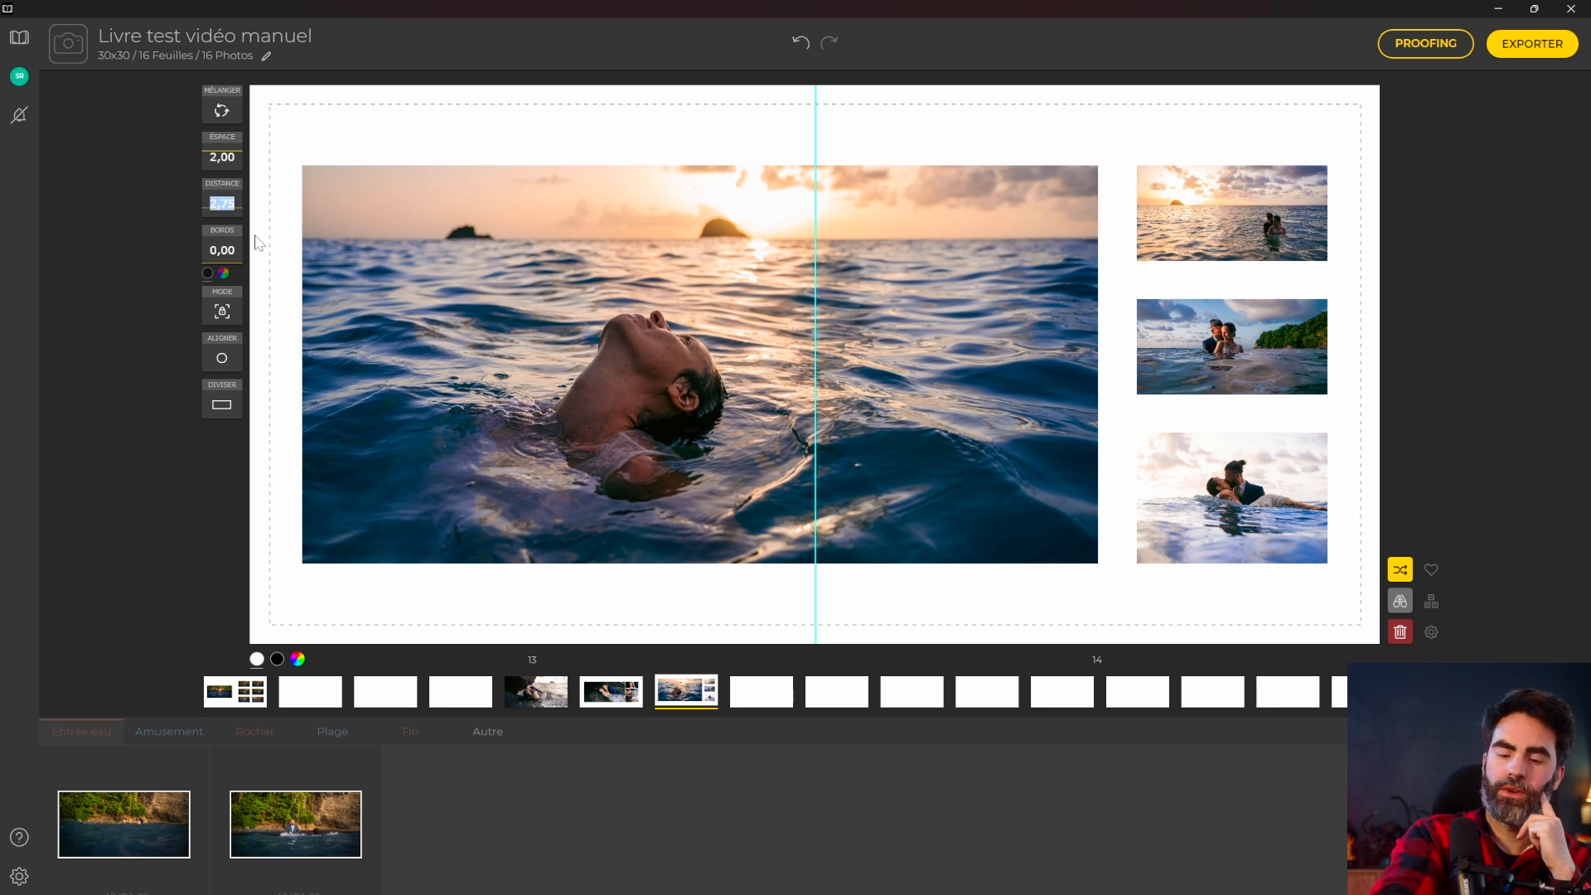
type("4")
key("Return")
left_click_drag(213, 148, 223, 161)
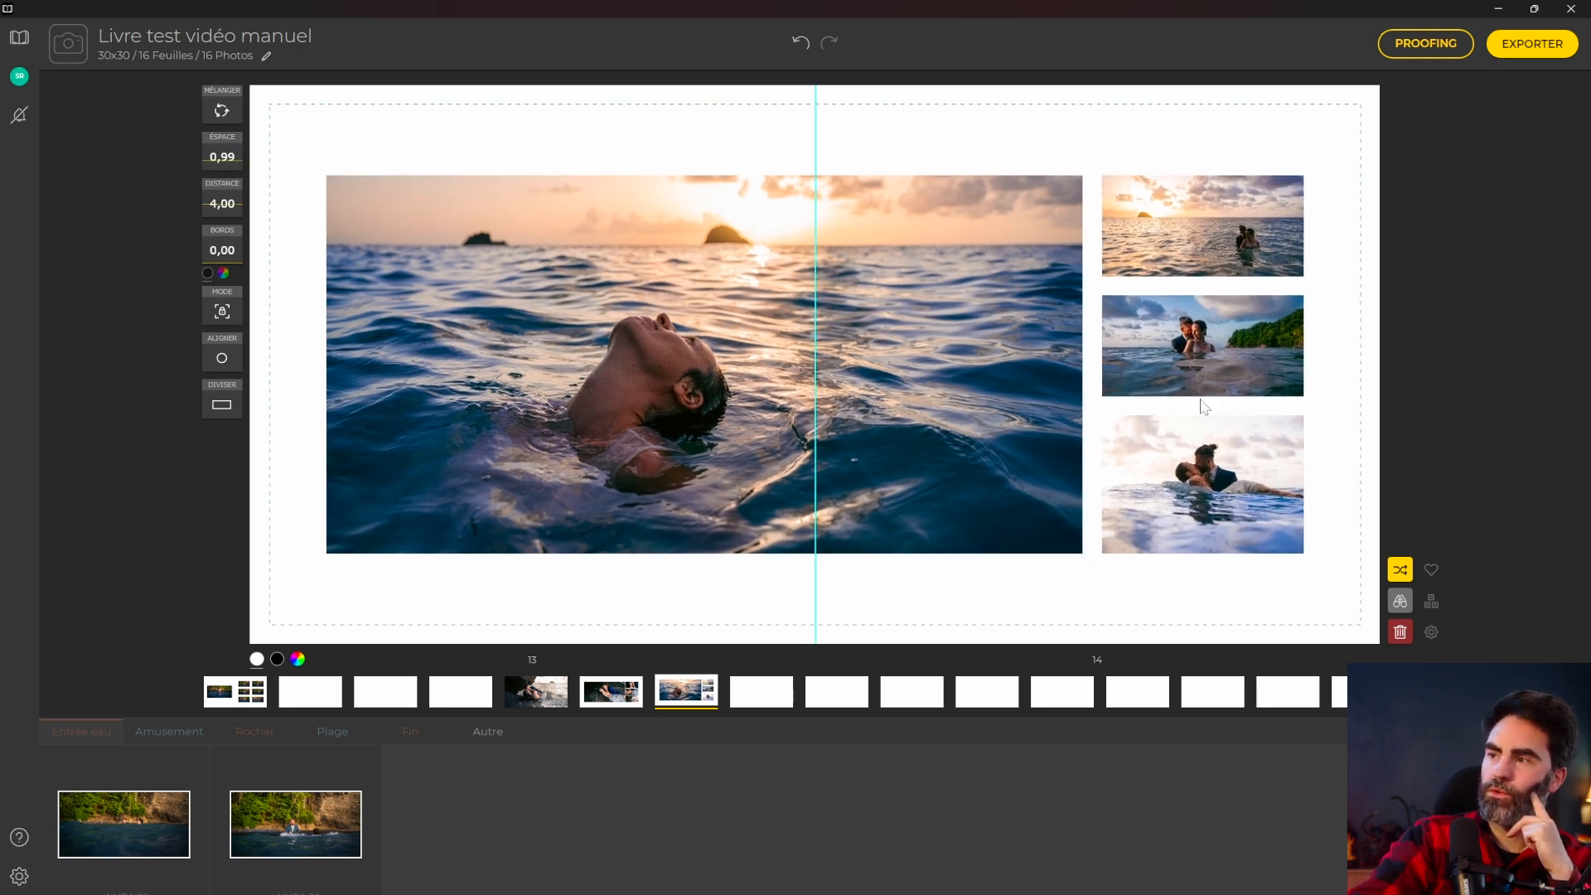
Replace the bottom-right small photo with the rocky-shore water shot.
left_click(1271, 496)
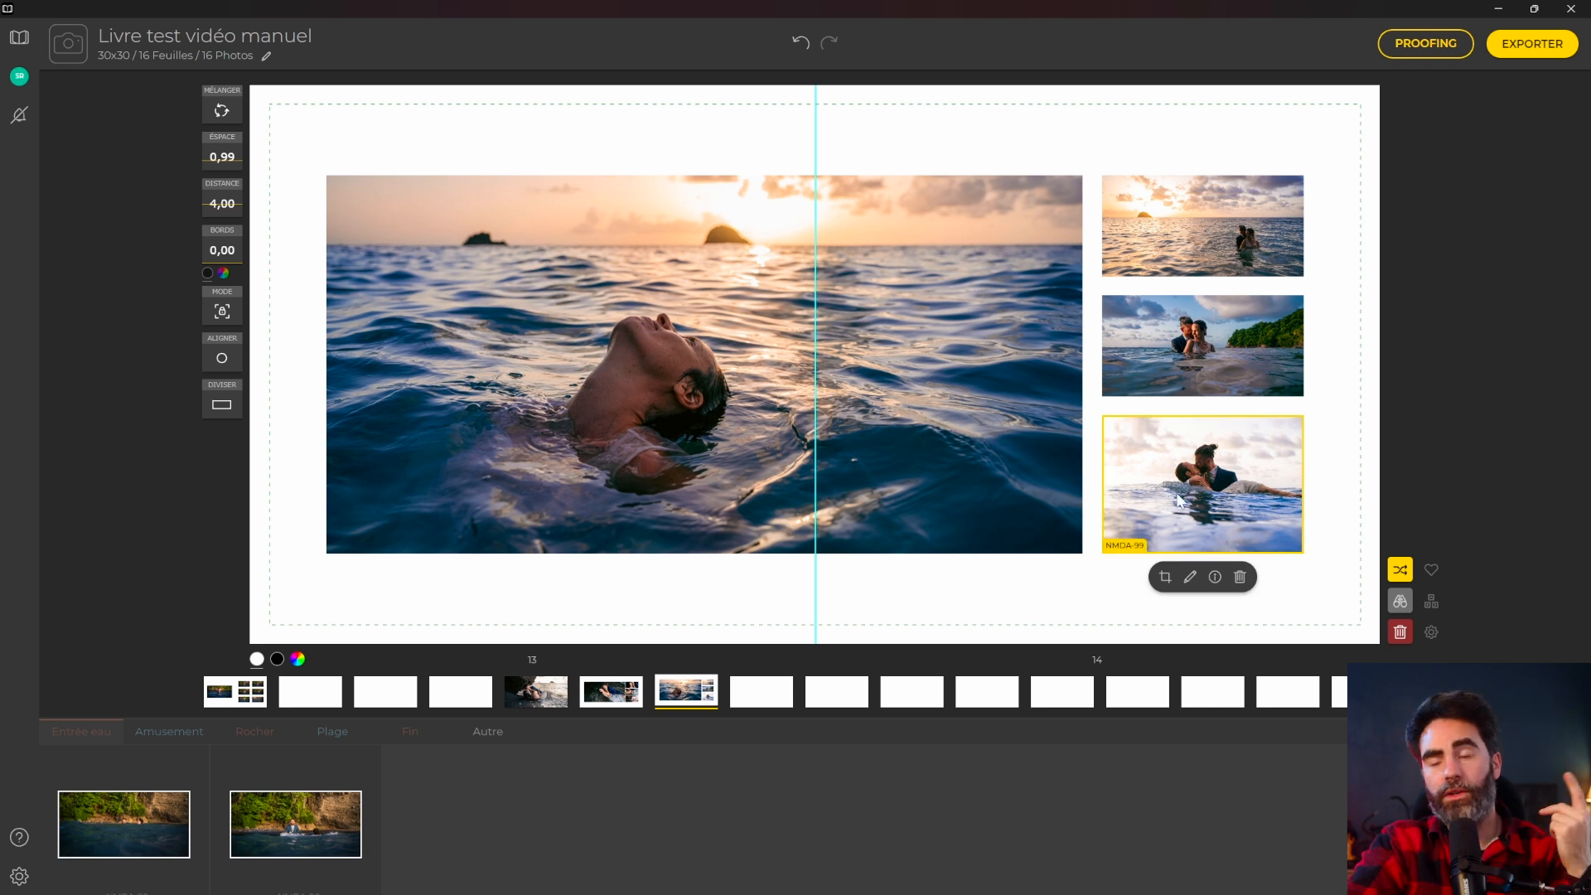
left_click(1165, 577)
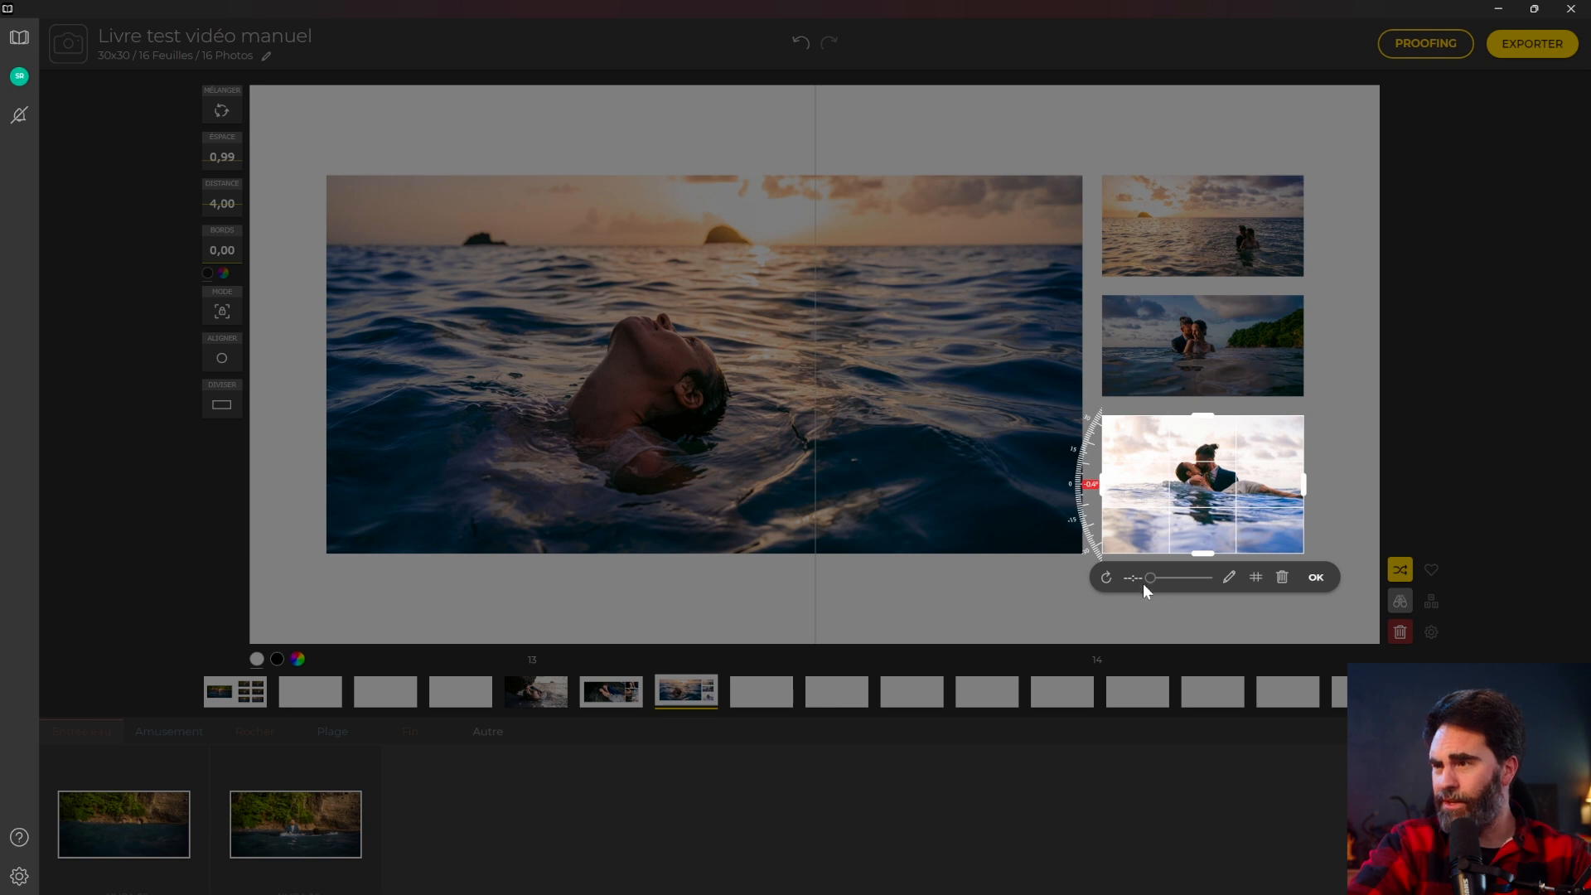
left_click(1193, 559)
left_click_drag(294, 808, 1201, 420)
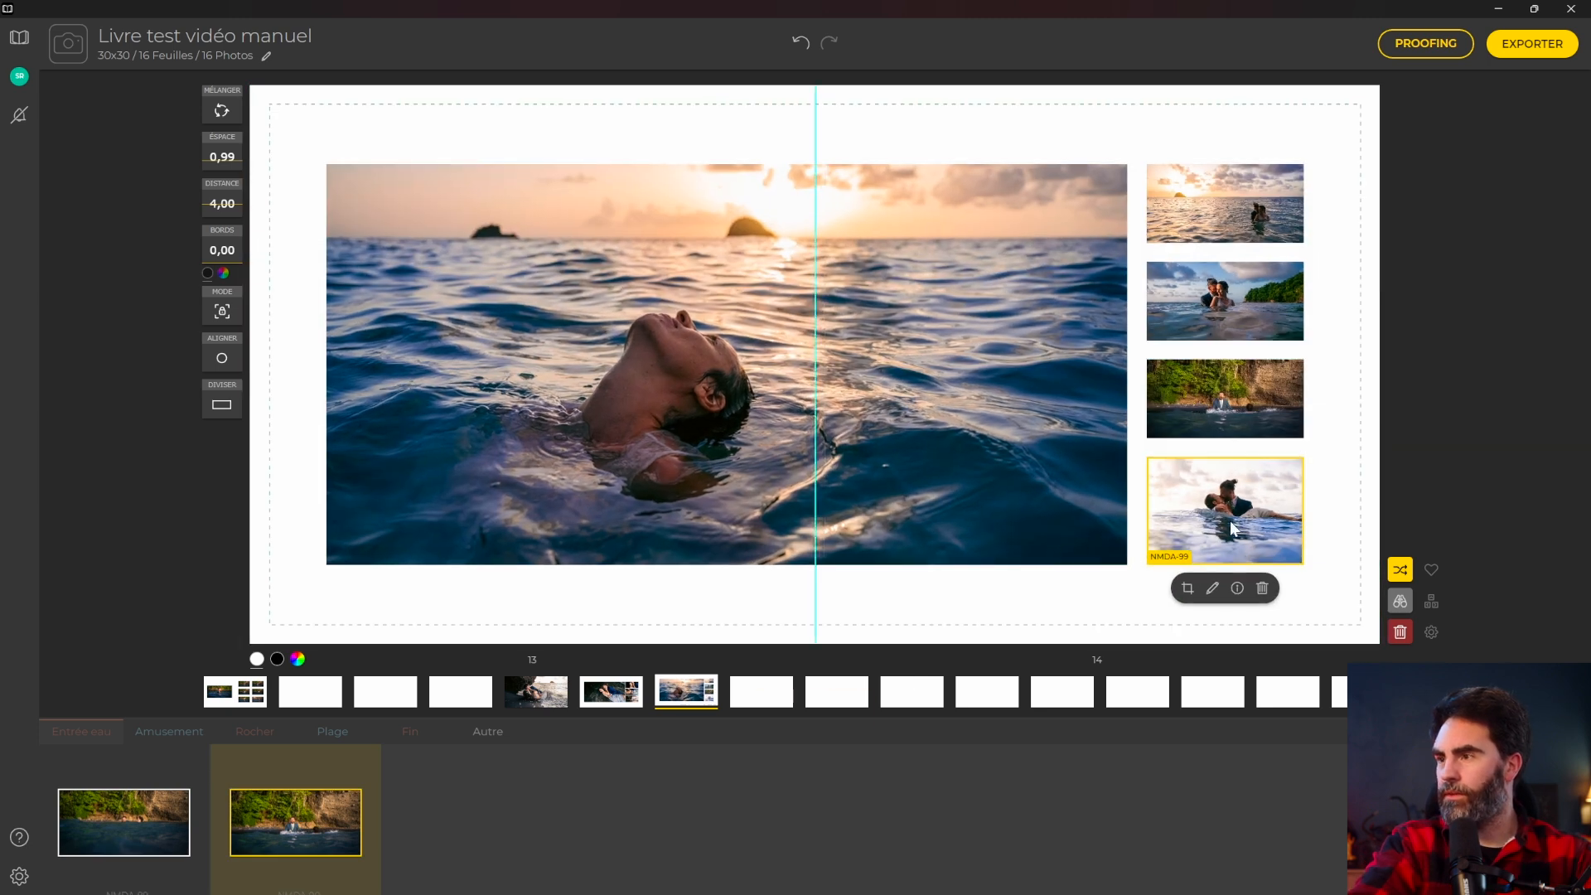
key("Delete")
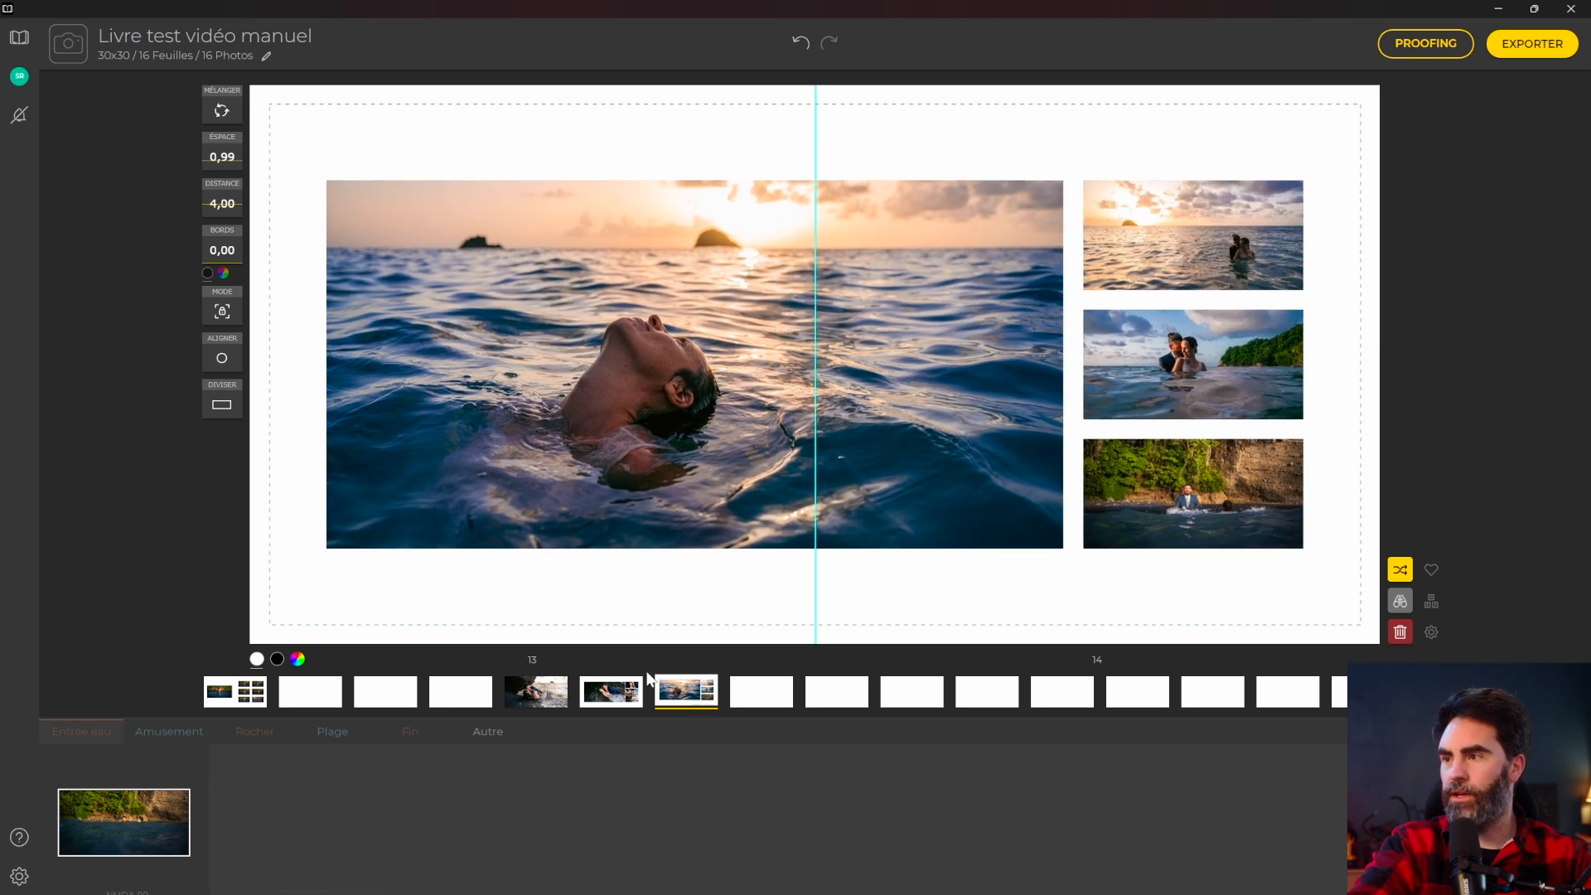
Drag a photo from the Amusement group into spread 14.
left_click(147, 732)
scroll(885, 842, "down", 2)
scroll(884, 842, "up", 2)
left_click_drag(1154, 821, 1231, 499)
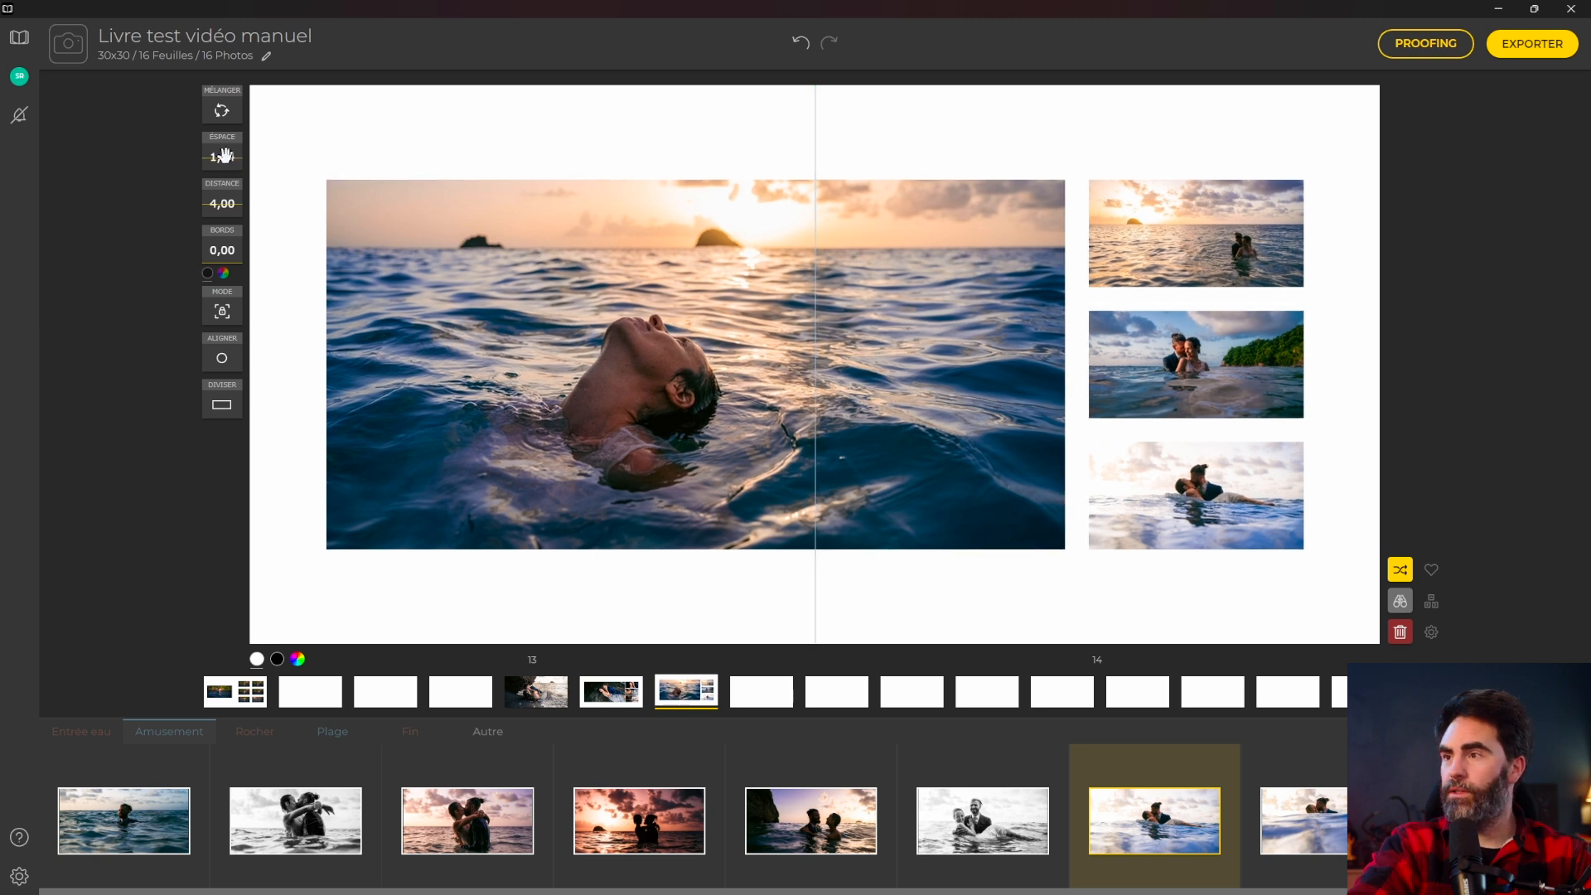
Set photo spacing (ESPACE) to 1,00 and swap the sea kissing photo into the large frame.
left_click(227, 157)
key("BackSpace")
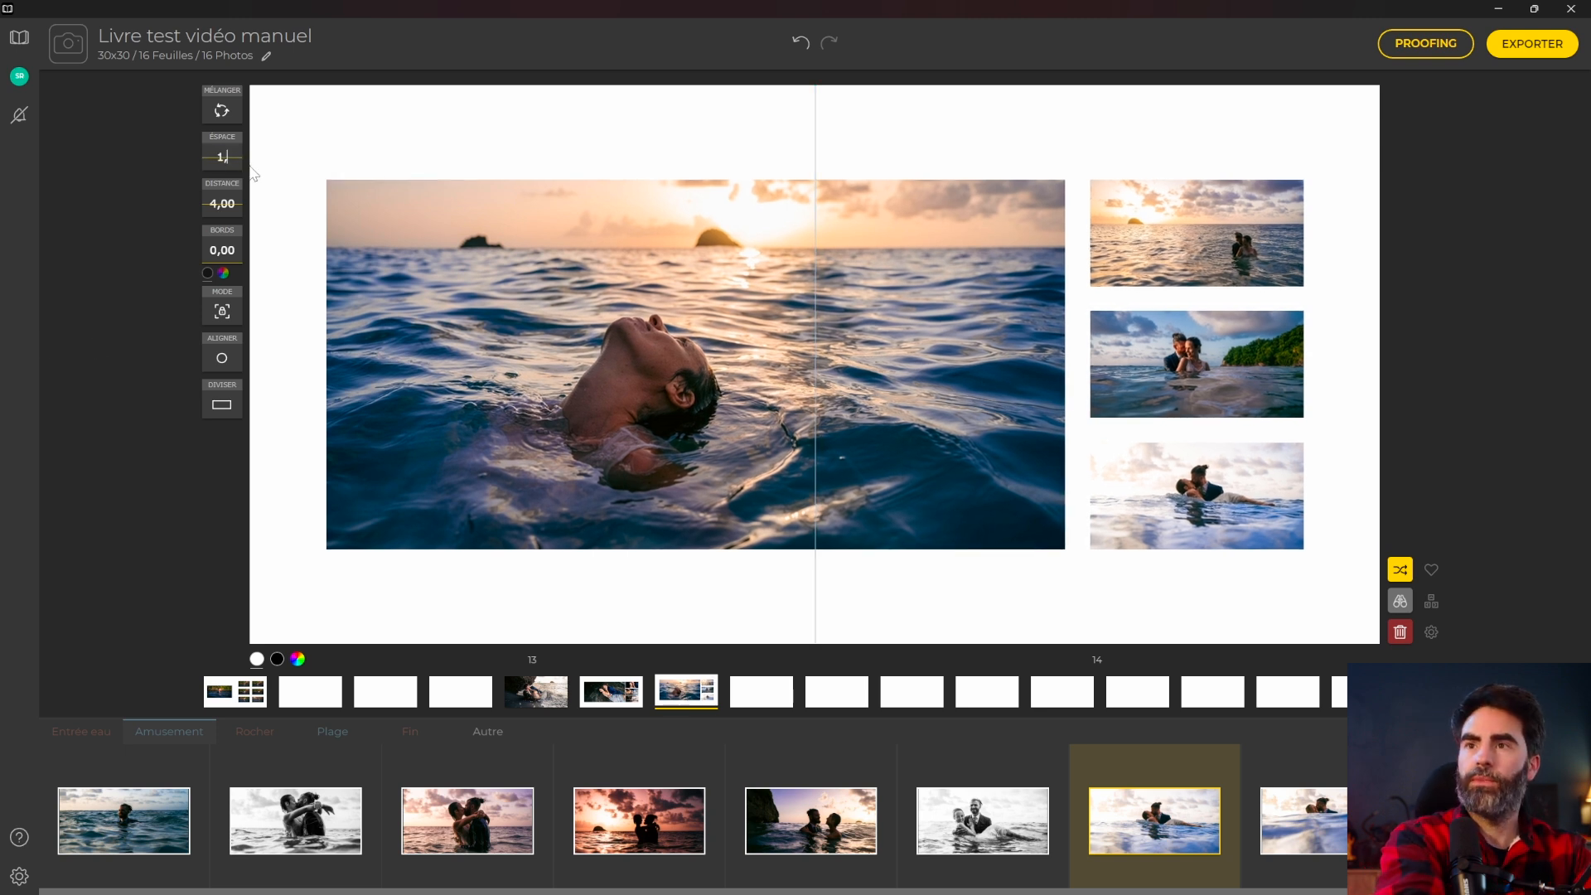
key("Delete")
key("Return")
left_click_drag(1162, 477, 787, 369)
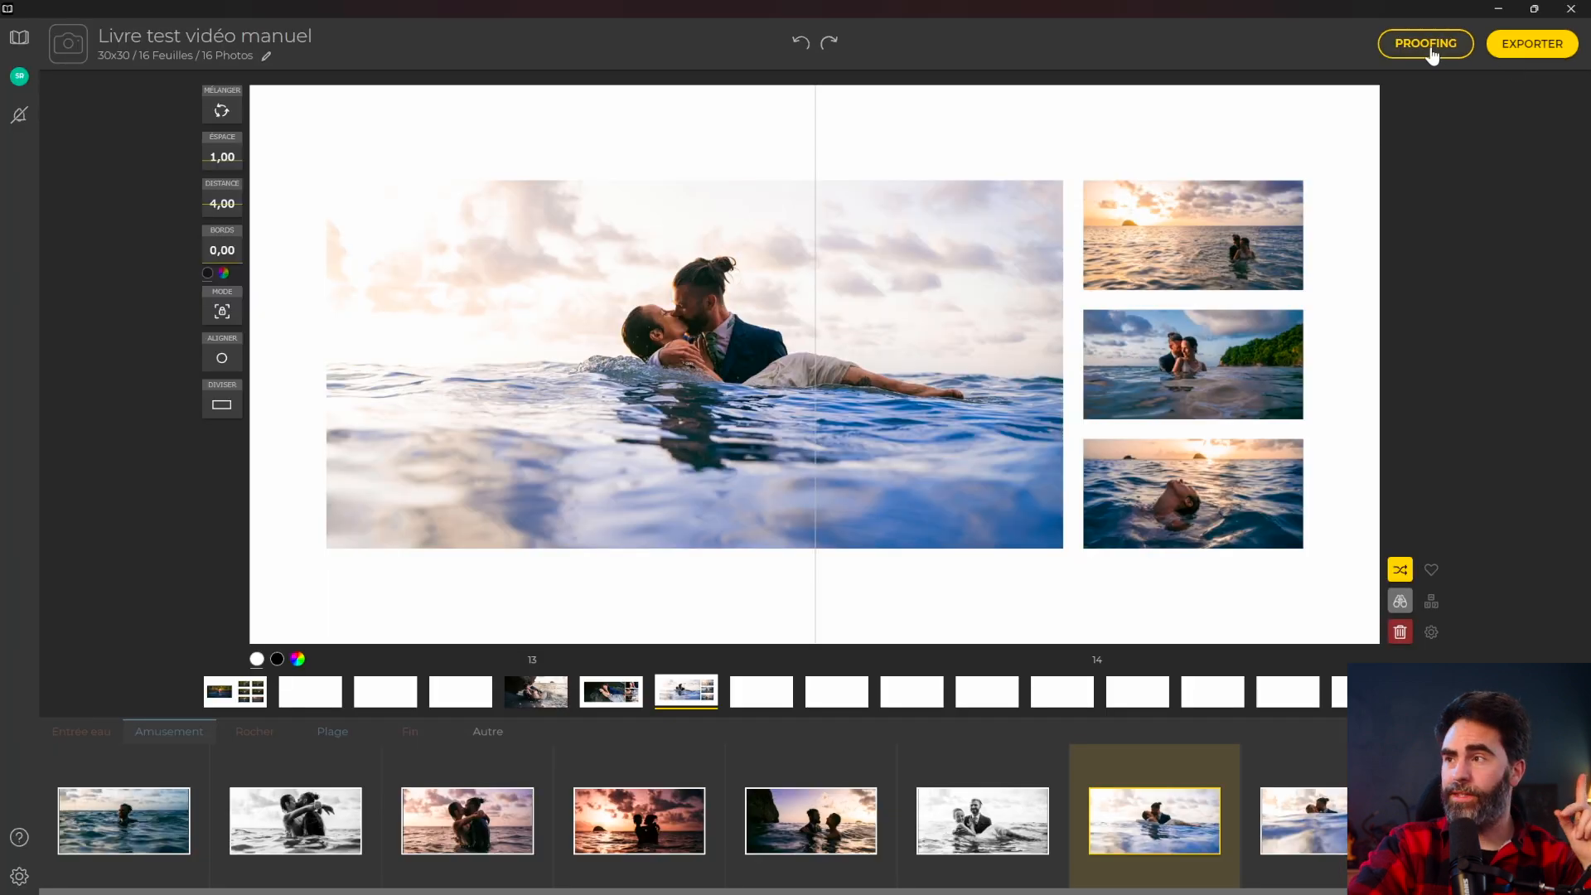
Open the PROOFING setup, look through it, and close it again.
left_click(1426, 46)
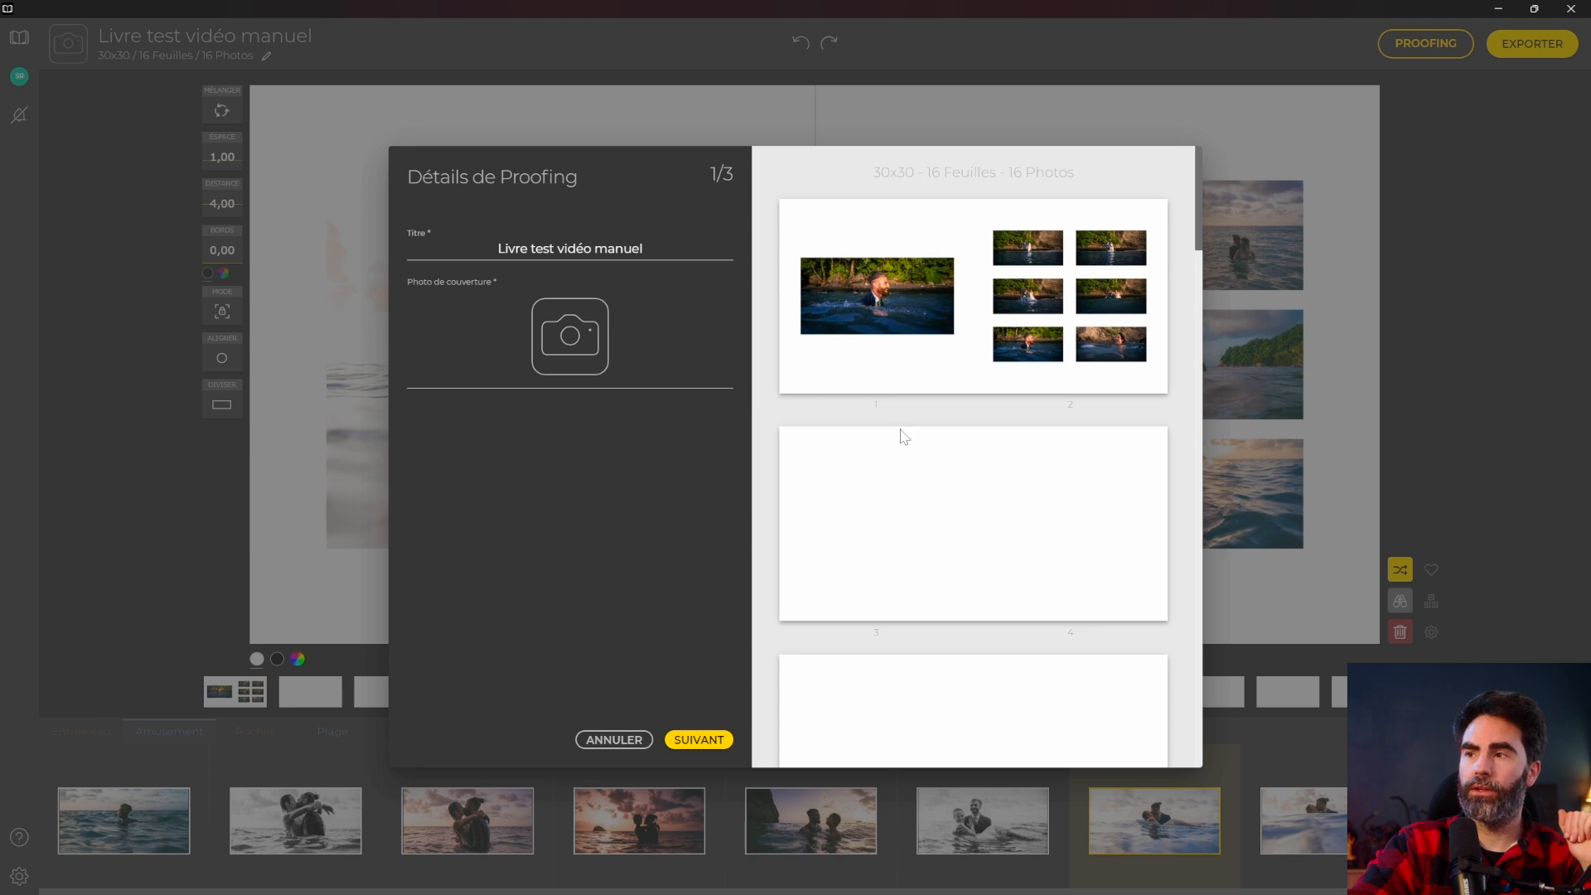
scroll(903, 437, "down", 10)
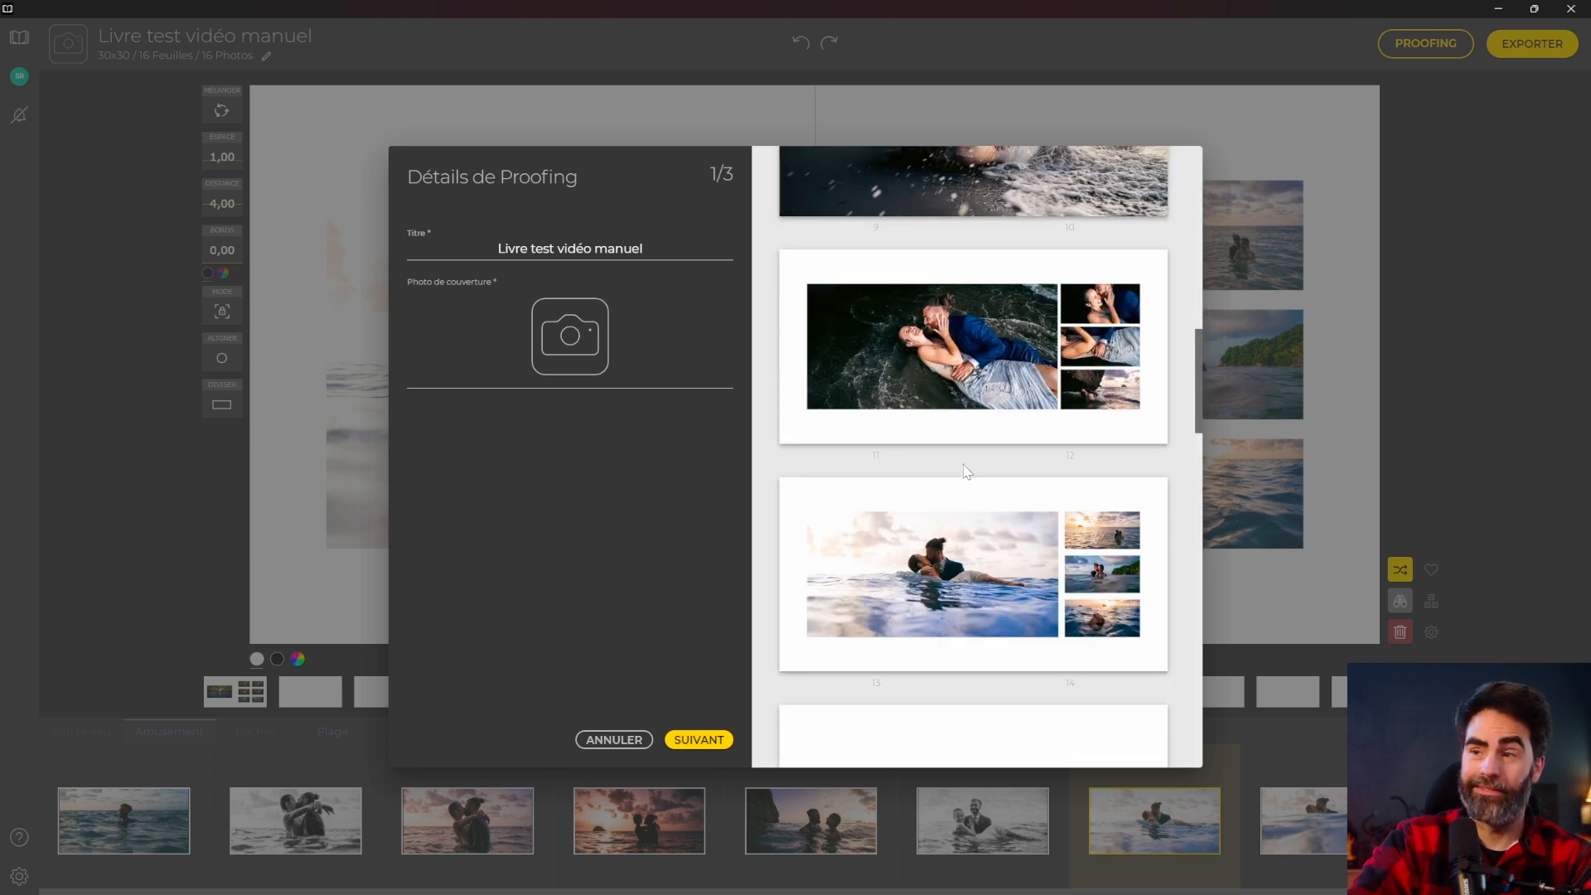
scroll(966, 468, "up", 6)
key("Escape")
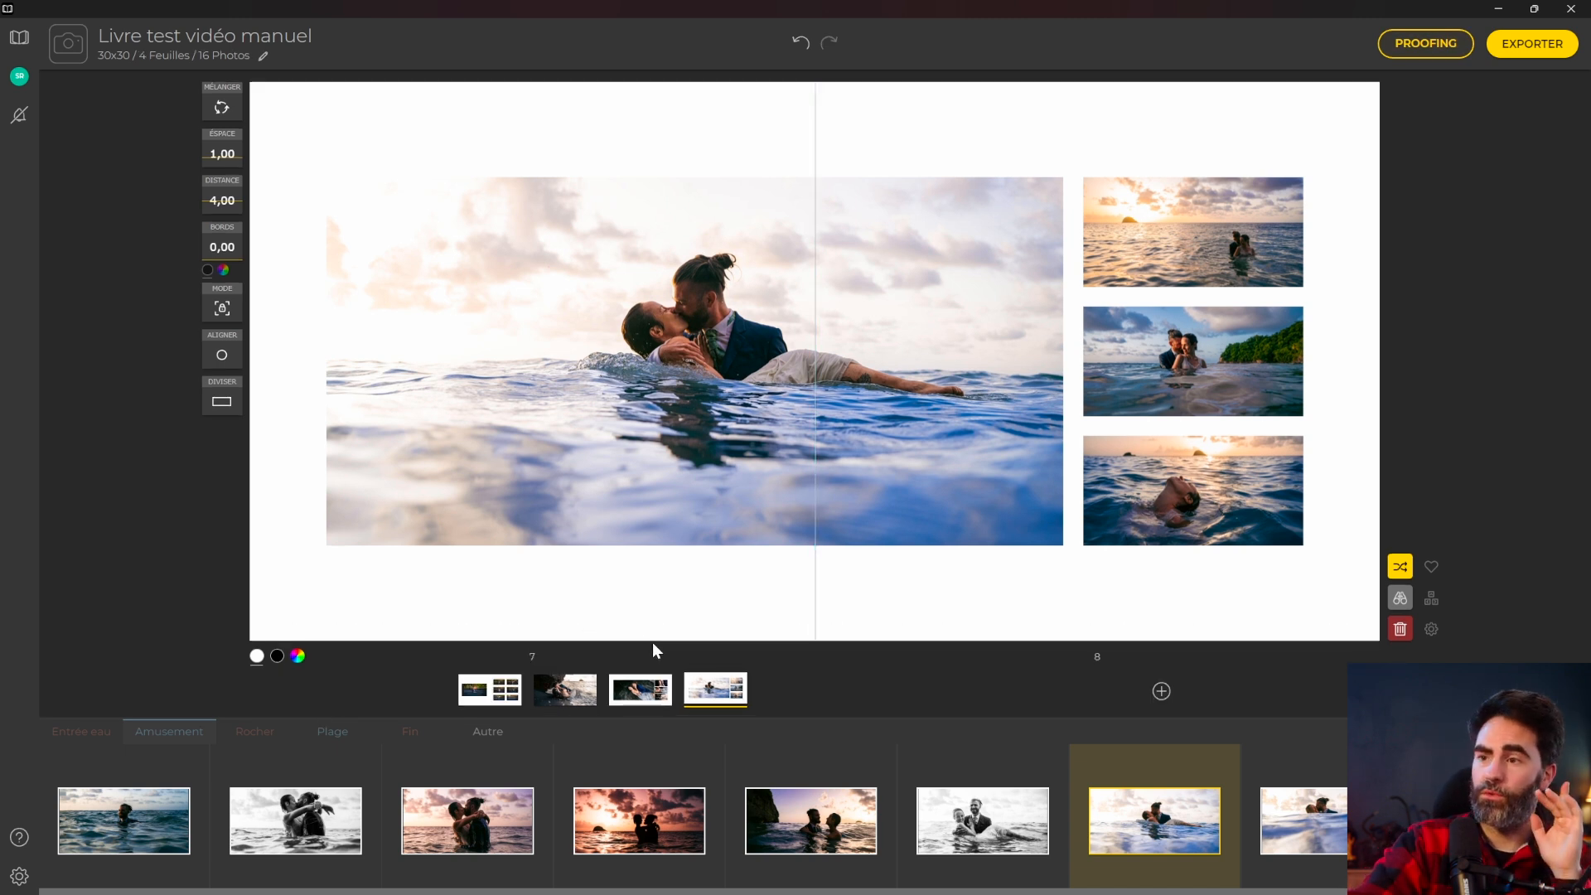
Set NMDA-131, the couple by the rocks, as the proof's cover photo.
left_click(1432, 46)
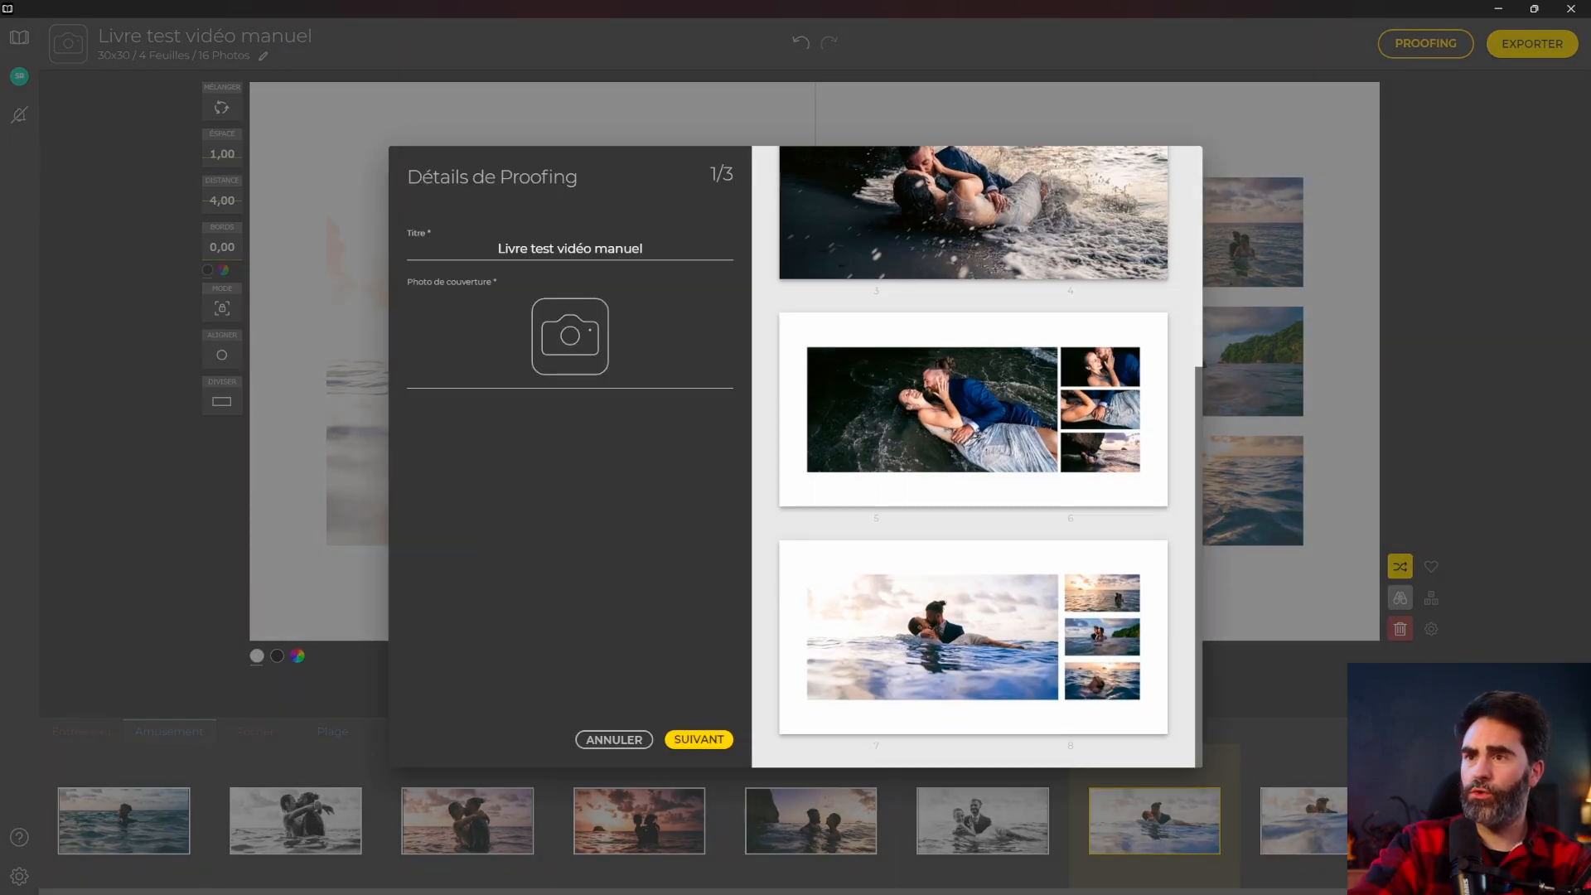
left_click(578, 340)
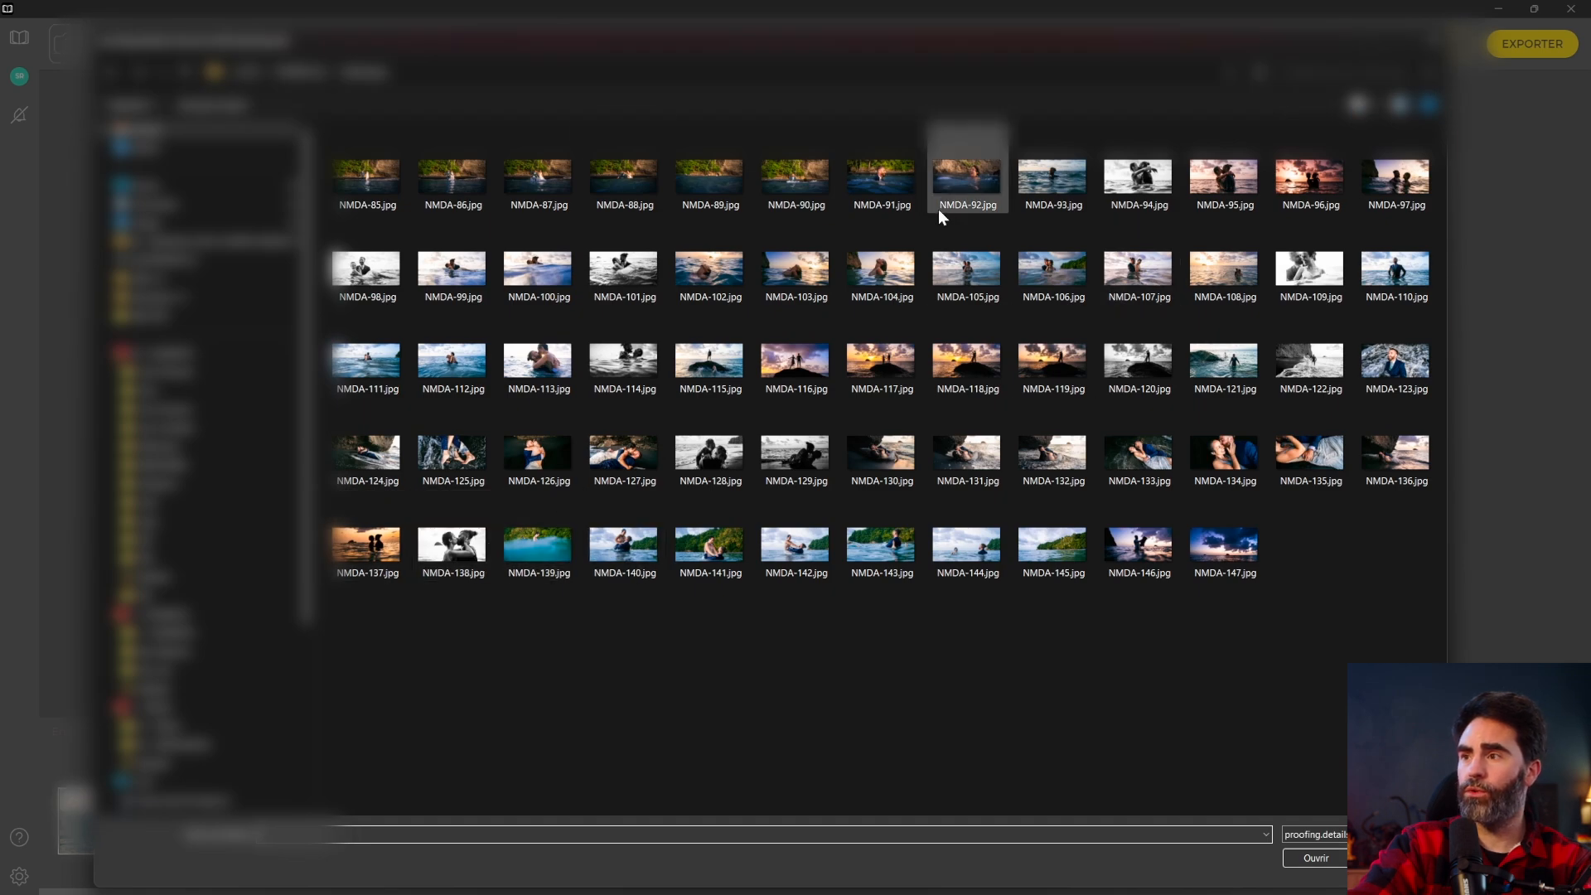
double_click(1006, 454)
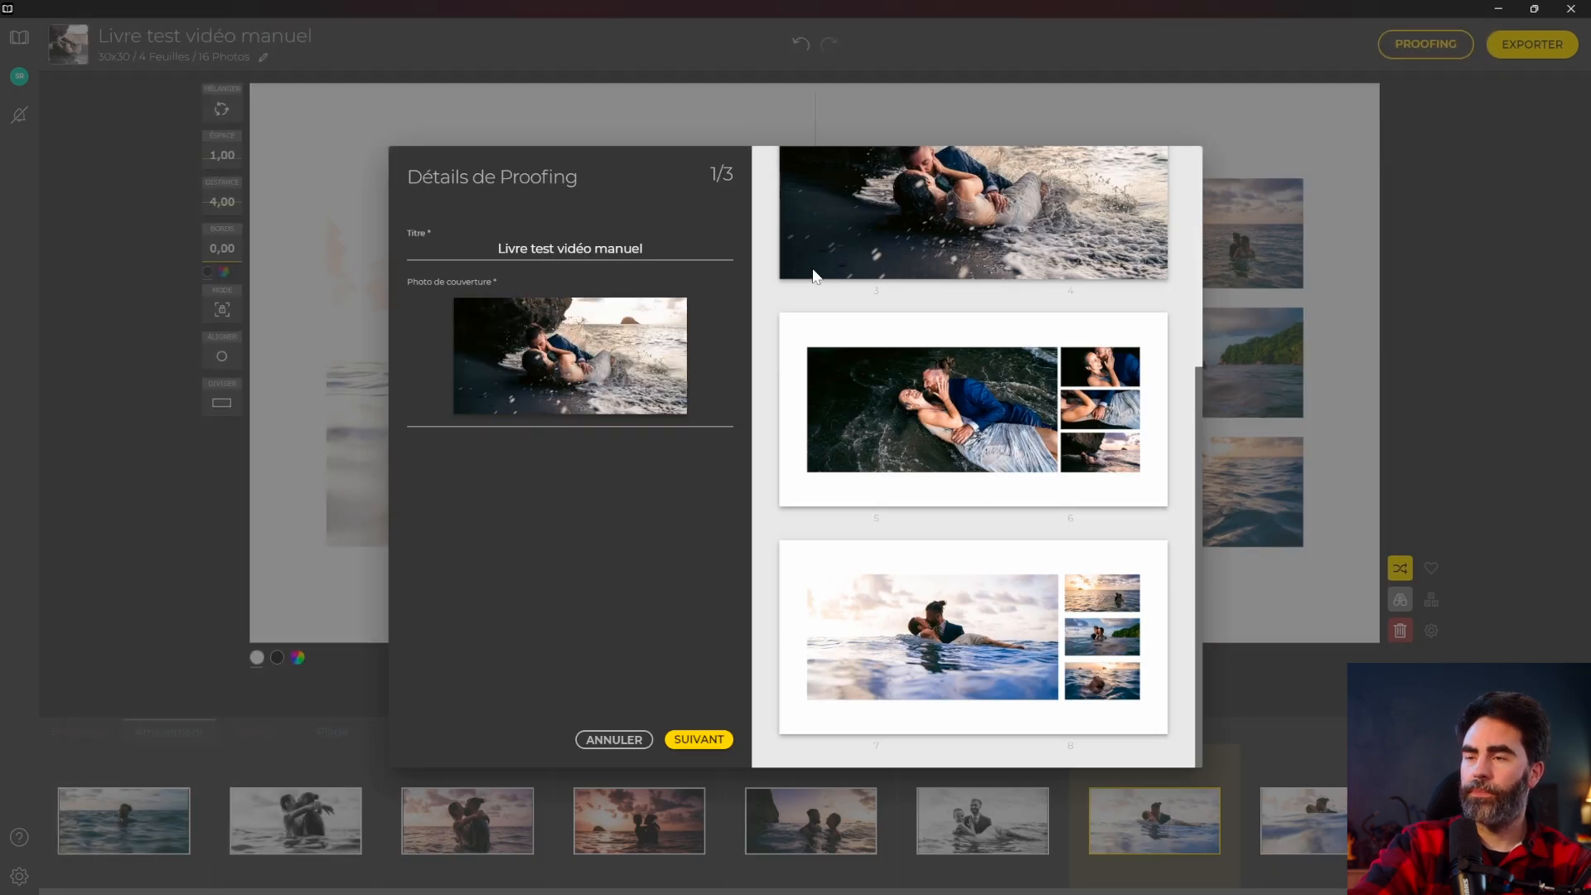
scroll(870, 613, "up", 5)
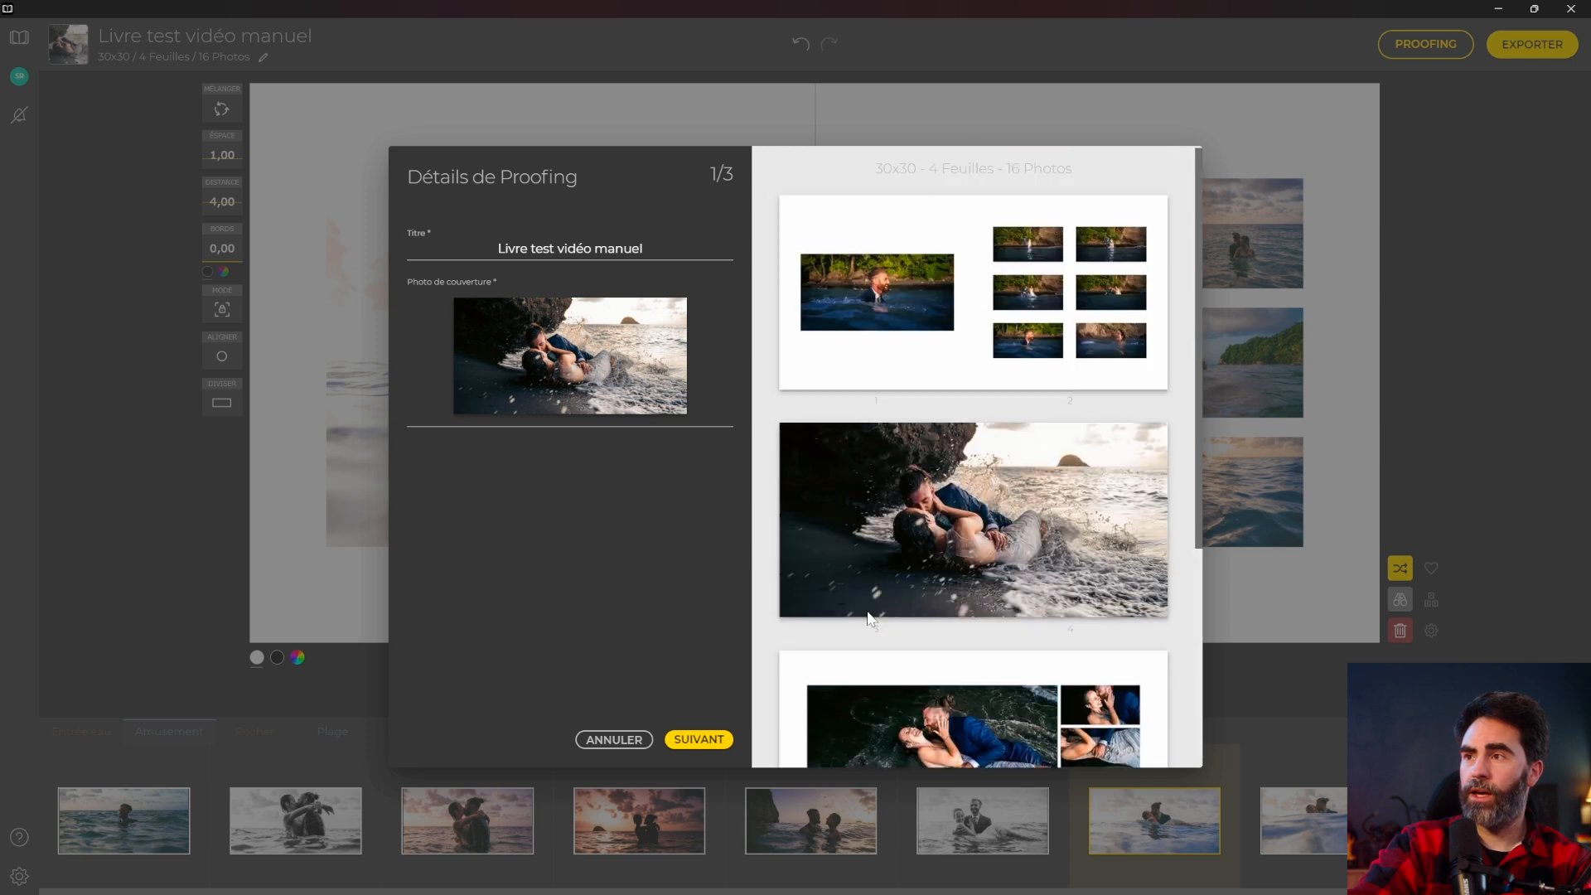
left_click(700, 740)
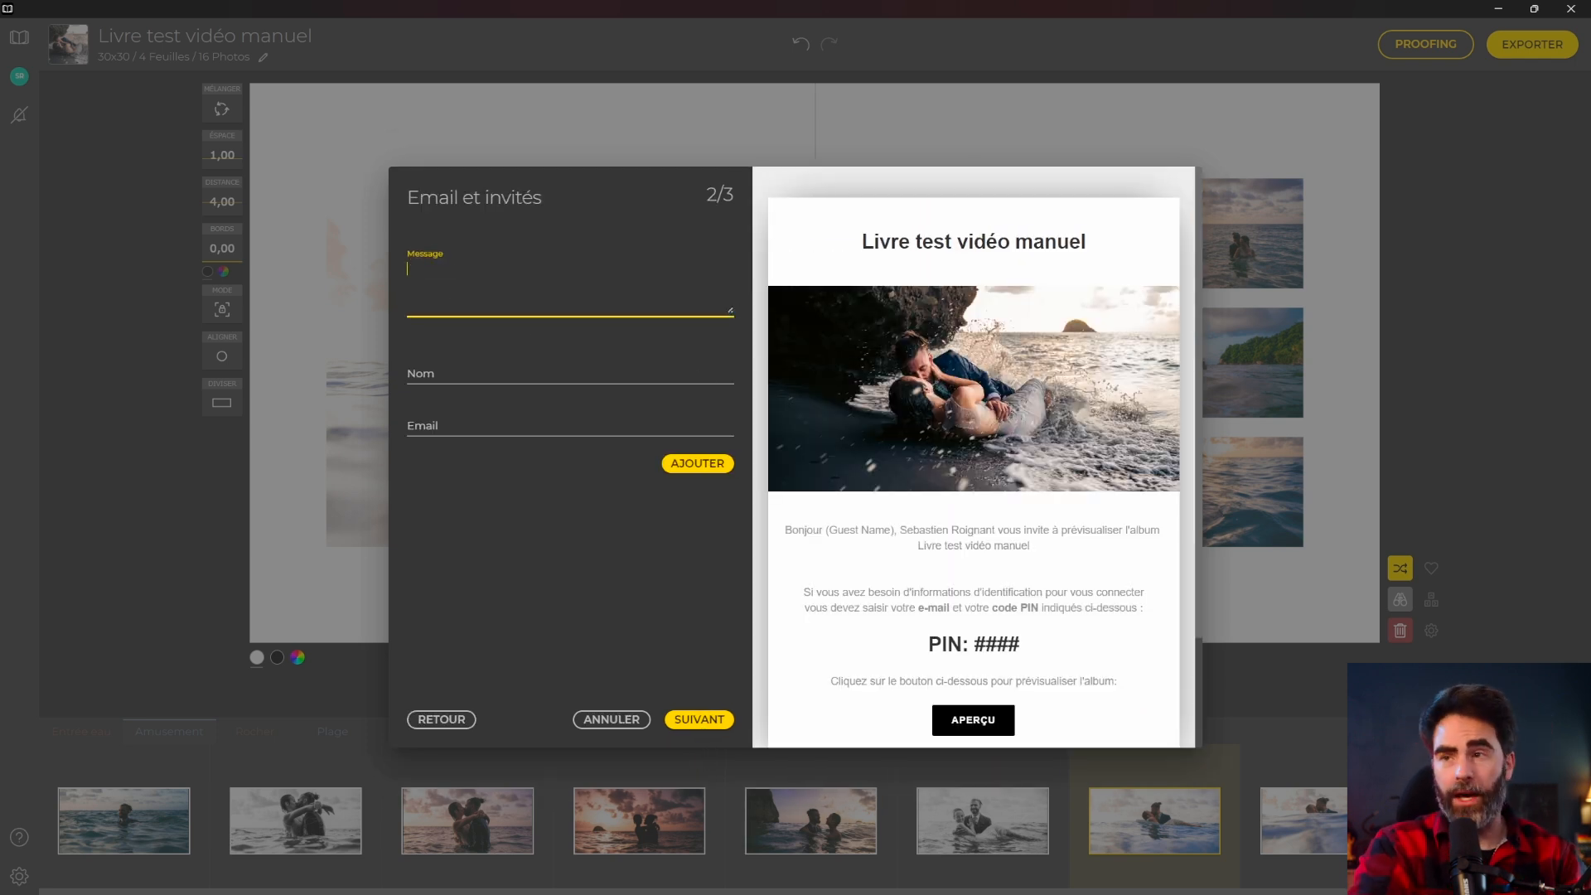
Write the invitation message 'Bonjour' / 'Voici le livre de votre mariage.'.
type("Bonjour")
key("Return")
type("Voici le livre de votre mariage.")
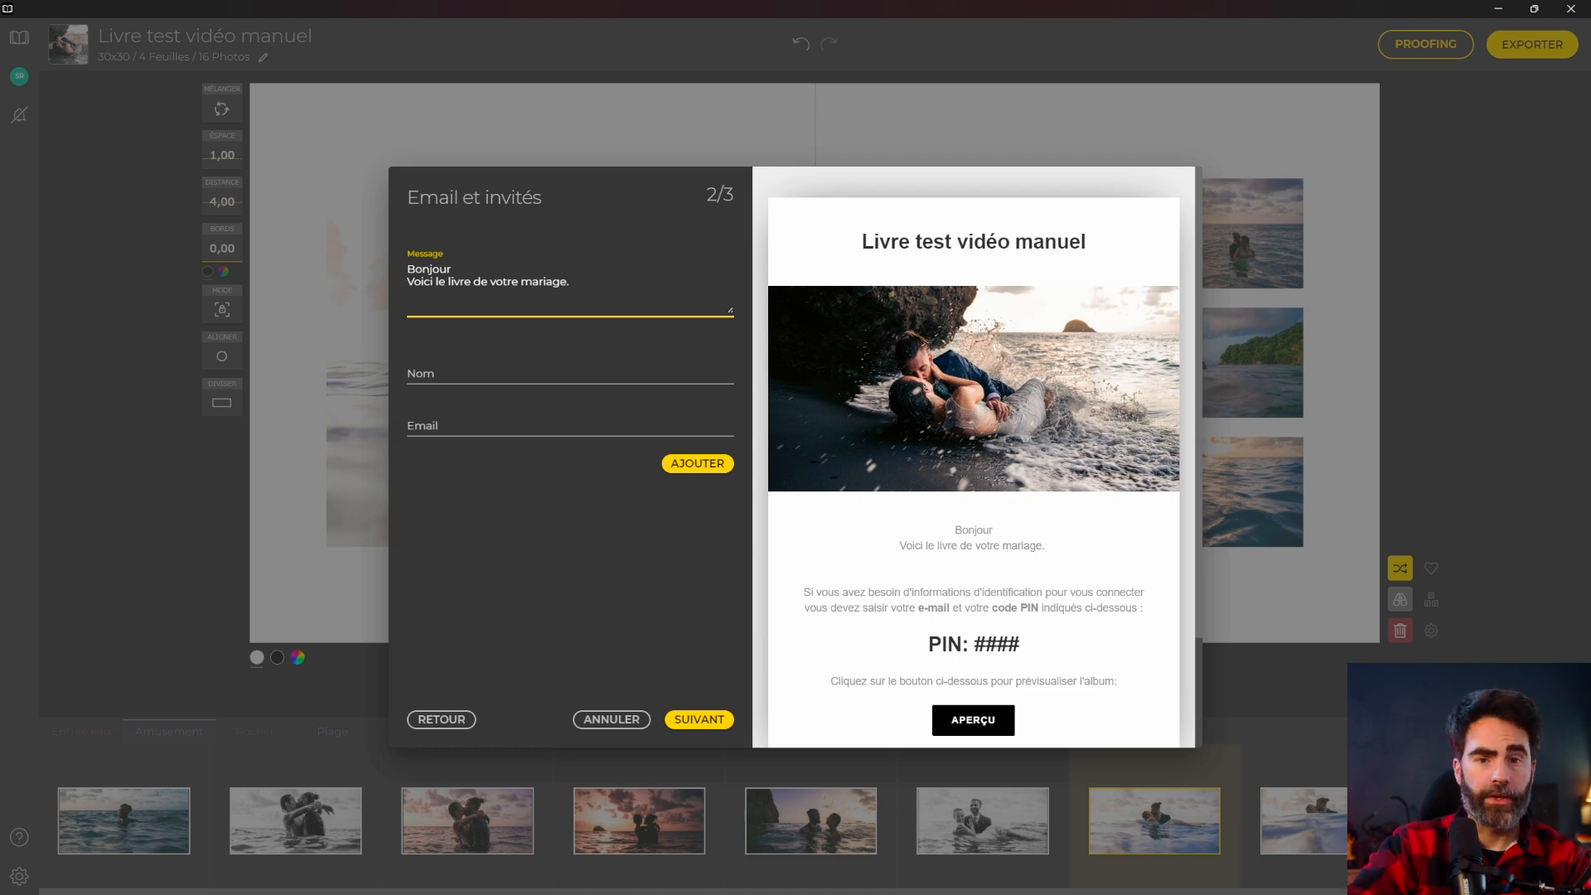
Add the client as a guest with their name and a corrected e-mail address.
left_click(408, 373)
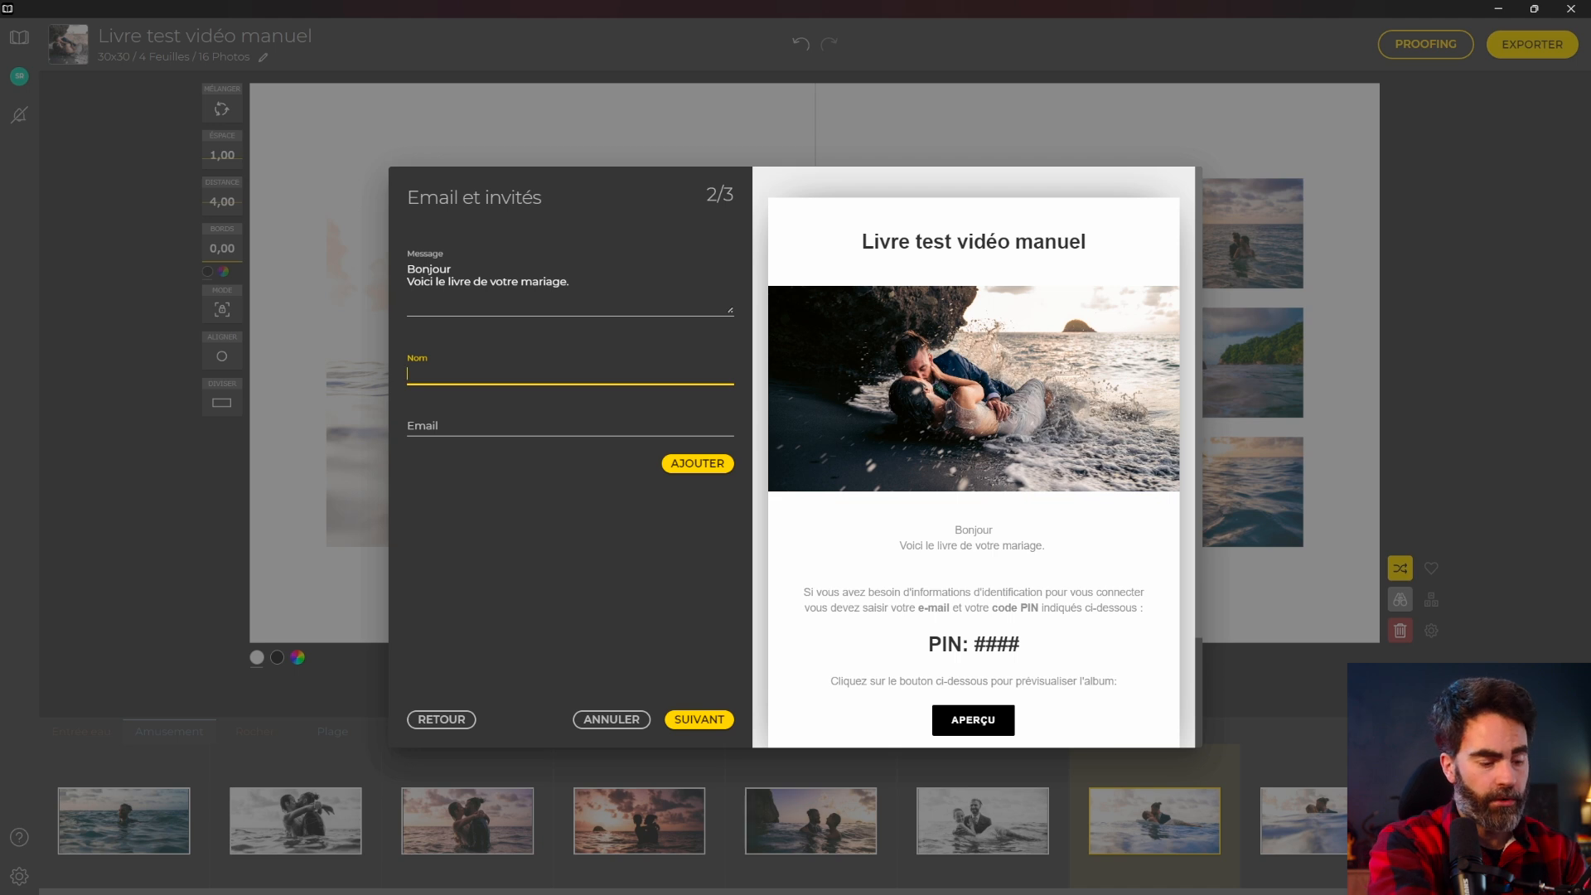
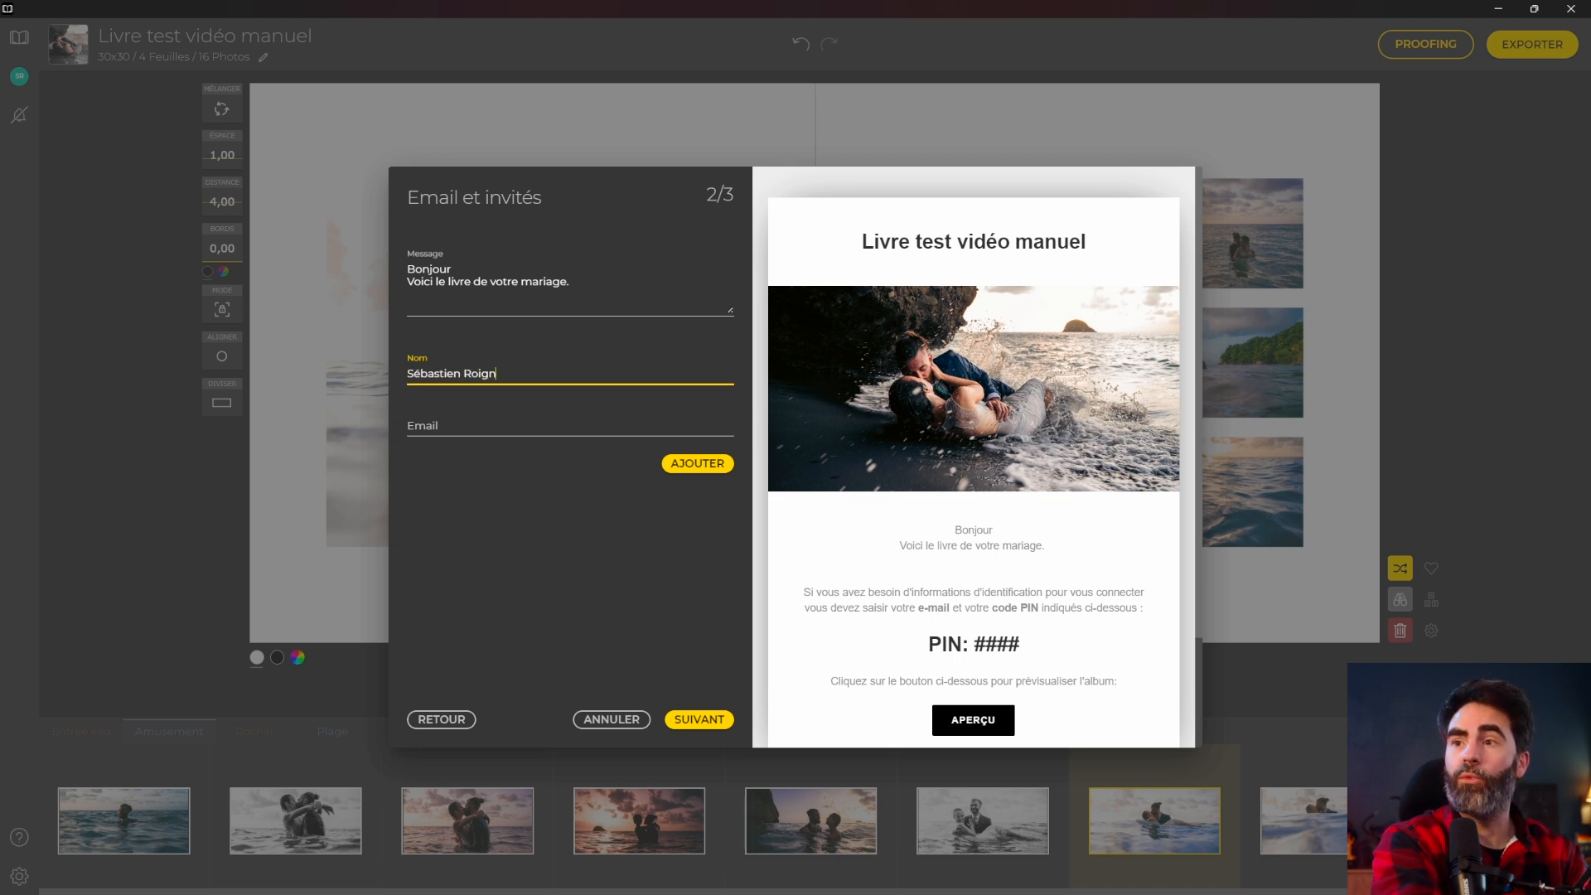
type("at")
key("Tab")
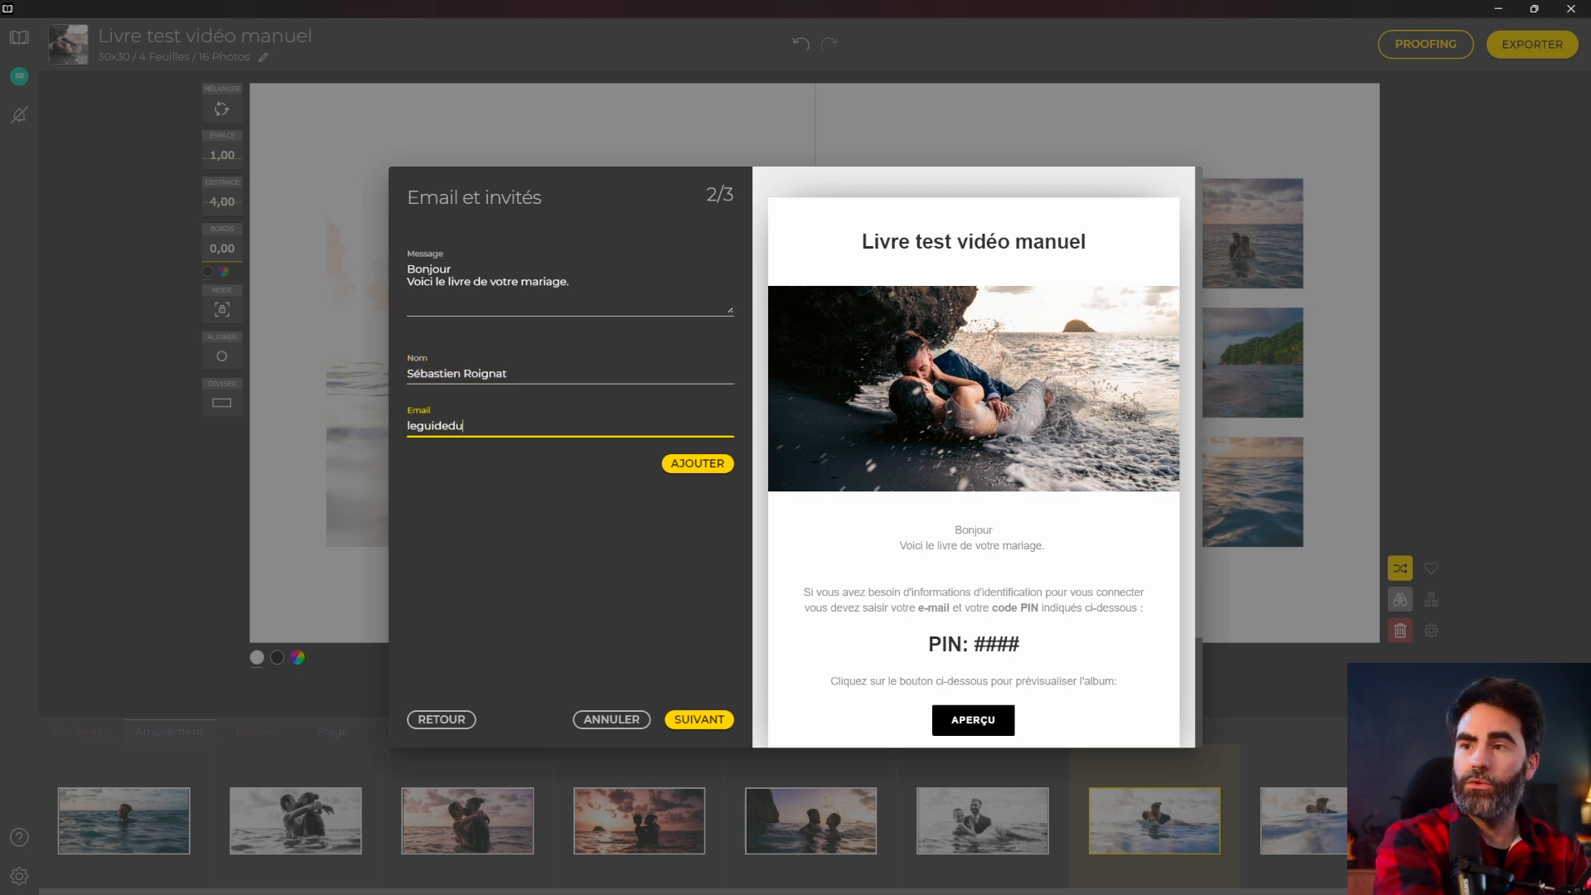
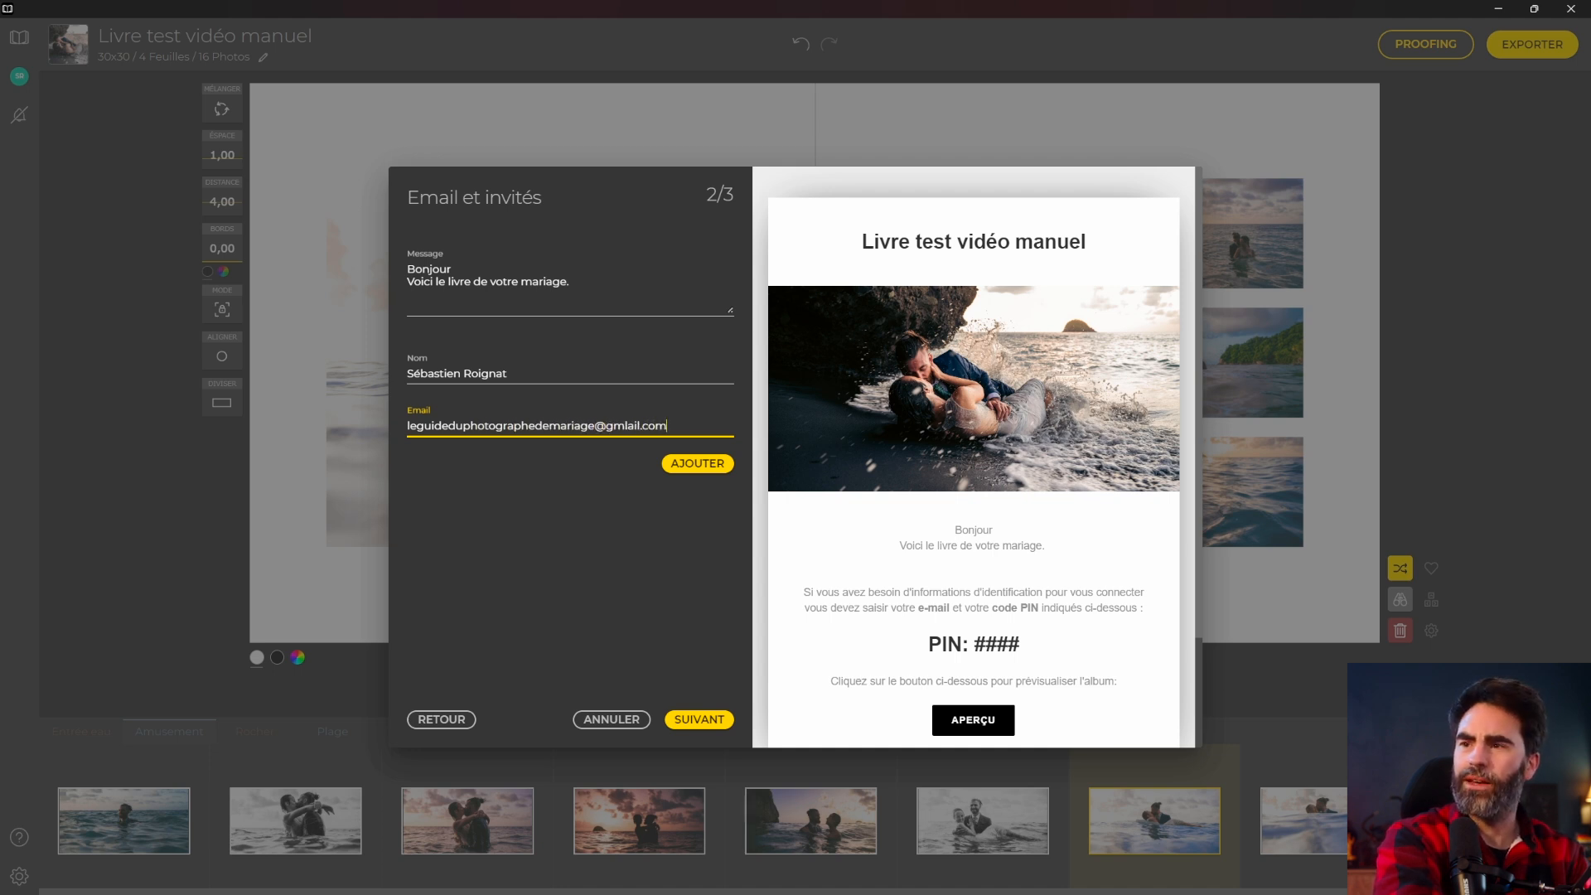
left_click(686, 464)
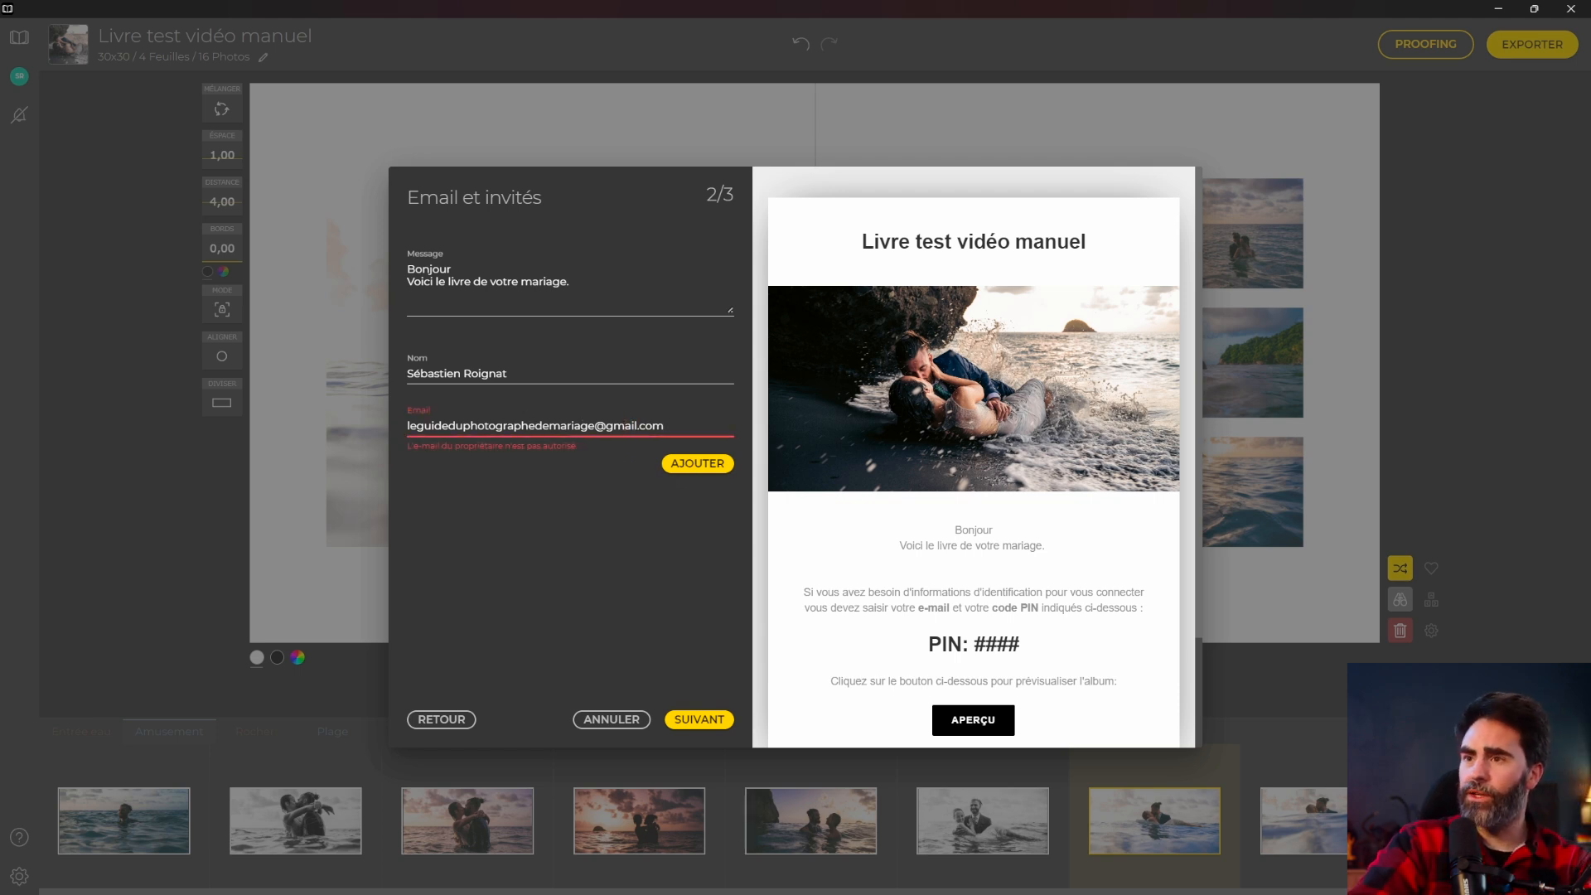
left_click_drag(596, 425, 330, 426)
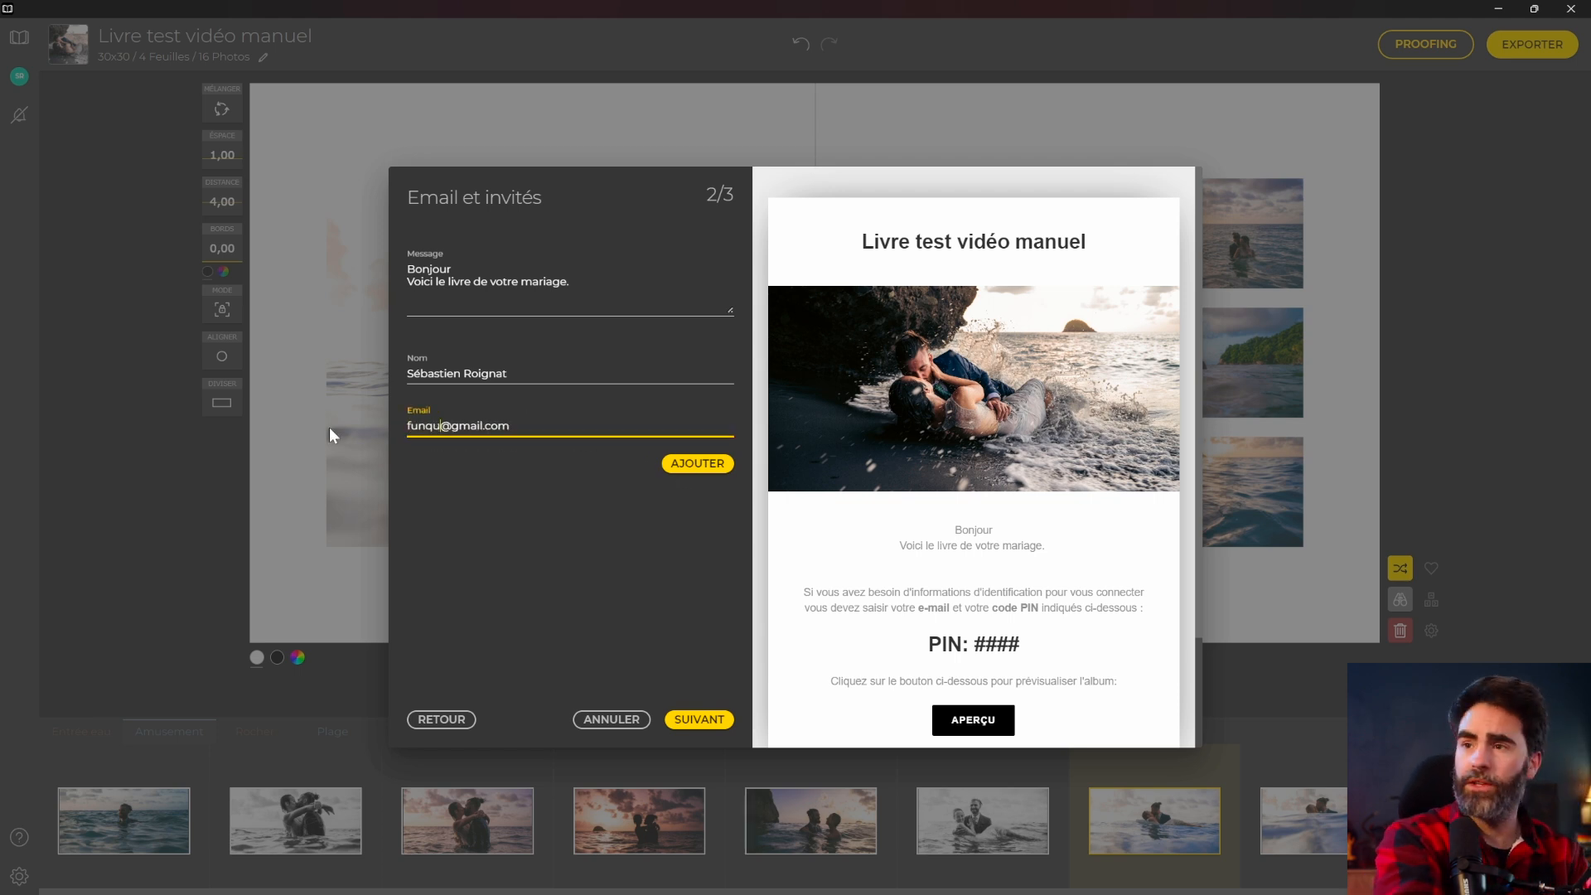
left_click(719, 466)
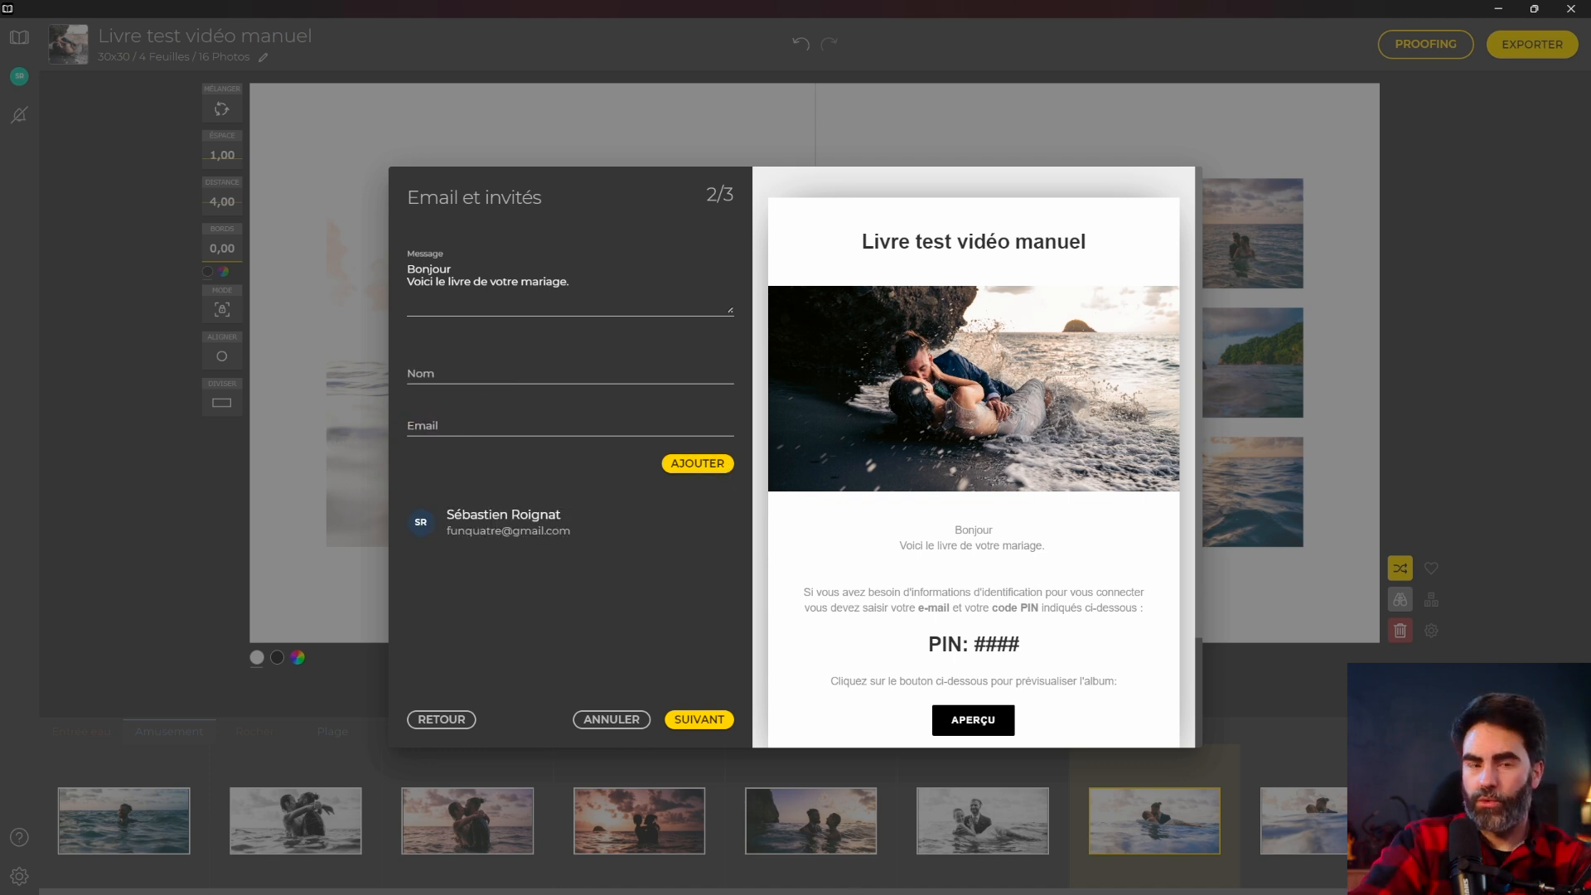
Submit the proof so its files start uploading.
scroll(934, 470, "down", 3)
scroll(934, 470, "up", 2)
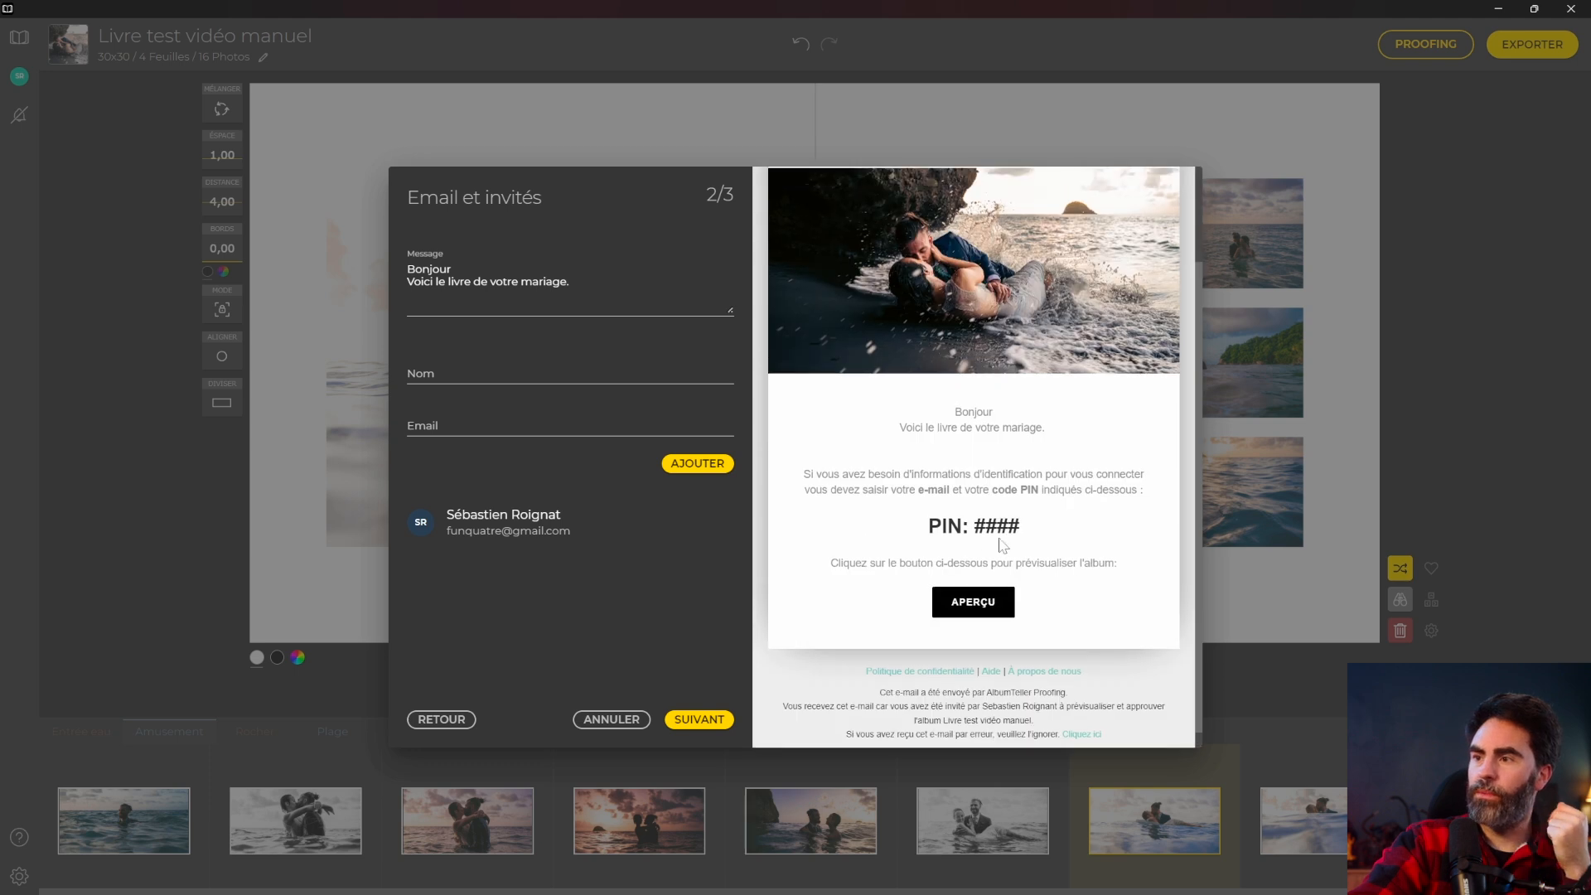
scroll(934, 470, "down", 2)
scroll(971, 281, "up", 2)
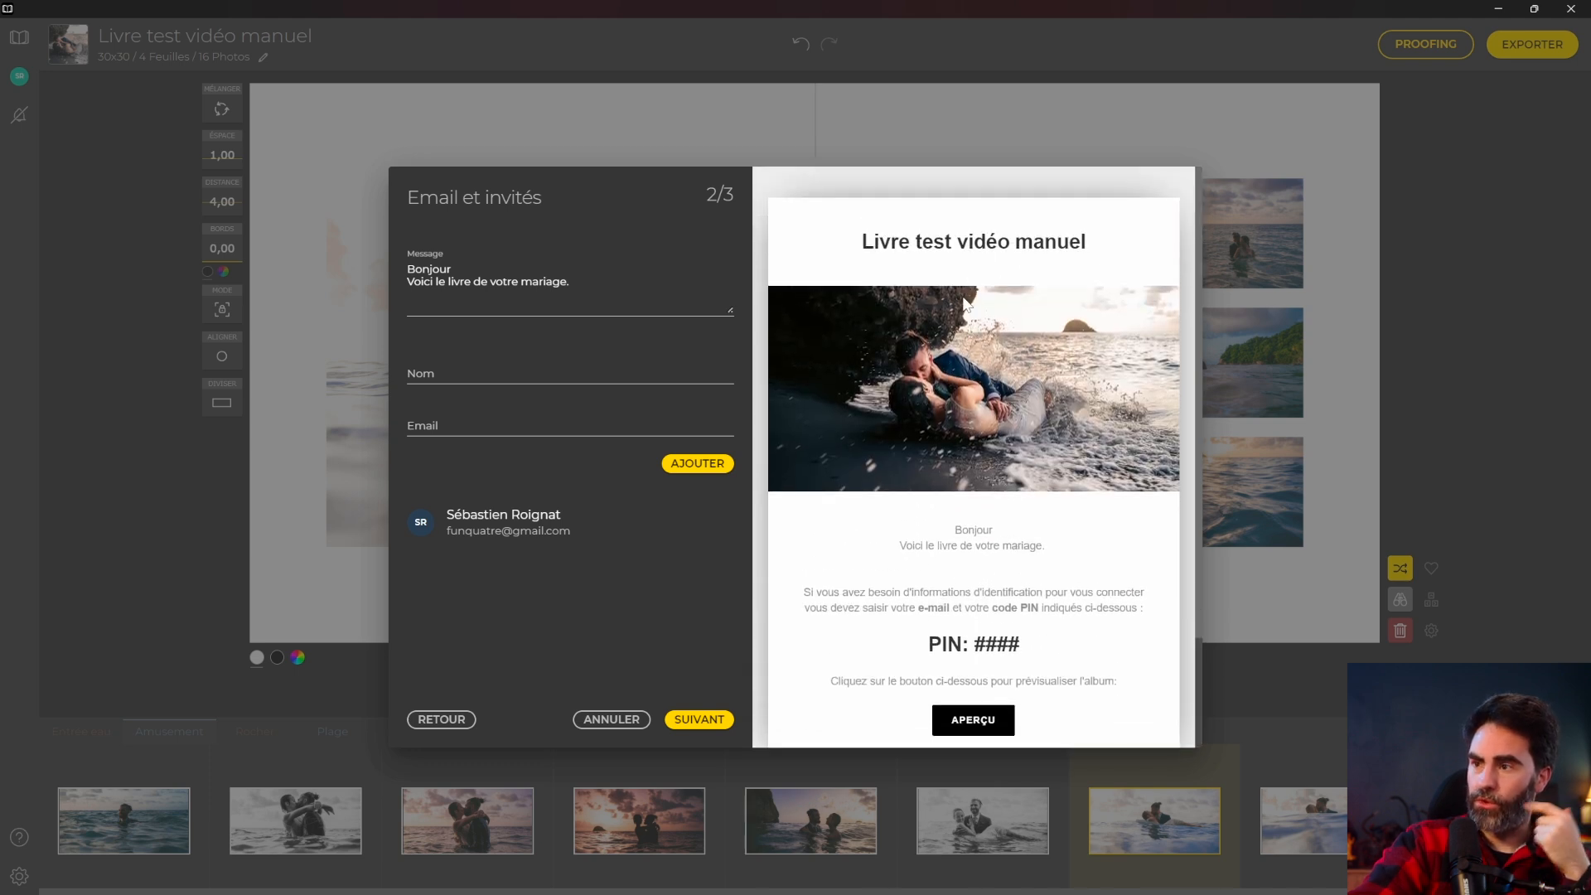
scroll(992, 441, "down", 1)
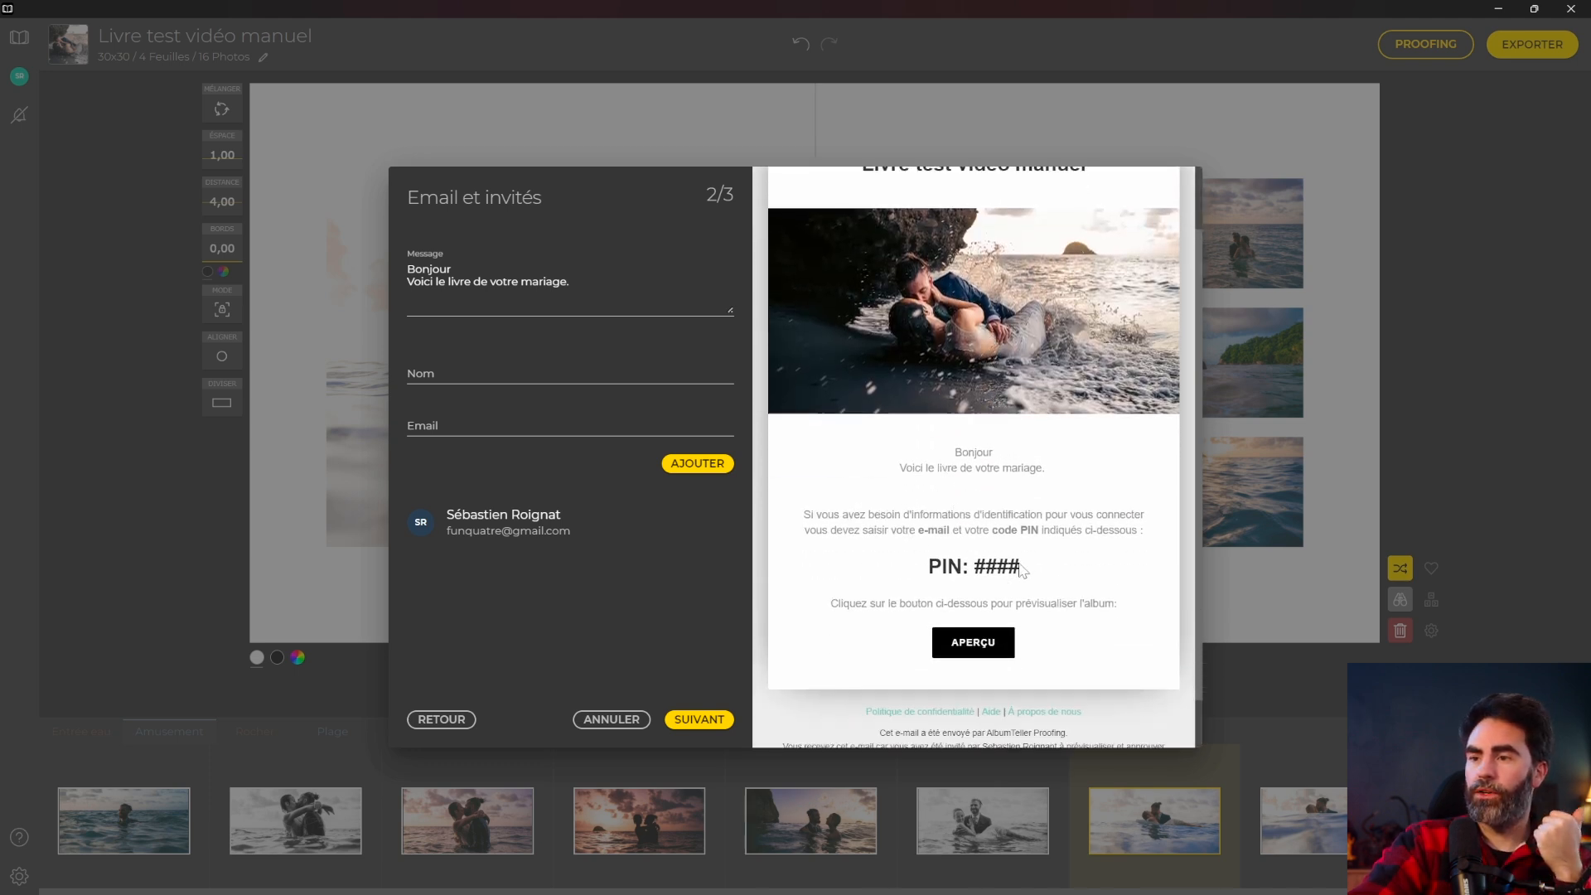
scroll(1021, 570, "down", 1)
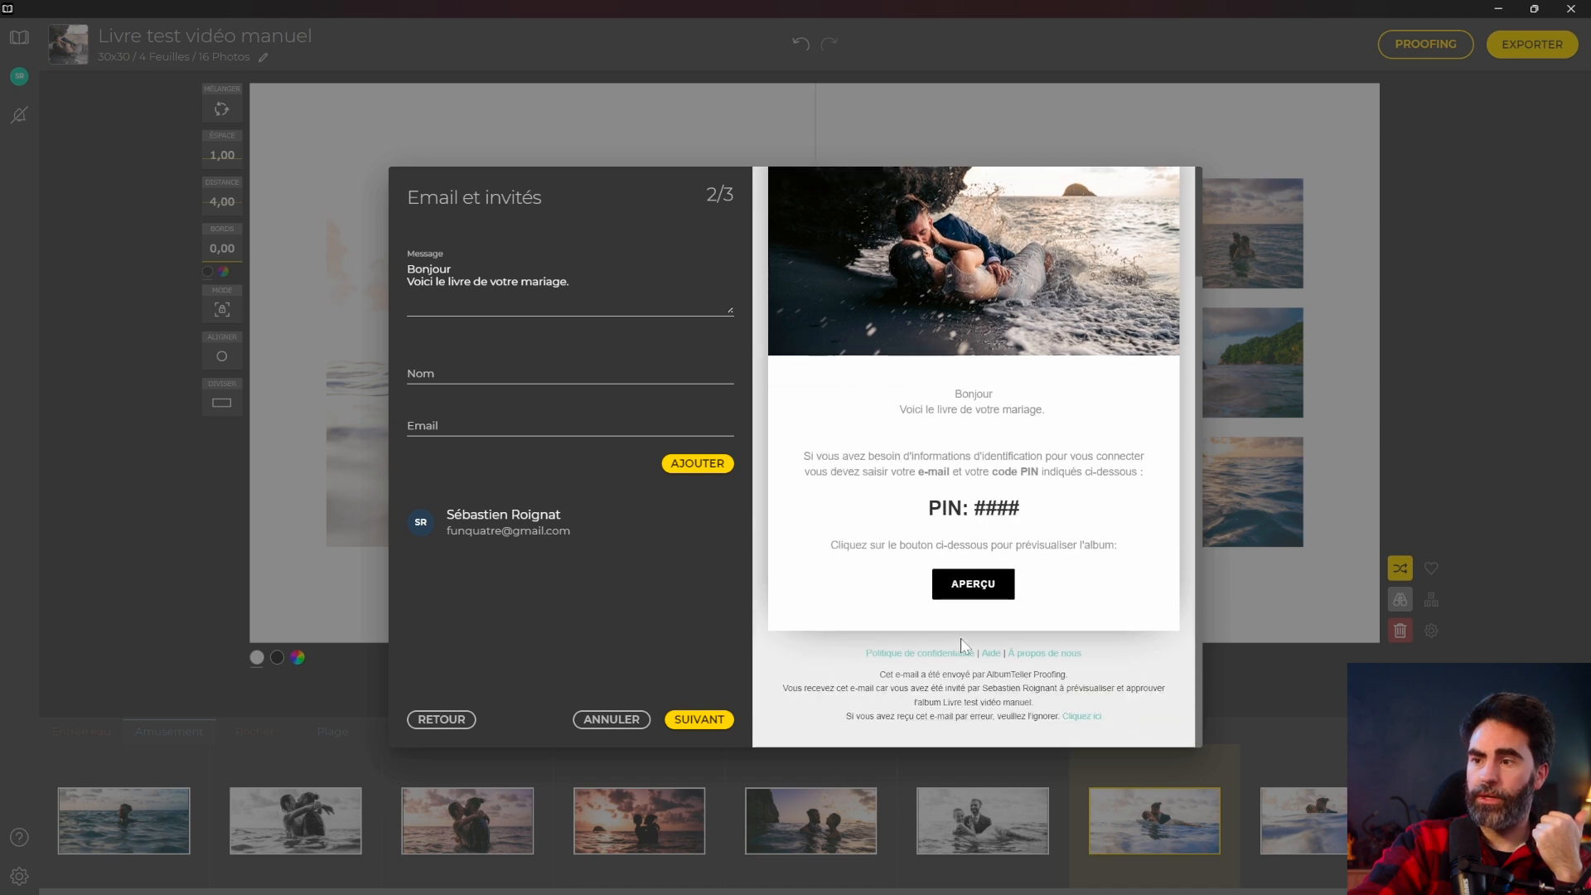
left_click(699, 719)
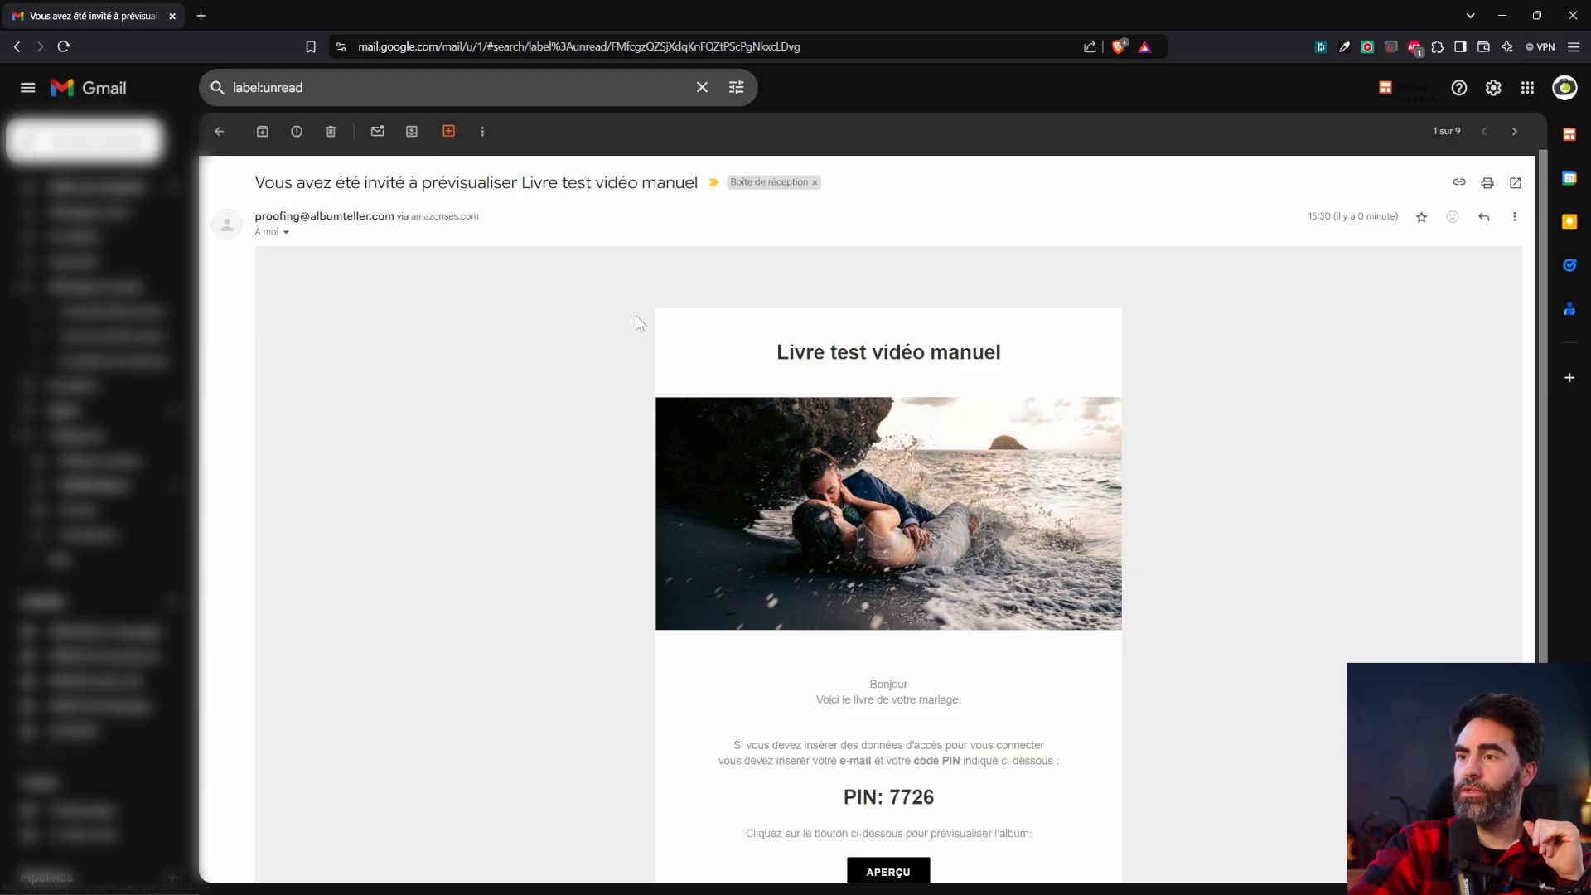
Wait for the Téléchargement de fichiers upload to finish and the invitation to send.
scroll(674, 424, "down", 3)
Open the APERÇU preview of 'Livre test vidéo manuel' from the invitation e-mail.
scroll(674, 424, "up", 3)
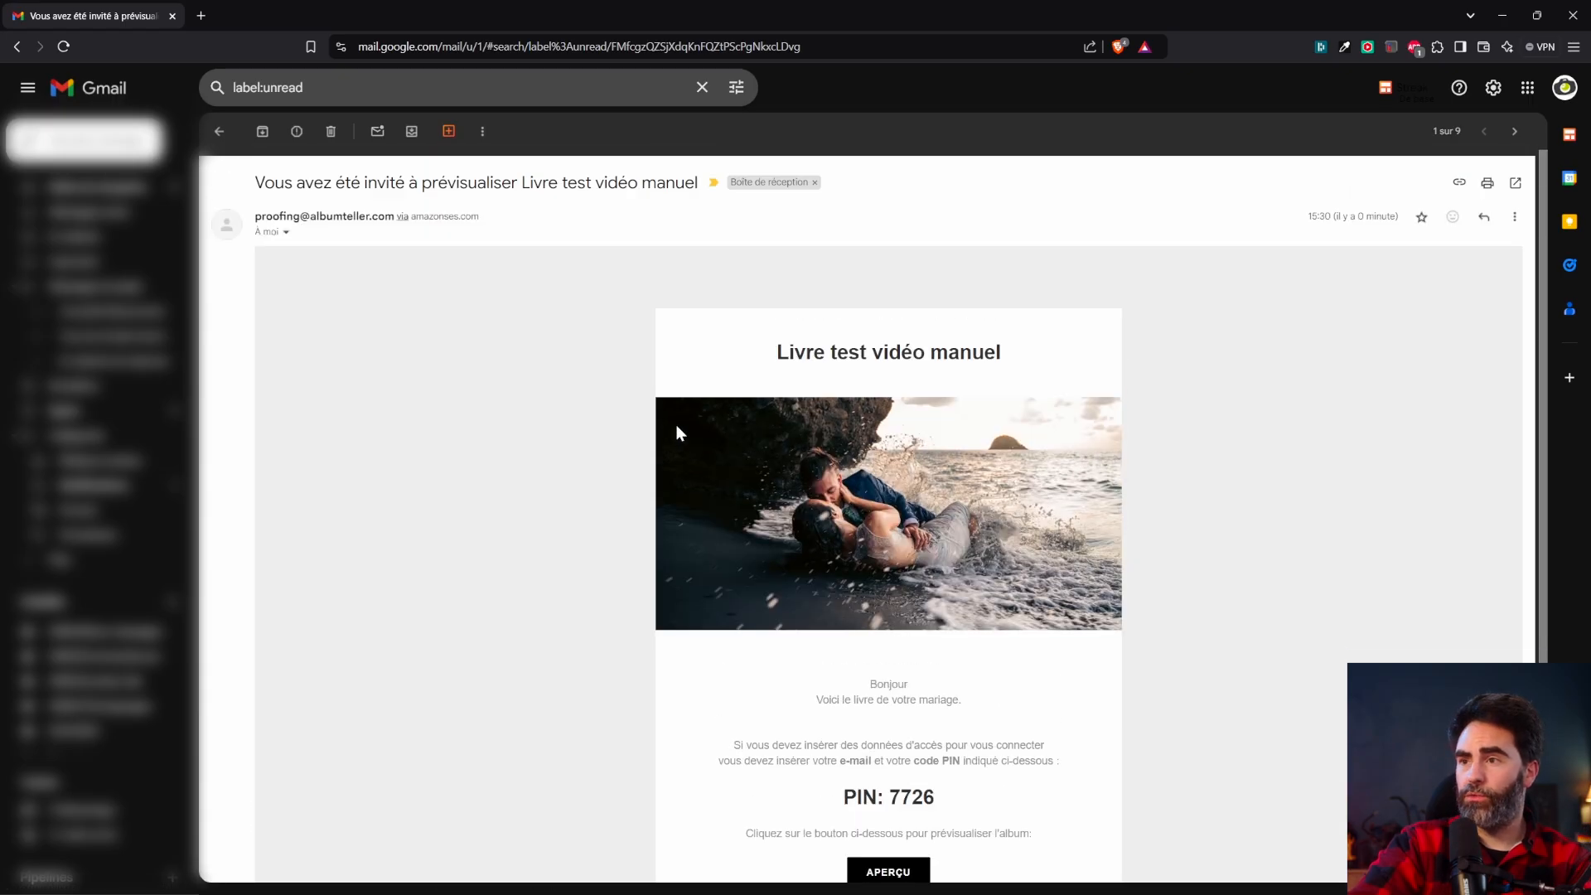
scroll(674, 424, "down", 1)
scroll(911, 663, "down", 1)
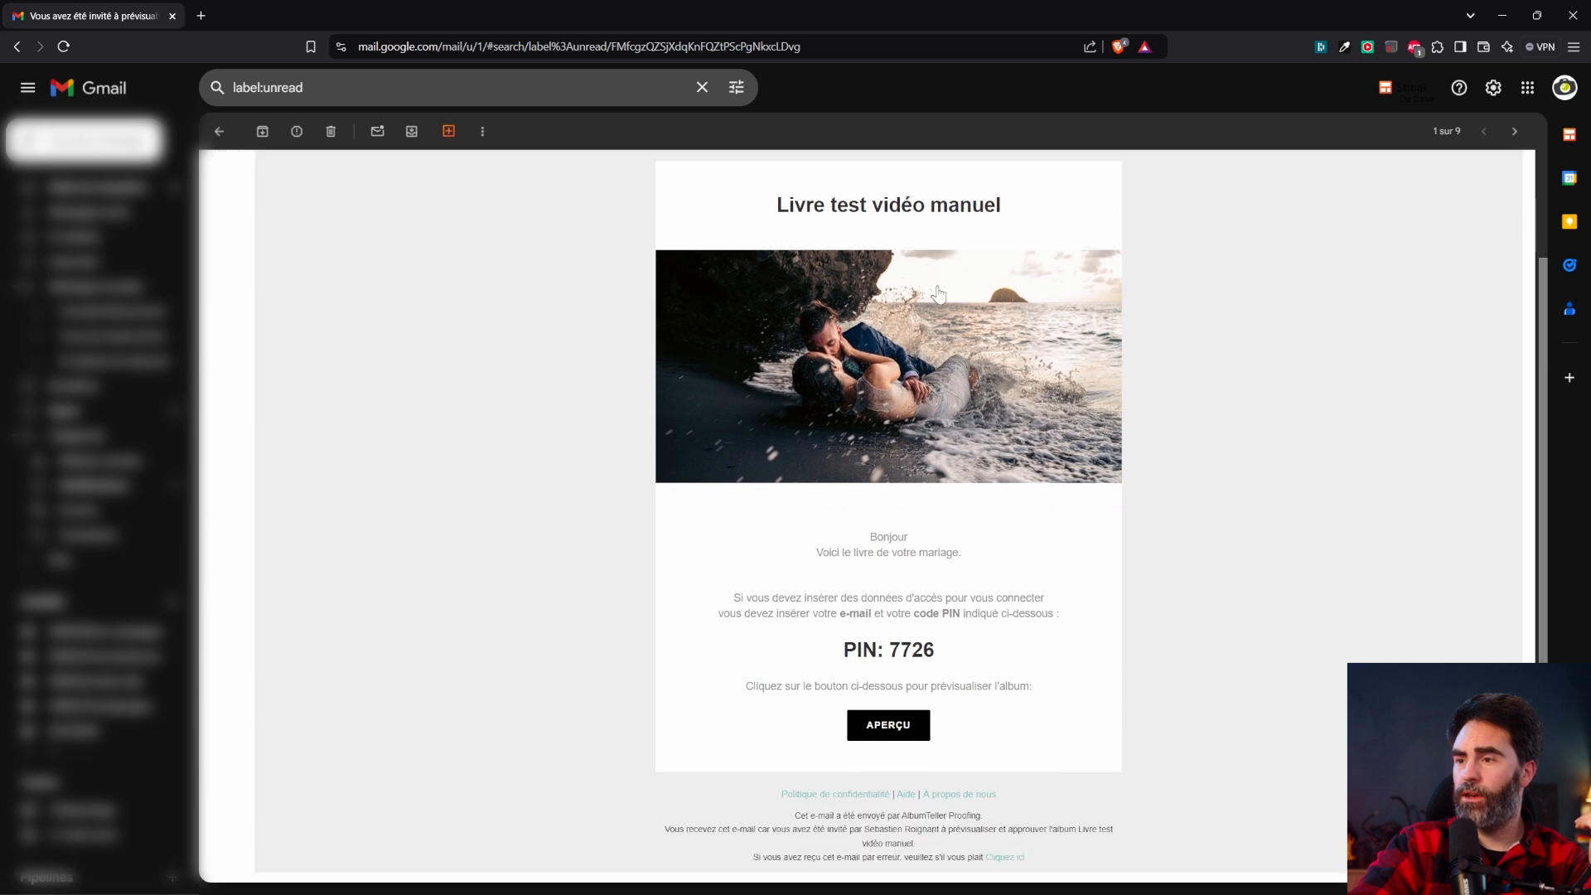
left_click_drag(935, 646, 901, 646)
left_click(900, 646)
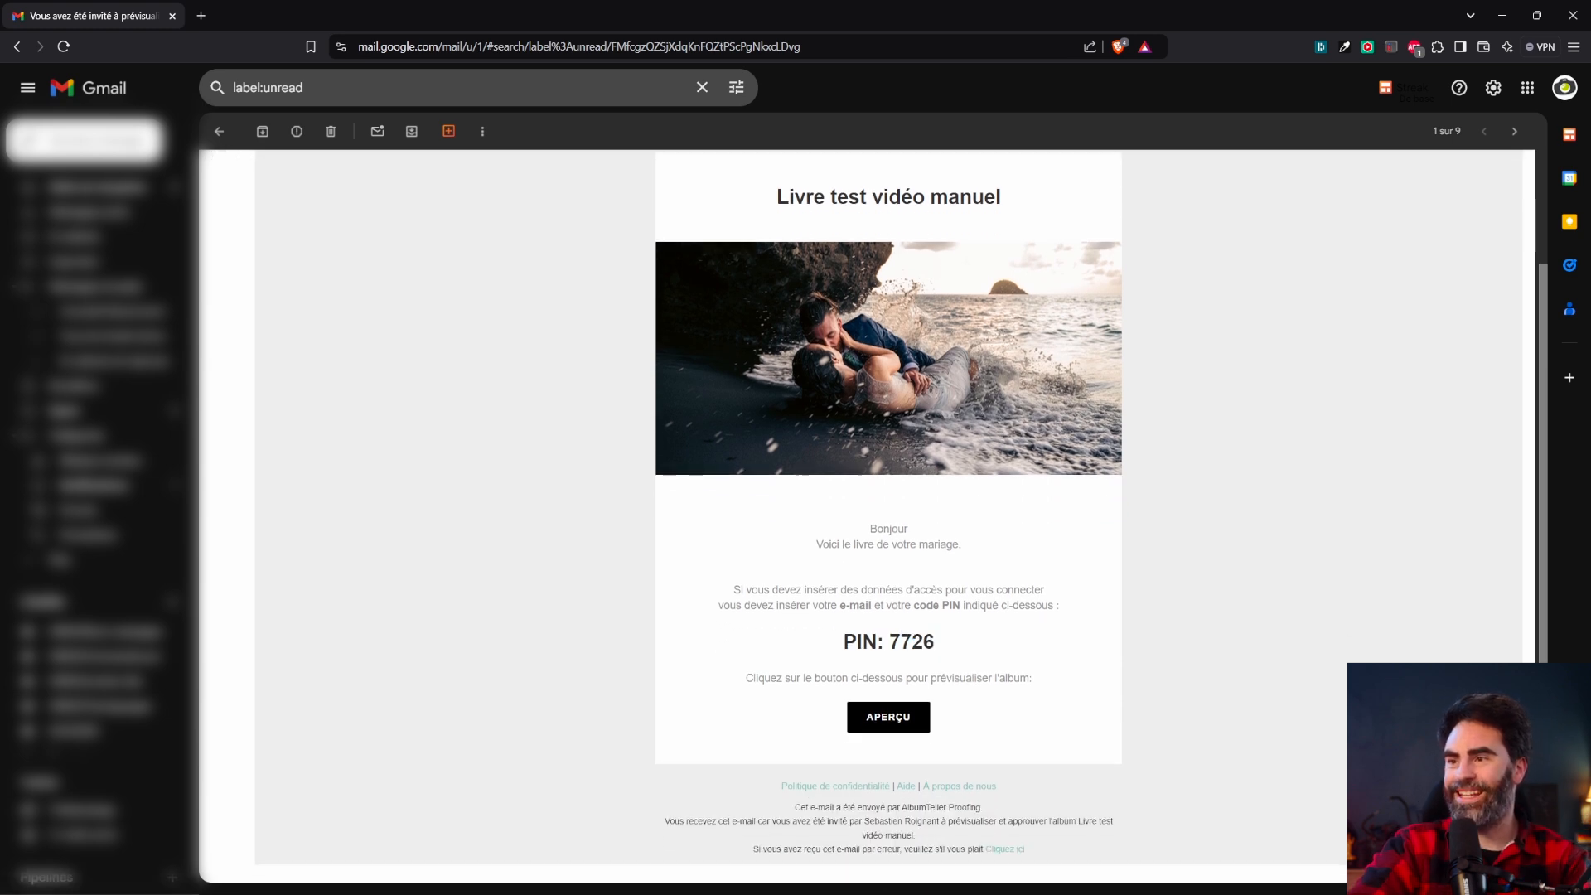
left_click(883, 714)
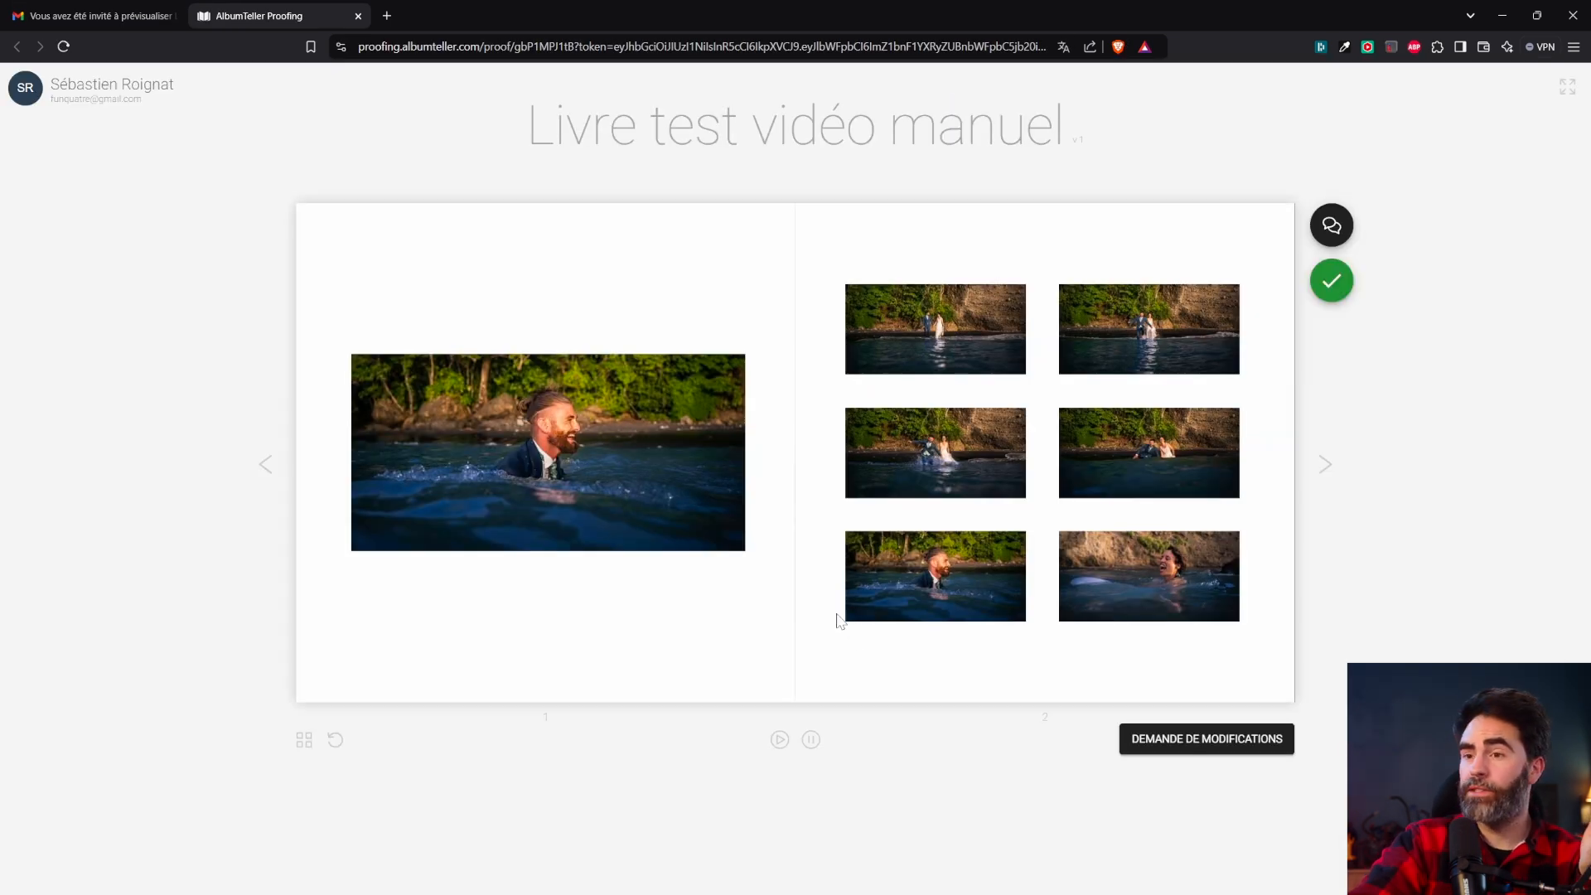
Turn to the pages 7–8 sea spread and start a DEMANDE DE MODIFICATIONS.
left_click(1326, 465)
left_click(1326, 465)
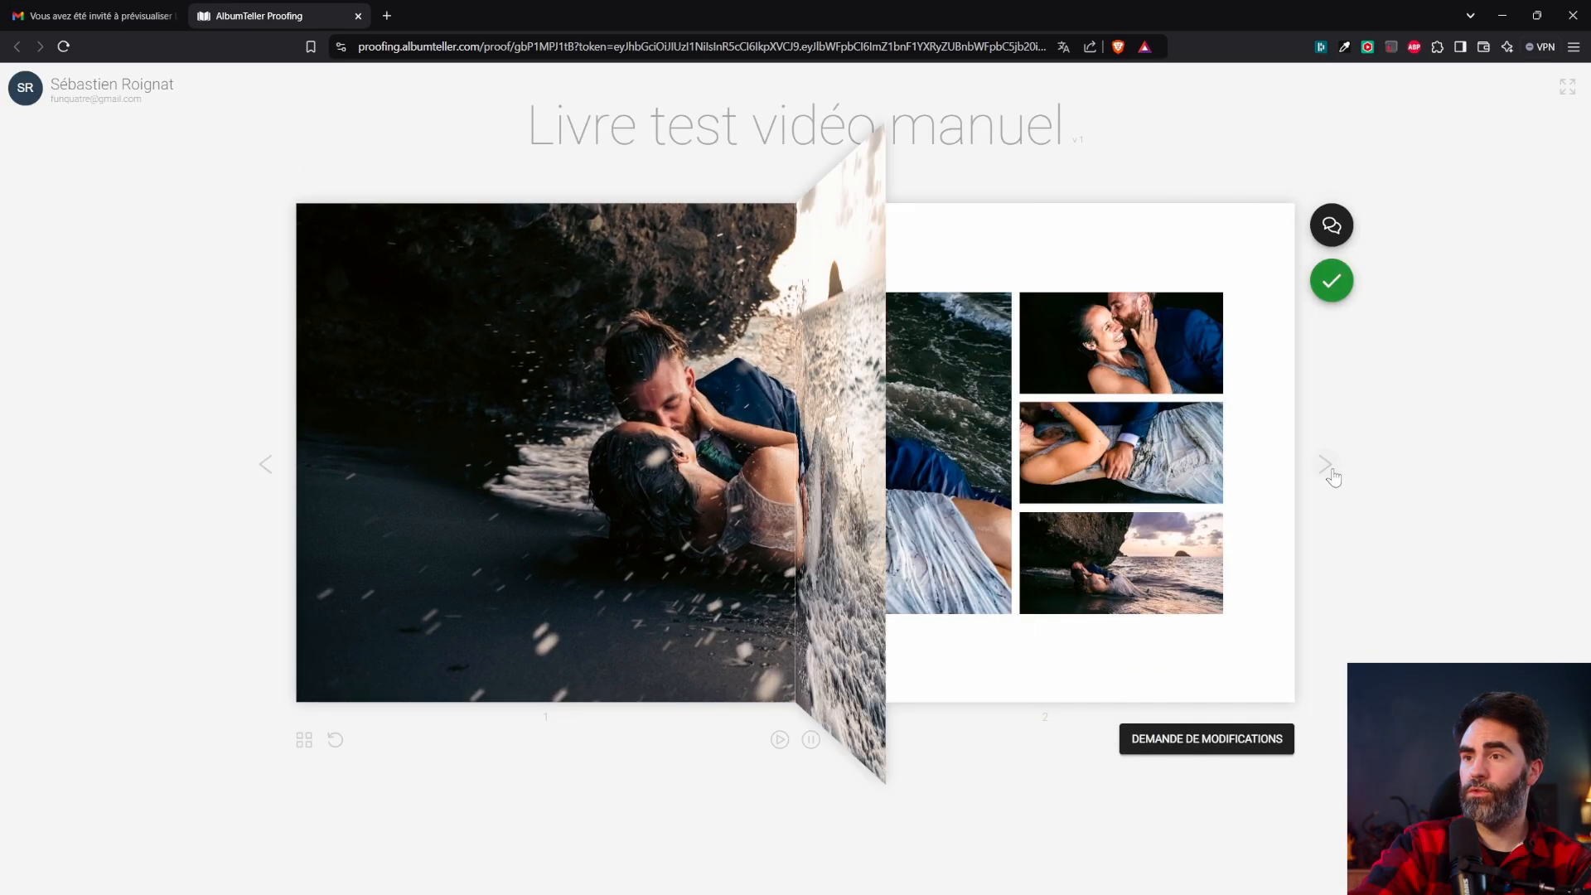
left_click(1329, 470)
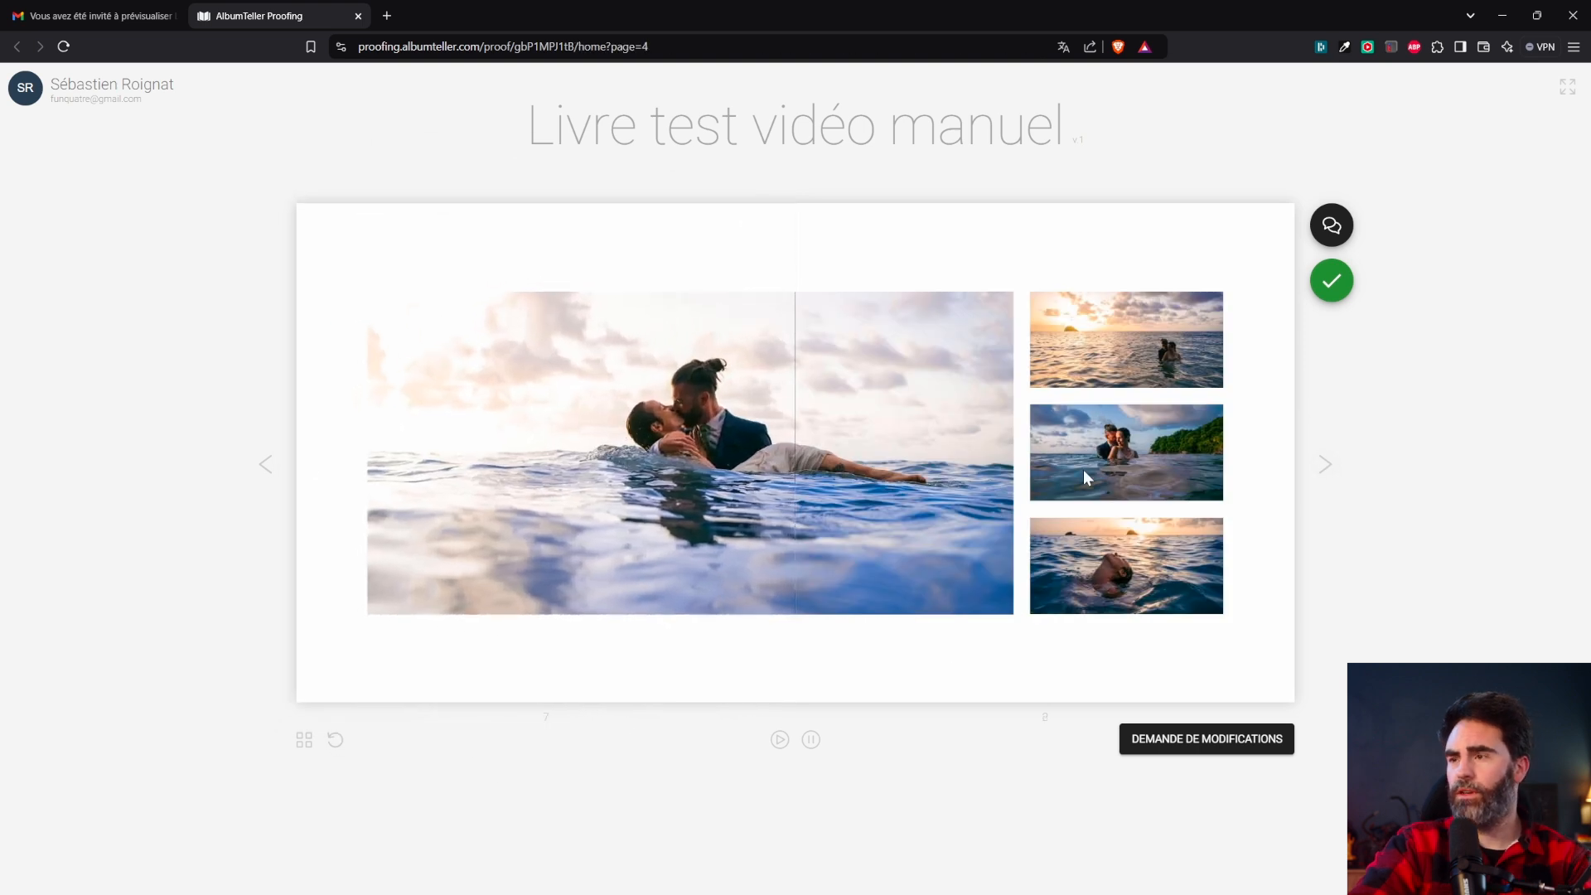
left_click(1208, 740)
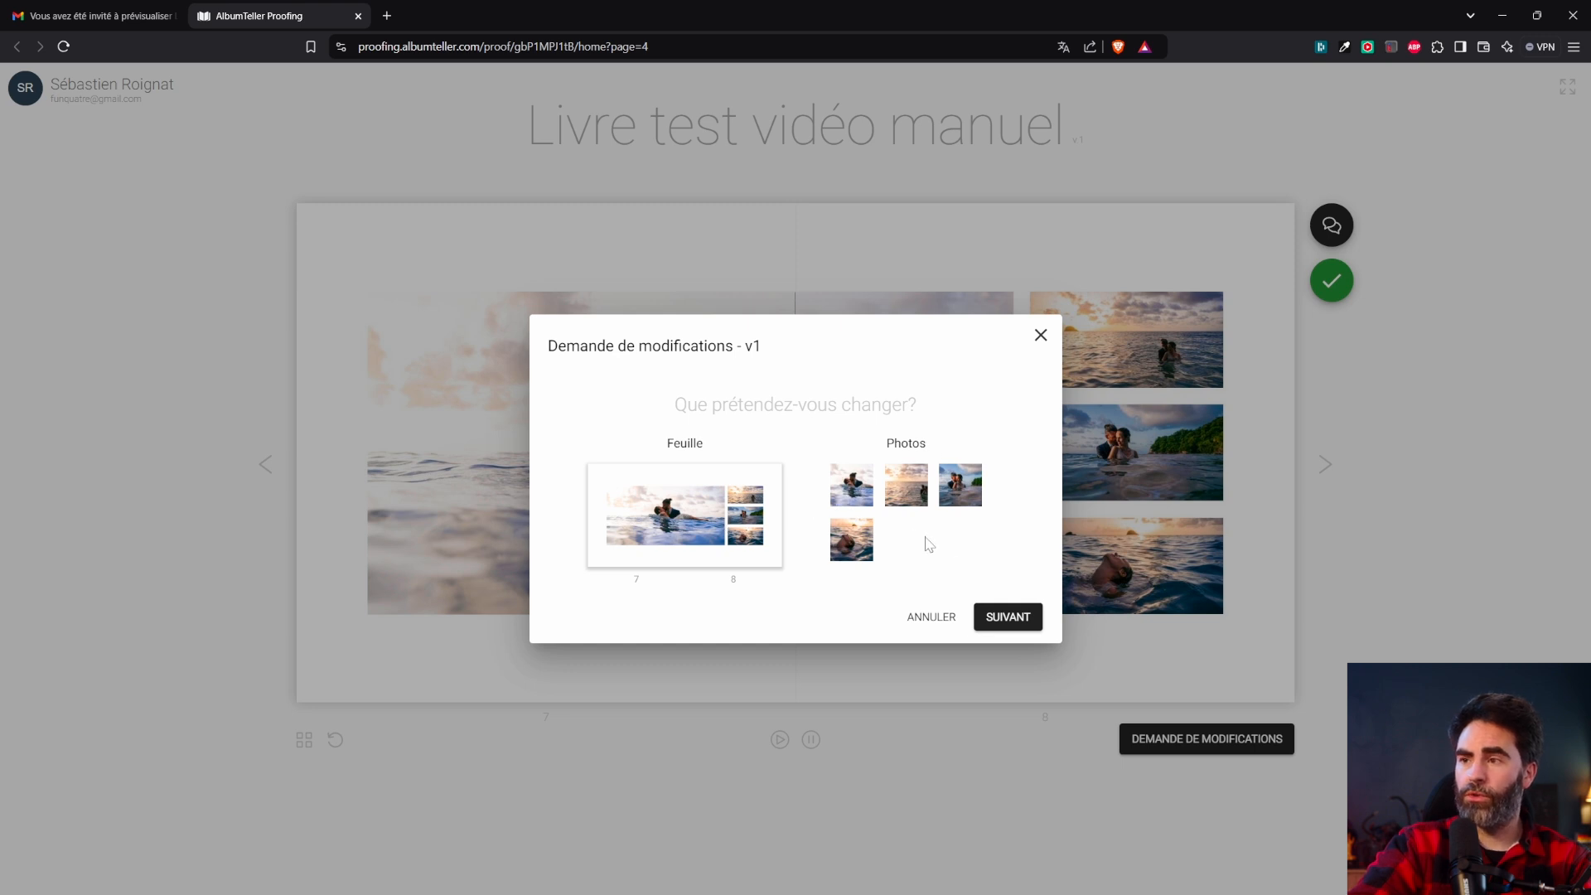
Request that NMDA-108.jpg be replaced, with the comment 'Par la photo 45'.
left_click(907, 495)
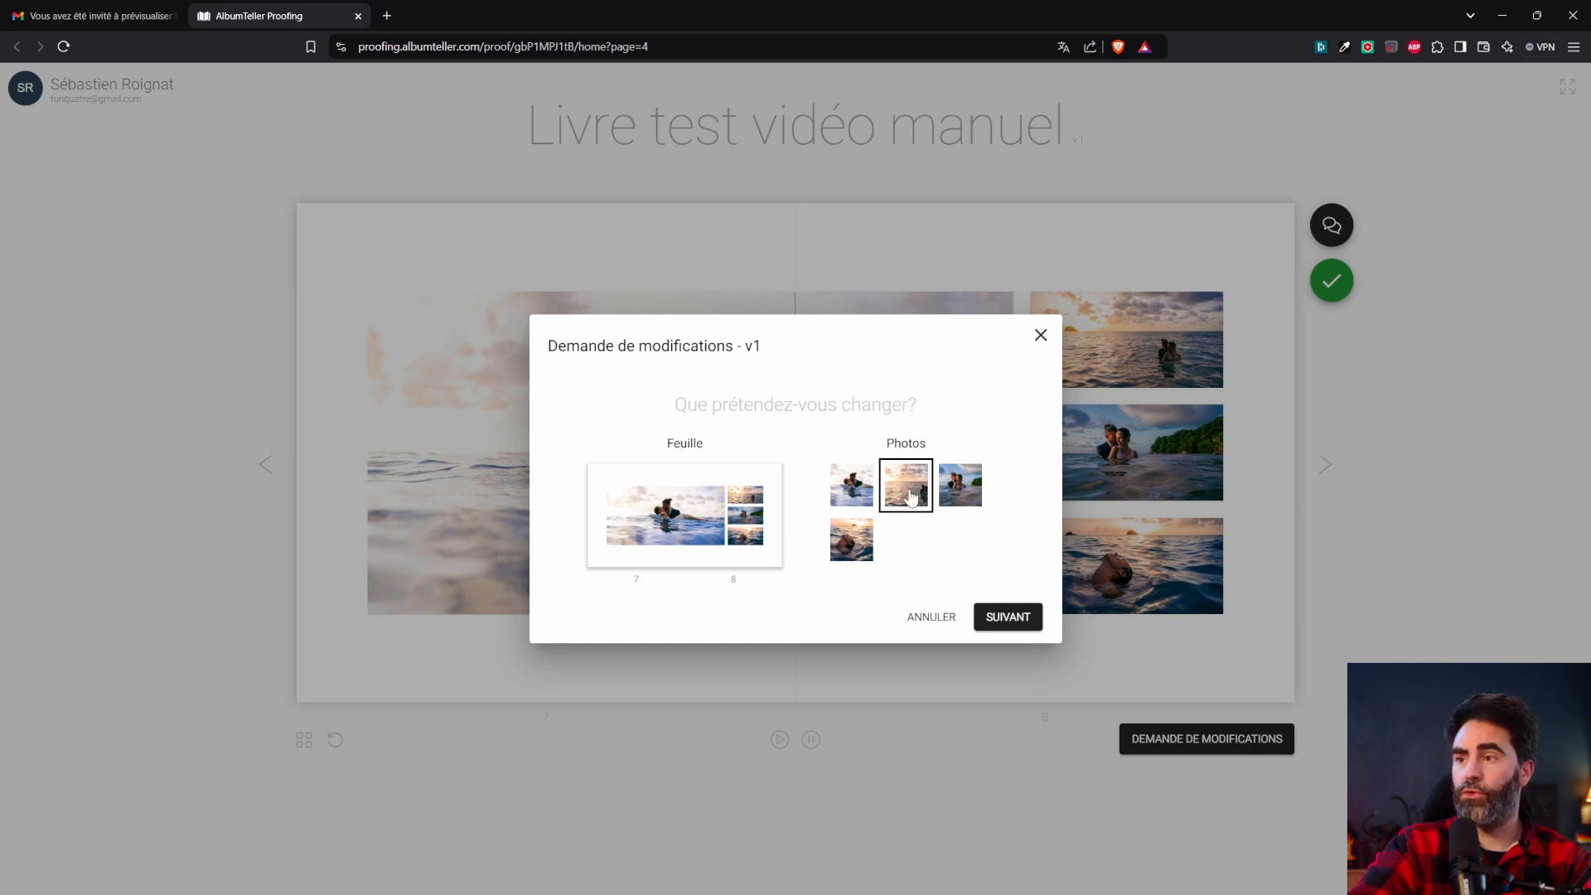
left_click(1005, 618)
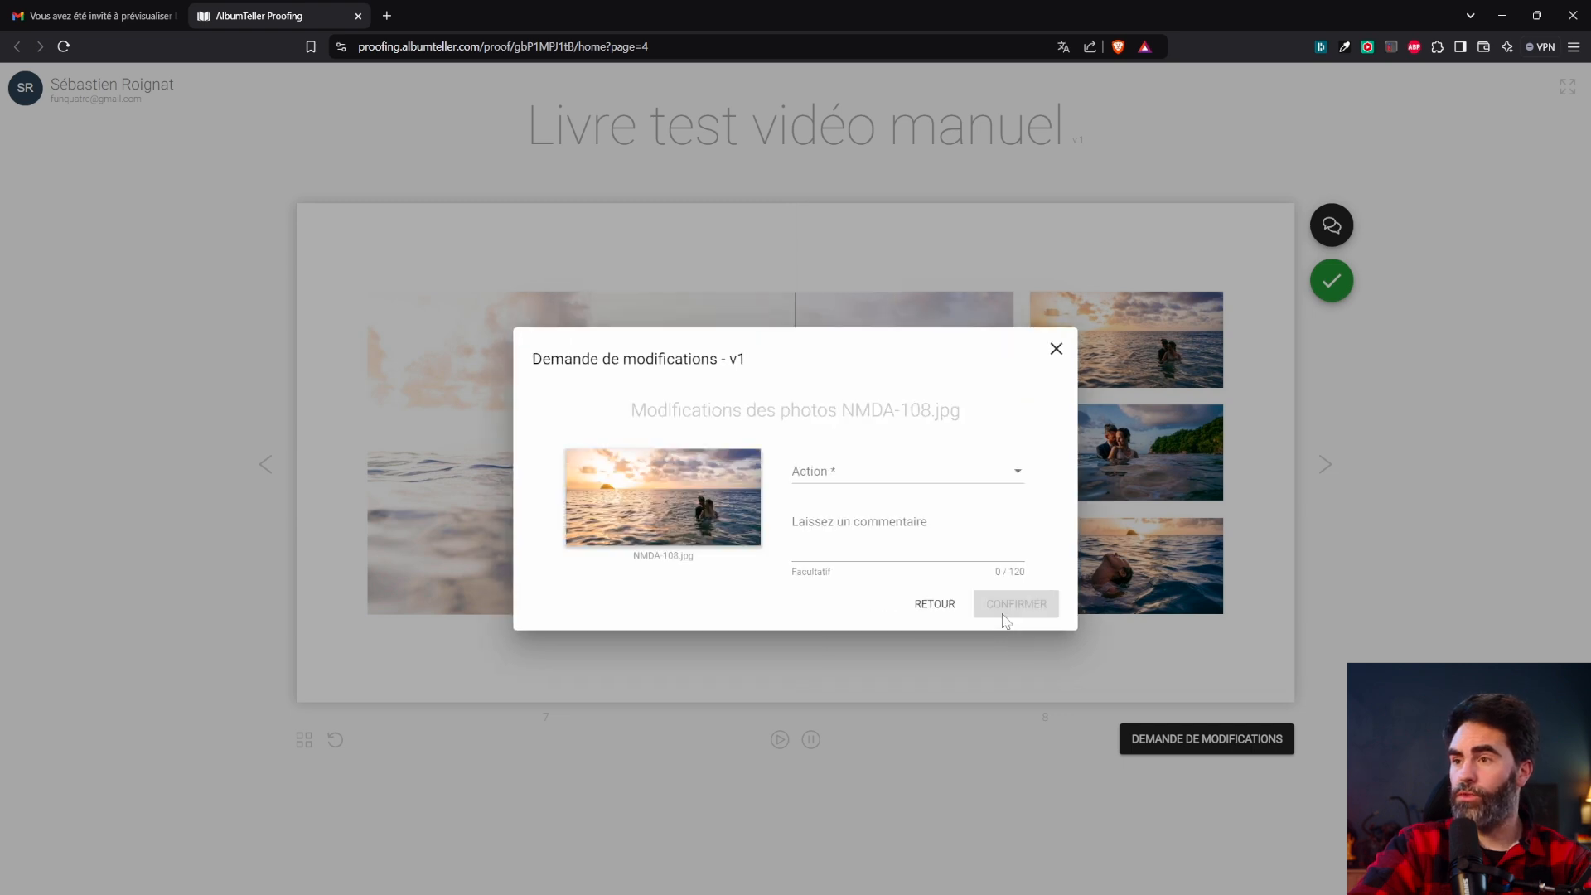
left_click(853, 489)
left_click(839, 514)
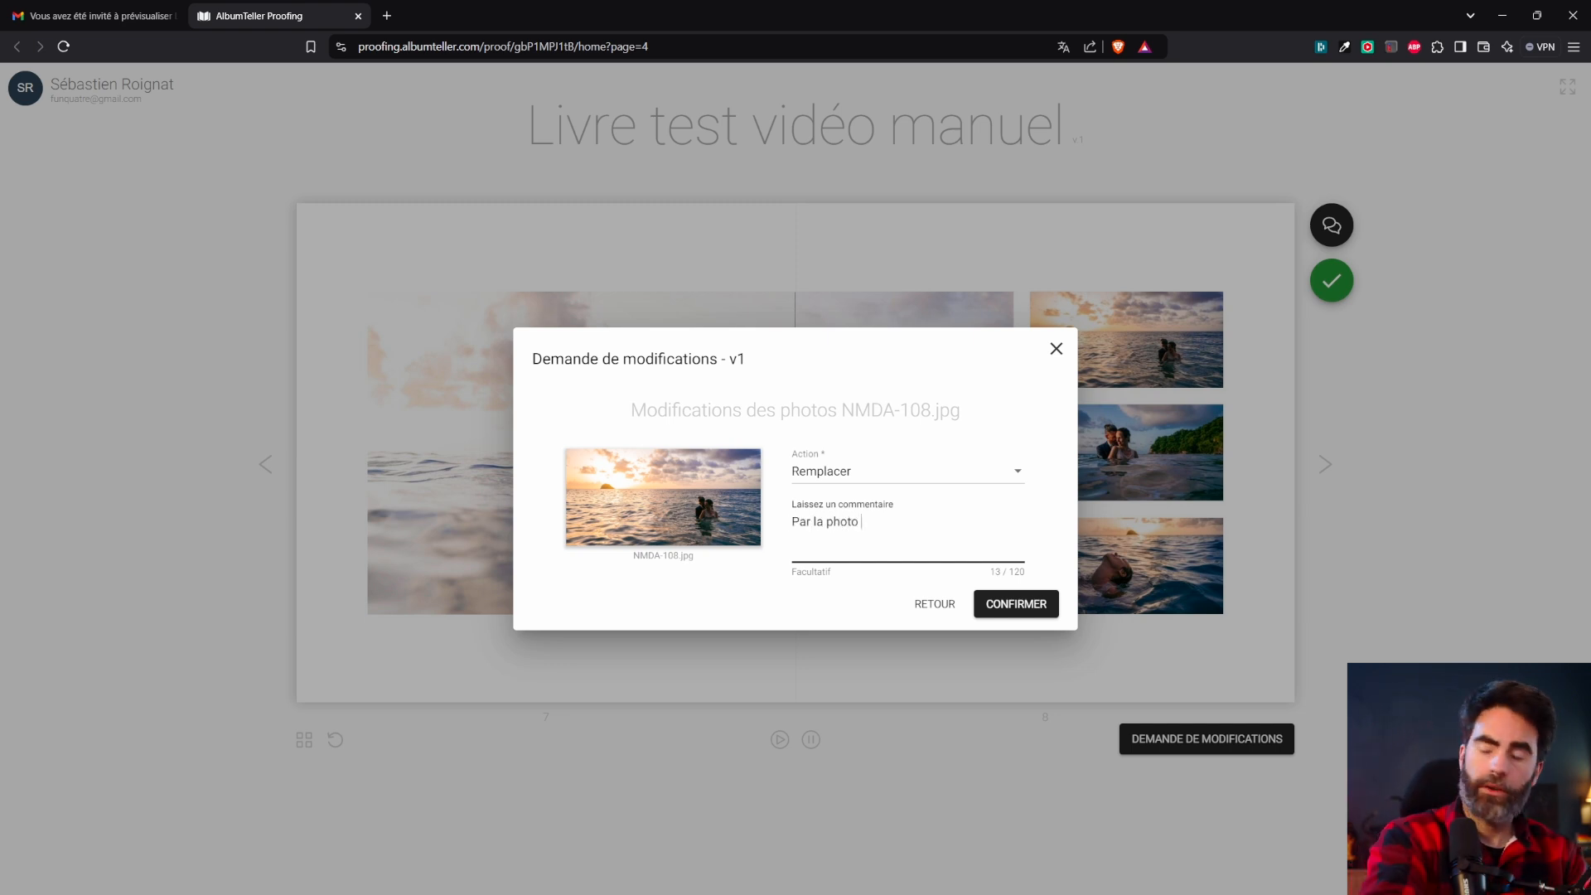
left_click(1016, 607)
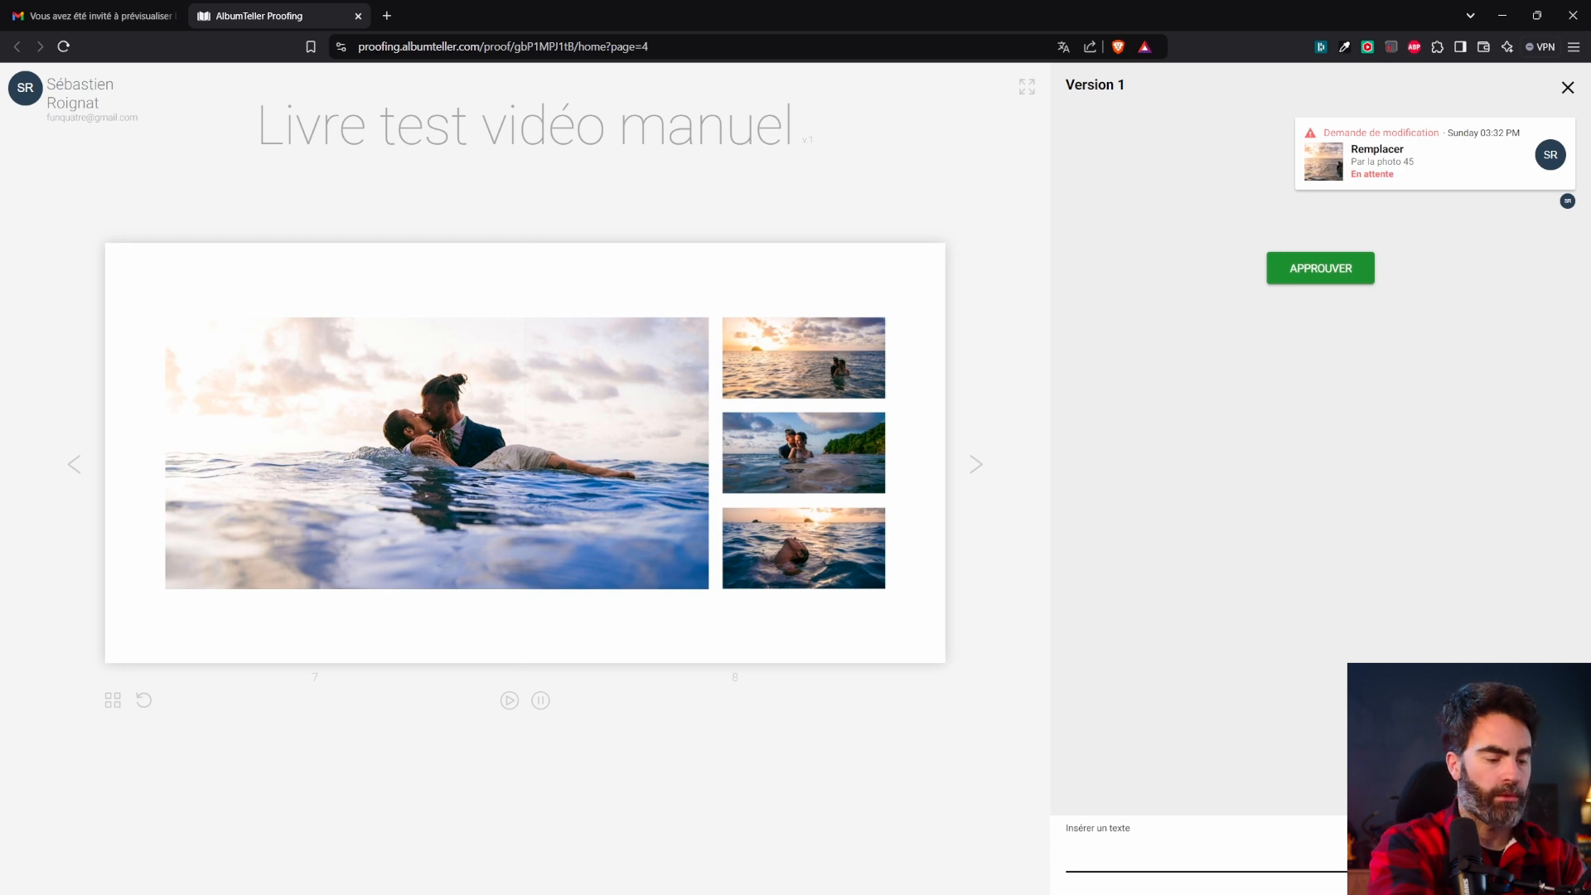
Close the upload confirmation and open 'Livre test vidéo manuel' from the projects board.
type("n boulot !")
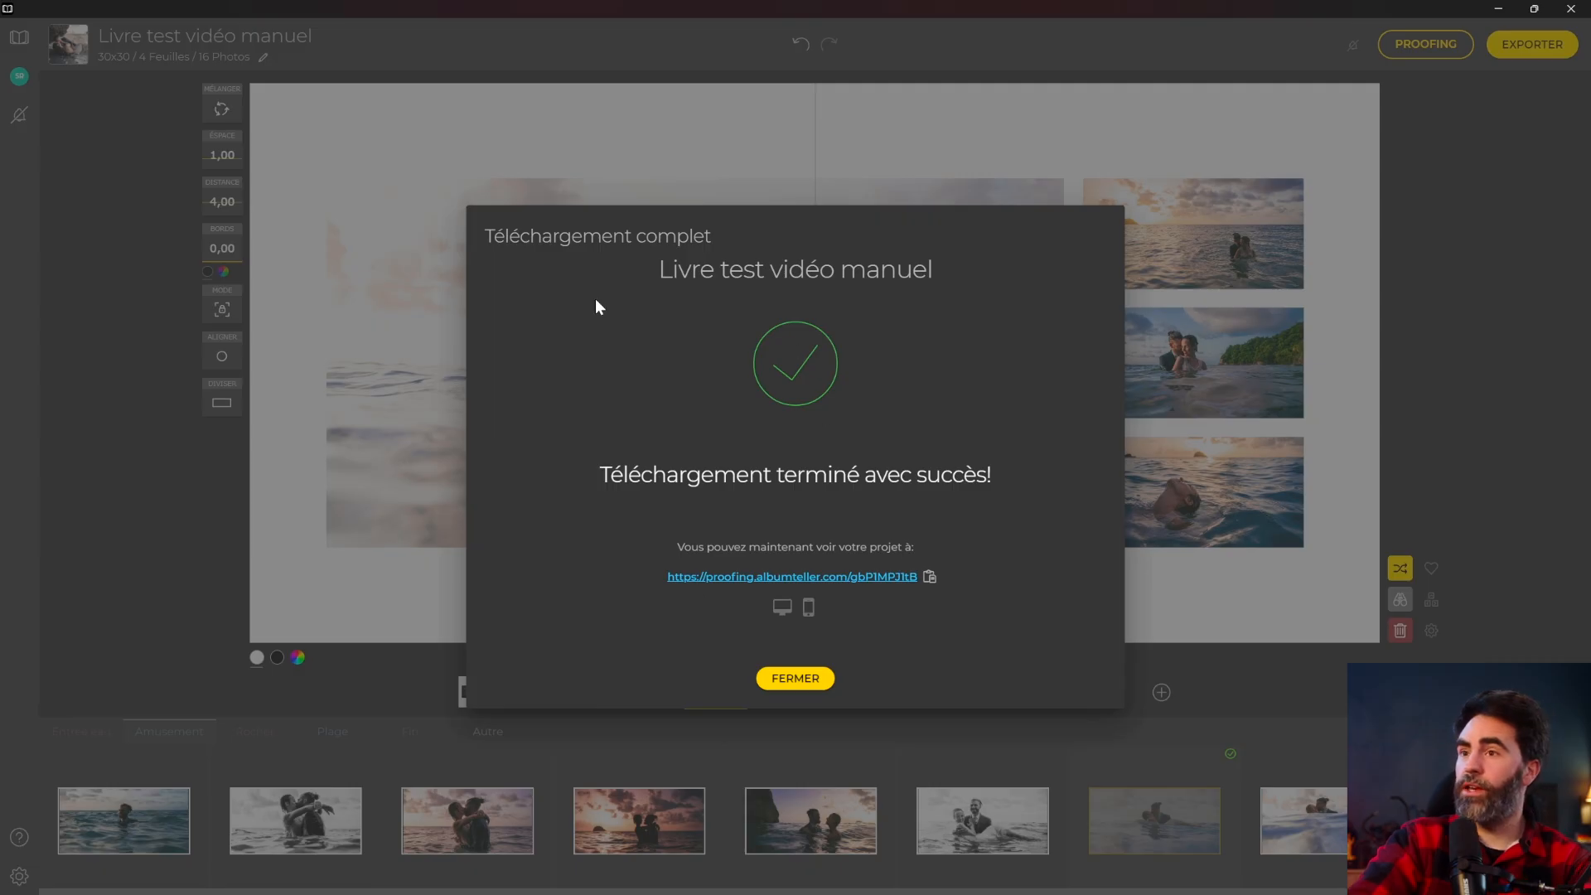
left_click(777, 686)
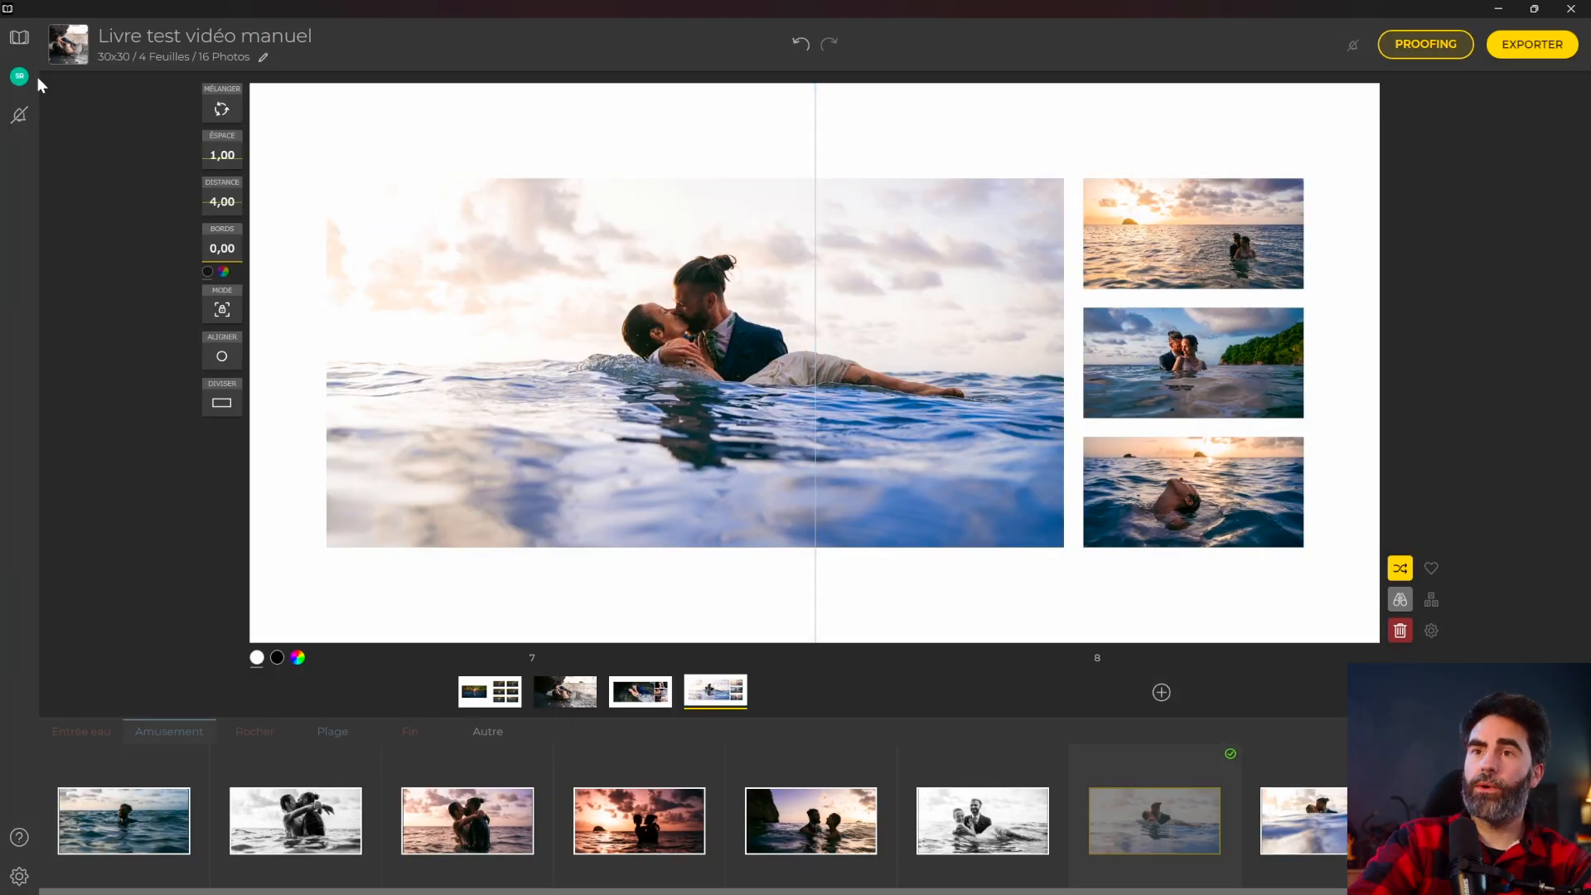
left_click(20, 38)
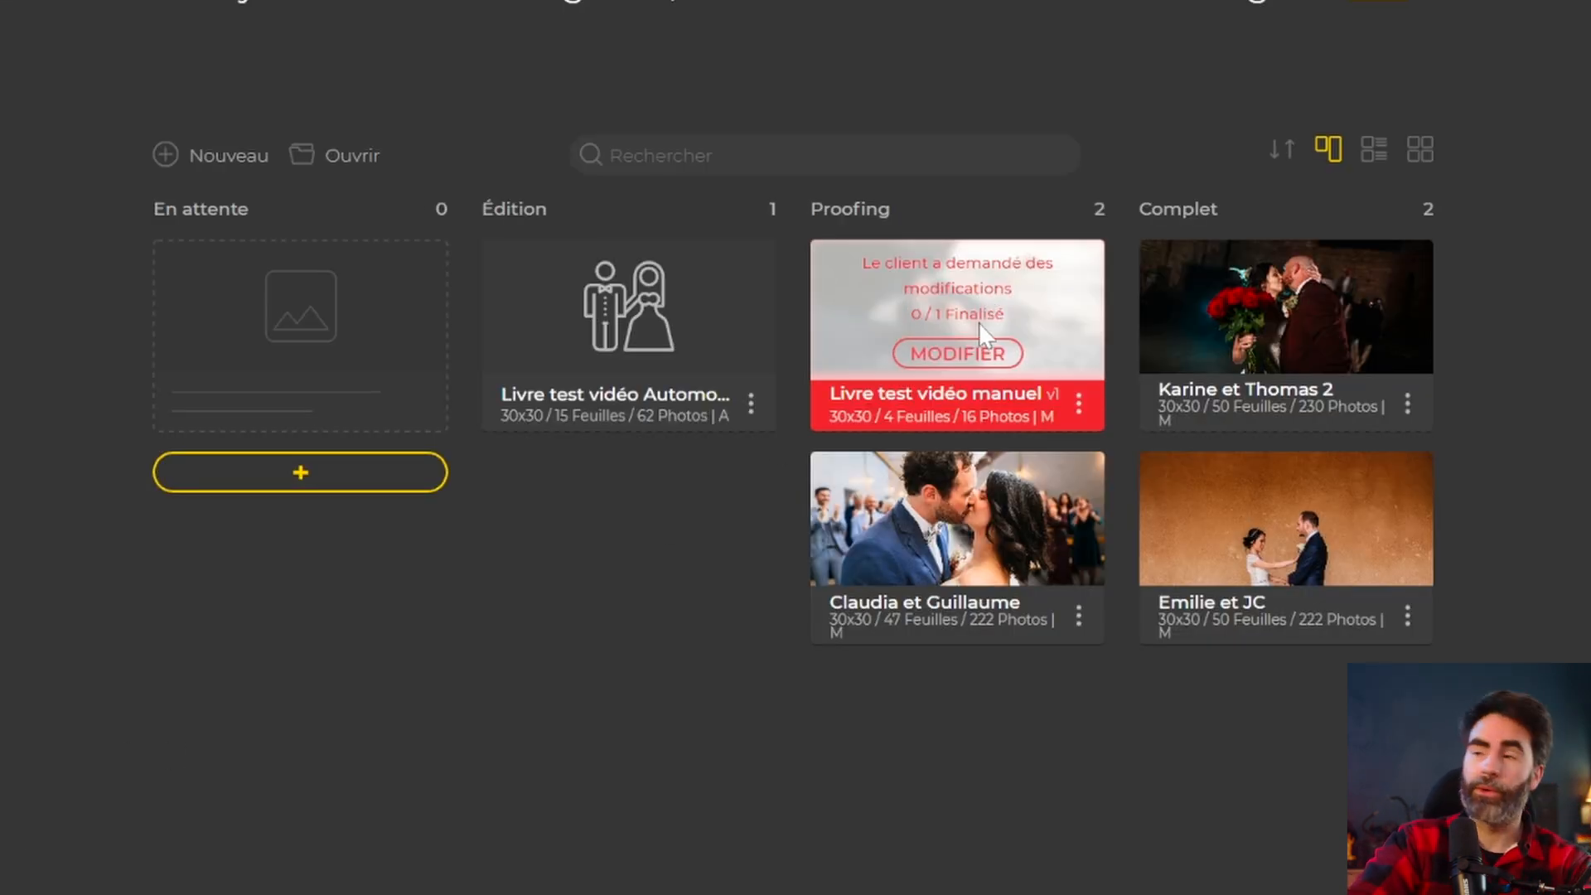
left_click(980, 353)
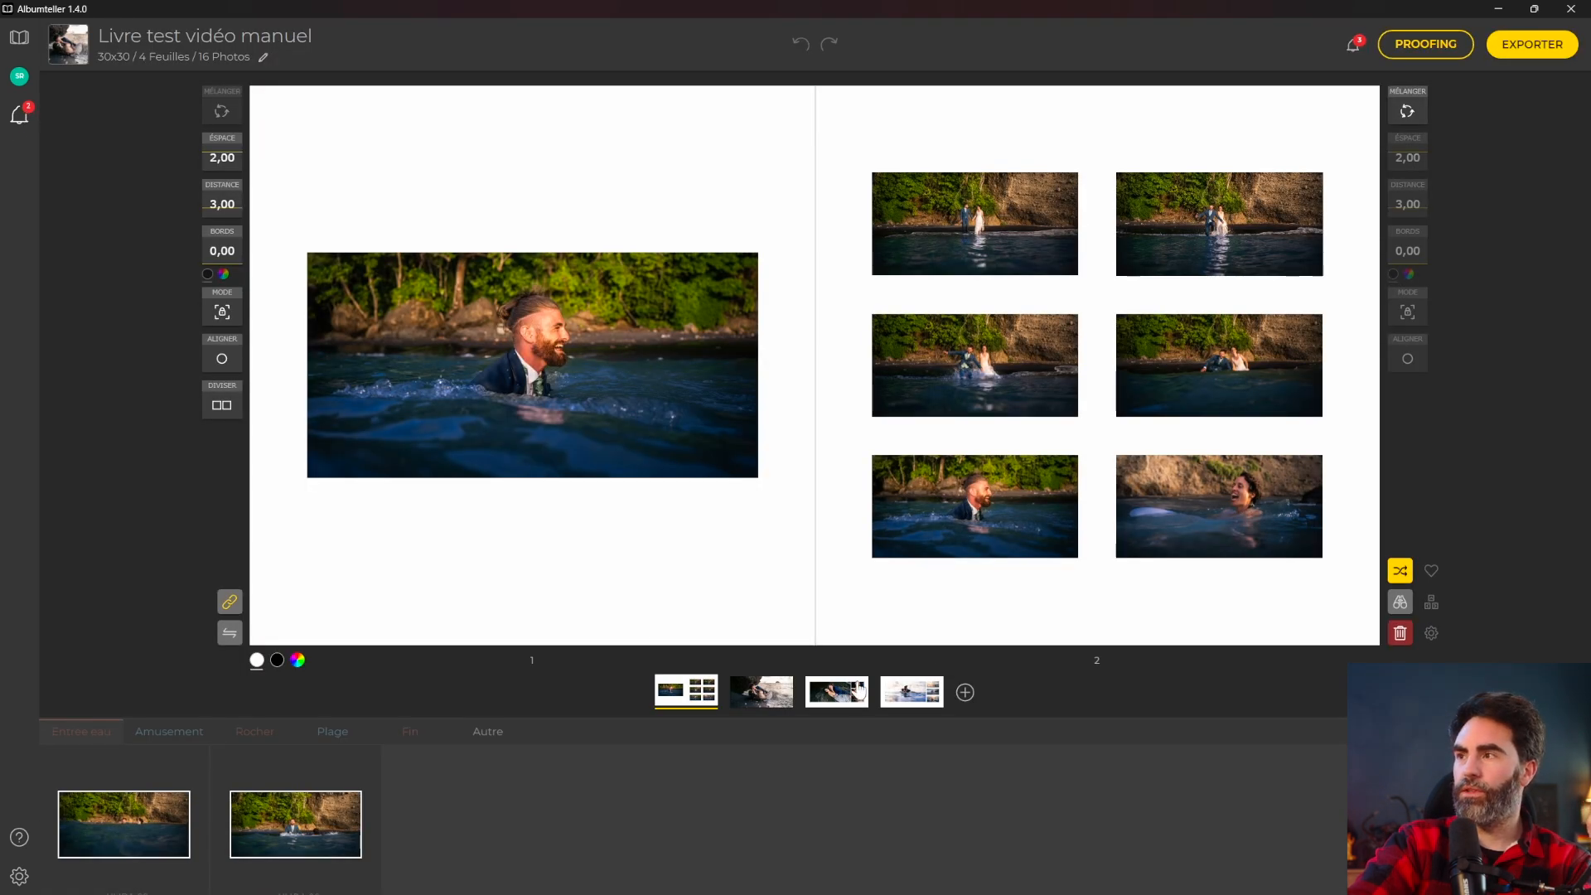
Replace the top-right sunset photo on spread 7–8 with NMDA-90.
left_click(1354, 48)
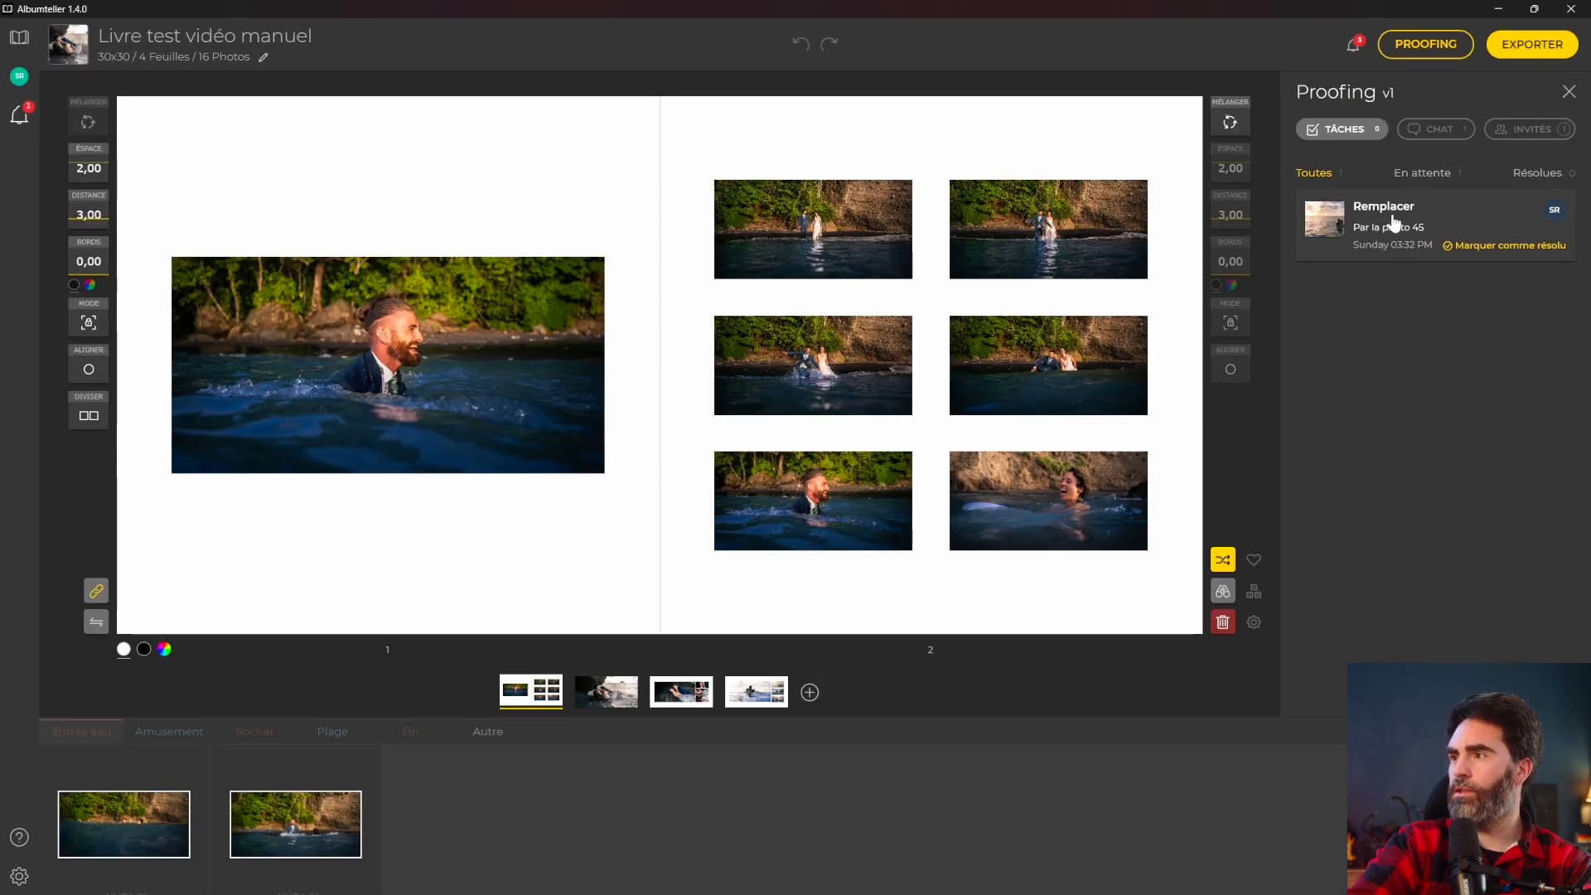
left_click(1391, 215)
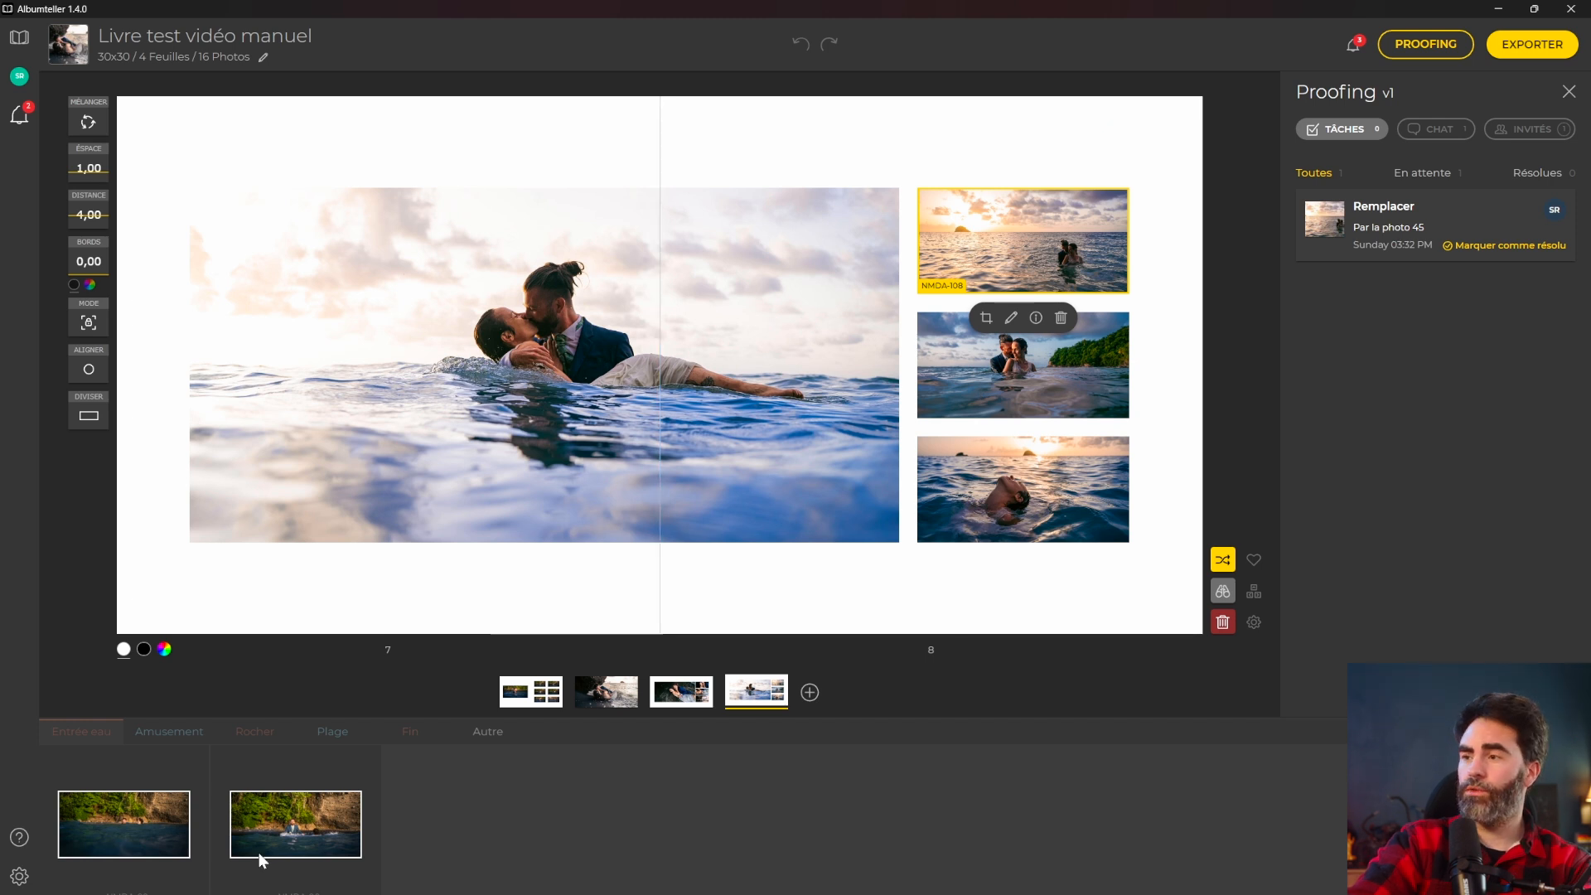
left_click(285, 812)
left_click_drag(281, 812, 1022, 240)
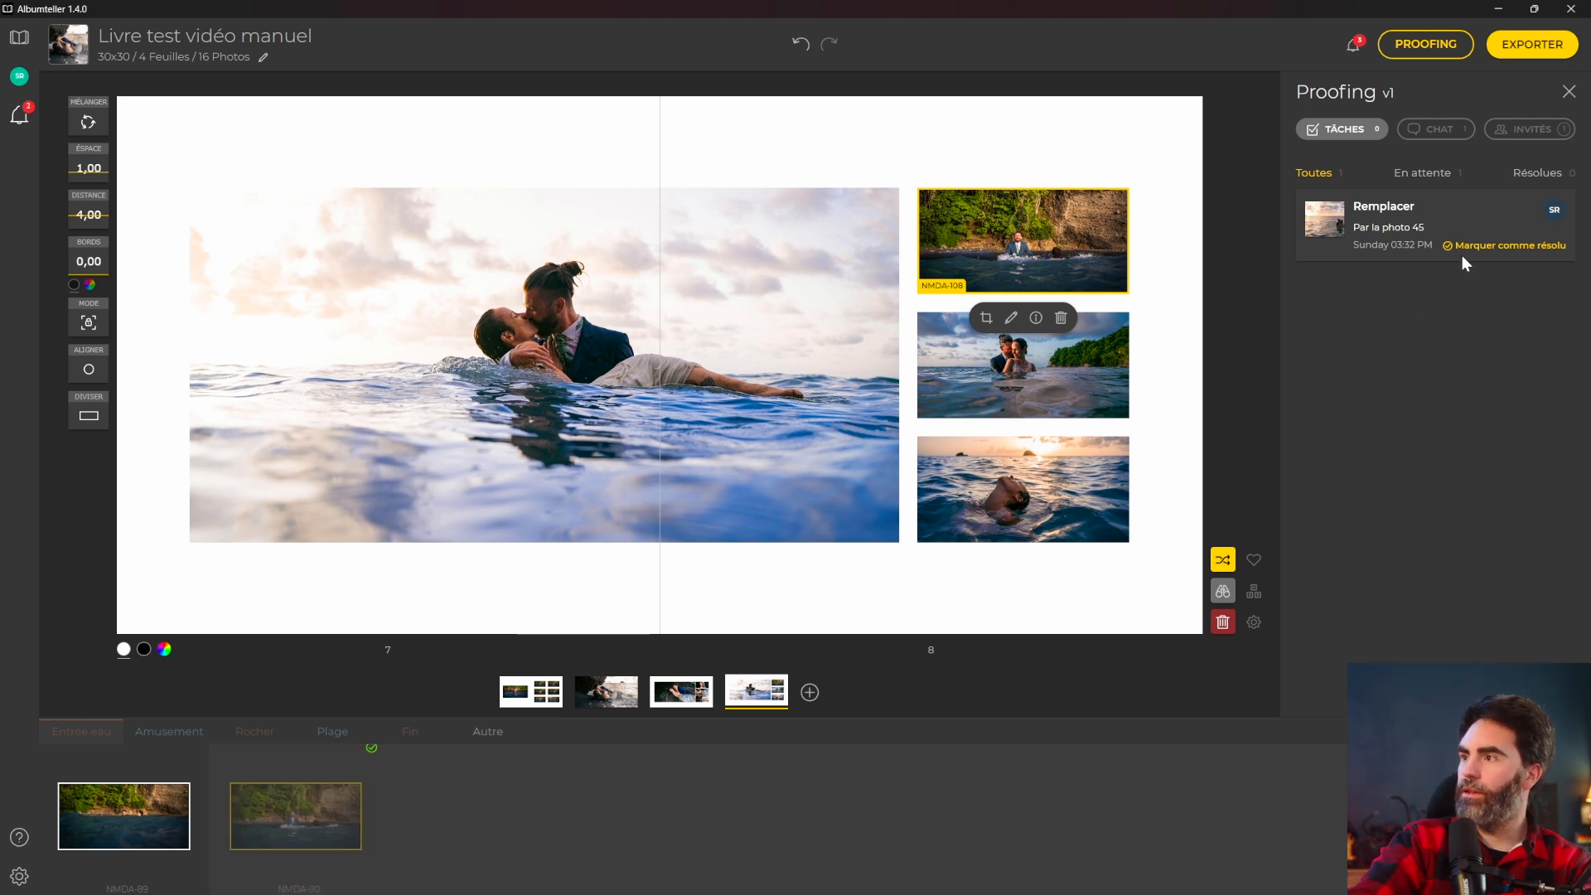
Mark the client's replacement task resolved and publish the proofing update.
left_click(1484, 246)
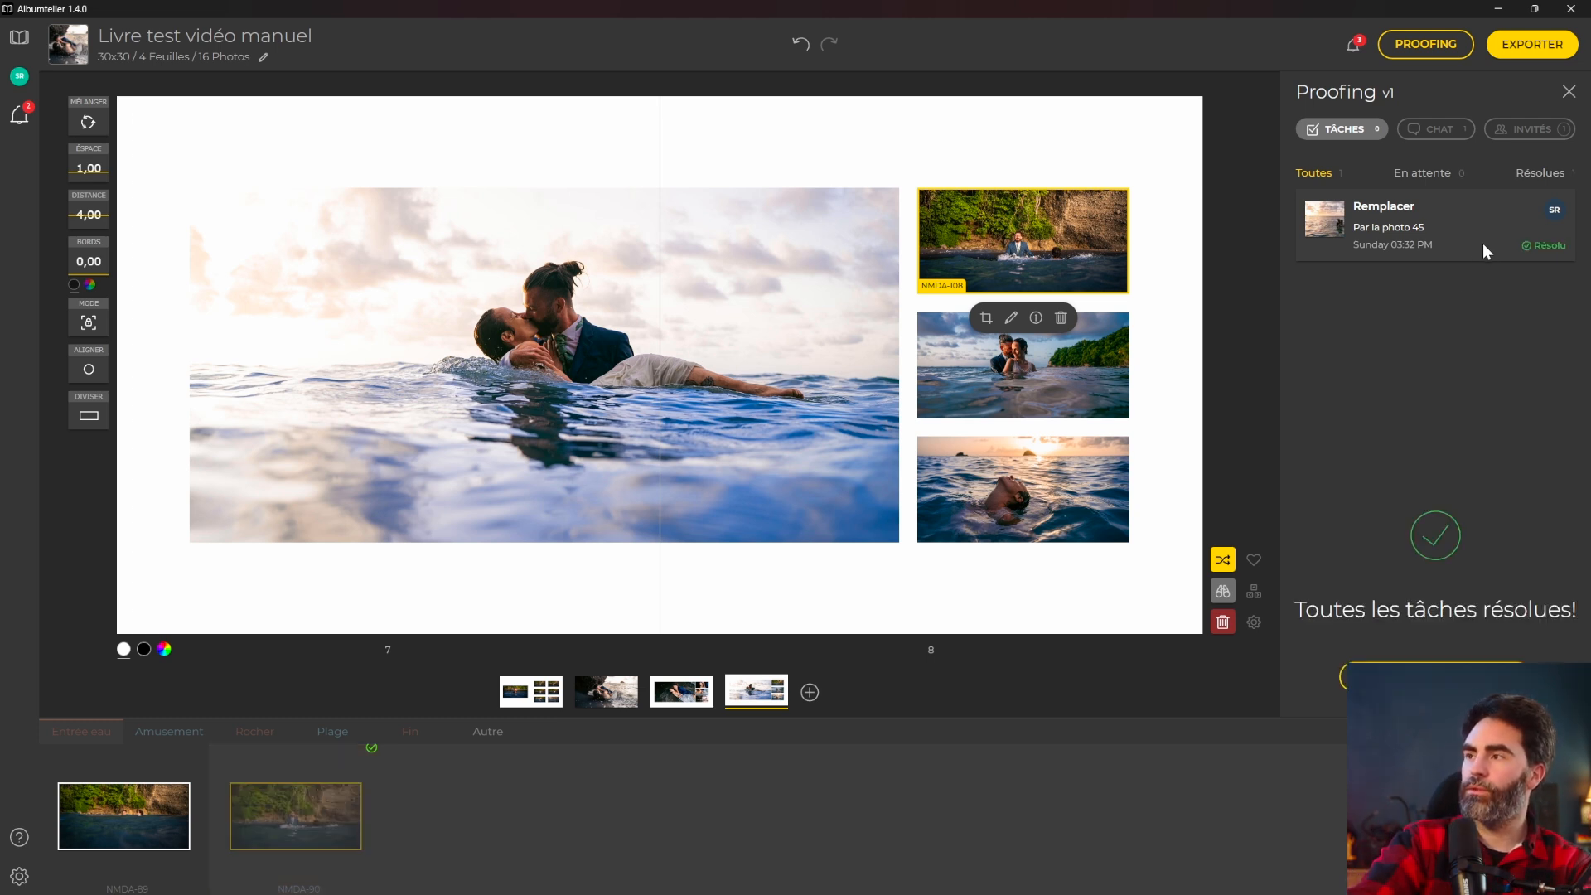
left_click(1439, 136)
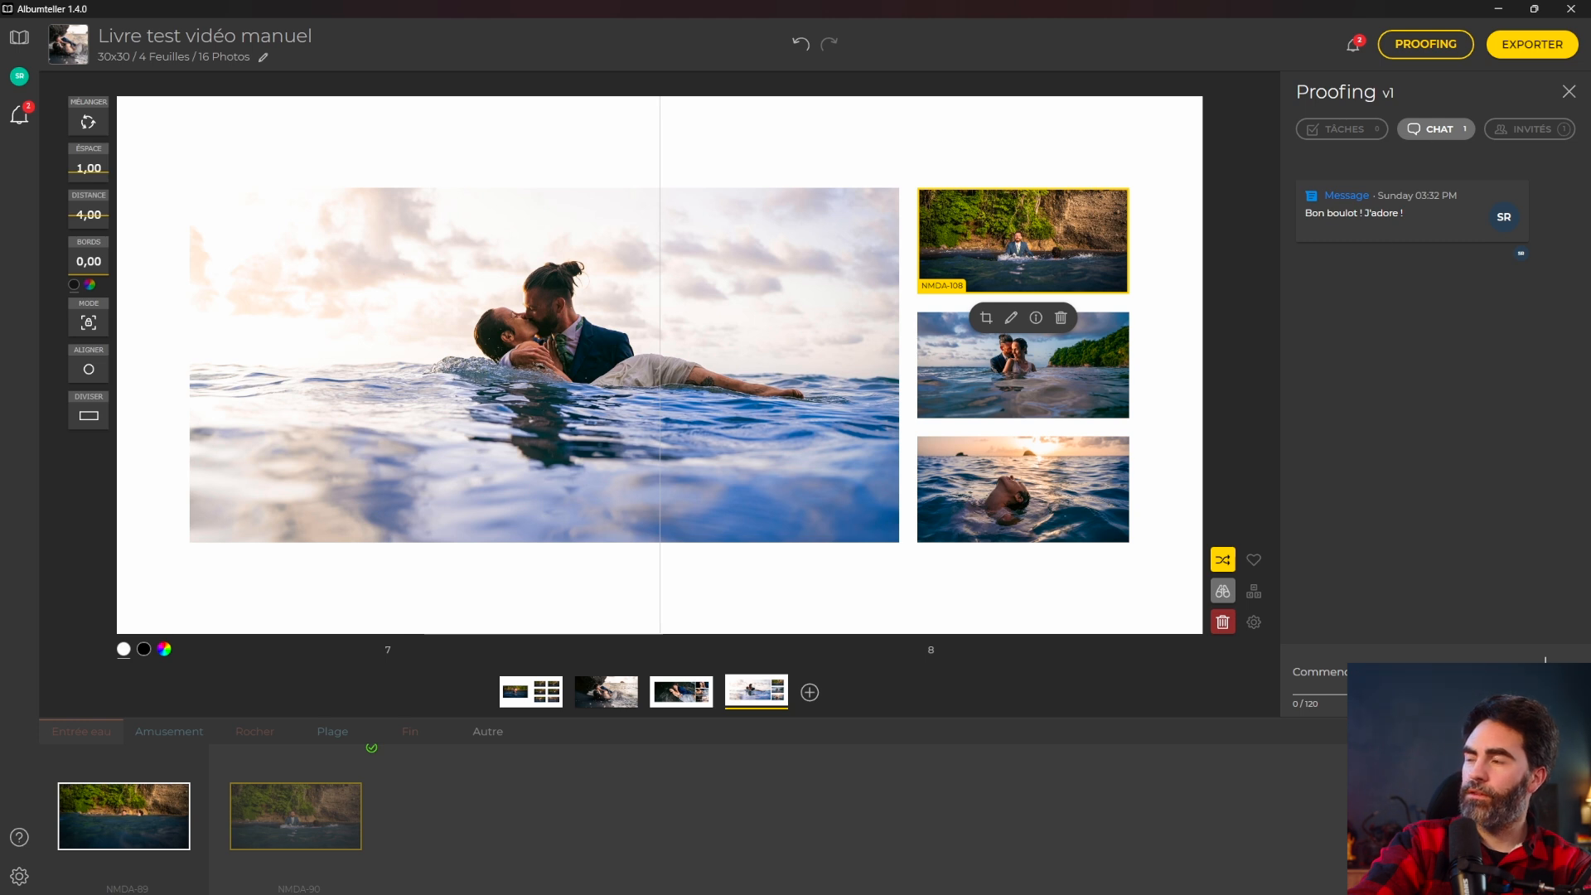
left_click(1359, 131)
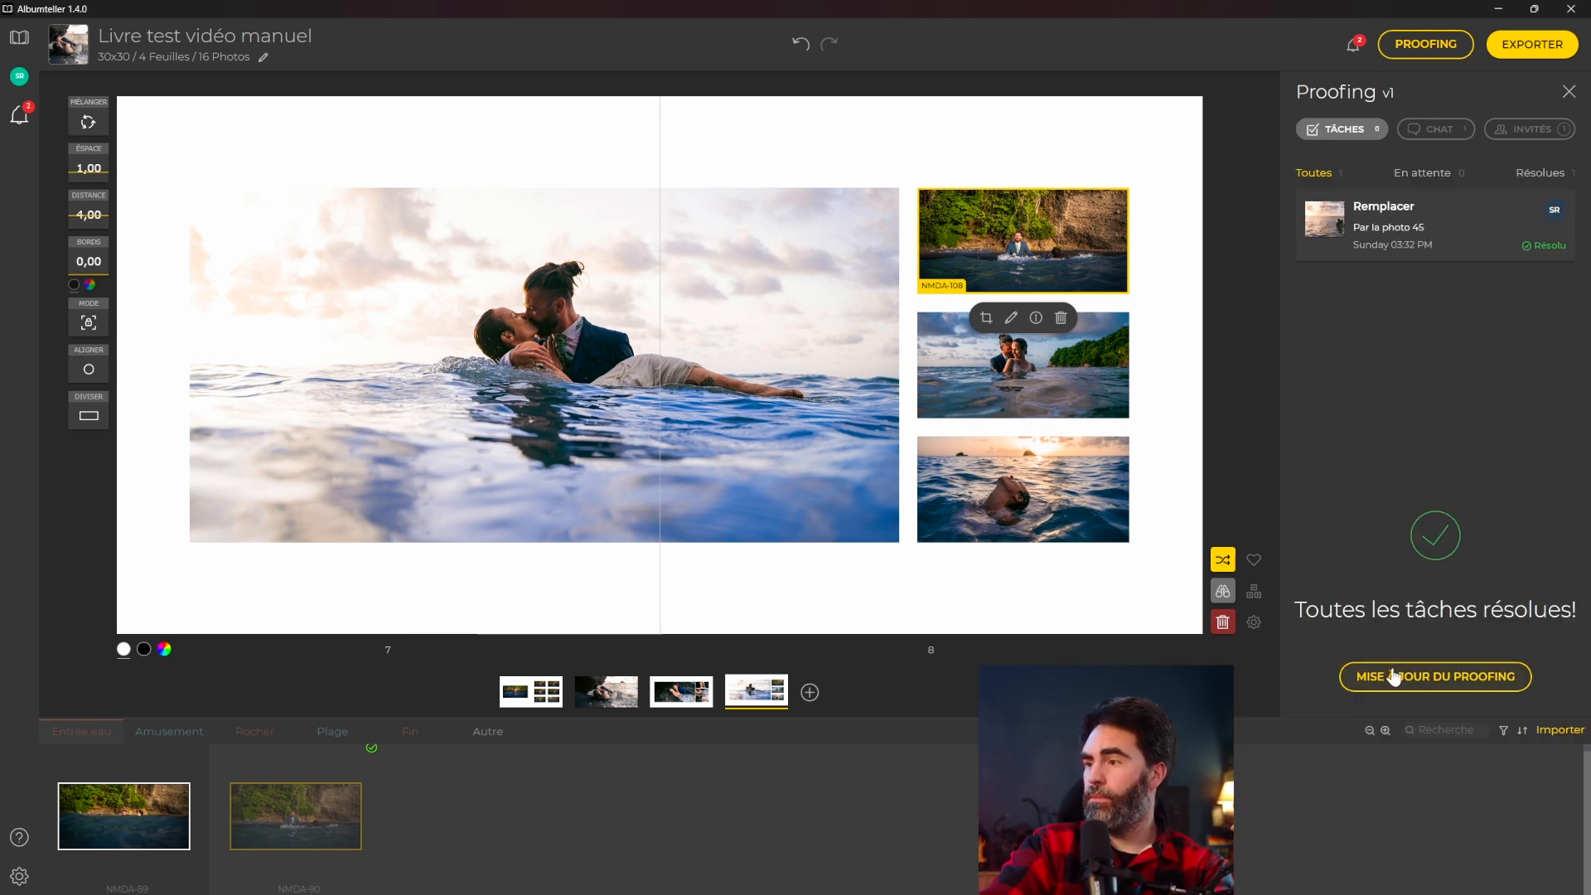
left_click(1391, 673)
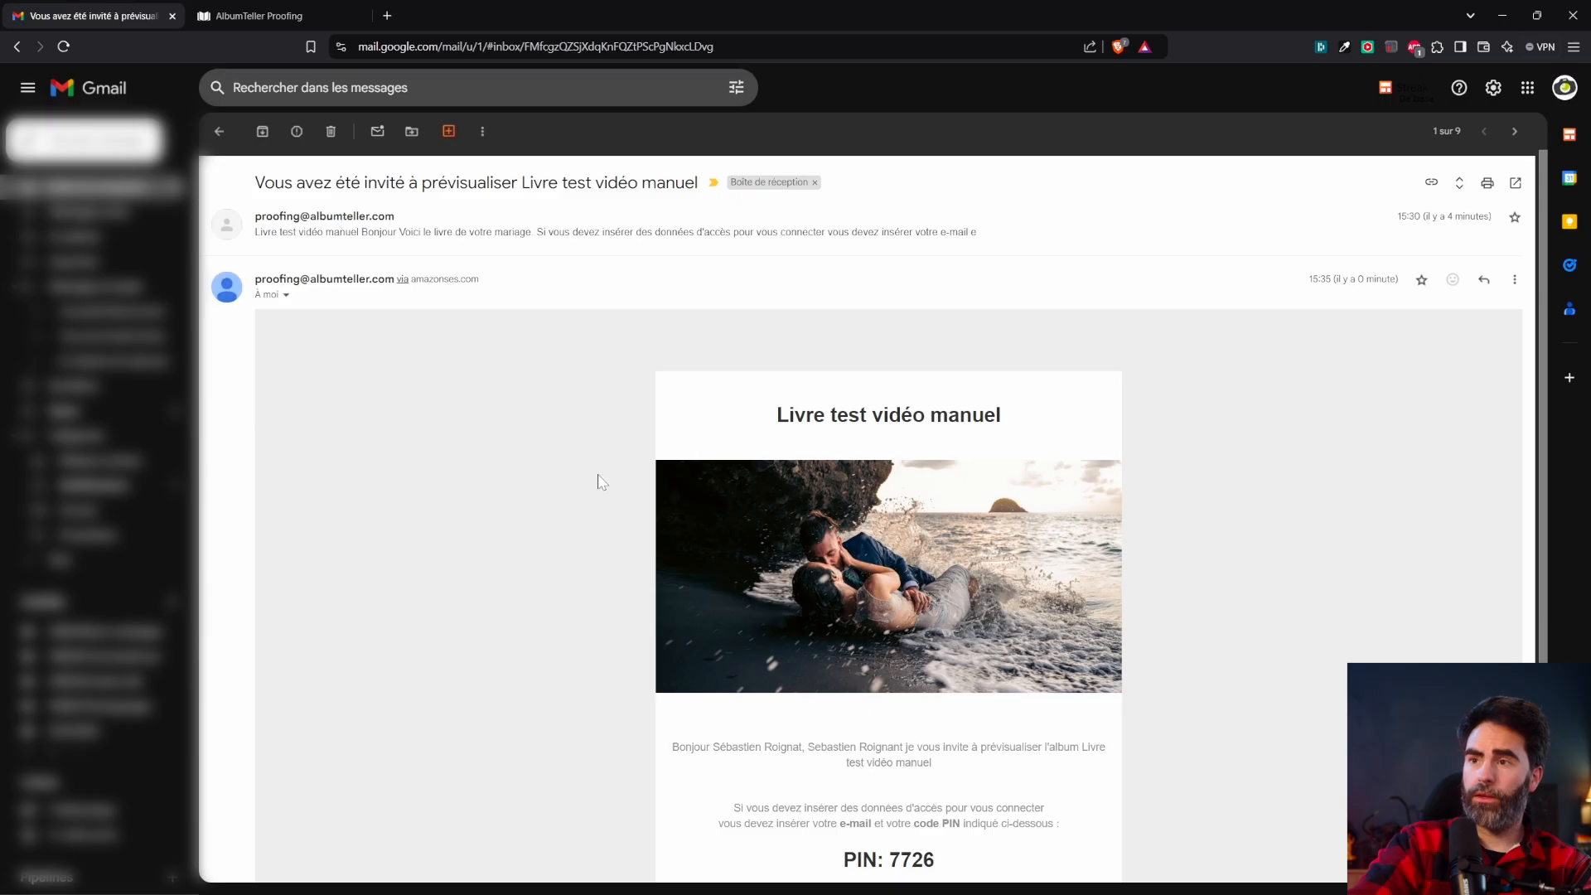
scroll(633, 493, "down", 3)
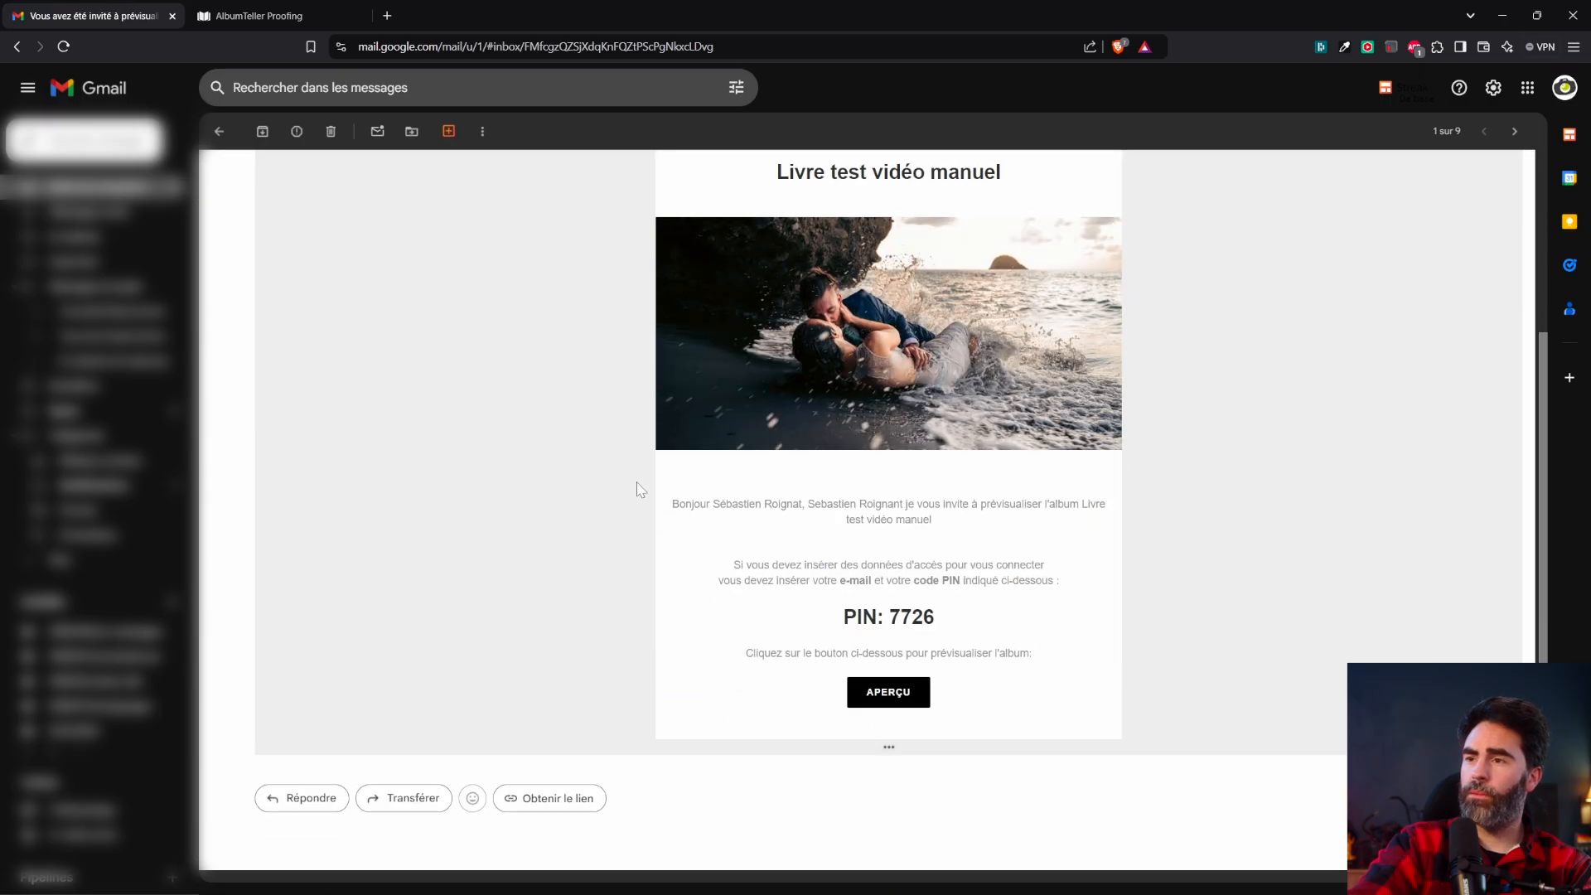
Open version 2 of the proof from the Gmail invitation to view spread 7–8.
scroll(828, 480, "up", 1)
left_click_drag(886, 580, 944, 644)
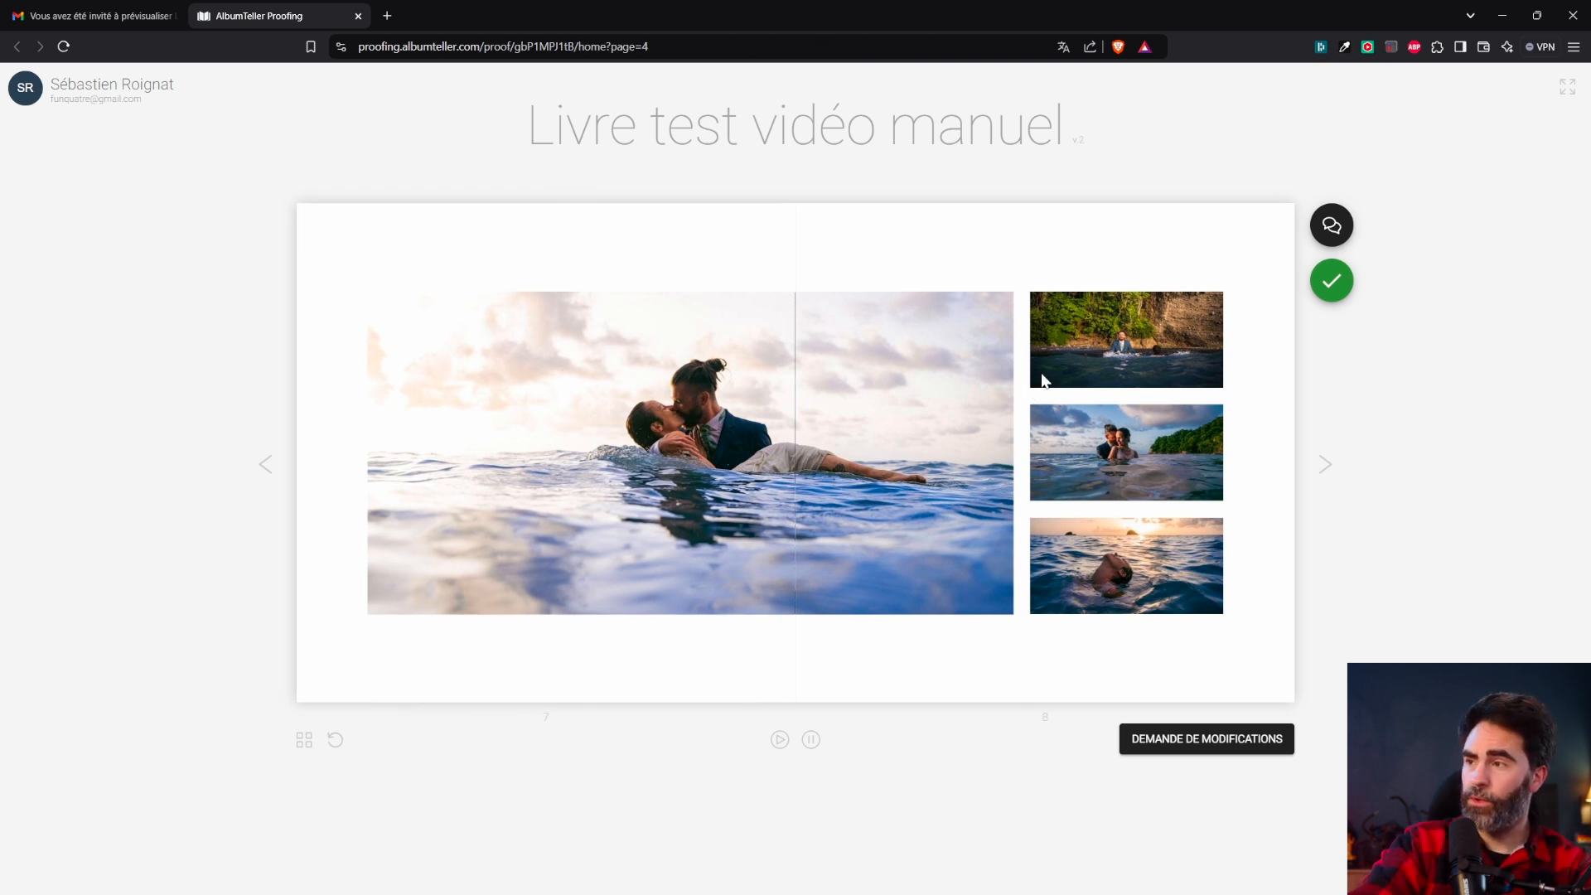
Approve version 2 of 'Livre test vidéo manuel' as the client and close the confirmation messages.
left_click(1330, 288)
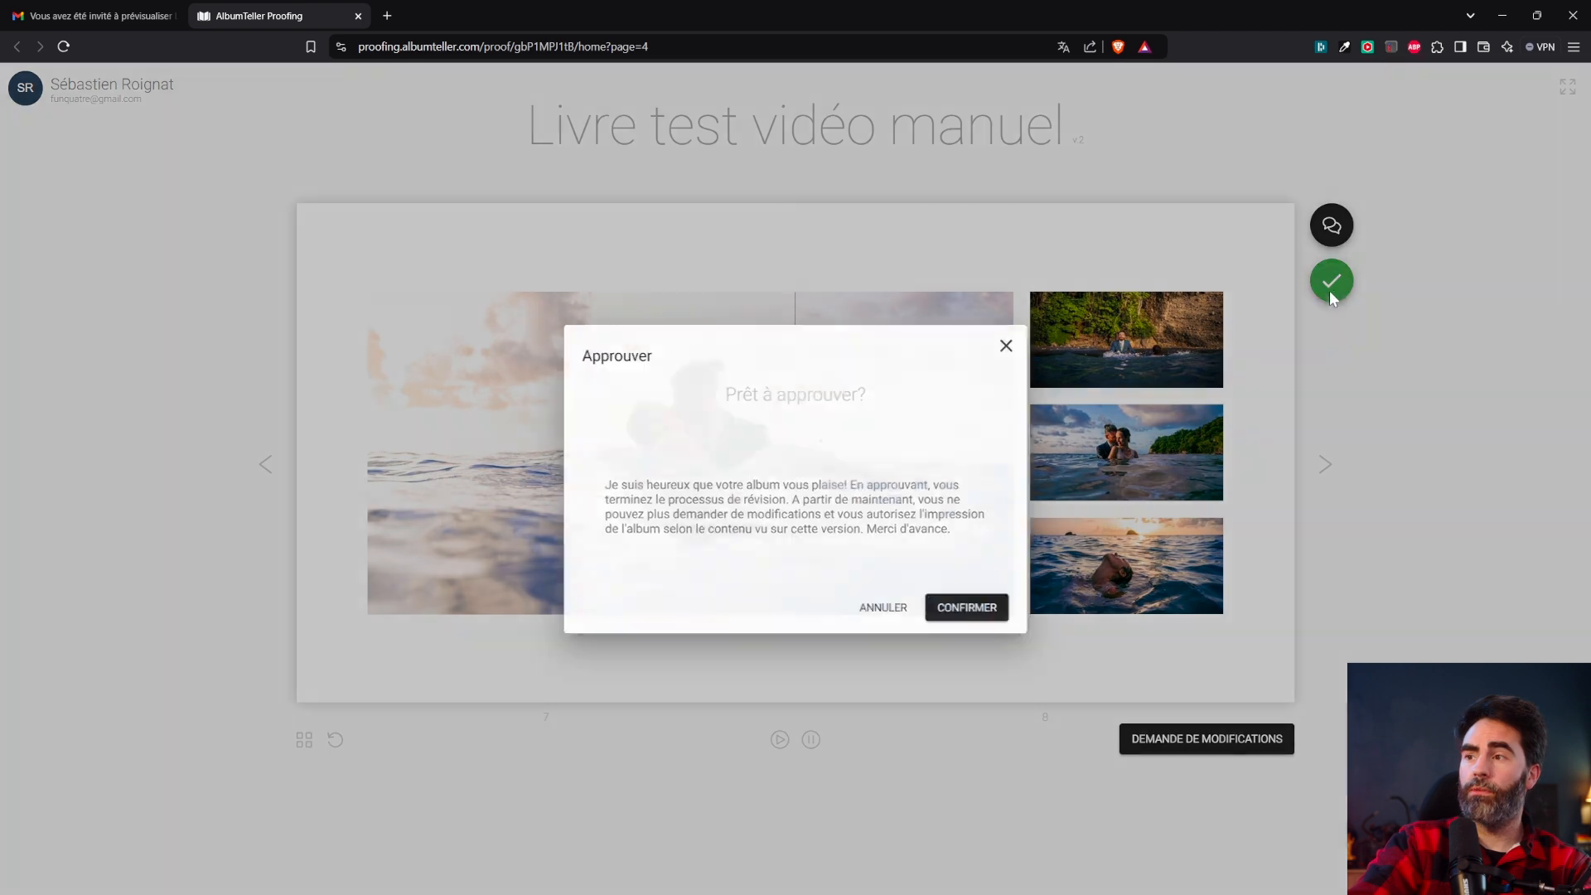
left_click(969, 609)
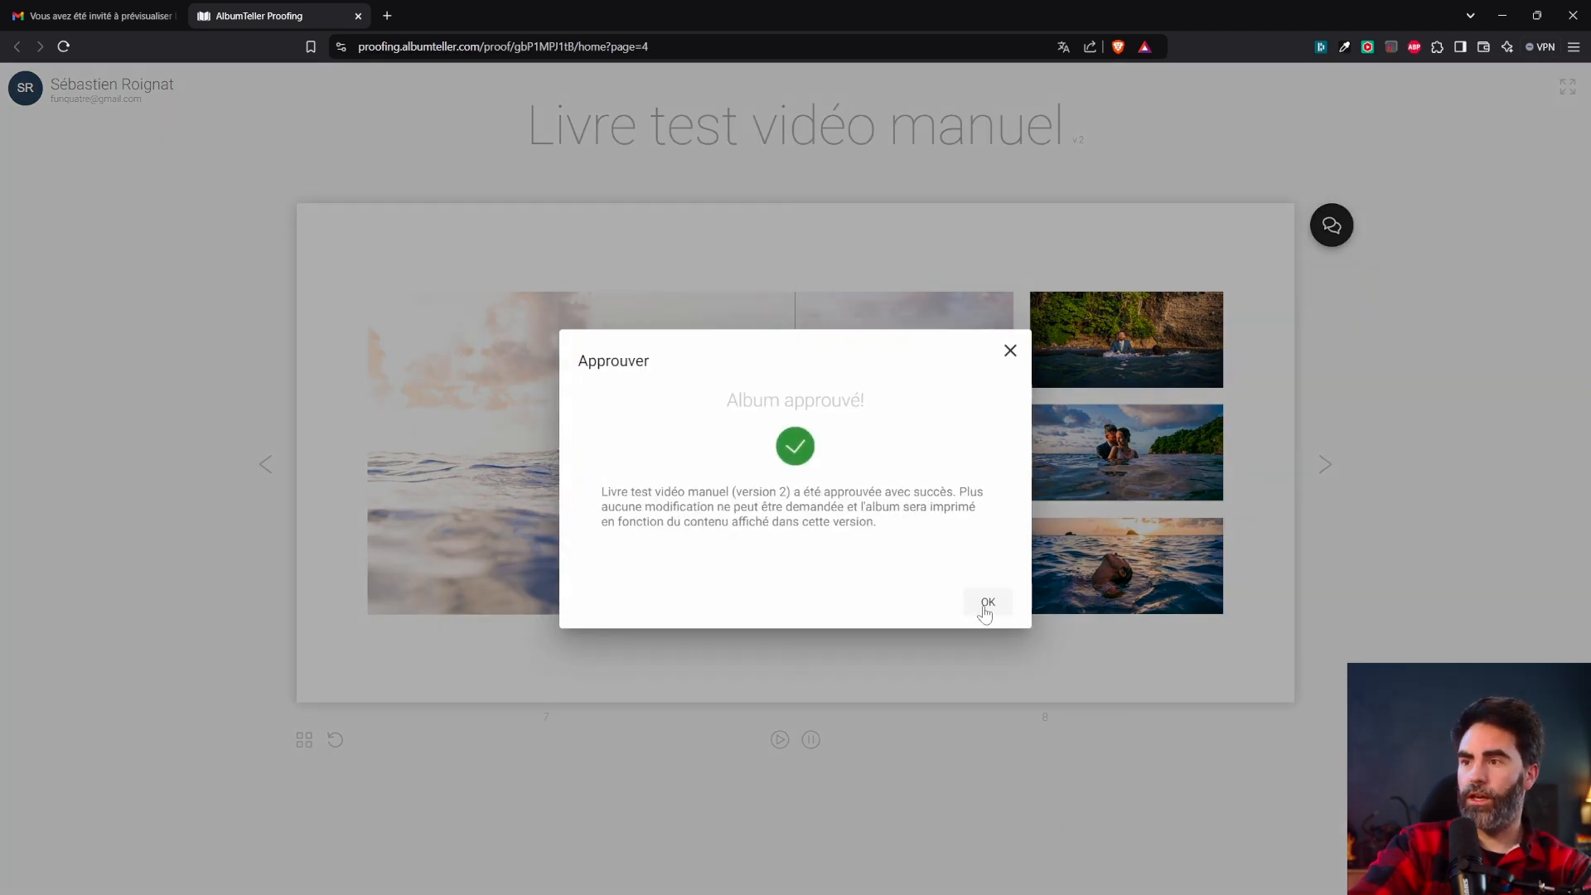
left_click(986, 604)
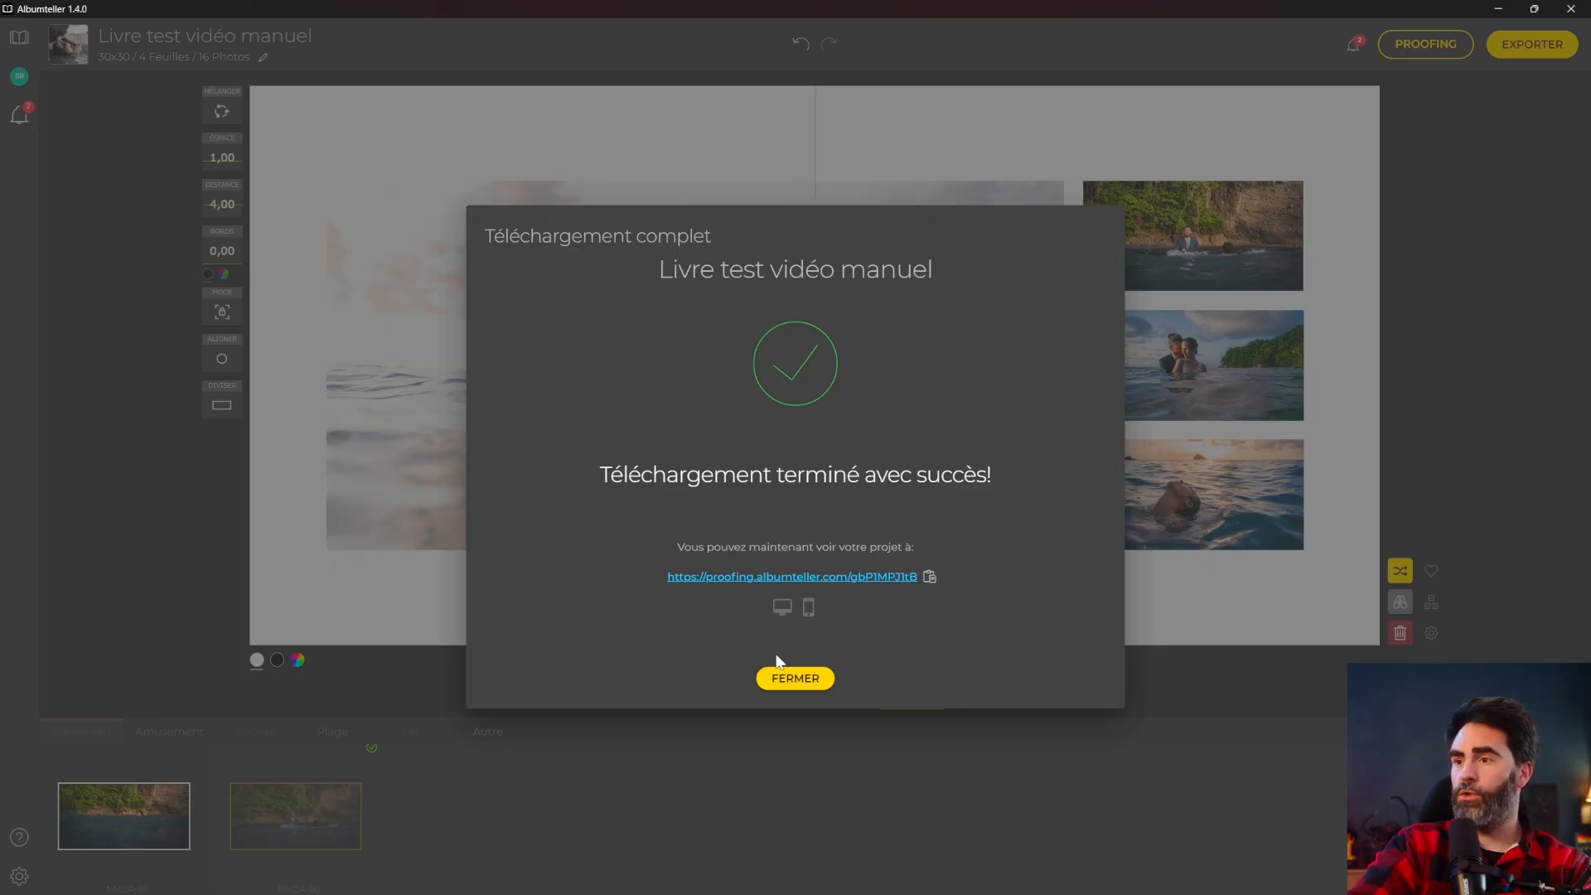
left_click(783, 681)
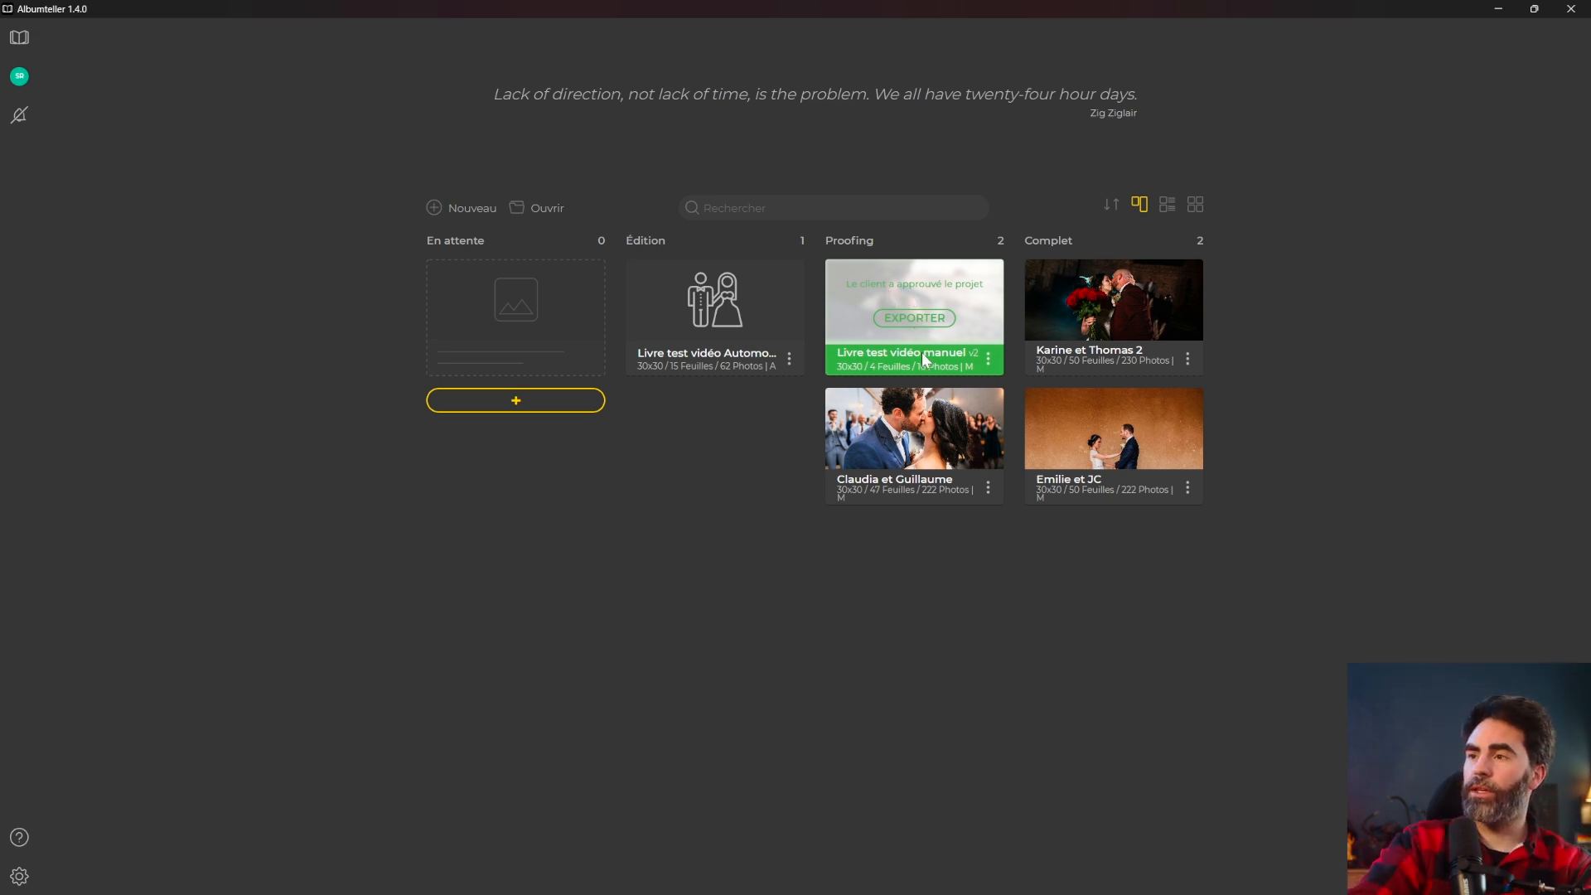
Start exporting the approved project and show the pre-export problem list (NMDA-91.jpg reused, NMDA-131.jpg at 64%).
left_click(915, 318)
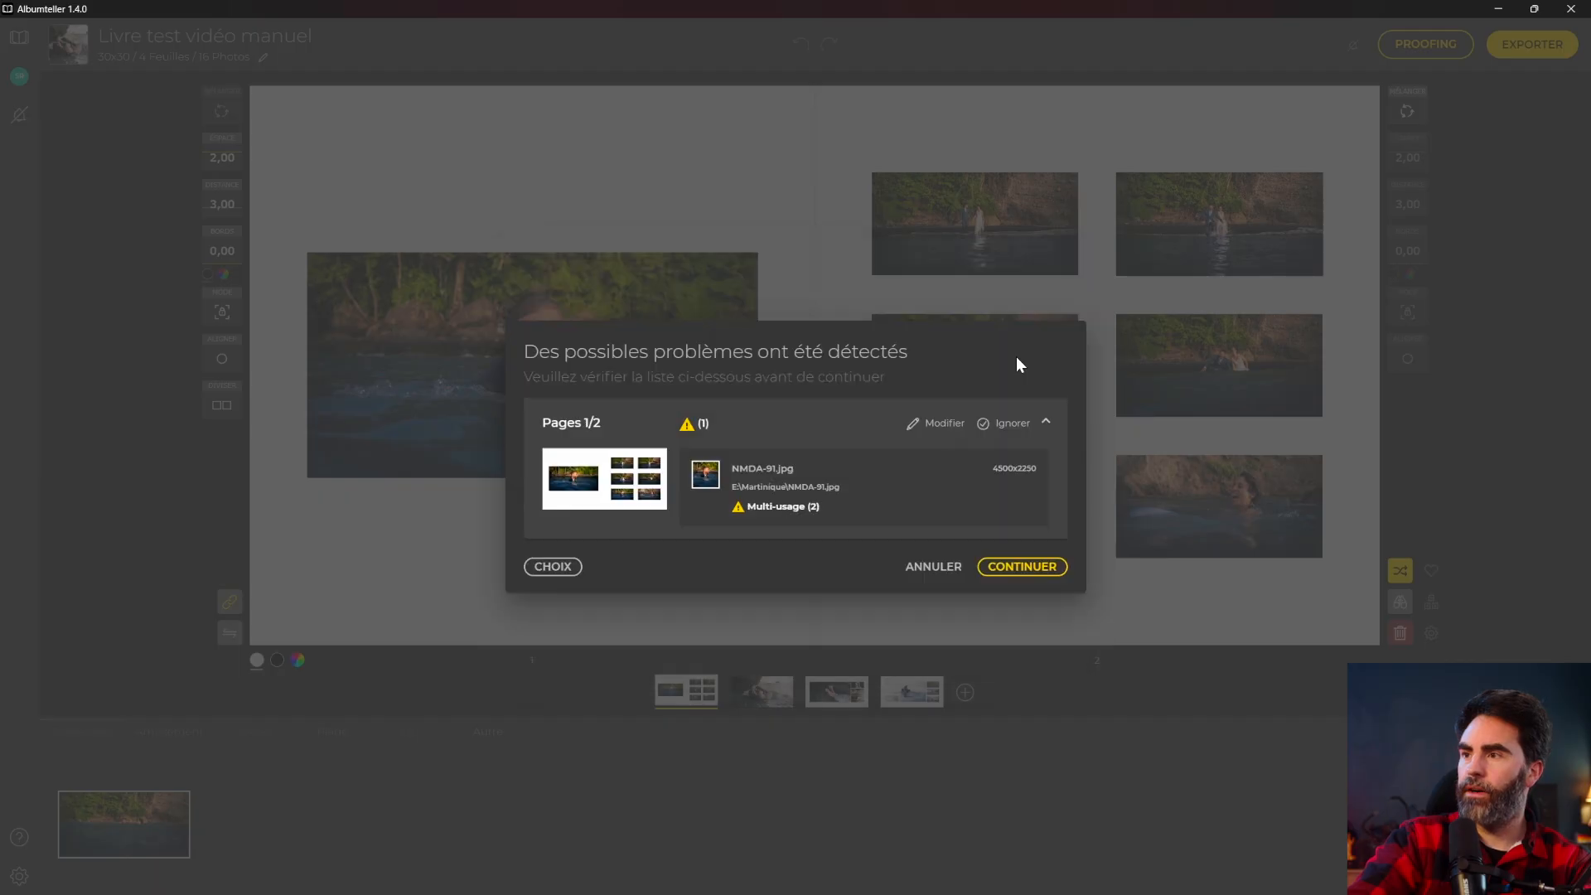
left_click(1019, 560)
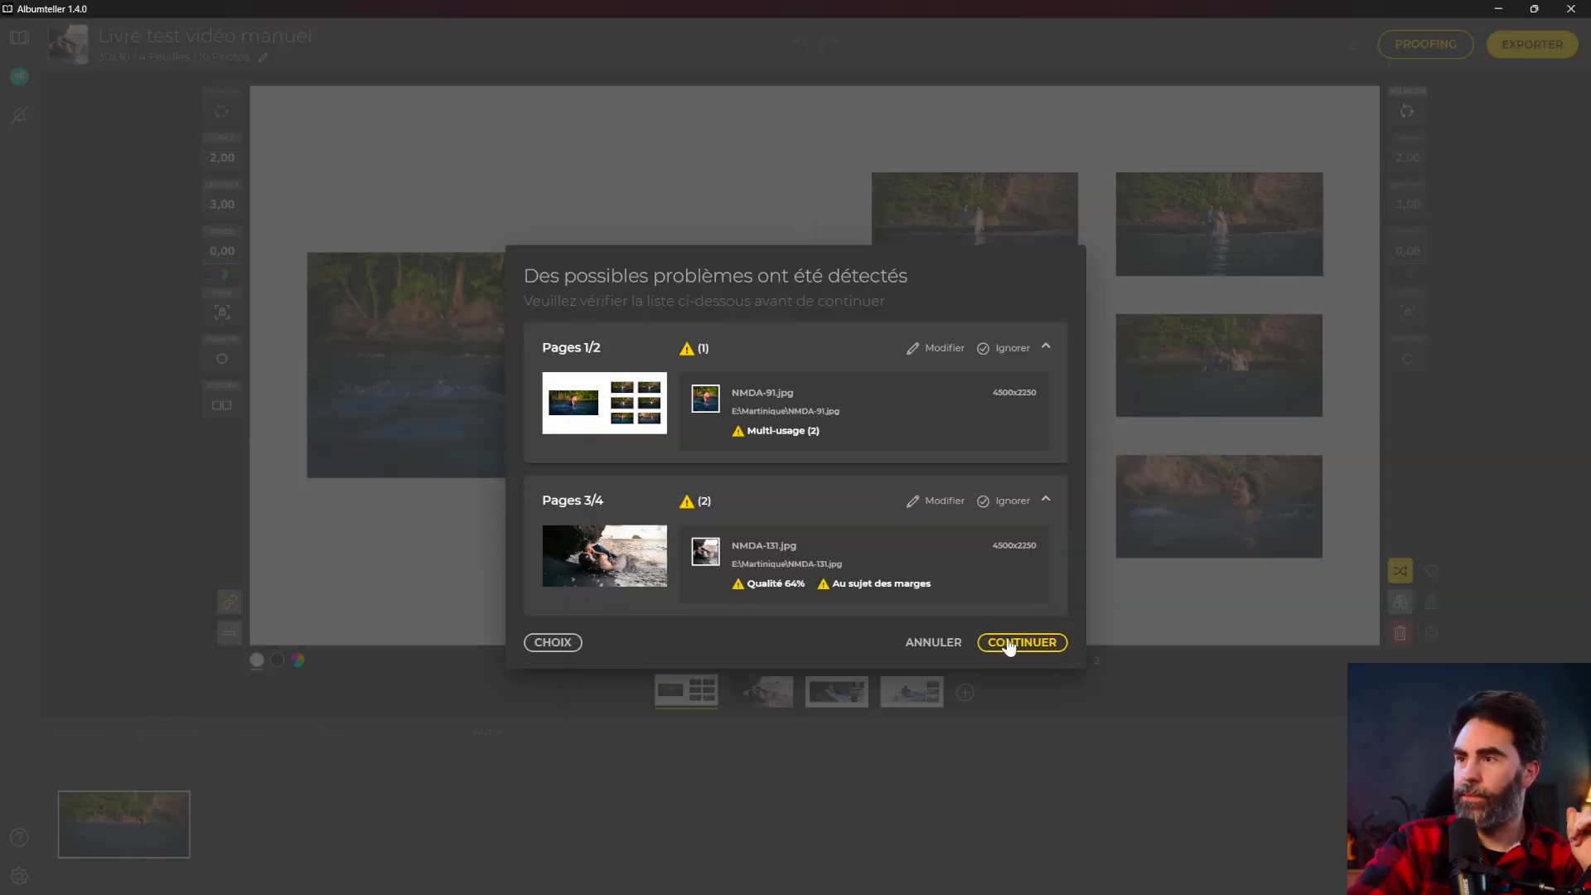
Ignore the page 1–4 warnings and create a new 'EXPORT LIVRE' folder as the export destination.
left_click(990, 352)
left_click(1003, 426)
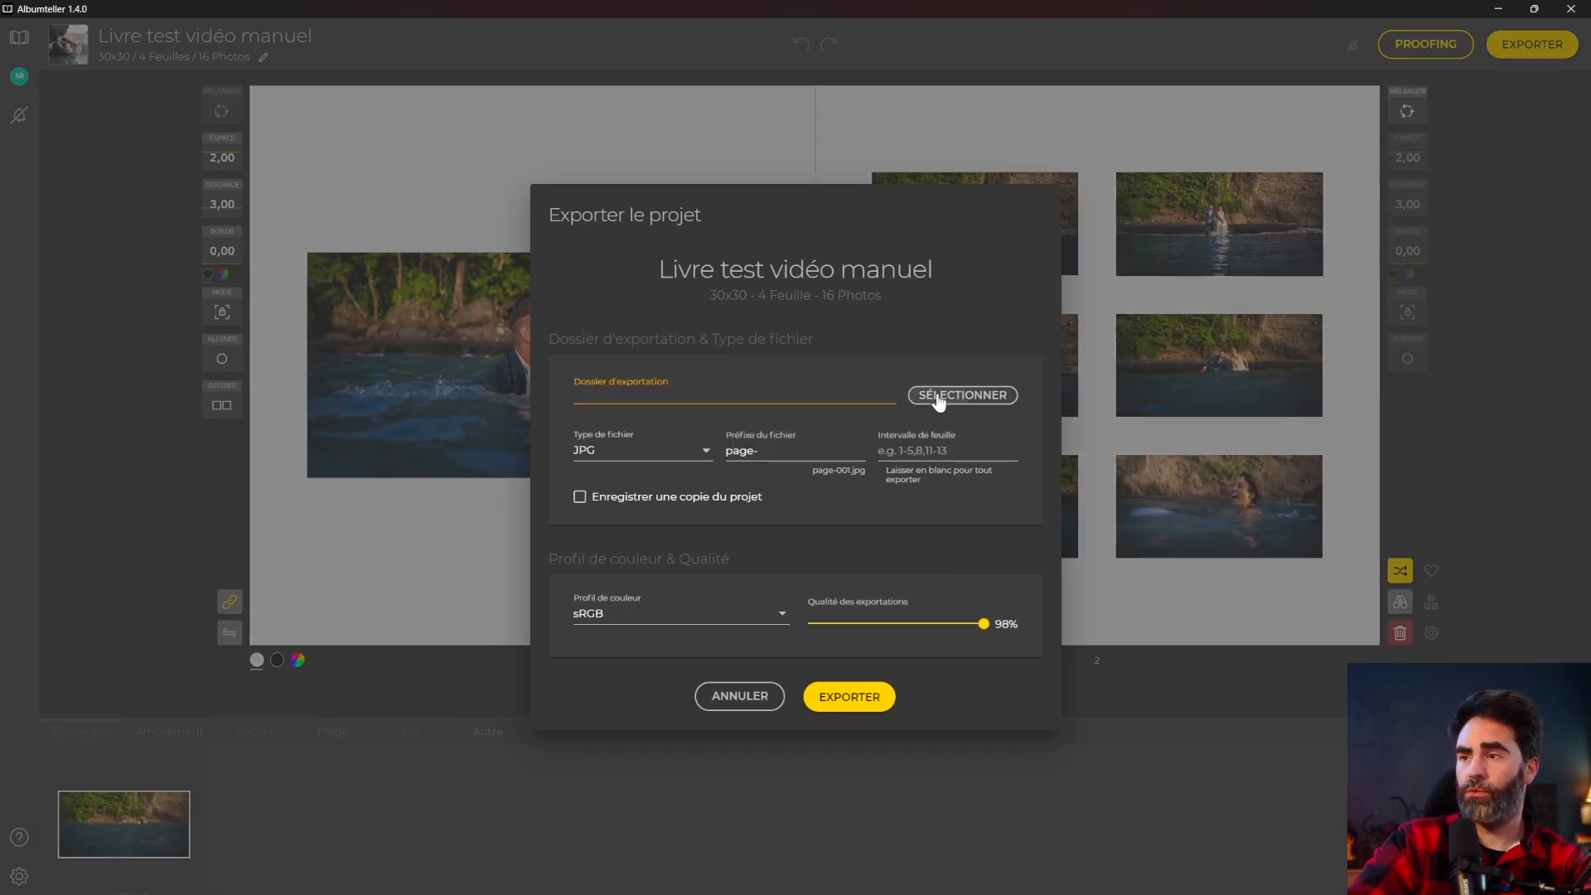
left_click(961, 395)
key("ctrl+shift+n")
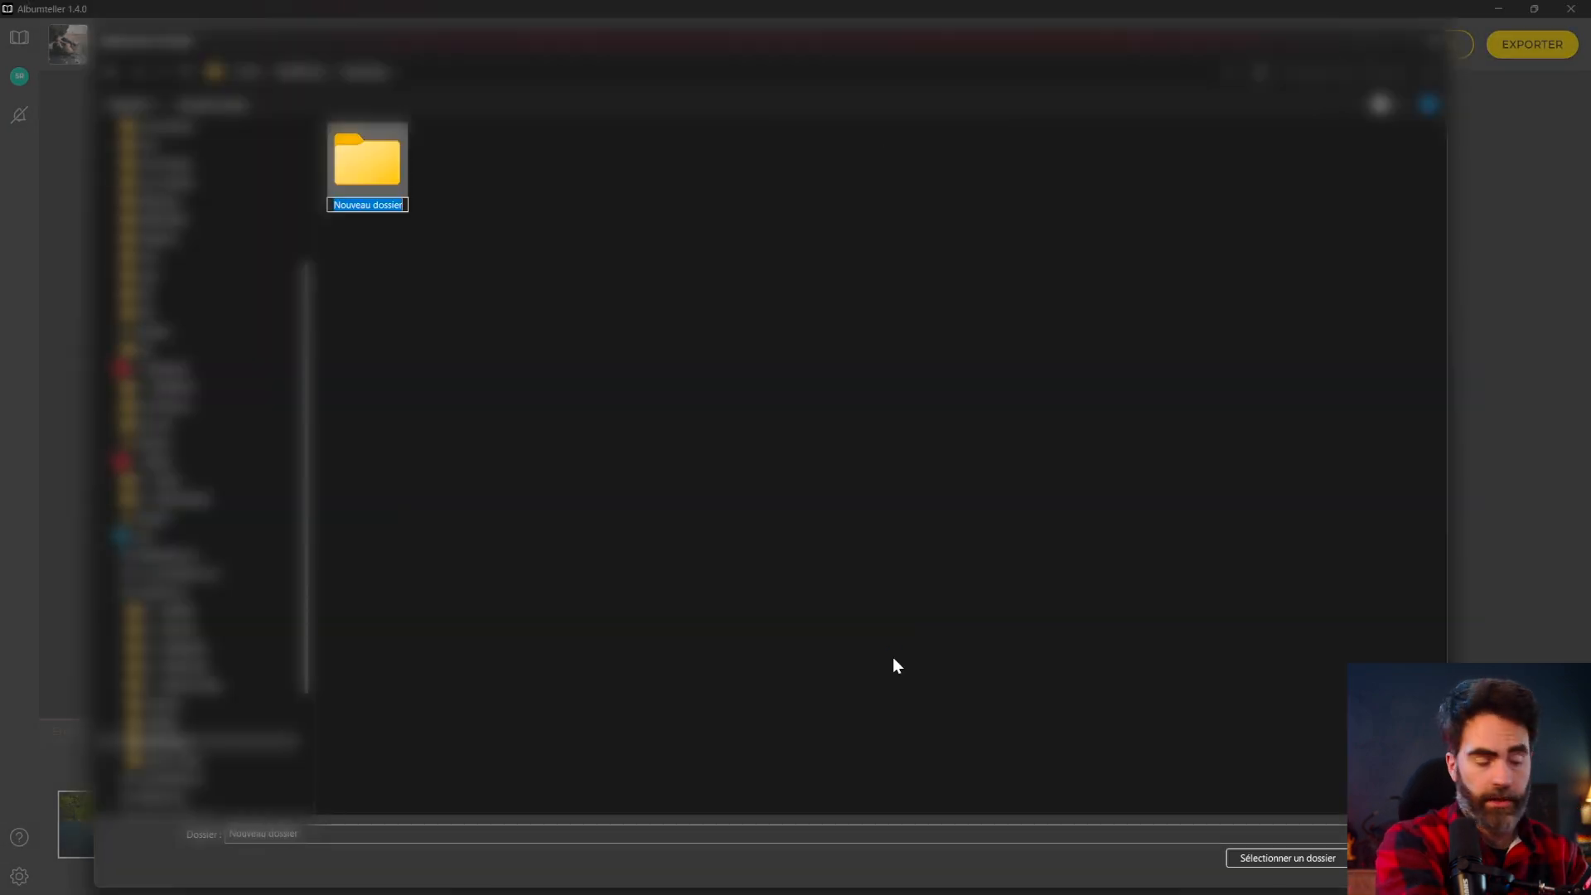
type("EXPORT LIVRE")
key("Return")
key("Return")
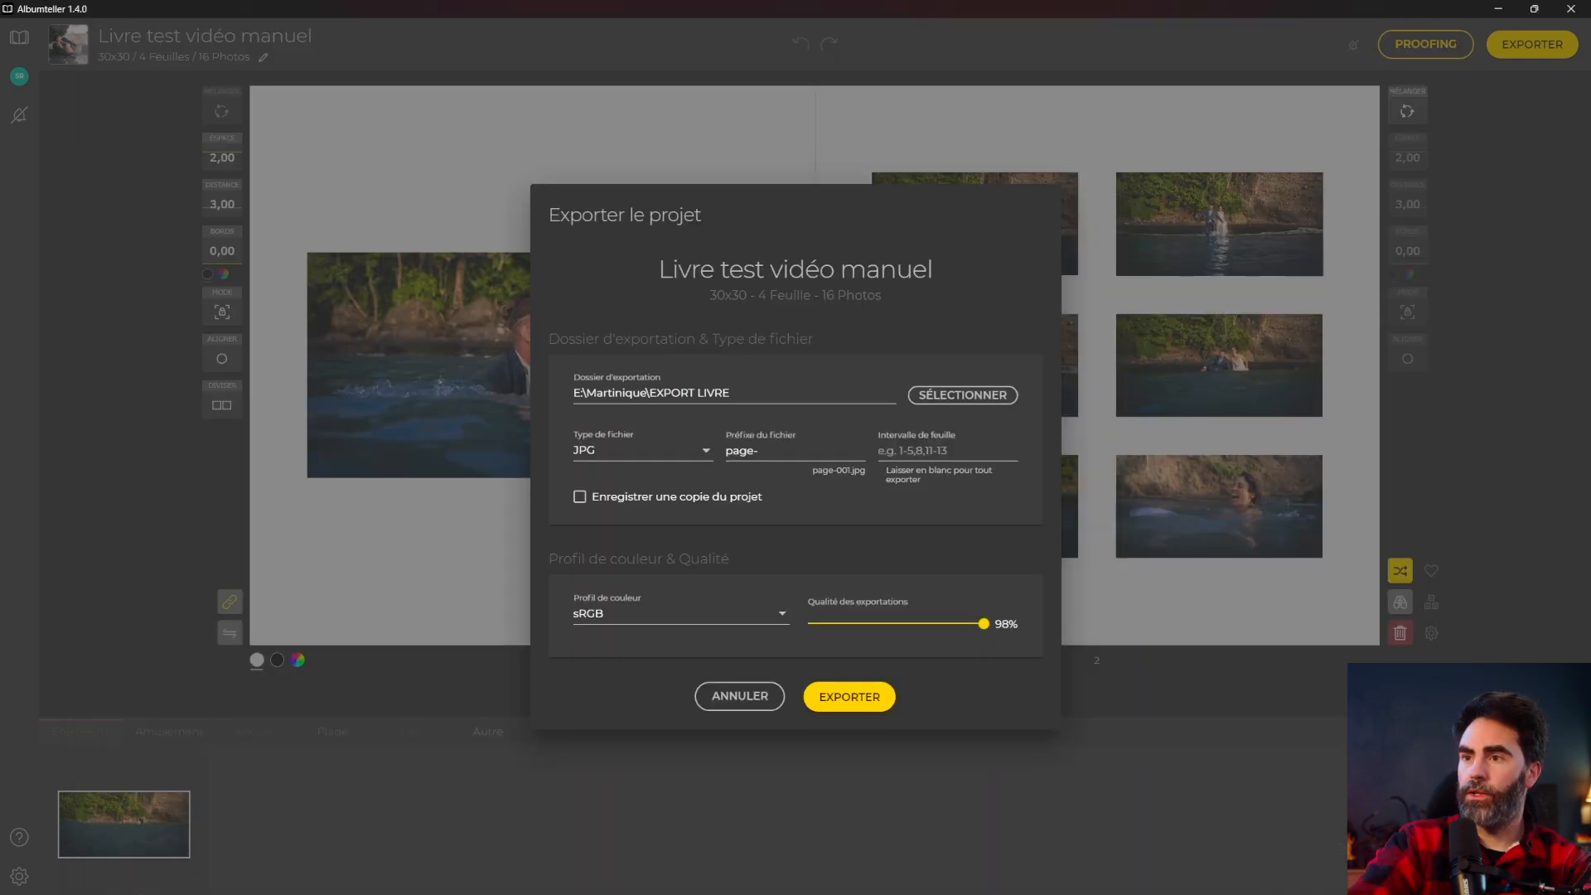
Raise export quality from 98% to 100% and export page-001 to page-004 as JPG files.
left_click(753, 450)
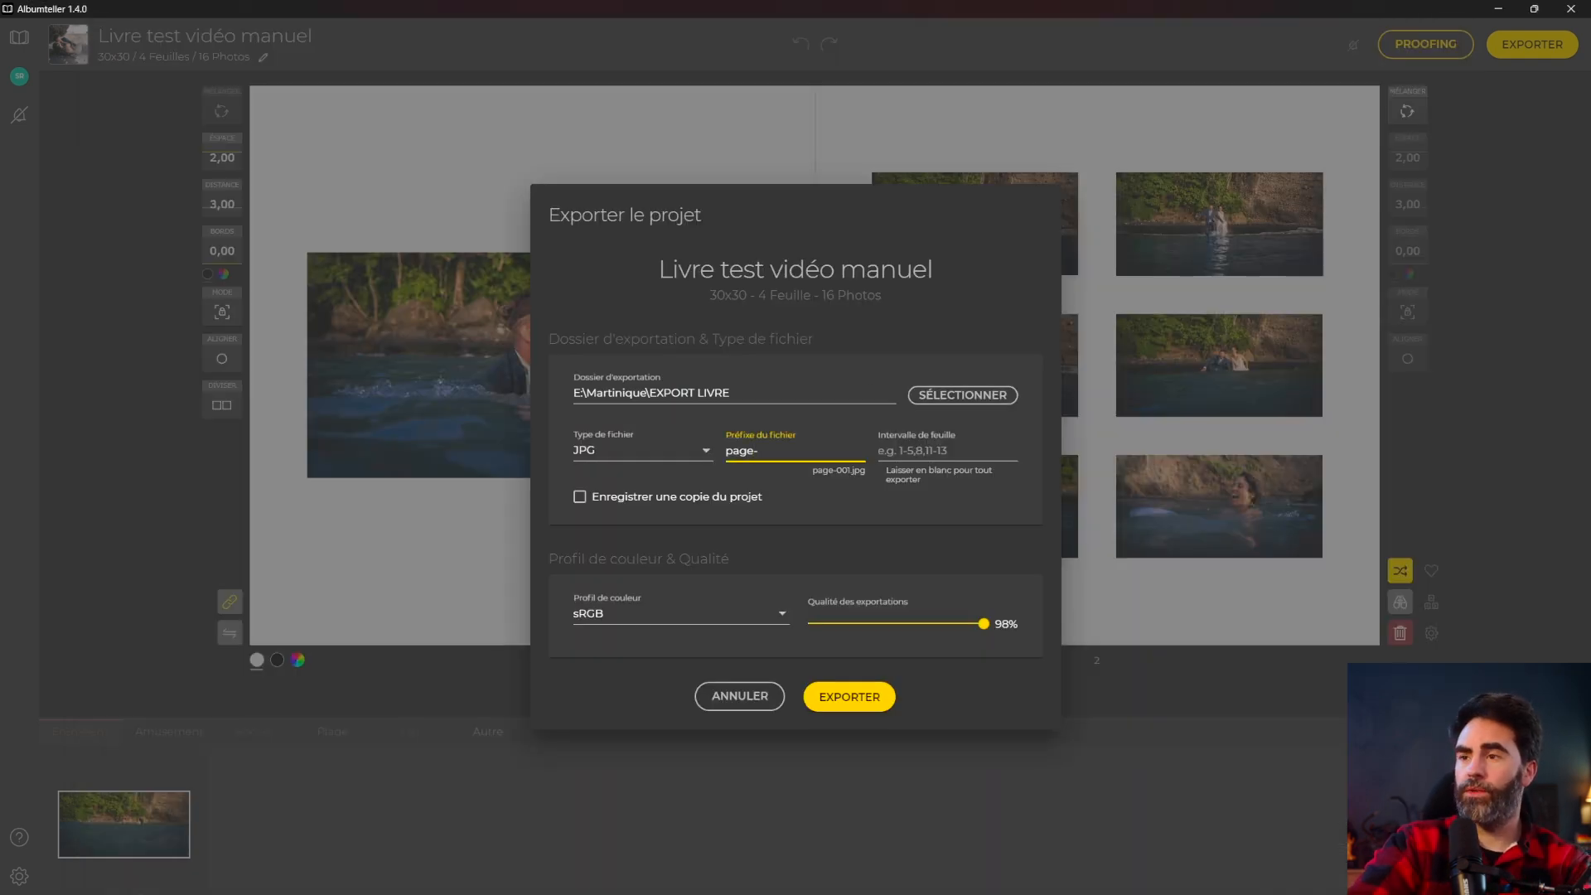
left_click(879, 450)
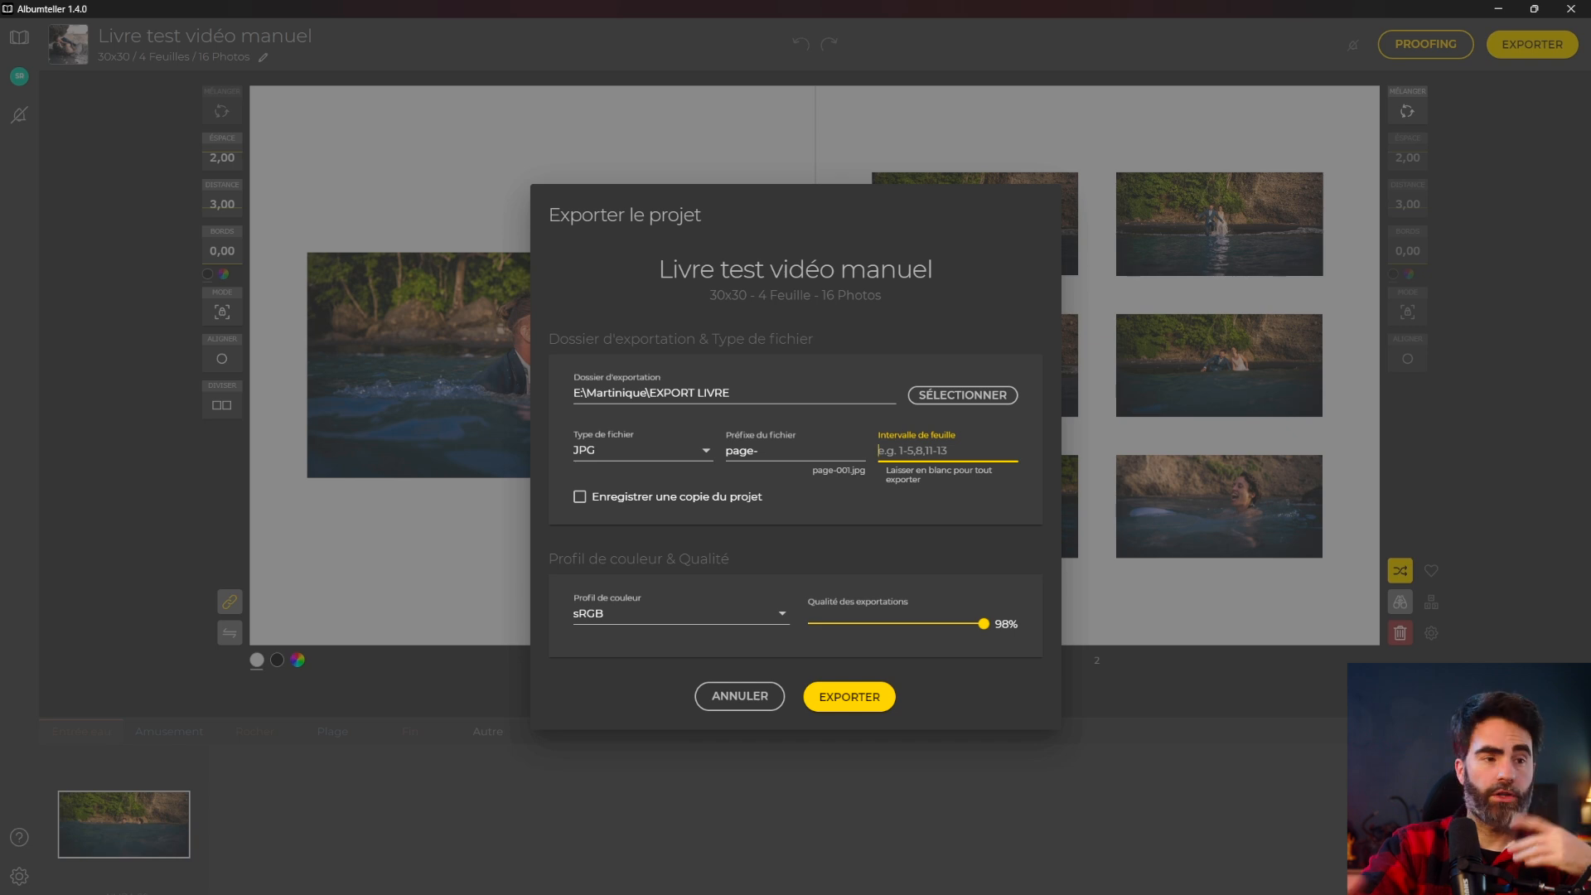
left_click_drag(983, 623, 1039, 630)
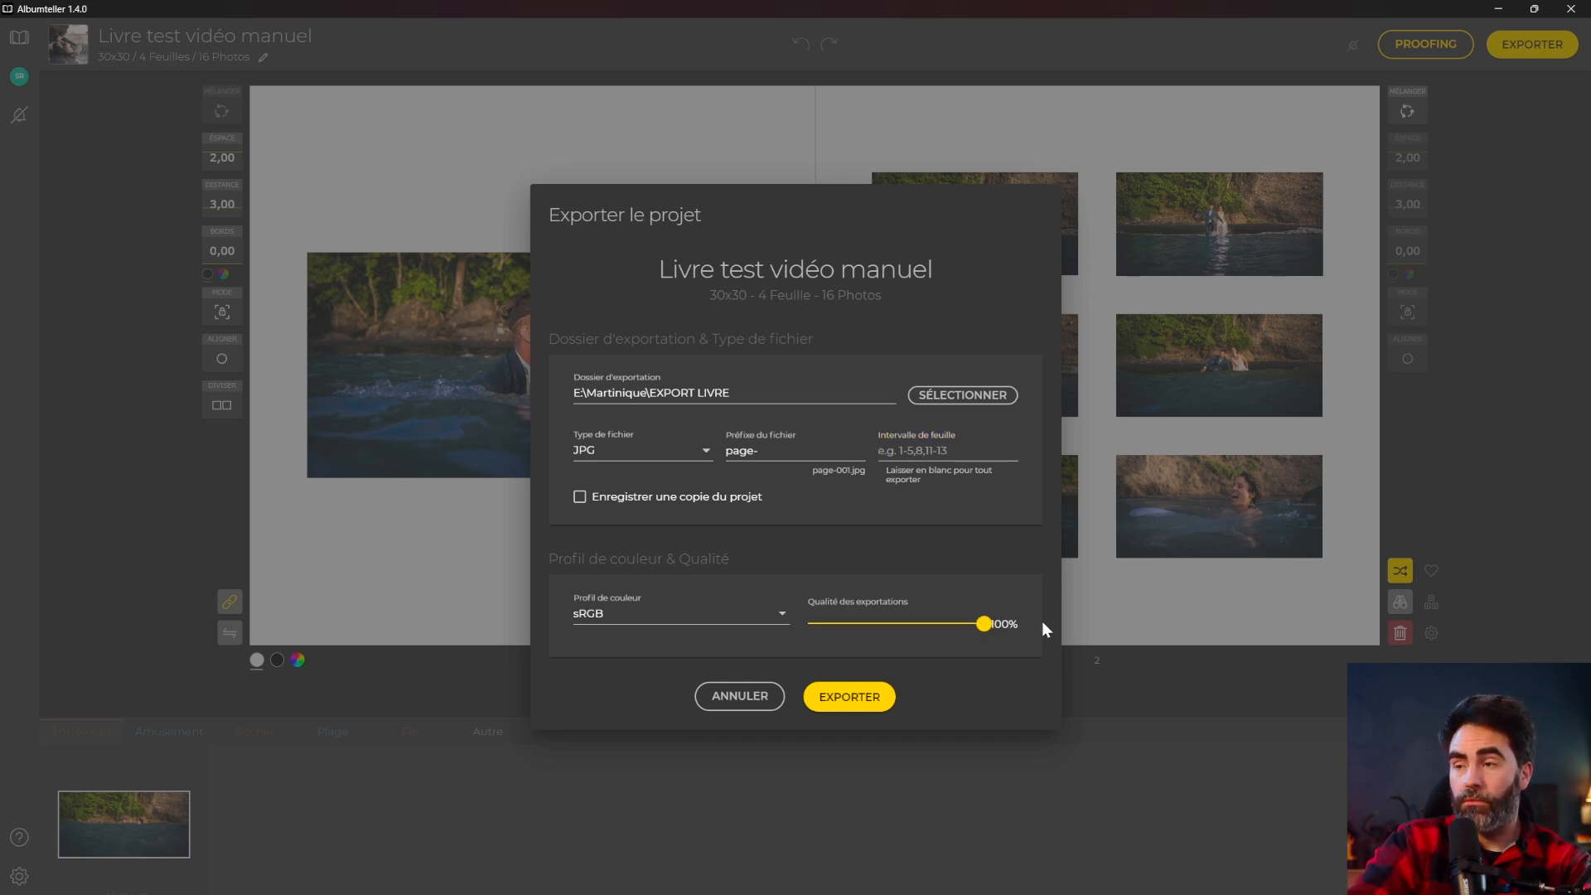
left_click(849, 696)
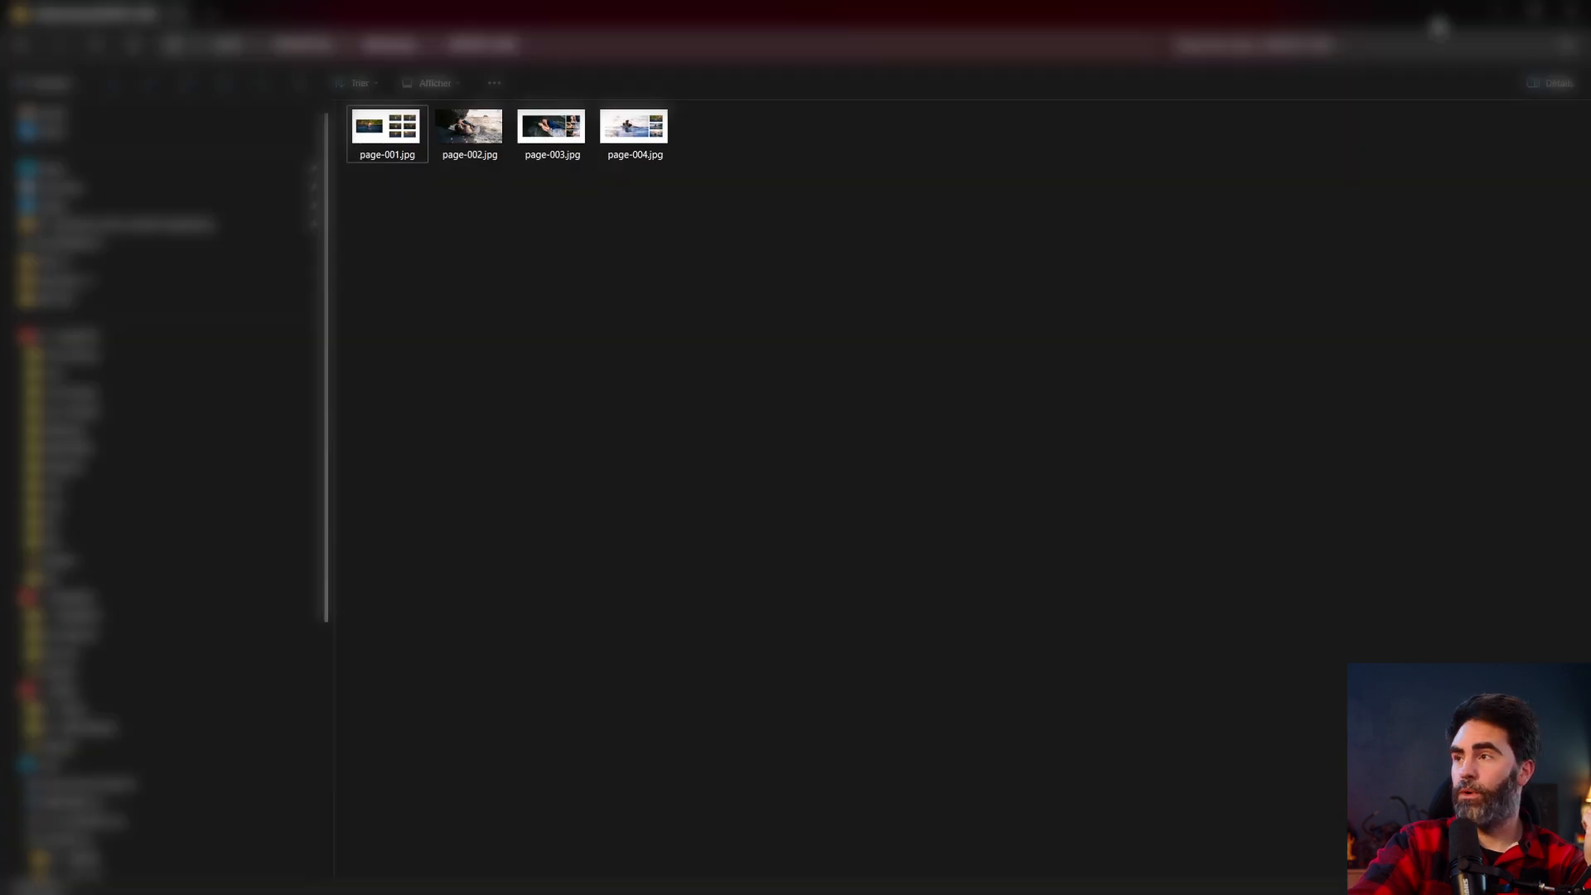
left_click(1495, 13)
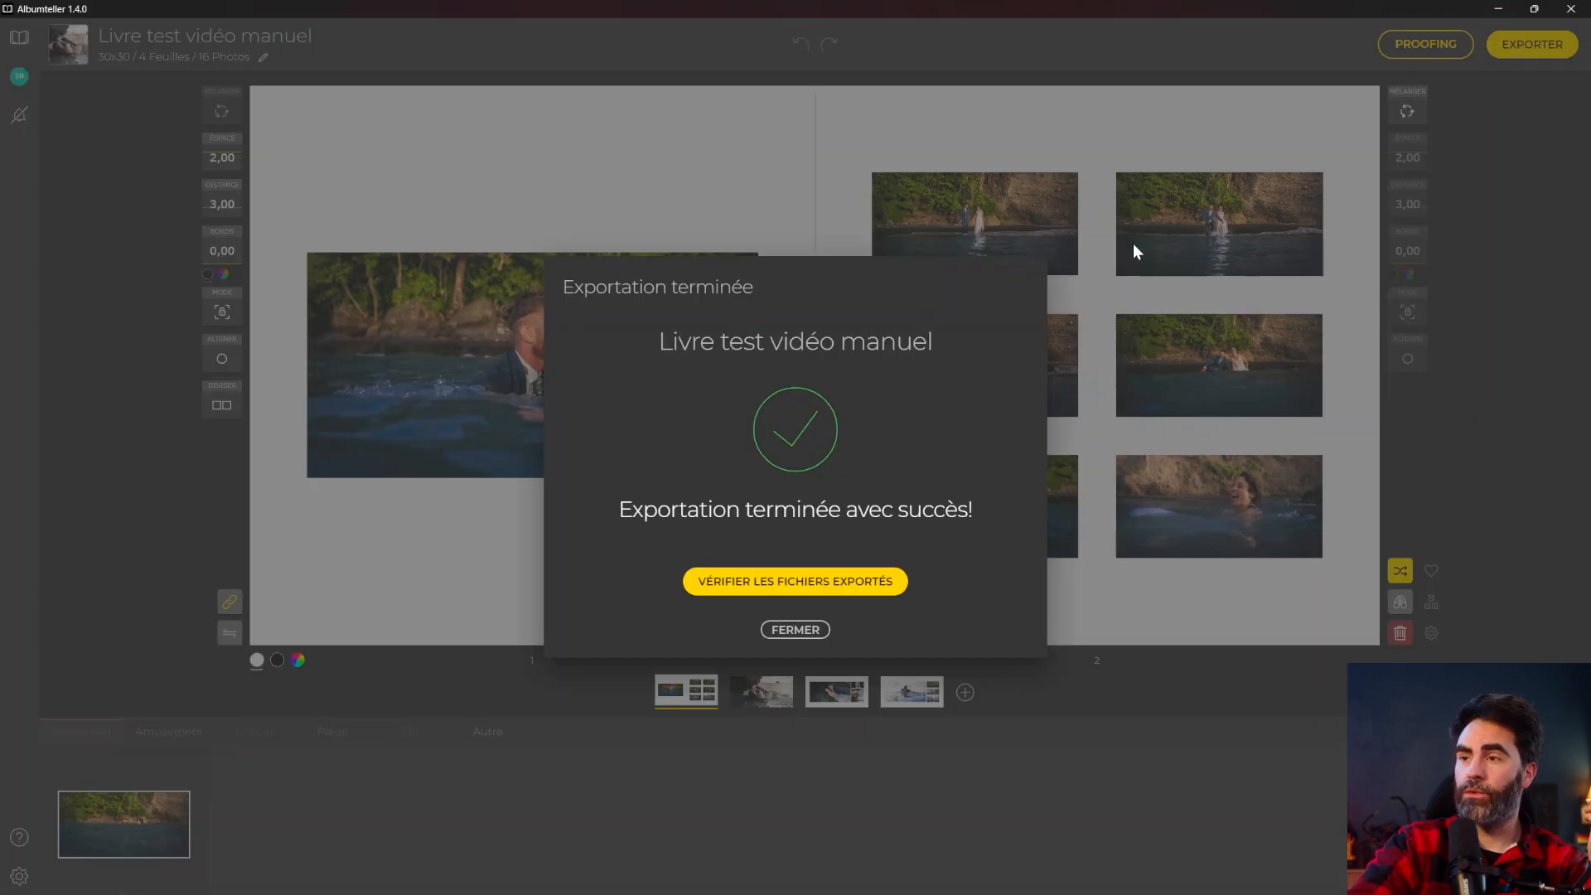
left_click(793, 630)
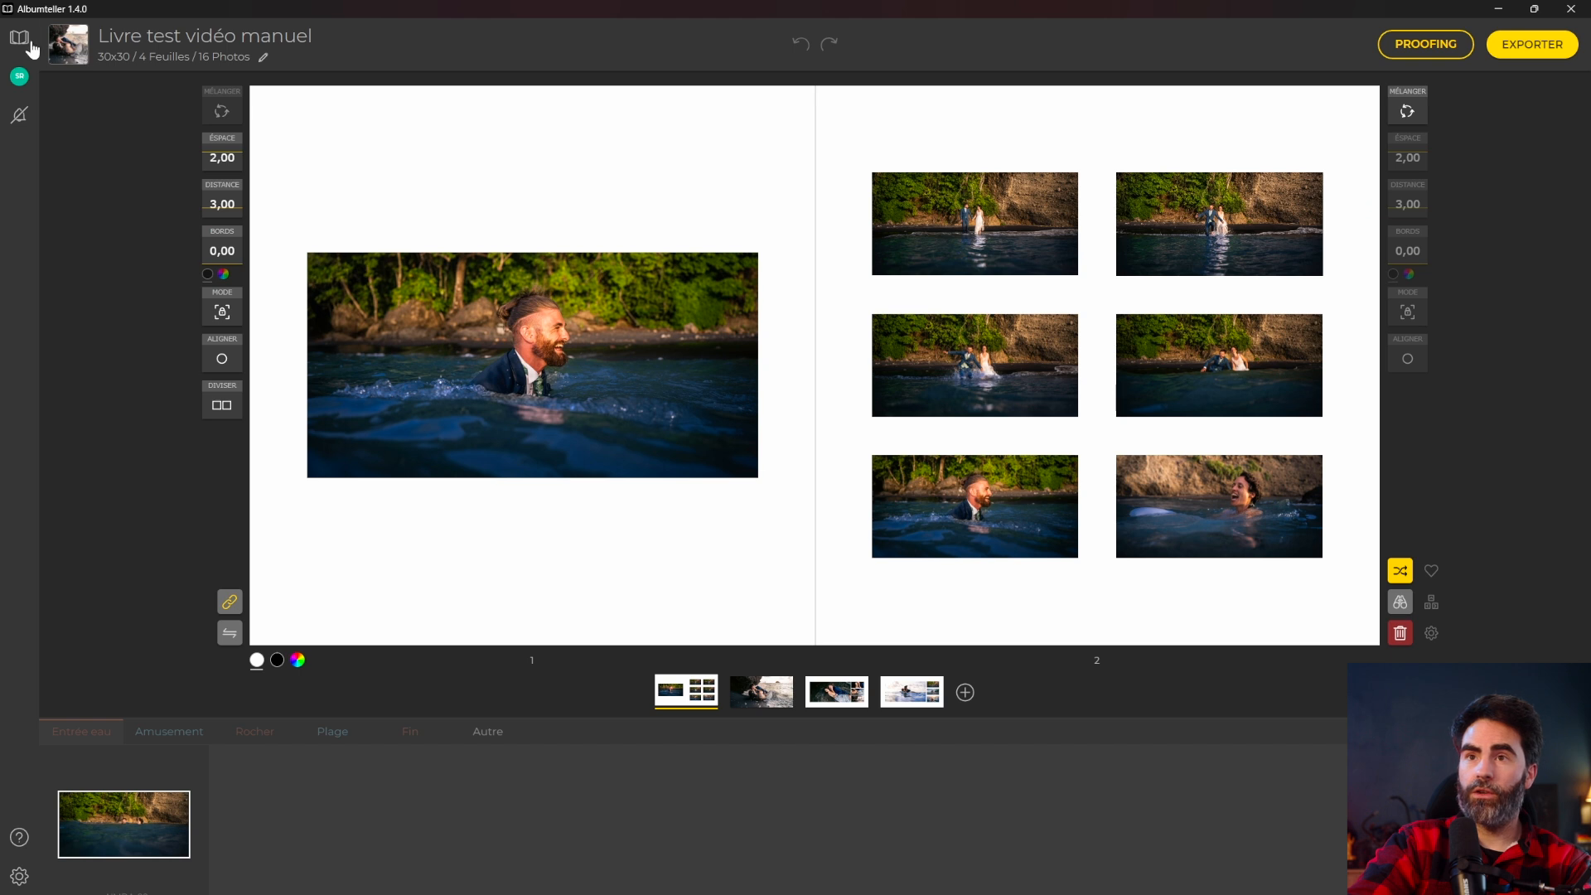
Change the 'Livre test vidéo manuel' project's status from Complet to Édition in the project list.
left_click(24, 41)
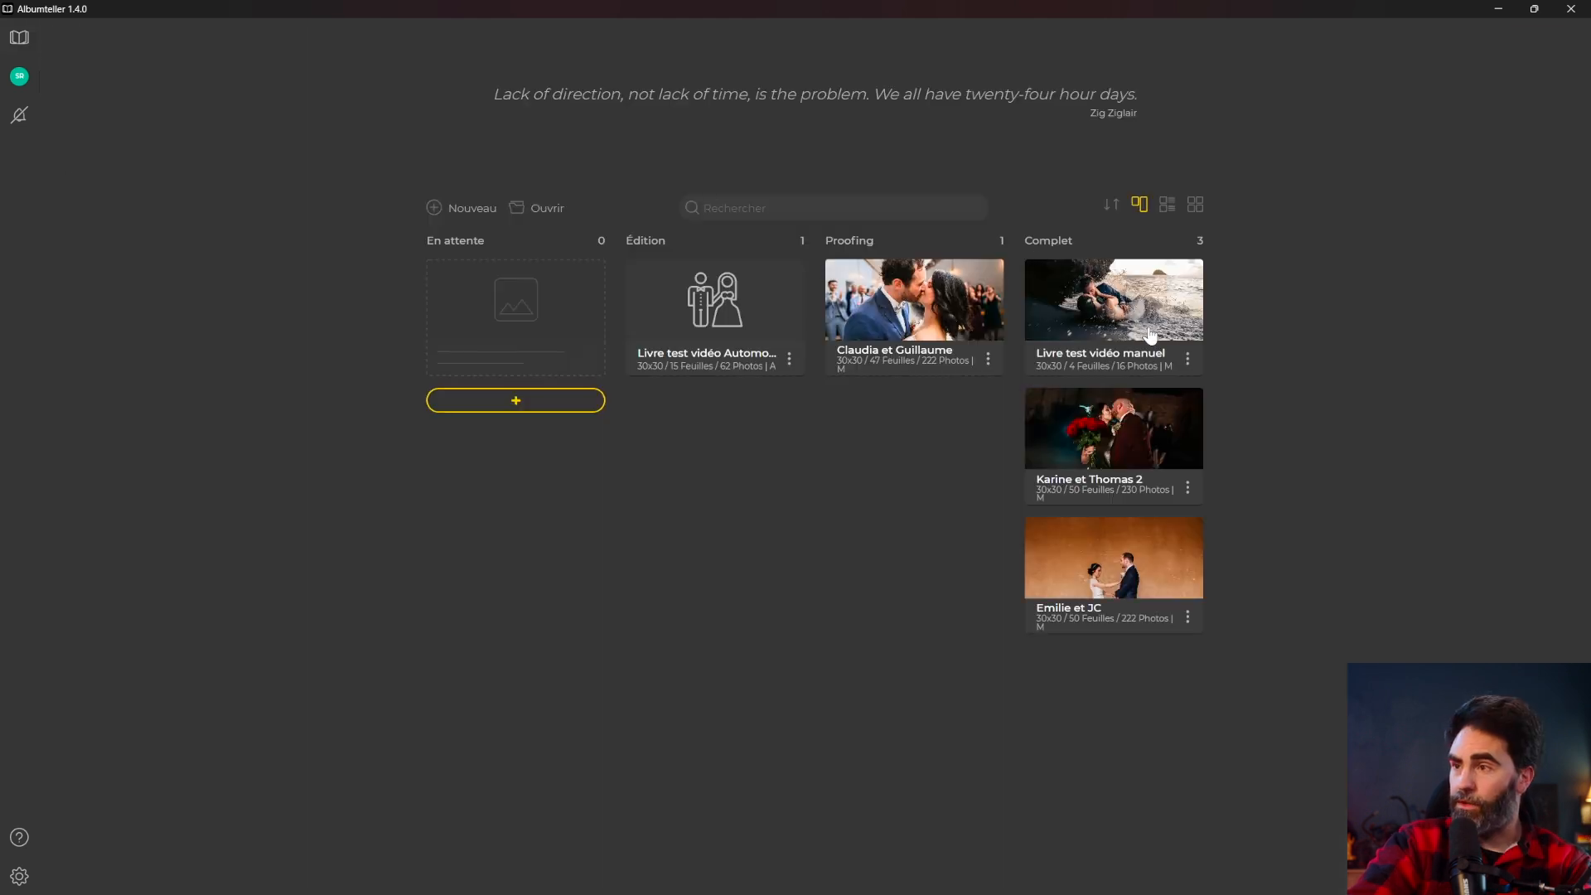
left_click(1187, 358)
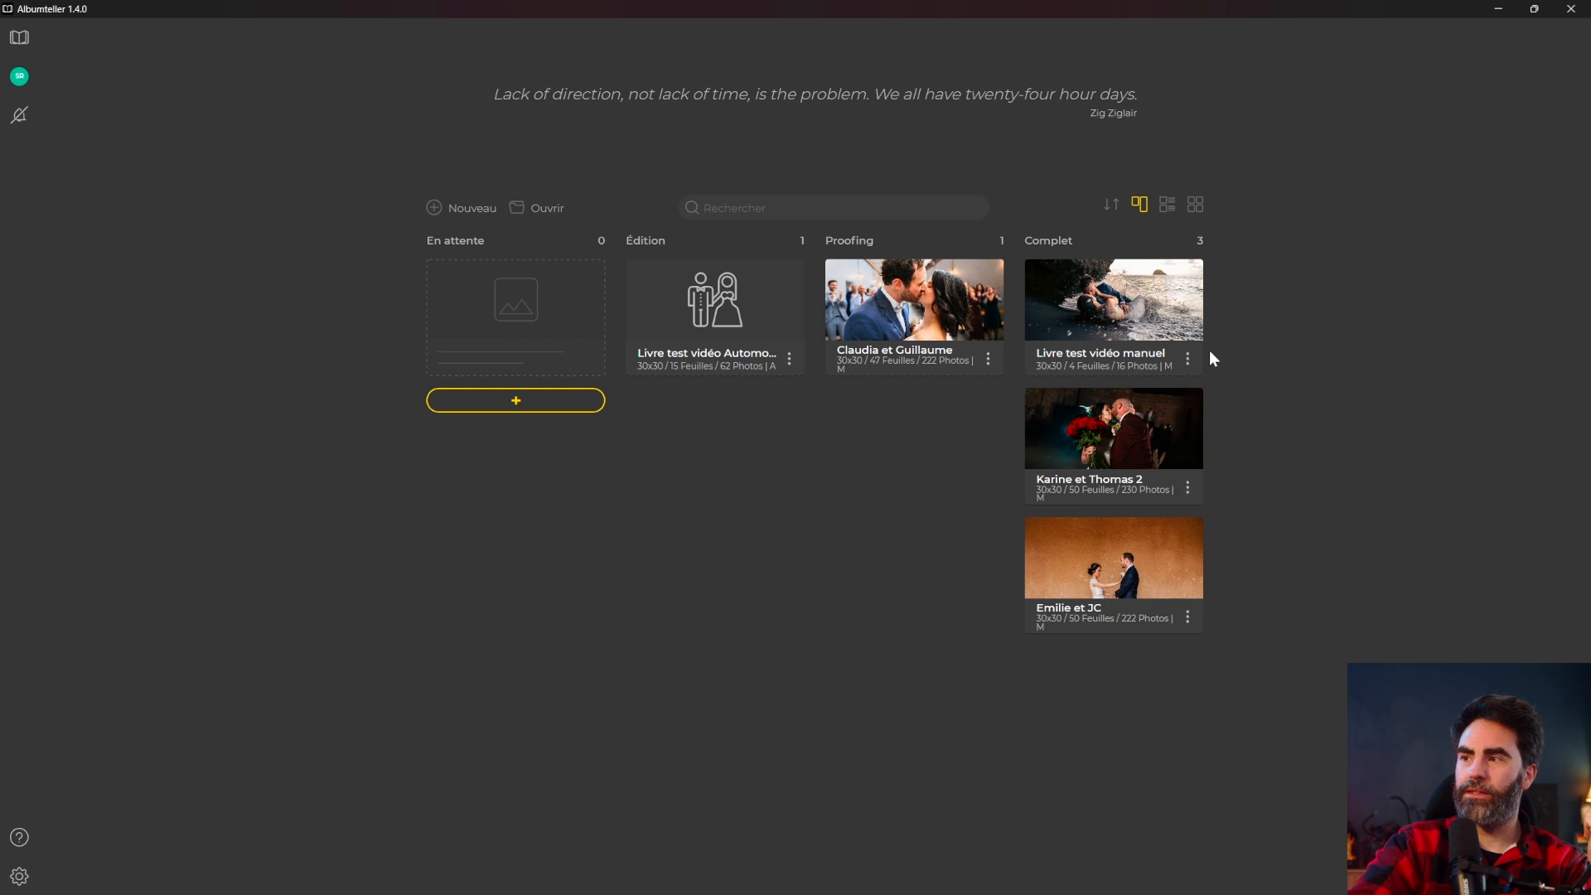
left_click(1190, 362)
mouse_move(1293, 453)
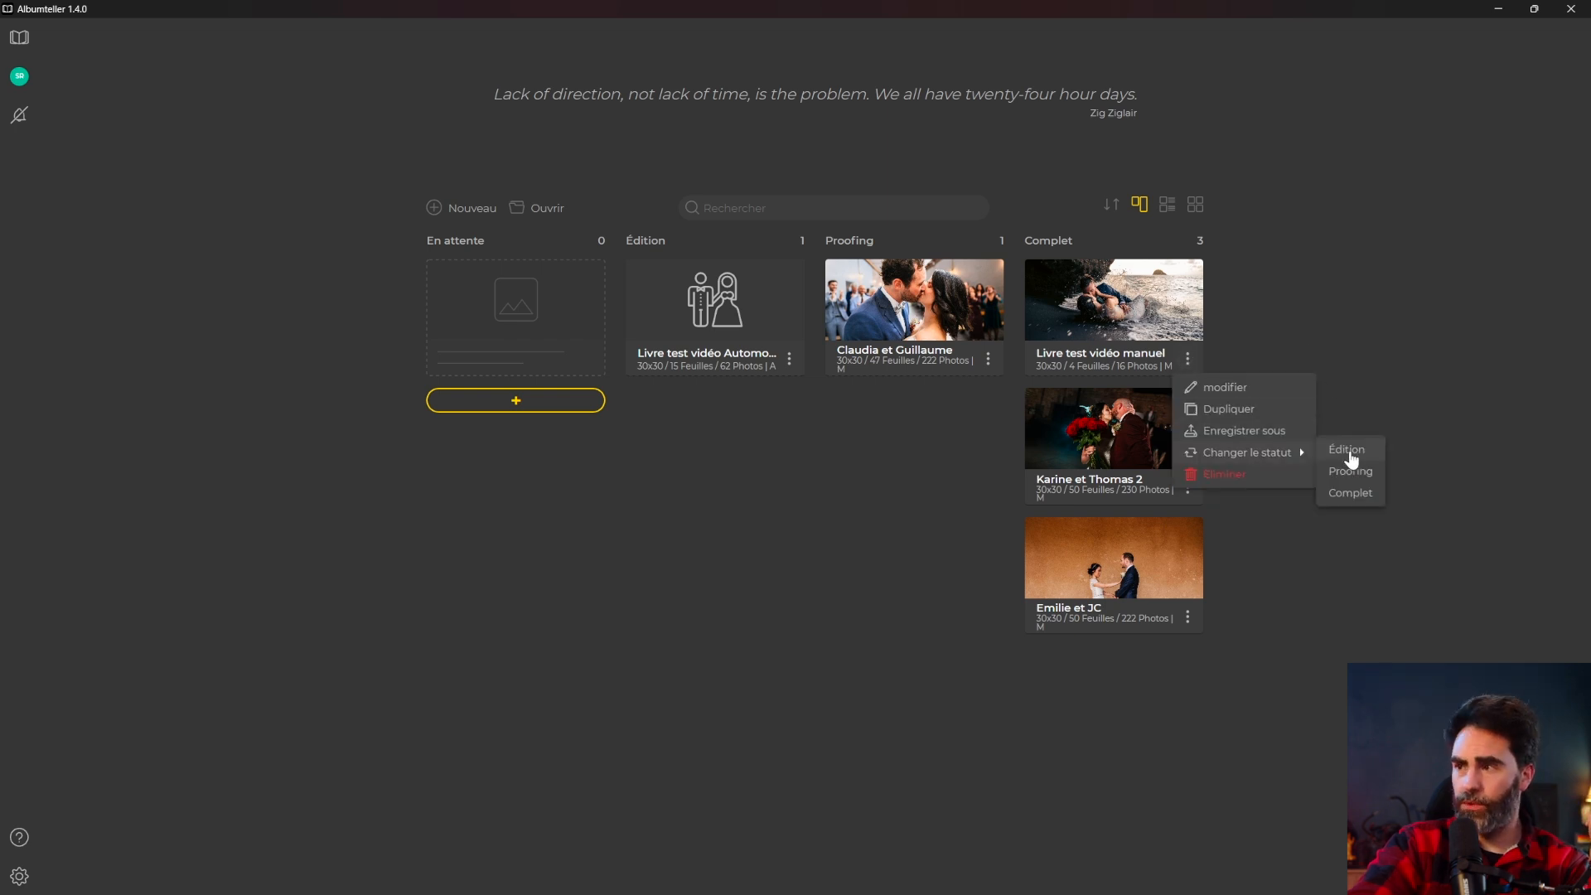
left_click(1348, 453)
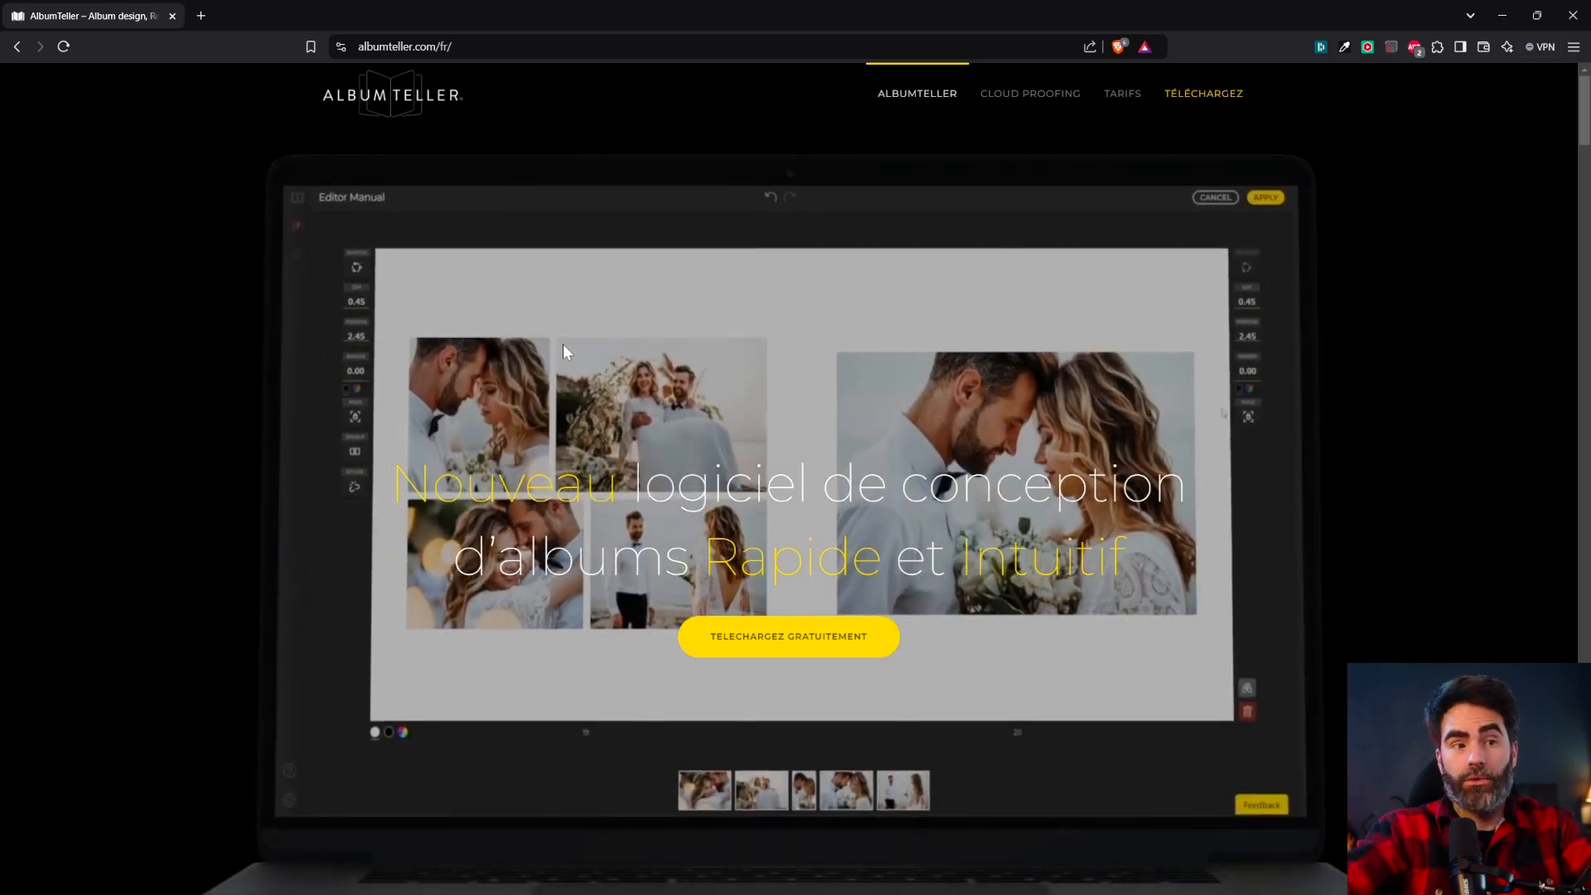
Open the Tarifs page and review monthly prices, comparing Cloud Proofing in the Basic and Professionnel plans.
left_click(1120, 93)
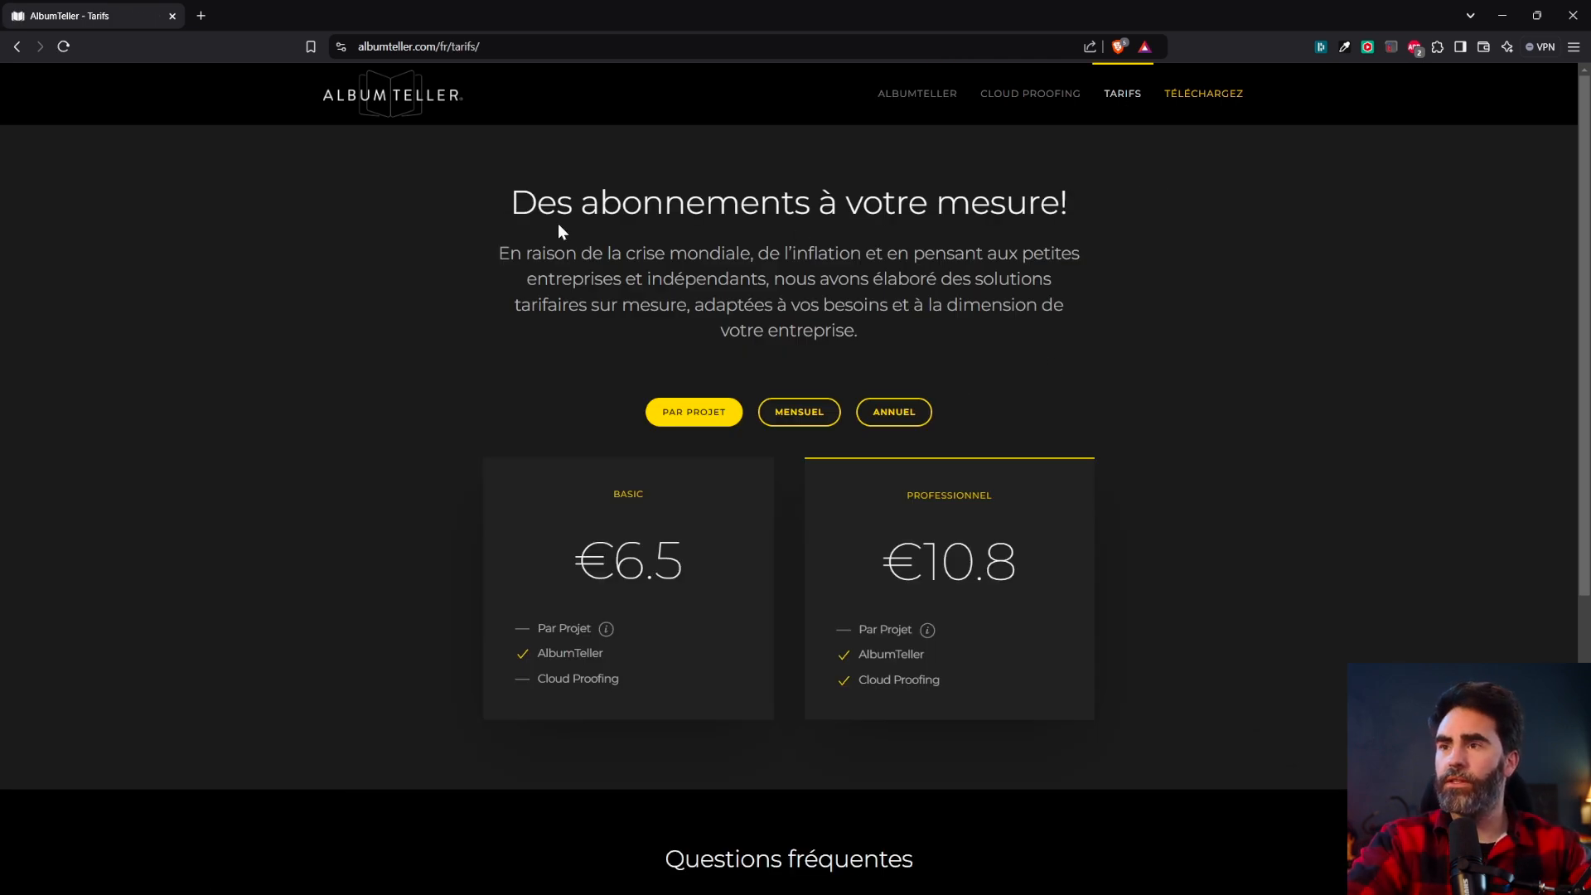
left_click_drag(599, 205, 936, 205)
left_click(937, 246)
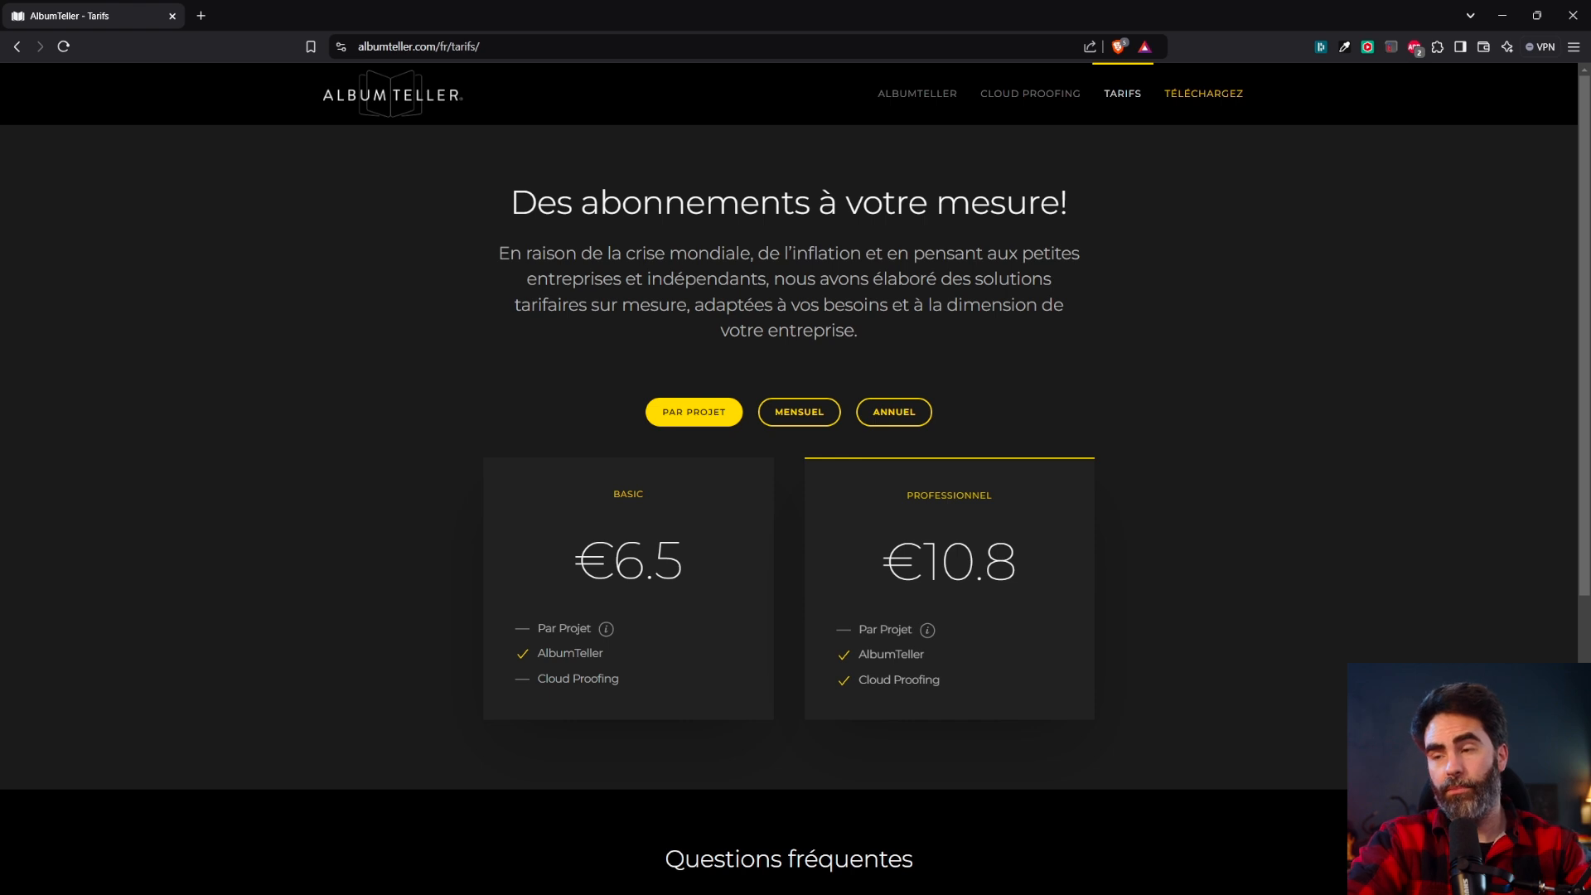
left_click(800, 414)
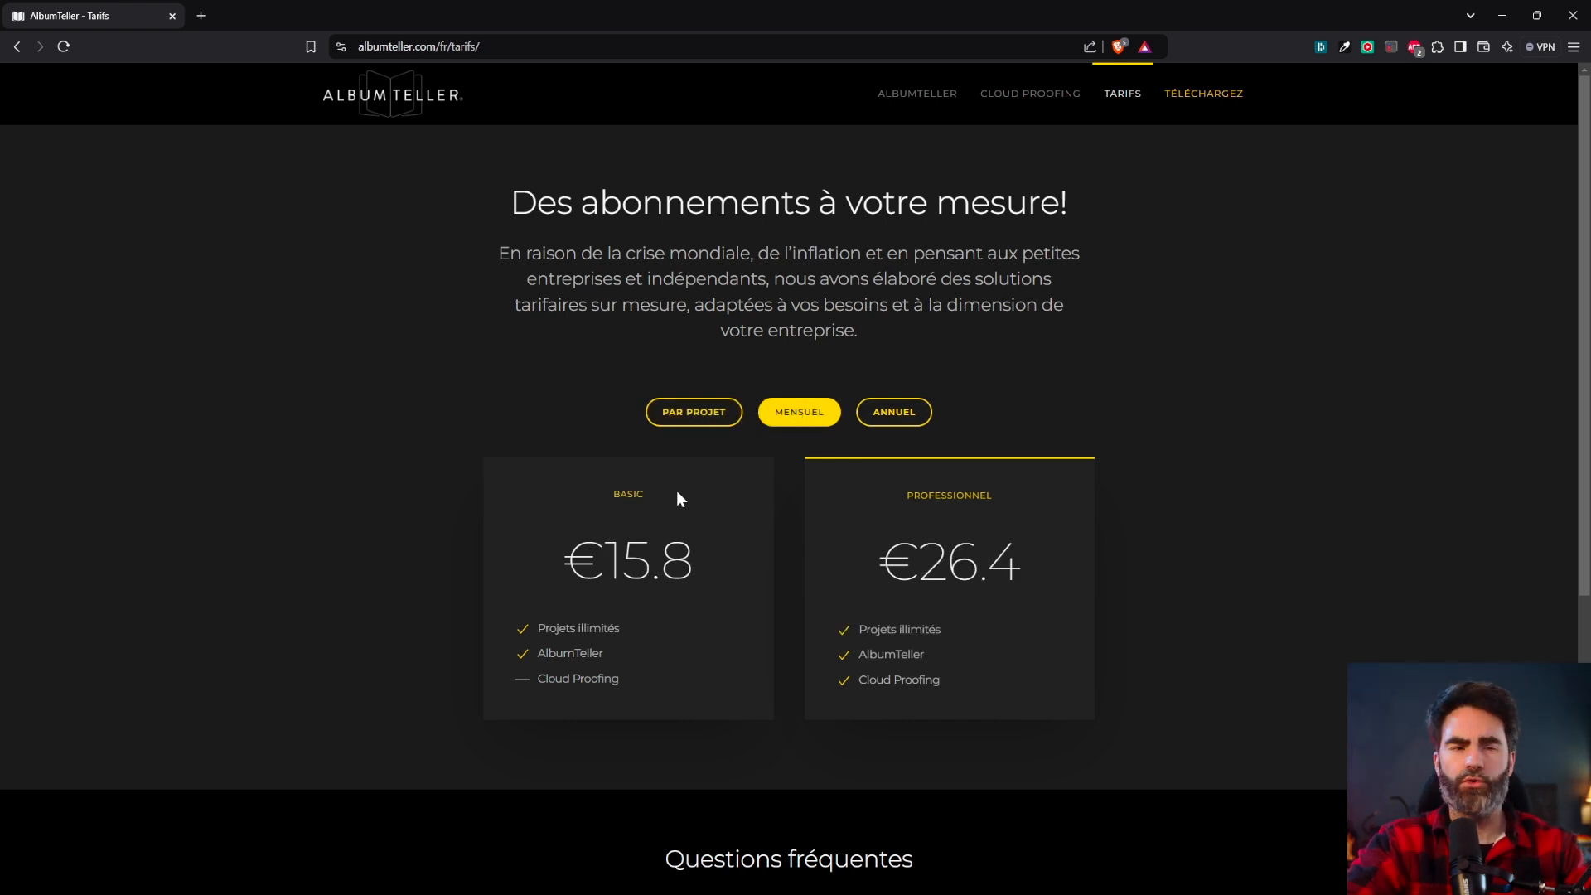
left_click(628, 494)
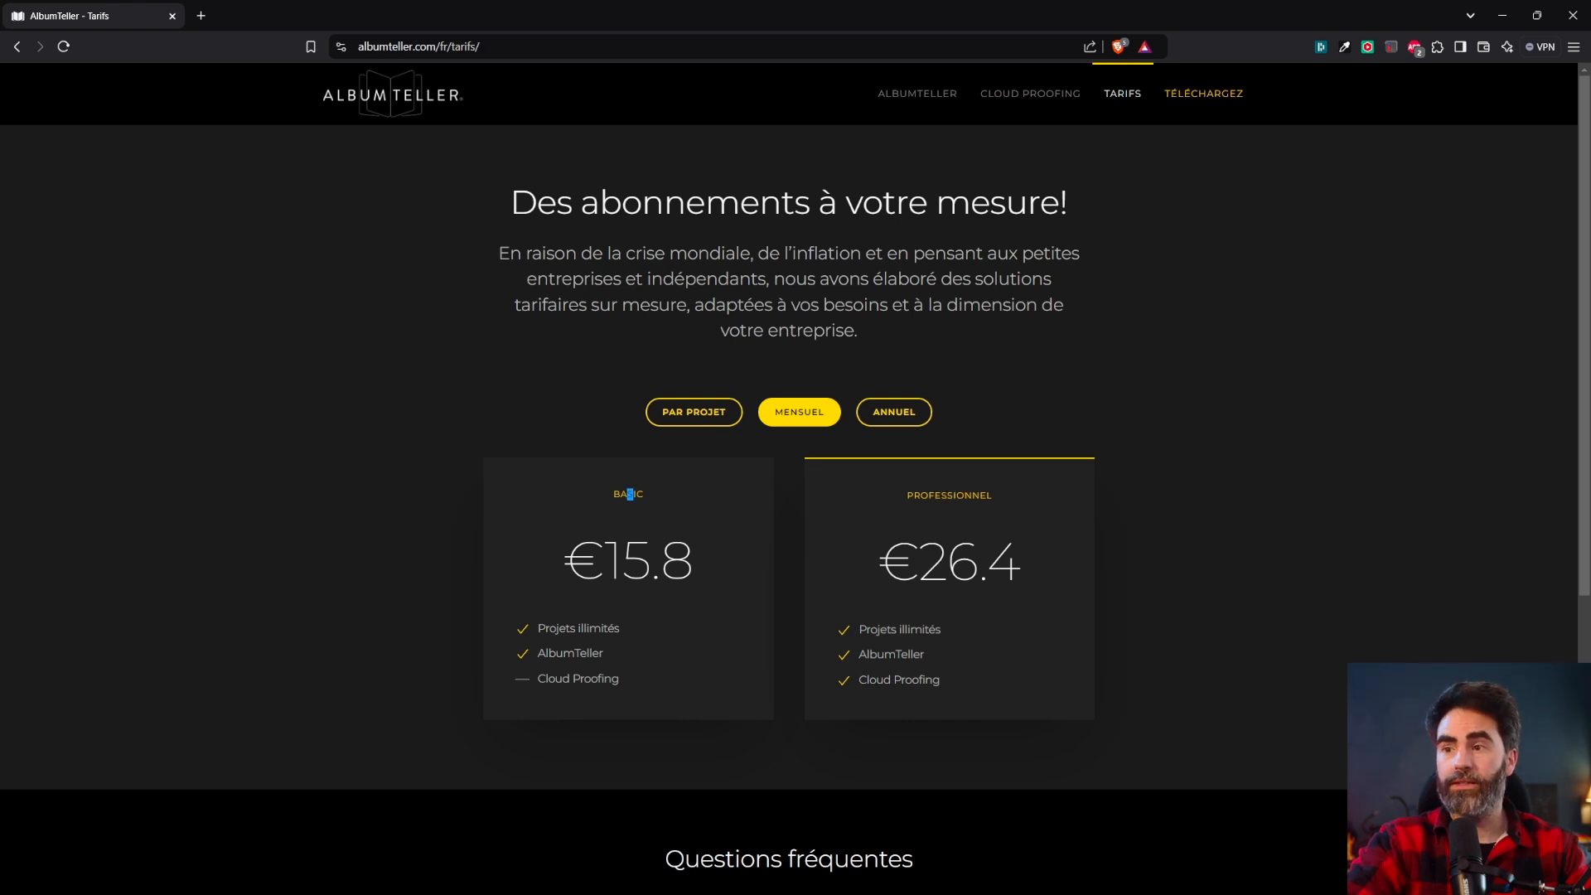
left_click_drag(538, 678, 604, 679)
left_click(657, 672)
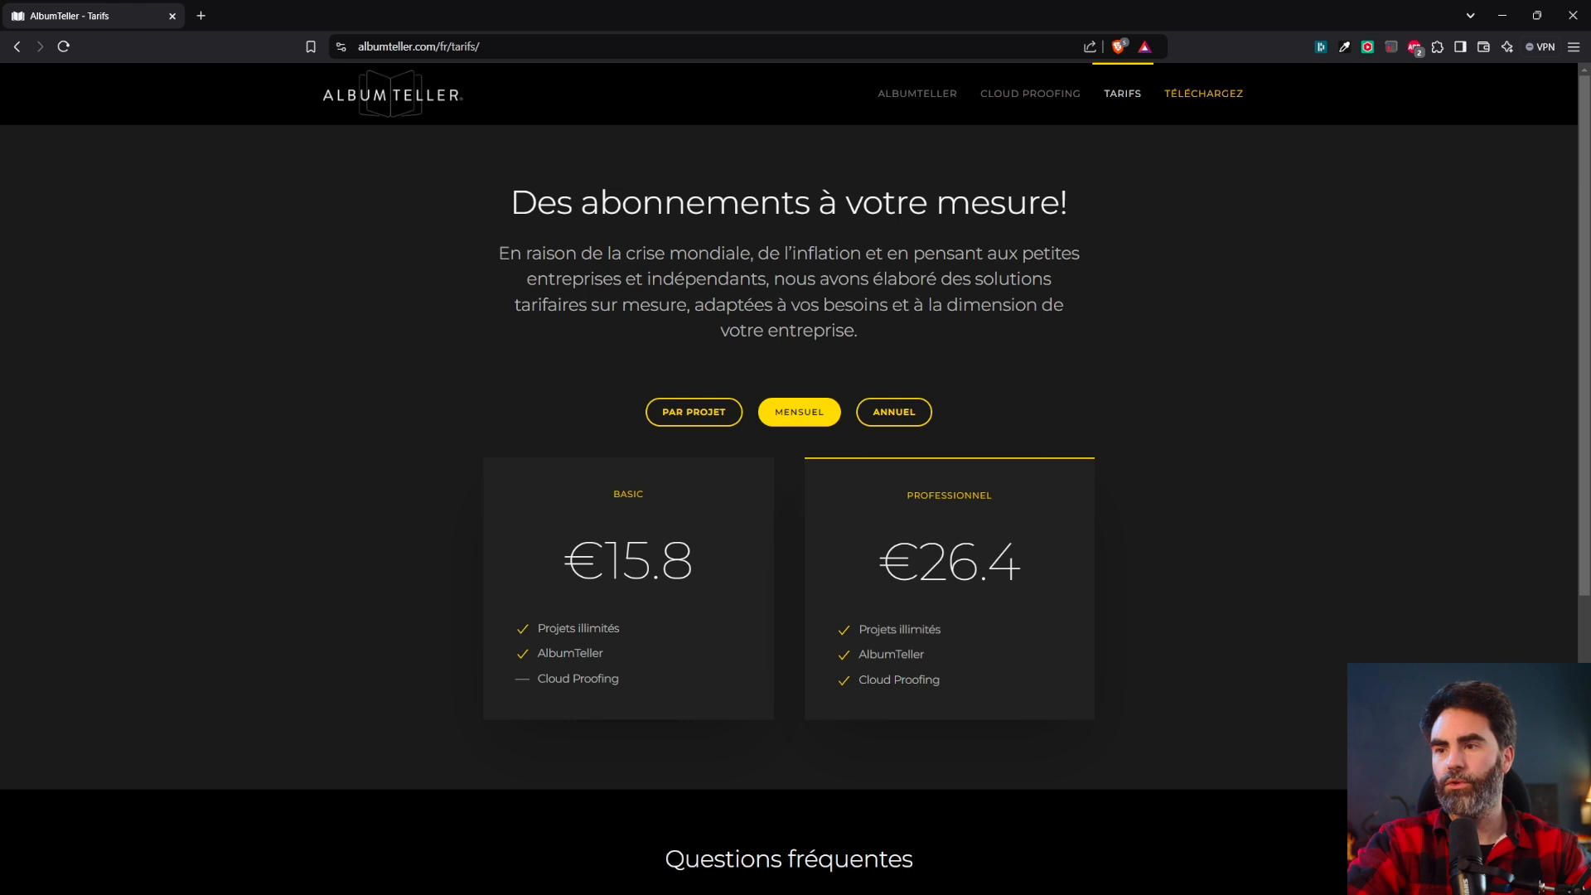
left_click_drag(612, 678, 546, 678)
left_click(1033, 522)
left_click_drag(906, 496, 956, 495)
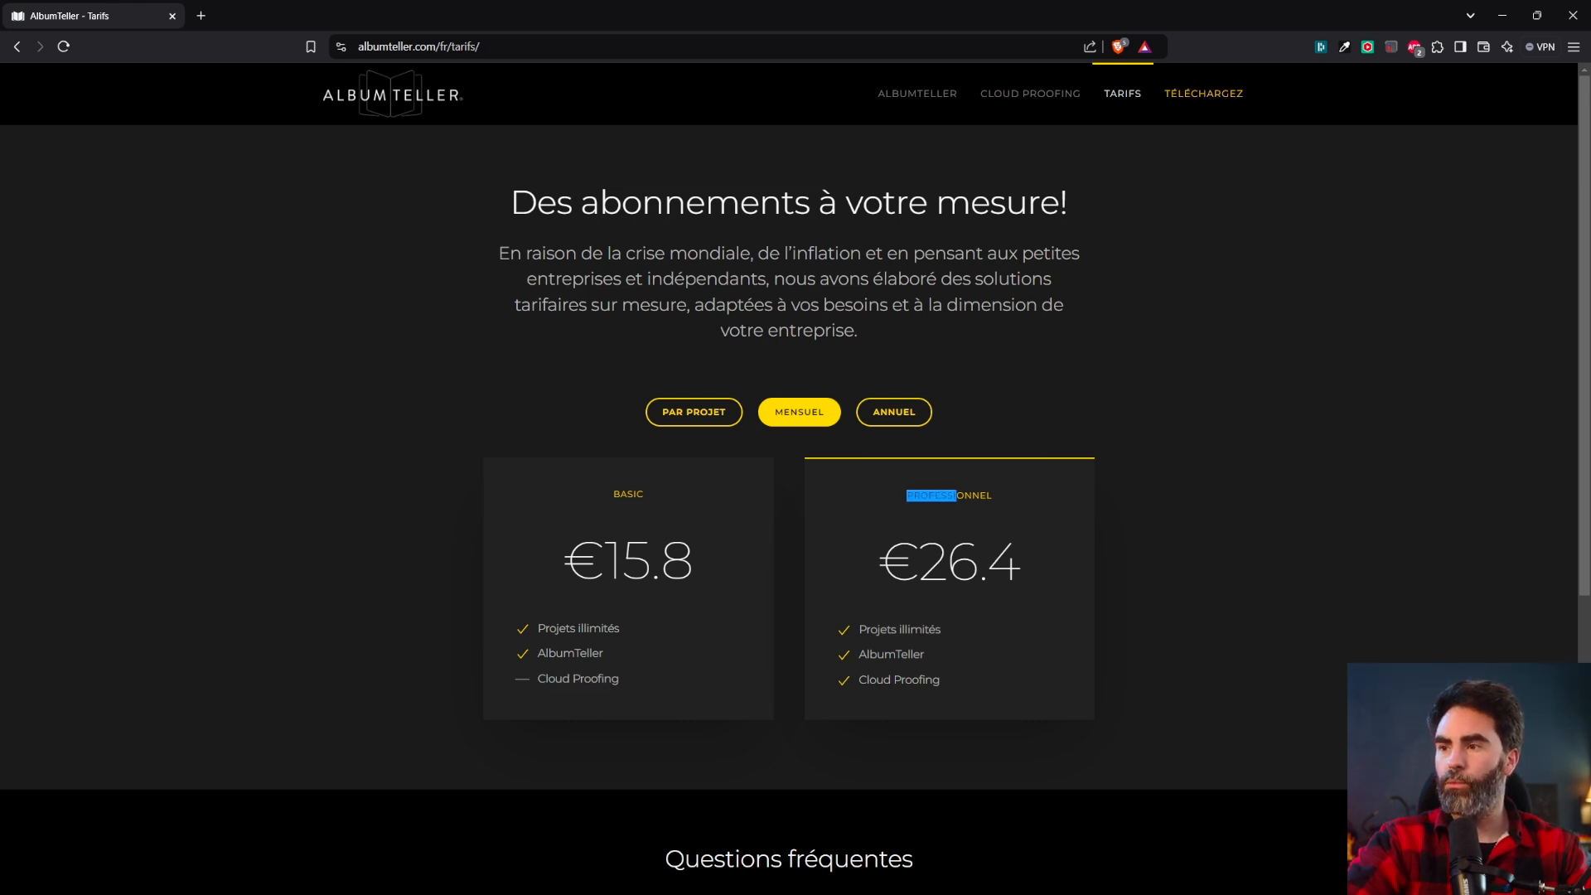
left_click_drag(858, 679, 940, 679)
left_click(957, 566)
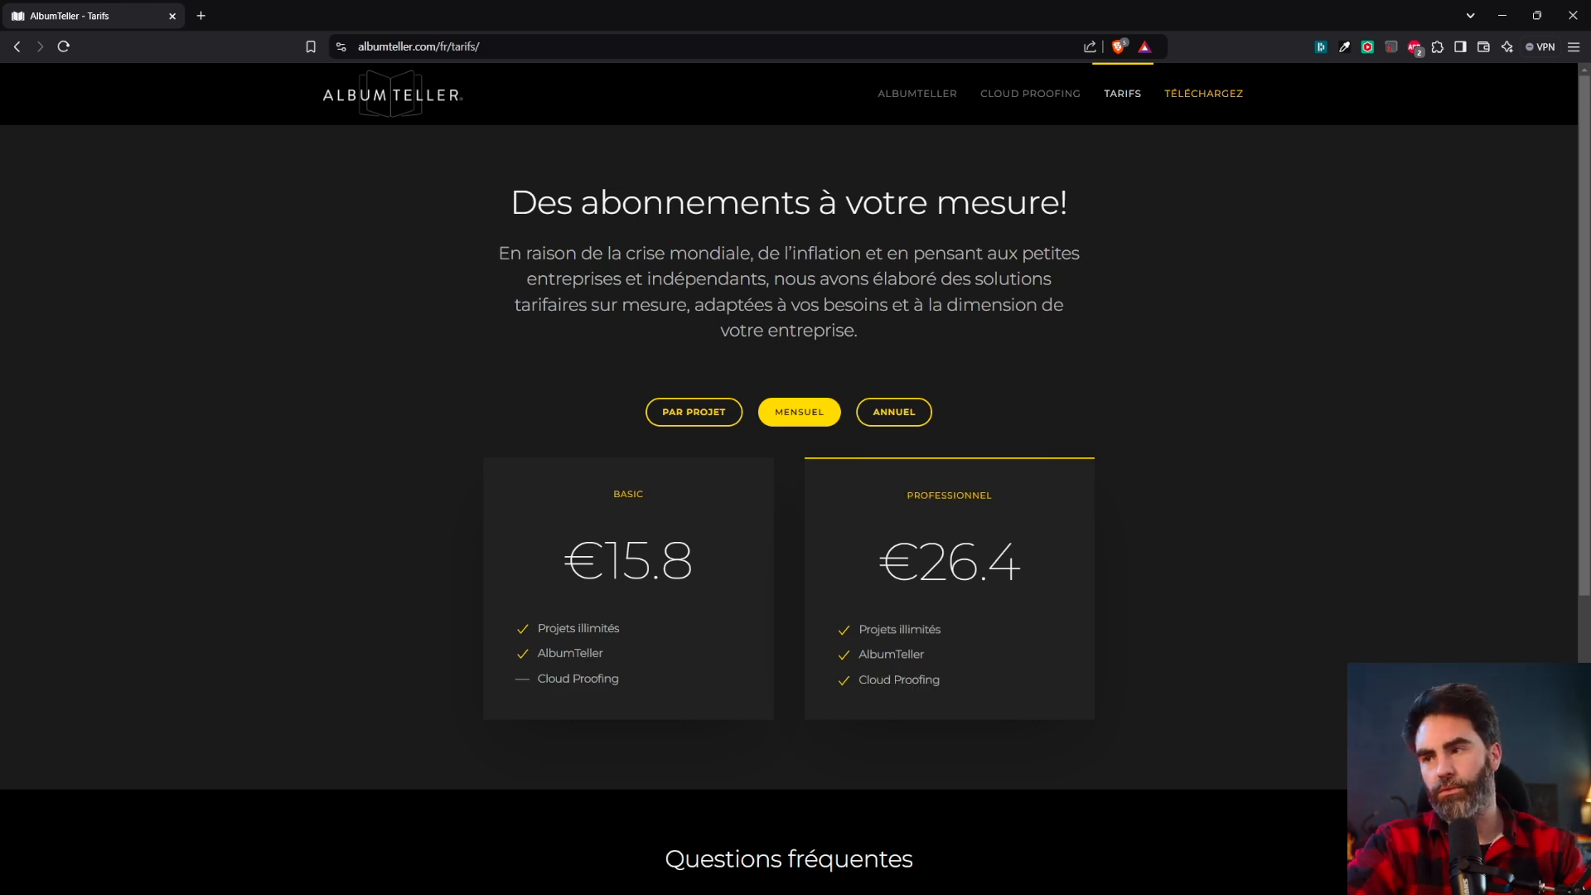
Show annual prices, noting the €270 Professionnel price against the struck-through €300.
left_click(894, 412)
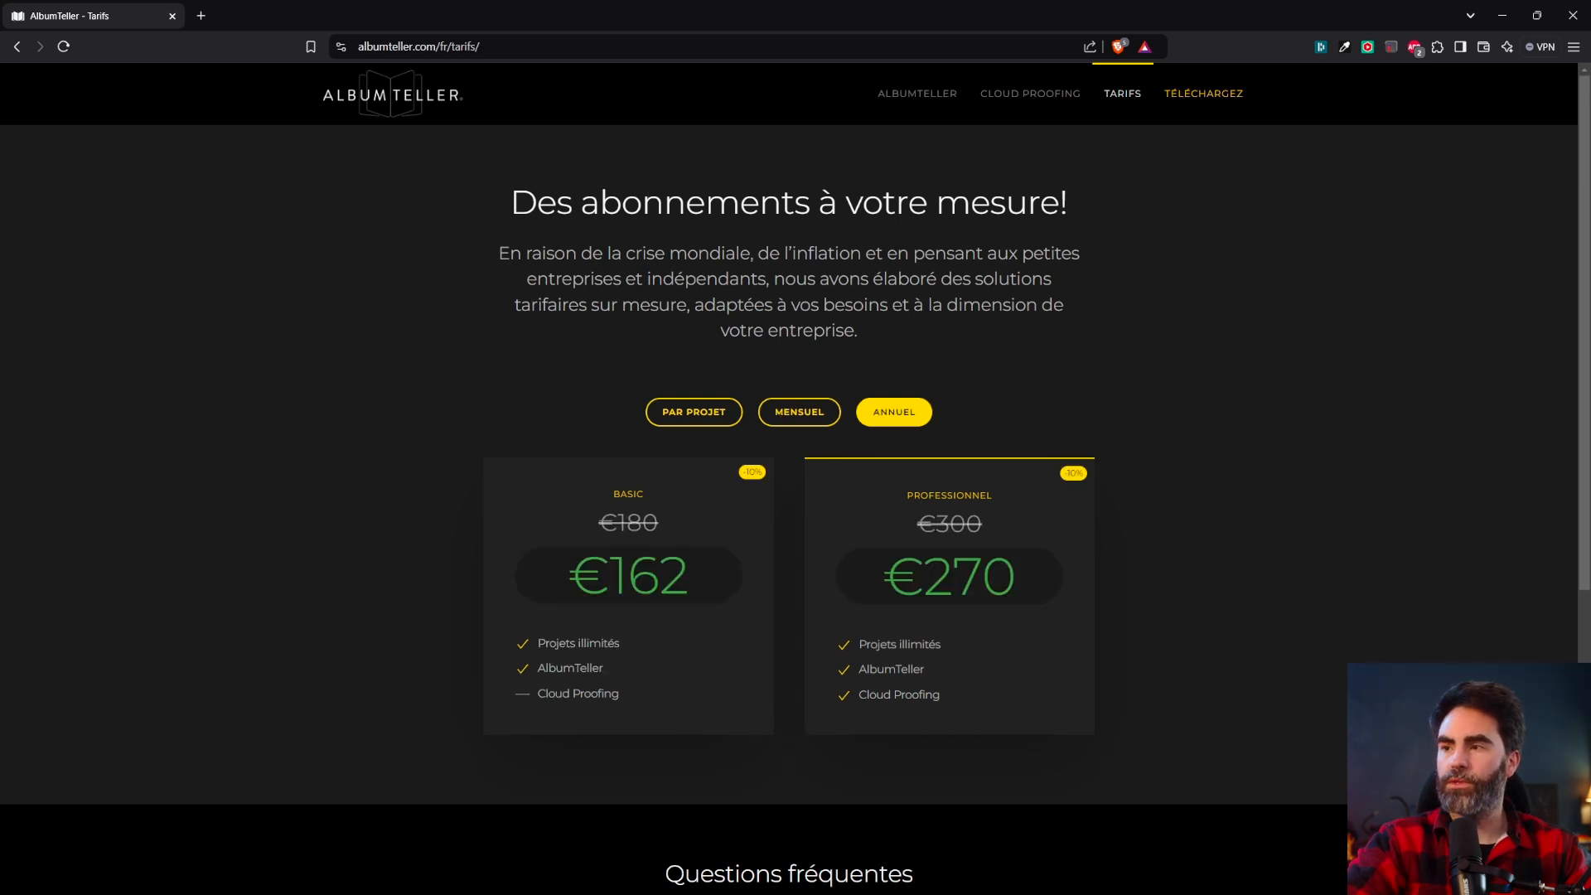
left_click_drag(953, 575, 1091, 607)
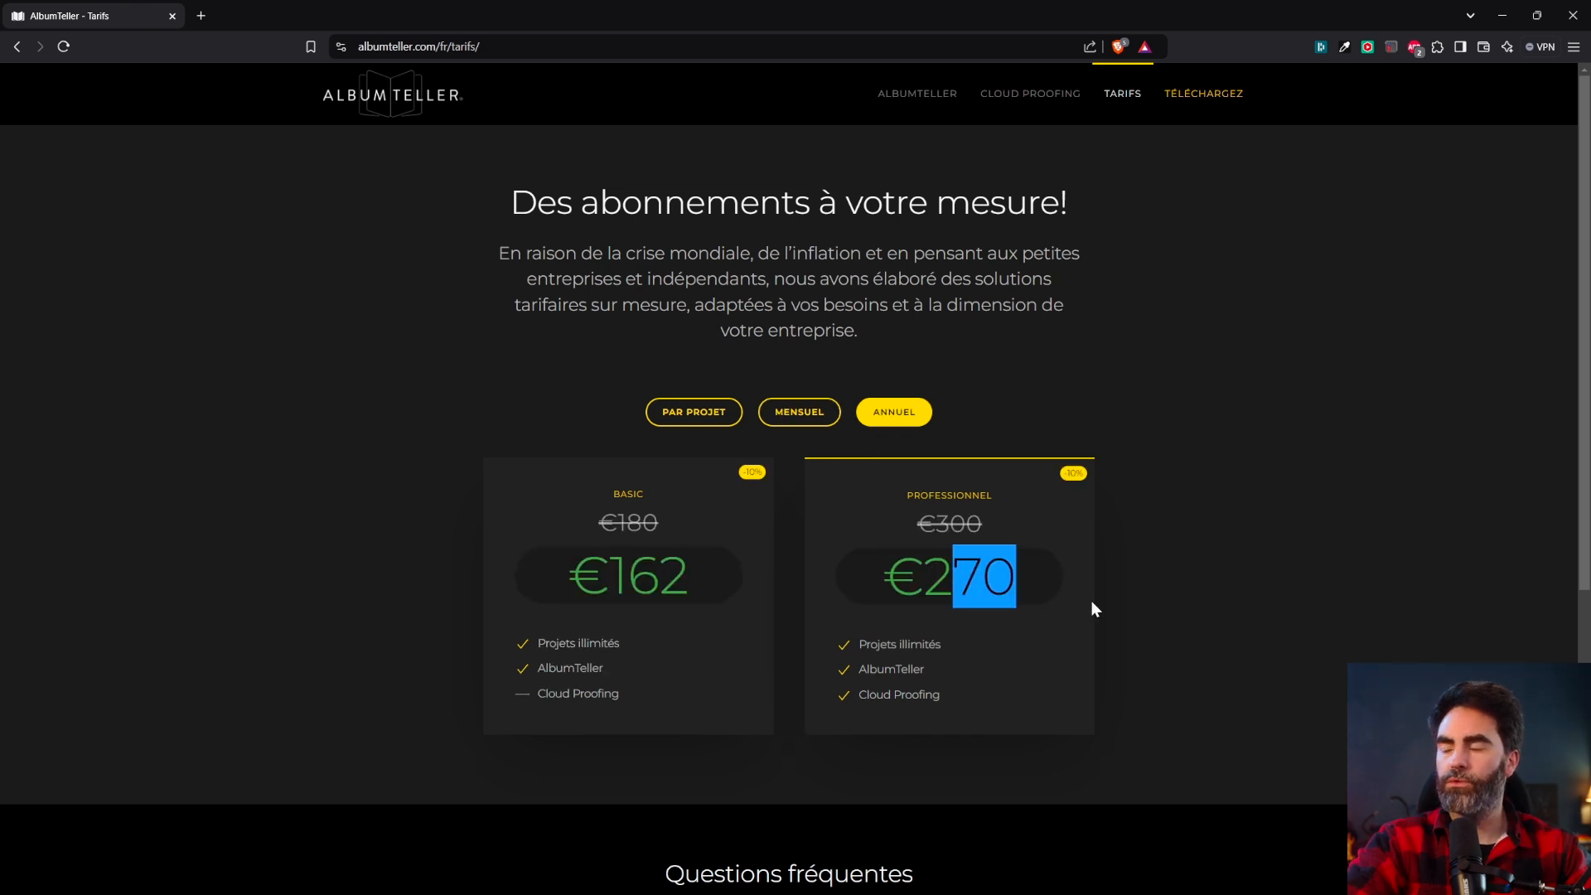
left_click(1077, 472)
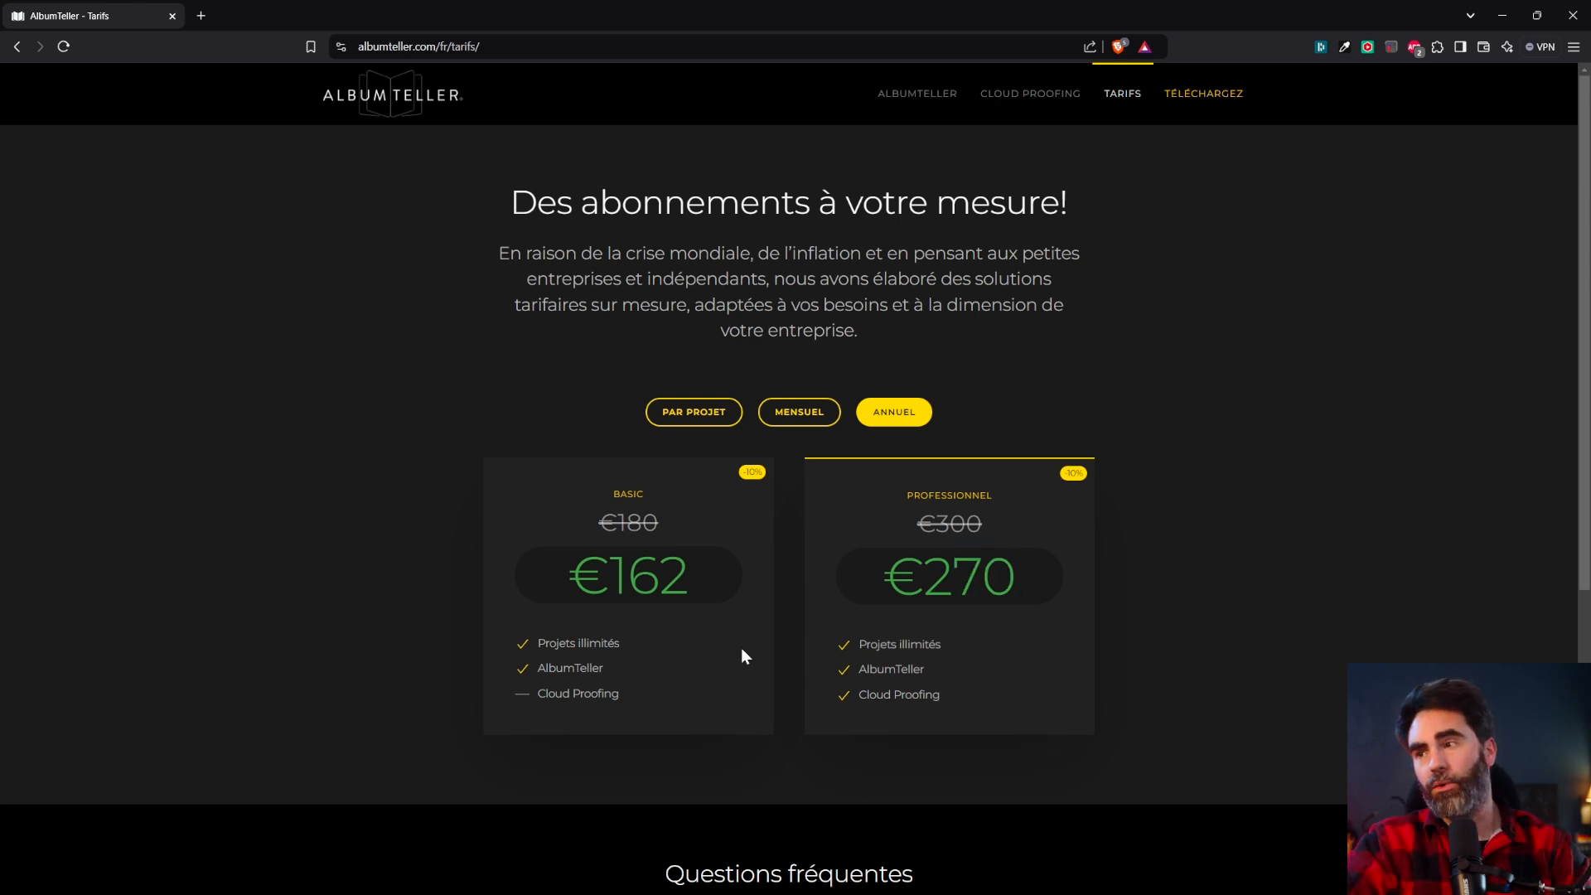
left_click_drag(915, 524, 965, 524)
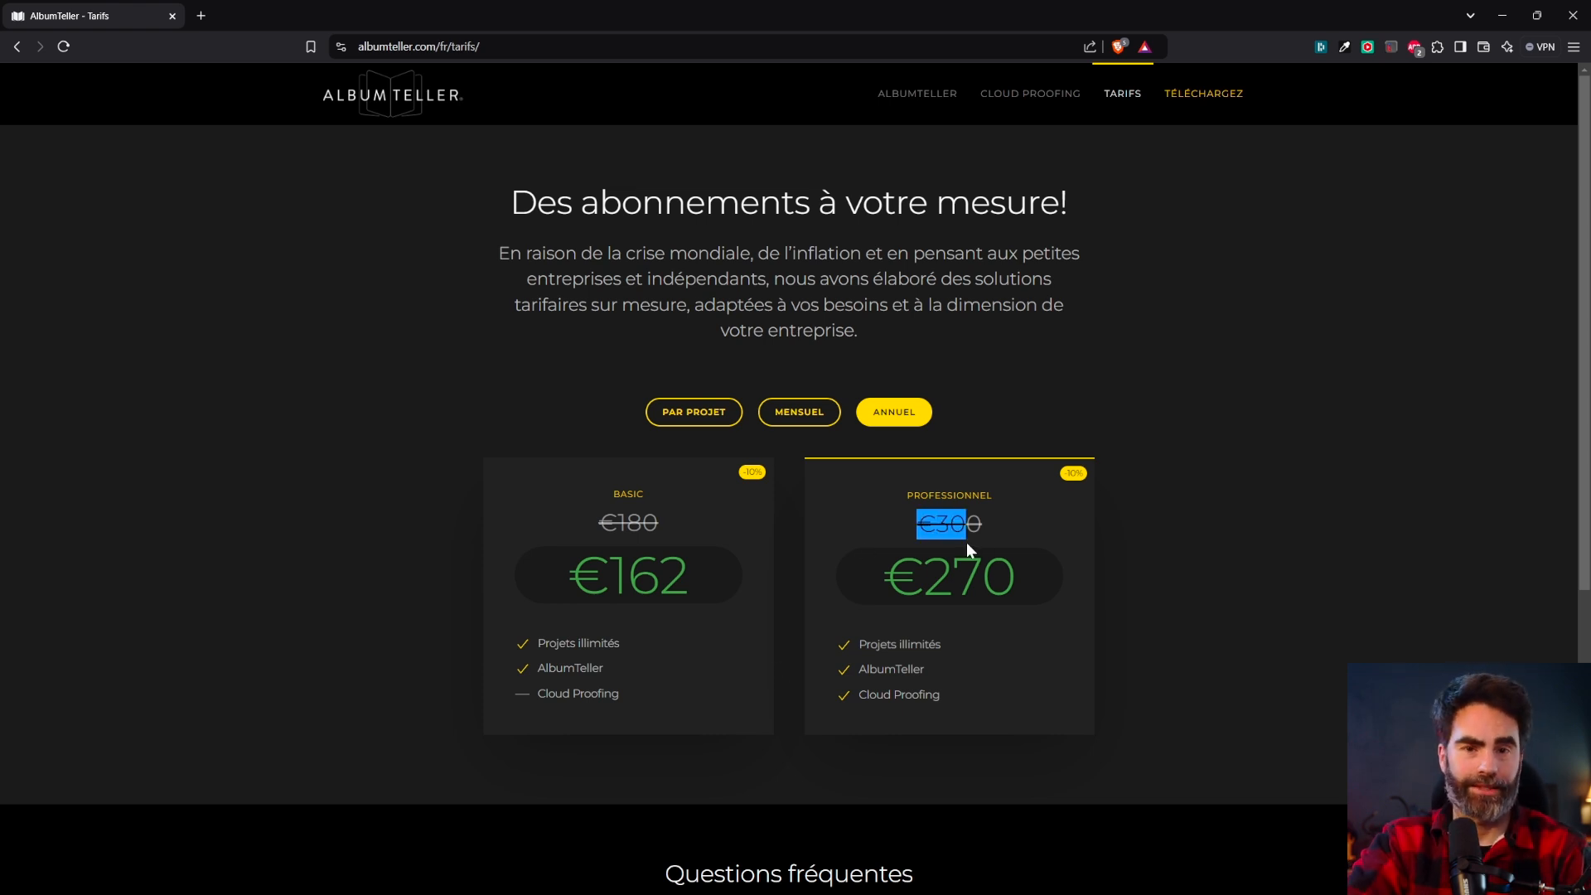
Show per-project prices, comparing Basic at €6.5 with Professionnel at €10.8.
left_click(791, 414)
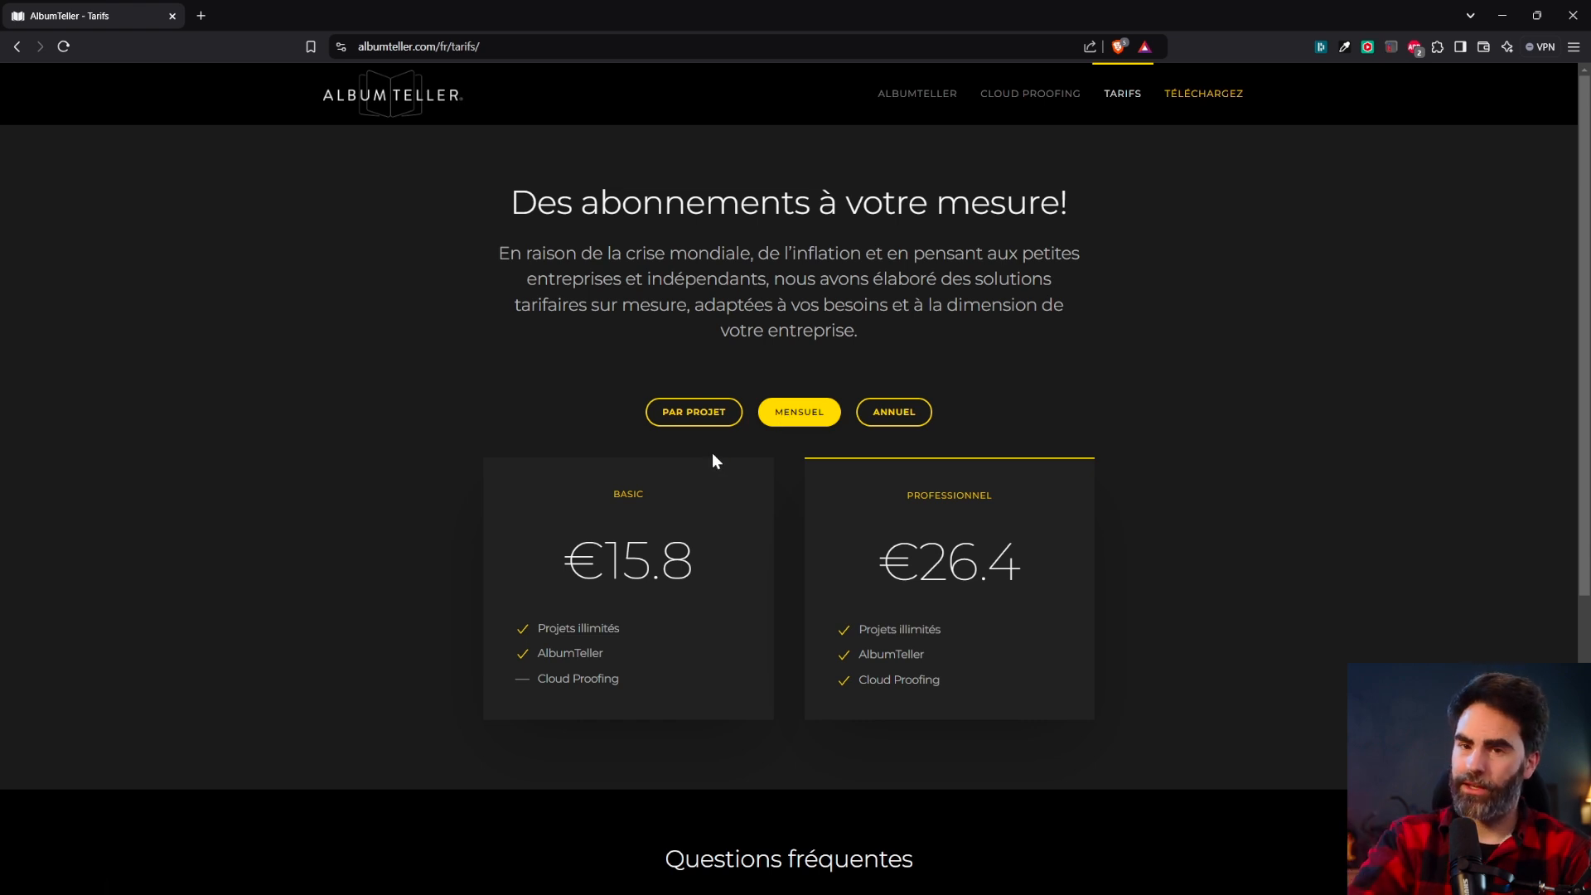
left_click(700, 414)
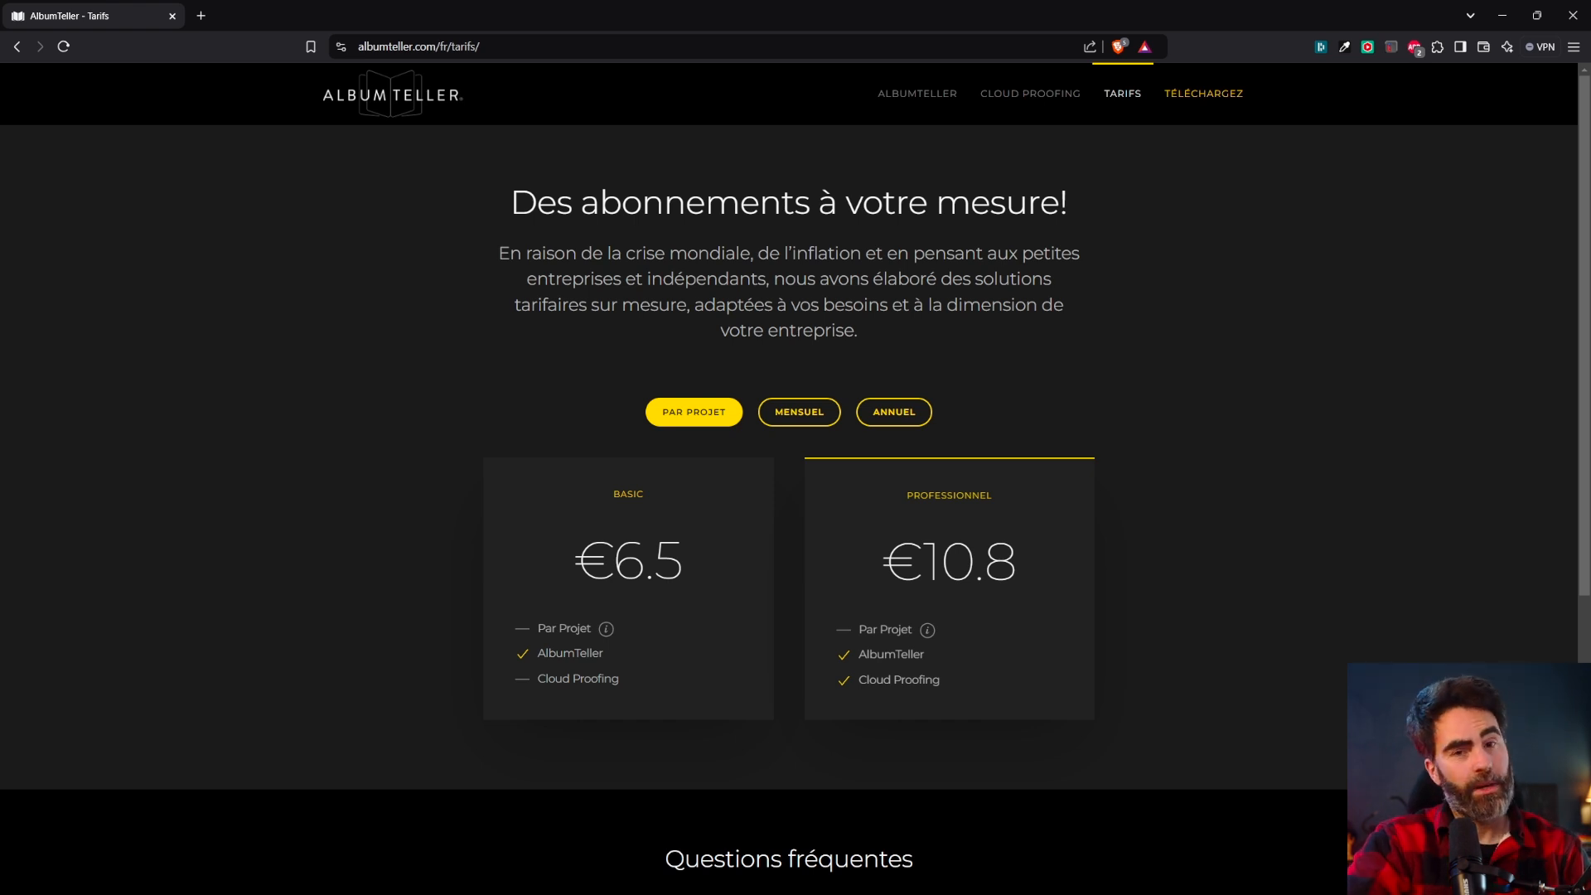
left_click_drag(684, 560, 574, 560)
left_click_drag(880, 563, 1022, 567)
left_click(709, 574)
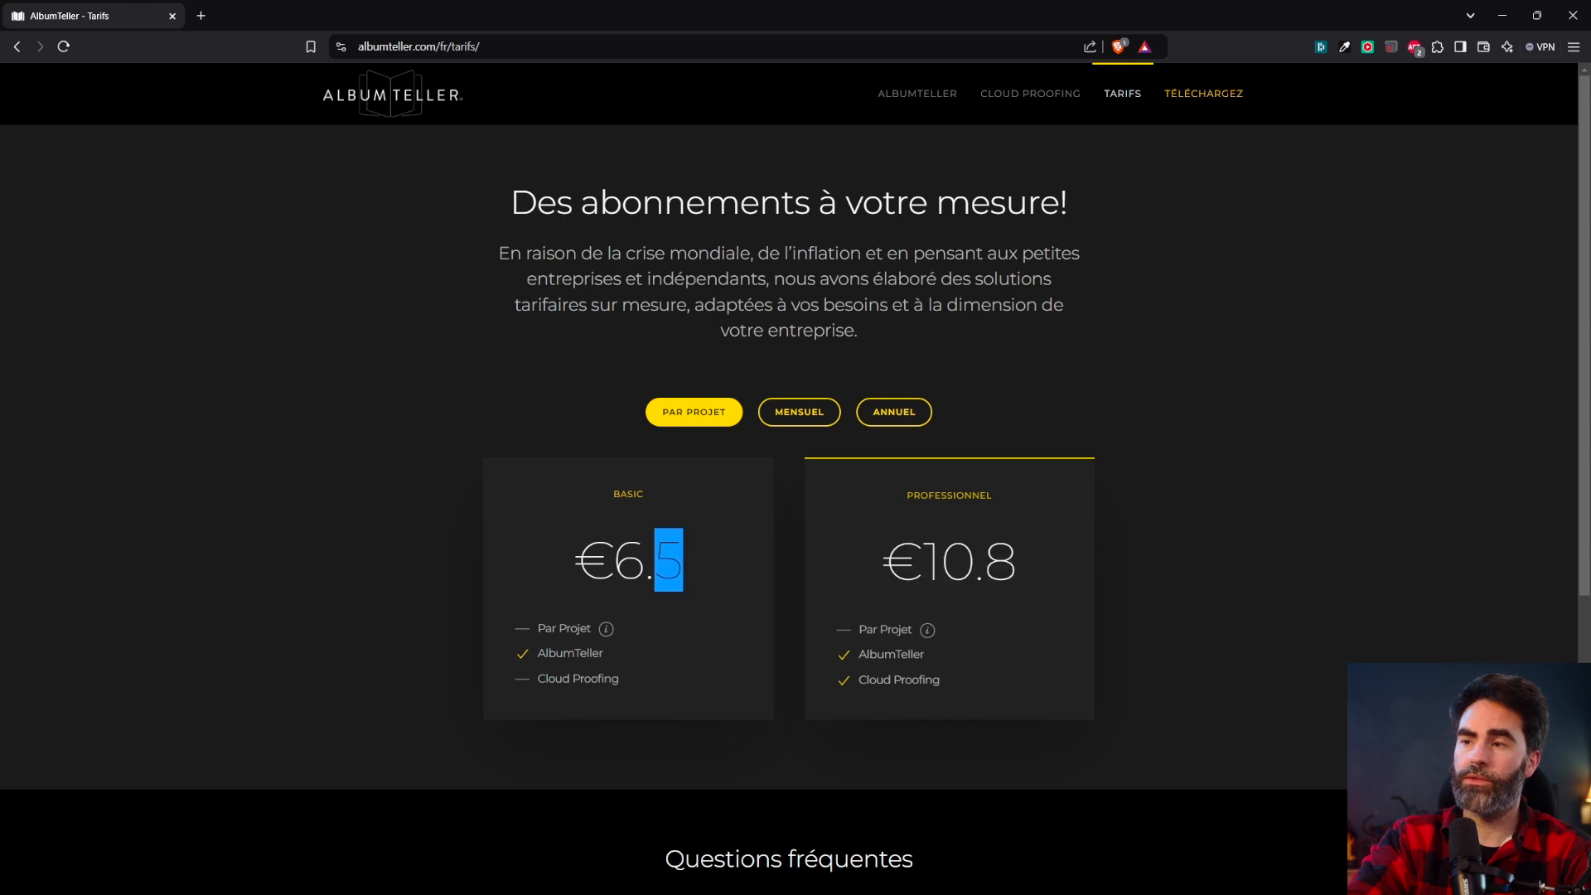
left_click_drag(879, 564, 1024, 572)
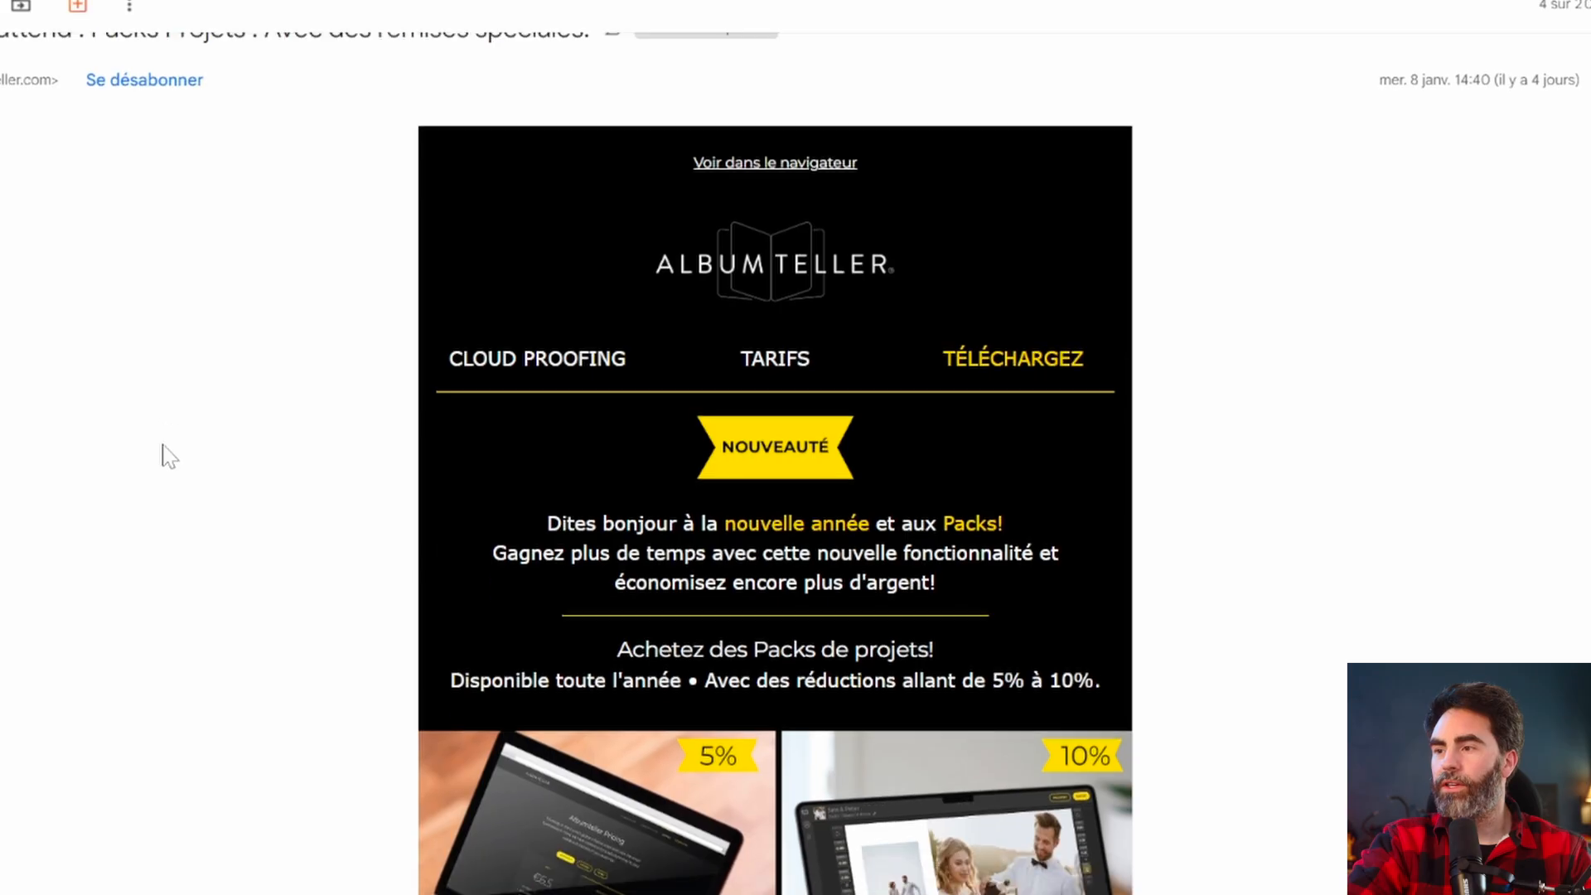
Scroll the newsletter to the PACKS DE 3 PROJETS and PACKS DE 5 PROJETS pricing headings.
scroll(174, 481, "down", 2)
scroll(372, 547, "down", 3)
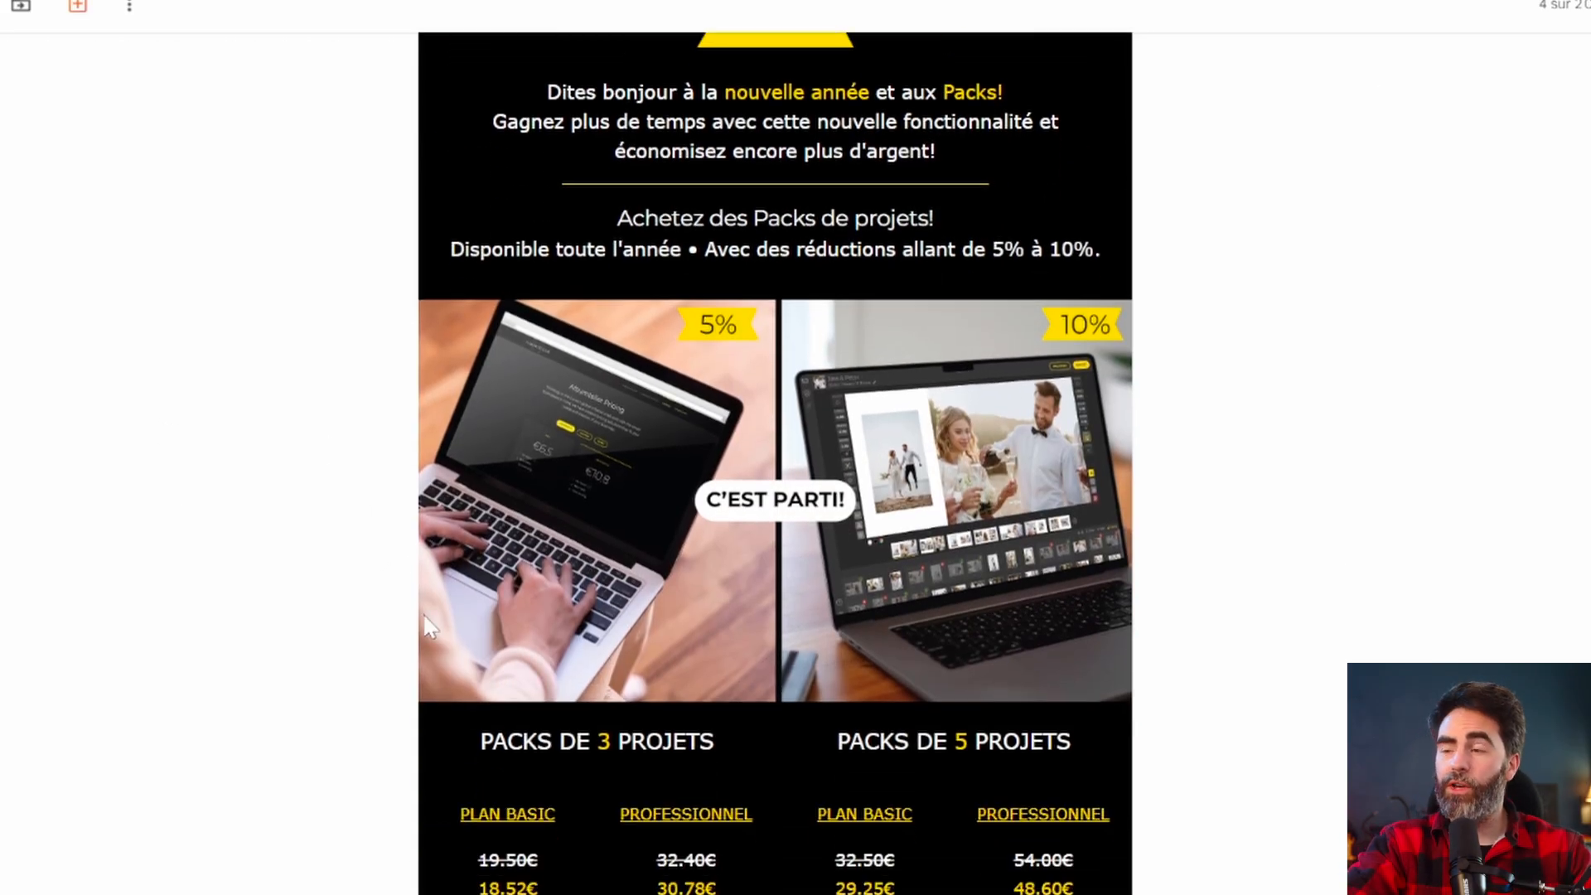
left_click_drag(539, 741, 619, 740)
left_click(867, 757)
left_click_drag(880, 741, 1044, 741)
left_click(1044, 742)
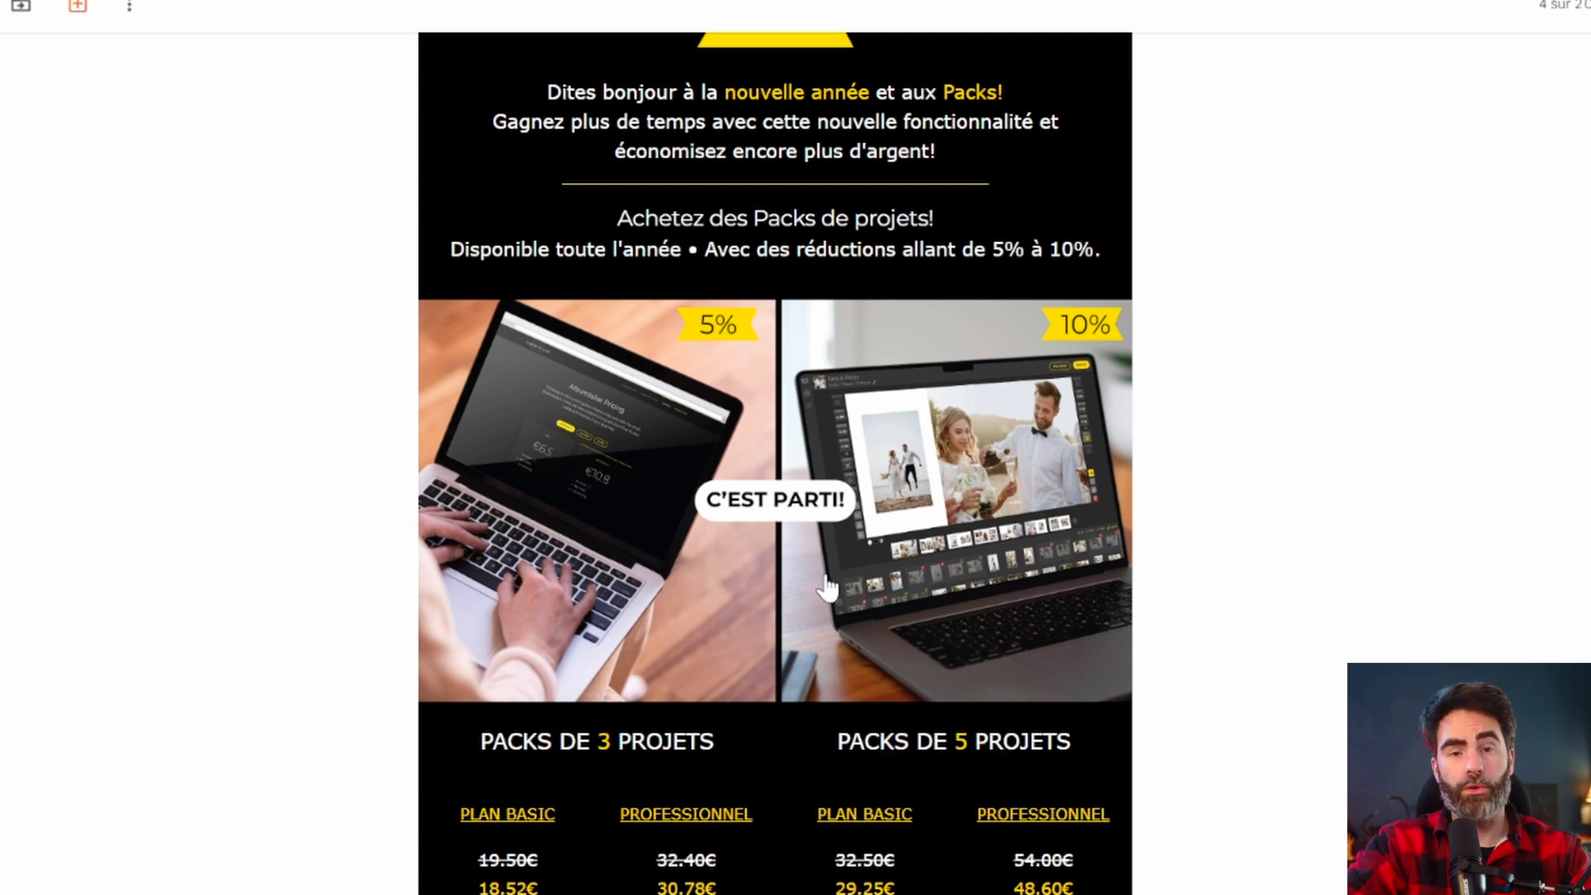